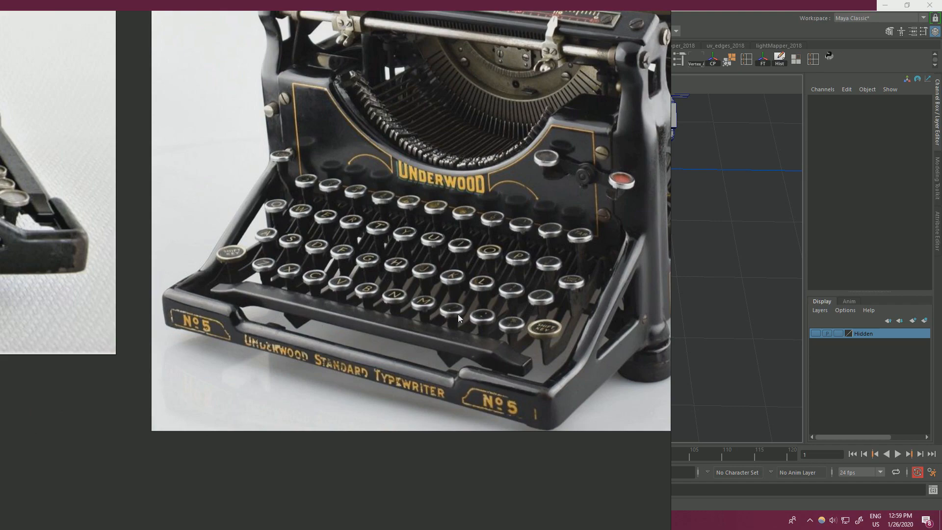
Step: Examine the front panel, type basket and key rows in the large Underwood reference photo
middle_drag(468, 314, 402, 363)
scroll(366, 191, up, 4)
middle_drag(366, 191, 247, 256)
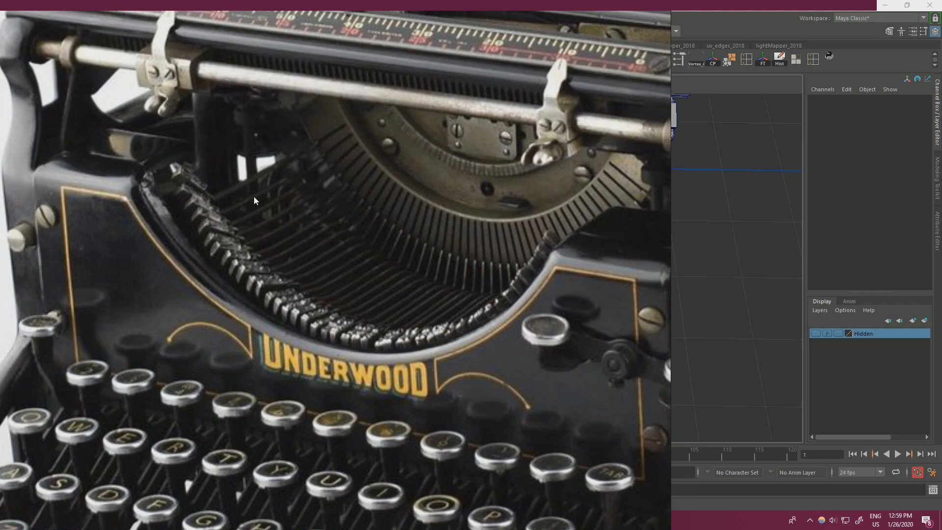
right_drag(344, 299, 451, 213)
scroll(444, 240, down, 5)
middle_drag(436, 232, 402, 210)
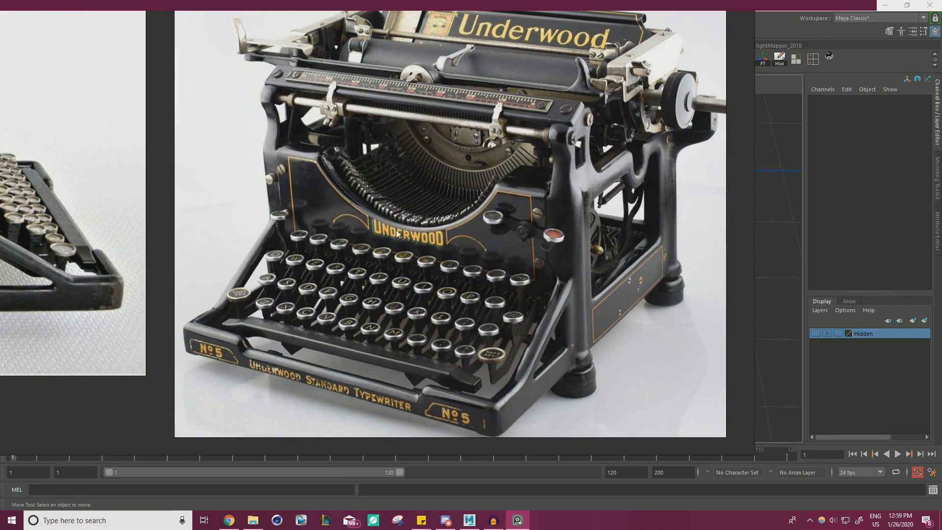
right_drag(466, 291, 433, 296)
middle_drag(385, 270, 387, 250)
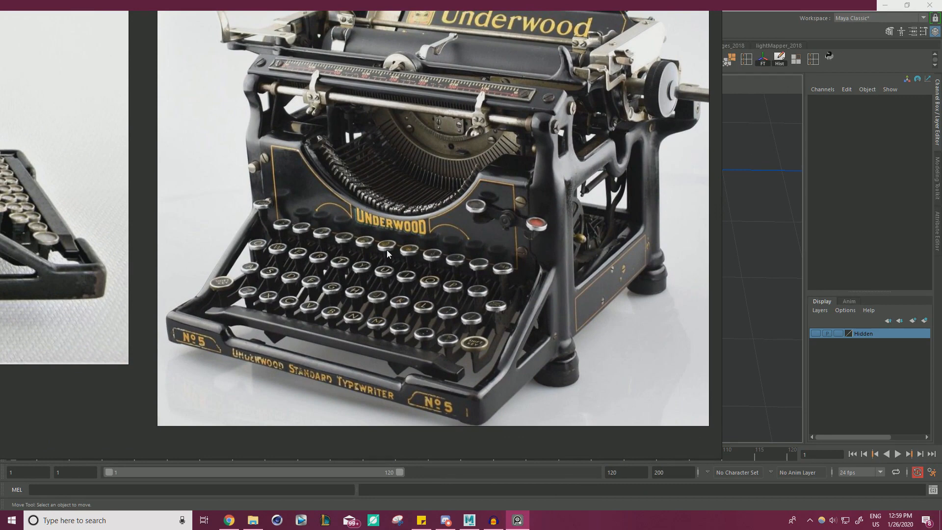
right_drag(484, 149, 0, 265)
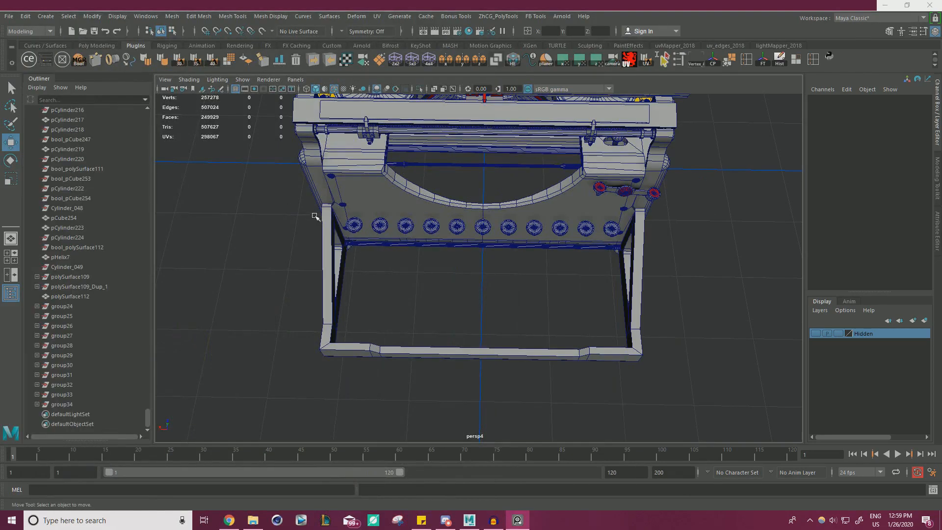
Step: Switch to Chrome and examine the Sketchfab Underwood typewriter's key rows and front frame from above and from the side
click(229, 520)
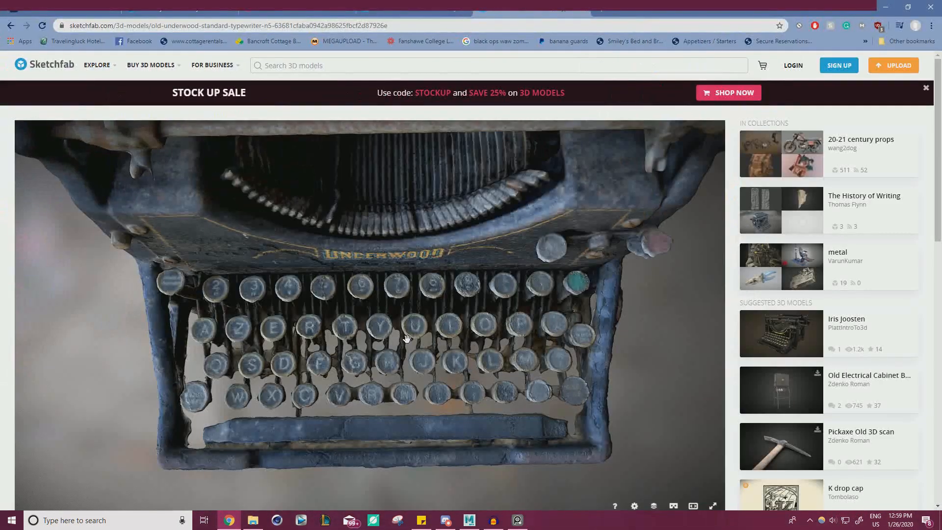
mouse_move(407, 339)
mouse_down()
mouse_move(414, 332)
mouse_move(402, 303)
mouse_move(313, 284)
mouse_move(516, 318)
mouse_move(370, 328)
mouse_move(370, 338)
mouse_move(452, 337)
mouse_move(457, 383)
mouse_move(591, 348)
mouse_move(442, 289)
mouse_move(490, 346)
mouse_move(454, 361)
mouse_move(361, 314)
mouse_move(117, 234)
mouse_up()
scroll(487, 350, up, 3)
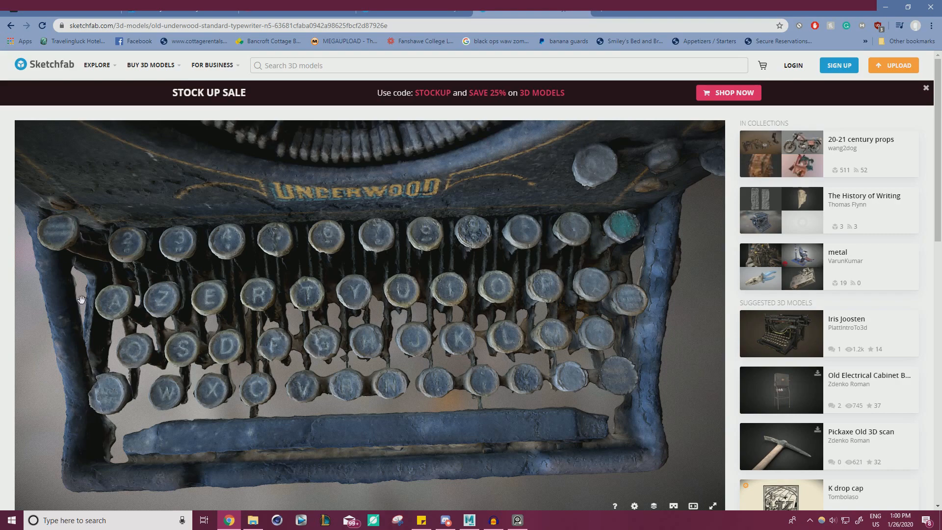
mouse_move(82, 299)
mouse_down()
mouse_move(310, 257)
mouse_move(329, 296)
mouse_move(326, 312)
mouse_move(342, 309)
mouse_up()
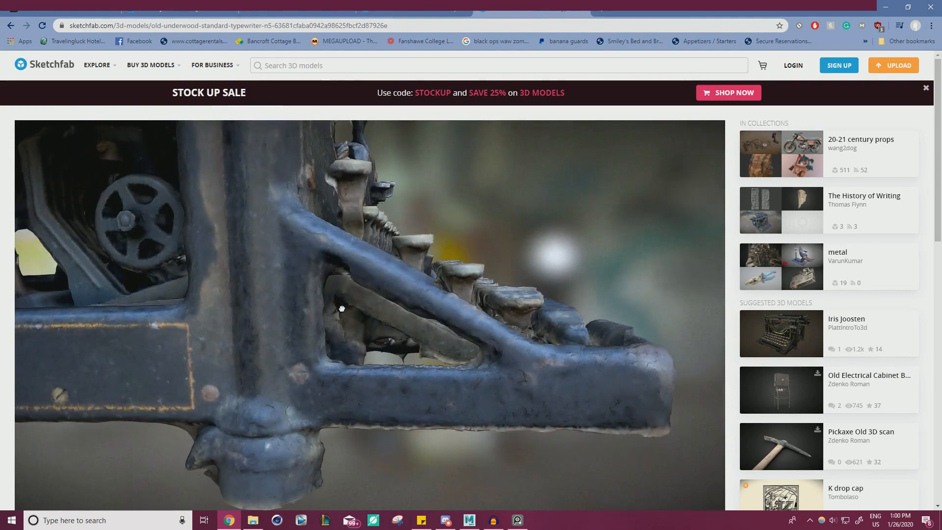
right_drag(495, 276, 473, 284)
scroll(480, 266, up, 3)
mouse_move(473, 283)
mouse_down()
mouse_move(442, 288)
mouse_move(396, 237)
mouse_move(391, 242)
mouse_move(445, 346)
mouse_up()
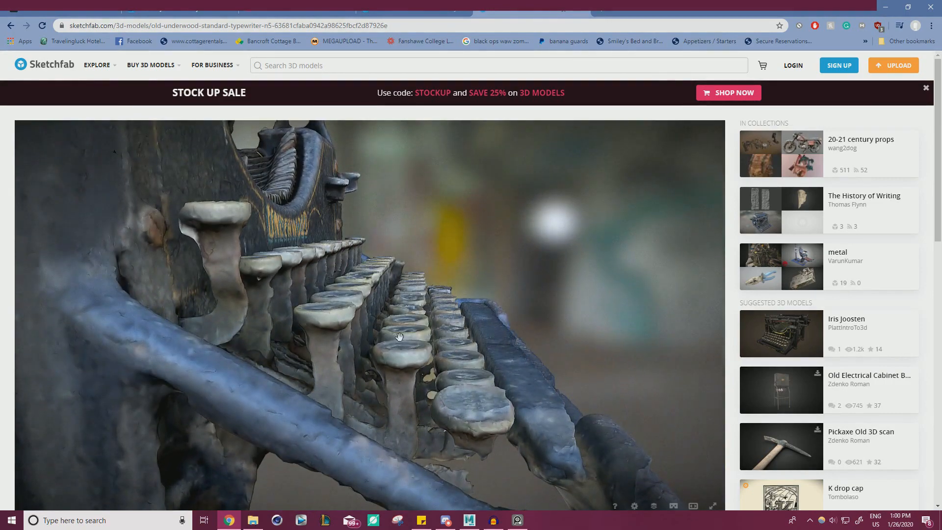
key(alt+Tab)
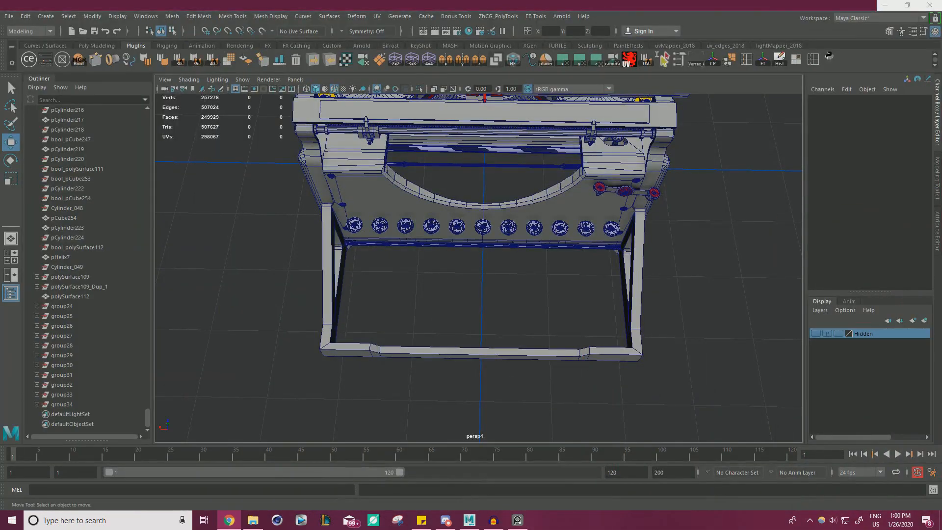
Step: Switch to the reference board and examine the key layout sheet and the purple-toned typewriter keyboard photo
alt+right_drag(556, 191, 636, 214)
alt+drag(635, 213, 669, 248)
key(alt+Tab)
scroll(359, 243, down, 10)
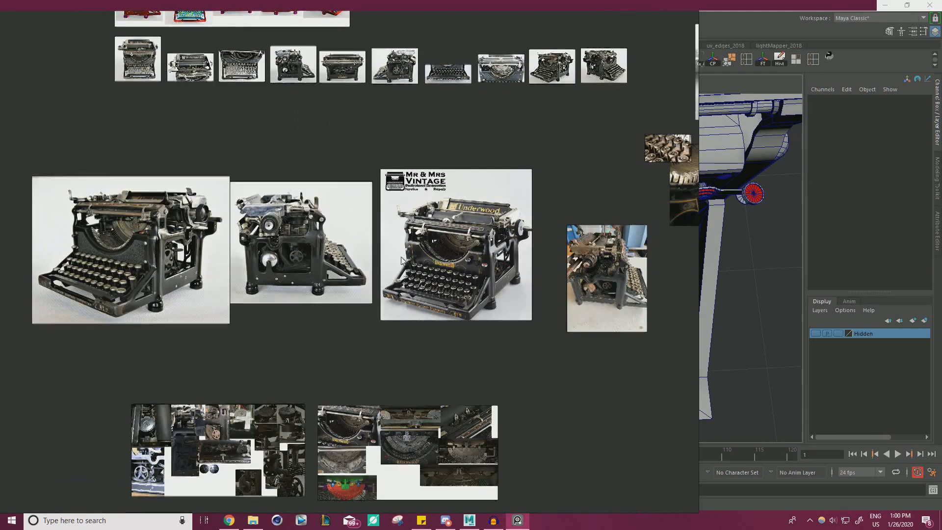
scroll(398, 179, up, 5)
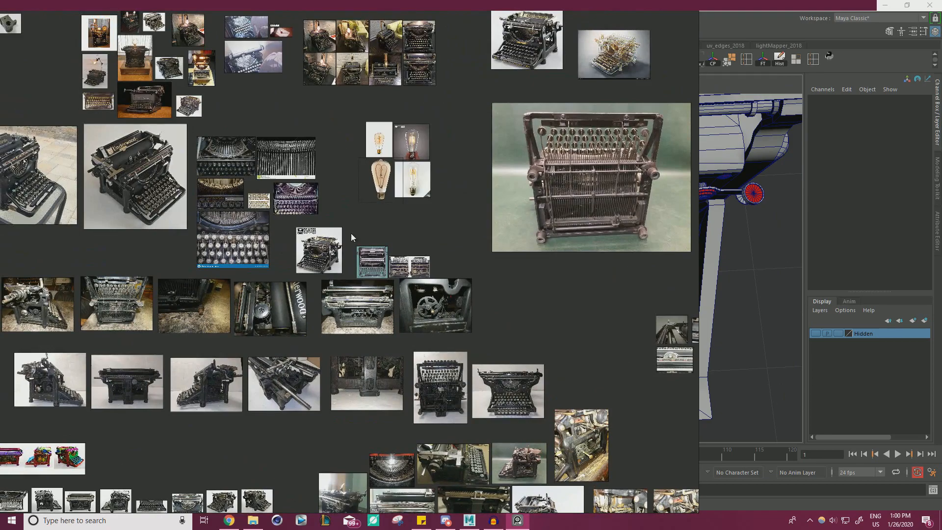
scroll(274, 191, up, 6)
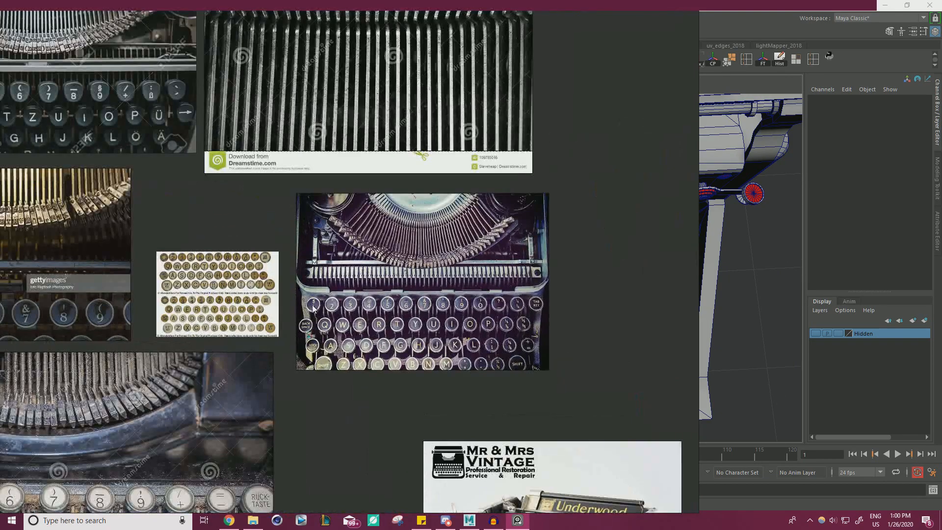
scroll(313, 307, up, 5)
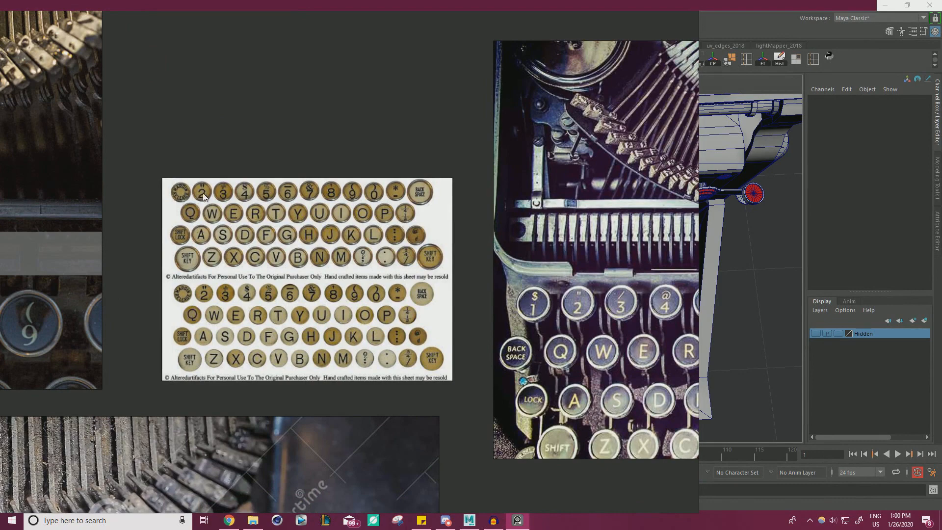
middle_drag(338, 265, 293, 213)
middle_drag(485, 207, 196, 186)
middle_drag(288, 195, 204, 184)
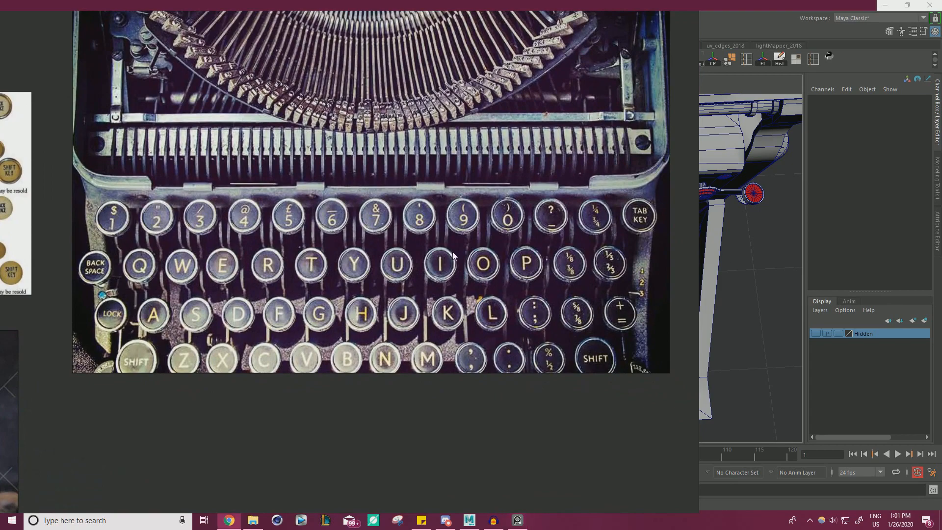
scroll(364, 242, down, 3)
middle_drag(364, 242, 425, 131)
middle_drag(190, 227, 450, 147)
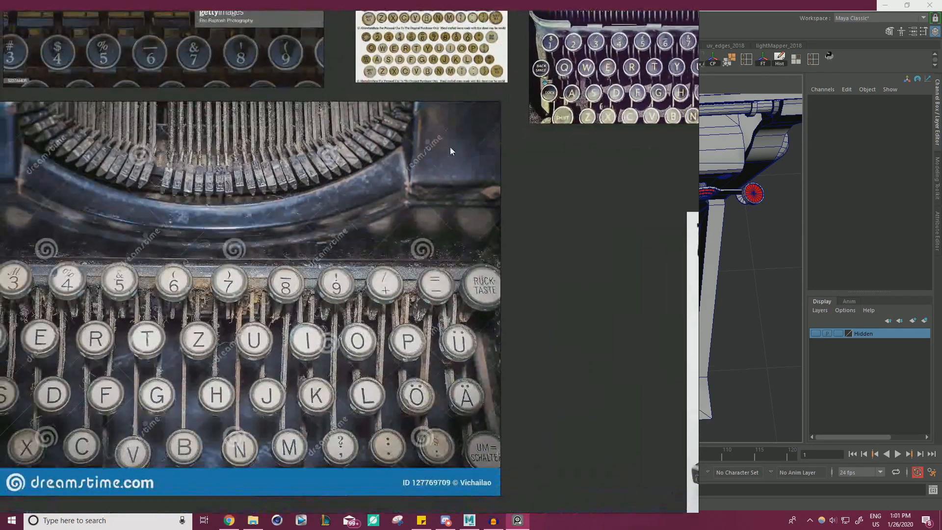
Step: Examine the remaining keyboard and typebar close-ups on the reference board for key shape and row spacing
scroll(381, 209, down, 1)
middle_drag(300, 217, 443, 195)
scroll(443, 195, down, 2)
middle_drag(280, 136, 369, 246)
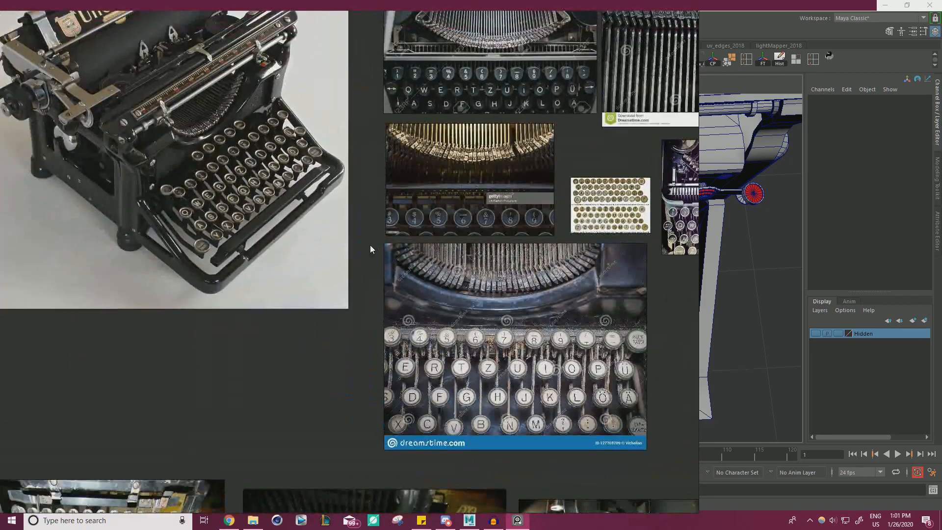
middle_drag(341, 218, 383, 284)
scroll(424, 255, up, 2)
scroll(425, 255, down, 2)
middle_drag(326, 254, 217, 247)
middle_drag(322, 204, 246, 277)
middle_drag(322, 264, 360, 231)
scroll(293, 218, down, 3)
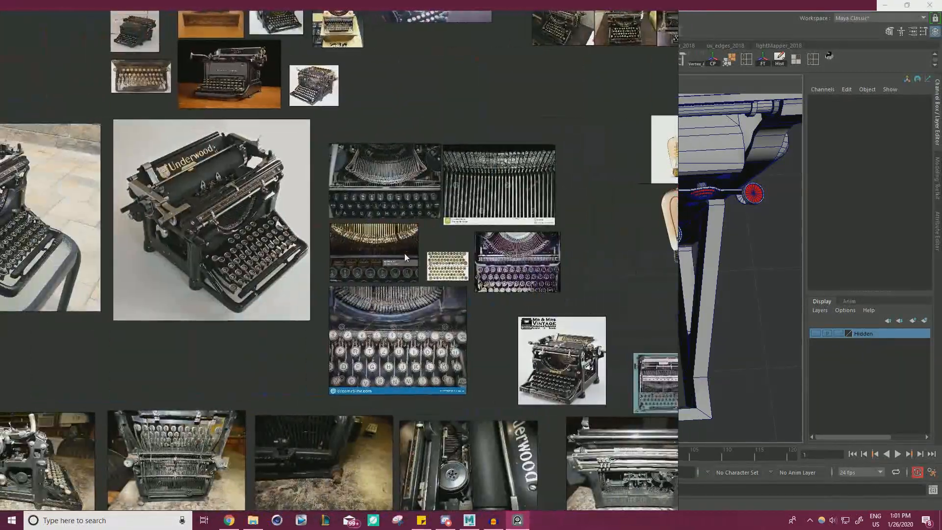
scroll(405, 254, up, 6)
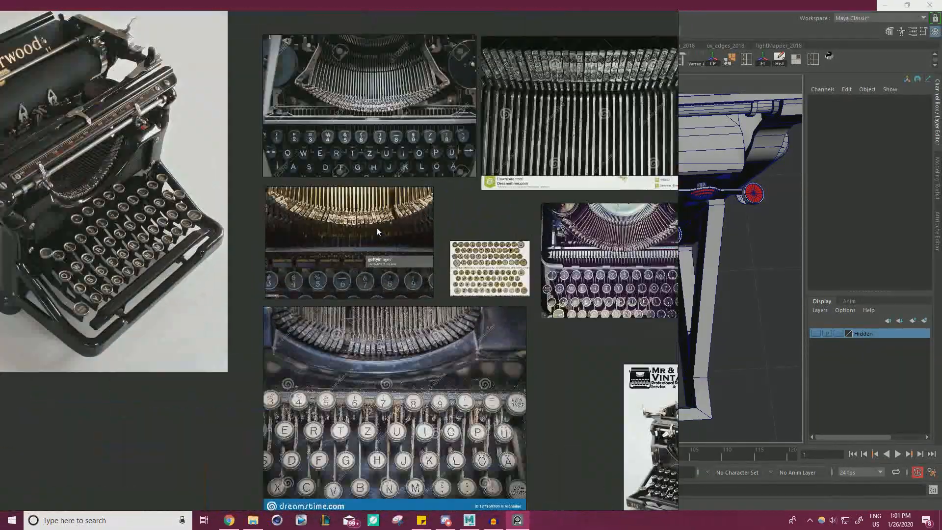
scroll(403, 238, up, 4)
middle_drag(403, 237, 252, 198)
scroll(253, 198, up, 2)
right_drag(487, 263, 0, 246)
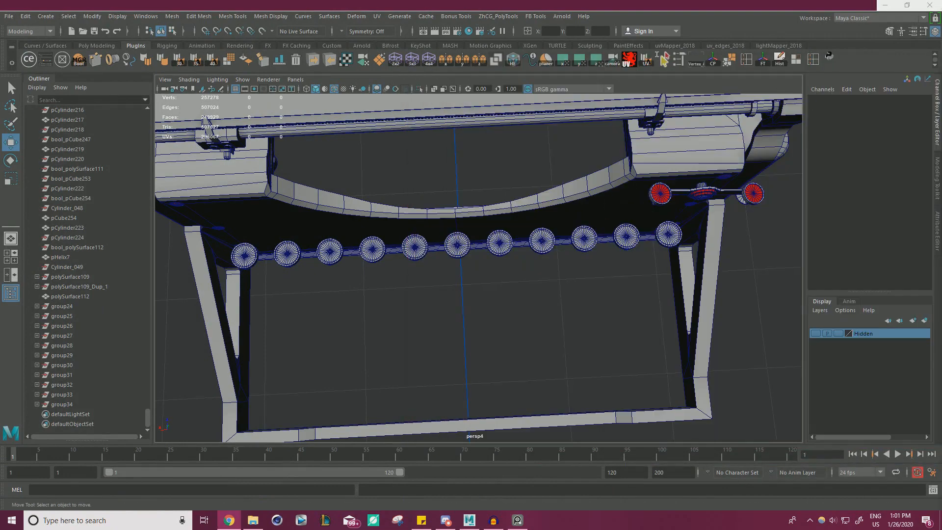
Step: Shrink the Chrome window with the Sketchfab typewriter and place it beside the Maya model
mouse_move(941, 59)
mouse_down()
mouse_move(883, 98)
mouse_move(911, 105)
mouse_up()
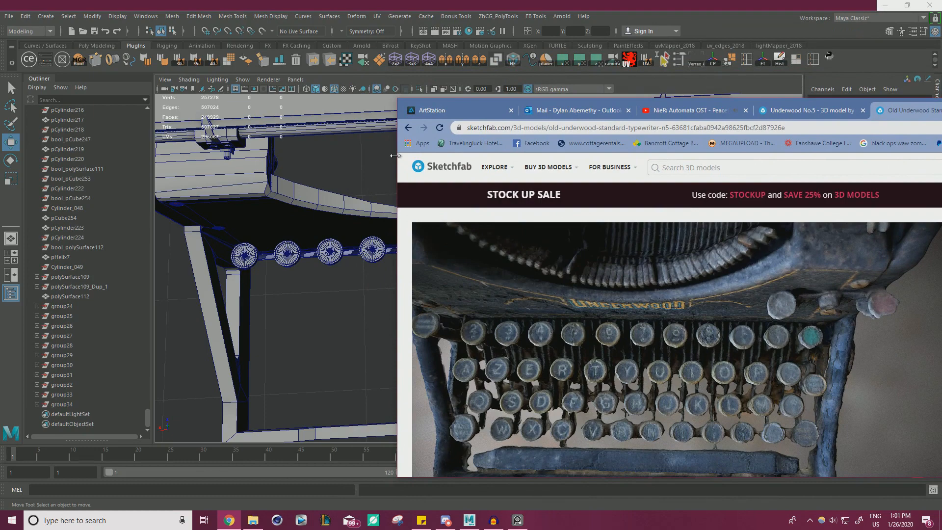
drag(395, 156, 652, 156)
drag(794, 102, 777, 143)
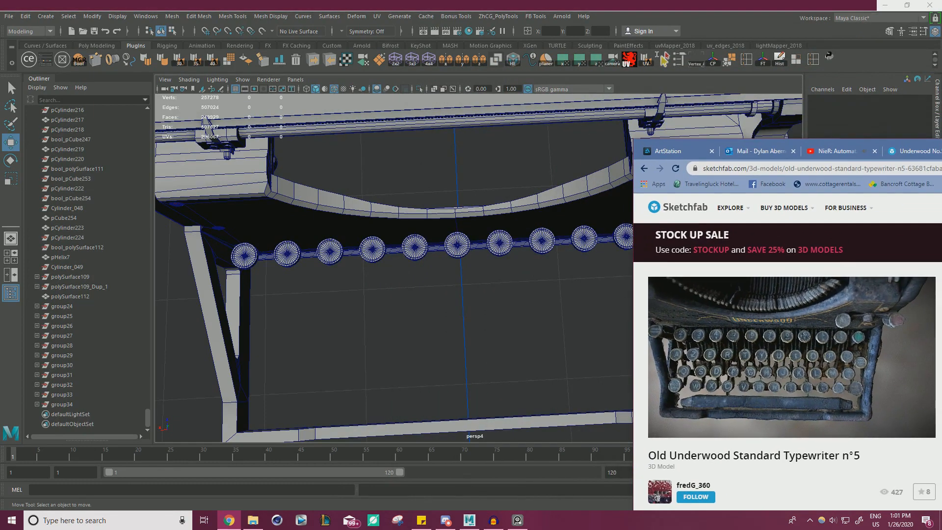
Step: Compare the key rows and front side braces of the Sketchfab scan with the Maya model from the side
mouse_move(781, 337)
mouse_down()
mouse_move(780, 320)
mouse_move(784, 328)
mouse_up()
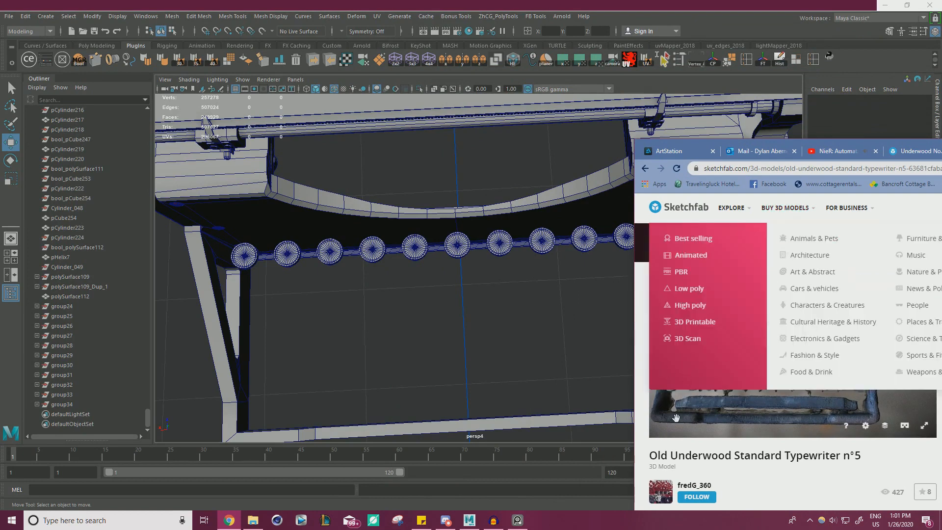
mouse_move(729, 378)
mouse_down()
mouse_move(731, 368)
mouse_move(768, 369)
mouse_move(731, 335)
mouse_move(785, 309)
mouse_up()
alt+right_drag(495, 314, 454, 307)
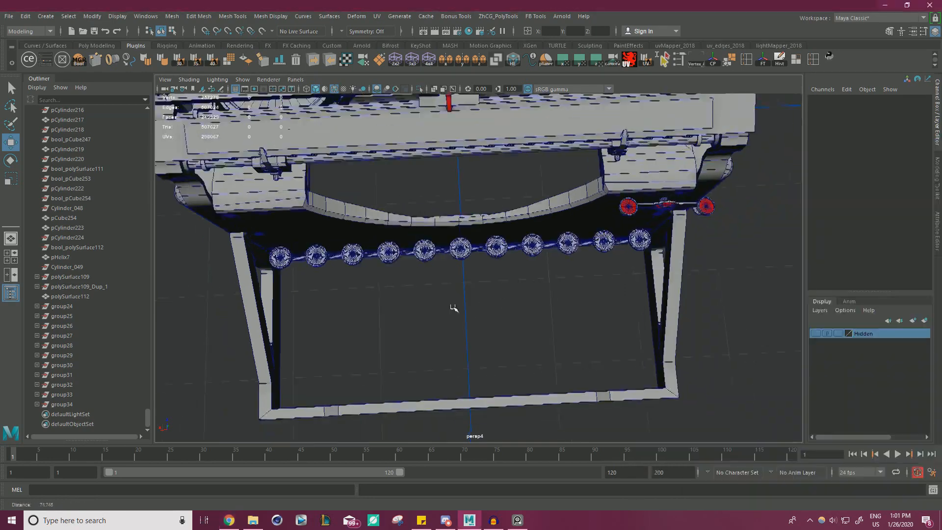
alt+drag(454, 308, 634, 266)
key(alt+Tab)
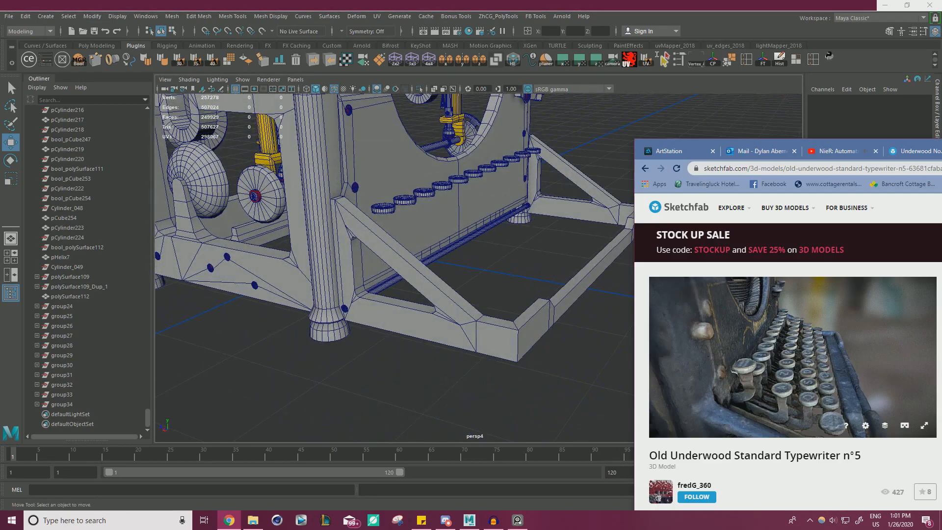
mouse_move(762, 368)
mouse_down()
mouse_move(777, 349)
mouse_move(755, 359)
mouse_move(665, 355)
mouse_up()
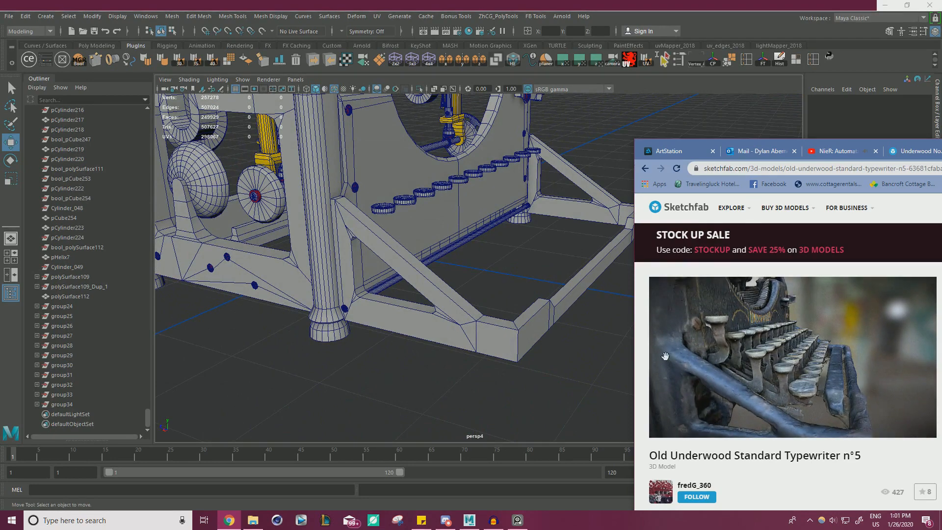
drag(749, 354, 779, 350)
Step: Select the upper-end vertices of both diagonal front braces on the typewriter frame and lower them
alt+drag(362, 246, 441, 229)
click(453, 236)
alt+right_drag(485, 220, 596, 227)
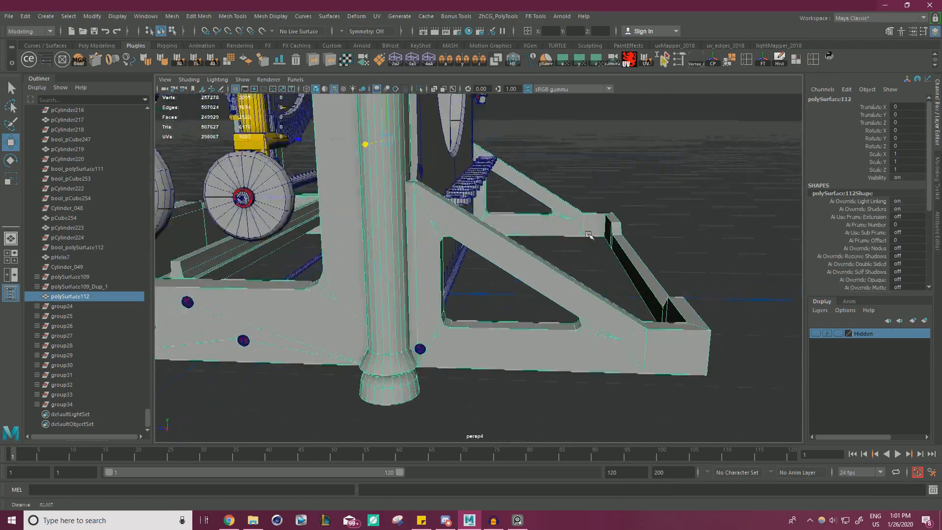
alt+middle_drag(594, 123, 590, 175)
mouse_move(592, 174)
right_down()
mouse_move(573, 179)
mouse_move(582, 188)
right_up()
key(4)
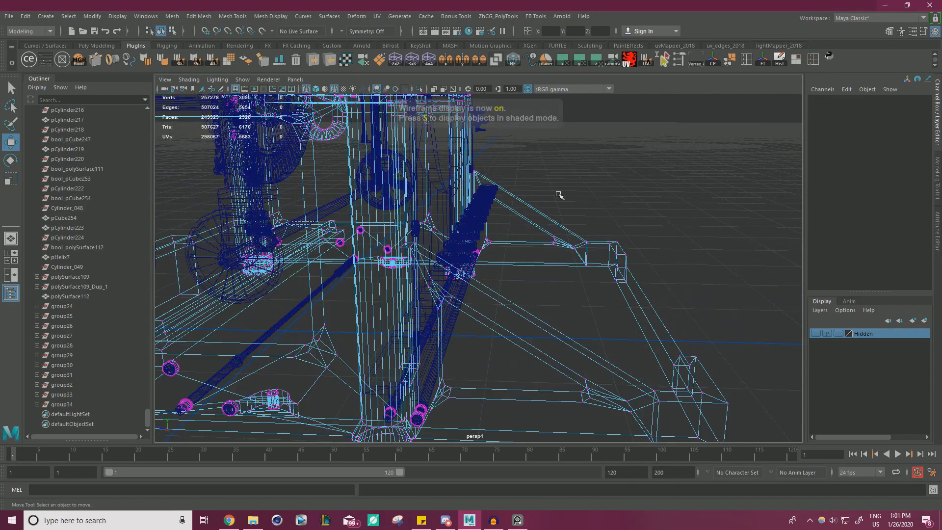
mouse_move(559, 195)
alt+mouse_down()
mouse_move(563, 213)
mouse_move(555, 192)
mouse_move(564, 193)
mouse_move(467, 264)
mouse_move(450, 246)
mouse_move(473, 241)
alt+mouse_up()
alt+drag(467, 245, 326, 308)
key(5)
alt+middle_drag(520, 265, 581, 238)
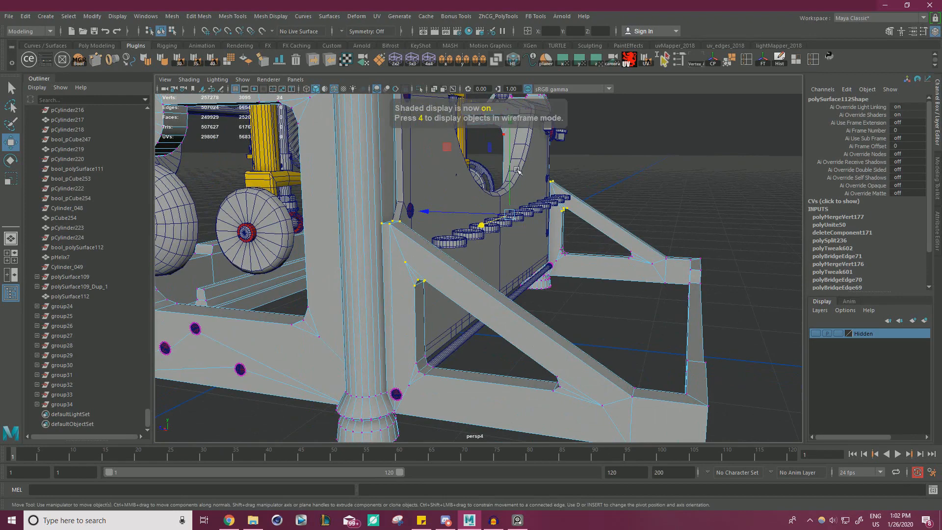
drag(518, 170, 511, 185)
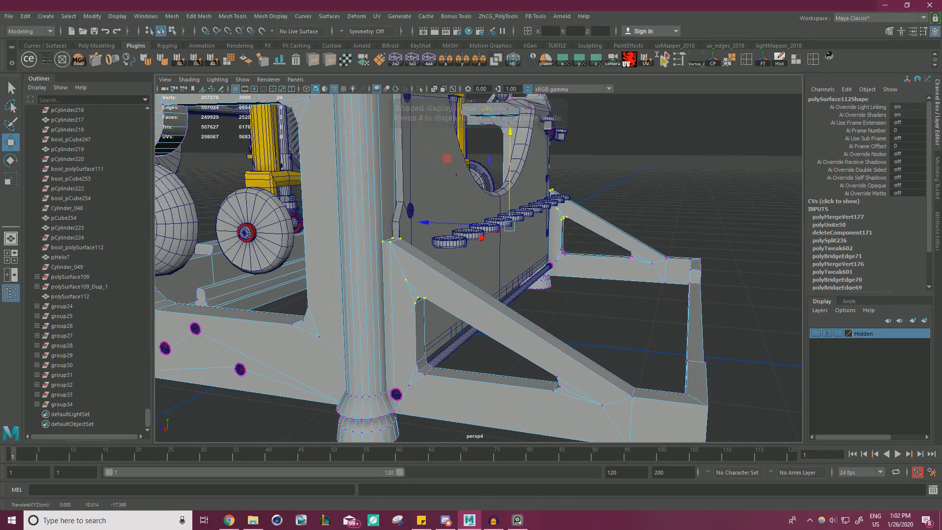
Step: Check the brace tops against the Sketchfab side view and fine-tune the position of their selected vertices
key(alt+Tab)
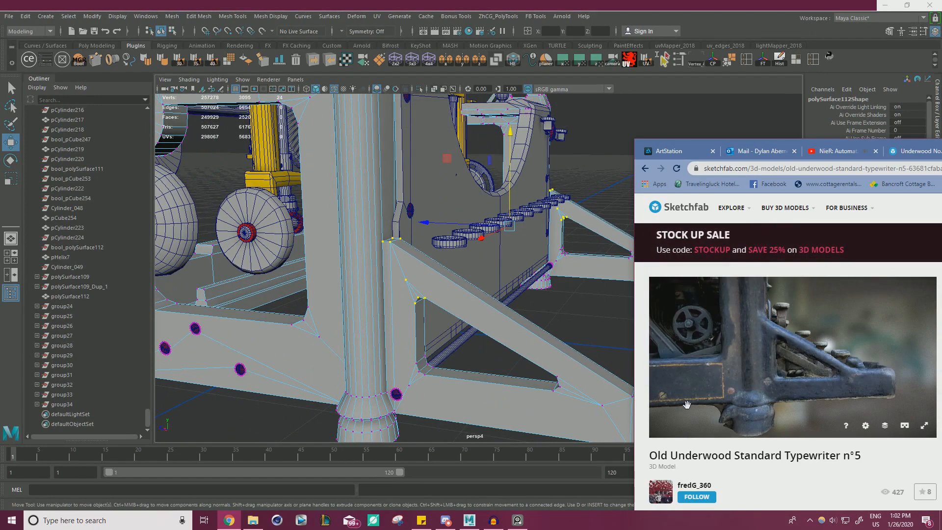
alt+drag(427, 318, 466, 246)
drag(479, 186, 521, 210)
alt+drag(584, 221, 560, 223)
alt+right_drag(560, 222, 492, 223)
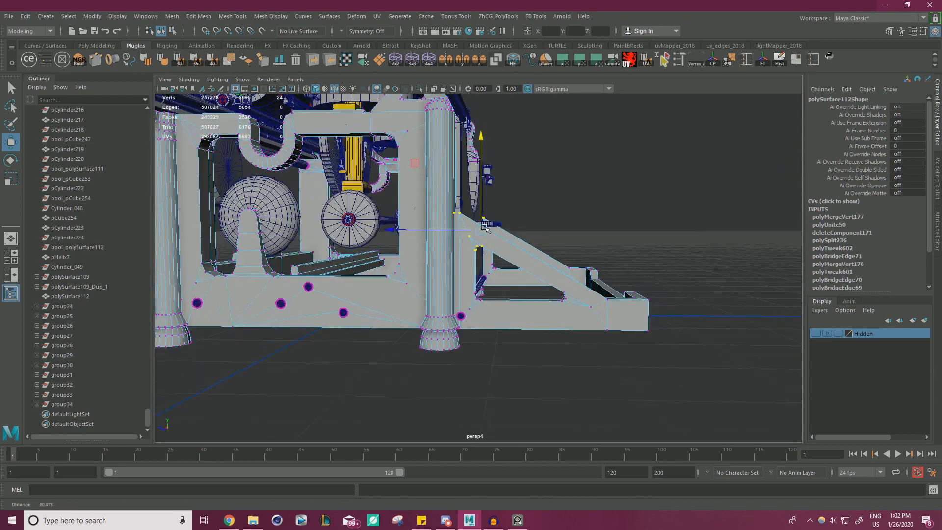
alt+drag(515, 221, 466, 265)
alt+right_drag(466, 267, 539, 232)
click(626, 148)
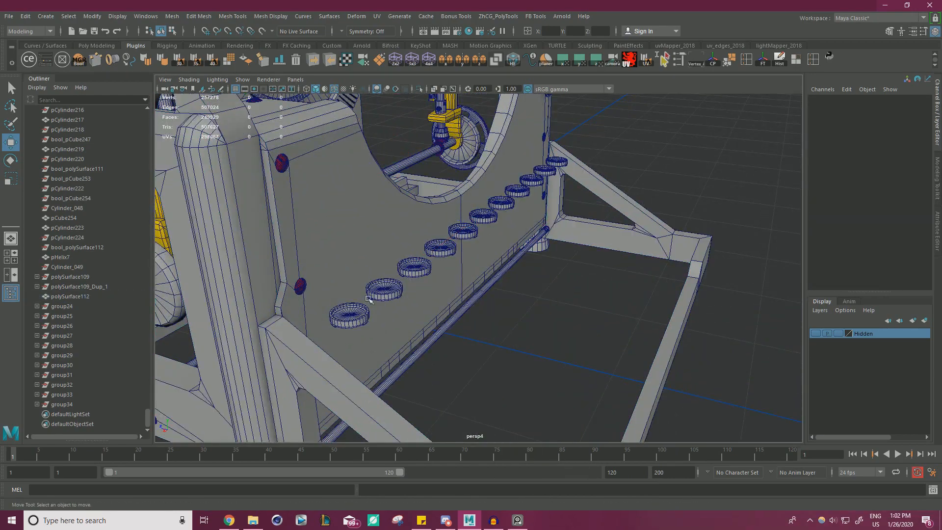
Step: Select the whole row of key groups on the front plate, group24 through group34
click(349, 315)
click(54, 306)
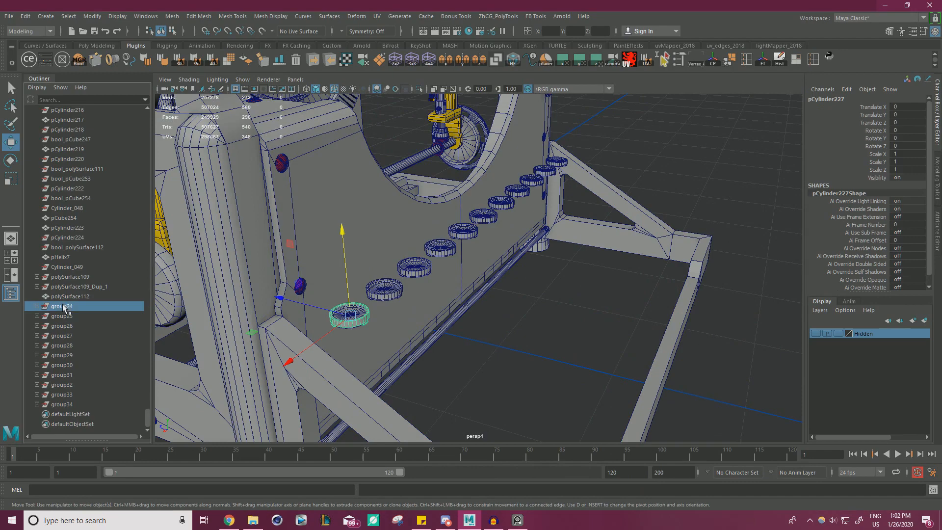
shift+click(59, 404)
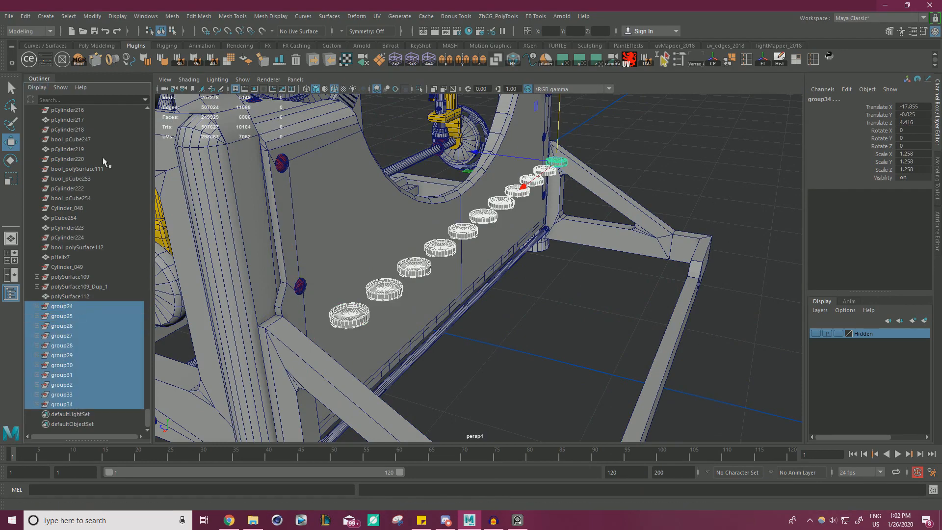
alt+right_drag(470, 266, 344, 269)
alt+drag(454, 268, 408, 304)
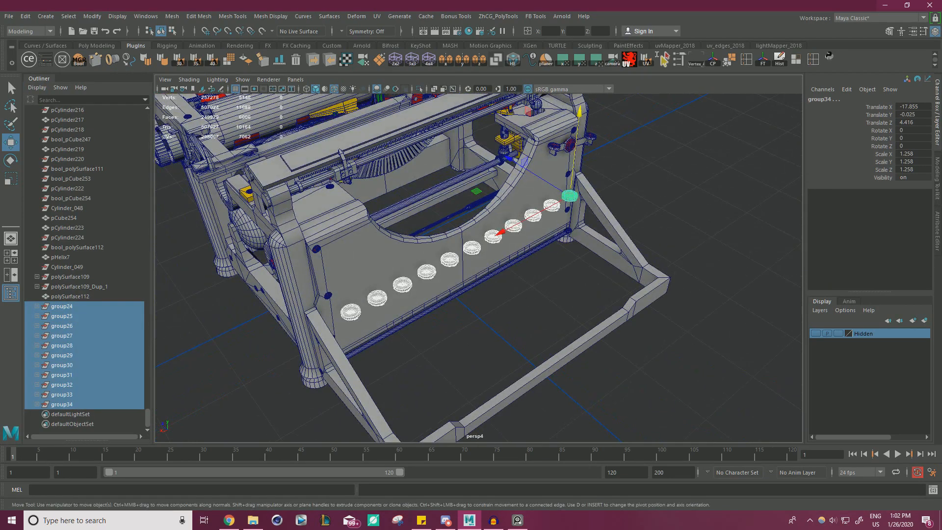
Step: Switch to the Sketchfab typewriter in Chrome and rotate it to view the keyboard from the front and above
key(alt+Tab)
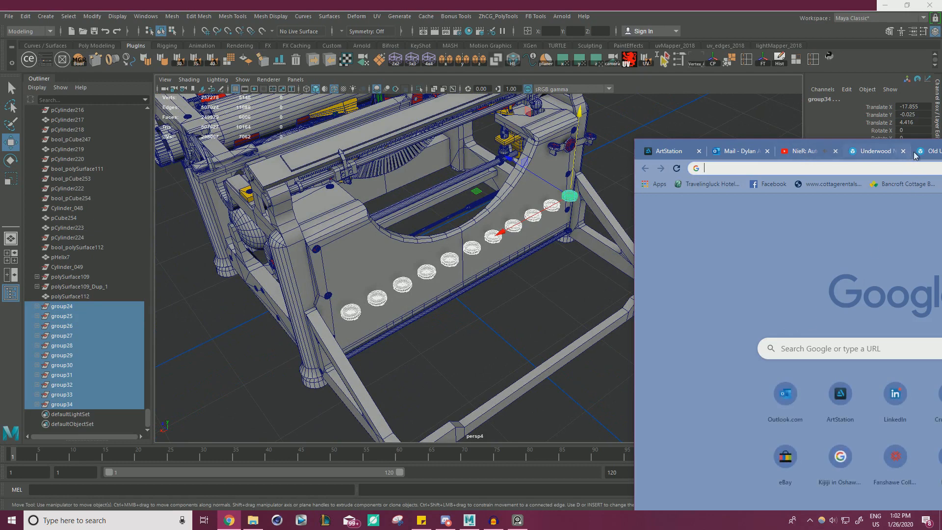
key(ctrl+shift+Tab)
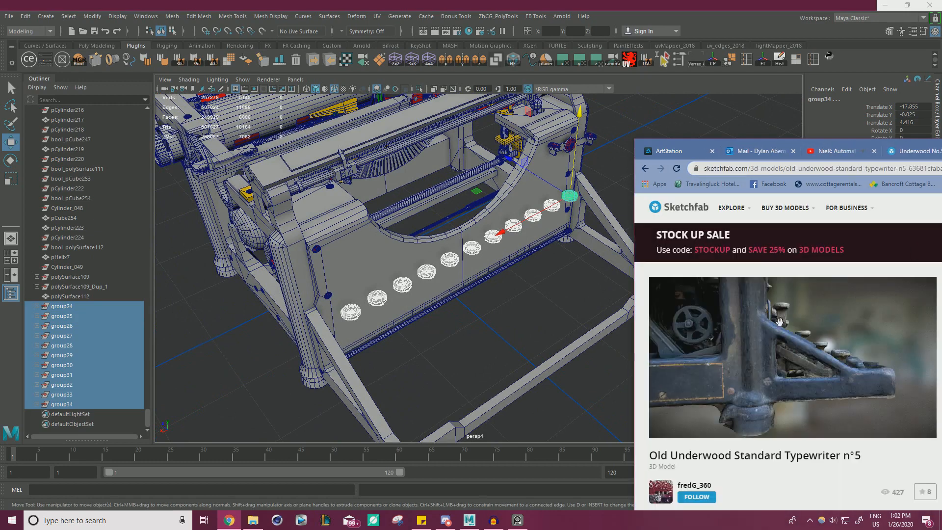
drag(751, 334, 709, 335)
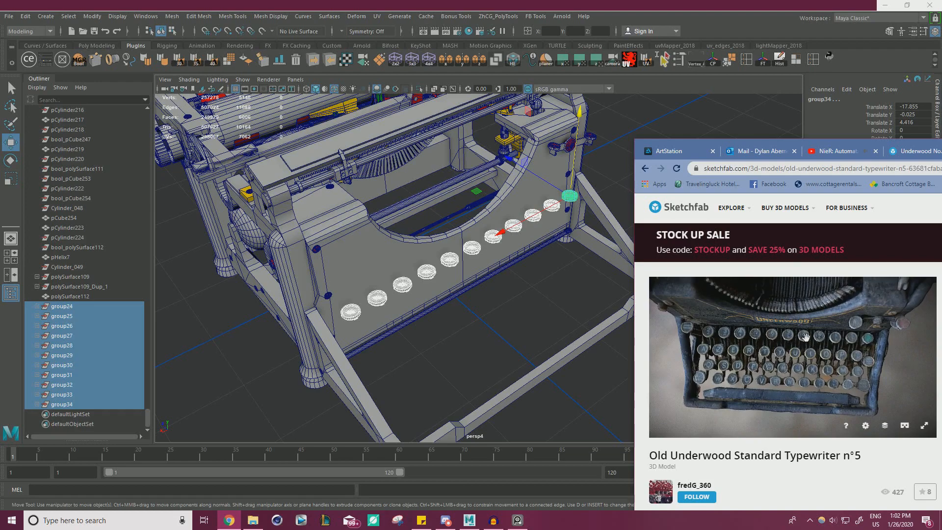
Step: Switch back to Maya and try to shift the selected key row sideways along X in the top view
alt+drag(525, 319, 472, 327)
key(space)
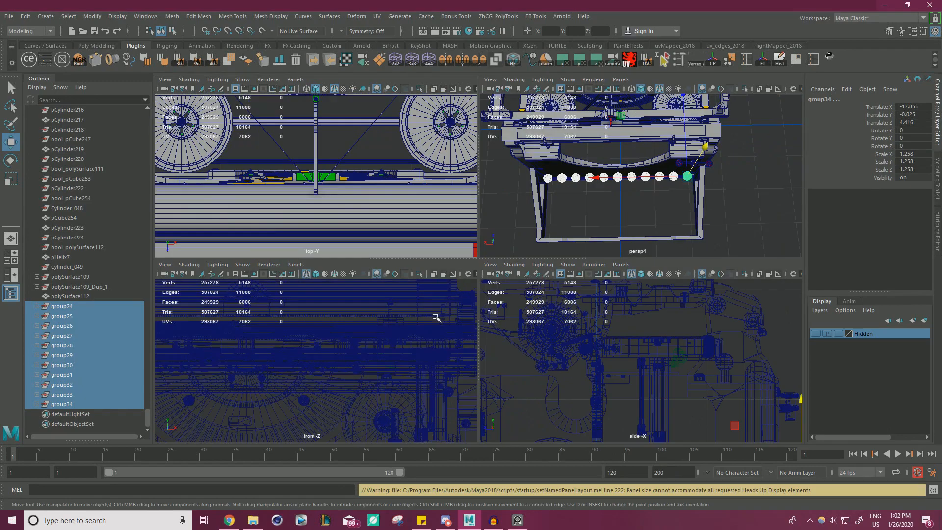
key(space)
scroll(390, 201, down, 5)
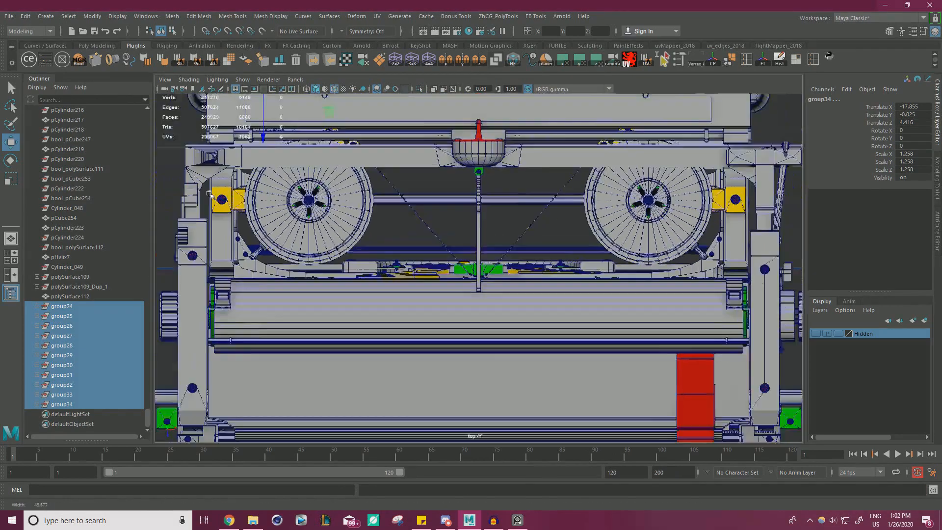
scroll(295, 254, up, 4)
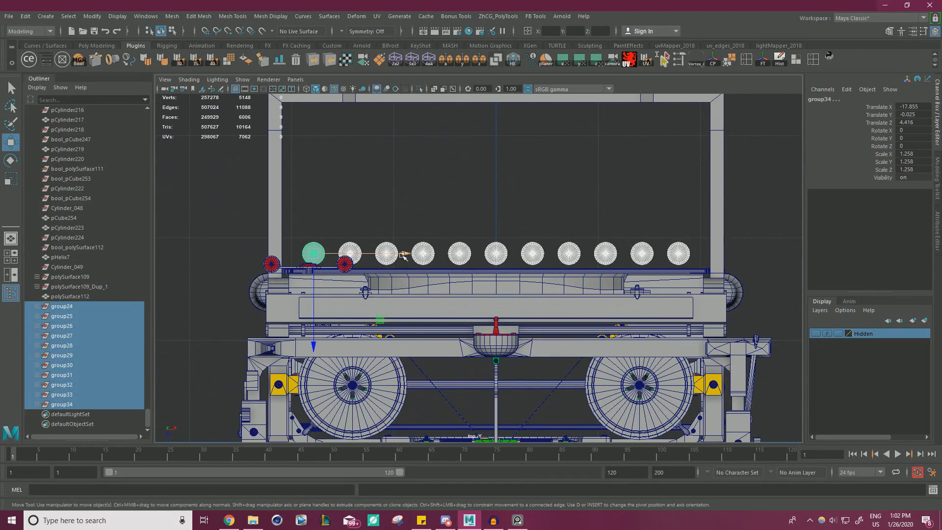
drag(403, 256, 394, 256)
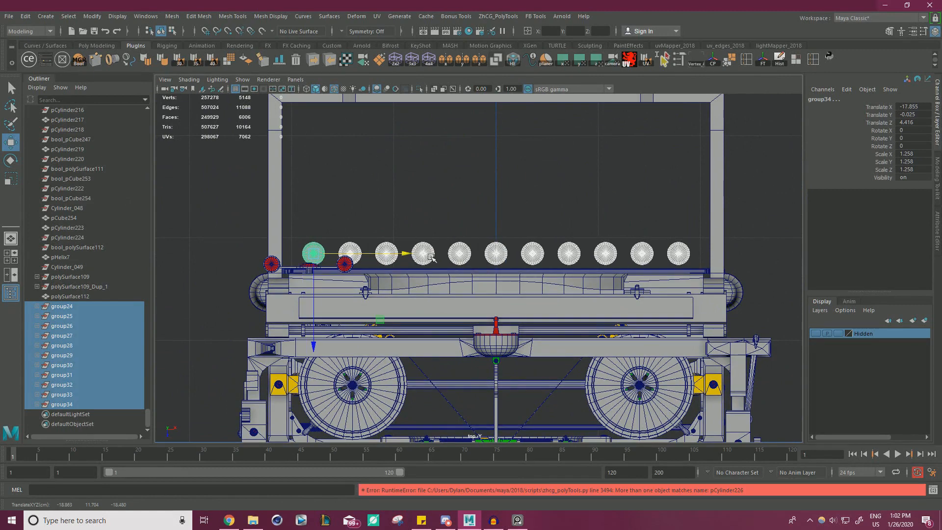
Step: Compare the key layout and row spacing of the Sketchfab scan with the Maya key row in the top and perspective views
key(alt+Tab)
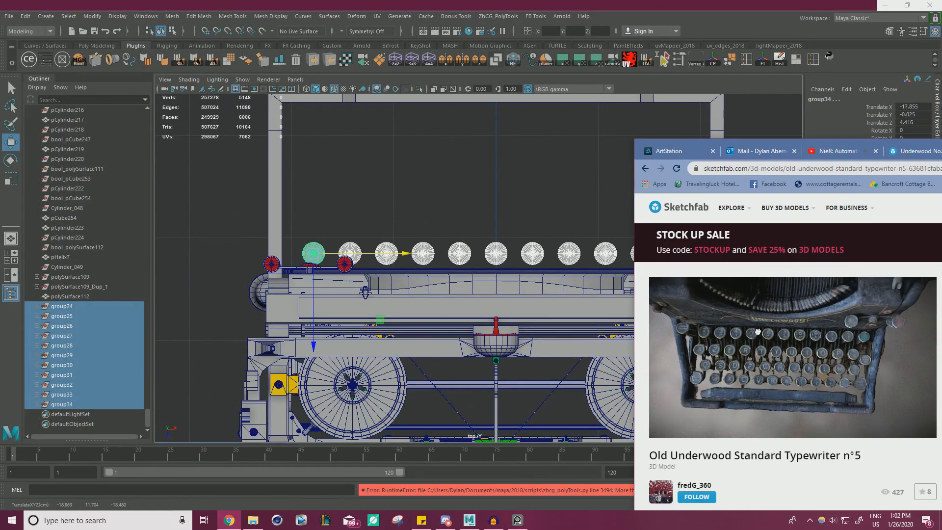
scroll(766, 333, up, 5)
scroll(776, 346, down, 3)
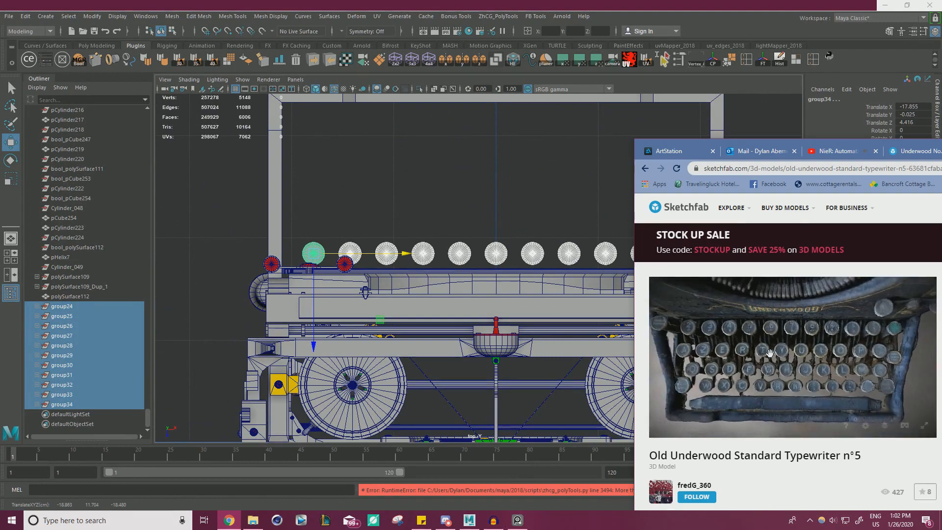
key(alt+Tab)
scroll(619, 275, down, 1)
alt+drag(619, 274, 623, 270)
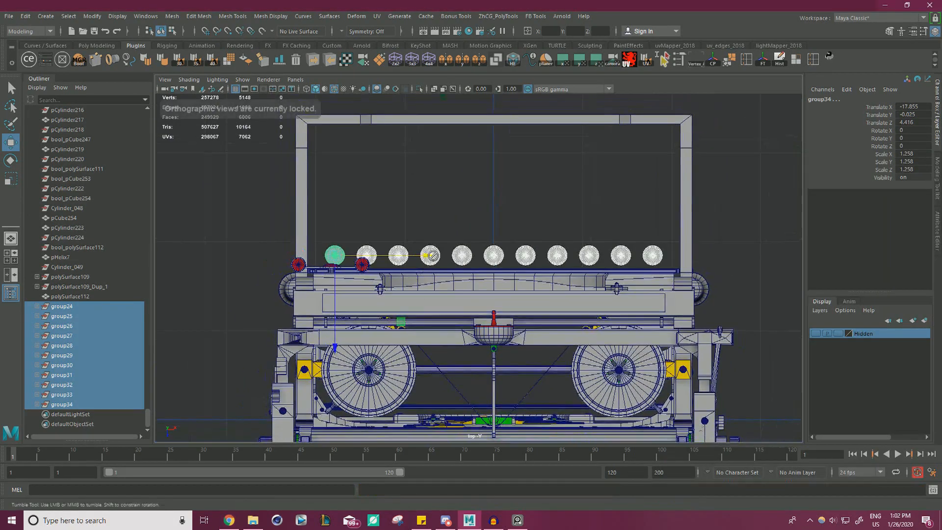
key(space)
alt+drag(617, 208, 629, 184)
scroll(629, 184, up, 3)
scroll(630, 183, down, 4)
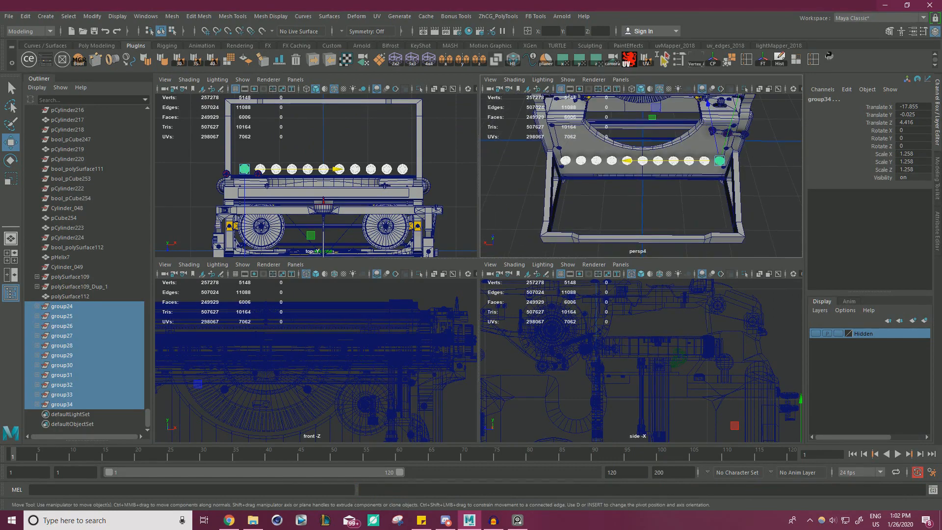
key(alt+Tab)
drag(776, 341, 889, 336)
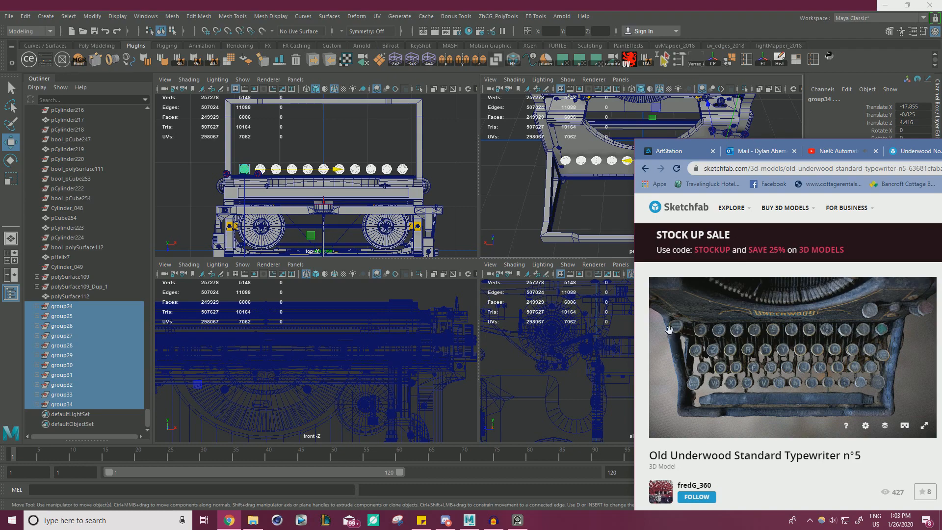
key(alt+Tab)
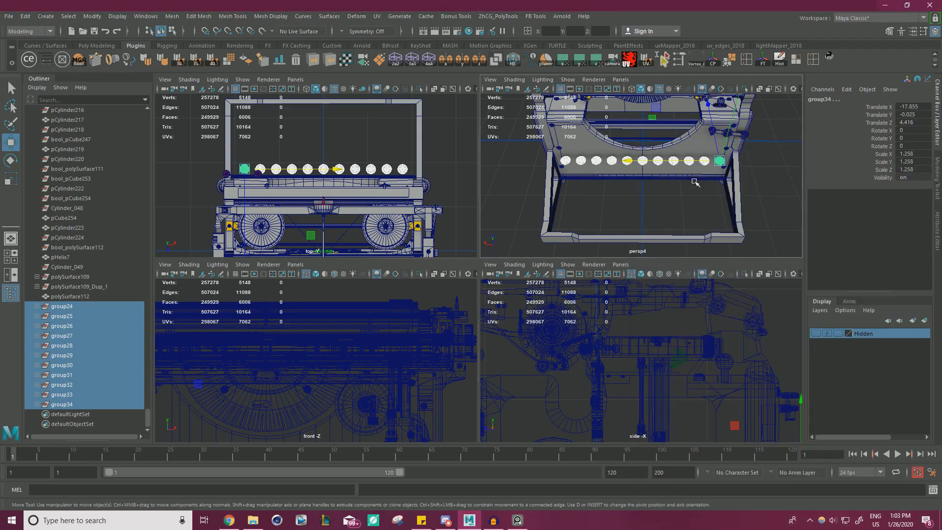
Step: Delete the duplicated keys group25 through group34, keeping only the first key on the front plate
alt+drag(619, 180, 677, 207)
click(712, 213)
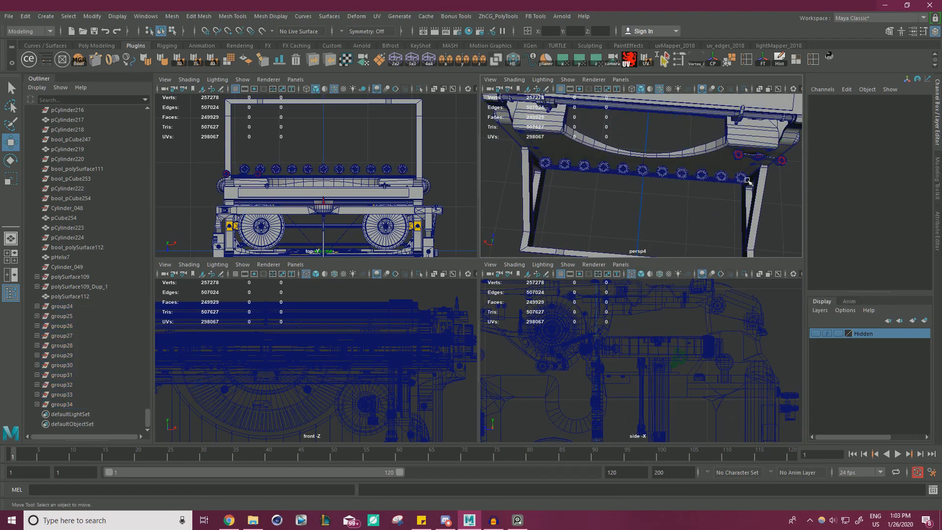
click(748, 181)
alt+drag(747, 181, 640, 183)
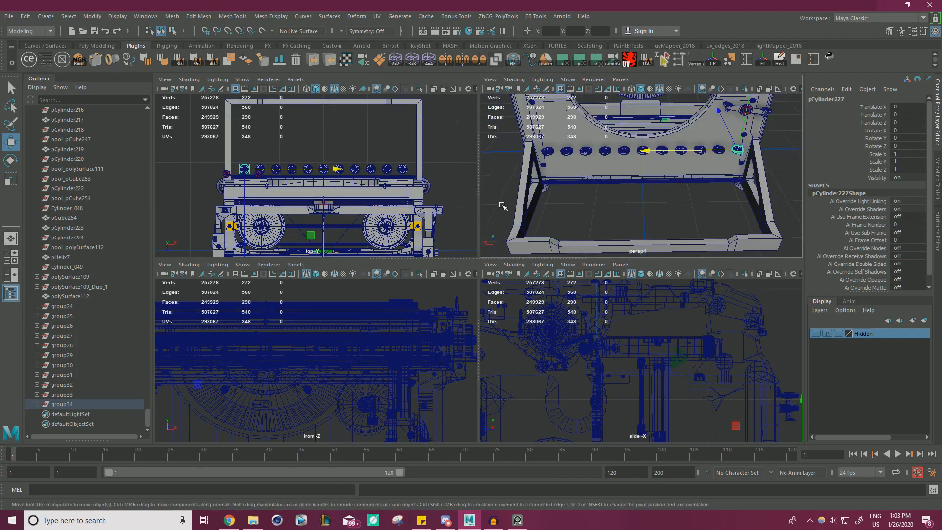
key(space)
alt+drag(504, 207, 572, 238)
click(573, 238)
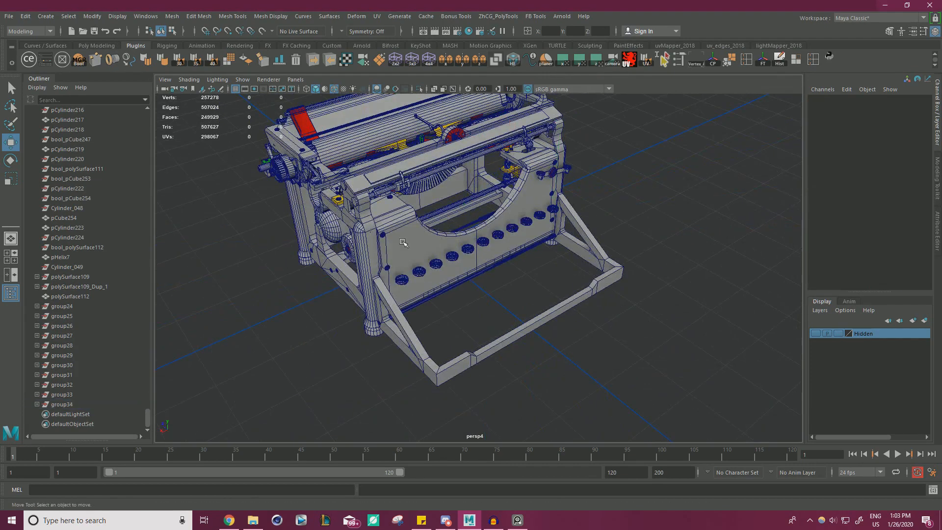
scroll(404, 241, up, 5)
click(340, 279)
click(62, 316)
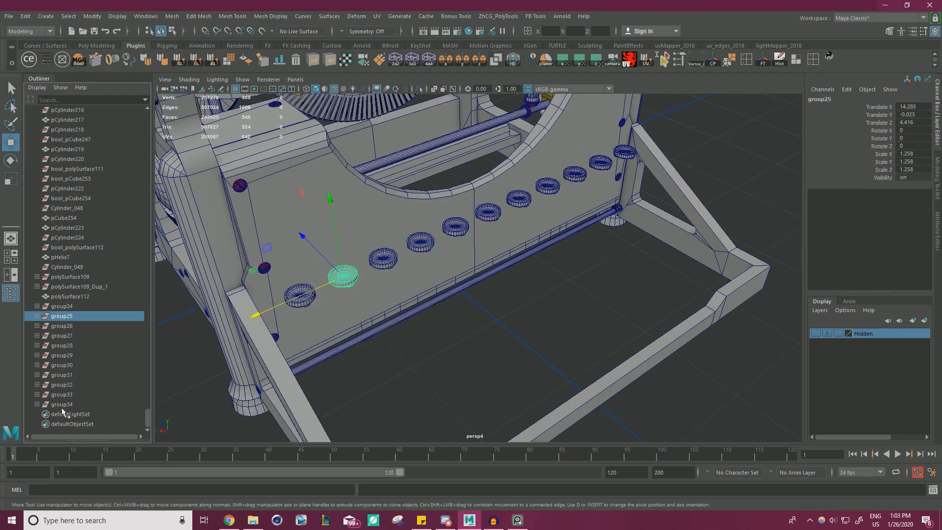
shift+click(61, 403)
key(Delete)
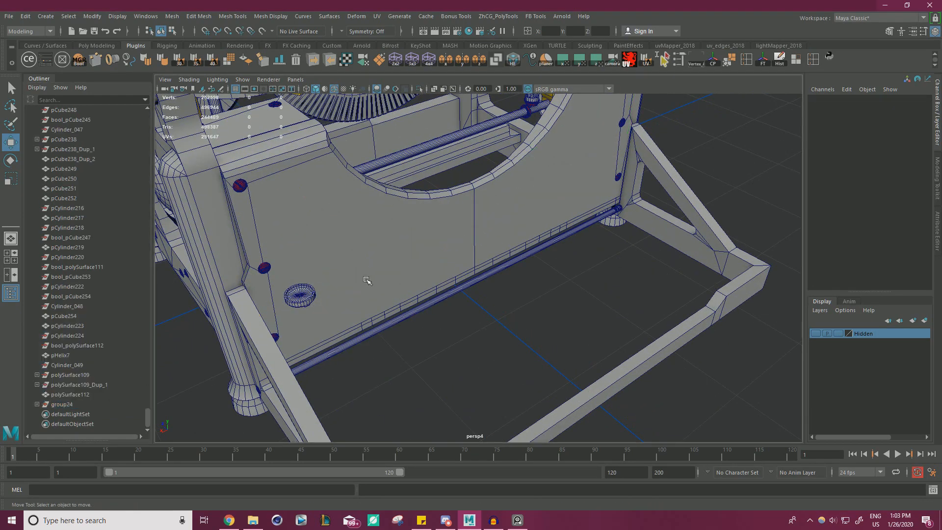
Step: Create a polygon cube, scale it uniformly to 16.096 and place it before the front plate at Translate Y 8.513 and Z -16.143
alt+drag(368, 275, 274, 293)
click(45, 16)
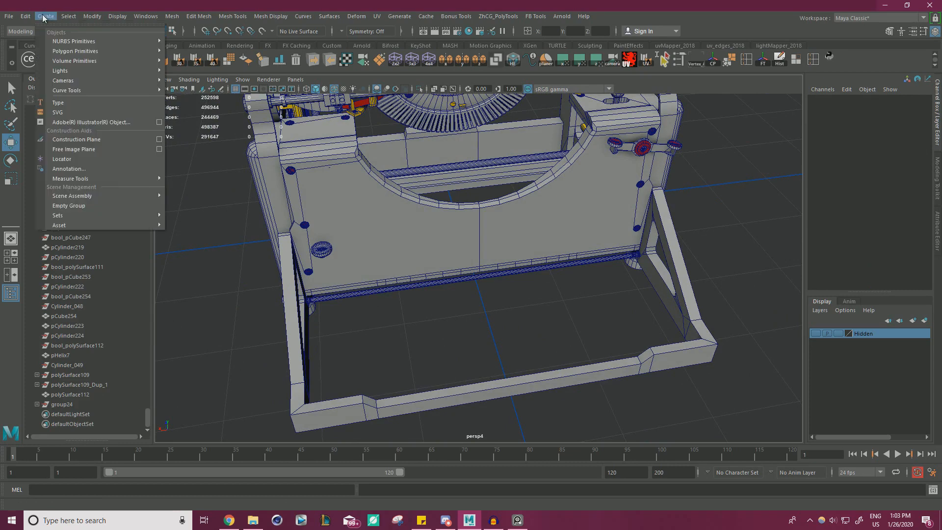
mouse_move(74, 51)
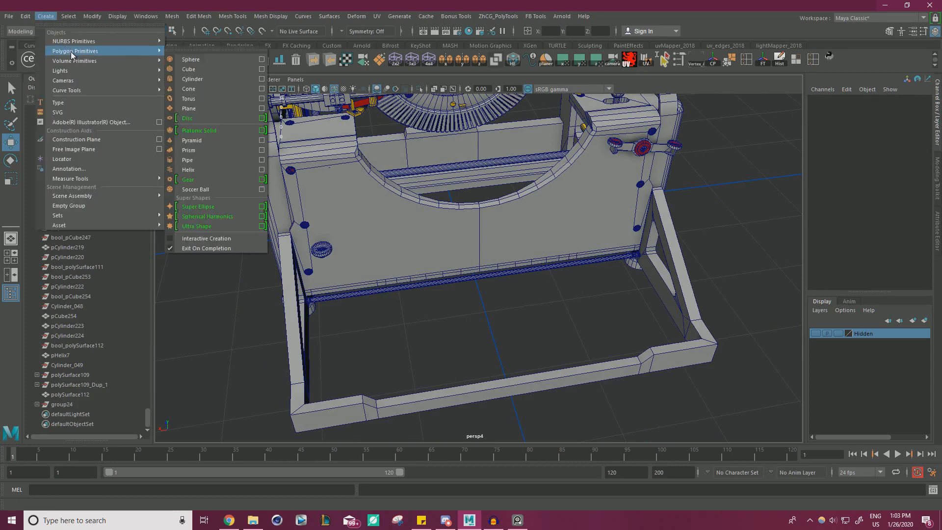
click(206, 69)
key(r)
drag(457, 217, 564, 217)
key(w)
alt+drag(405, 186, 467, 265)
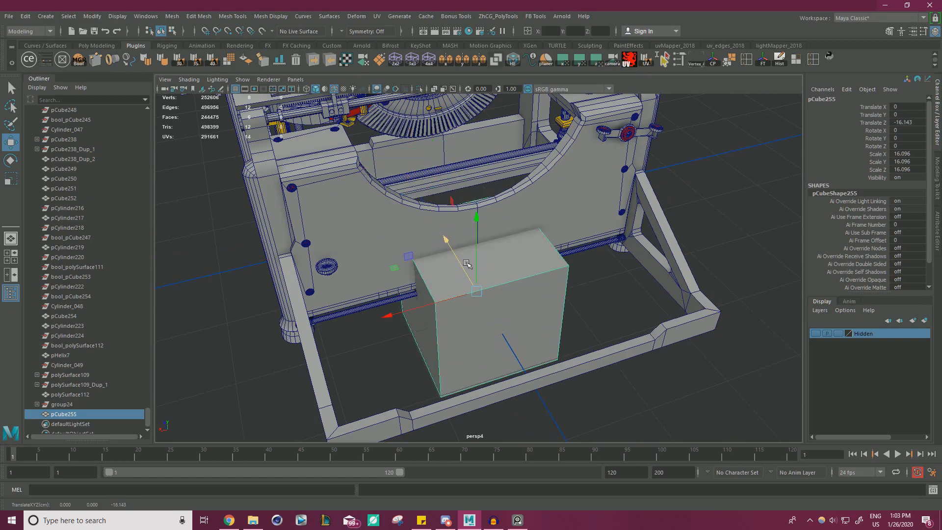
drag(476, 231, 474, 166)
Step: Widen the cube by moving its two side faces outward until they reach the side braces of the frame
alt+drag(461, 265, 478, 259)
right_drag(479, 259, 490, 264)
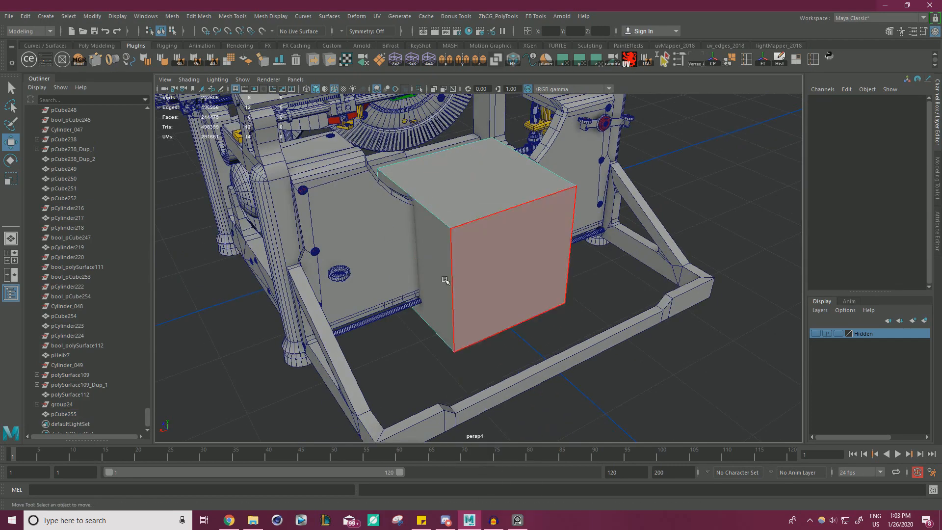
click(432, 275)
alt+drag(432, 275, 280, 256)
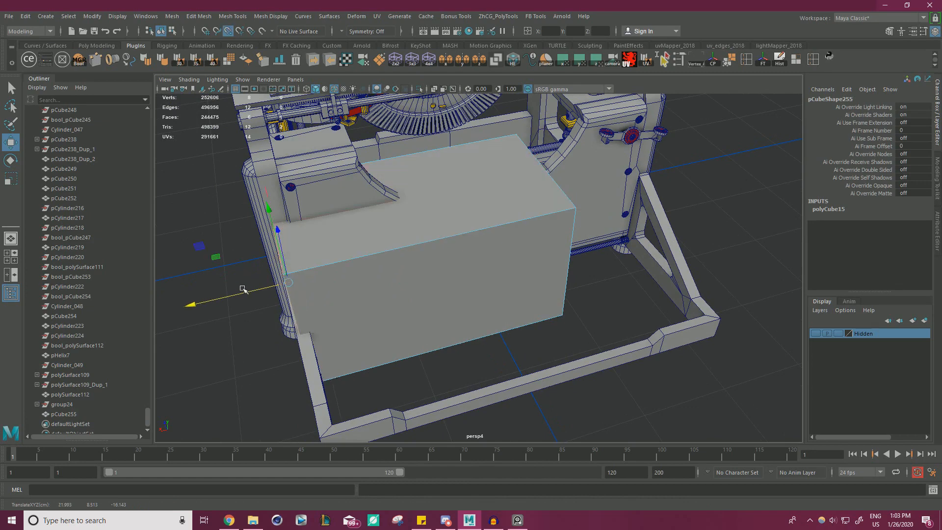
key(ctrl+z)
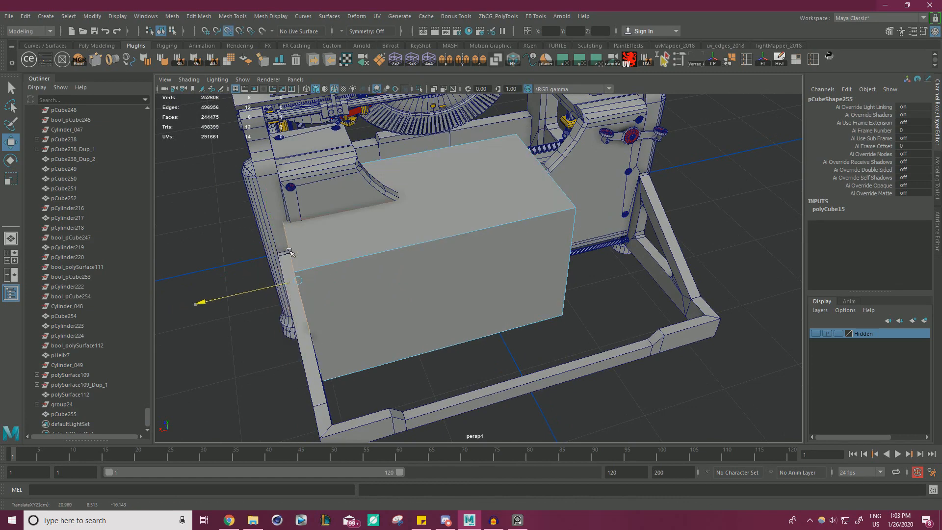
alt+drag(289, 253, 408, 261)
click(398, 258)
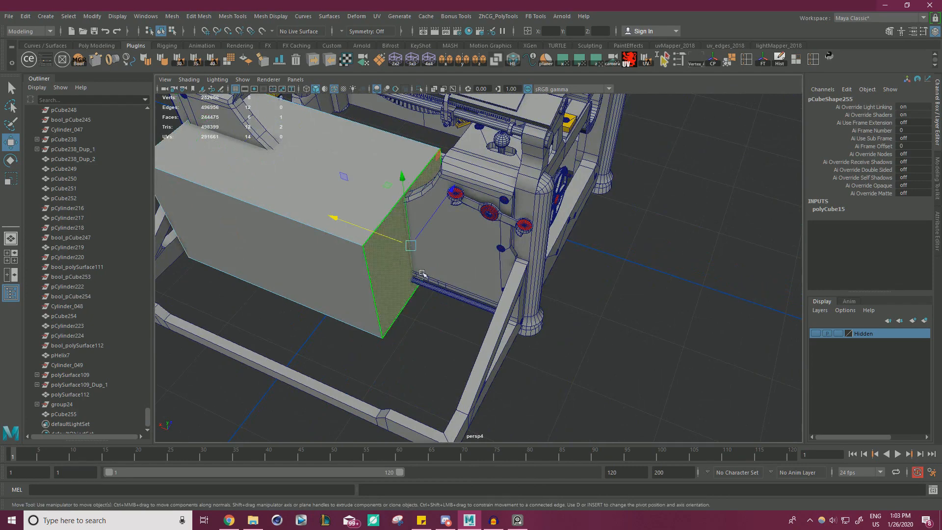
drag(375, 230, 452, 253)
scroll(451, 252, down, 1)
right_drag(661, 204, 692, 194)
click(692, 193)
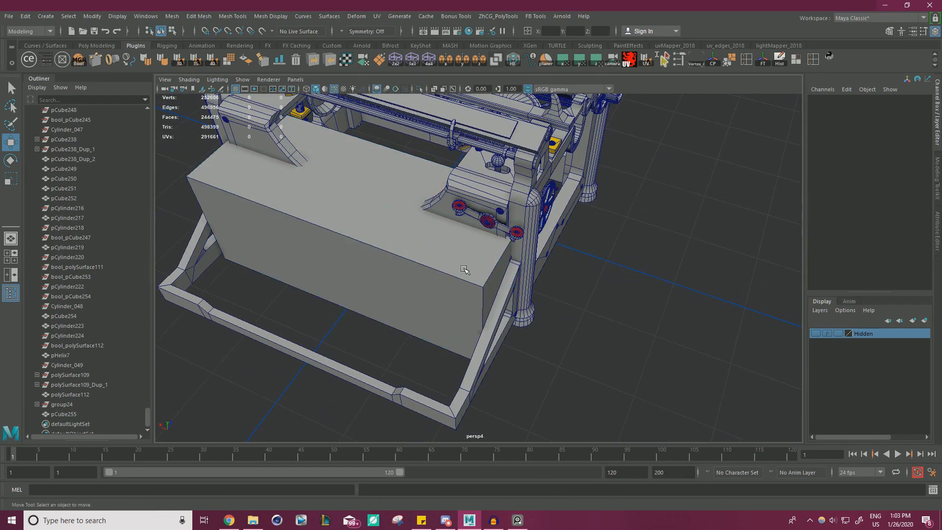
Step: Flatten the widened box into a thin bar with Scale Y 3.649 and Scale Z 3.568
click(441, 257)
key(r)
drag(347, 176, 395, 228)
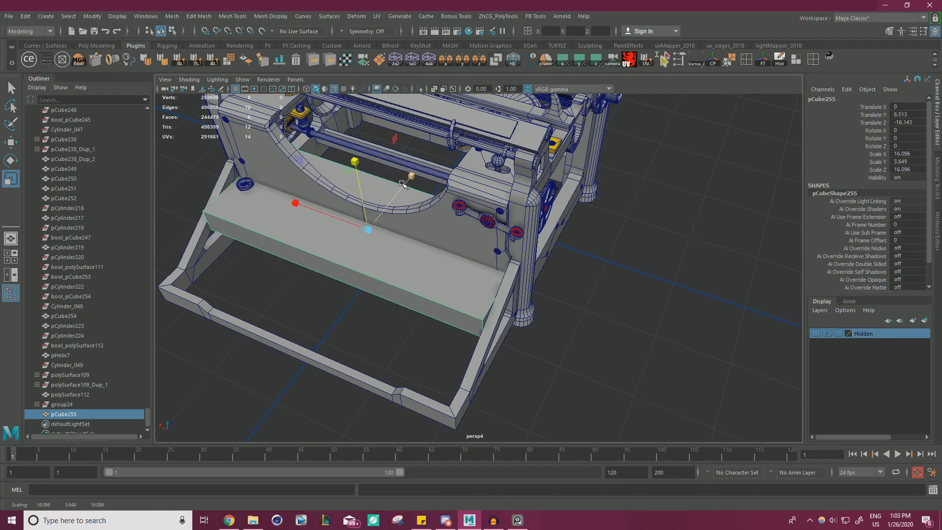
drag(402, 184, 351, 214)
key(w)
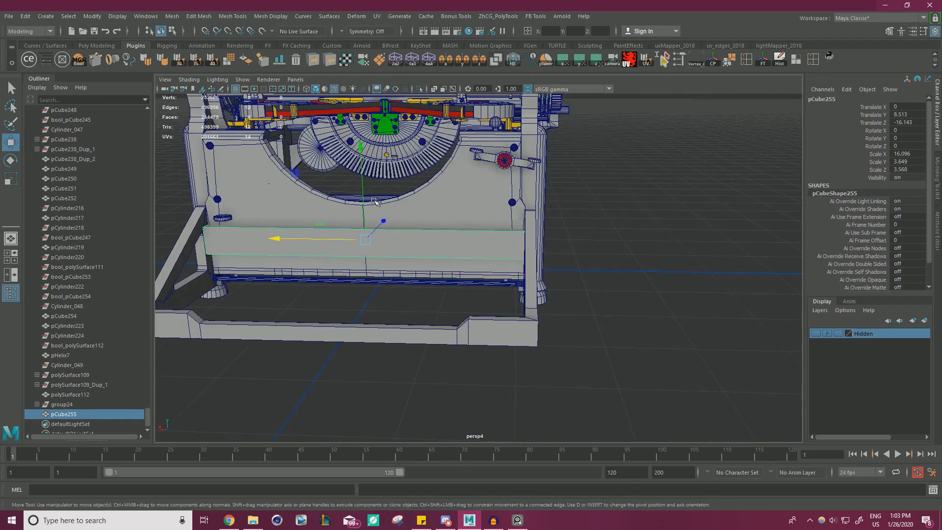
Step: Increase the bar's Scale Y to 10.033 and raise it to Translate Y 11.663
key(f)
key(r)
drag(478, 210, 479, 109)
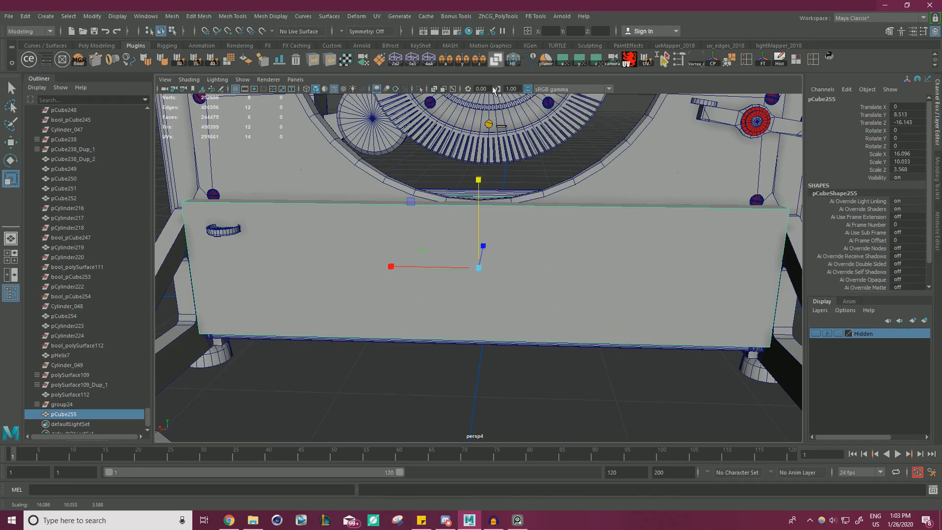
key(w)
drag(478, 193, 478, 150)
alt+right_drag(393, 171, 345, 178)
alt+drag(638, 298, 660, 345)
alt+right_drag(407, 280, 356, 290)
right_click(666, 198)
click(665, 199)
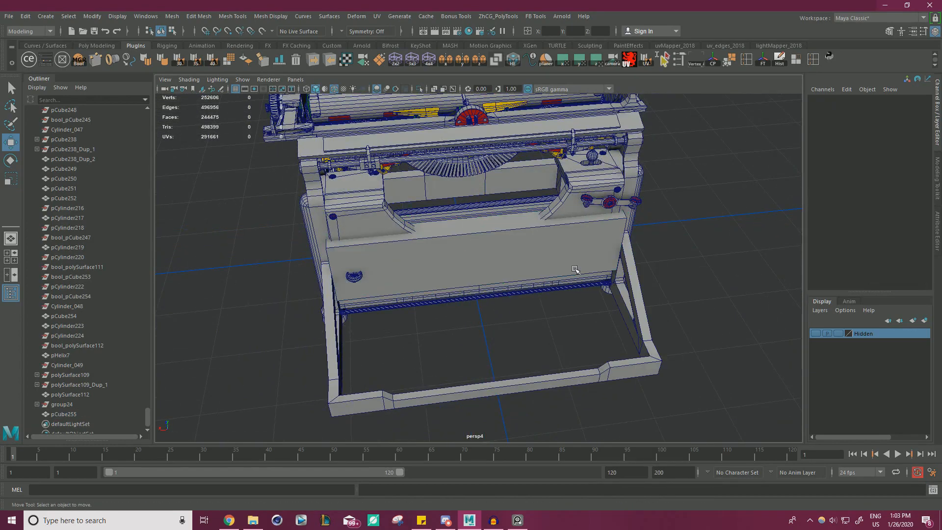
Step: Insert 12 evenly spaced edge loops across the width of the guide box with the Insert Edge Loop tool
click(576, 269)
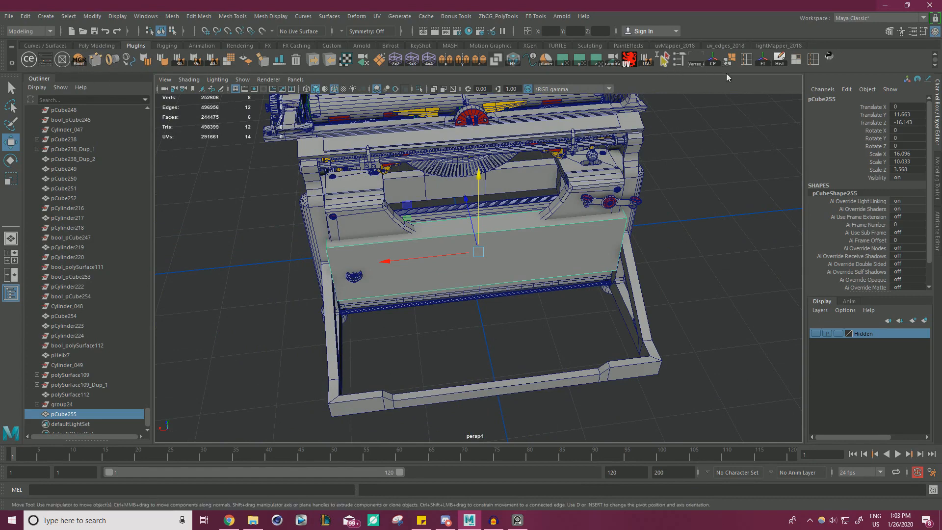
double_click(746, 59)
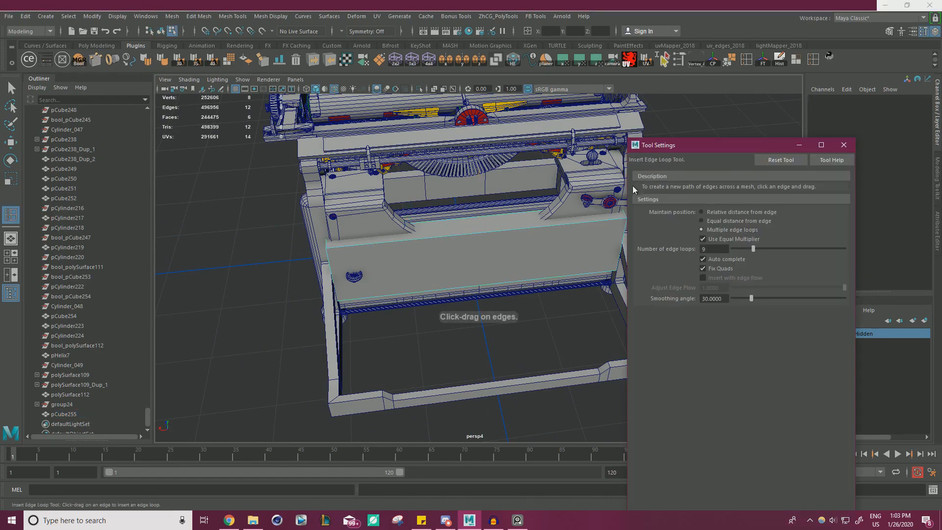
drag(758, 252, 761, 252)
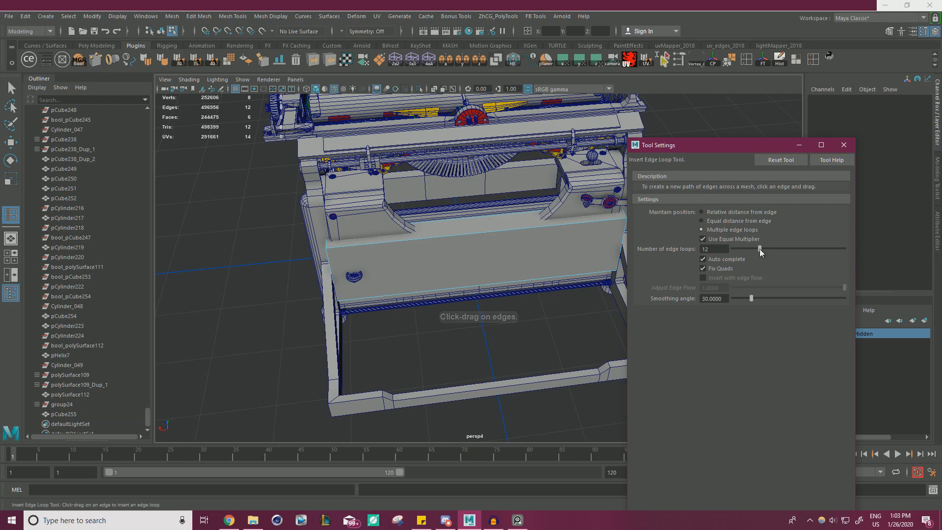
click(446, 242)
alt+drag(445, 243, 296, 248)
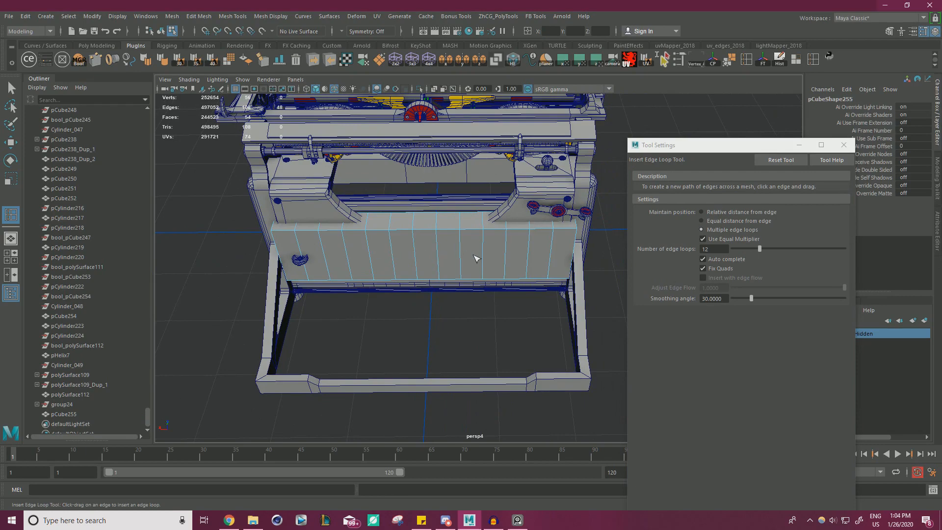
key(w)
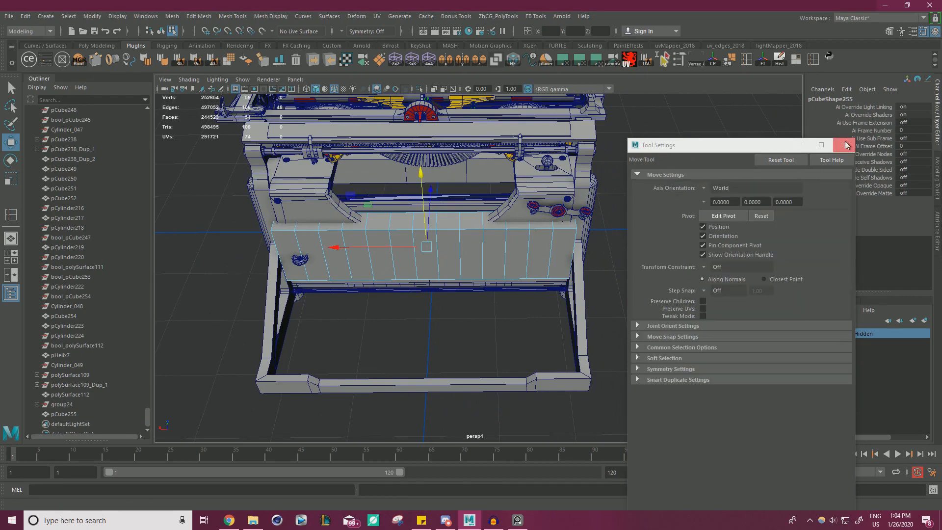
click(843, 145)
Step: Return the guide box from edge editing to object mode and clear the selection
alt+drag(715, 214, 639, 219)
alt+right_drag(639, 220, 682, 221)
alt+middle_drag(510, 228, 563, 277)
alt+drag(563, 278, 604, 226)
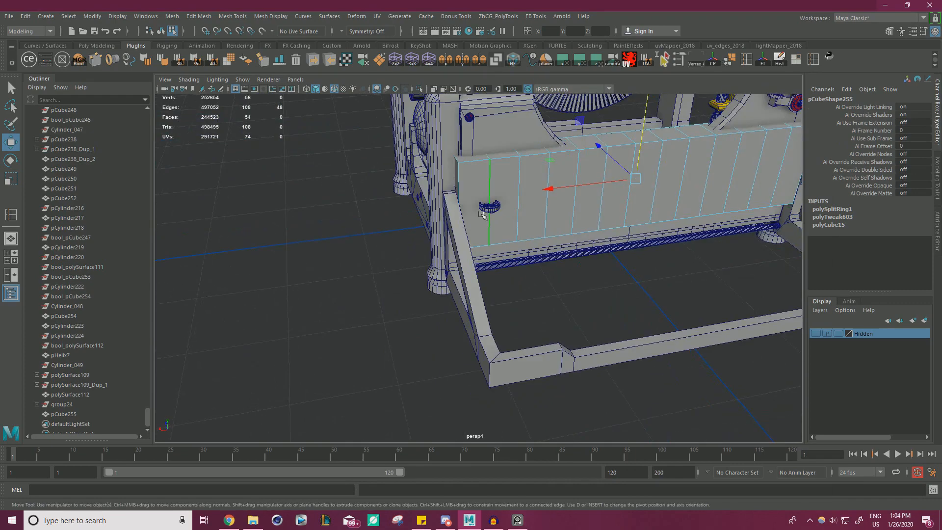
click(486, 214)
right_drag(574, 237, 622, 225)
click(623, 286)
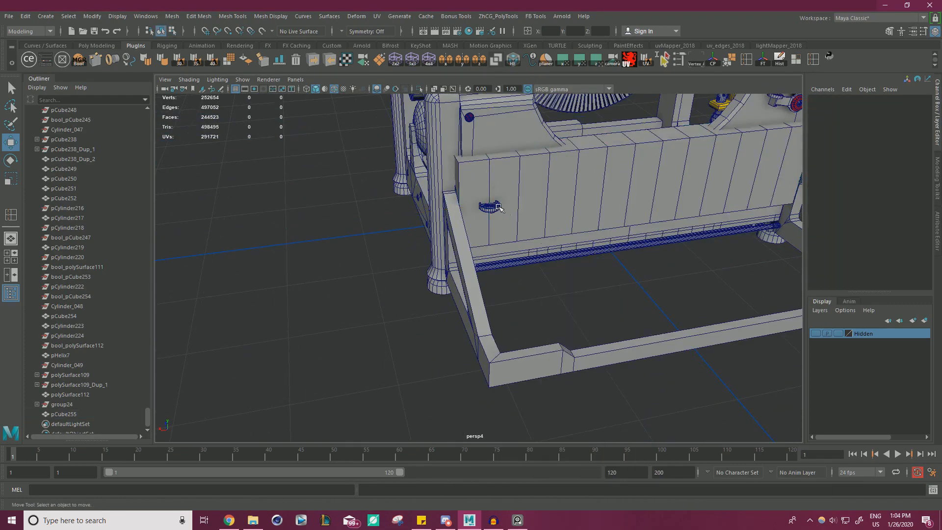
Step: Duplicate the key group24 and snap the copy to the guide box's second edge loop at Translate X 14.511
click(492, 206)
alt+right_drag(632, 262, 474, 273)
click(61, 405)
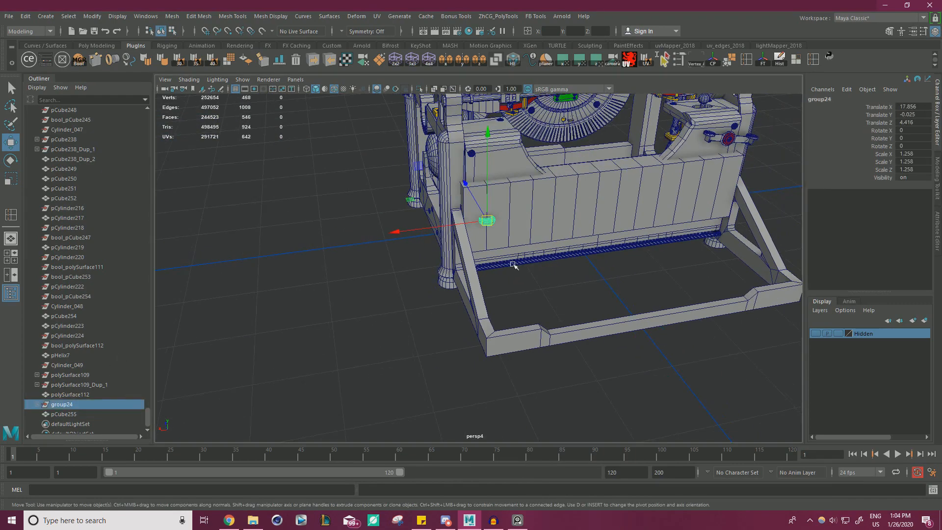
alt+drag(511, 266, 465, 324)
key(ctrl+d)
key(v)
drag(393, 264, 480, 260)
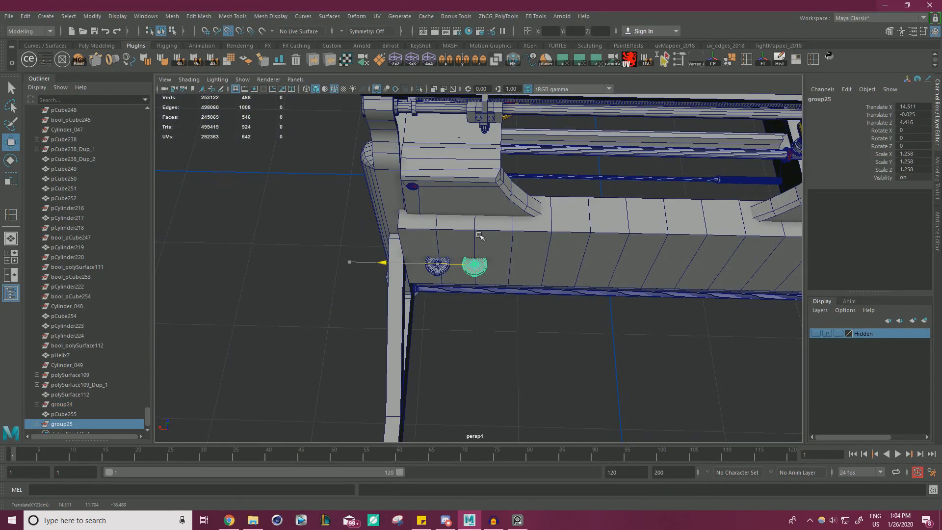
Step: Add five more key copies, each snapped to the next edge loop of the guide box, up to Translate X -1.612
alt+drag(577, 288, 535, 291)
key(ctrl+d)
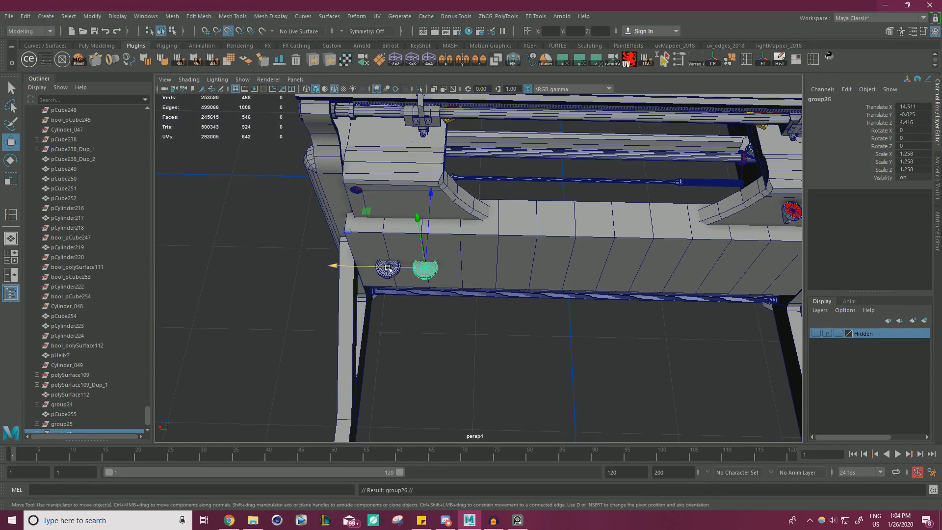
drag(387, 267, 460, 234)
key(ctrl+d)
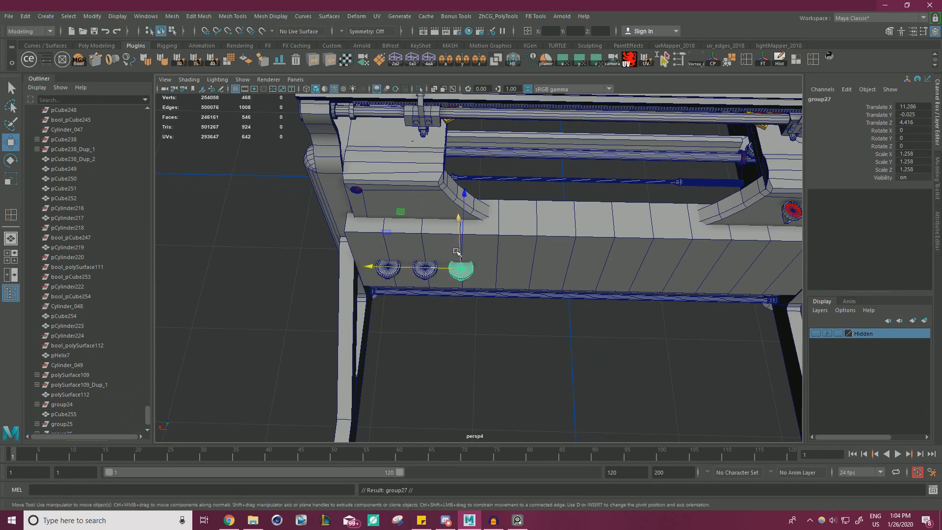
drag(437, 269, 501, 235)
alt+middle_drag(543, 280, 498, 278)
key(ctrl+d)
drag(391, 264, 505, 230)
key(ctrl+d)
key(ctrl+d)
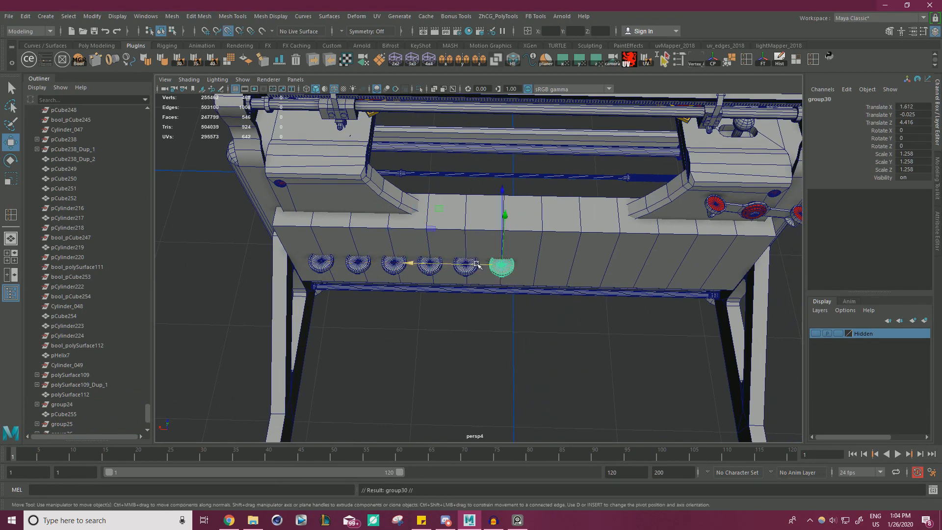
drag(477, 264, 542, 234)
alt+middle_drag(614, 260, 552, 264)
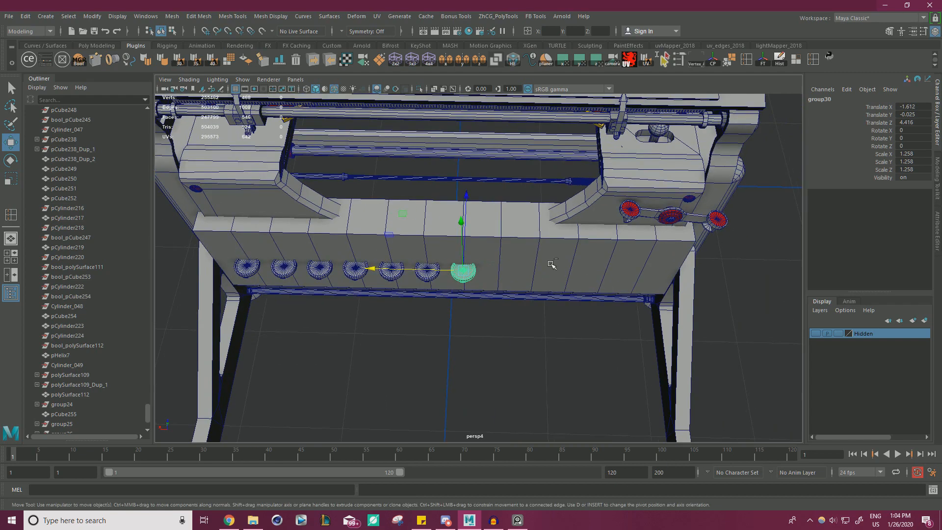
Step: Complete the key row with five further copies snapped to the remaining edge loops, the last at Translate X -17.735
drag(431, 270, 540, 238)
key(ctrl+d)
key(ctrl+d)
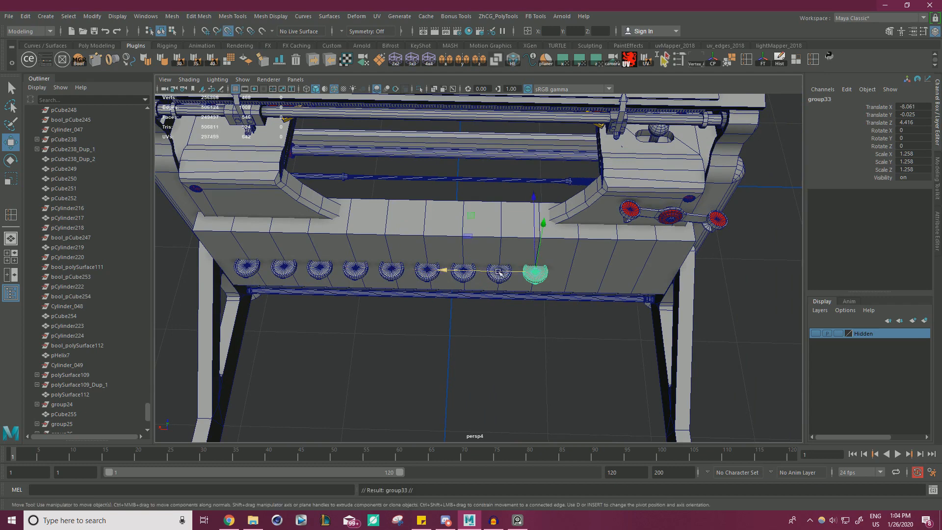
drag(500, 272, 577, 238)
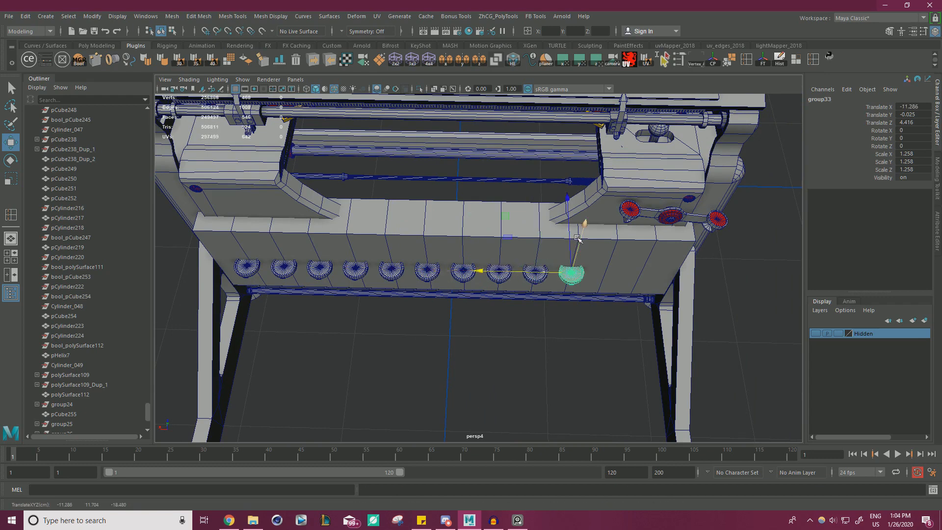
key(ctrl+d)
drag(542, 272, 621, 242)
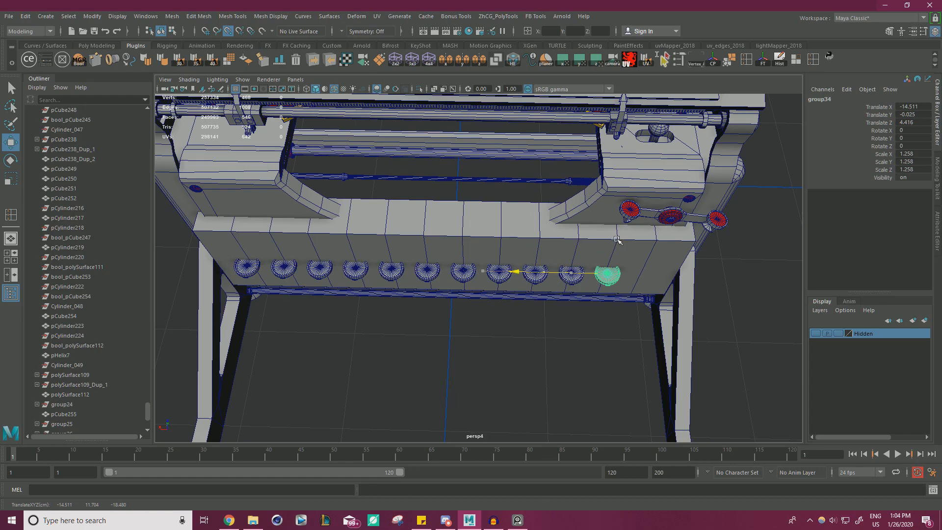
key(ctrl+d)
drag(570, 273, 655, 241)
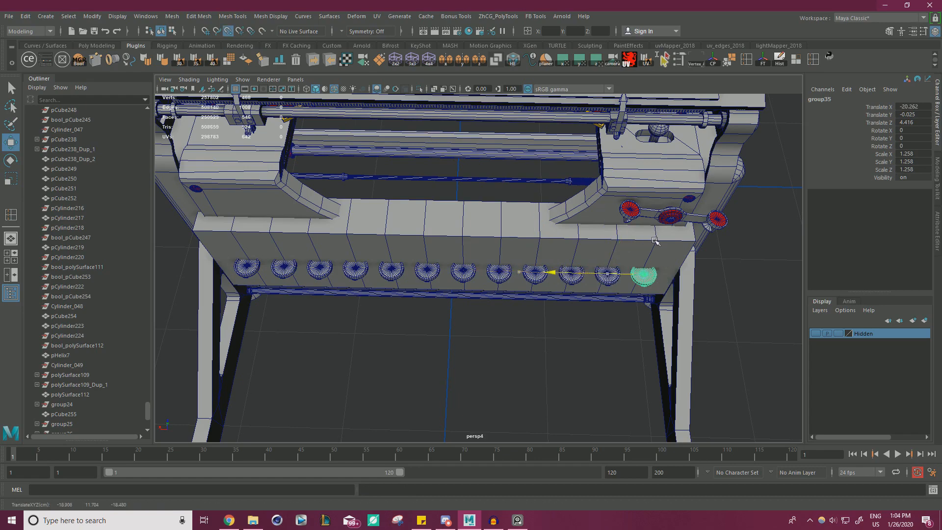
Step: Thin the guide box to Scale Z 0.538 and move it to Translate Z -16.509 so the keys stand out from it
alt+drag(560, 358, 476, 272)
click(463, 247)
key(r)
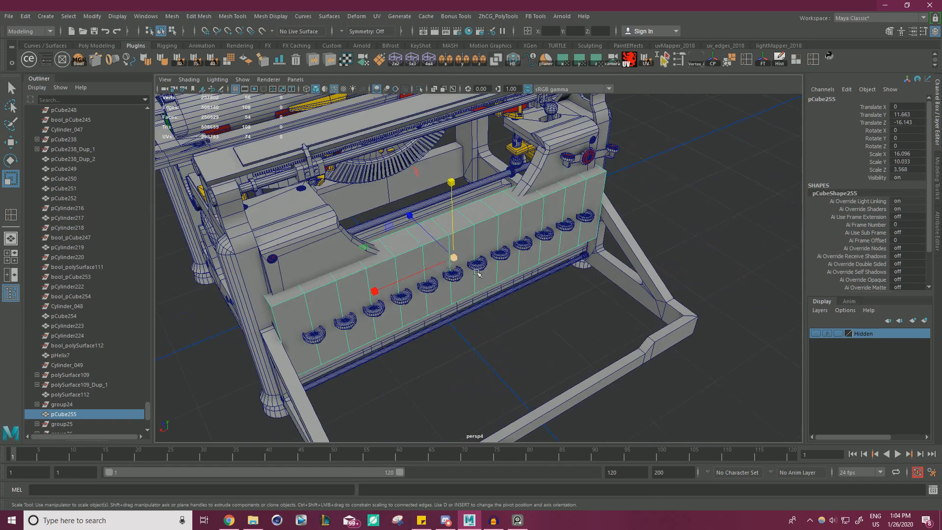
mouse_move(412, 219)
mouse_down()
mouse_move(468, 269)
mouse_move(462, 226)
mouse_move(420, 226)
mouse_up()
key(w)
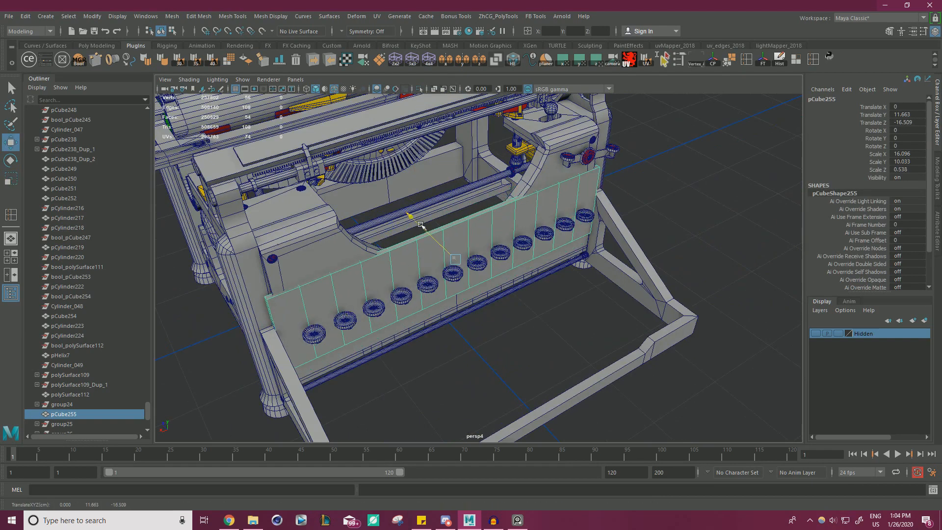
alt+drag(504, 246, 694, 309)
click(686, 240)
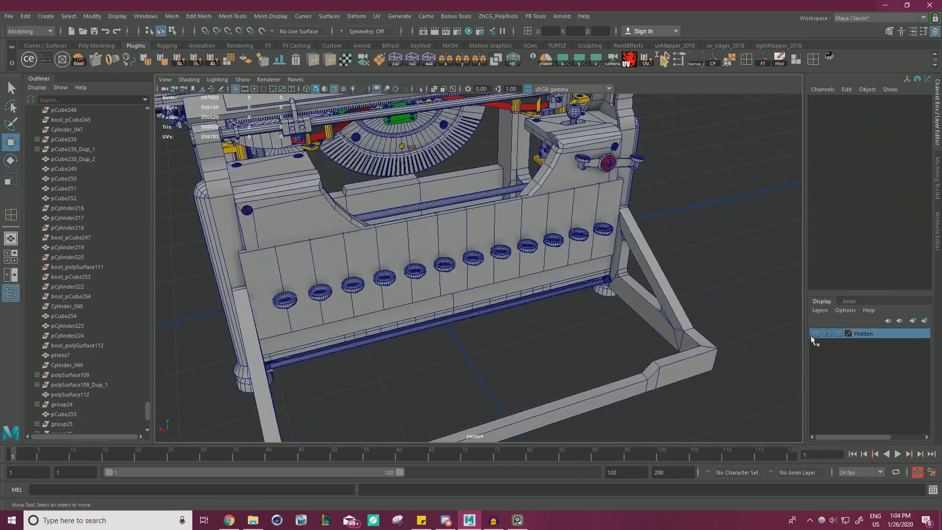
Step: Show the Hidden layer, then isolate and delete the large box polySurface2 that encloses the typewriter
click(815, 334)
click(815, 333)
click(815, 334)
alt+drag(564, 274, 521, 255)
click(435, 189)
click(419, 89)
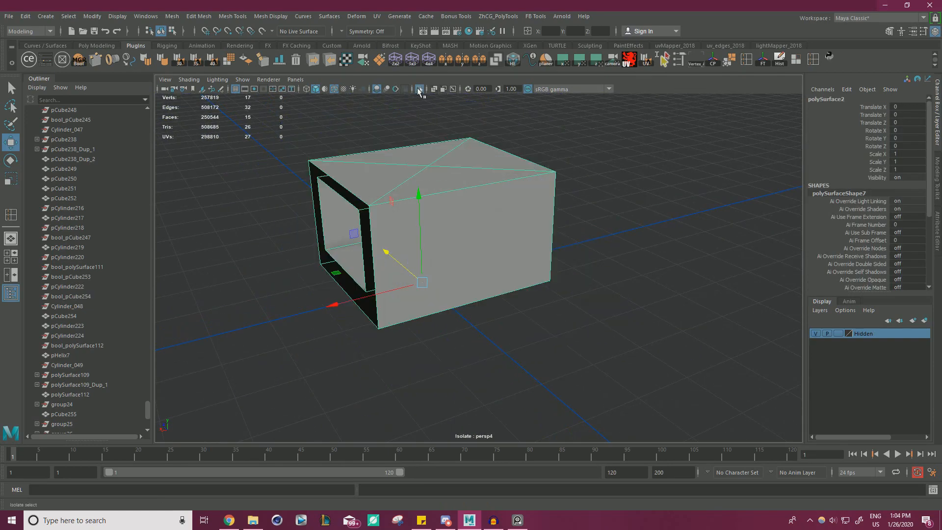
key(Delete)
click(418, 90)
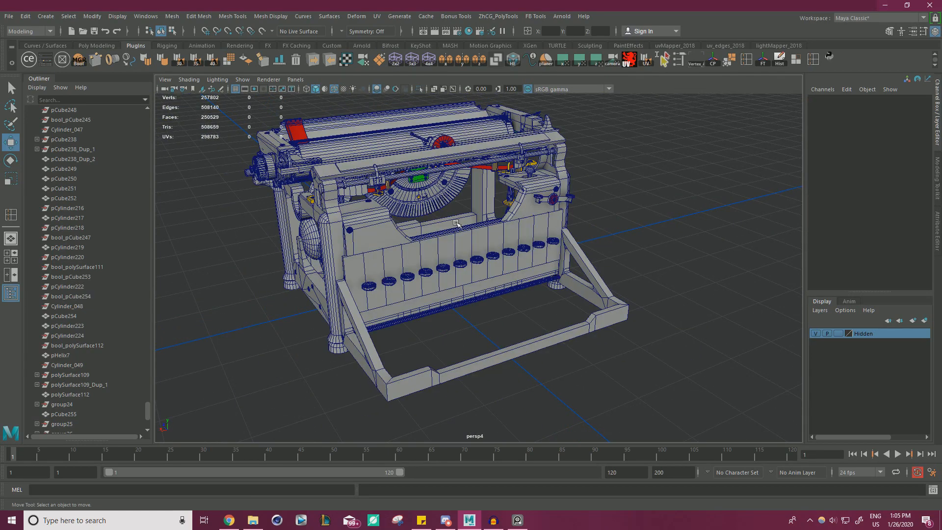
Step: Add the guide box to the Hidden layer and clear the selection
alt+drag(386, 263, 366, 263)
alt+right_drag(388, 263, 481, 255)
click(480, 255)
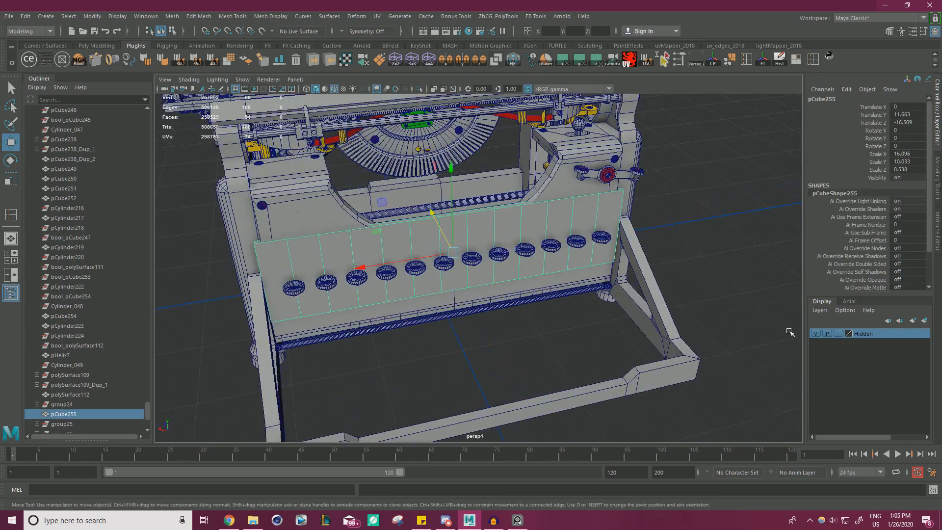
right_click(862, 333)
click(876, 358)
click(700, 233)
Step: Switch to the browser's Sketchfab scan and compare its top key row with the modelled row
alt+right_drag(700, 234, 490, 219)
alt+drag(489, 220, 517, 222)
alt+right_drag(518, 222, 643, 248)
alt+drag(643, 248, 451, 249)
alt+drag(600, 245, 567, 283)
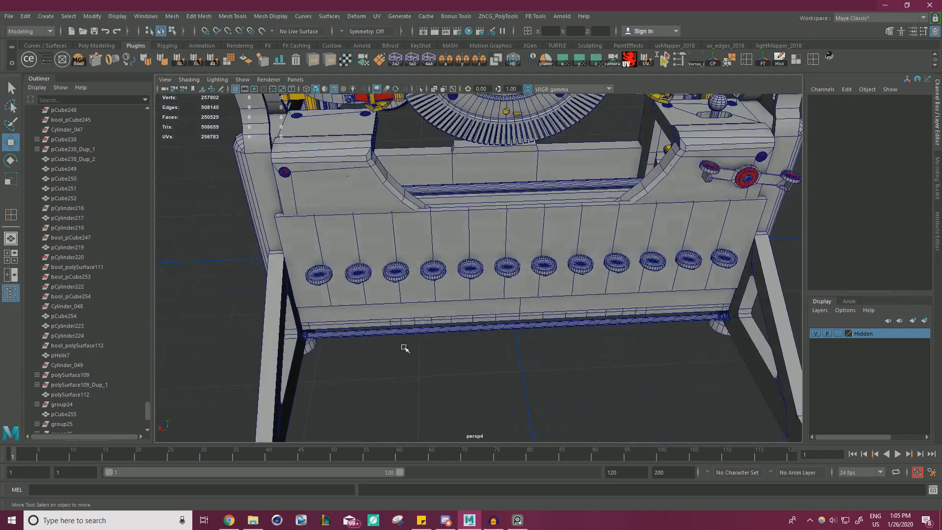
key(alt+Tab)
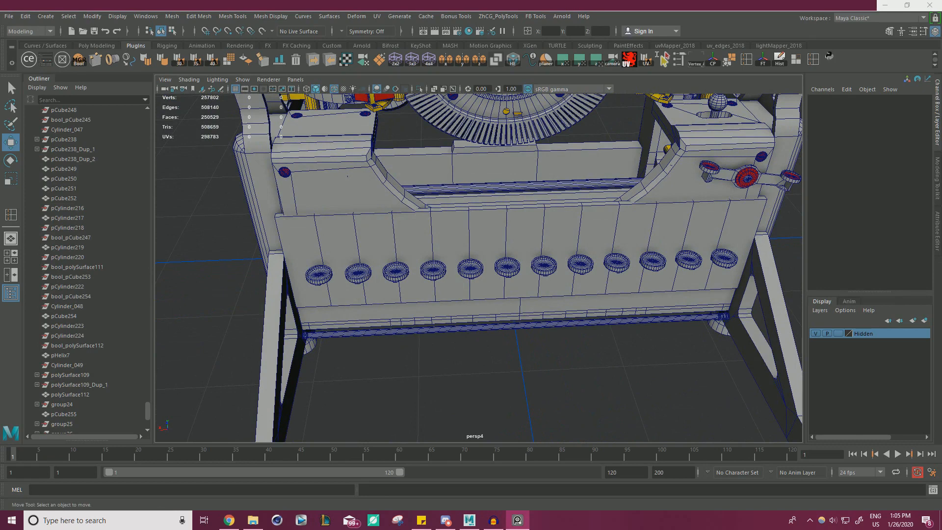
key(alt+Tab)
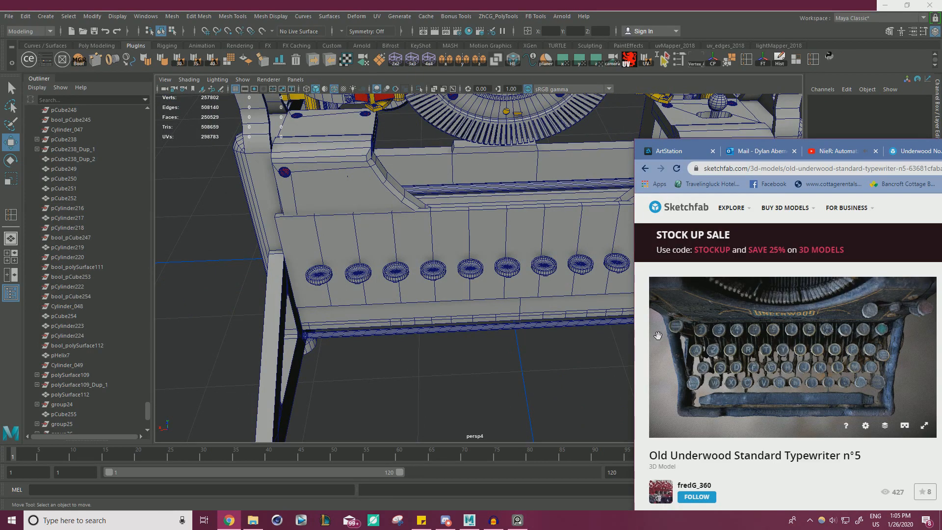
alt+drag(347, 323, 393, 336)
alt+middle_drag(393, 337, 379, 315)
Step: Raise the first key group, group24, to Translate Y 2.404, using the Sketchfab scan as reference
click(339, 294)
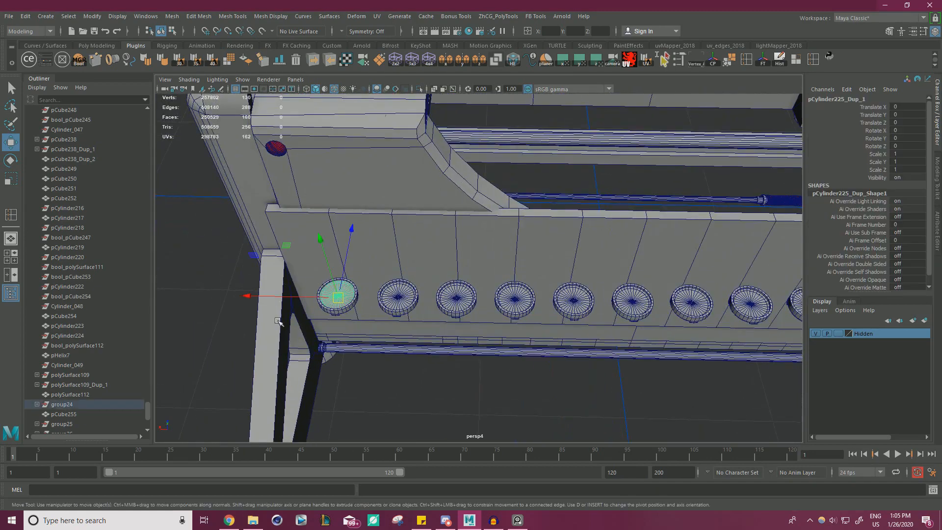
click(62, 404)
key(f)
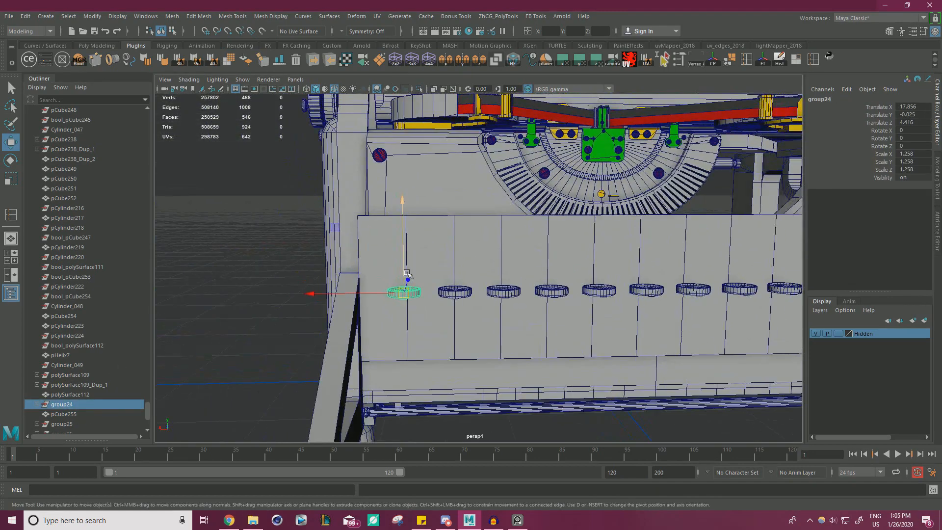
key(alt+Tab)
mouse_move(754, 334)
mouse_down()
mouse_move(663, 314)
mouse_move(662, 341)
mouse_up()
drag(399, 260, 402, 232)
key(alt+Tab)
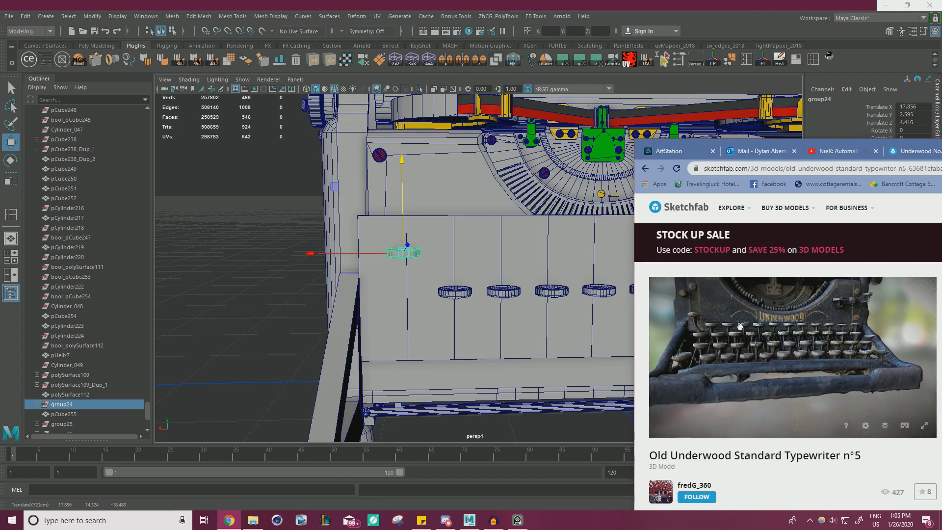
alt+drag(430, 237, 402, 220)
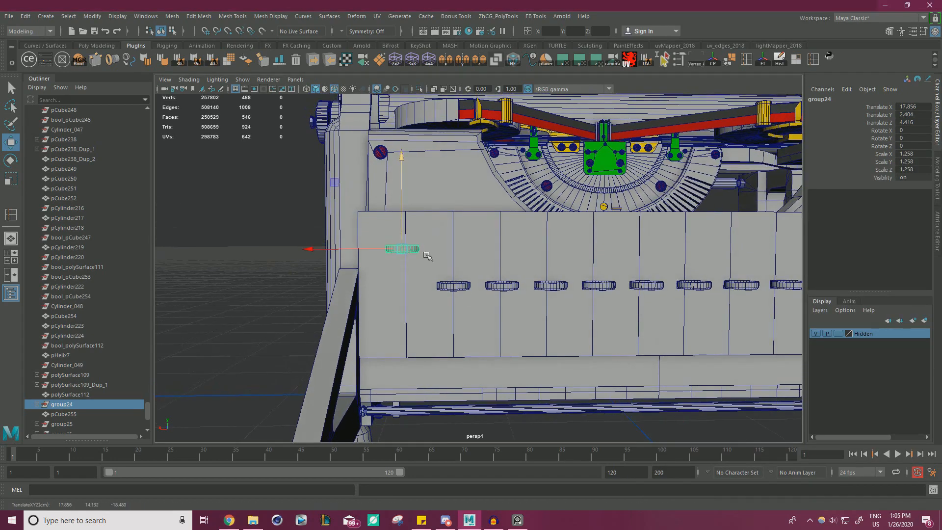
Step: Raise the other eleven key groups, group25 to group35, together to Translate Y 0.982
click(463, 288)
click(62, 306)
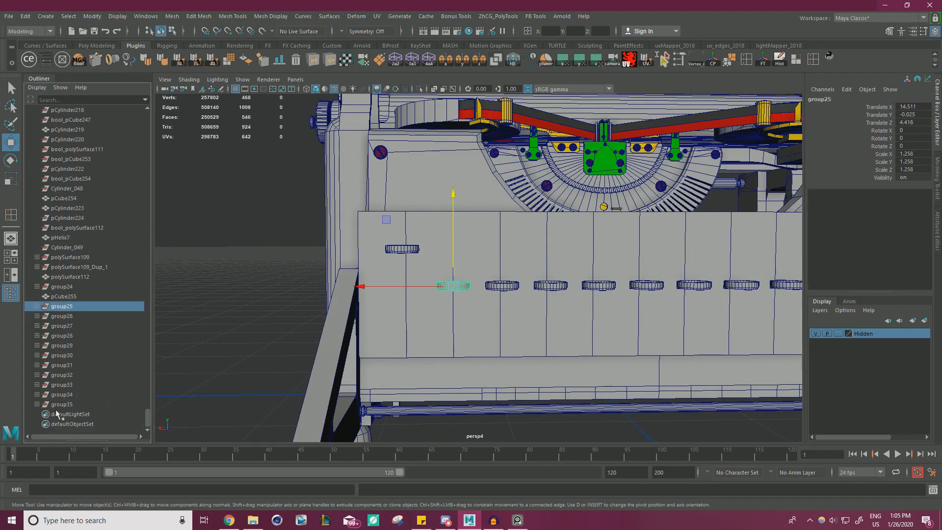
shift+click(62, 404)
alt+right_drag(471, 265, 423, 264)
key(f)
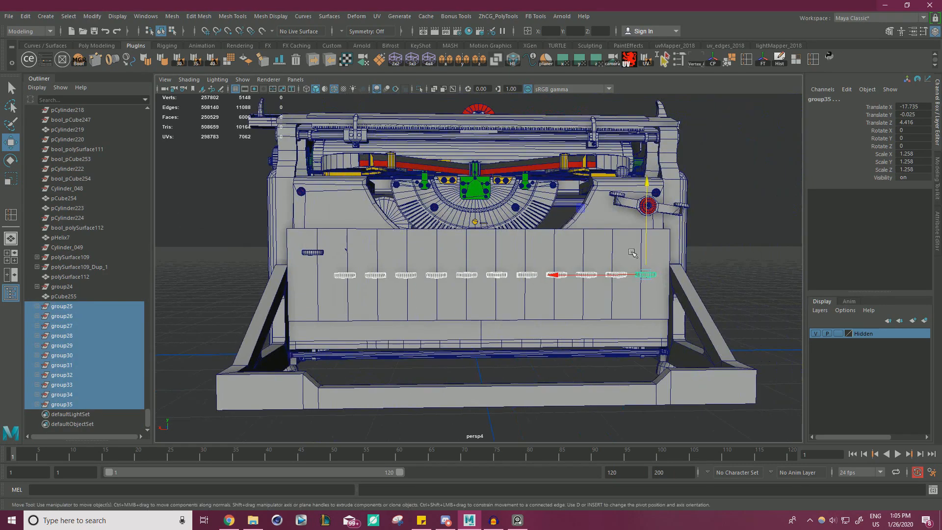
drag(651, 259, 652, 251)
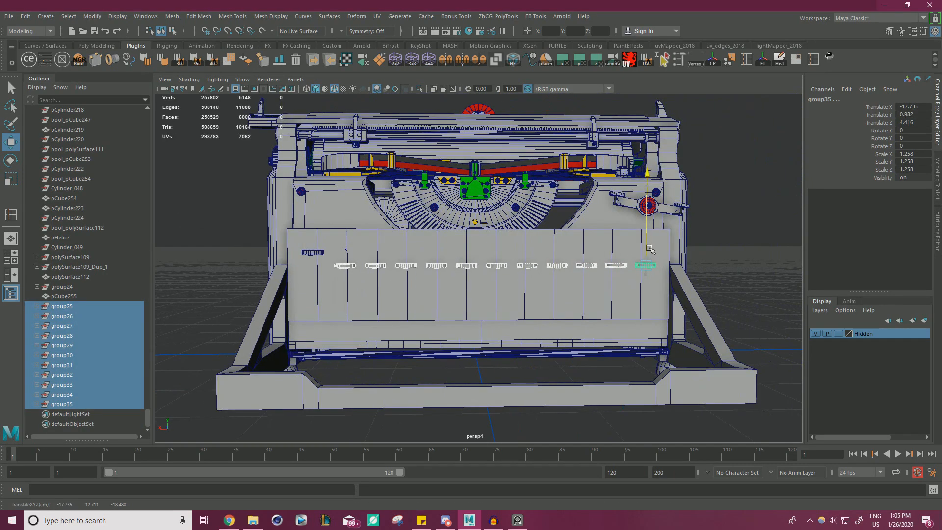
alt+right_drag(653, 250, 578, 265)
alt+drag(578, 265, 579, 314)
click(636, 281)
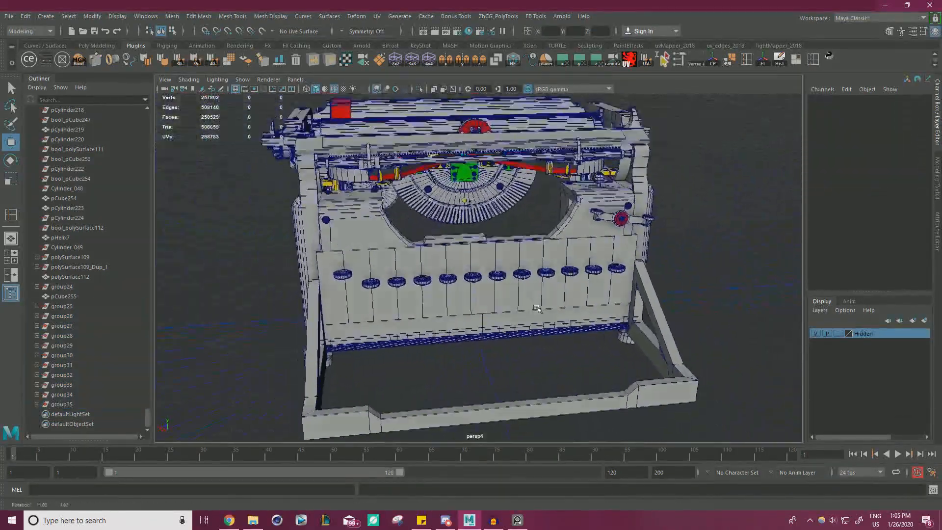
Step: Compare the rightmost key of the modelled top row with the same key in the browser's Sketchfab scan
alt+right_drag(579, 314, 605, 319)
click(650, 269)
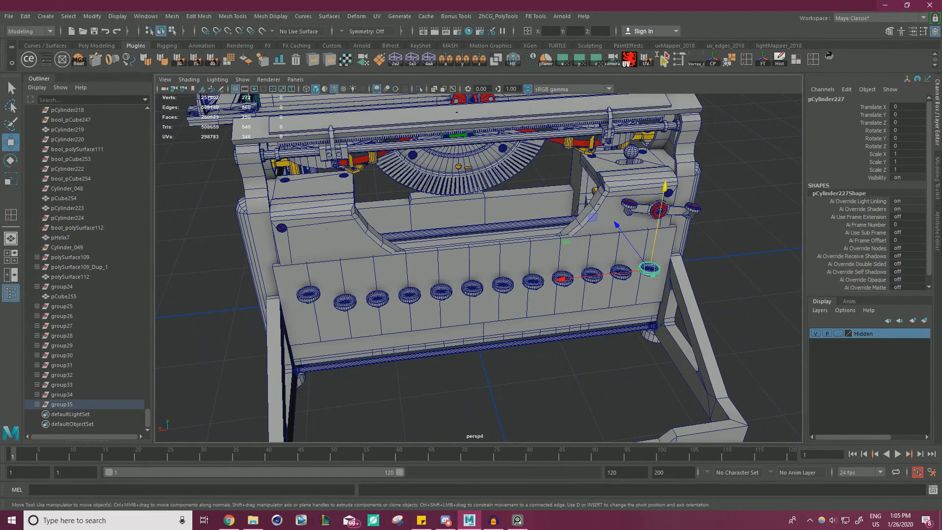
key(alt+Tab)
mouse_move(825, 332)
mouse_down()
mouse_move(834, 357)
mouse_move(818, 391)
mouse_up()
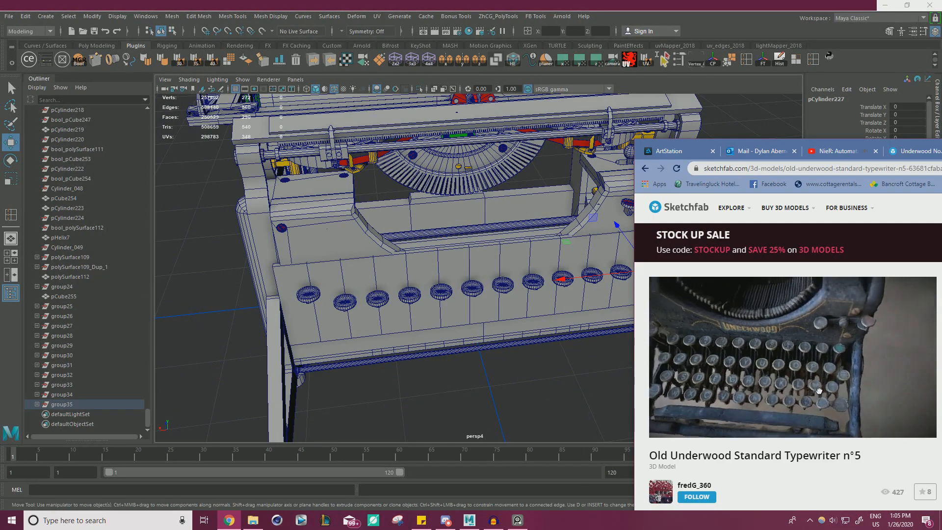
scroll(834, 380, up, 6)
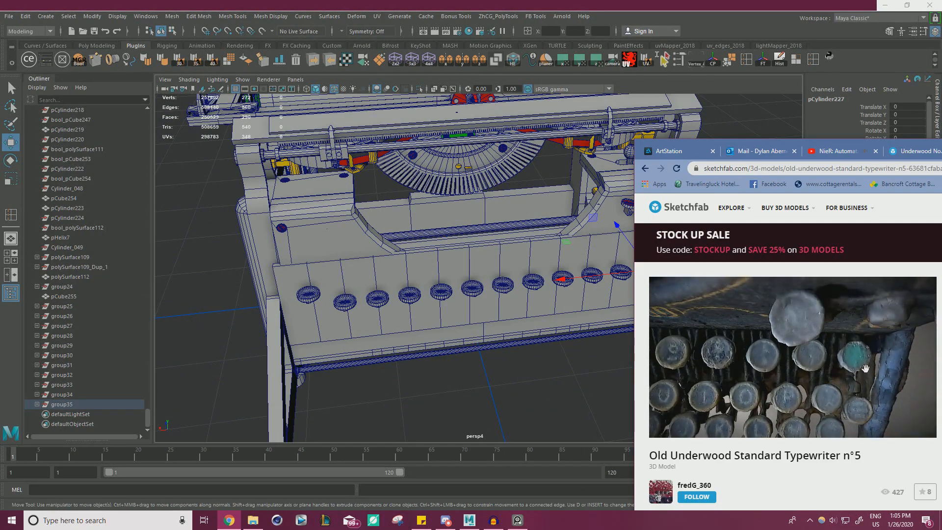
Step: Return to Maya and snap the pivot of the rightmost key group, group35, to the centre vertex of its underside
key(alt+Tab)
key(f)
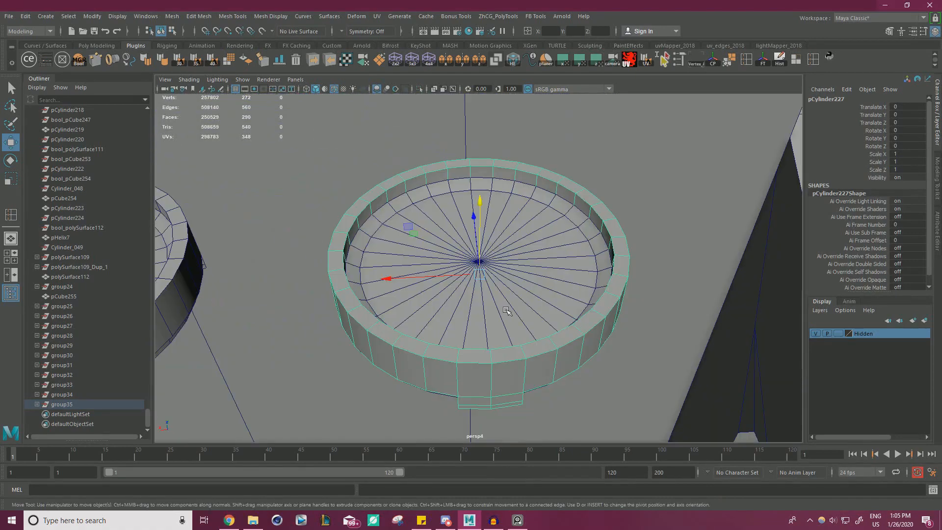
alt+right_drag(550, 288, 428, 290)
click(70, 403)
key(r)
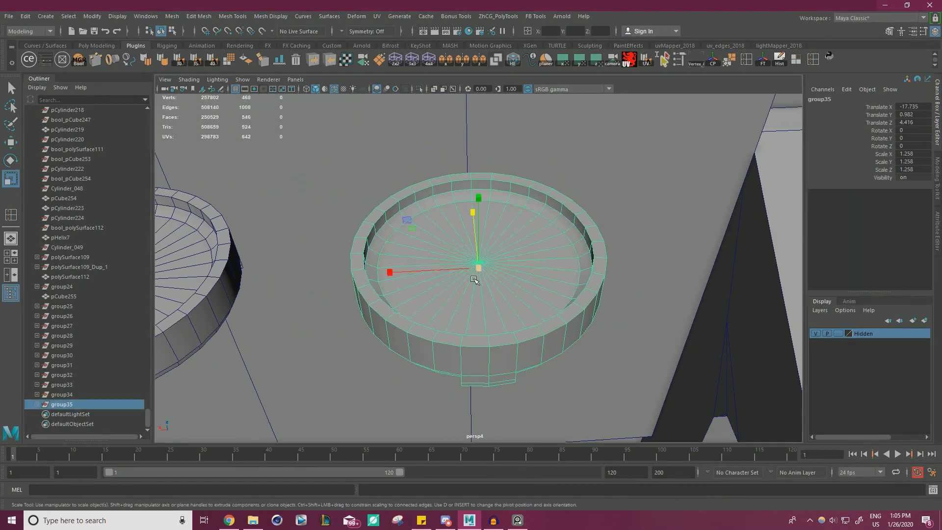
alt+drag(523, 284, 537, 224)
alt+drag(532, 255, 542, 224)
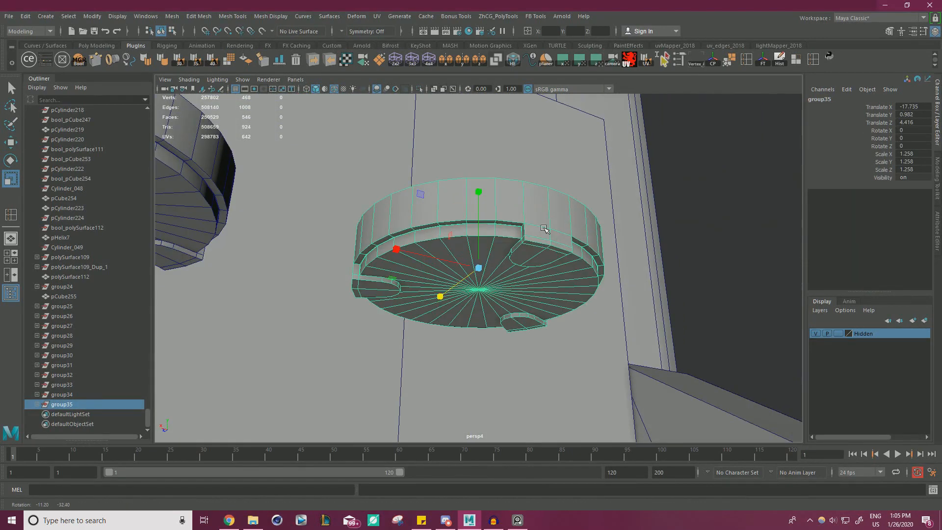
key(d)
key(v)
drag(490, 269, 425, 297)
click(11, 178)
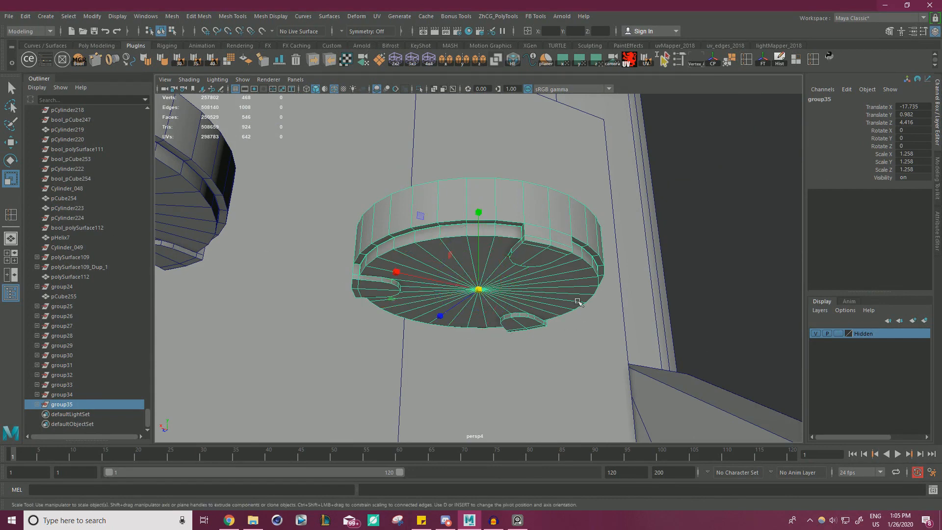
Step: Freeze the transformations of group35 and set its Scale X, Y and Z to 0.8
alt+right_drag(581, 302, 496, 289)
mouse_move(478, 280)
alt+mouse_down()
mouse_move(469, 309)
mouse_move(489, 290)
alt+mouse_up()
drag(478, 280, 460, 287)
key(ctrl+z)
click(764, 61)
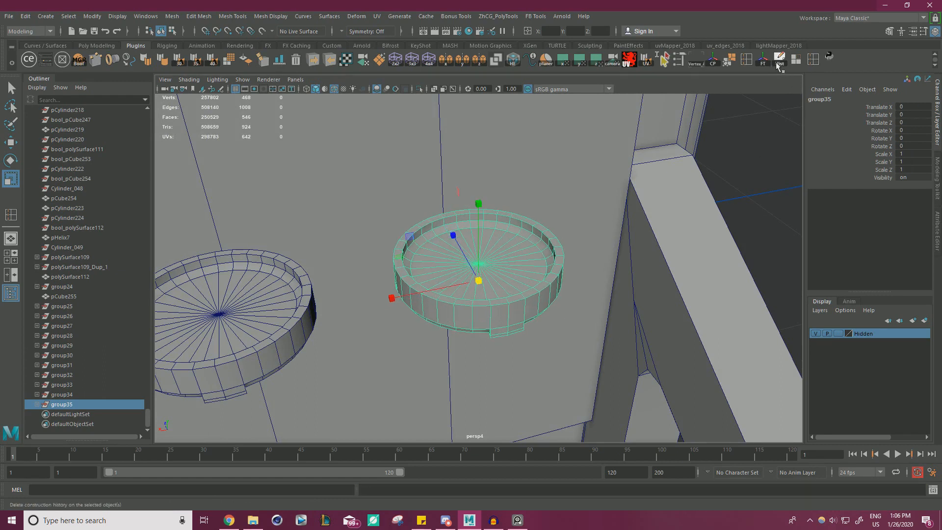
drag(917, 152, 917, 173)
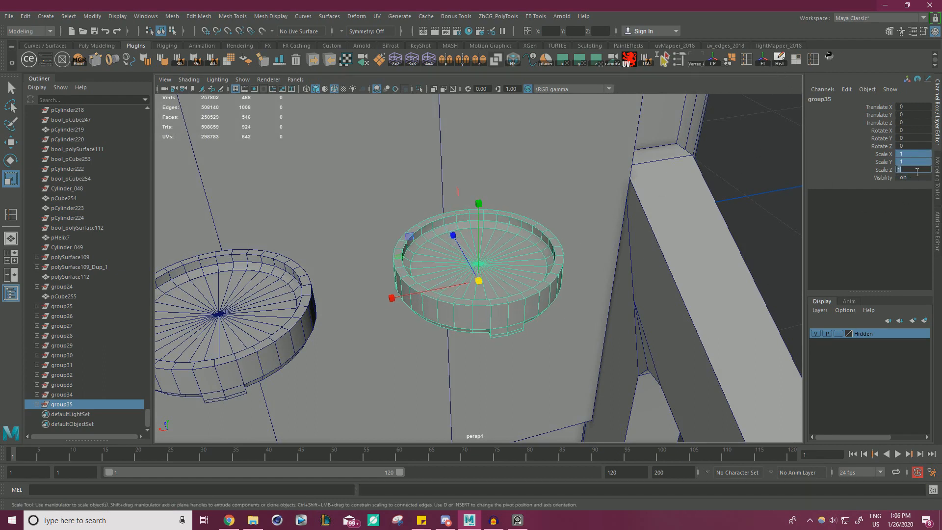
text(0.8)
key(Return)
Step: Clear the selection and compare the whole modelled key row with the keyboard in the Sketchfab scan
alt+right_drag(624, 267, 441, 284)
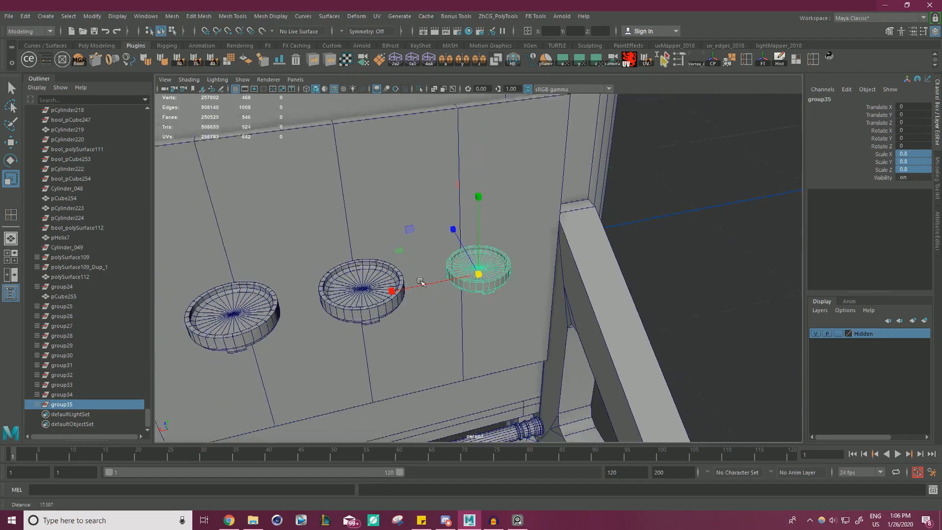
mouse_move(442, 284)
alt+mouse_down()
mouse_move(401, 311)
mouse_move(452, 296)
alt+mouse_up()
click(697, 273)
key(w)
alt+right_drag(697, 273, 290, 266)
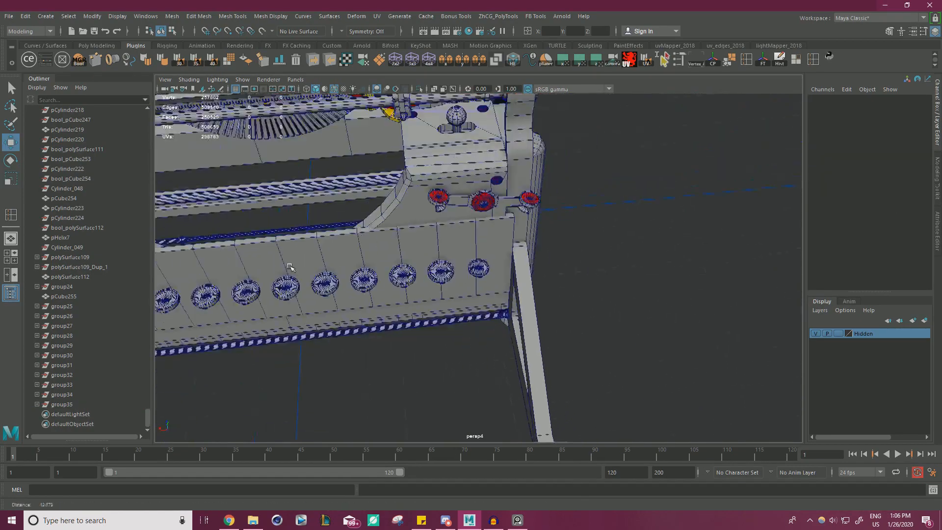
alt+drag(290, 266, 361, 250)
alt+middle_drag(362, 260, 472, 264)
alt+drag(472, 264, 430, 282)
scroll(447, 302, up, 5)
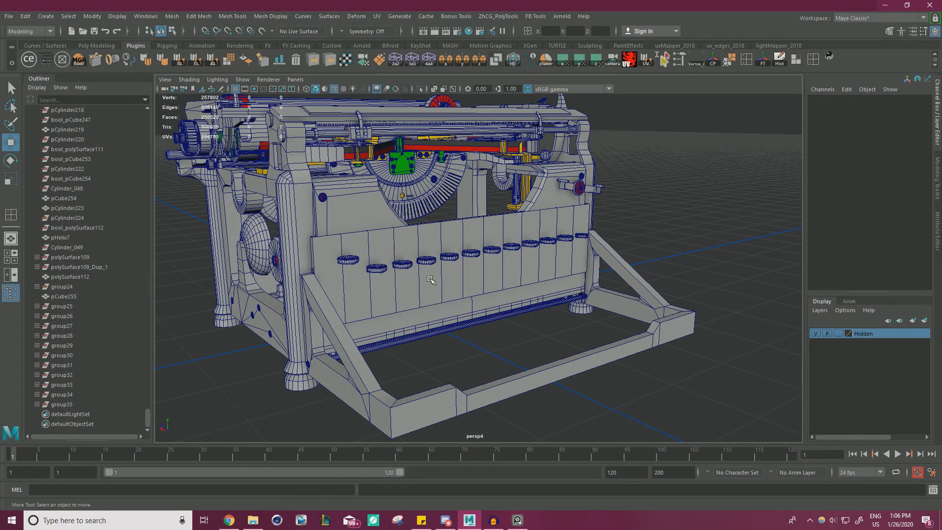
key(alt+Tab)
drag(809, 339, 853, 313)
scroll(852, 312, down, 5)
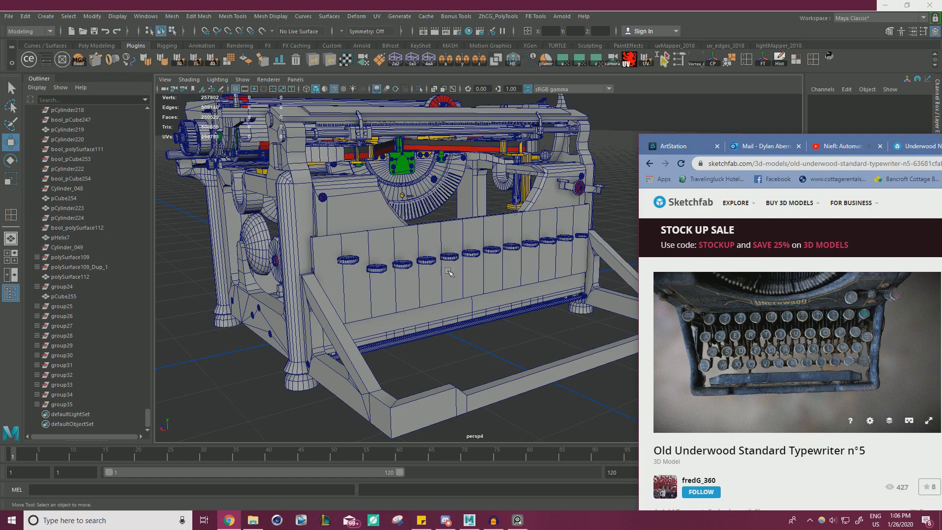
Step: Duplicate the ten equal-sized key groups, group25 to group34, and freeze the copies' transformations
alt+drag(357, 268, 302, 319)
alt+right_drag(403, 309, 451, 312)
click(319, 274)
shift+click(349, 273)
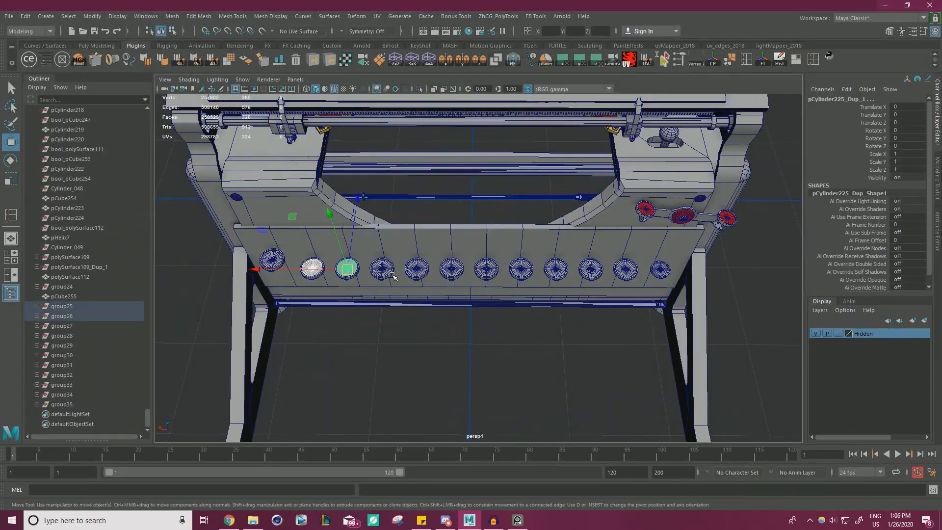
shift+click(384, 272)
shift+click(419, 273)
shift+click(452, 273)
shift+click(487, 272)
shift+click(521, 272)
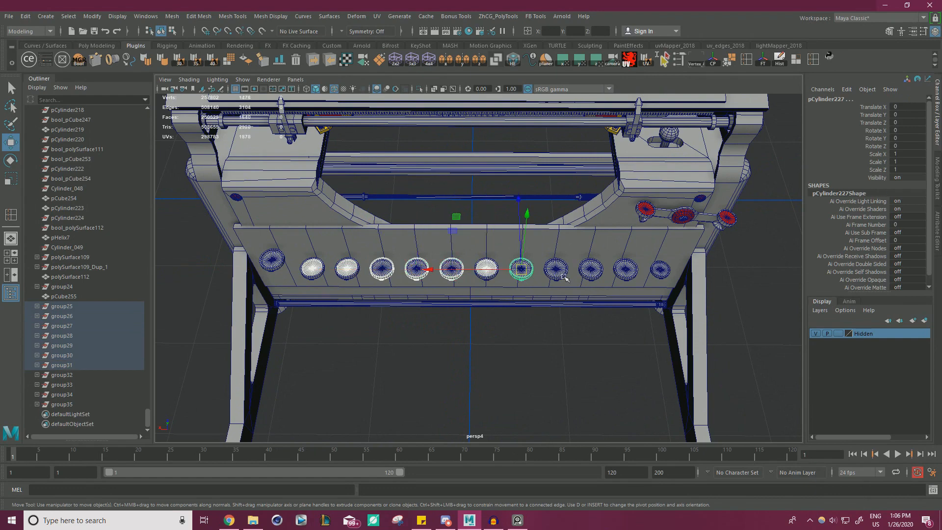
shift+click(556, 272)
shift+click(590, 272)
shift+click(625, 272)
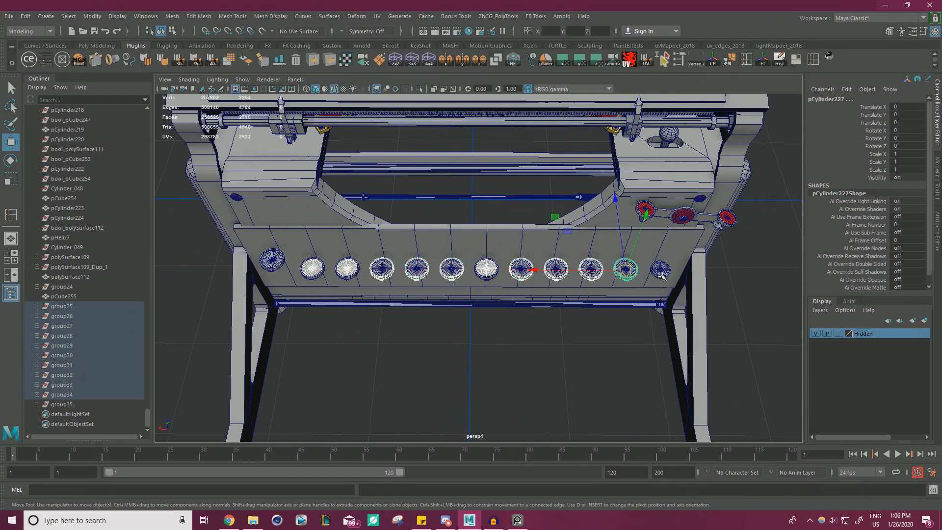
scroll(589, 306, down, 1)
click(71, 307)
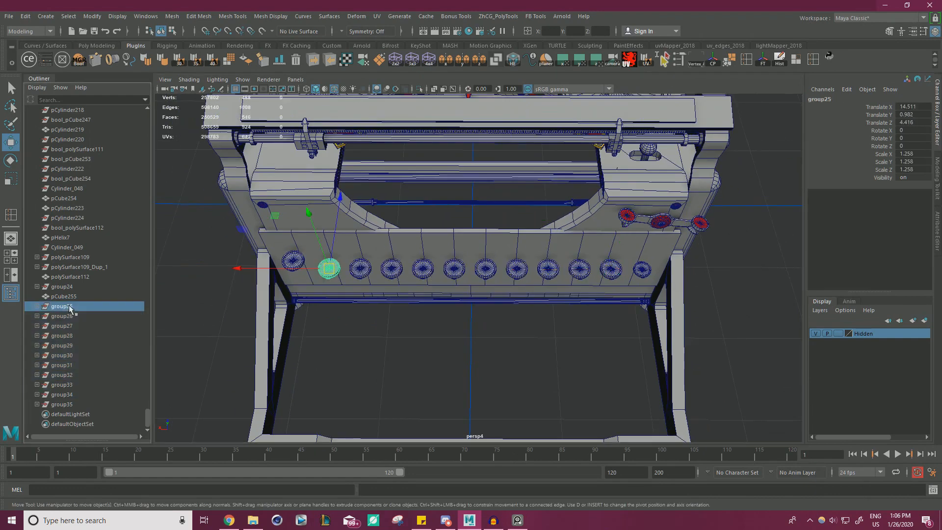
shift+click(61, 395)
alt+drag(515, 322, 534, 292)
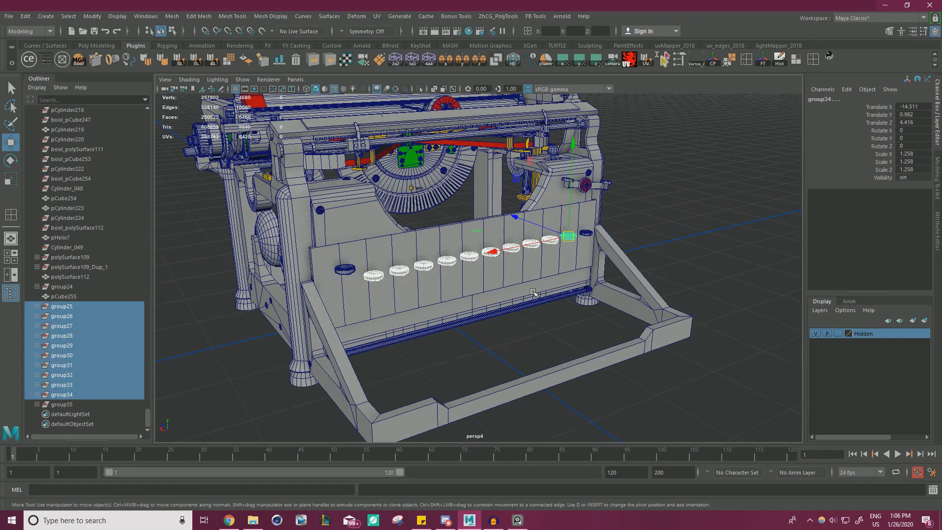
key(ctrl+d)
click(762, 61)
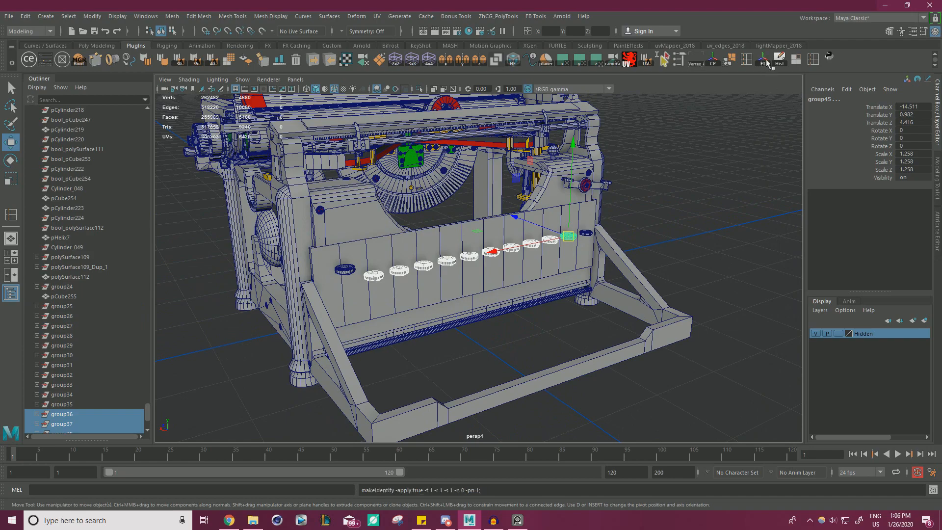
click(778, 61)
Step: Move the copied key row forward to Translate Z -3.382, using a side view of the Sketchfab scan as reference
alt+drag(526, 294, 635, 271)
alt+right_drag(636, 271, 695, 290)
alt+drag(696, 290, 630, 297)
drag(385, 178, 426, 199)
key(ctrl+z)
key(alt+Tab)
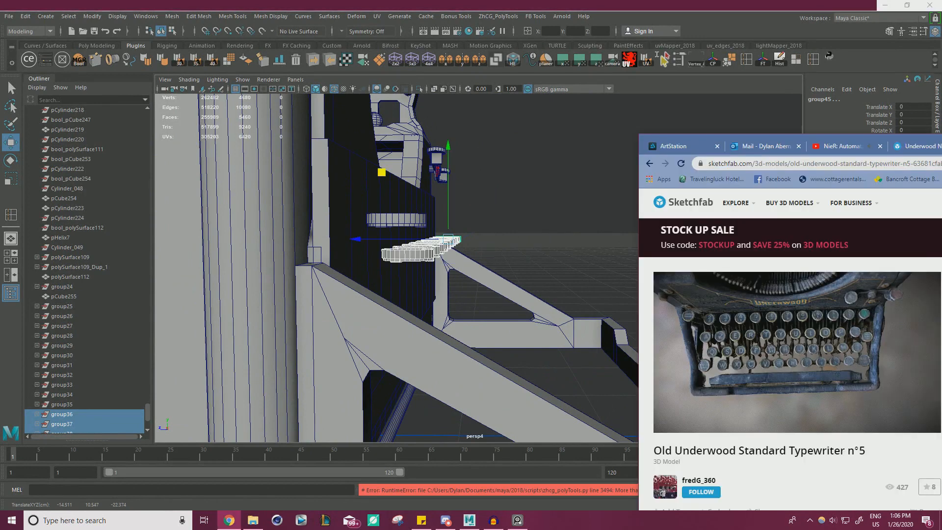
mouse_move(756, 320)
mouse_down()
mouse_move(810, 326)
mouse_move(855, 279)
mouse_up()
drag(825, 307, 765, 325)
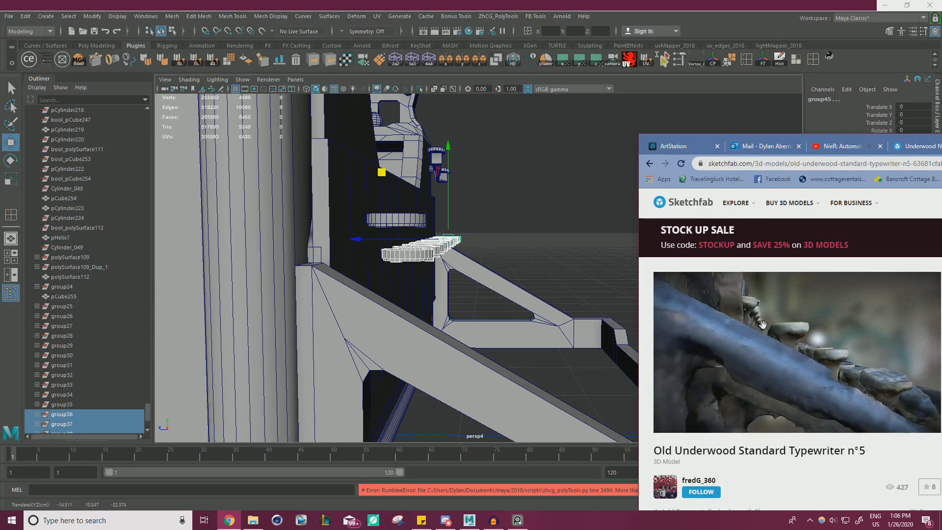
drag(359, 240, 395, 240)
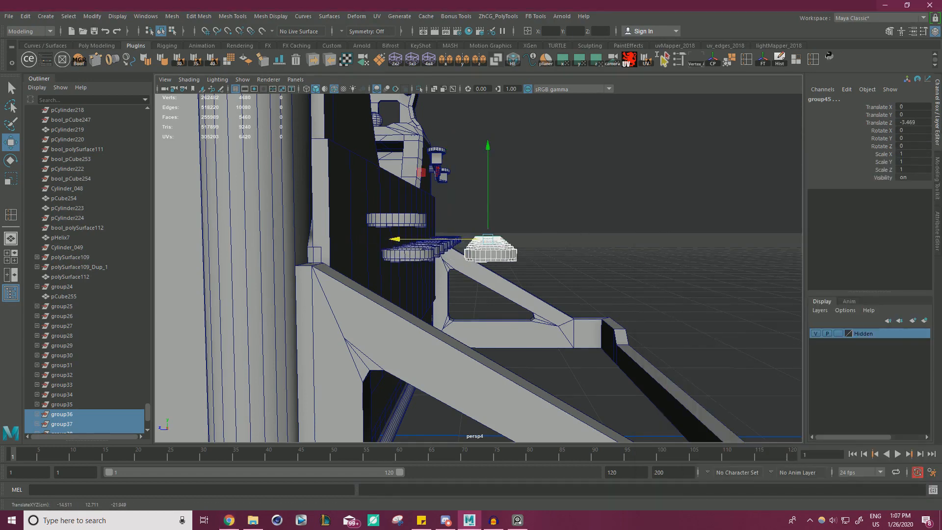
key(alt+Tab)
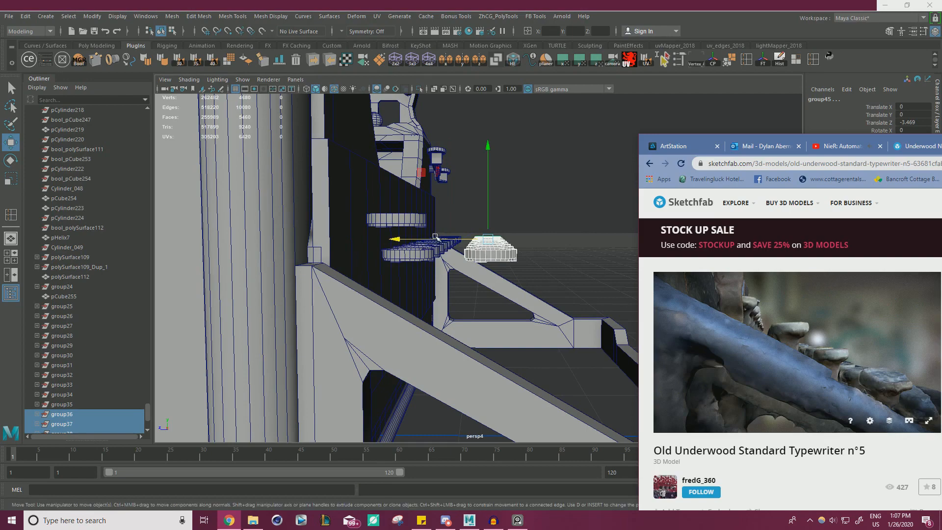
drag(446, 239, 444, 239)
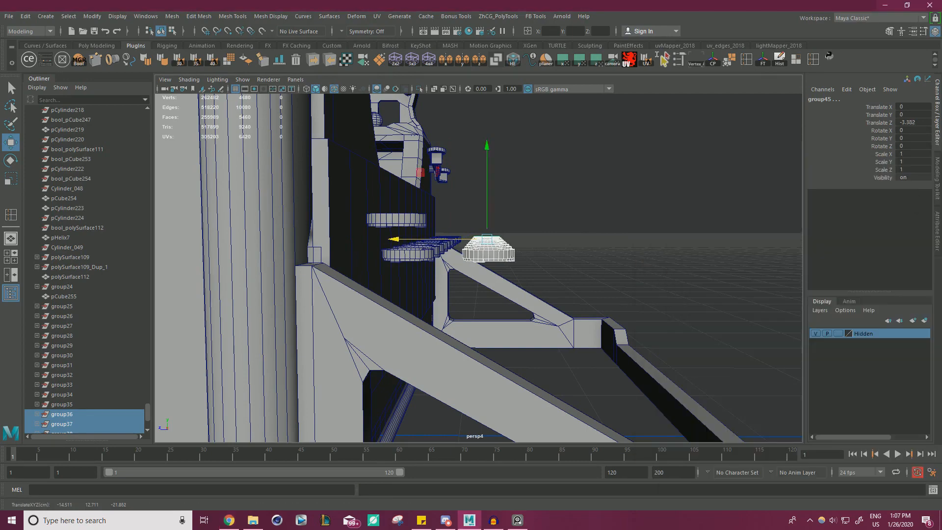
Step: Check the row step in the scan and lower the copied key row to Translate Y -1.632
key(alt+Tab)
drag(791, 327, 755, 339)
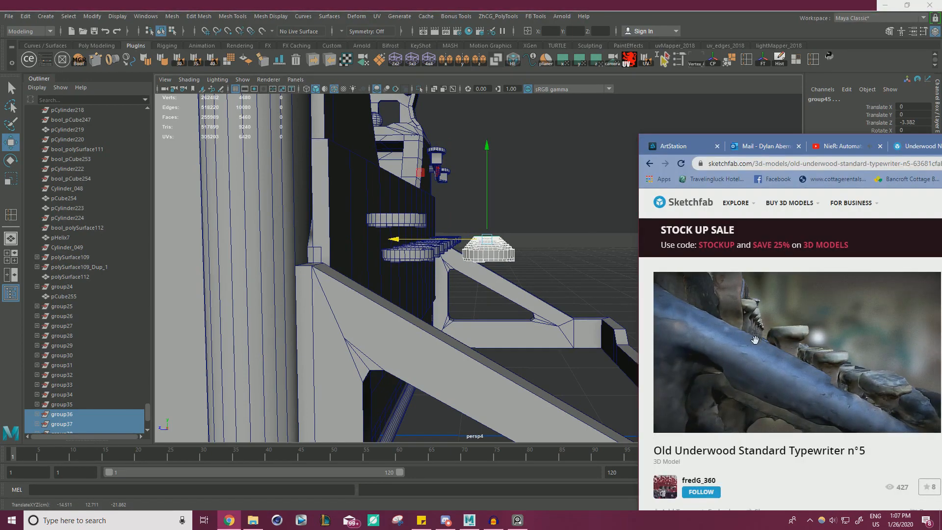
drag(486, 207, 486, 226)
alt+drag(542, 243, 544, 237)
drag(487, 232, 487, 235)
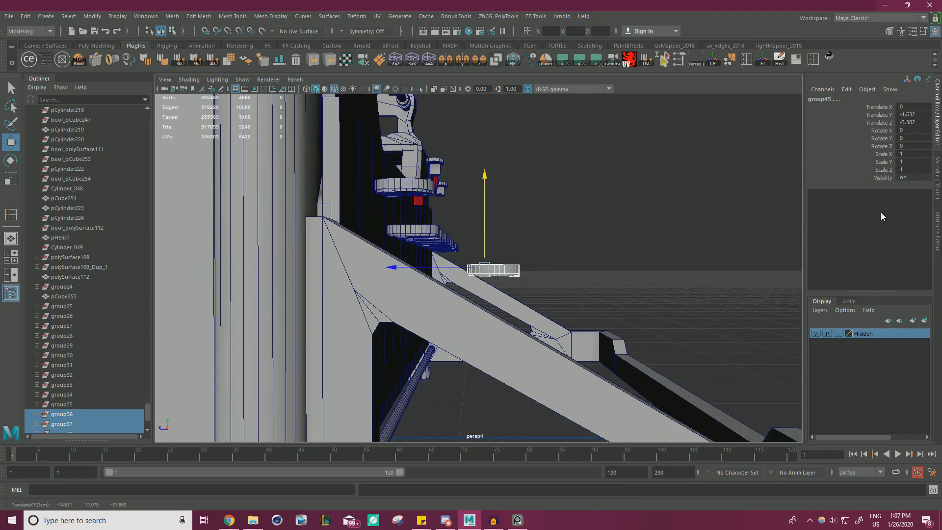
Step: Recheck the scan and fine-tune the copied key row to Translate Y -1.719 and Translate Z -3.469
key(alt+Tab)
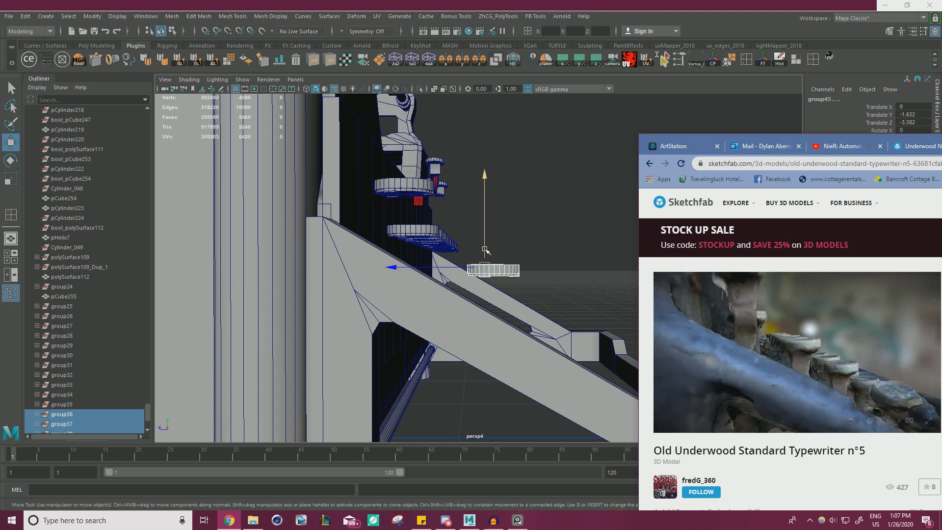
drag(486, 248, 444, 268)
alt+drag(578, 244, 520, 314)
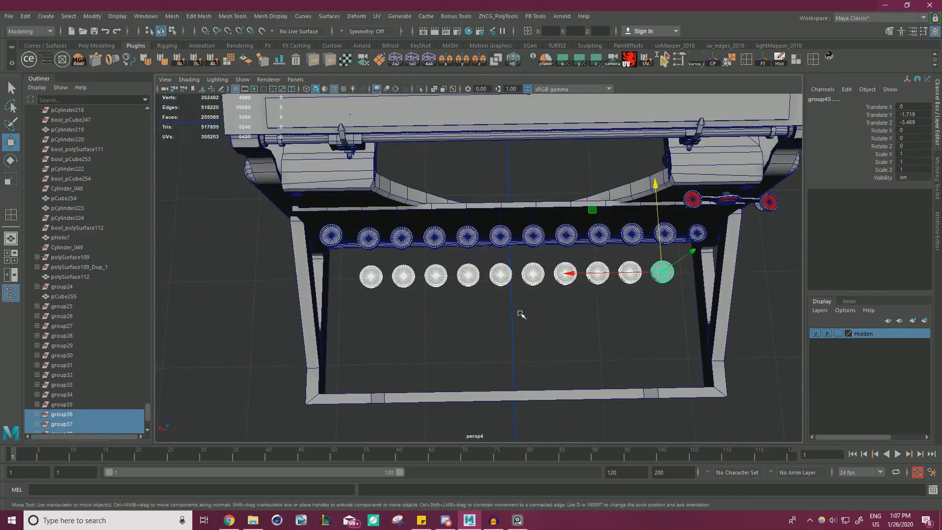
Step: Compare the sideways offset between the two modelled key rows with the Sketchfab keyboard seen from above
key(alt+Tab)
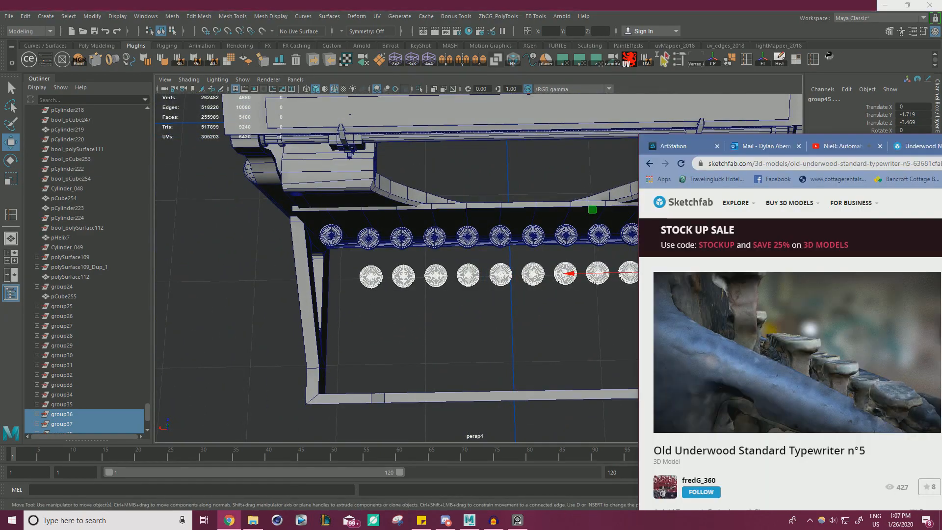
scroll(717, 335, down, 5)
drag(717, 336, 692, 347)
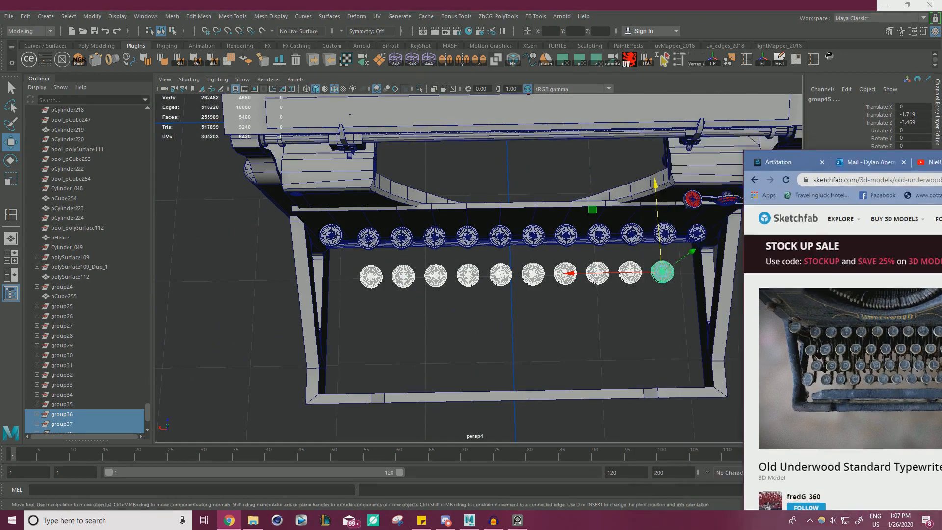
key(alt+Tab)
alt+drag(656, 264, 698, 283)
scroll(698, 284, up, 3)
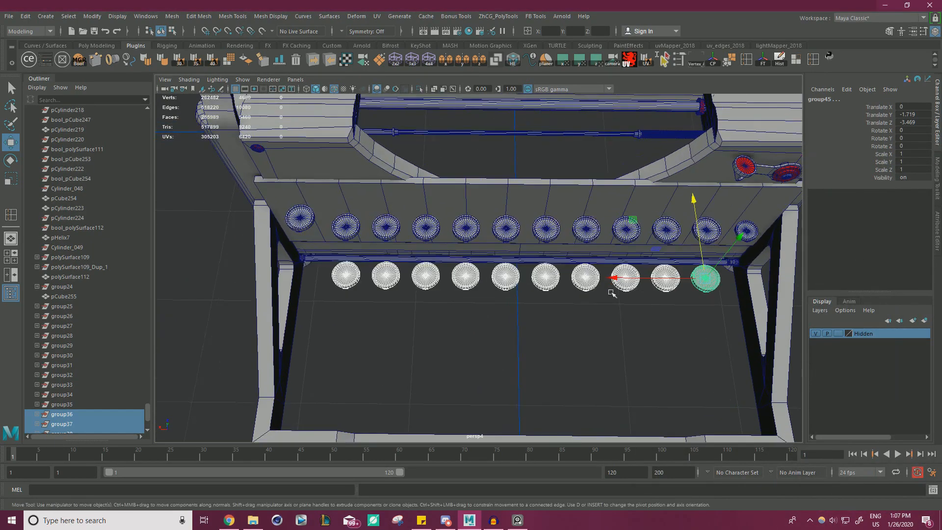
alt+drag(622, 279, 629, 304)
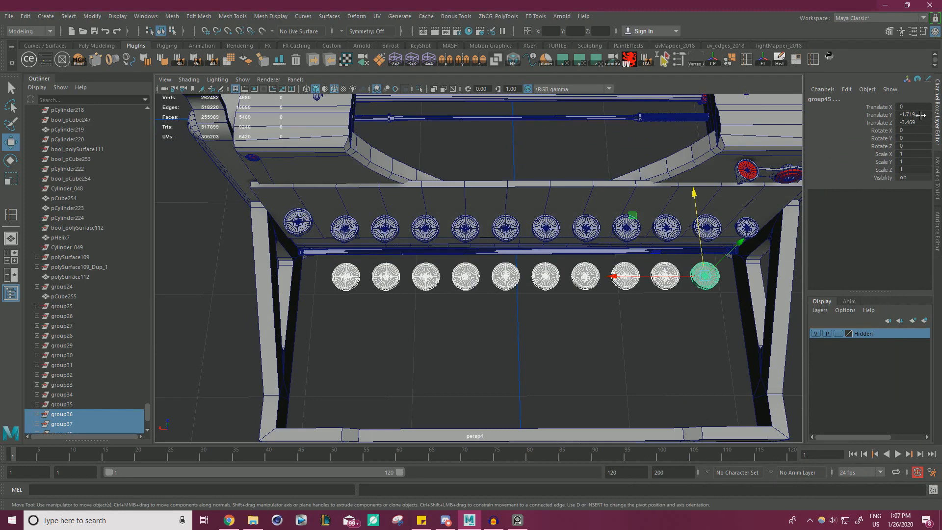
double_click(914, 114)
click(700, 332)
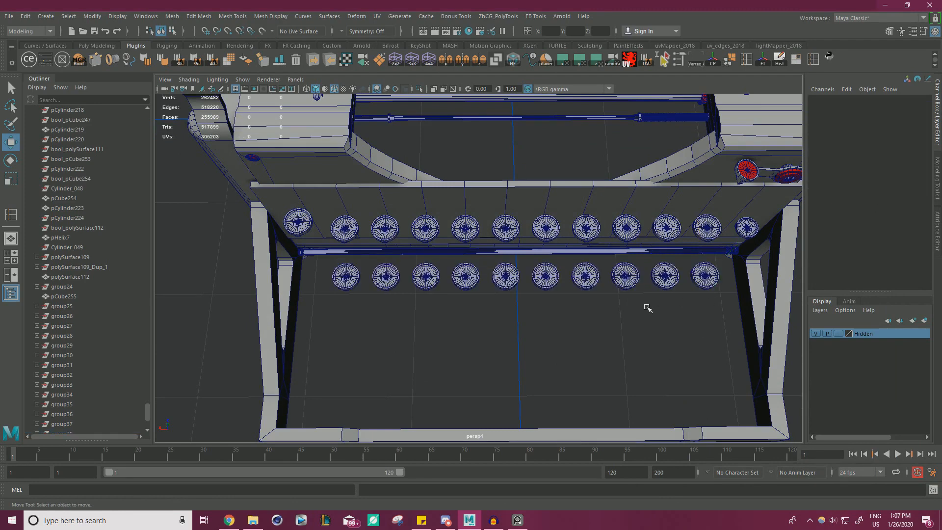
key(ctrl+z)
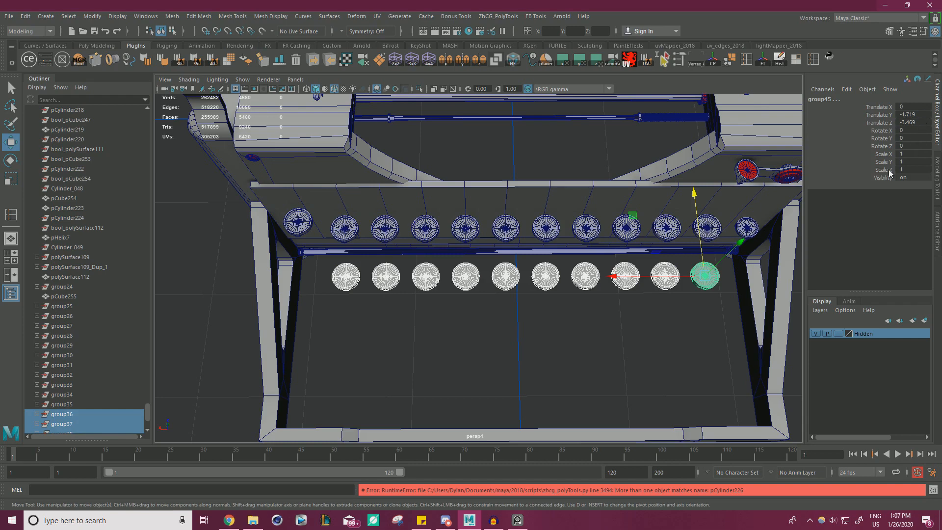
Step: Capture the copied key row's translate values and place the capture beside the key sheet on the reference board
key(Print)
drag(861, 93, 935, 142)
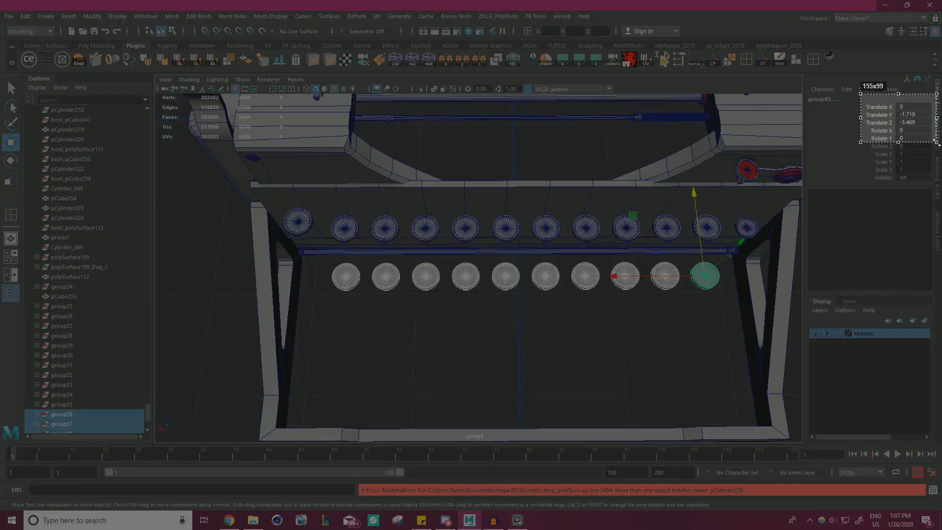
right_click(903, 117)
click(864, 145)
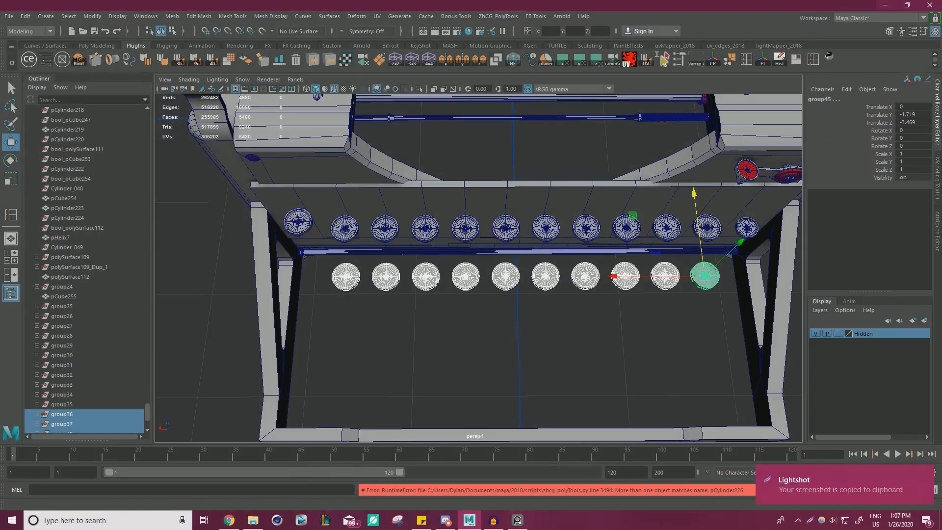
click(517, 520)
key(ctrl+v)
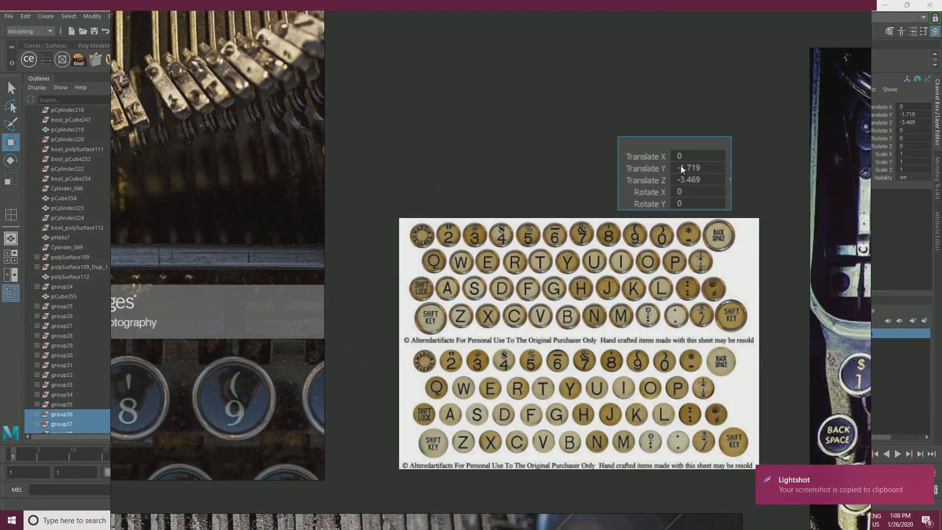
drag(681, 166, 491, 177)
right_drag(452, 170, 0, 216)
Step: Freeze the transformations of the copied key row so its current position becomes zero
scroll(463, 235, down, 2)
alt+drag(464, 235, 444, 248)
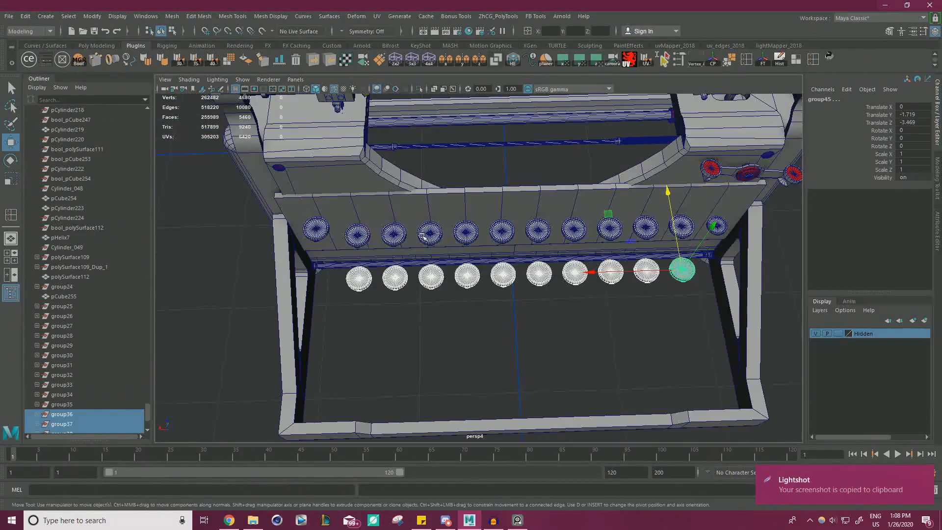
scroll(577, 259, up, 1)
alt+drag(567, 227, 642, 233)
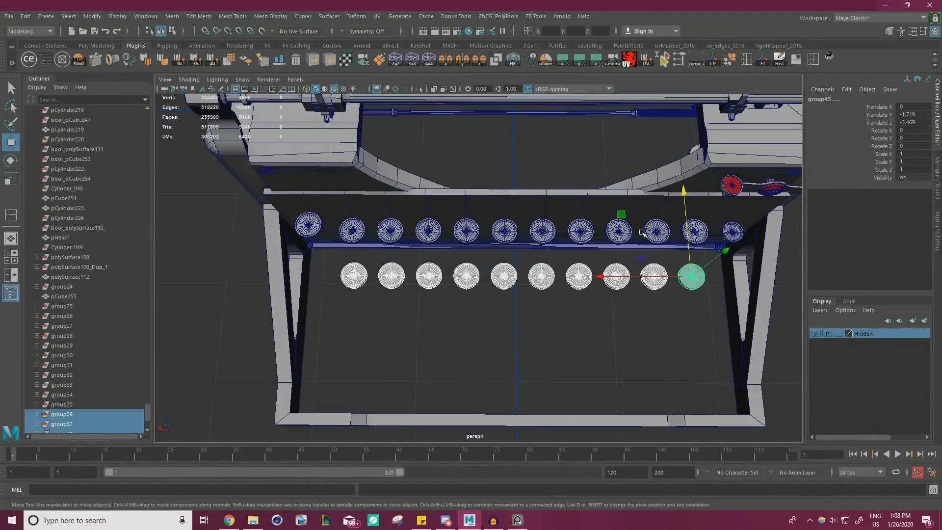
click(764, 63)
Step: Snap the copied row's pivot to the centre of the second-to-last key in the upper row
alt+drag(589, 265, 597, 307)
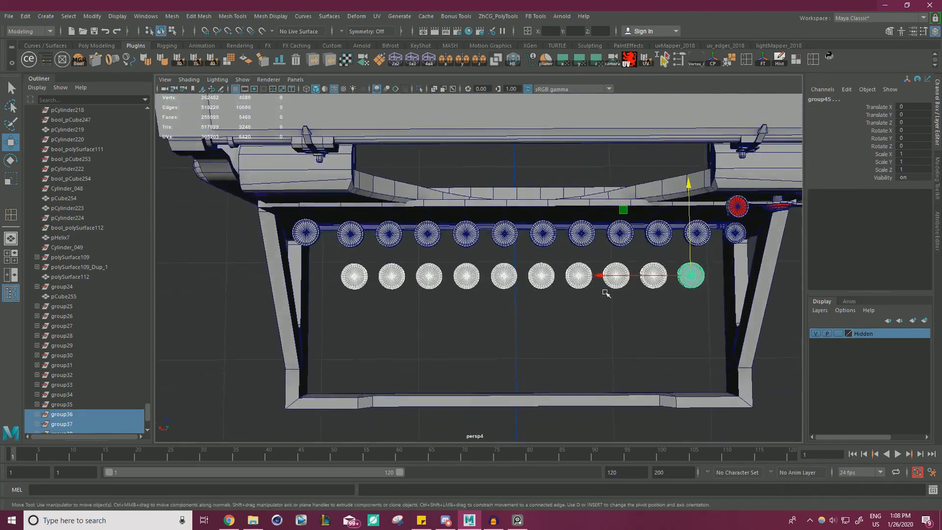
alt+middle_drag(605, 292, 578, 293)
scroll(633, 287, up, 1)
alt+middle_drag(634, 288, 609, 288)
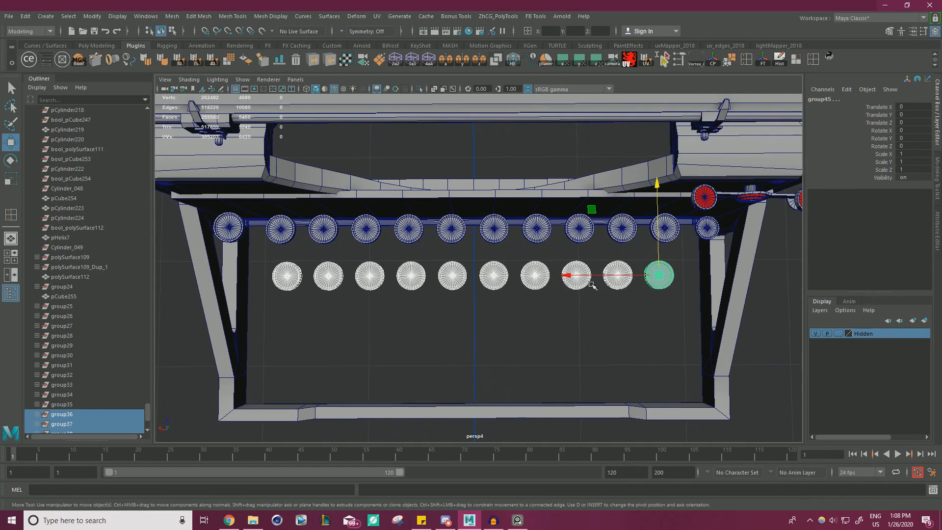
key(d)
key(v)
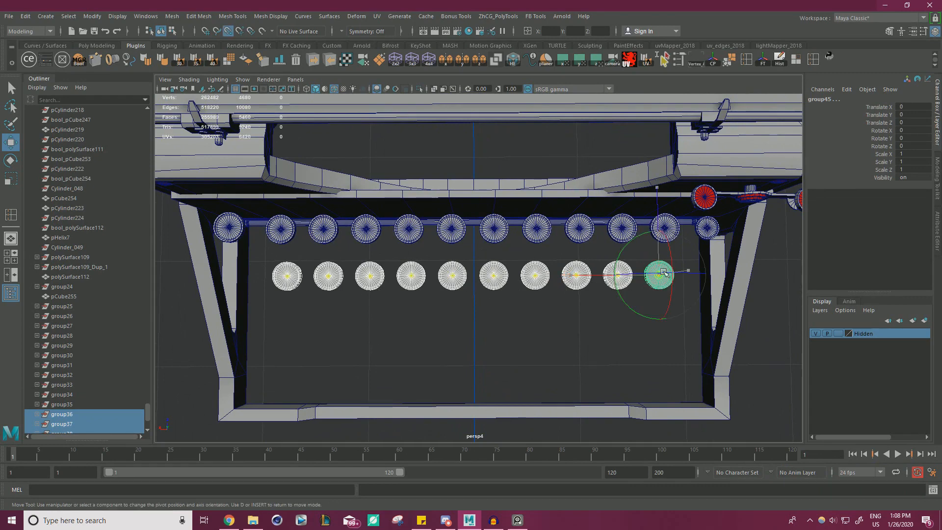
drag(662, 273, 564, 302)
click(543, 330)
key(ctrl+z)
key(ctrl+z)
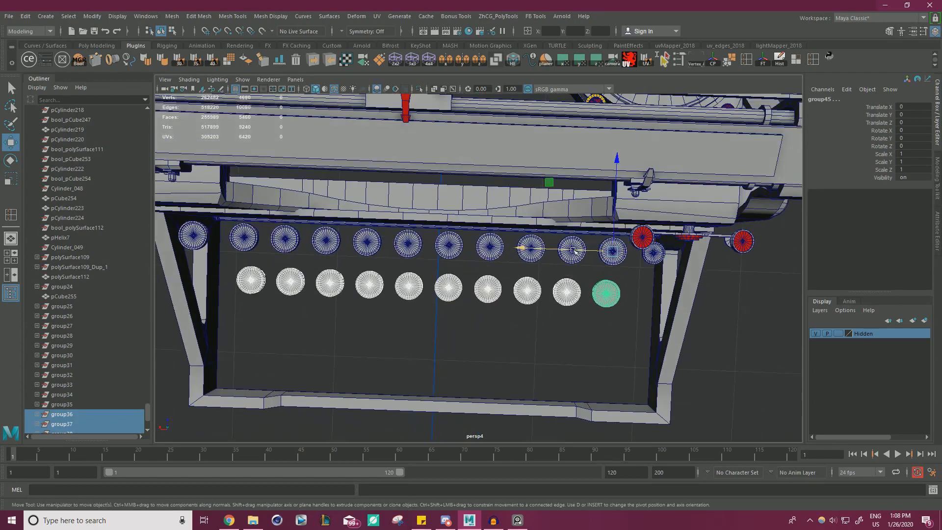
mouse_move(573, 250)
mouse_down()
mouse_move(534, 250)
mouse_move(586, 253)
mouse_move(569, 251)
mouse_up()
key(ctrl+z)
alt+middle_drag(627, 259, 594, 249)
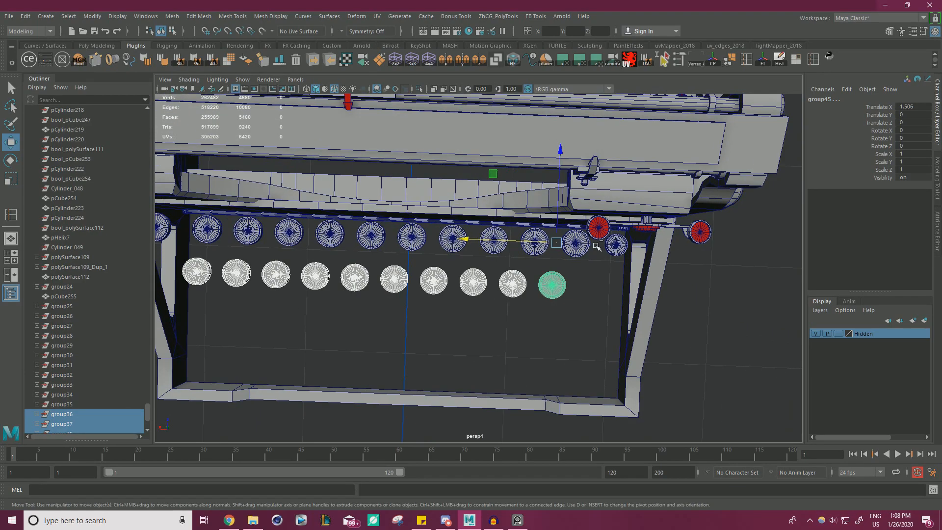
key(ctrl+z)
Step: Slide the copied key row sideways to Translate X 1.604, offsetting it about half a key from the upper row
alt+drag(595, 248, 667, 273)
scroll(619, 262, up, 3)
alt+middle_drag(619, 265, 567, 278)
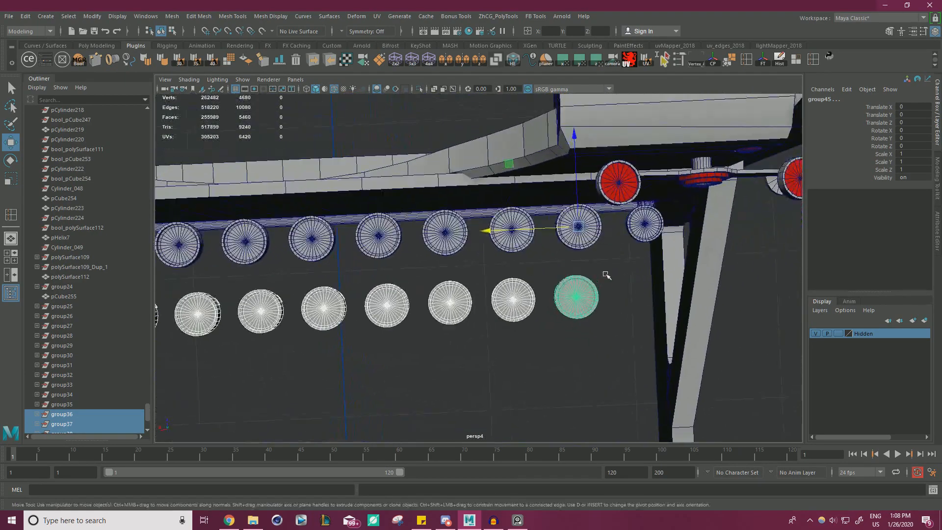
alt+right_drag(606, 275, 665, 278)
alt+drag(665, 278, 661, 278)
alt+middle_drag(660, 277, 606, 279)
drag(513, 226, 472, 231)
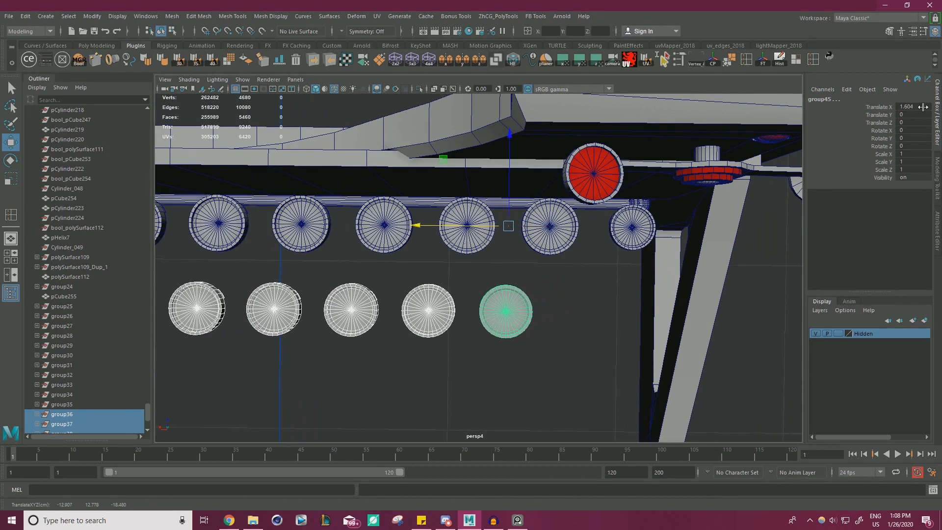
Step: Set the row's Translate X to 1.6 and add a capture of its channel values to the reference board
key(Print)
drag(869, 89, 933, 190)
right_click(907, 130)
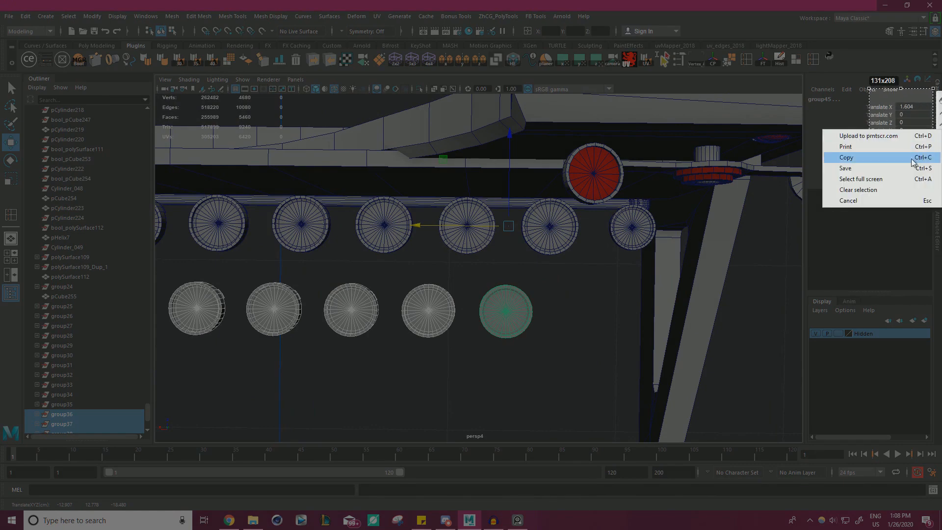
click(884, 162)
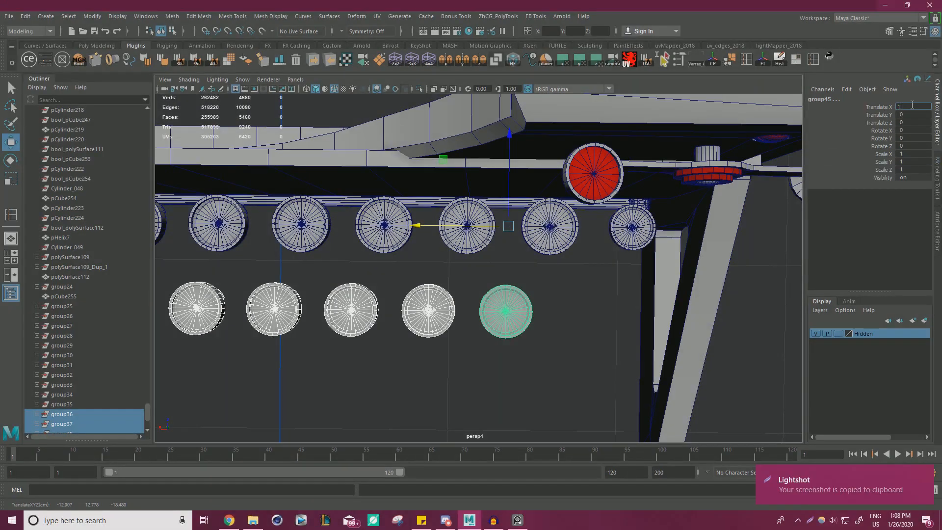
key(Return)
click(517, 520)
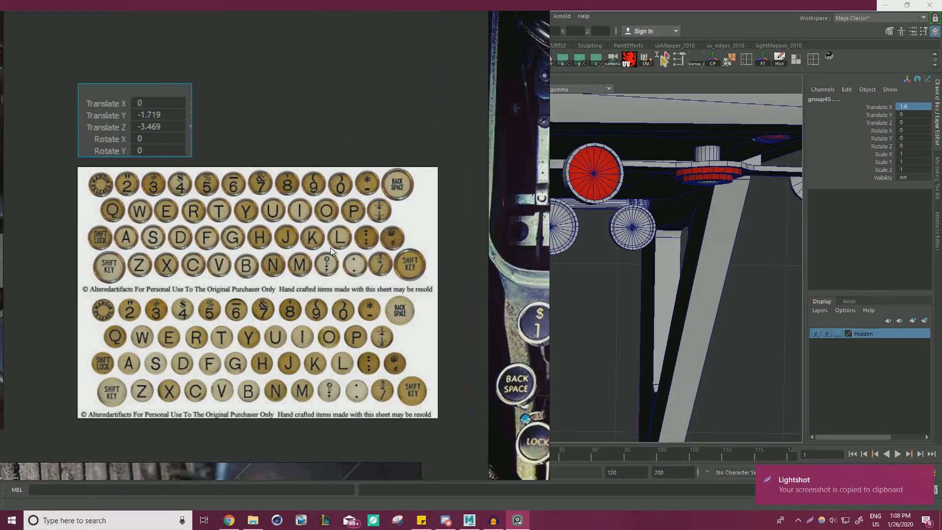
key(ctrl+v)
drag(315, 99, 289, 45)
right_drag(314, 78, 0, 85)
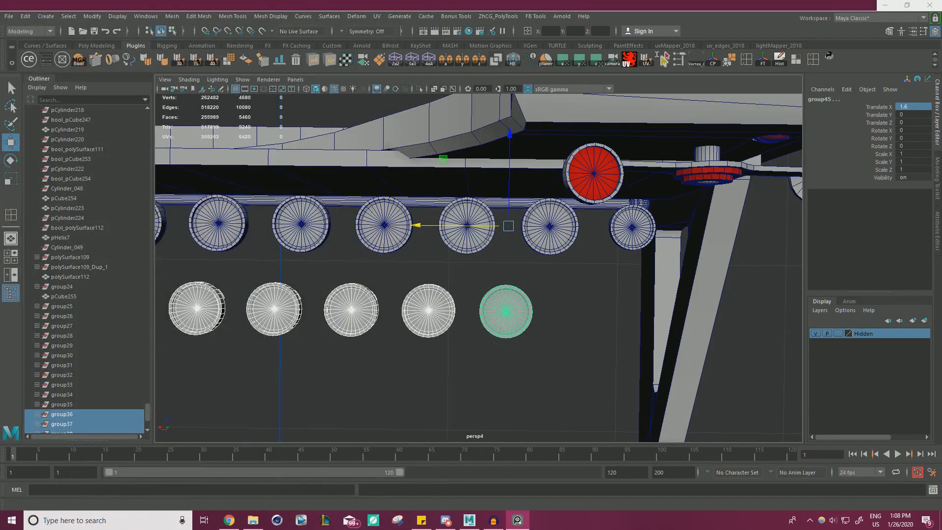
Step: Select only the last key group of the lower row, group45, and snap its pivot to the neighbouring key's centre
scroll(523, 243, down, 4)
scroll(524, 243, up, 4)
click(505, 239)
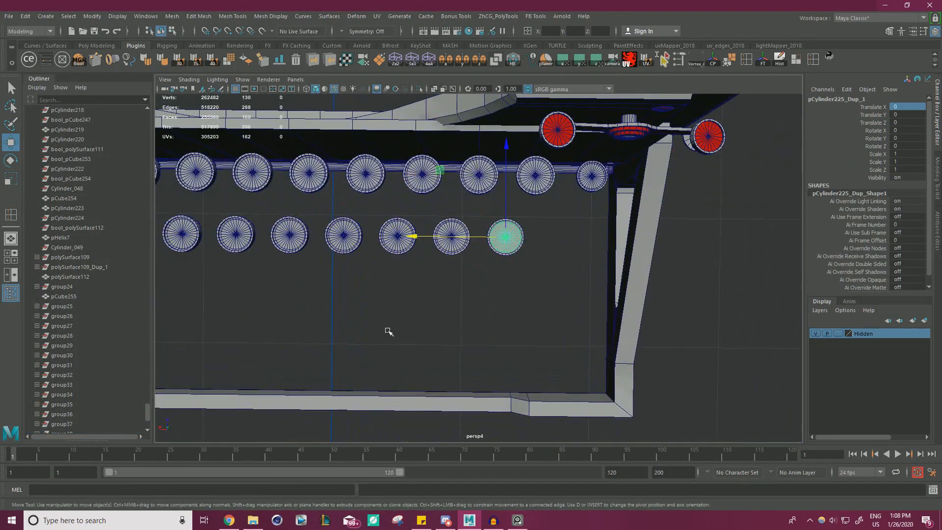
click(60, 405)
scroll(501, 204, up, 1)
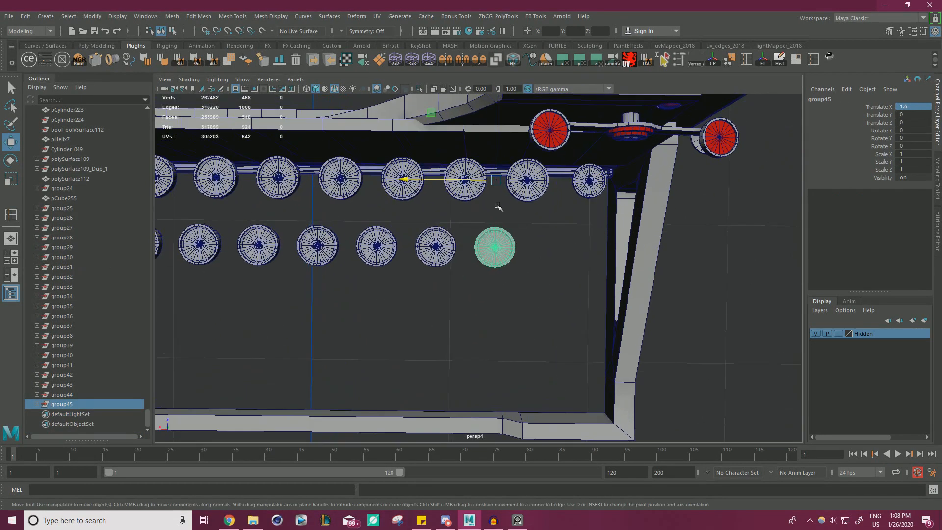
key(d)
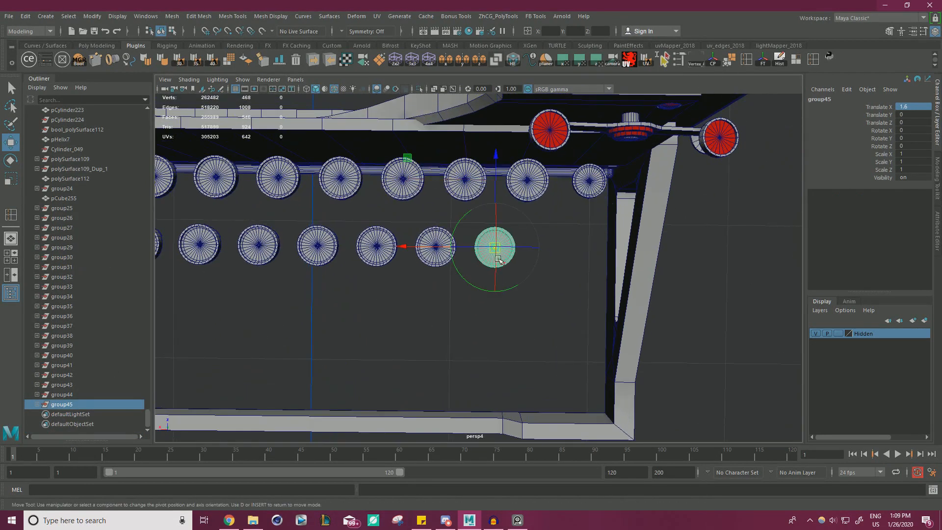
key(v)
drag(495, 250, 436, 248)
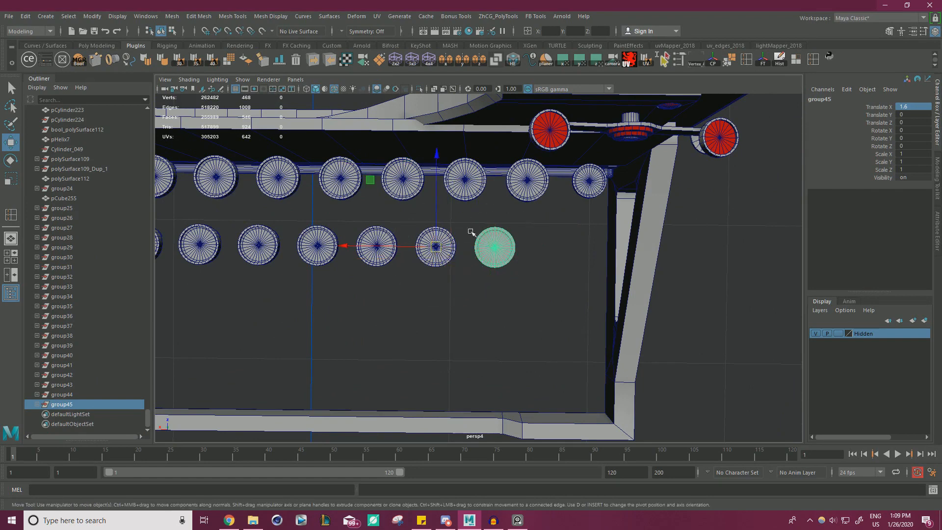
Step: Duplicate the last key and snap the copy one key spacing farther outward, at Translate X -1.625
key(ctrl+d)
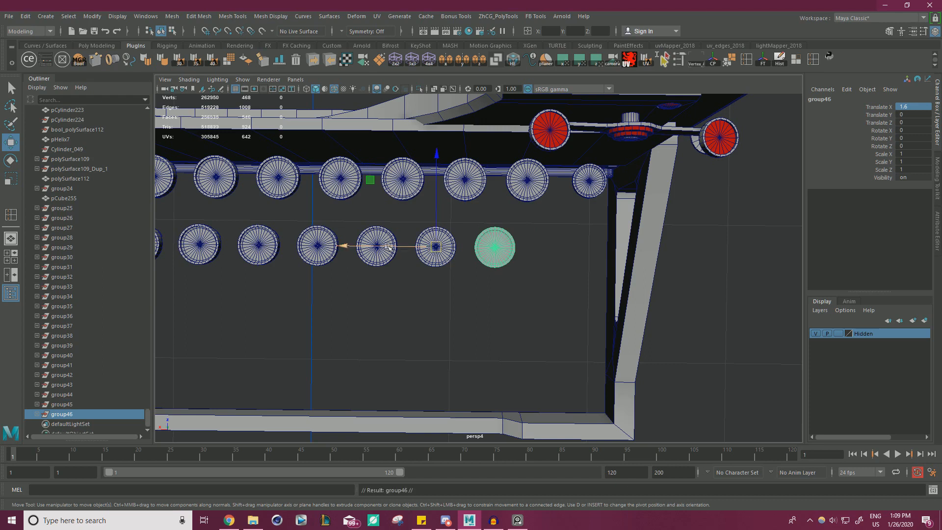
drag(379, 245, 495, 251)
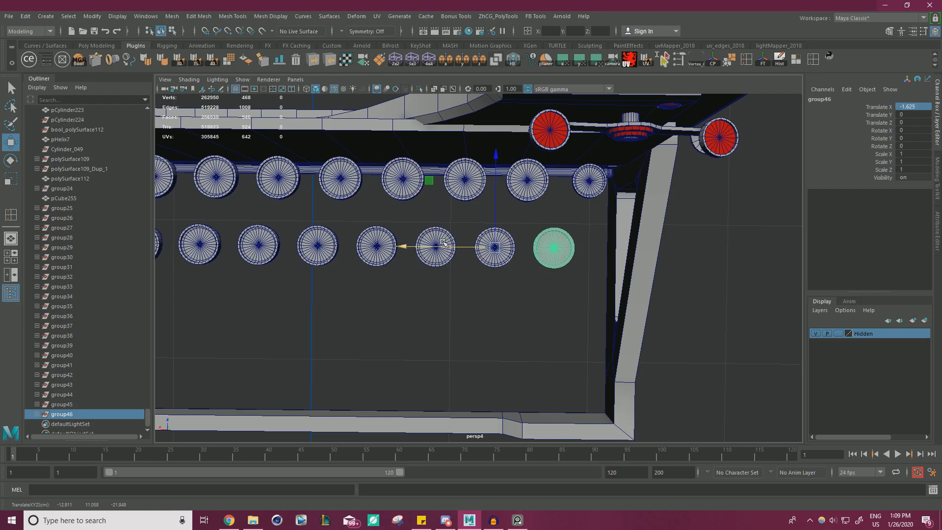
click(728, 281)
Step: Count the keys of the lower row by adding them one after another to the selection, then clear it
alt+drag(646, 277, 633, 255)
alt+right_drag(633, 255, 519, 219)
alt+drag(519, 218, 532, 248)
alt+right_drag(532, 248, 568, 264)
alt+drag(568, 265, 554, 259)
click(378, 233)
shift+click(414, 235)
shift+click(445, 236)
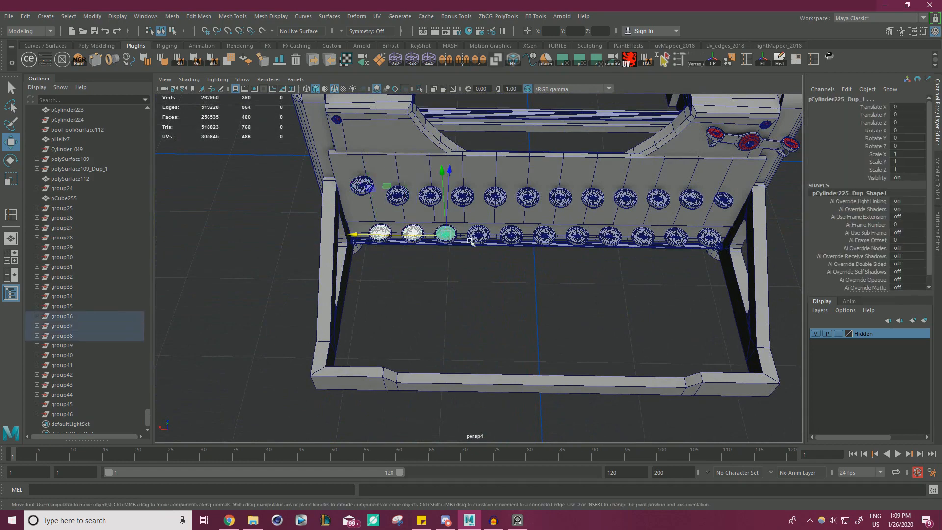
shift+click(477, 237)
shift+click(511, 236)
key(shift+d)
key(shift+d)
key(shift+d)
key(shift+d)
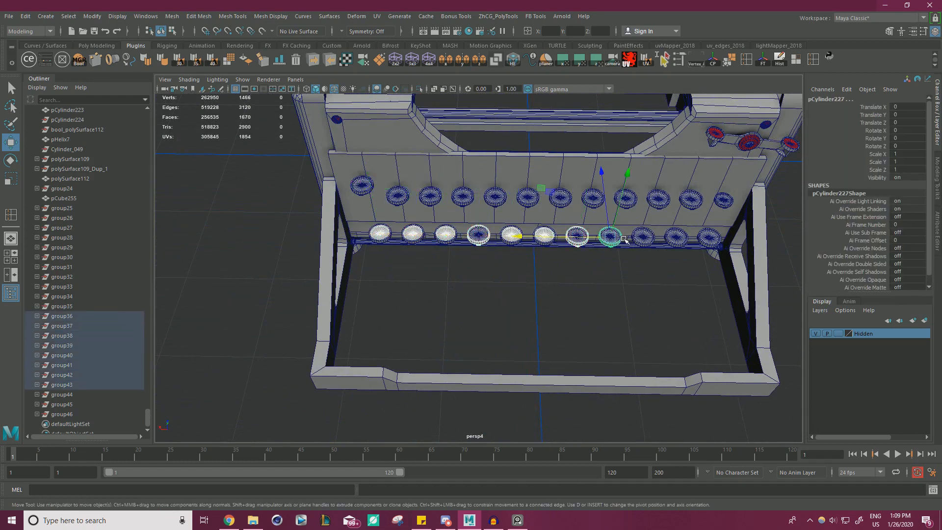
click(661, 310)
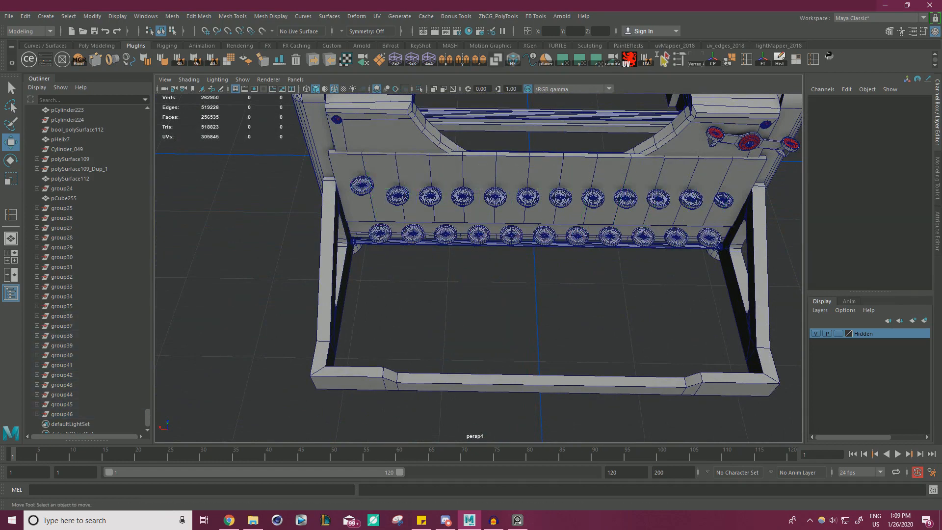
Step: Compare the modelled rows' key count and end positions with the Old Underwood Standard Typewriter n°5 scan on Sketchfab
drag(941, 142, 767, 122)
drag(551, 292, 574, 317)
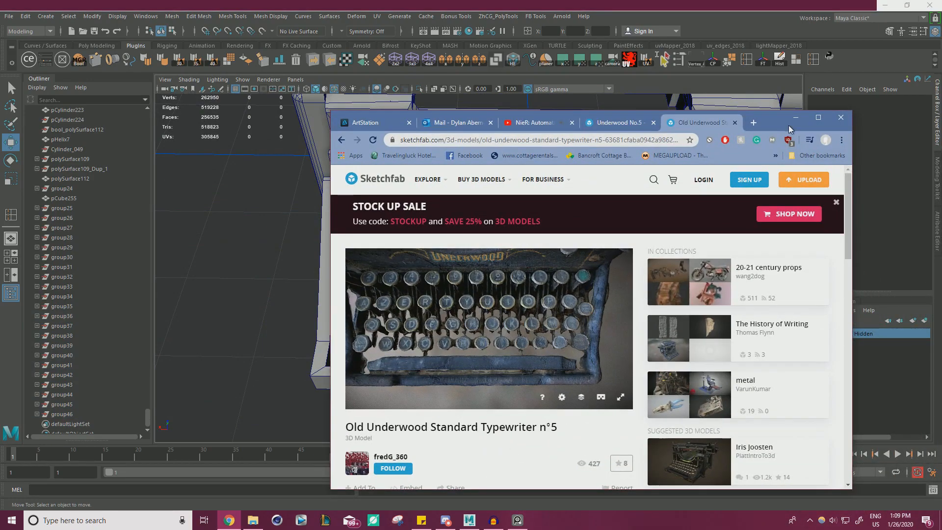
drag(785, 123, 941, 165)
alt+middle_drag(768, 216, 606, 217)
alt+drag(606, 216, 609, 235)
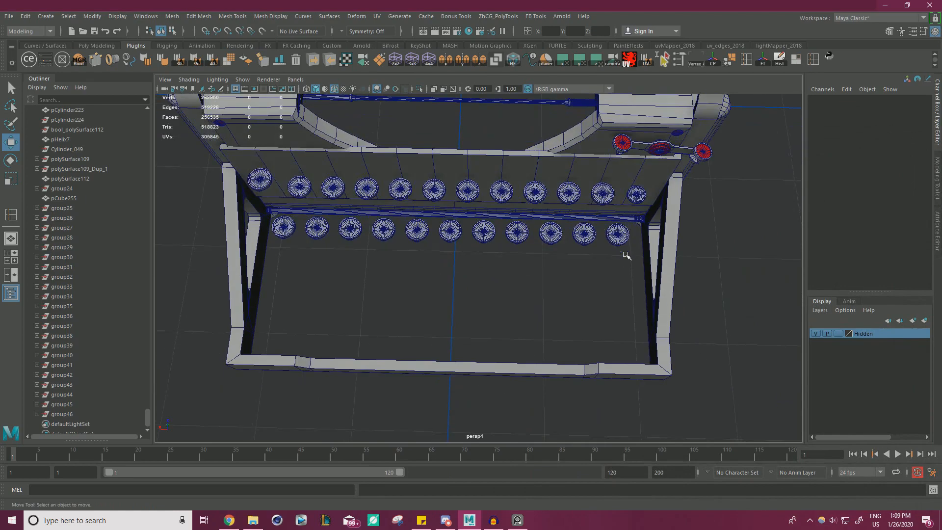
mouse_move(941, 165)
mouse_down()
mouse_move(732, 157)
mouse_move(738, 139)
mouse_up()
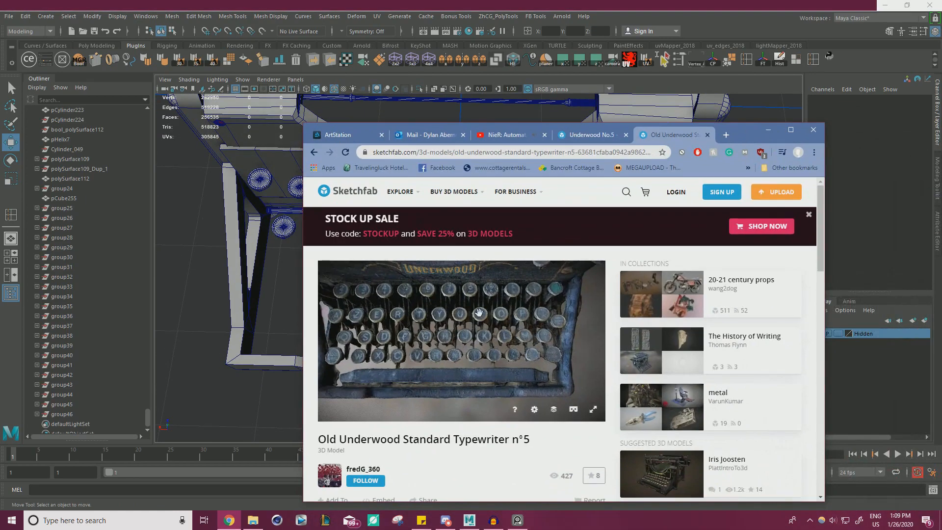
drag(542, 339, 565, 336)
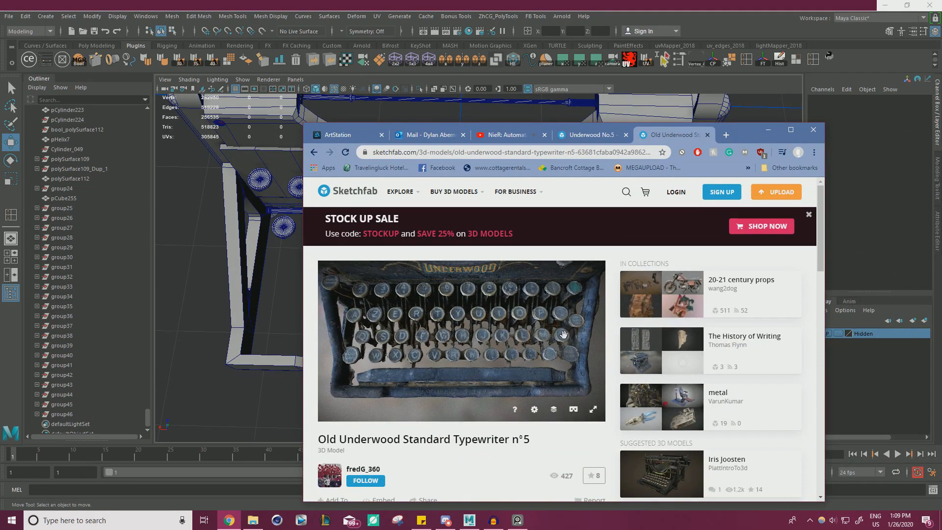
mouse_move(566, 339)
mouse_down()
mouse_move(564, 322)
mouse_move(518, 314)
mouse_move(502, 338)
mouse_move(560, 367)
mouse_up()
scroll(524, 319, up, 5)
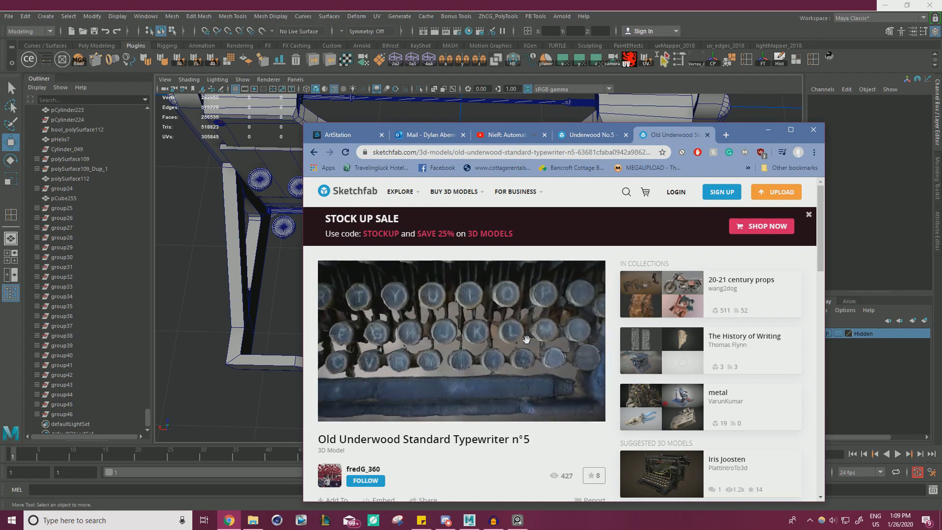
double_click(448, 356)
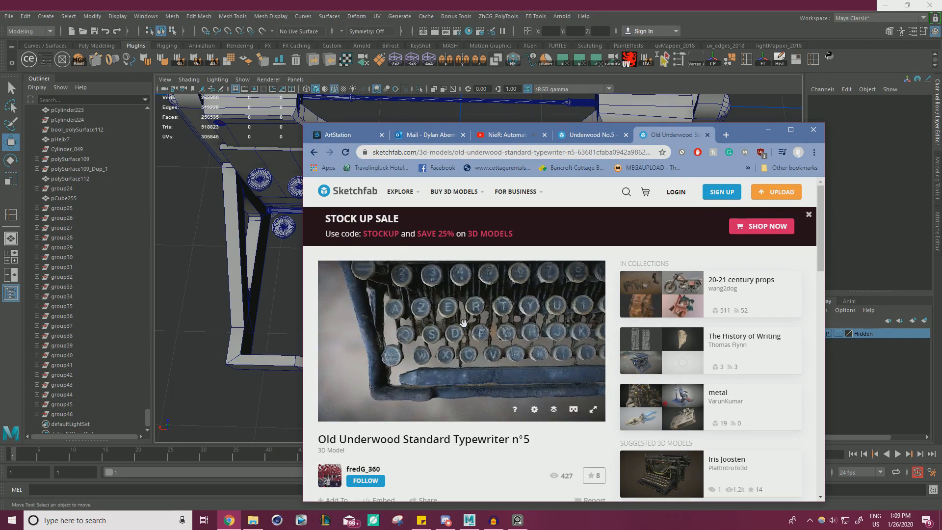
scroll(456, 335, down, 3)
right_drag(469, 343, 448, 346)
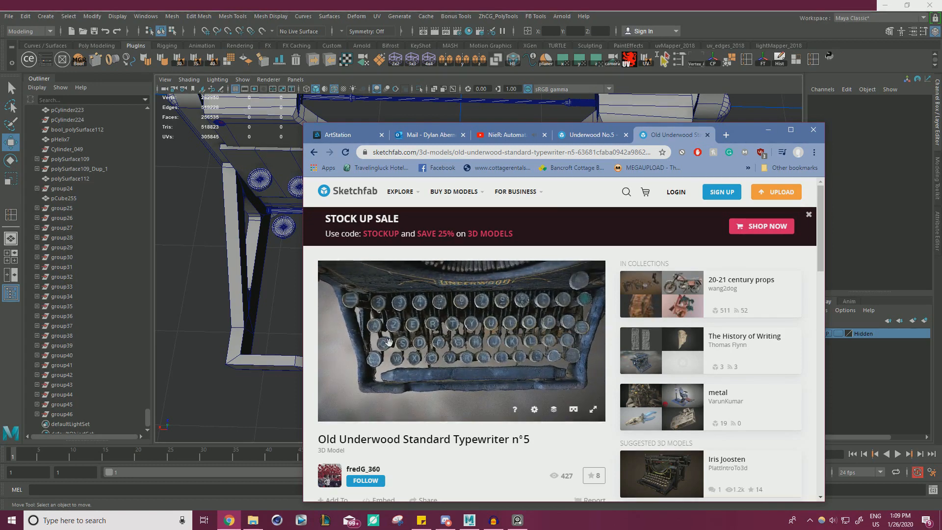
Step: Check the key layout from above on the other Sketchfab model, Underwood No.5, and return to Maya
click(596, 135)
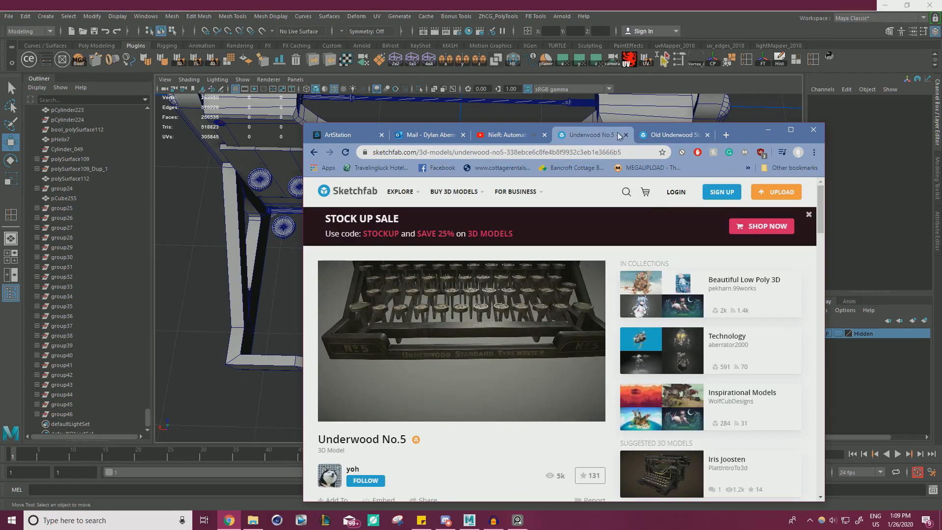
mouse_move(507, 293)
mouse_down()
mouse_move(491, 374)
mouse_move(506, 378)
mouse_up()
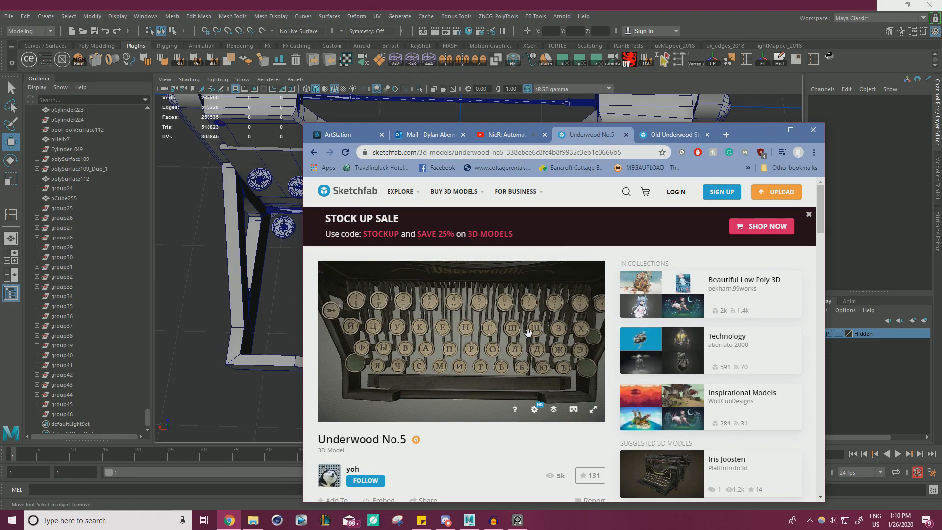
click(671, 135)
click(768, 130)
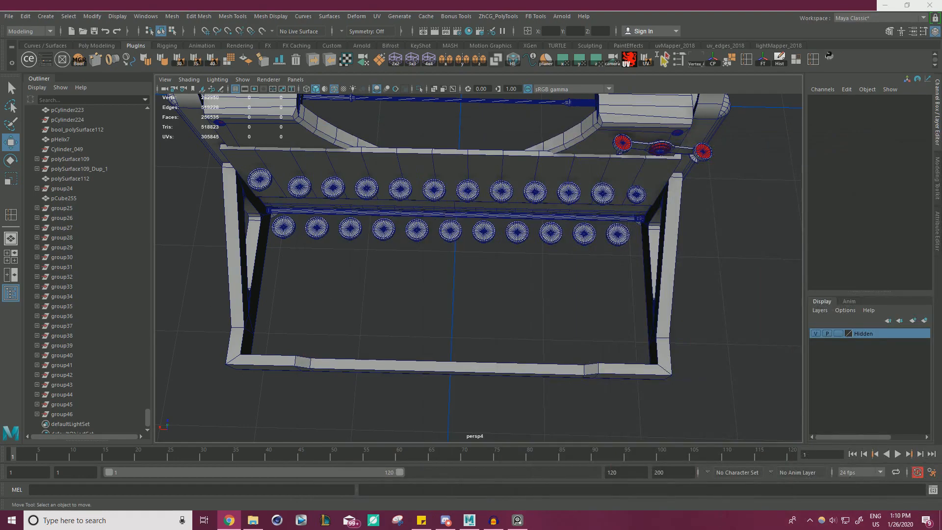
Step: Examine the key-cap layout chart on the reference board, comparing each row's key count and offset with the modelled rows
right_drag(0, 164, 516, 165)
right_drag(597, 159, 501, 169)
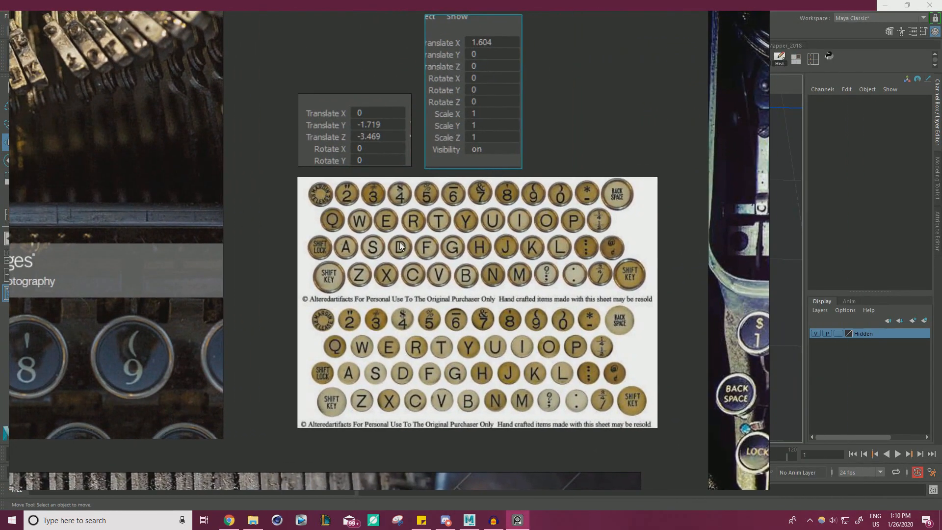
right_drag(573, 226, 450, 216)
click(453, 214)
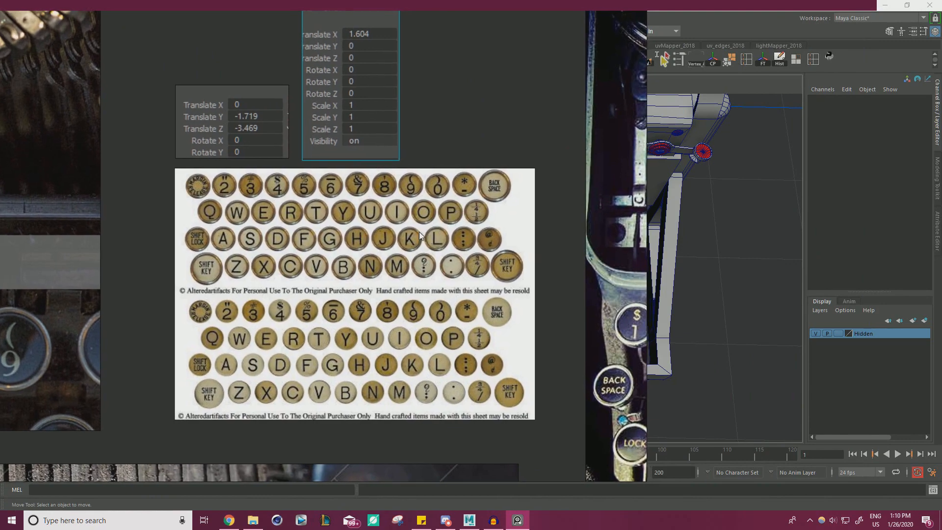
right_drag(276, 225, 0, 225)
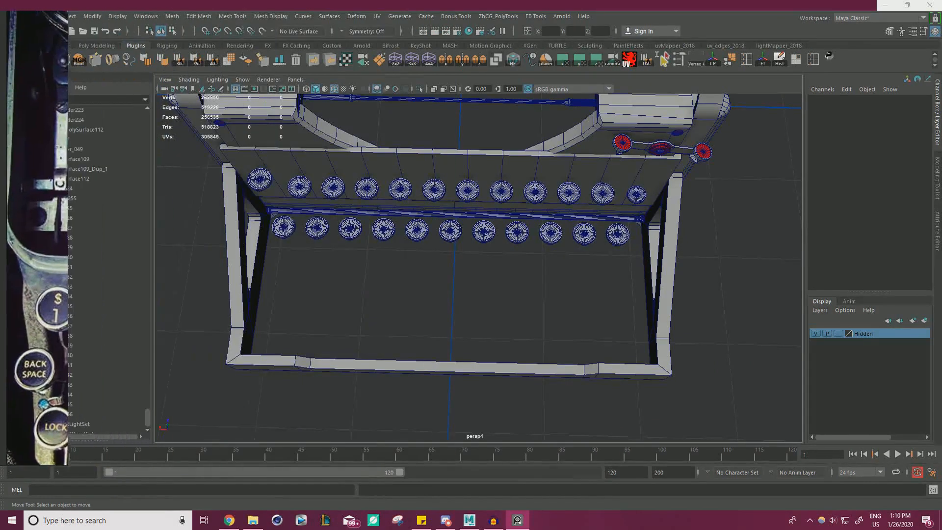
alt+drag(322, 208, 327, 225)
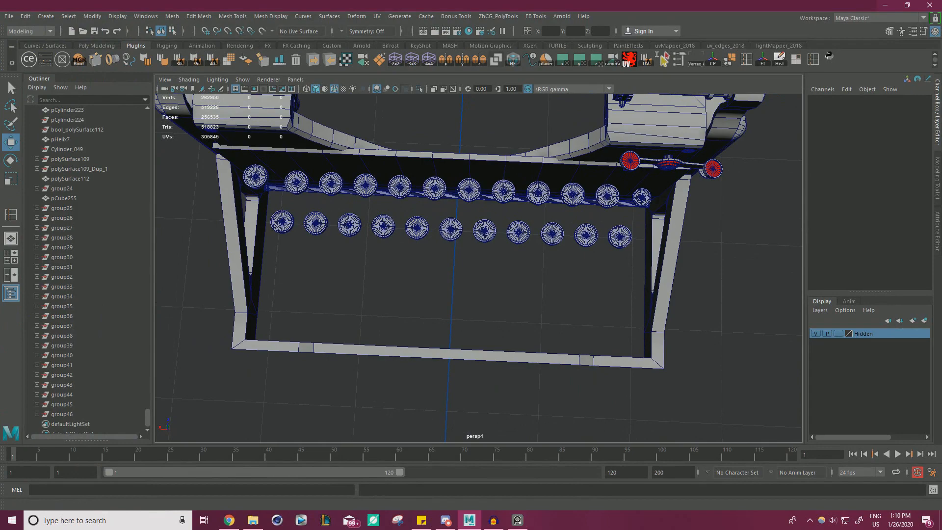
right_drag(0, 225, 212, 226)
right_drag(0, 193, 327, 208)
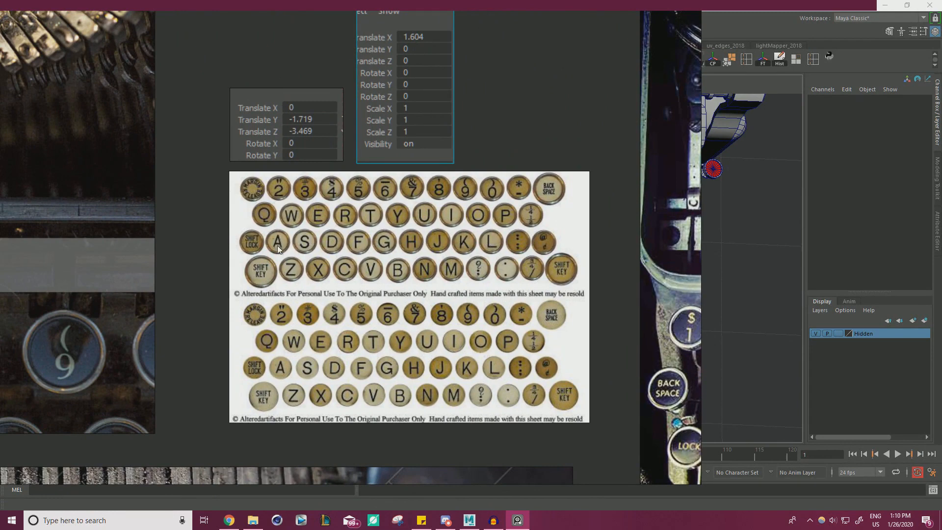
right_drag(543, 251, 0, 260)
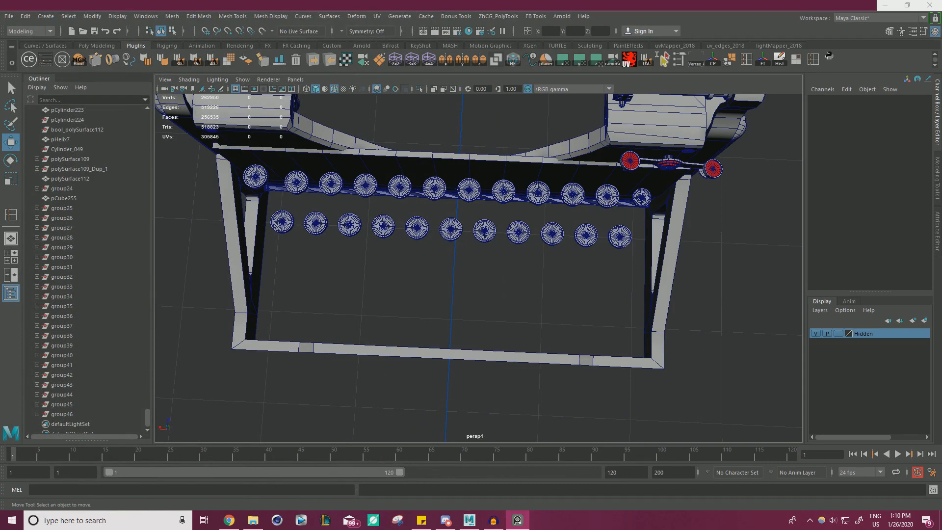
alt+drag(344, 255, 304, 270)
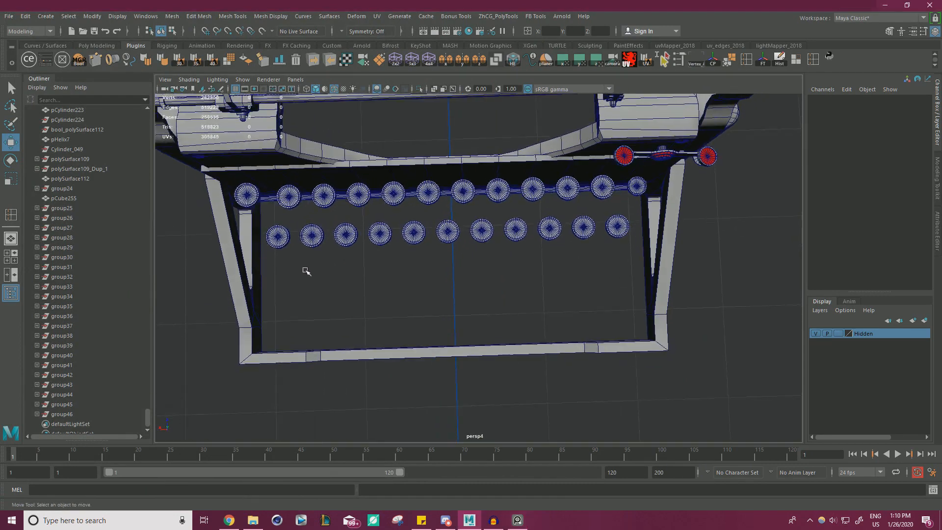
Step: Duplicate the second row's key groups, group36 through group46, and freeze the copies' transformations
click(287, 239)
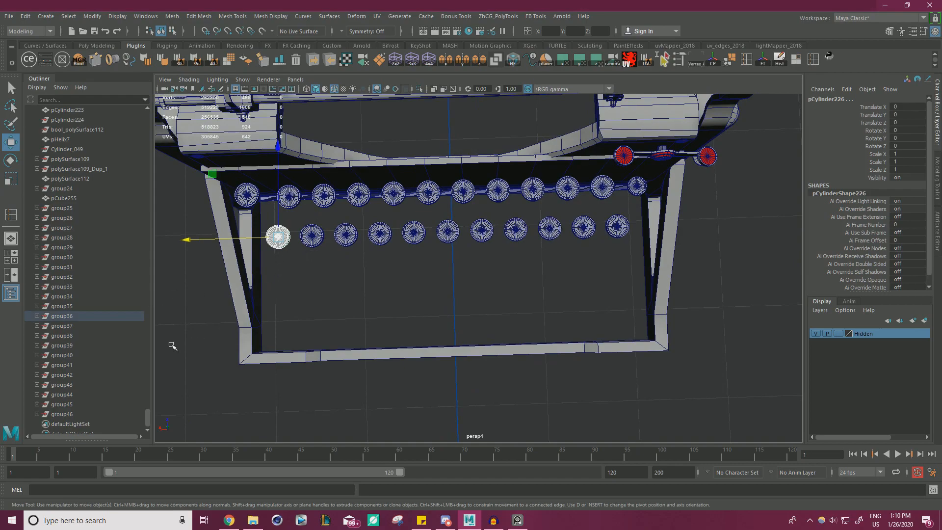
click(61, 316)
shift+click(55, 413)
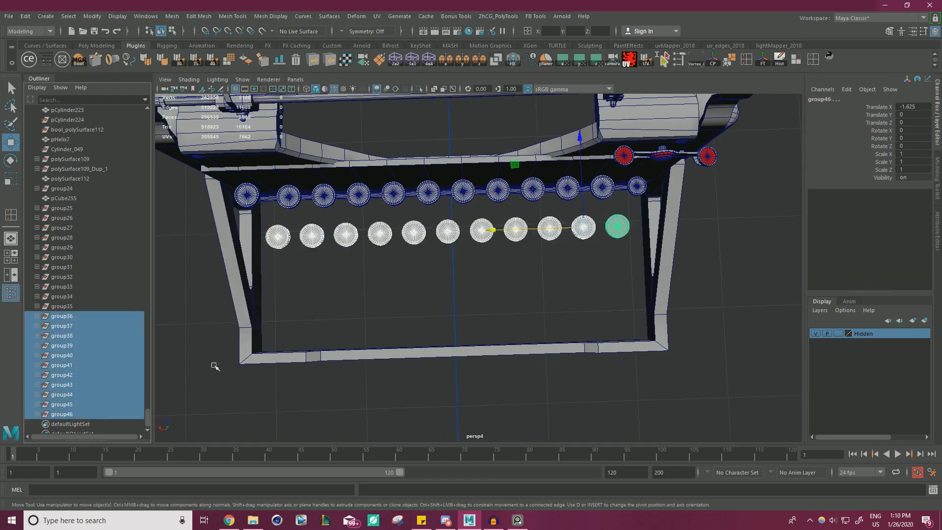
alt+drag(213, 363, 593, 262)
key(ctrl+d)
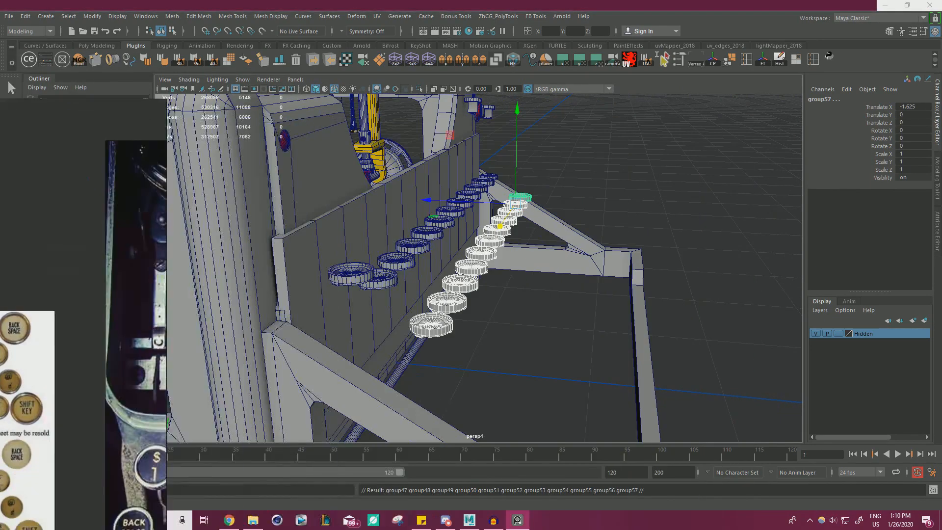
click(763, 59)
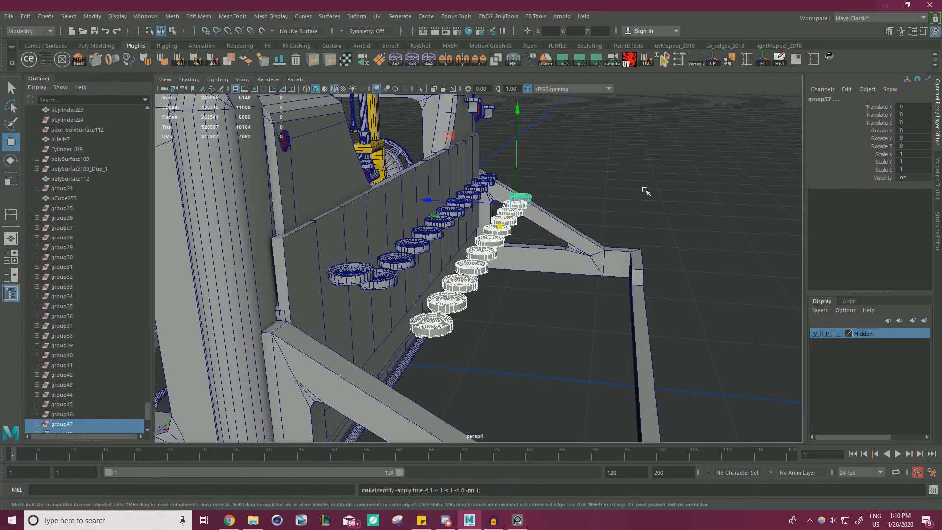
Step: Offset the duplicated row to Translate Y -1.719 and Translate Z -3.469 to form the third key row
click(914, 114)
key(Return)
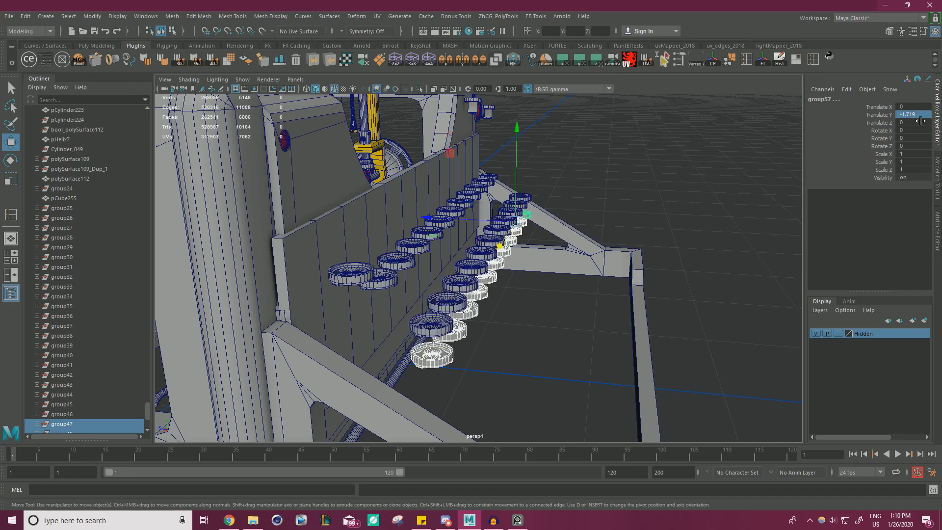
click(920, 120)
key(Return)
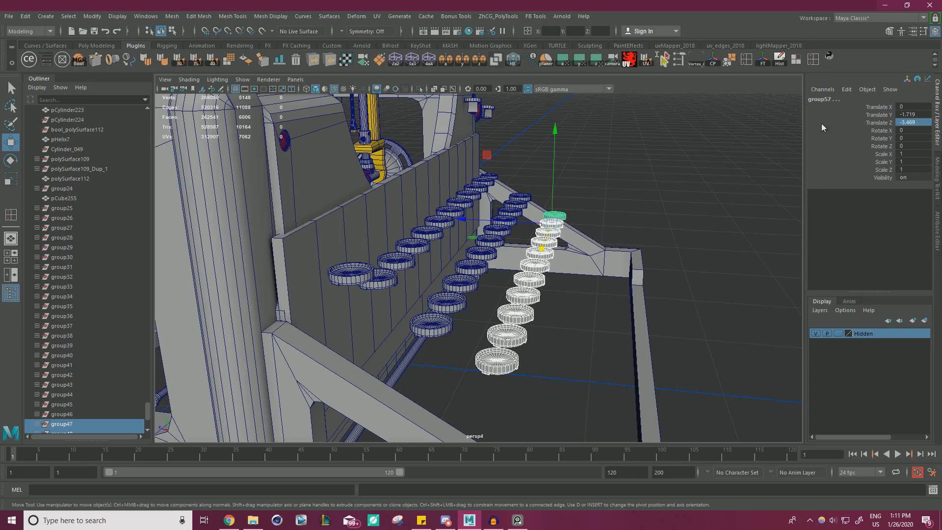
alt+drag(638, 172, 565, 265)
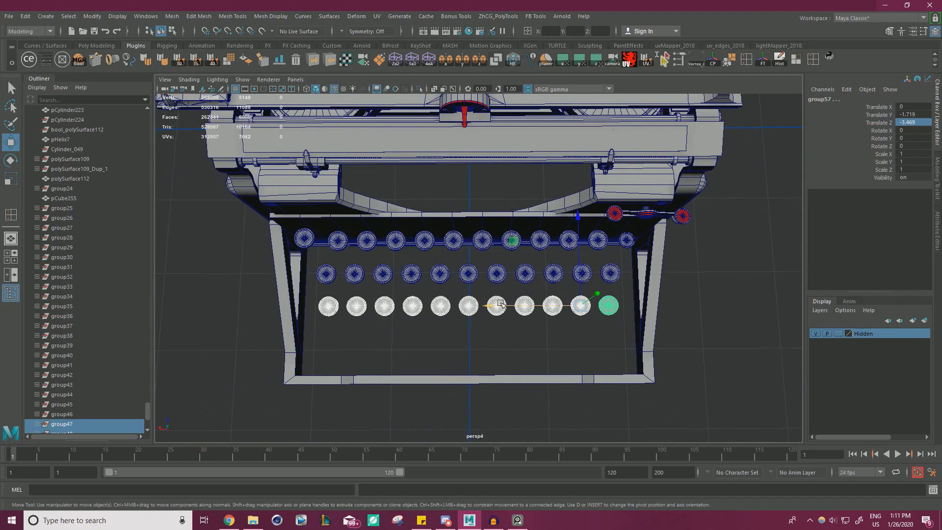
drag(499, 303, 505, 306)
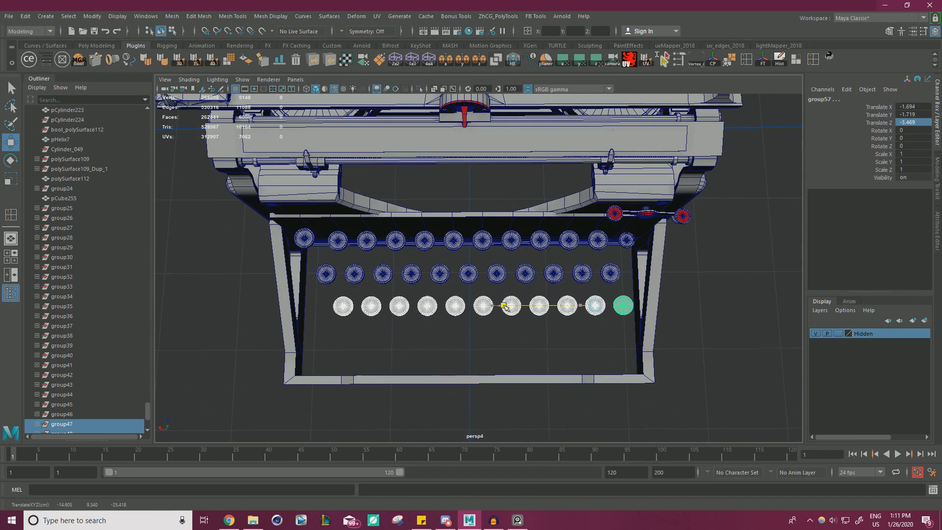
key(ctrl+z)
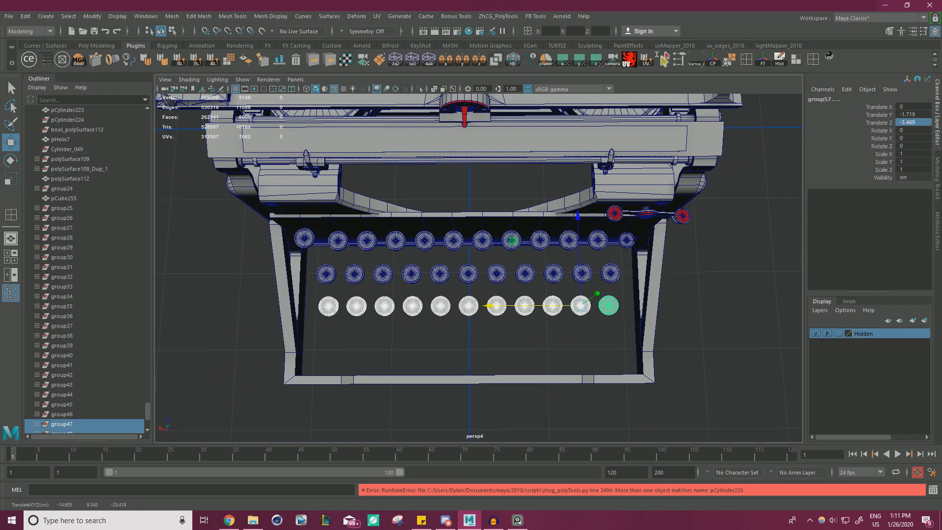
Step: Check the third row's sideways offset on the key-cap chart and on the Old Underwood Standard Typewriter n°5 scan
key(alt+Tab)
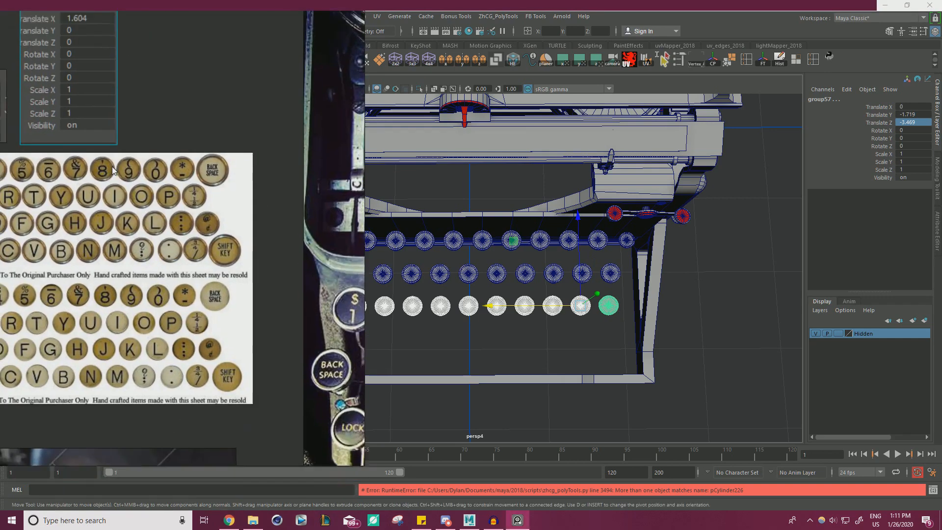
right_drag(107, 166, 420, 171)
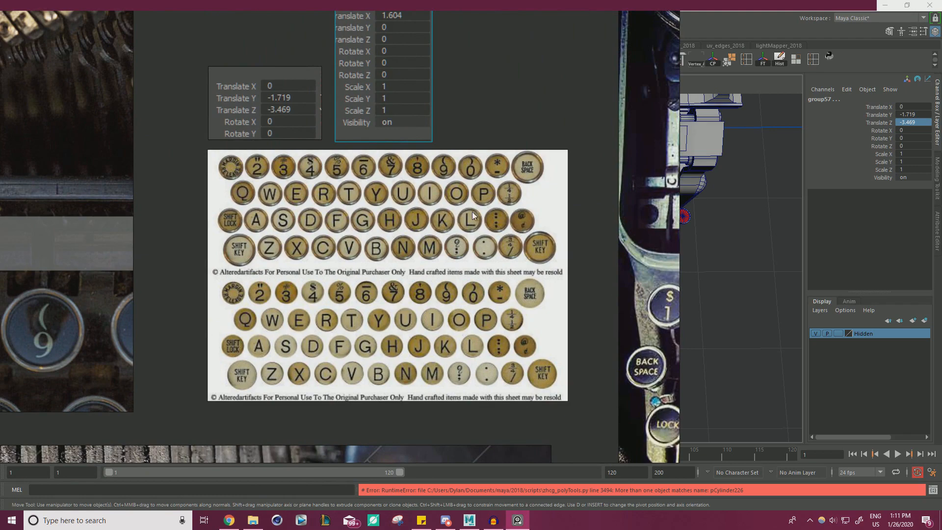
key(alt+Tab)
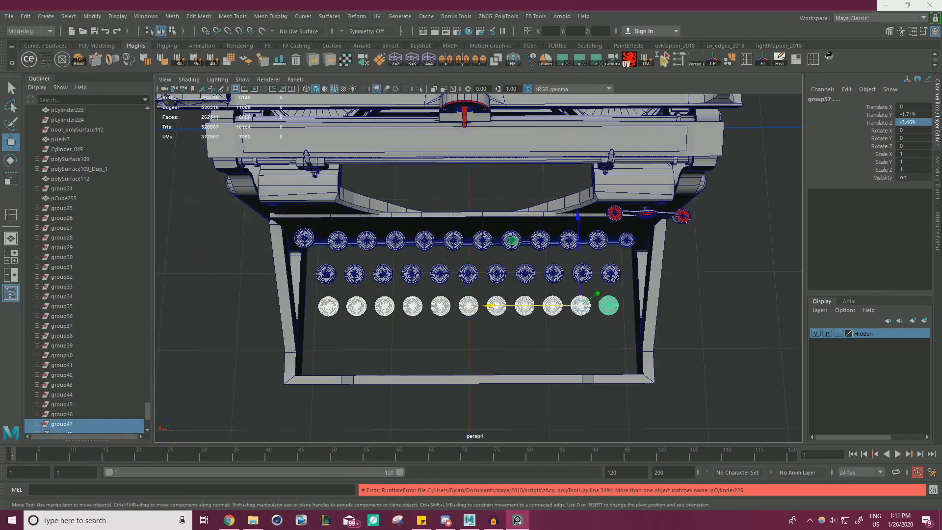
key(alt+Tab)
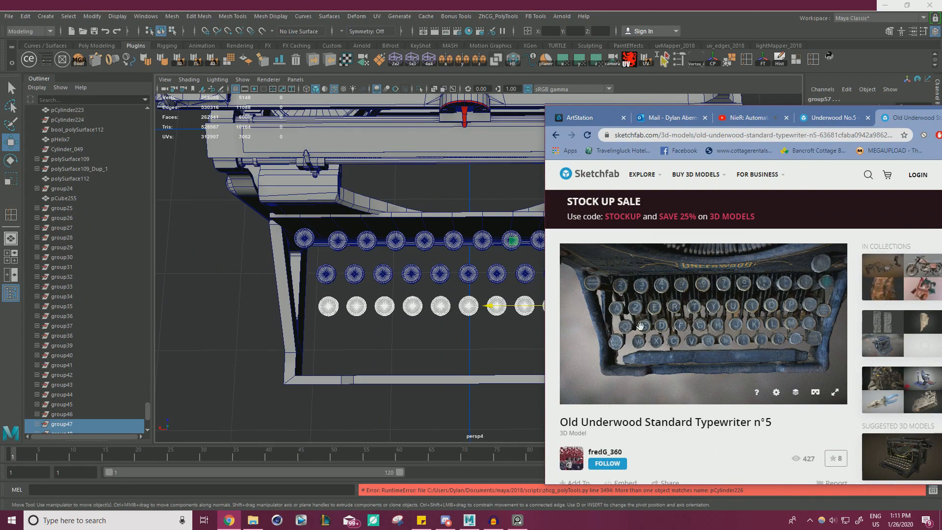
key(alt+Tab)
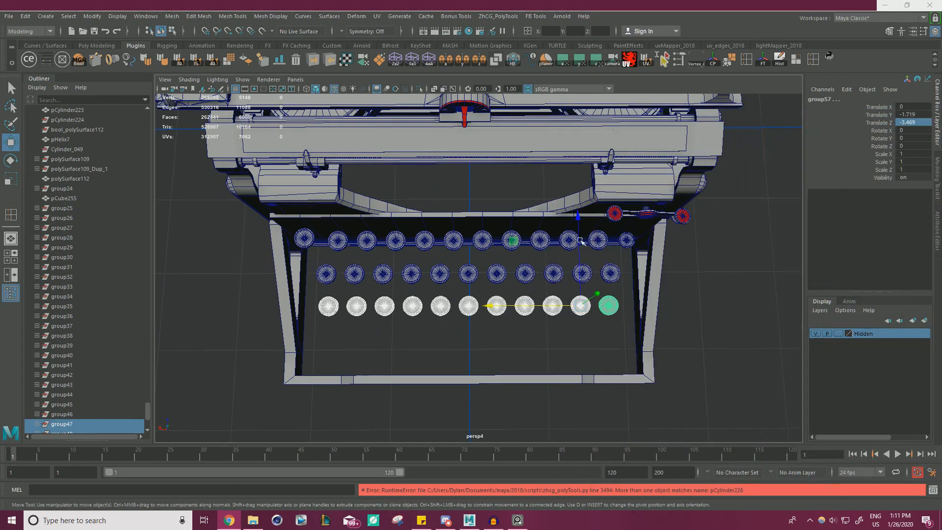
Step: Snap the third row's pivot to its end key and align the row with the top row's second key, at Translate X -1.6
scroll(583, 241, up, 3)
alt+middle_drag(591, 273, 644, 272)
key(d)
key(v)
drag(685, 323, 346, 336)
key(v)
drag(244, 319, 298, 290)
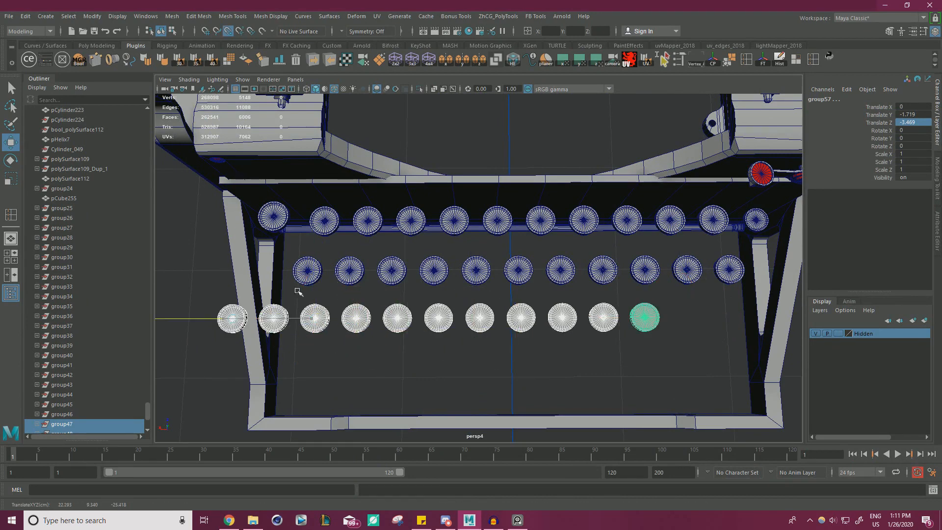
key(ctrl+z)
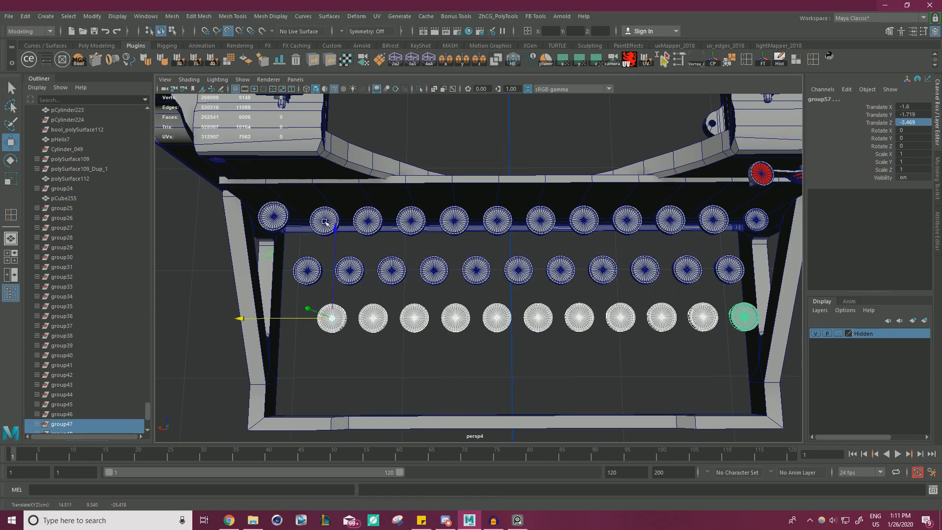
alt+drag(325, 221, 432, 248)
click(698, 288)
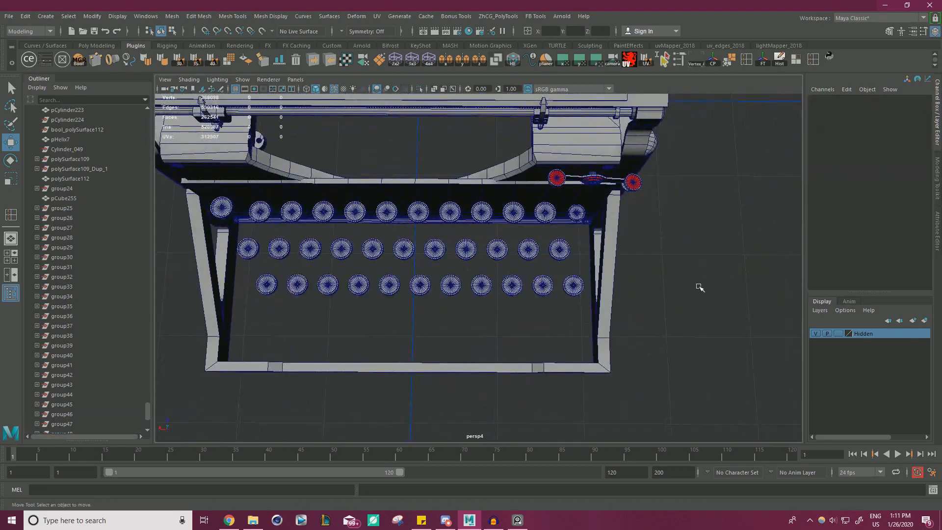
Step: Examine the end keys and row heights from above and from the side on the Old Underwood scan, and return to Maya
alt+drag(698, 288, 190, 273)
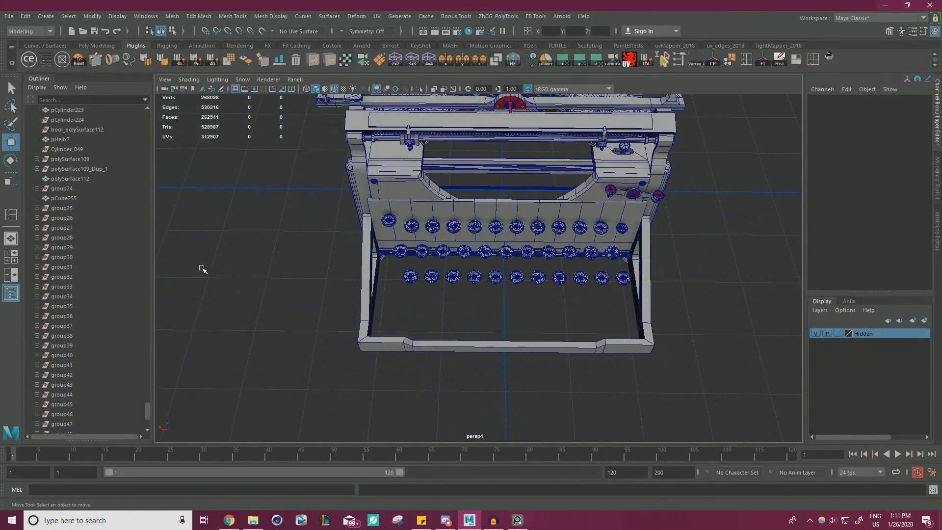
key(alt+Tab)
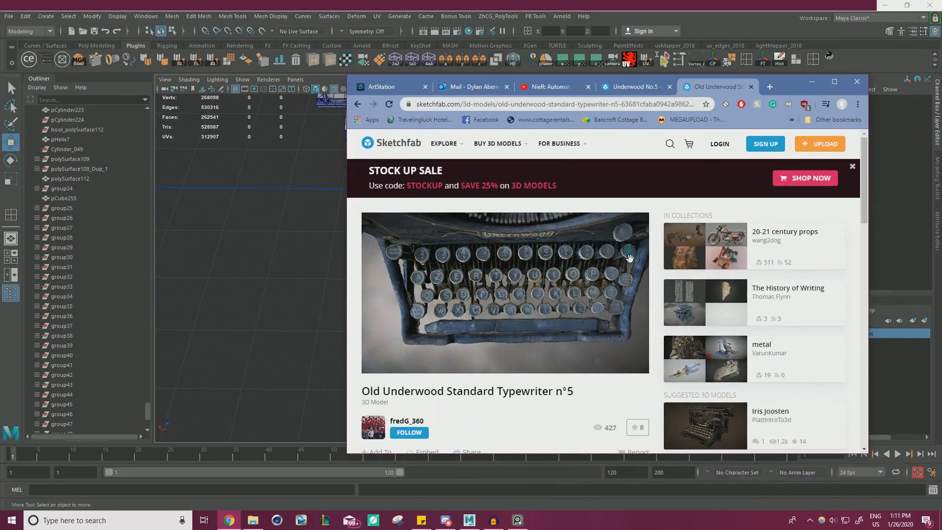
mouse_move(592, 307)
mouse_down()
mouse_move(399, 276)
mouse_move(614, 280)
mouse_move(530, 255)
mouse_move(477, 221)
mouse_move(805, 113)
mouse_up()
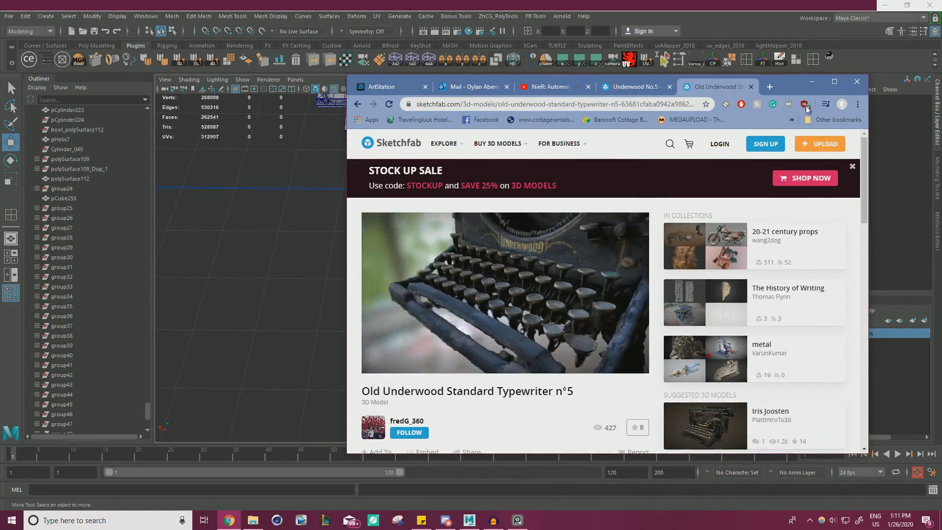
click(811, 81)
Step: Select the second row's last key, group46, center its pivot, freeze its transformations and delete its history
alt+middle_drag(563, 244, 465, 260)
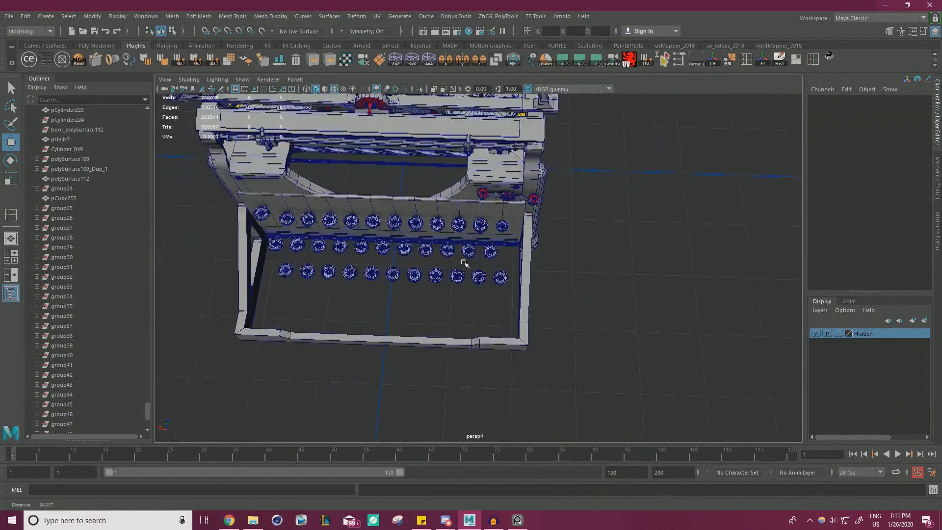
scroll(471, 262, up, 5)
alt+drag(486, 267, 514, 298)
click(469, 274)
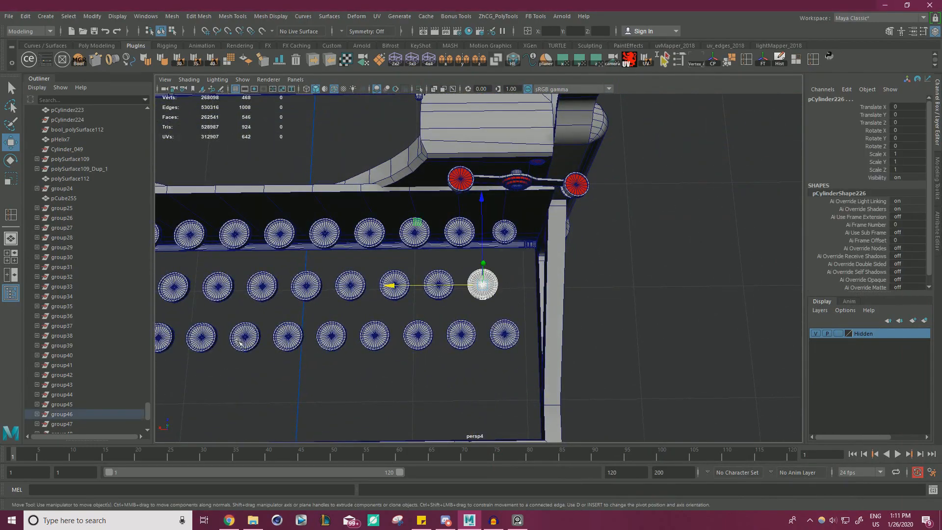
click(70, 413)
alt+drag(461, 344, 530, 312)
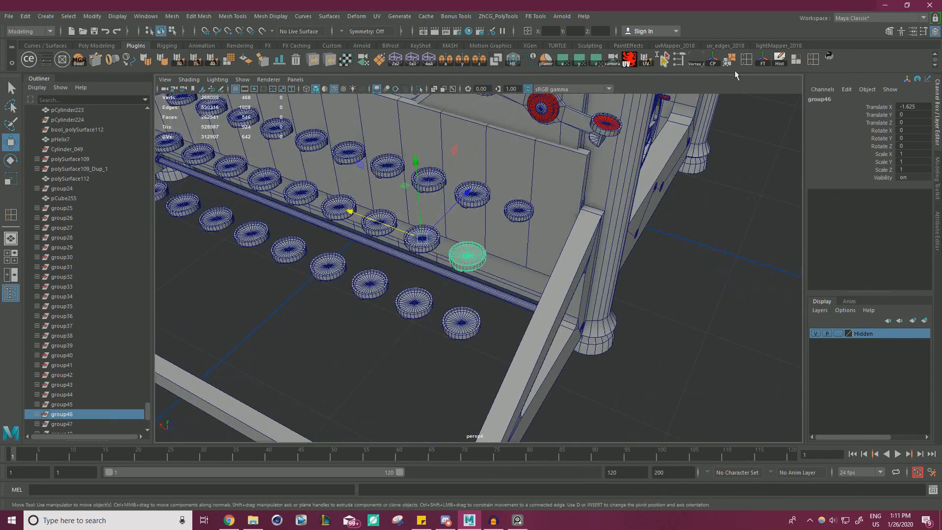
click(713, 61)
click(763, 61)
click(780, 61)
Step: Duplicate the key and move the copy outward and down beside the frame, to about Translate X -3.082 and Translate Y -1.214
alt+drag(673, 160, 540, 294)
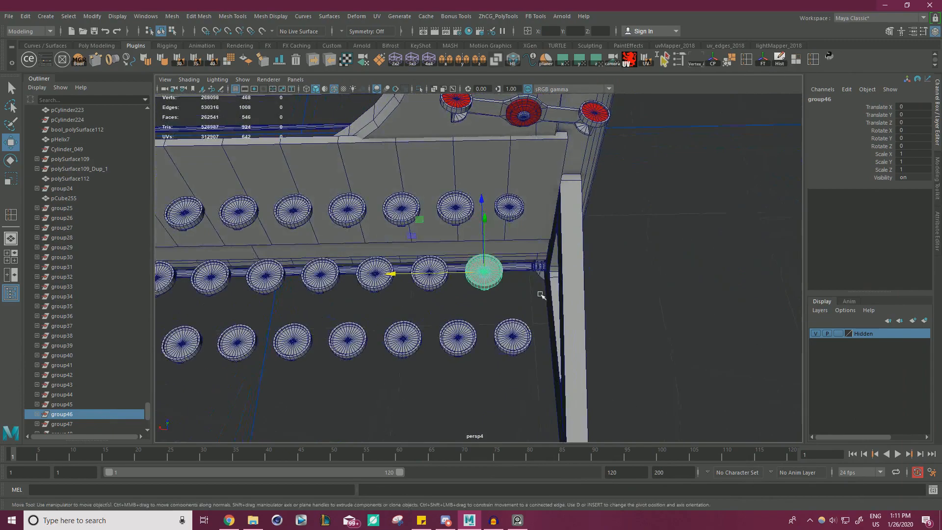
key(ctrl+d)
drag(393, 273, 454, 227)
alt+drag(454, 227, 552, 267)
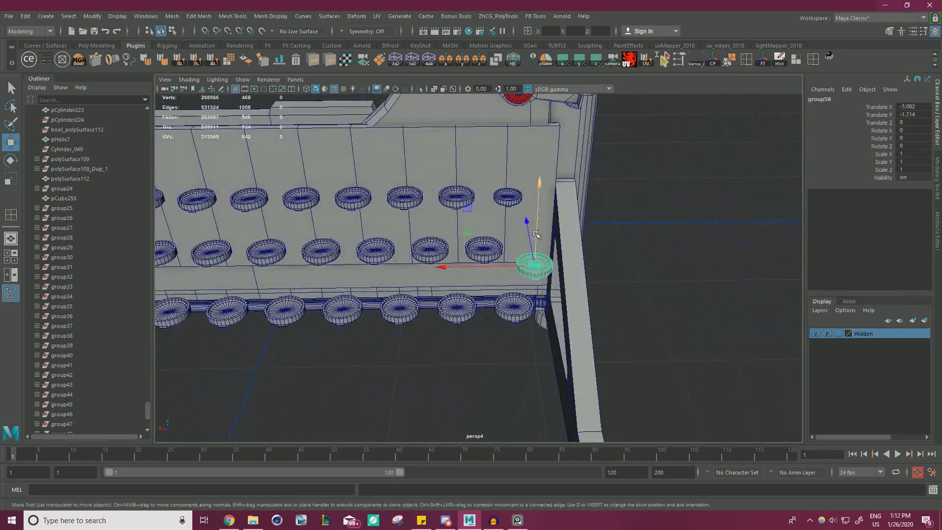
Step: Clear the selection and inspect the key rows and the added side key from the typewriter's front and side
click(678, 273)
alt+right_drag(679, 273, 463, 289)
alt+drag(463, 289, 548, 251)
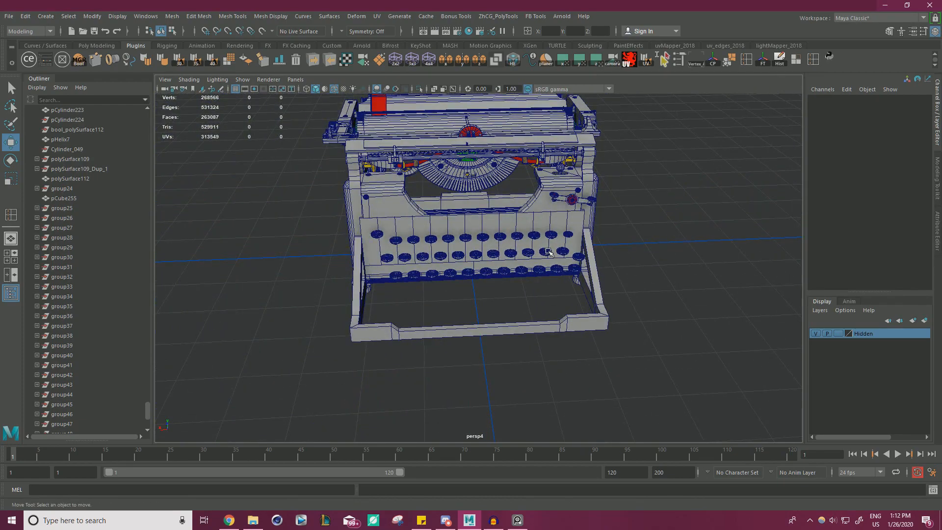
alt+drag(548, 251, 607, 250)
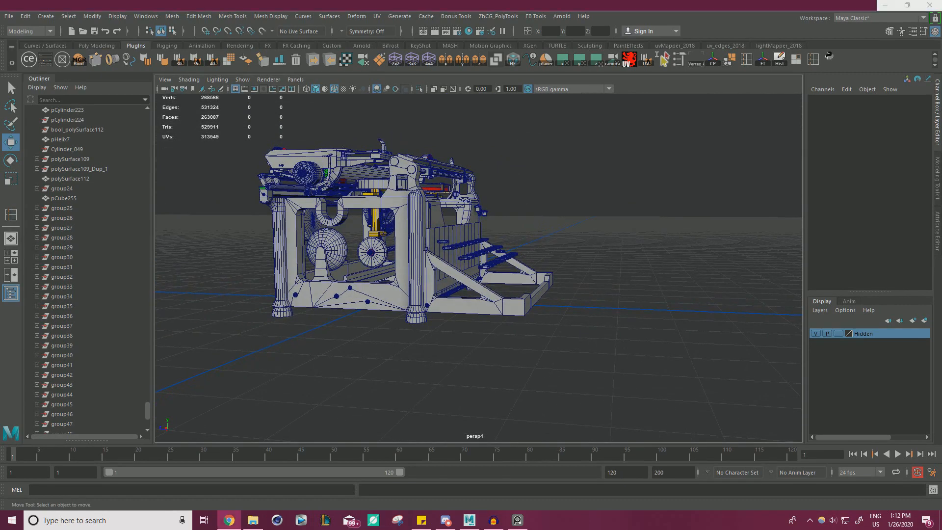
alt+drag(590, 279, 483, 300)
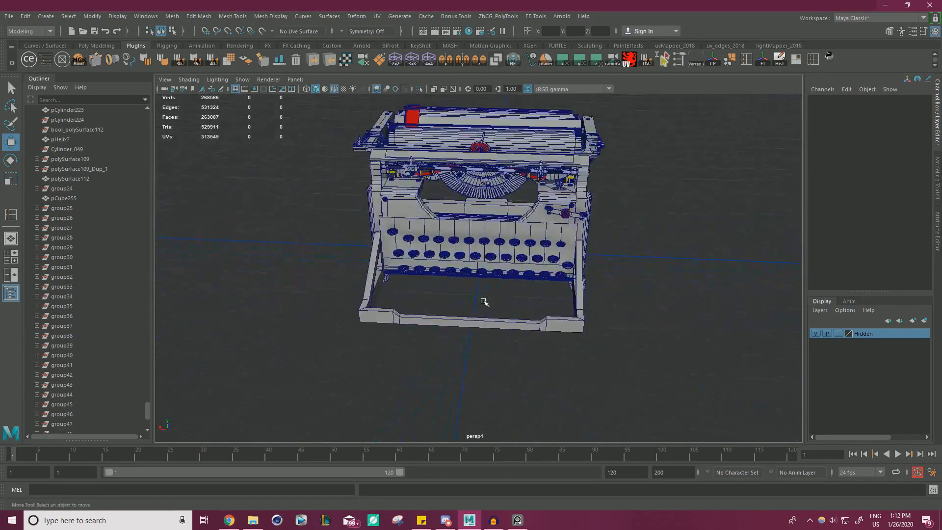
Step: Examine the staggered key rows and bottom-row keys on the Old Underwood scan, and return to Maya
alt+right_drag(483, 300, 574, 313)
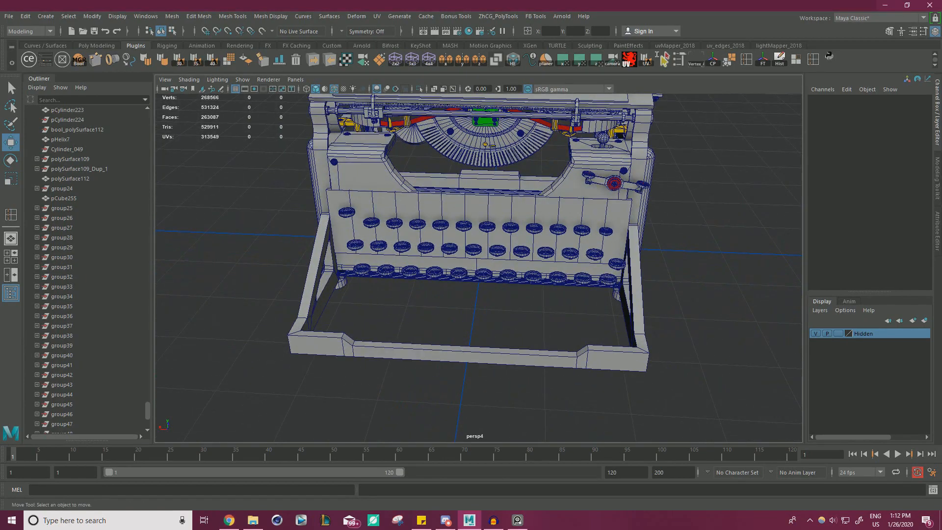
mouse_move(941, 195)
mouse_down()
mouse_move(814, 143)
mouse_move(825, 140)
mouse_up()
mouse_move(633, 339)
mouse_down()
mouse_move(555, 391)
mouse_move(505, 340)
mouse_move(515, 306)
mouse_up()
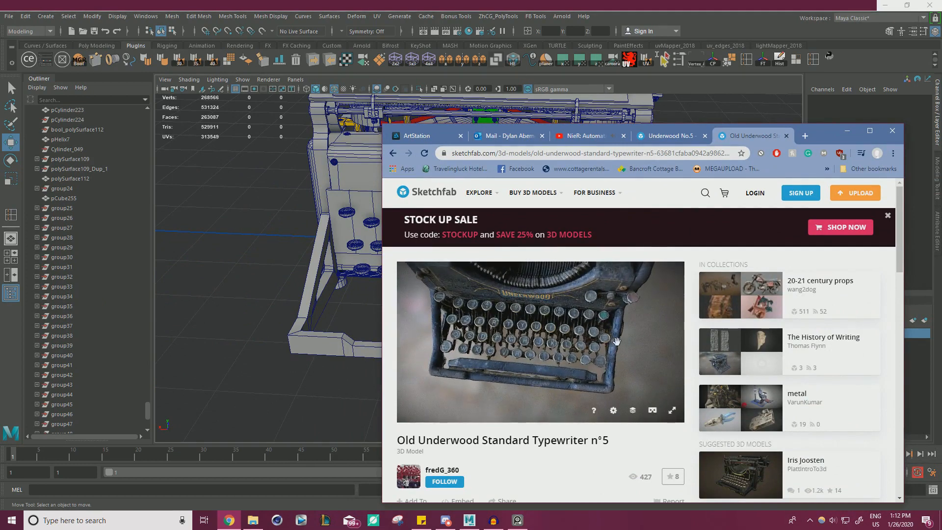
scroll(616, 341, up, 5)
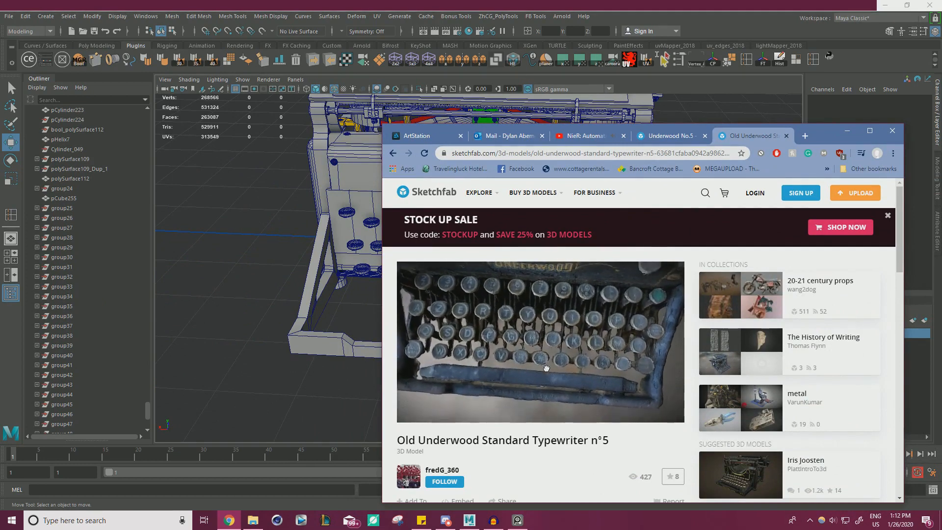
drag(546, 368, 543, 368)
scroll(518, 366, down, 1)
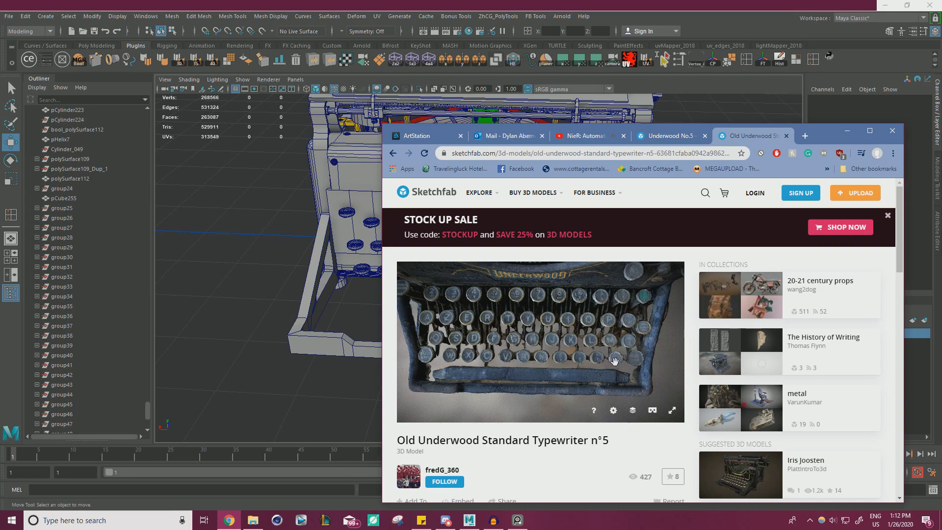
click(846, 131)
Step: Select the third row's keys group47 through group56, leaving out the last key, and duplicate them
alt+drag(500, 299, 467, 328)
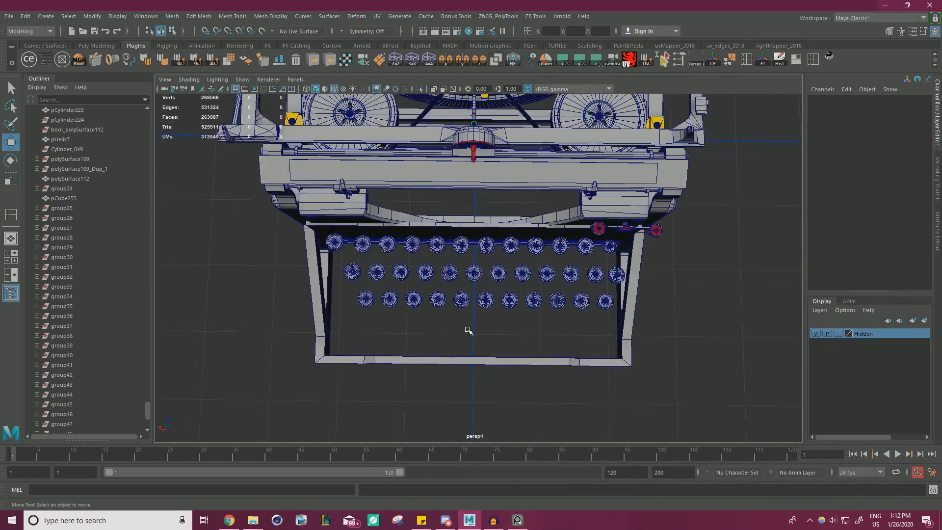
scroll(468, 331, up, 1)
click(349, 304)
scroll(70, 338, down, 4)
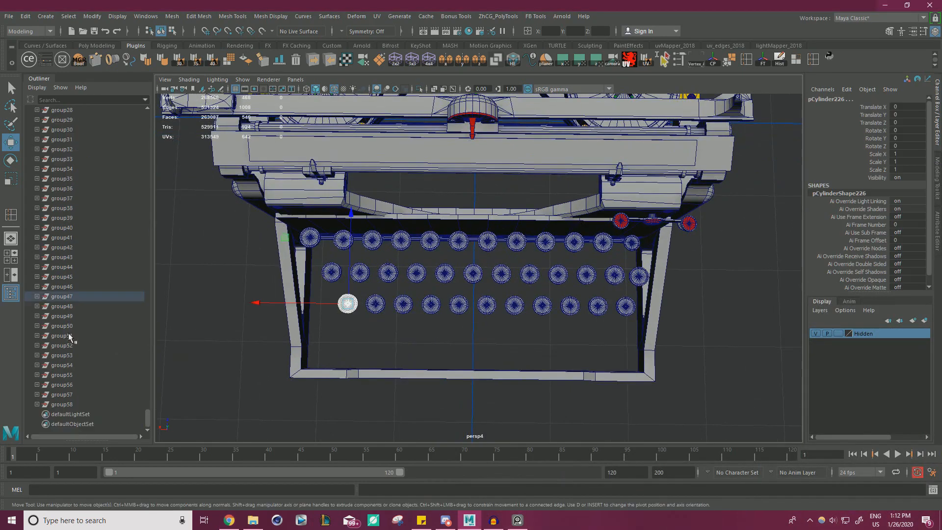
click(63, 296)
shift+click(63, 394)
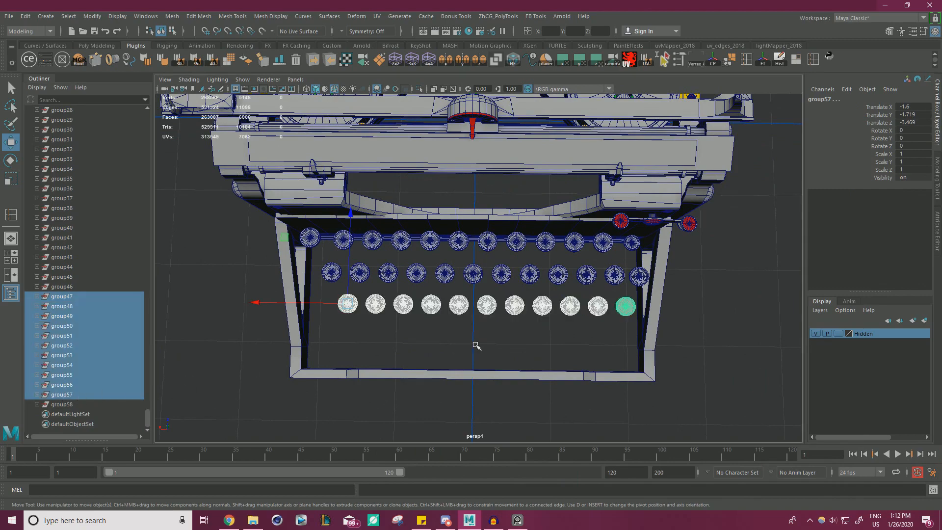
alt+drag(480, 342, 505, 314)
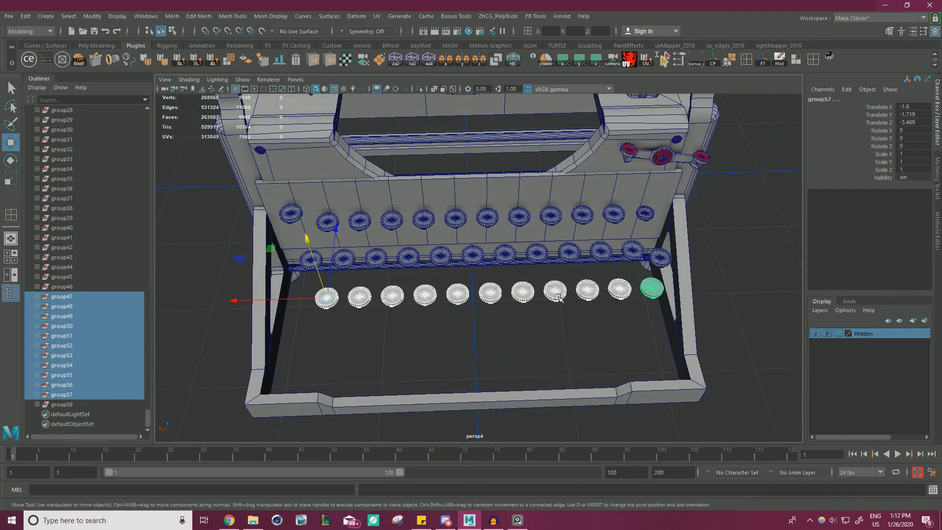
ctrl+click(66, 395)
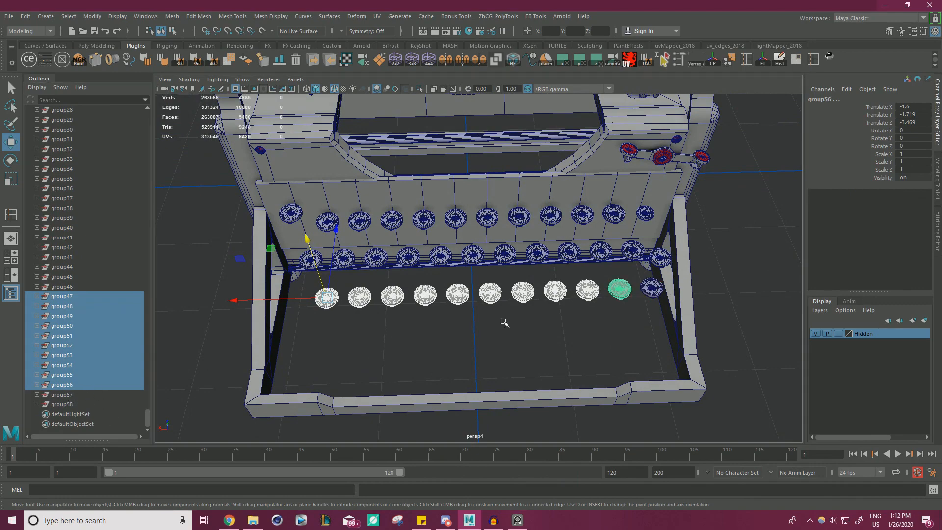
alt+drag(505, 322, 533, 303)
key(ctrl+d)
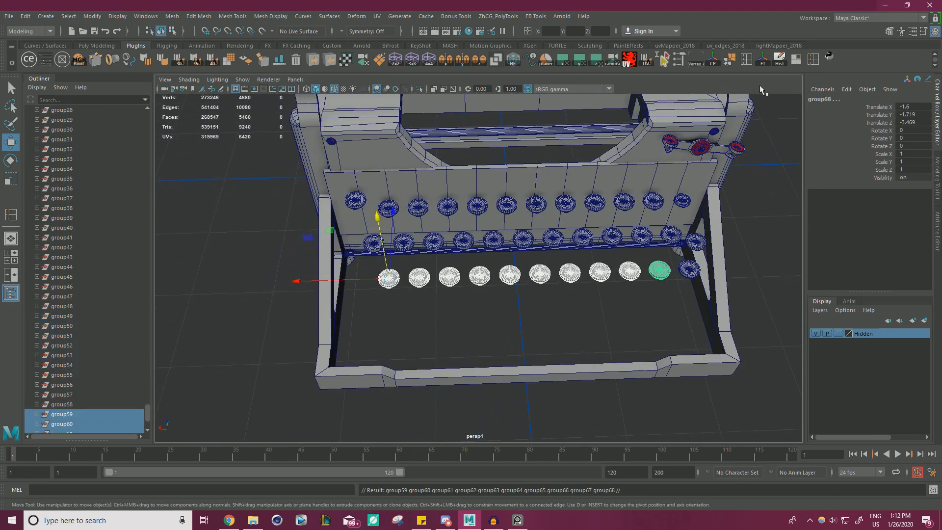
Step: Freeze the copied row's transformations, delete its history, and set Translate Y to -1.719 and Translate Z to -3.469
click(763, 64)
click(779, 62)
alt+drag(557, 305, 657, 269)
alt+drag(521, 273, 737, 242)
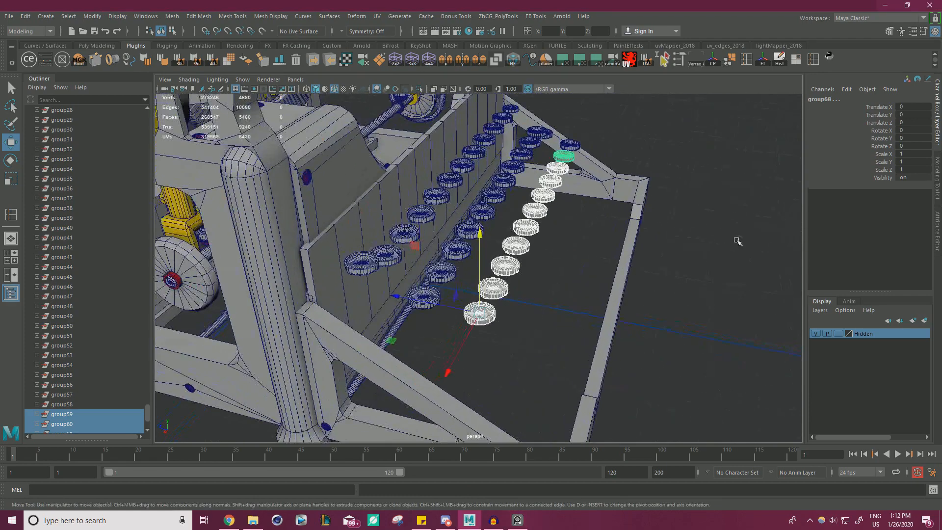
click(916, 113)
key(Return)
click(912, 122)
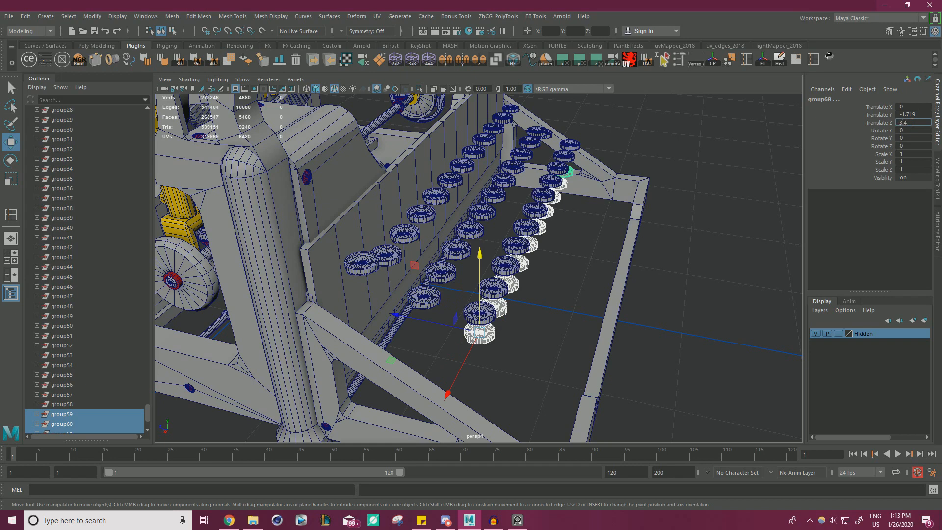
text(-3.465)
key(Return)
Step: Compare the new fourth key row from above with the bottom row on the Old Underwood scan
alt+right_drag(547, 260, 483, 267)
alt+drag(483, 268, 397, 299)
alt+right_drag(397, 299, 519, 328)
alt+drag(519, 328, 503, 299)
alt+middle_drag(503, 299, 469, 266)
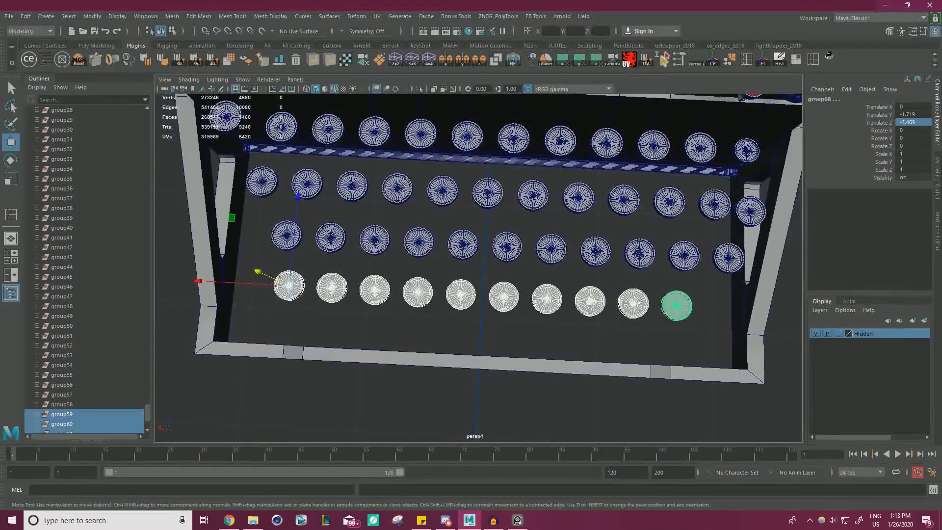
mouse_move(941, 142)
mouse_down()
mouse_move(932, 127)
mouse_move(815, 136)
mouse_up()
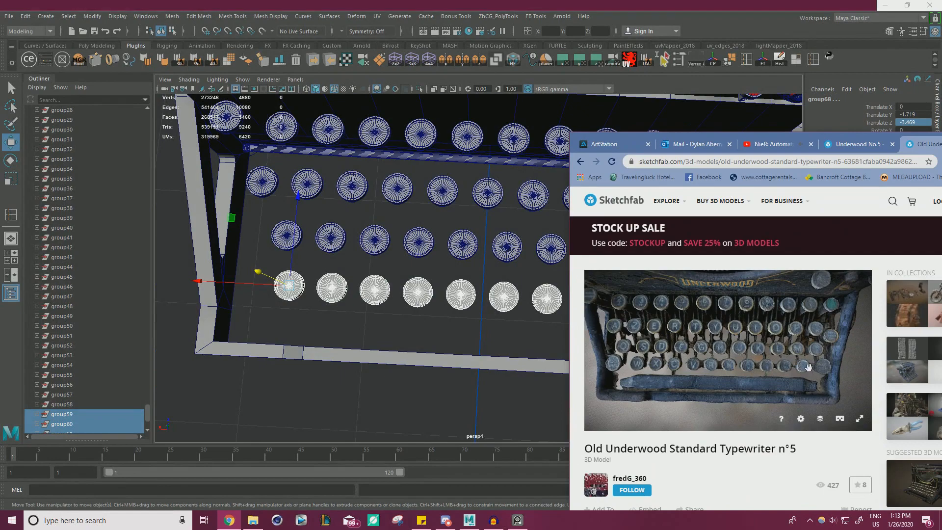
drag(814, 136, 941, 136)
alt+right_drag(677, 294, 612, 278)
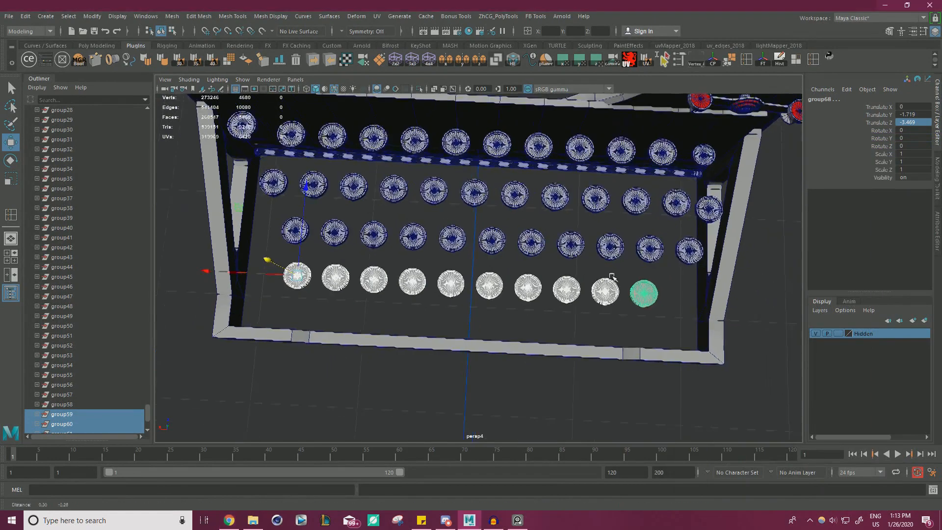
alt+drag(612, 278, 432, 312)
alt+drag(637, 248, 725, 252)
Step: Freeze the fourth row's transformations and offset it sideways with Translate X set to -1.6
right_drag(0, 128, 0, 148)
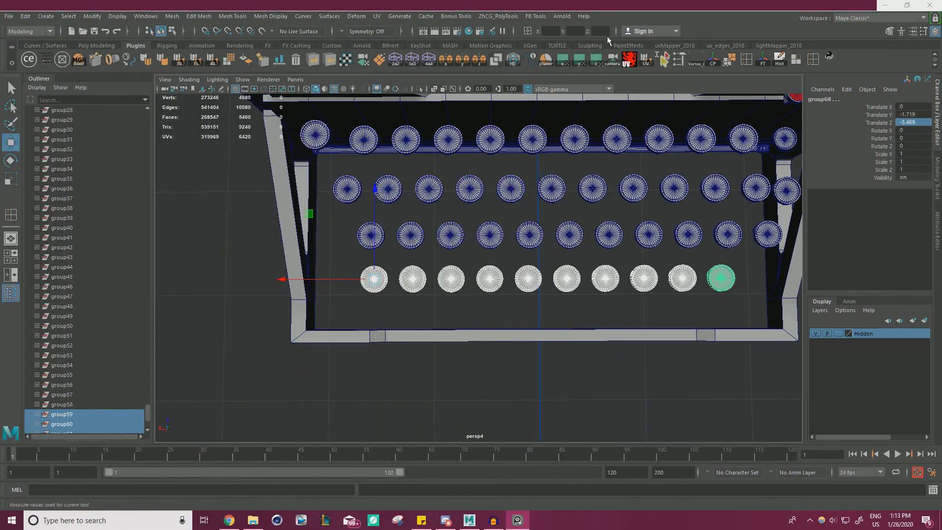
click(763, 60)
drag(343, 279, 368, 278)
double_click(915, 106)
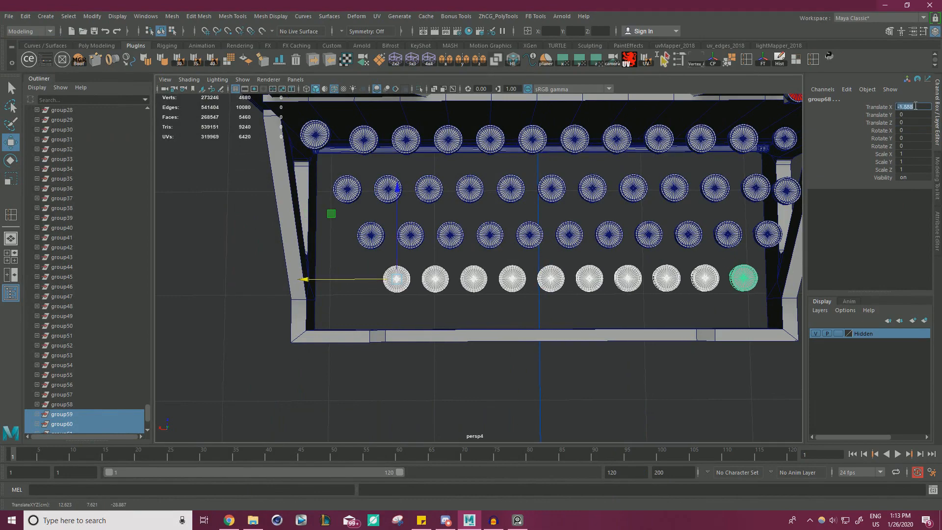
text(-1.6)
key(Return)
Step: Check the fourth row's sideways offset against the key layout on the Old Underwood scan
alt+drag(697, 211, 726, 217)
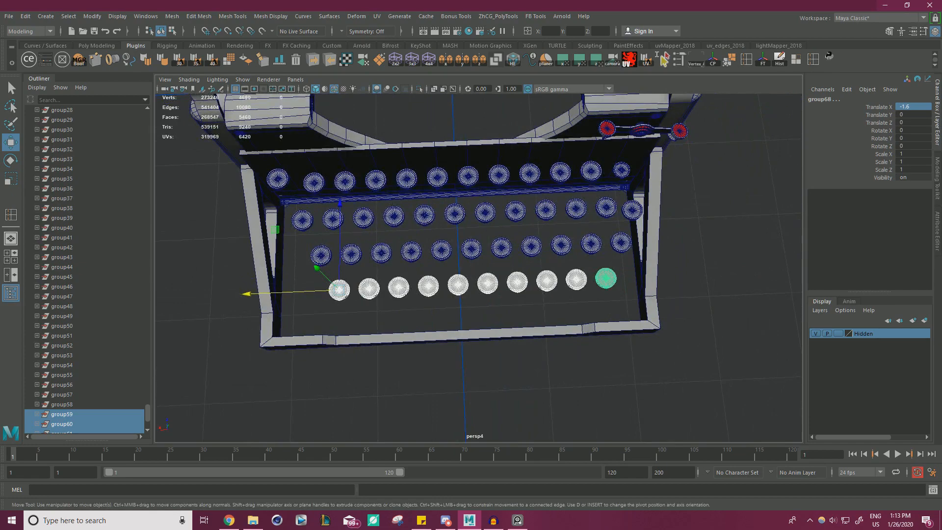
key(alt+Tab)
key(alt+Tab)
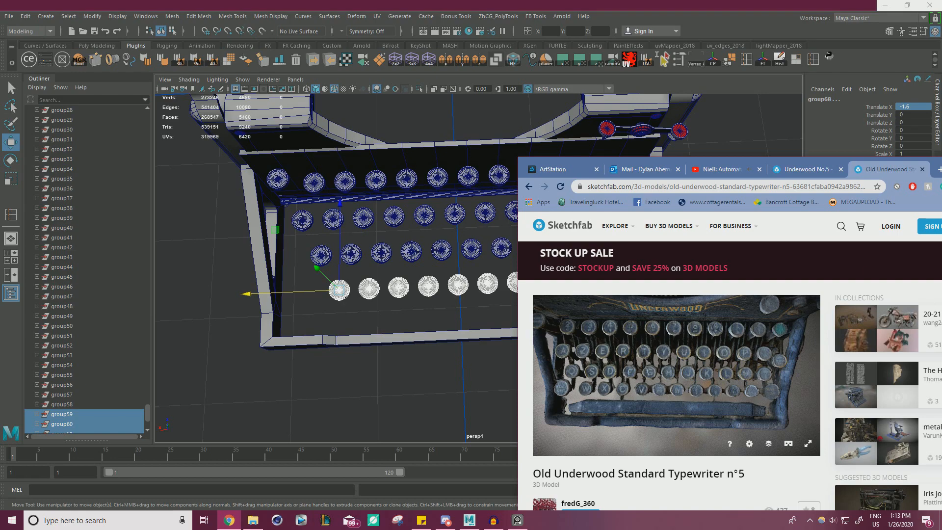
key(alt+Tab)
scroll(574, 248, down, 1)
alt+drag(574, 248, 569, 260)
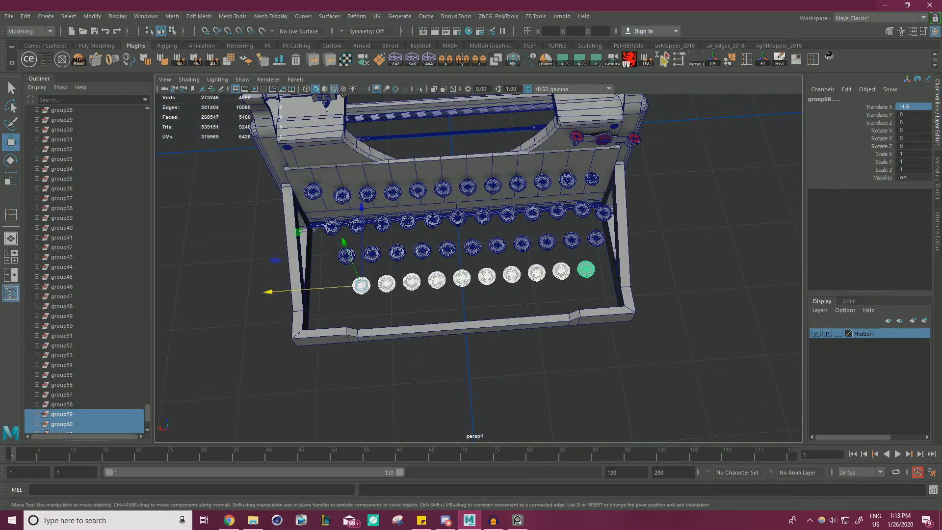
Step: Examine the bottom row's end keys on the enlarged Old Underwood scan from above and from the side, and return to Maya
key(alt+Tab)
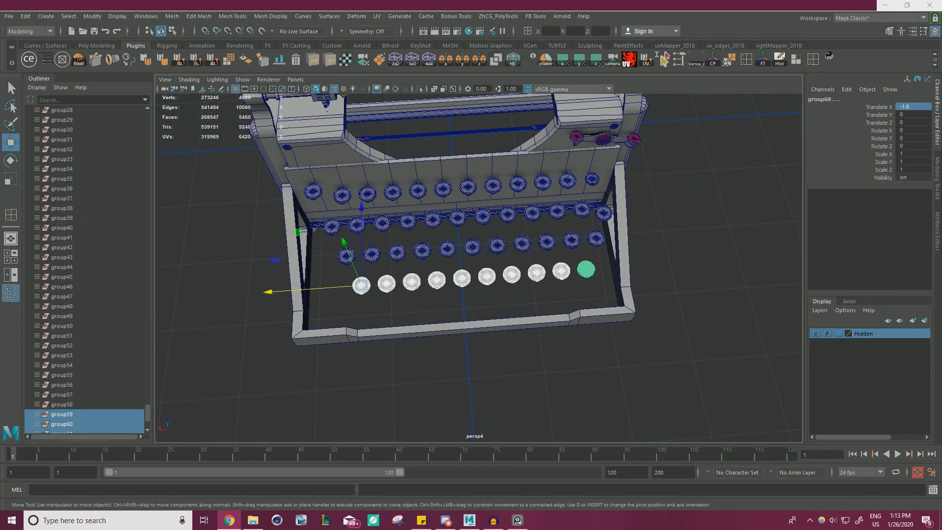
drag(941, 246, 565, 2)
mouse_move(468, 275)
mouse_down()
mouse_move(602, 201)
mouse_move(380, 300)
mouse_move(340, 396)
mouse_up()
right_drag(442, 343, 162, 344)
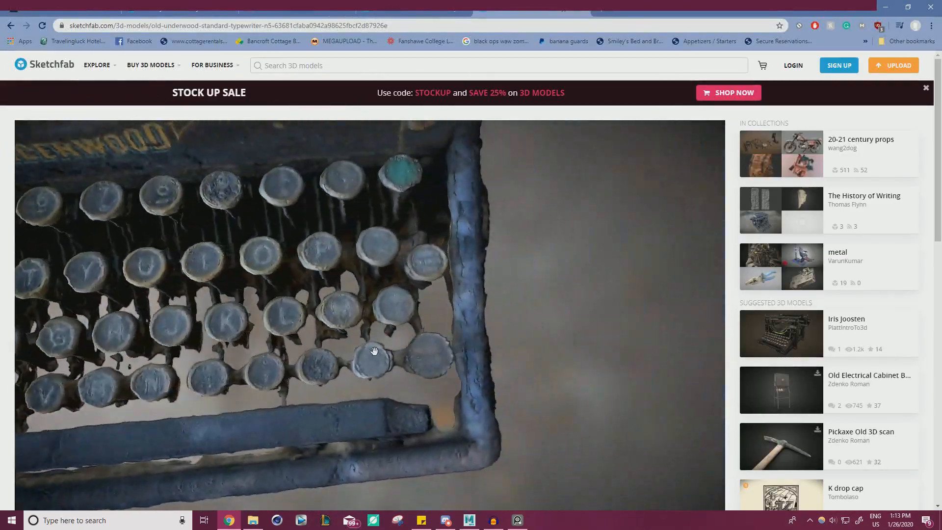
scroll(326, 358, down, 3)
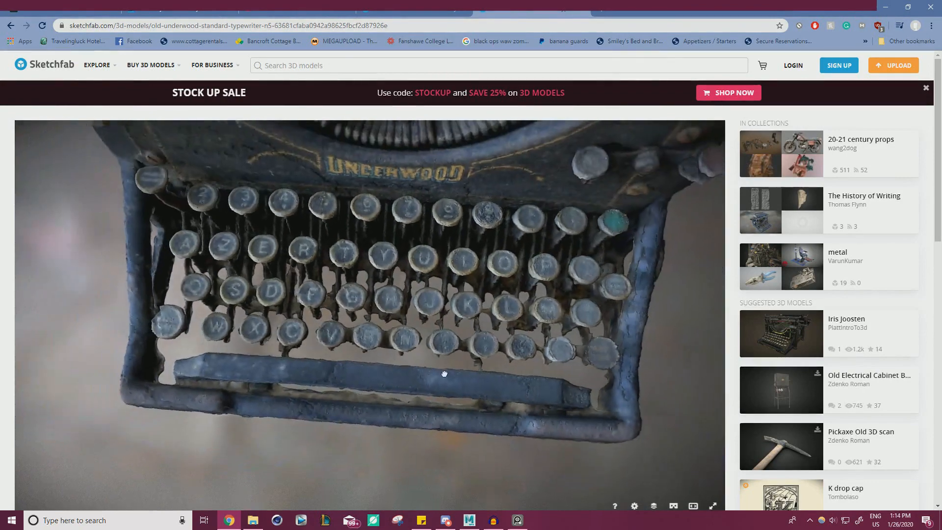
key(alt+Tab)
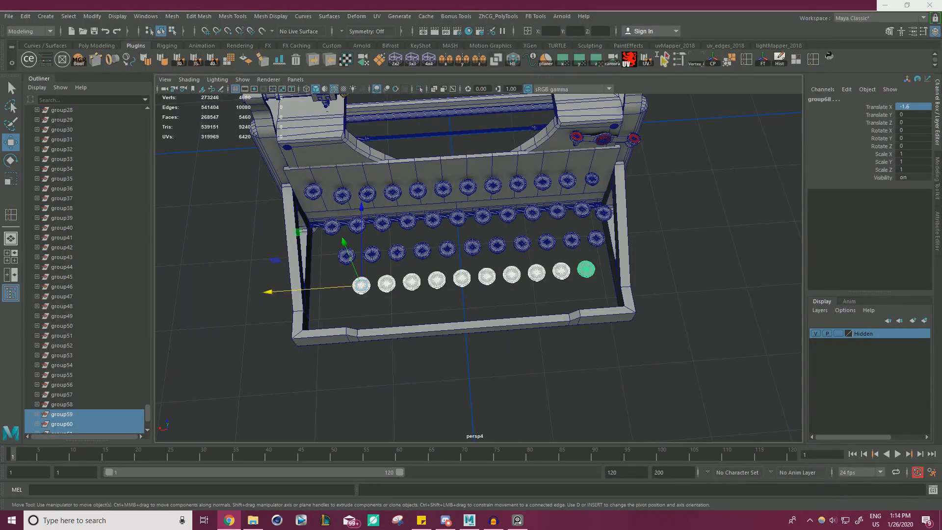
key(alt+Tab)
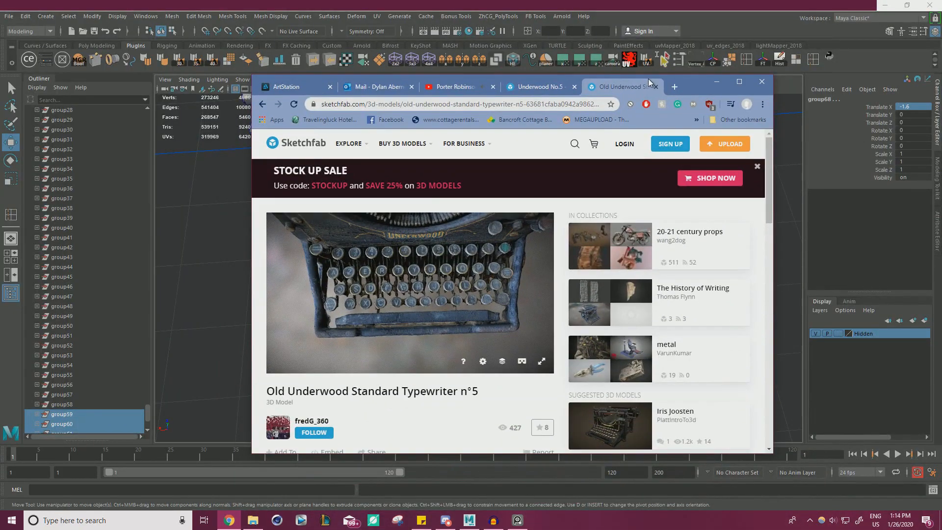
drag(649, 79, 654, 83)
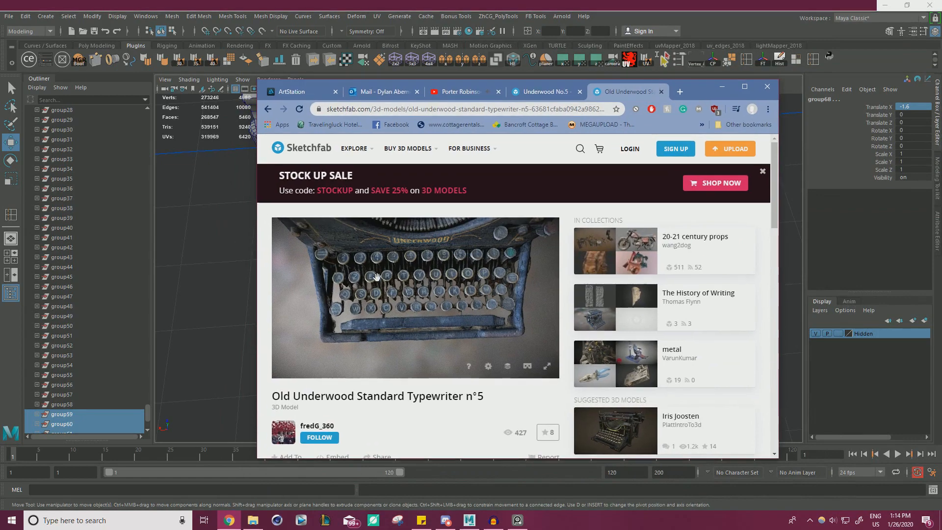
mouse_move(457, 275)
mouse_down()
mouse_move(454, 224)
mouse_move(328, 219)
mouse_up()
drag(408, 297, 546, 296)
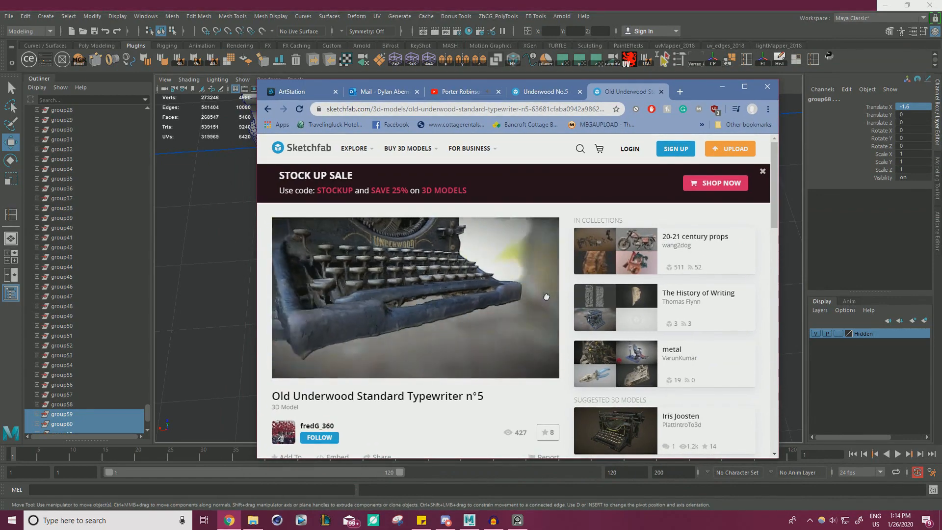
click(721, 86)
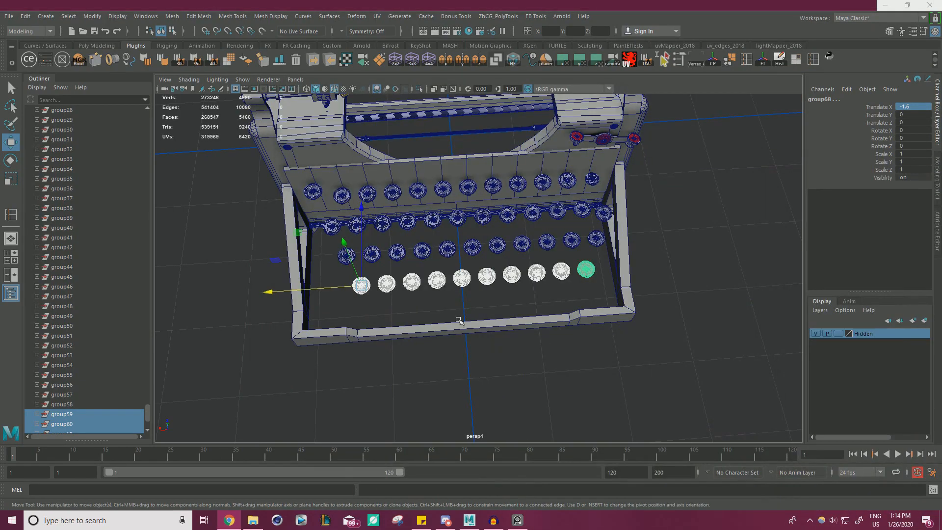
Step: Duplicate the fourth row's first key, group59, and move the copy outward to about Translate X 2.442
alt+right_drag(592, 281, 573, 299)
alt+middle_drag(573, 299, 626, 287)
alt+drag(436, 289, 319, 271)
click(90, 412)
key(ctrl+d)
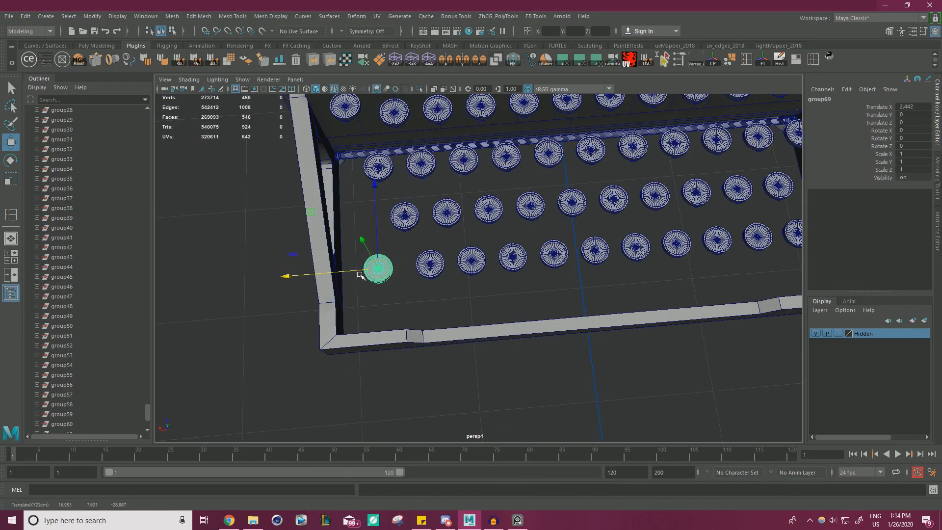
Step: Snap the copied key's pivot to the center vertex of its underside
key(r)
alt+drag(402, 270, 417, 182)
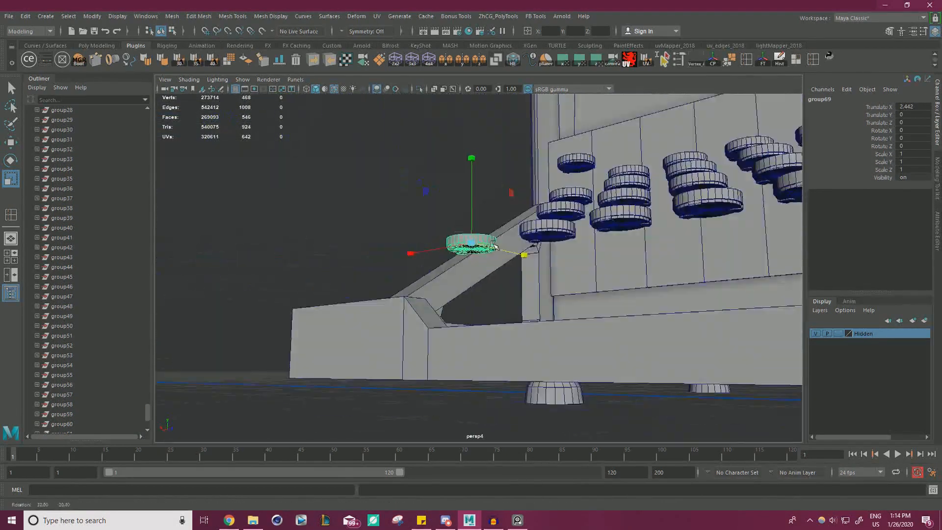
alt+right_drag(486, 230, 628, 250)
key(d)
key(v)
drag(460, 205, 461, 222)
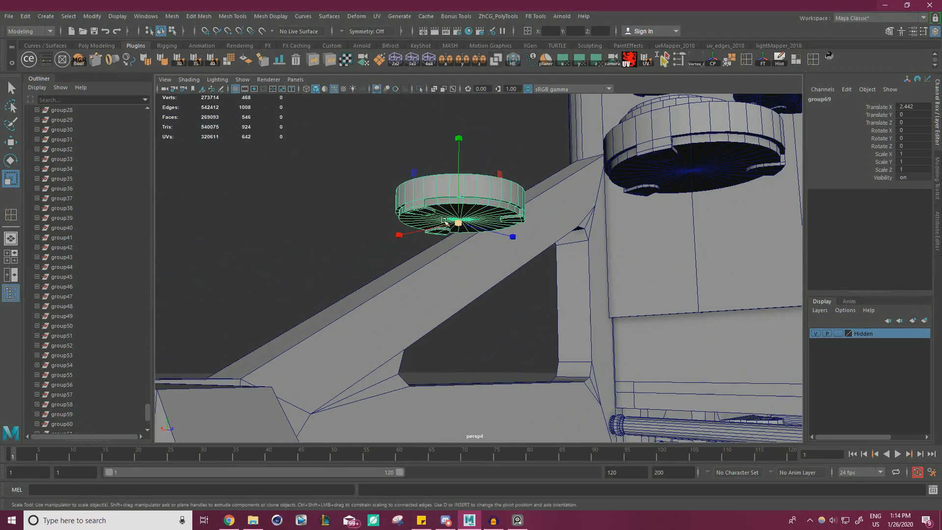
alt+right_drag(515, 236, 554, 240)
key(d)
key(v)
drag(451, 215, 453, 198)
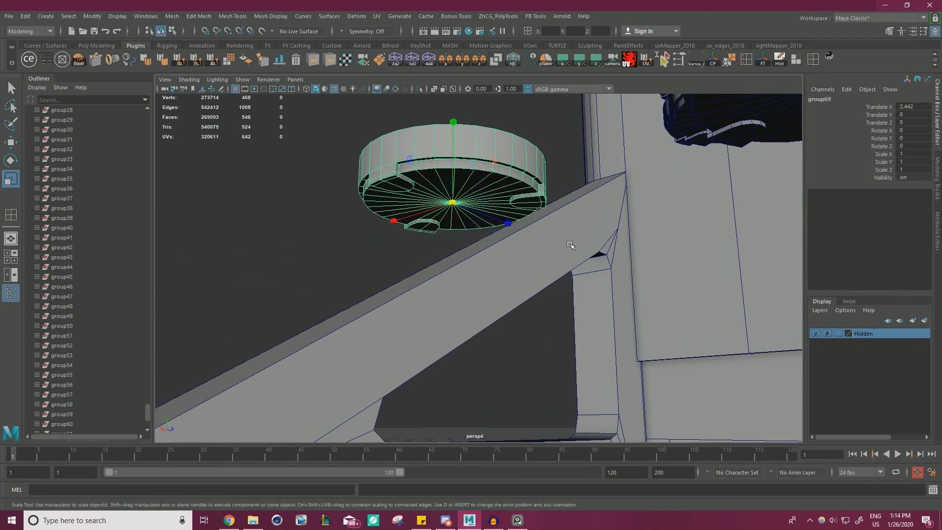
alt+drag(572, 244, 435, 282)
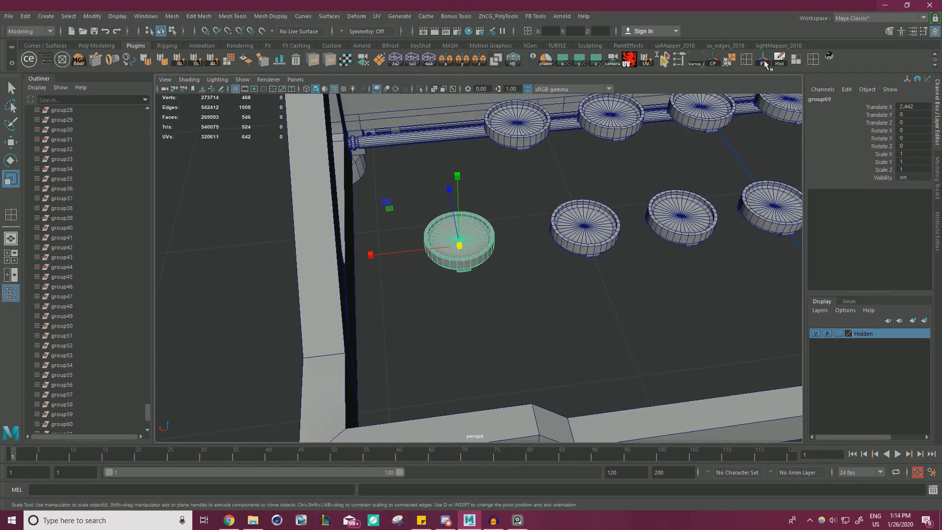
Step: Freeze the copied key's transformations and enlarge it uniformly to a scale of 1.5 on X, Y and Z
mouse_move(460, 245)
mouse_down()
mouse_move(497, 241)
mouse_move(579, 263)
mouse_move(474, 257)
mouse_up()
click(229, 520)
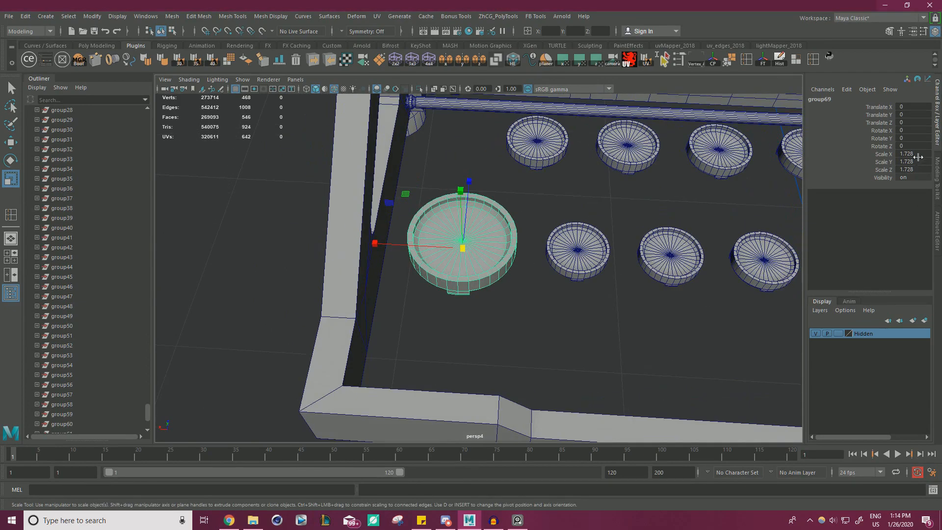
drag(918, 156, 922, 168)
text(1.5)
key(Return)
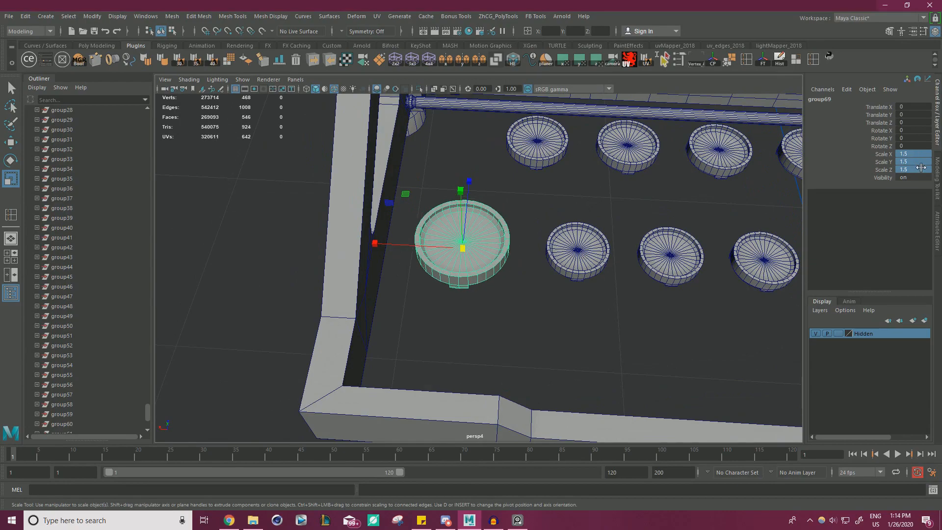
Step: Move the enlarged bottom-row end key, group69, outward and snap it along X to line up with the top row's first key
alt+right_drag(513, 219, 441, 220)
alt+drag(442, 221, 475, 248)
mouse_move(476, 248)
alt+right_down()
mouse_move(416, 226)
mouse_move(467, 240)
alt+right_up()
key(w)
alt+drag(540, 265, 515, 267)
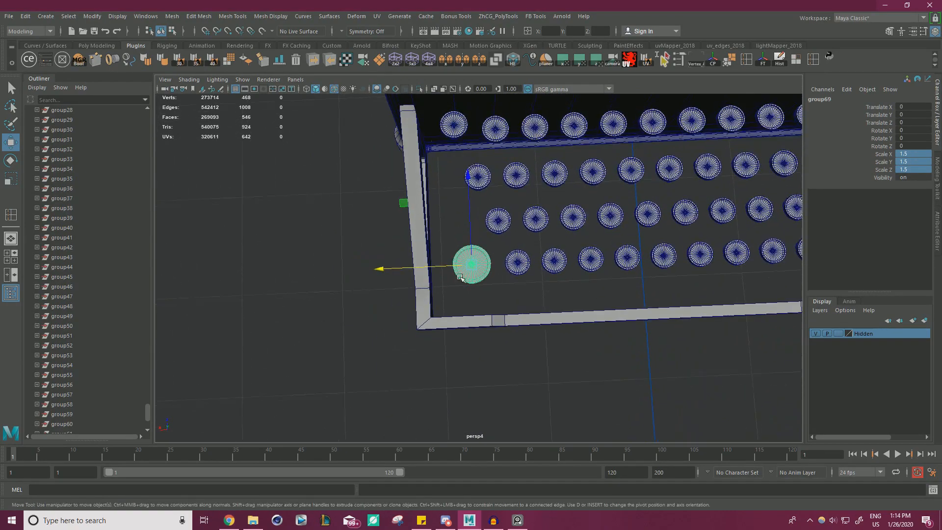
drag(422, 268, 410, 266)
key(v)
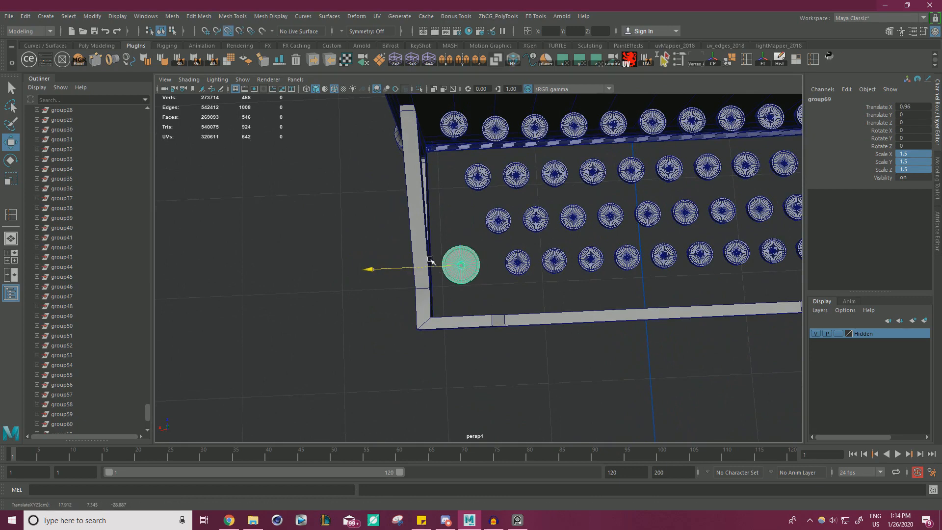
middle_drag(430, 260, 453, 125)
click(355, 232)
Step: Center the pivot of the fourth row's opposite end key, group68, and freeze its transformations
alt+drag(355, 231, 456, 265)
alt+right_drag(456, 265, 426, 265)
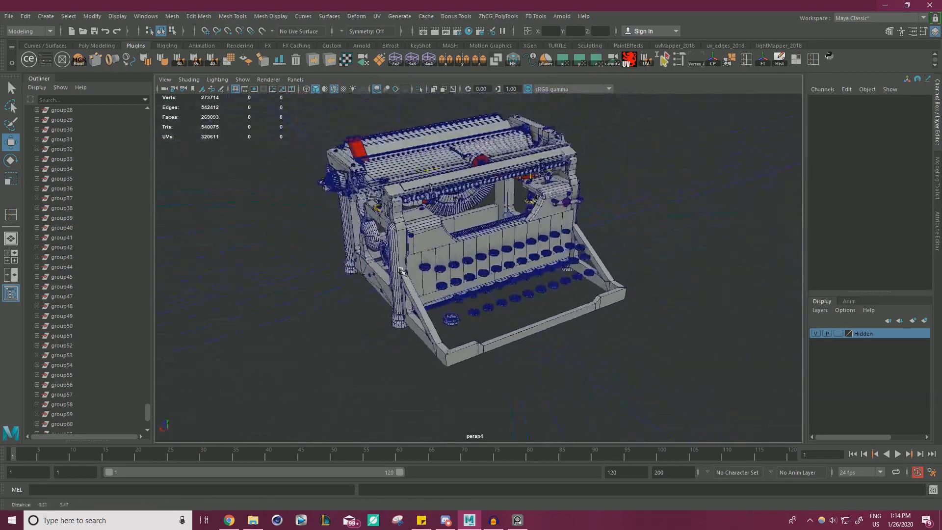
mouse_move(427, 265)
alt+mouse_down()
mouse_move(486, 250)
mouse_move(434, 274)
alt+mouse_up()
alt+right_drag(433, 274, 599, 332)
click(553, 301)
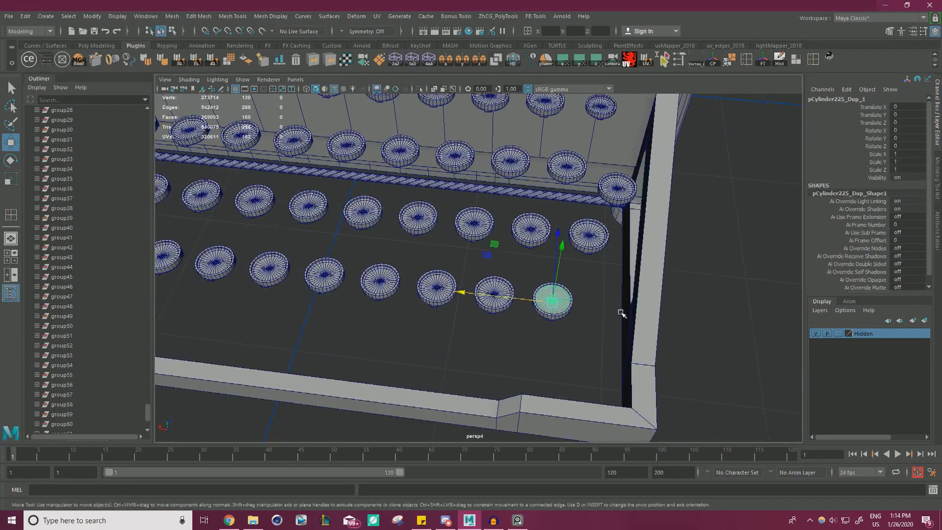
alt+middle_drag(623, 313, 547, 297)
alt+drag(547, 297, 554, 314)
alt+right_drag(479, 326, 498, 335)
key(Up)
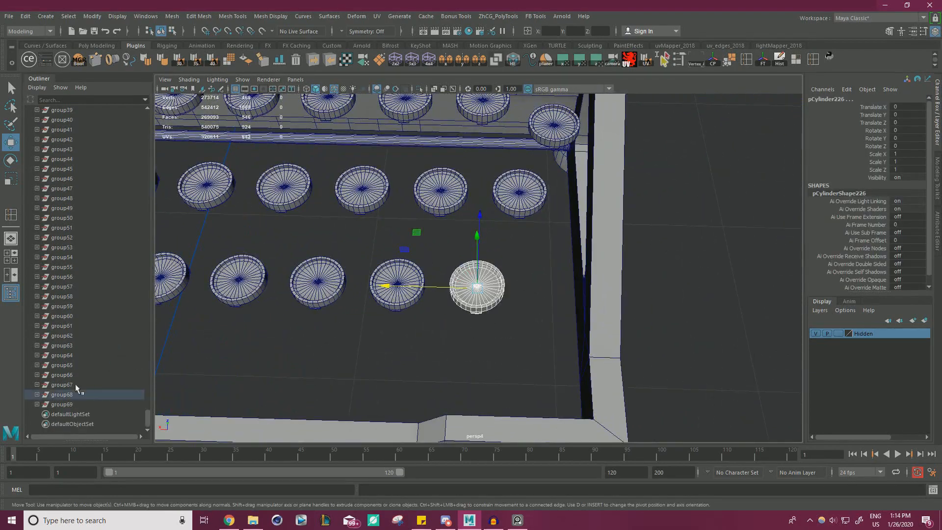
click(711, 60)
click(762, 63)
Step: Duplicate the fourth row's last key, group68, in place
alt+right_drag(504, 296, 509, 324)
alt+middle_drag(509, 324, 490, 301)
alt+right_drag(446, 323, 466, 332)
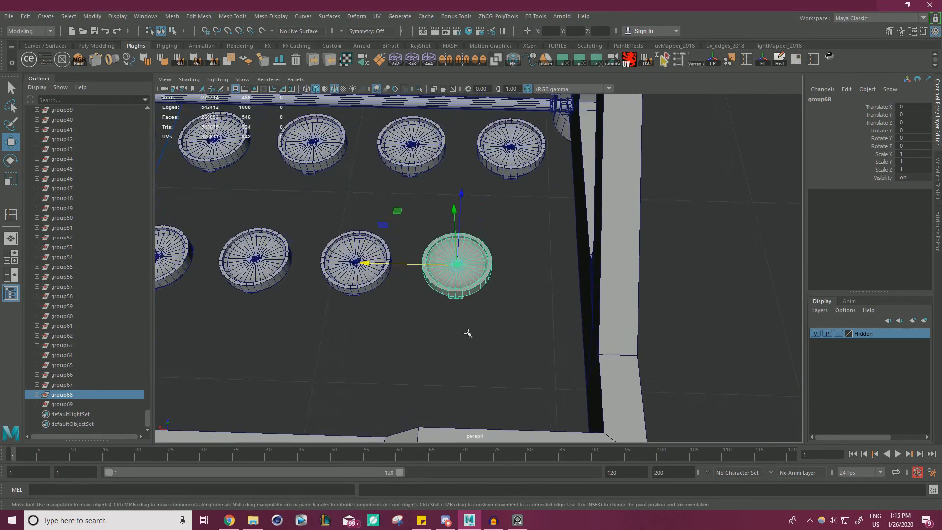
key(ctrl+d)
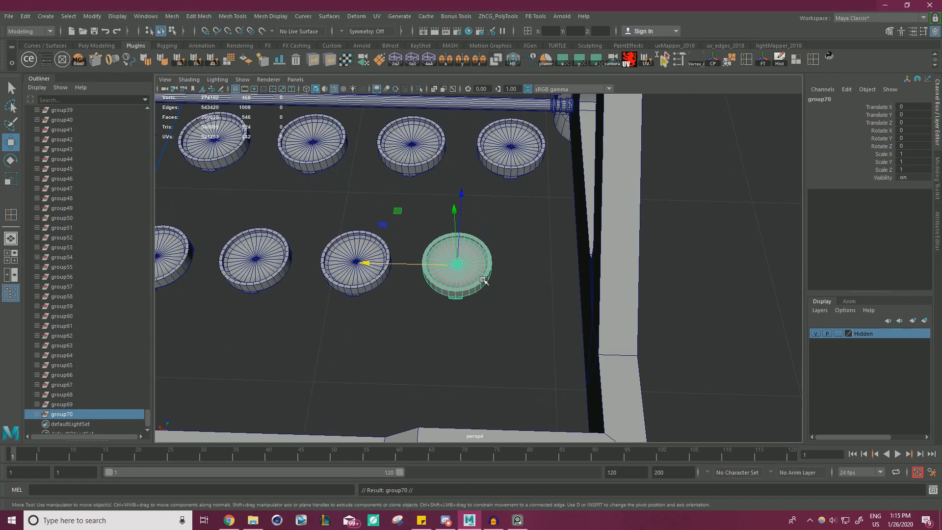
Step: Try to move the copied key outward to about Translate X -3.076 and edit its pivot from below
scroll(483, 280, down, 5)
drag(375, 324, 428, 327)
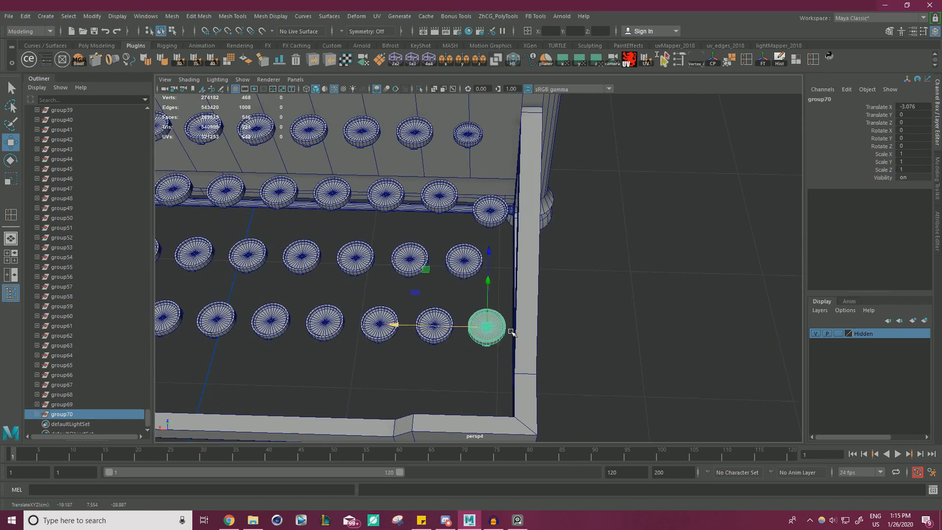
alt+drag(511, 332, 510, 235)
alt+right_drag(510, 235, 635, 305)
alt+drag(635, 305, 554, 278)
alt+right_drag(554, 278, 605, 295)
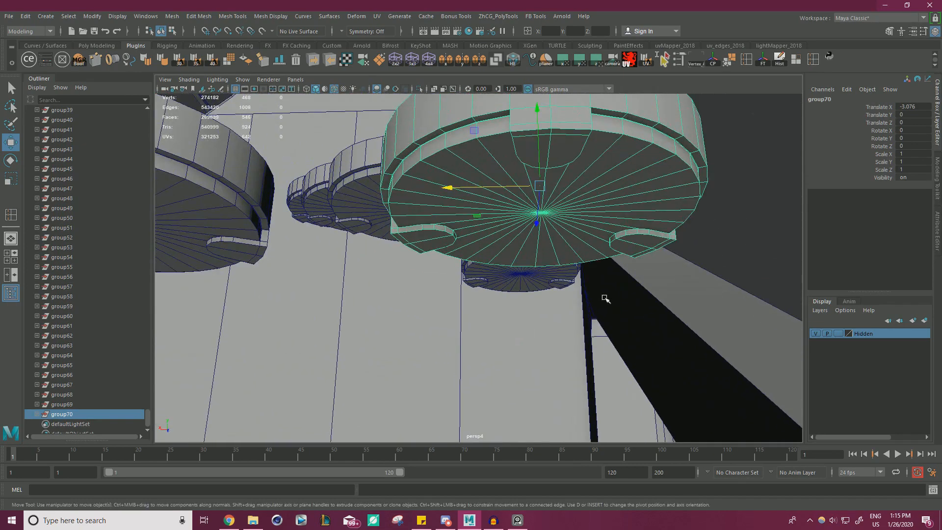
key(d)
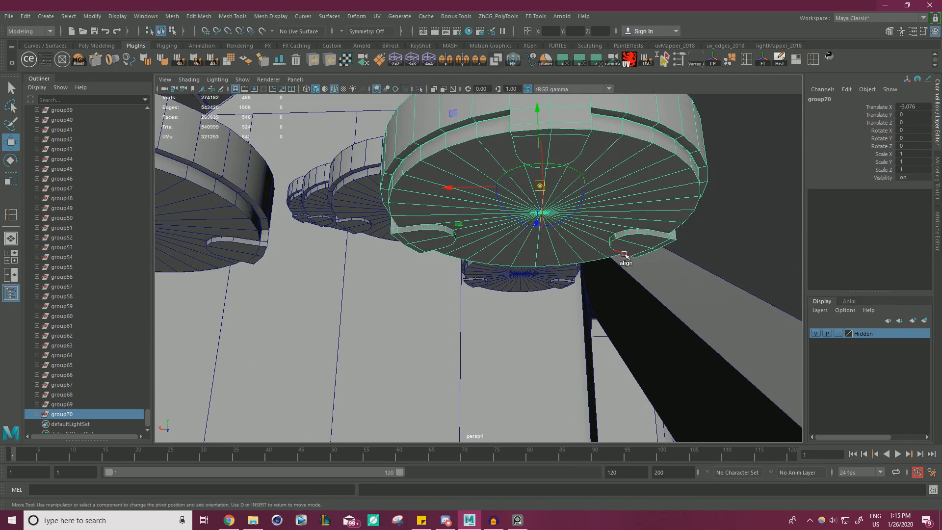
alt+right_drag(624, 256, 493, 206)
alt+drag(493, 206, 538, 346)
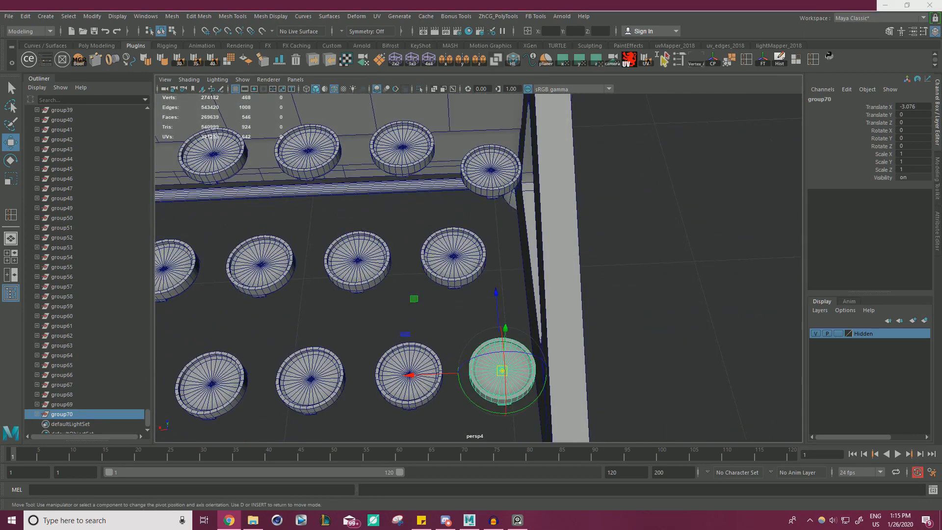
Step: Examine the bottom row's last key on the enlarged Old Underwood scan in the browser, and return to Maya
drag(941, 27, 532, 27)
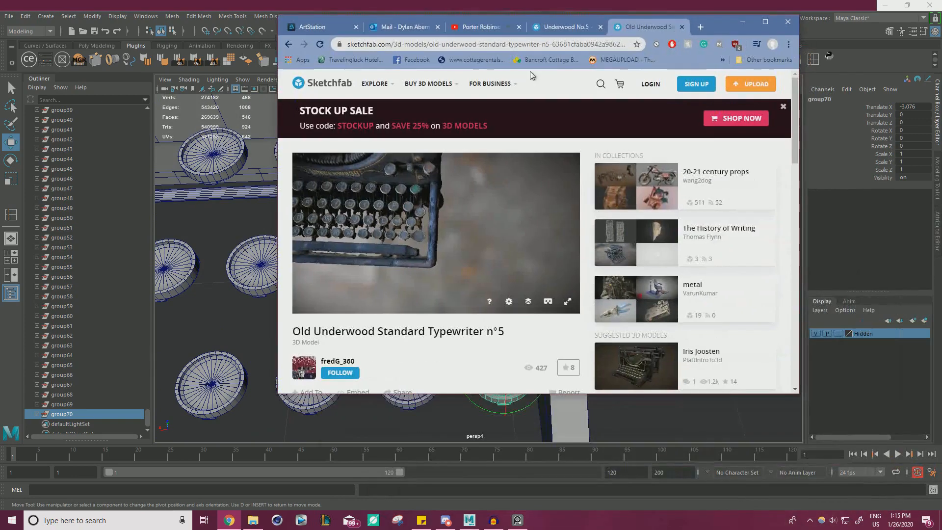
click(764, 25)
mouse_move(380, 283)
mouse_down()
mouse_move(378, 295)
mouse_move(446, 275)
mouse_up()
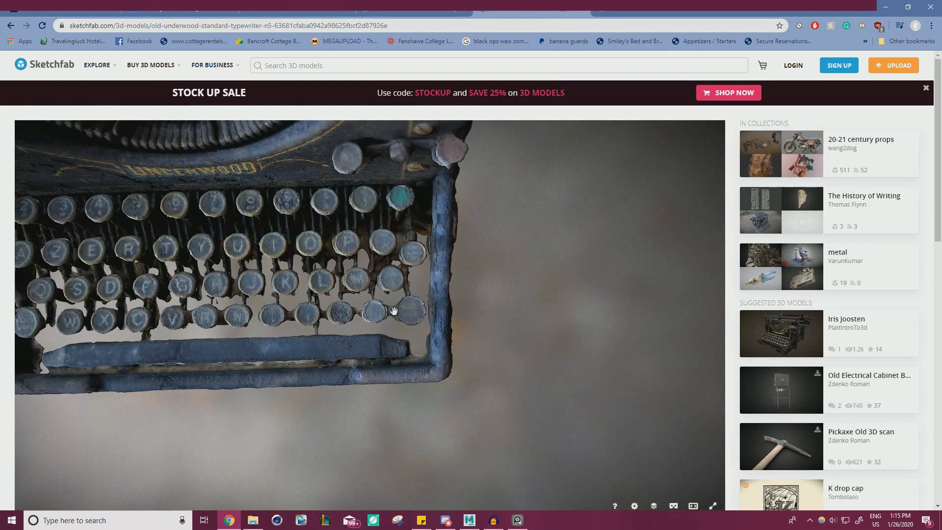
drag(687, 7, 941, 235)
Step: Undo the copied key's outward move, and try a vertex-snapped move toward the neighboring key before undoing it too
alt+middle_drag(384, 297, 437, 211)
key(ctrl+z)
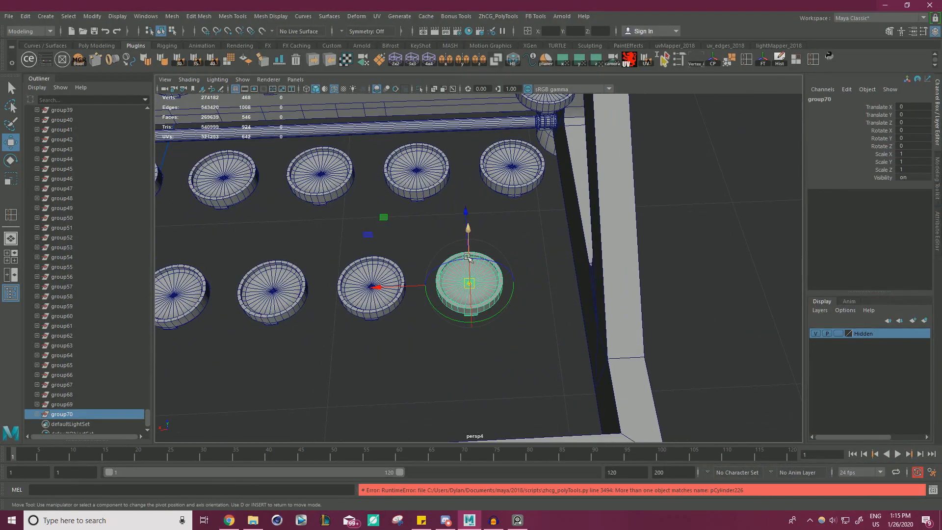
key(d)
key(v)
drag(469, 285, 385, 285)
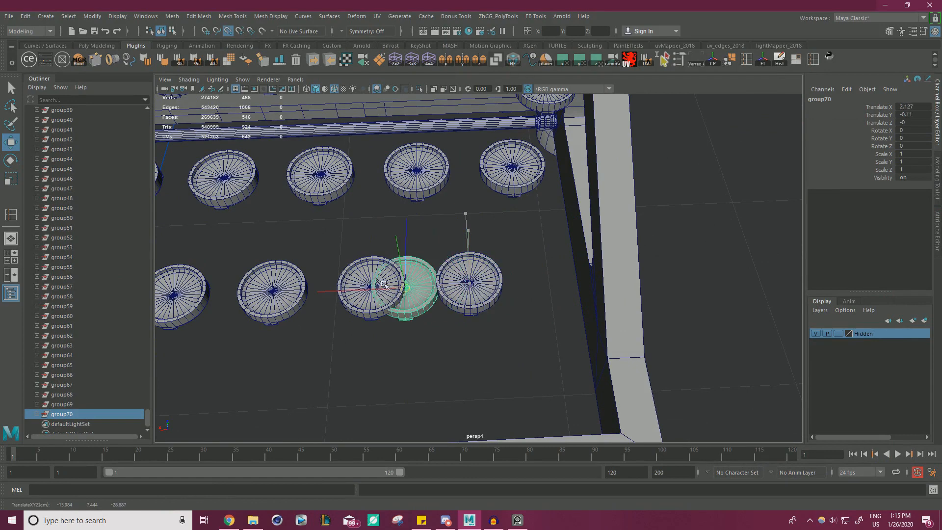
key(ctrl+z)
Step: Move the copied key, group70, outward to about Translate X -3.225
key(d)
key(v)
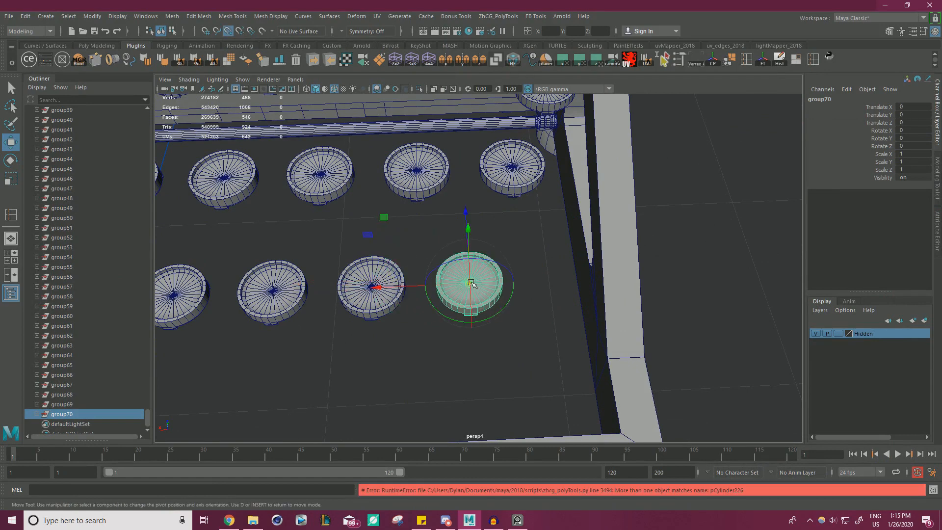
drag(471, 283, 617, 332)
Step: Snap the pivot of group70 to the center vertex of the key's underside
key(d)
key(v)
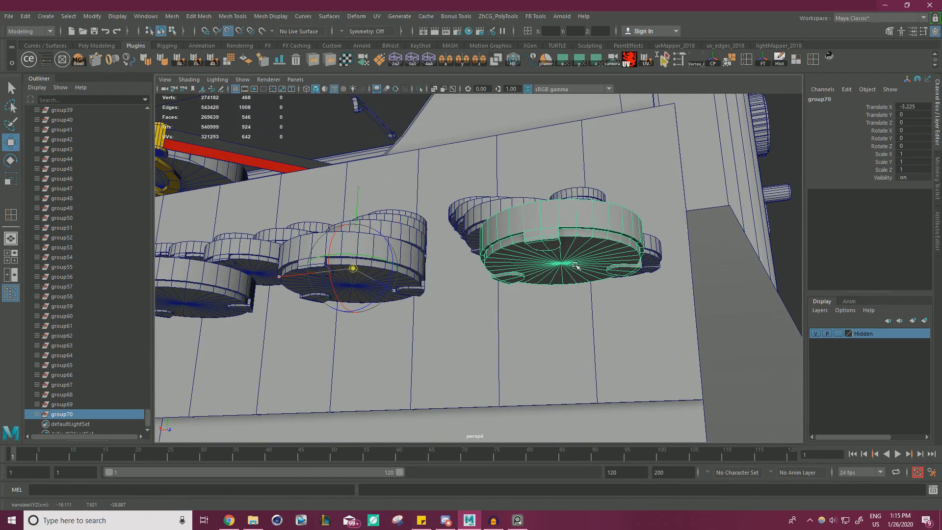
middle_drag(575, 265, 564, 265)
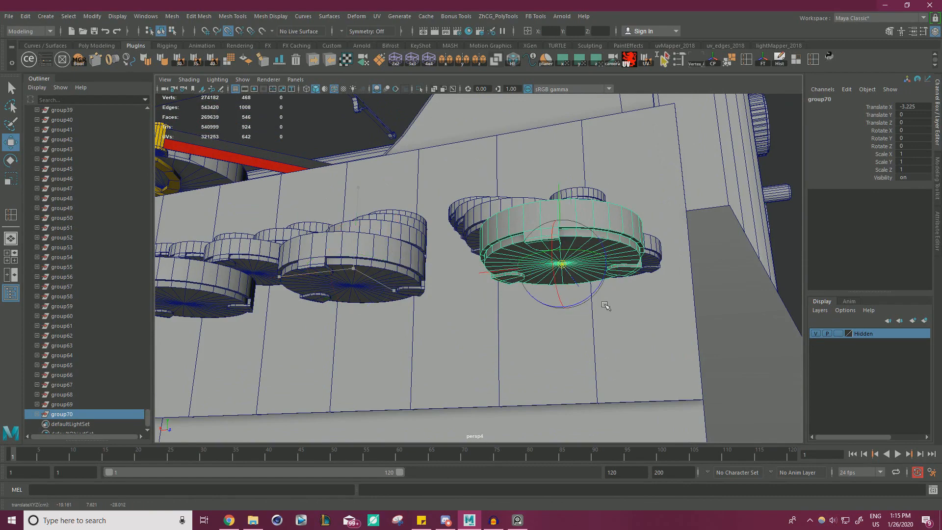
alt+drag(580, 315, 526, 361)
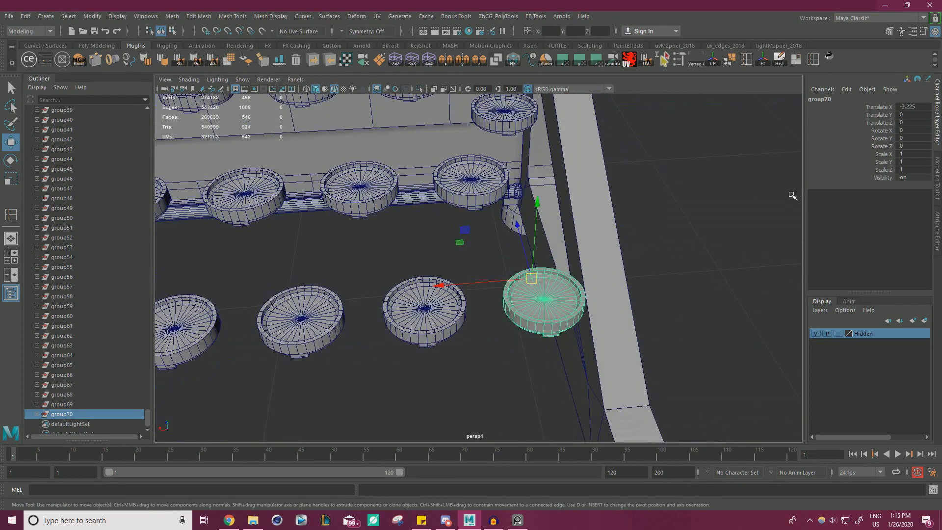
alt+drag(564, 286, 667, 306)
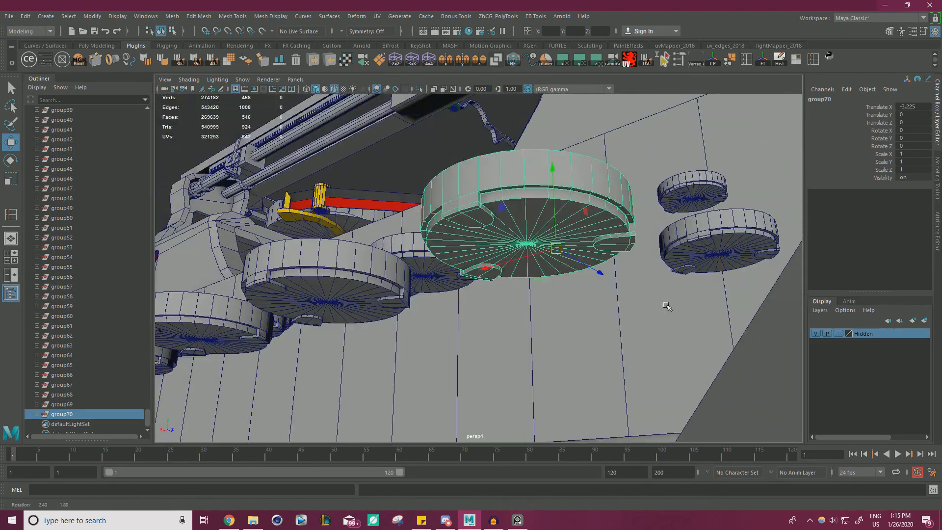
key(d)
key(v)
middle_drag(558, 249, 528, 245)
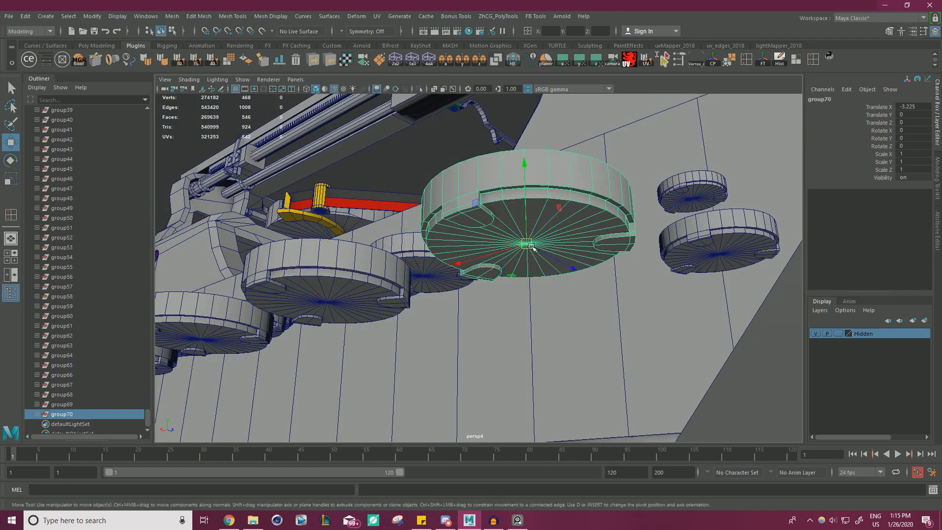
Step: Freeze the transformations of group70 and scale it uniformly to 1.25 on X, Y and Z
alt+drag(593, 272, 562, 290)
click(761, 64)
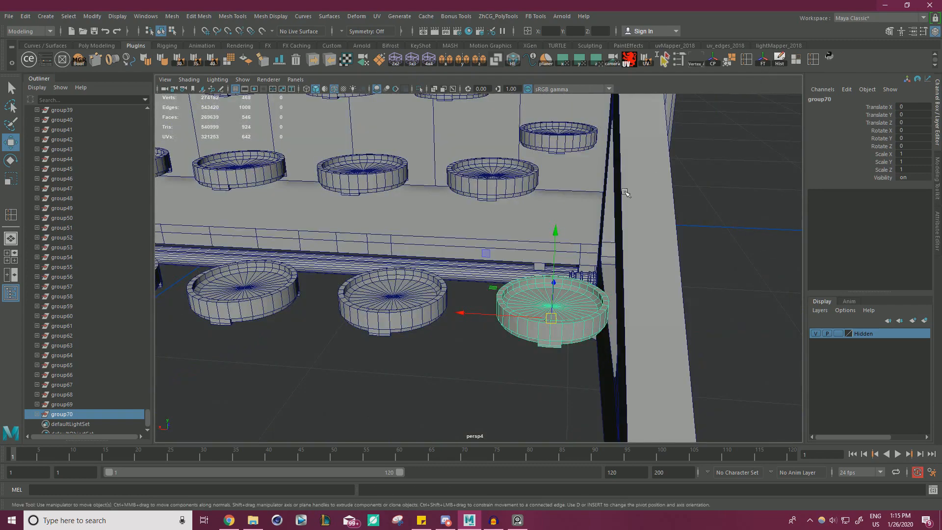
alt+right_drag(625, 193, 446, 234)
drag(924, 154, 916, 167)
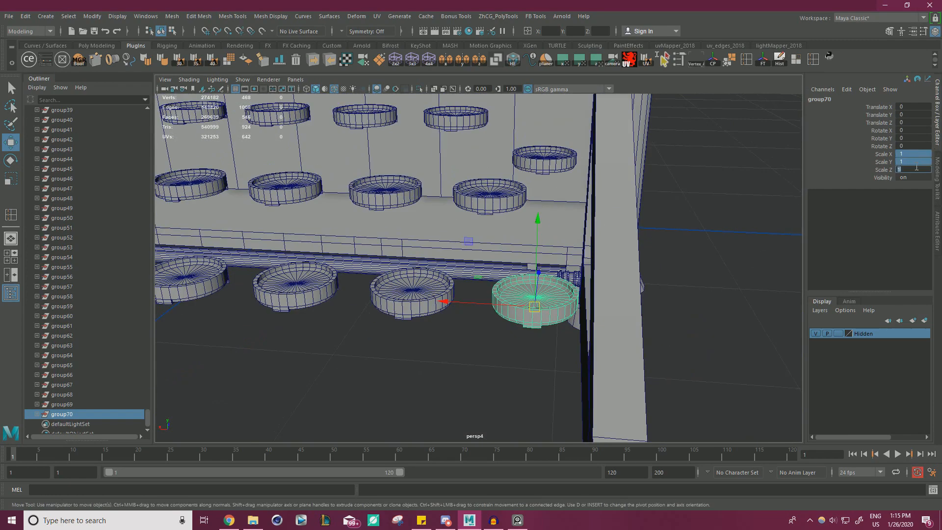
text(1.25)
key(Return)
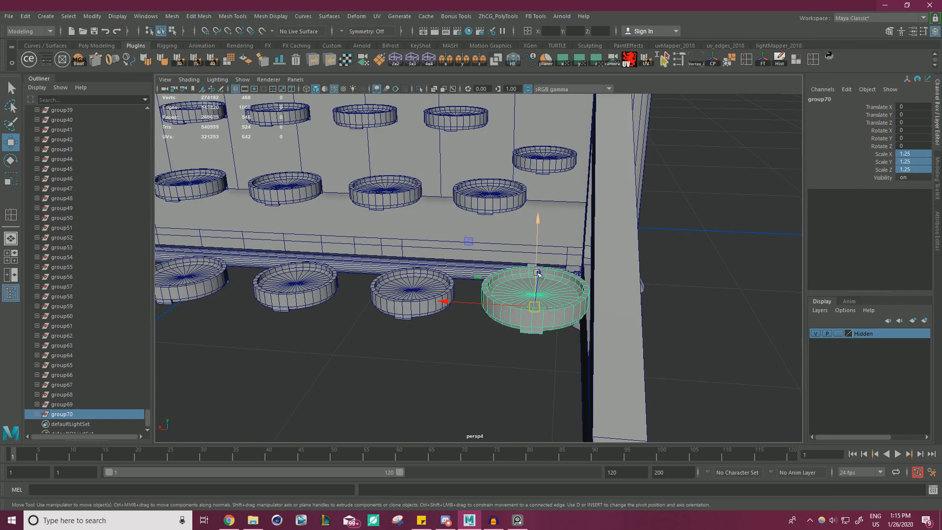
Step: Flatten the enlarged end key, group70, by reducing its Scale Y to about 1.049
alt+drag(491, 215, 515, 239)
key(r)
drag(534, 196, 532, 253)
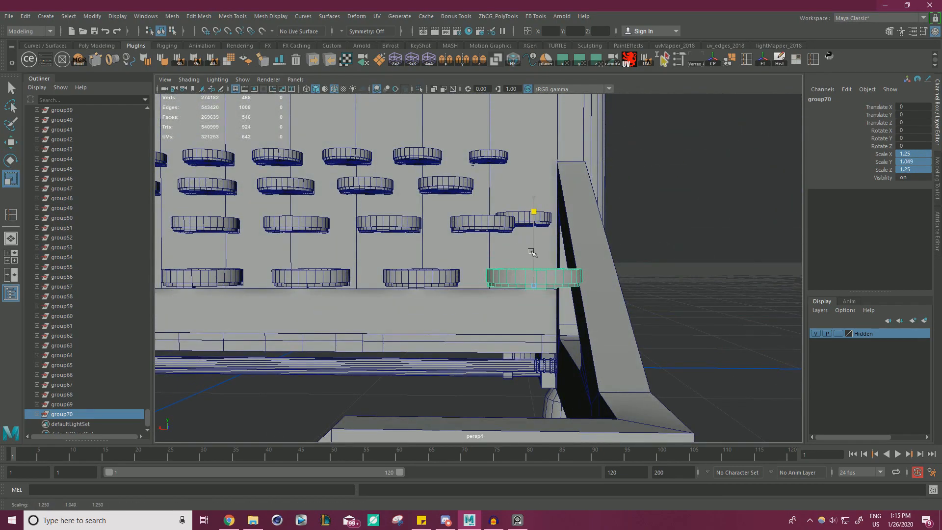
key(w)
Step: Deselect the key and turn off the wireframe overlay to show the whole keyboard shaded from above
alt+drag(432, 211, 546, 305)
scroll(446, 325, down, 2)
click(446, 326)
scroll(429, 300, down, 4)
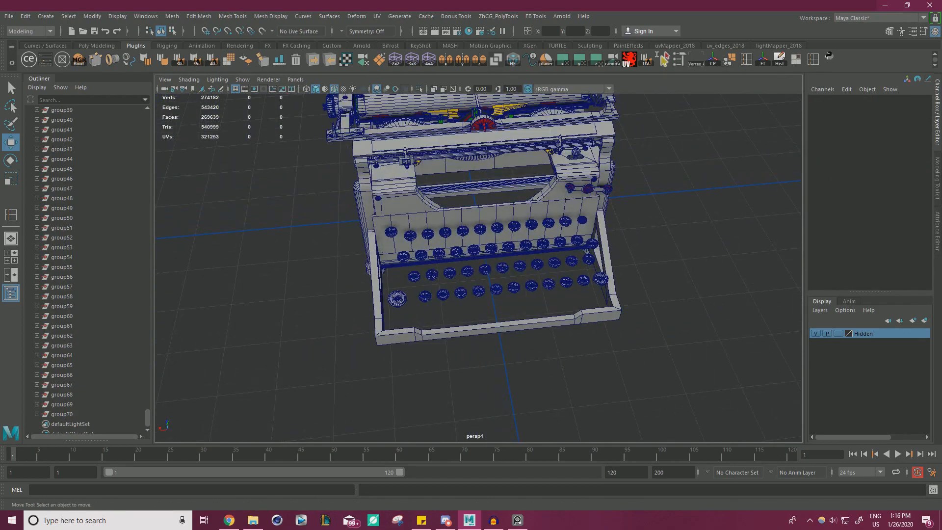
mouse_move(530, 339)
alt+mouse_down()
mouse_move(525, 358)
mouse_move(578, 338)
alt+mouse_up()
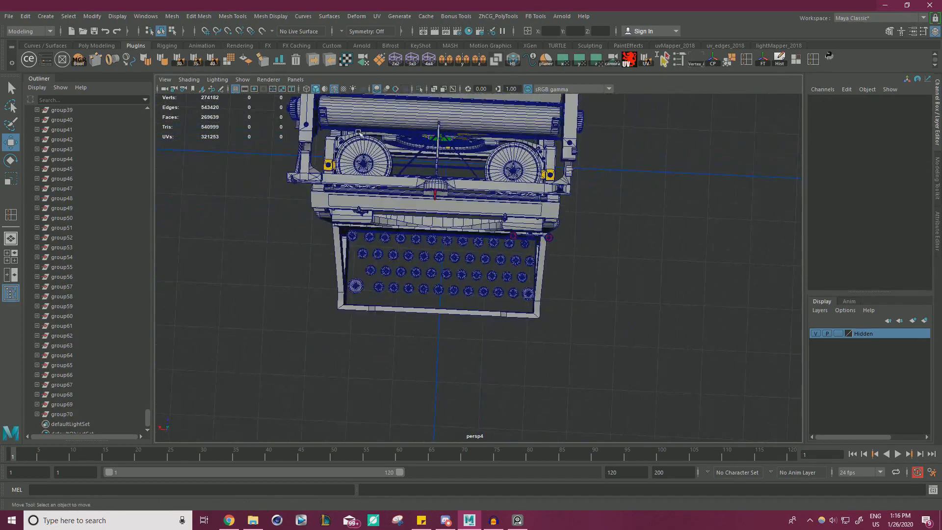
click(333, 93)
mouse_move(402, 206)
alt+mouse_down()
mouse_move(431, 182)
mouse_move(446, 186)
alt+mouse_up()
Step: Compare the modeled key layout from above with the Old Underwood scan in the browser, and return to Maya
mouse_move(941, 132)
mouse_down()
mouse_move(941, 71)
mouse_move(829, 88)
mouse_up()
right_drag(720, 260, 752, 267)
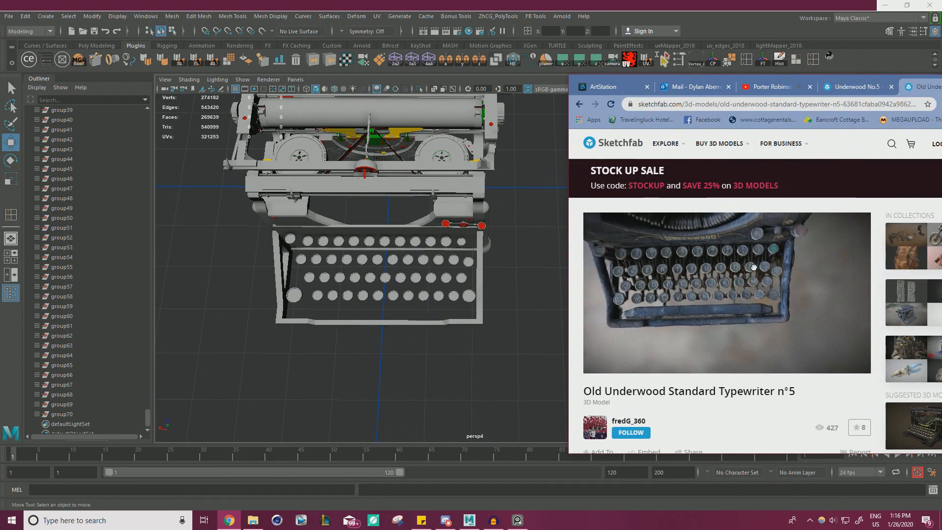
drag(721, 276, 709, 278)
alt+middle_drag(380, 309, 407, 296)
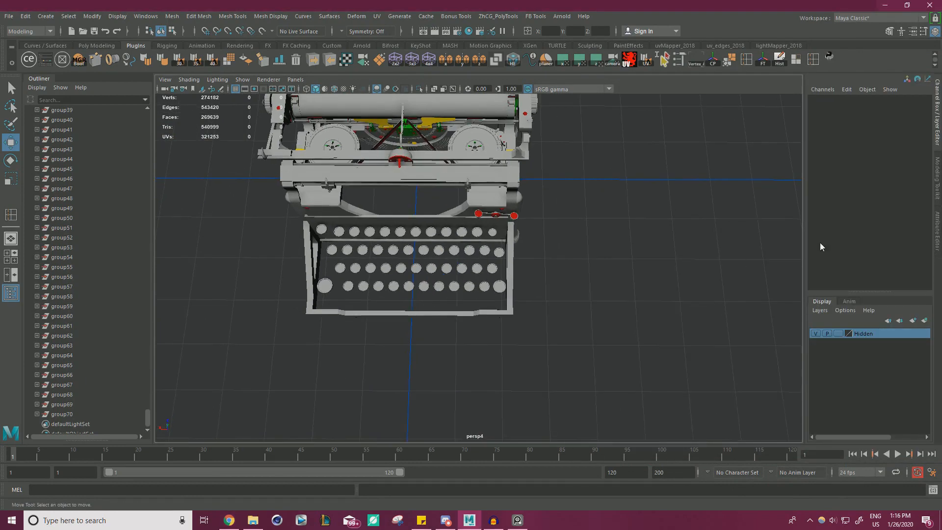
key(alt+Tab)
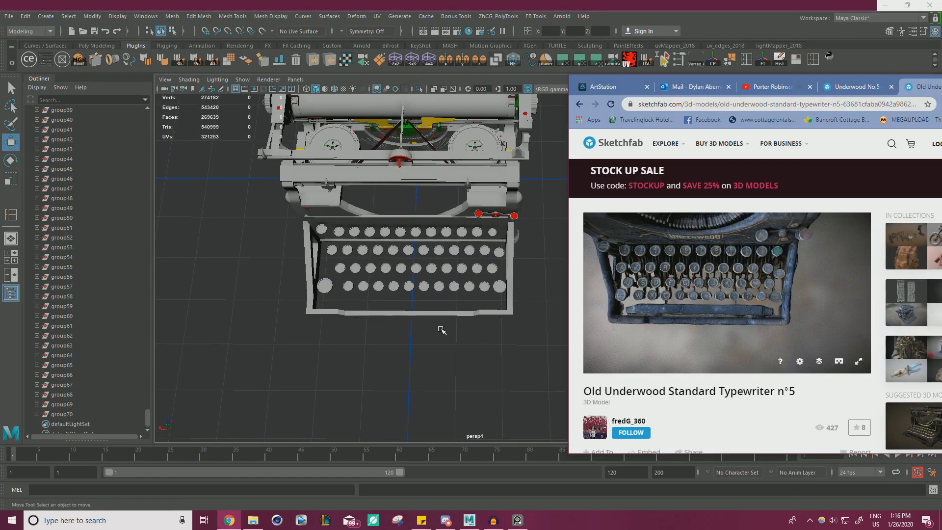
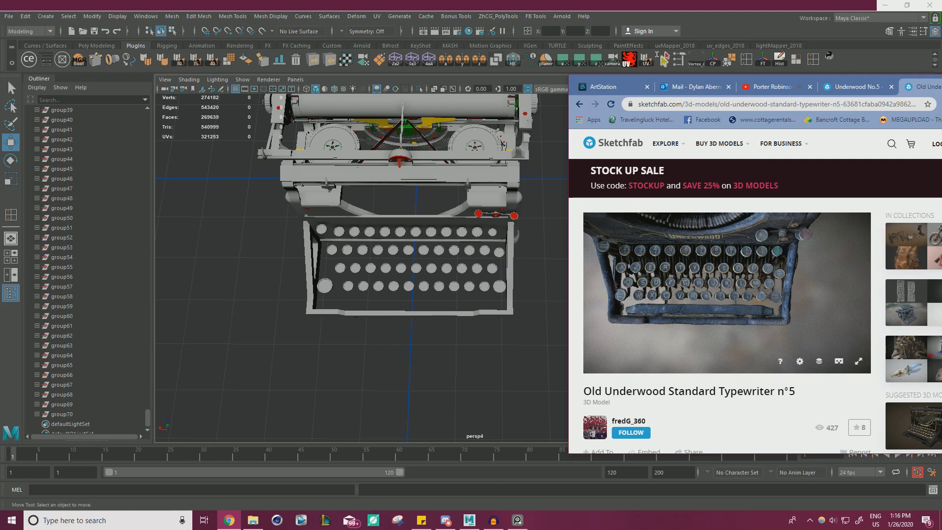
drag(614, 78, 941, 250)
Step: Enlarge the top row's smaller last key, group35, uniformly to a scale of about 0.938
alt+right_drag(496, 203, 651, 353)
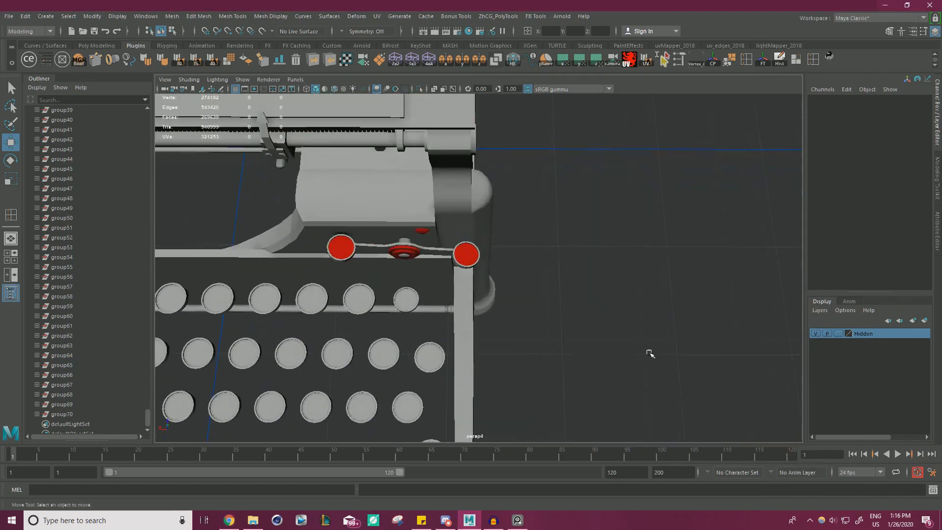
click(405, 298)
key(r)
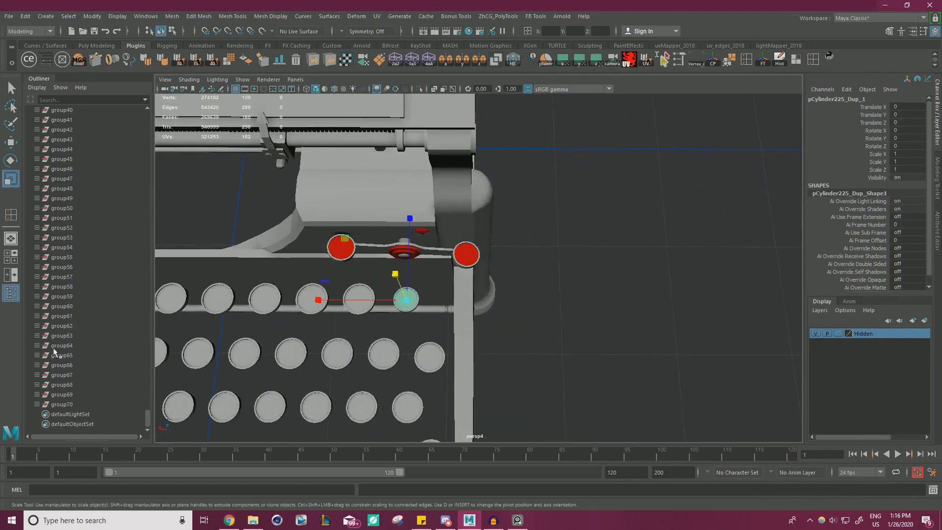
scroll(53, 348, up, 10)
click(54, 375)
alt+drag(343, 363, 345, 271)
alt+right_drag(344, 270, 403, 275)
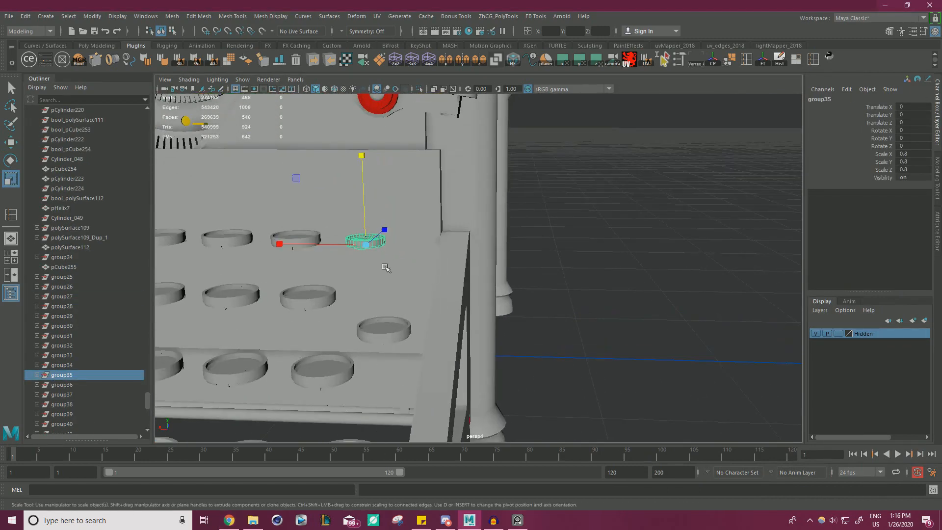
drag(365, 245, 422, 290)
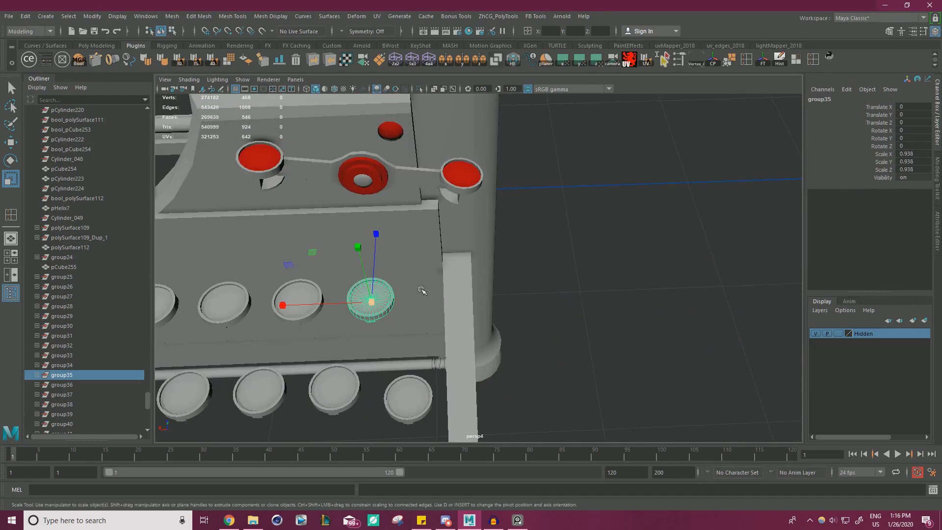
Step: Move the top row's last key, group35, outward along X away from its neighboring key, and deselect it
key(w)
drag(364, 309, 384, 309)
click(547, 325)
alt+right_drag(546, 325, 326, 278)
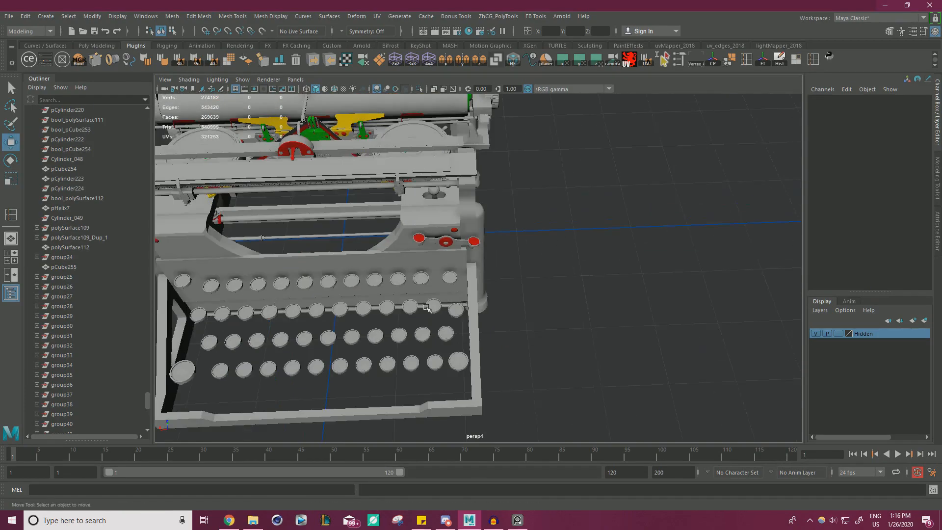
alt+drag(326, 278, 358, 341)
alt+middle_drag(357, 341, 490, 302)
alt+right_drag(490, 303, 539, 298)
alt+drag(539, 297, 404, 325)
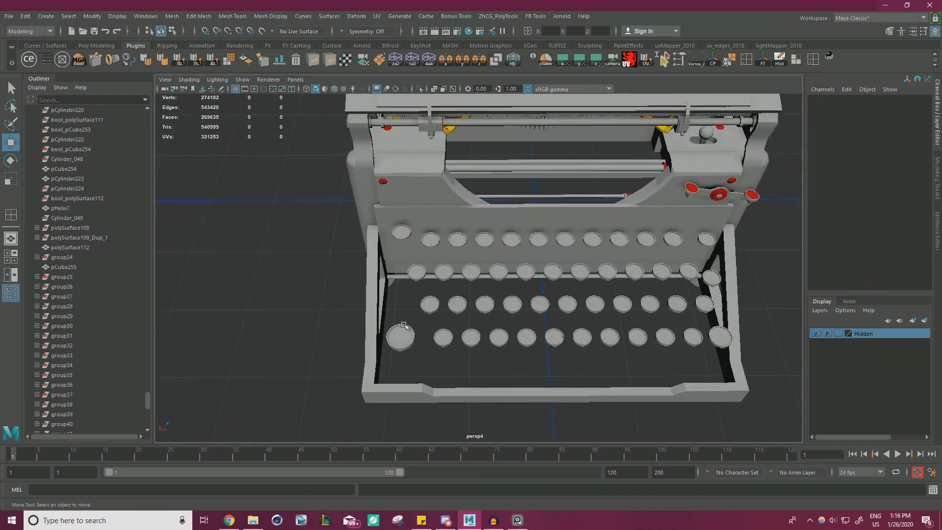
Step: Select all the key groups from group24 to group70, leaving out the back panel pCube255
alt+drag(398, 285, 436, 235)
click(435, 234)
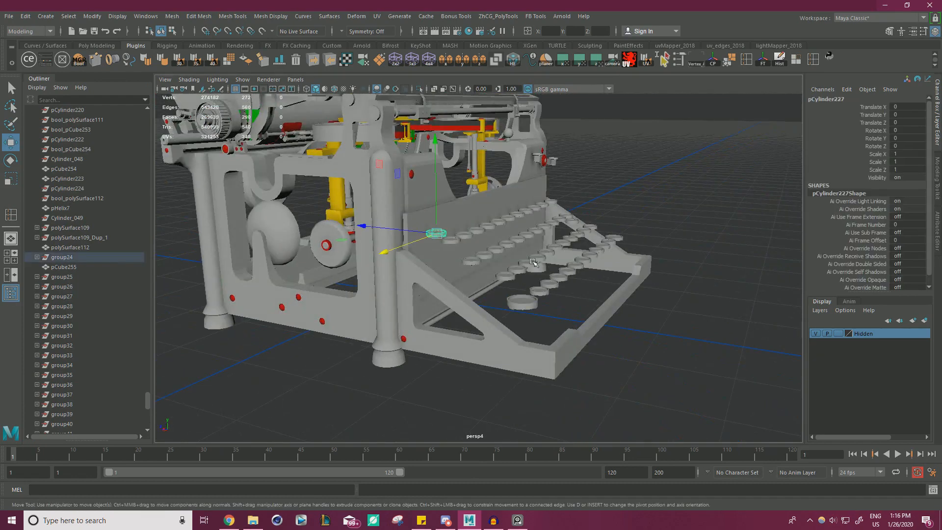
click(64, 268)
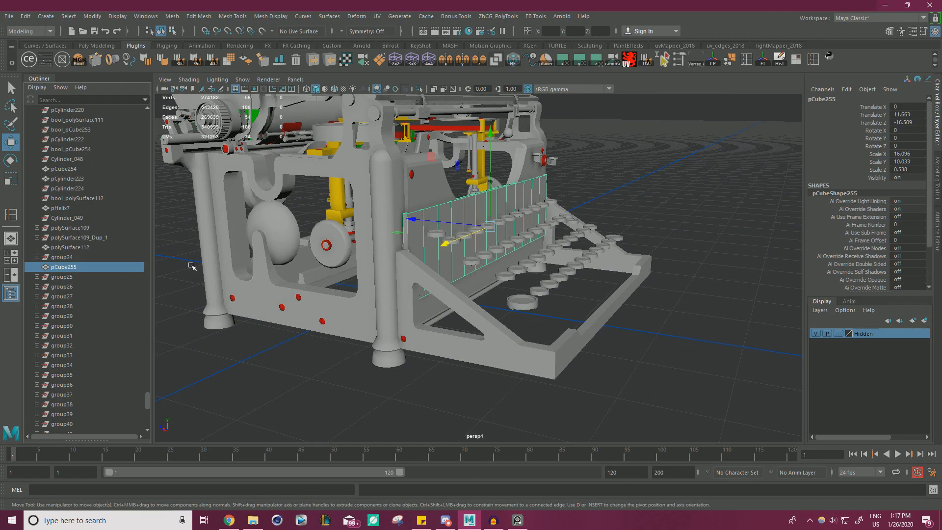
click(64, 258)
scroll(80, 294, down, 10)
shift+click(62, 404)
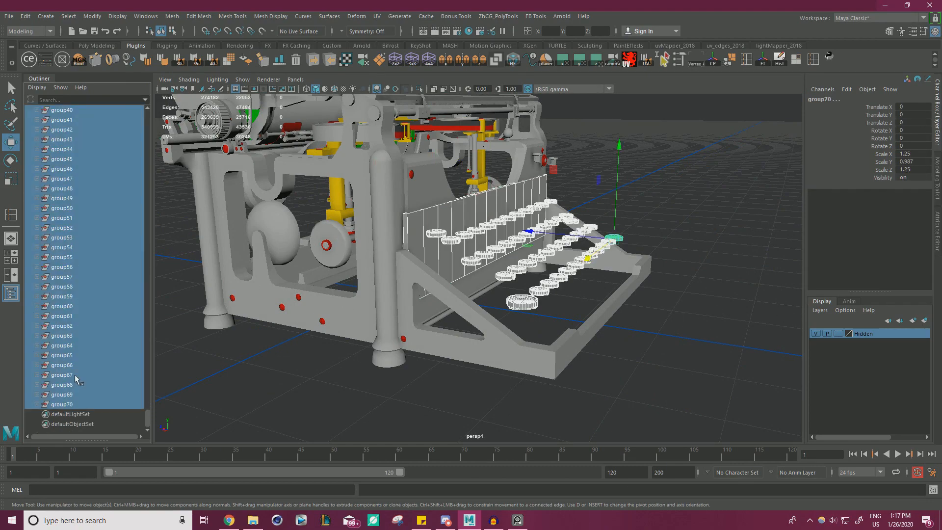
scroll(75, 375, up, 10)
ctrl+click(63, 267)
Step: Freeze the selected keys' transformations and thicken them vertically to a Scale Y of about 1.453
alt+drag(477, 280, 523, 265)
alt+right_drag(523, 265, 553, 229)
key(r)
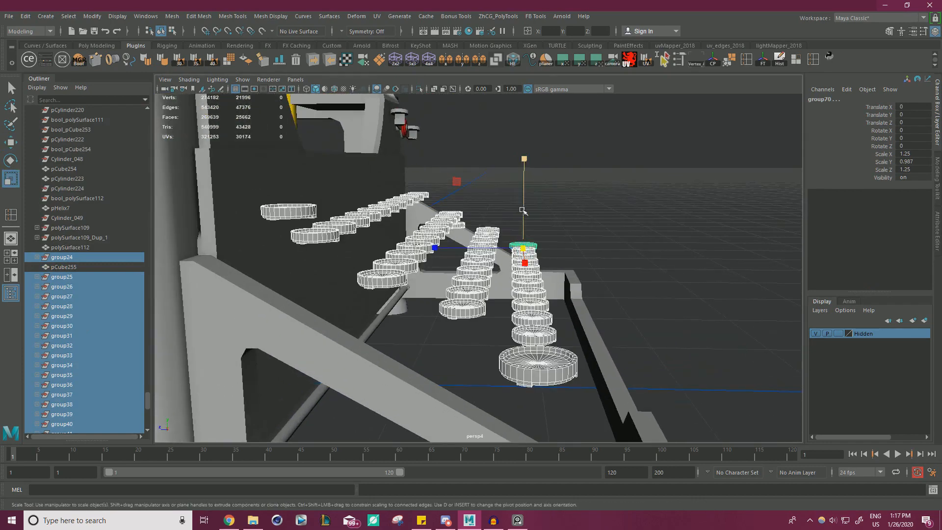
drag(526, 213, 529, 201)
key(ctrl+z)
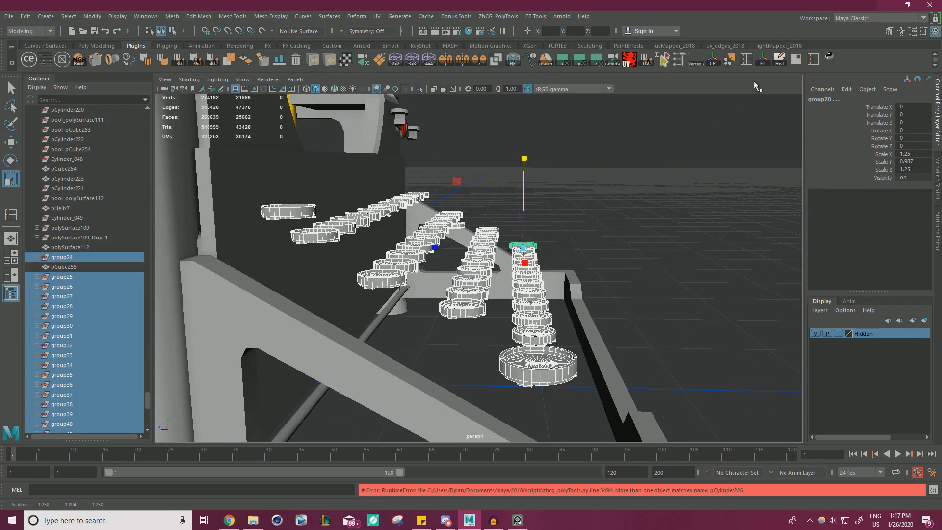
click(762, 59)
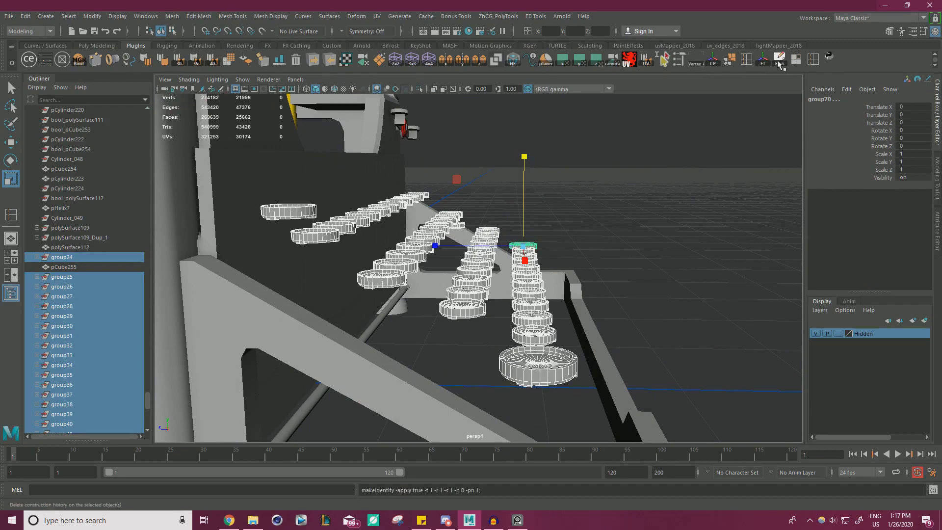
alt+drag(576, 207, 744, 133)
drag(566, 216, 593, 177)
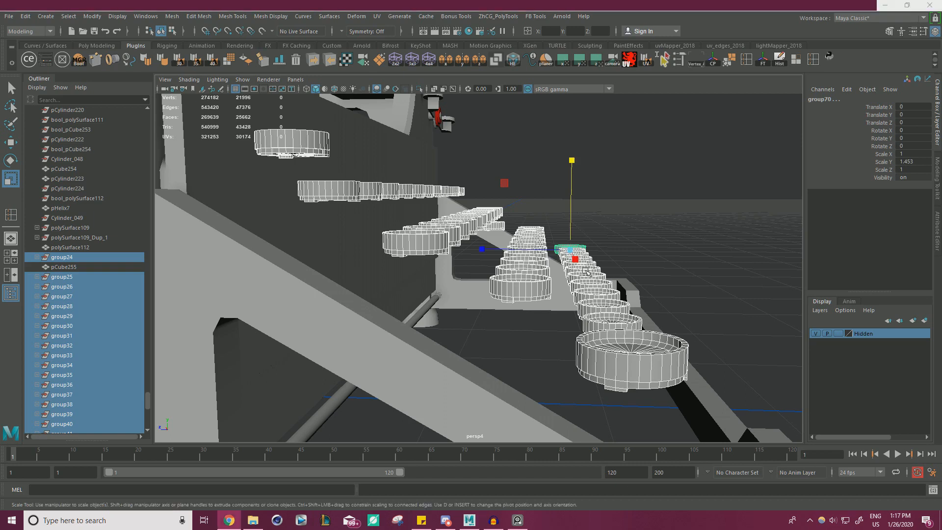
Step: Set the Scale Y of the selected keys to 1.35
double_click(913, 161)
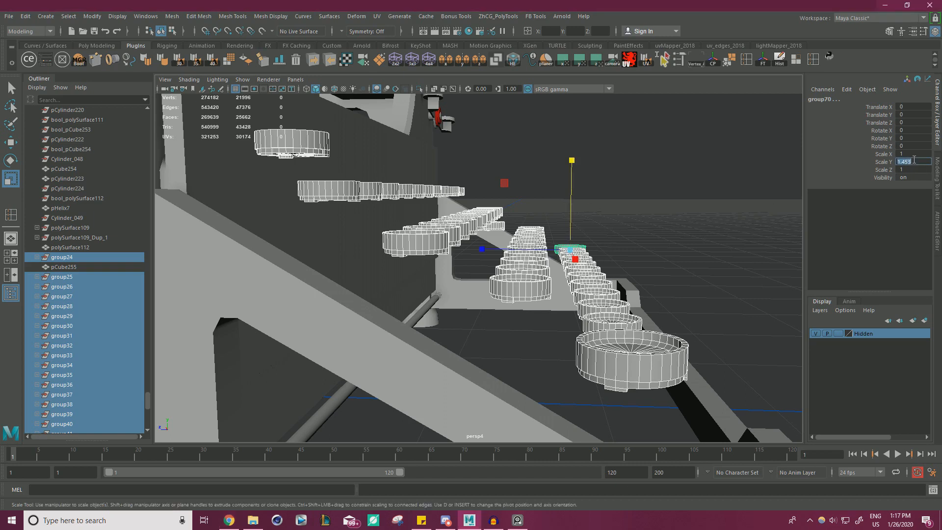
text(1.35)
key(Return)
alt+right_drag(574, 246, 525, 245)
alt+drag(574, 206, 493, 243)
alt+right_drag(493, 243, 455, 264)
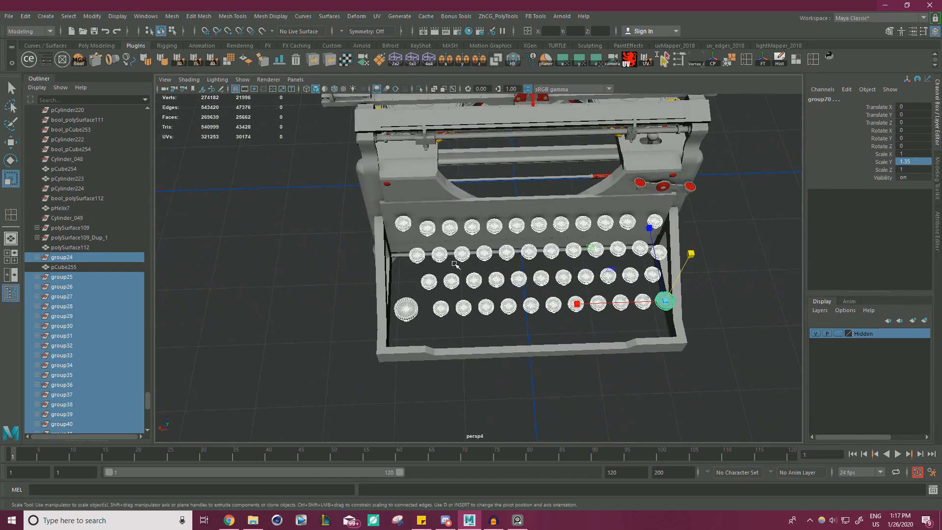
right_click(756, 221)
click(700, 299)
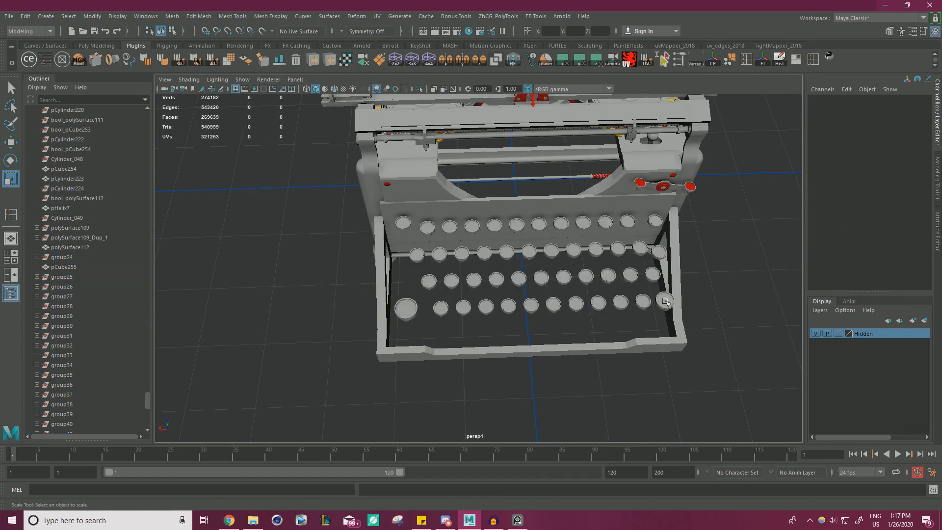
click(665, 301)
right_click(736, 225)
right_click(737, 226)
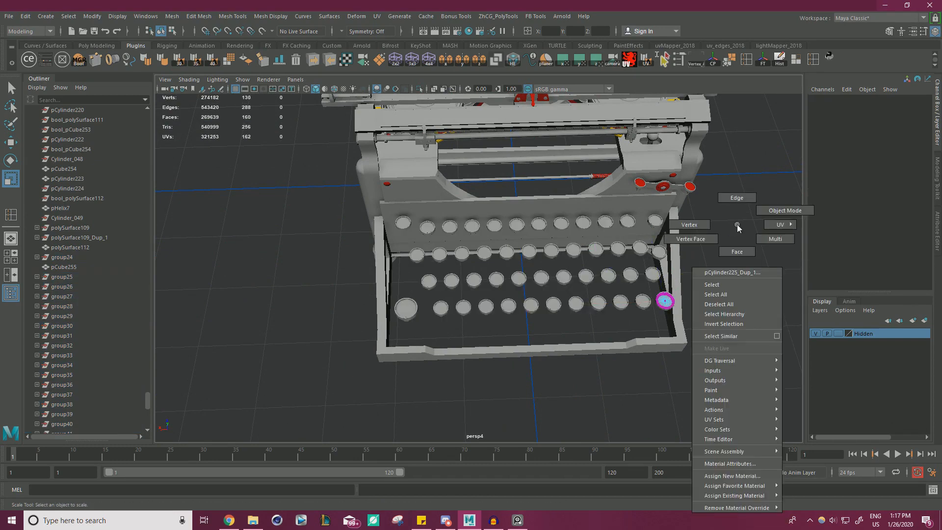
key(ctrl+z)
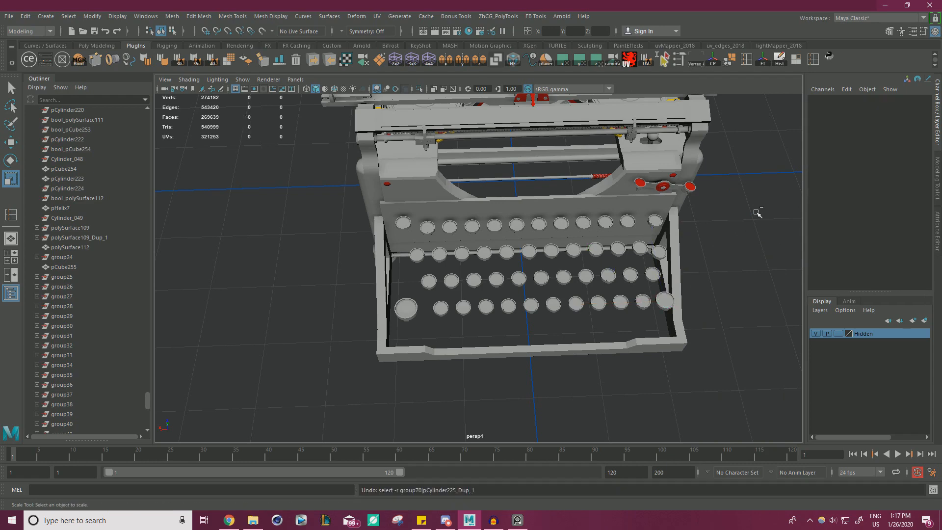
key(ctrl+z)
right_click(759, 211)
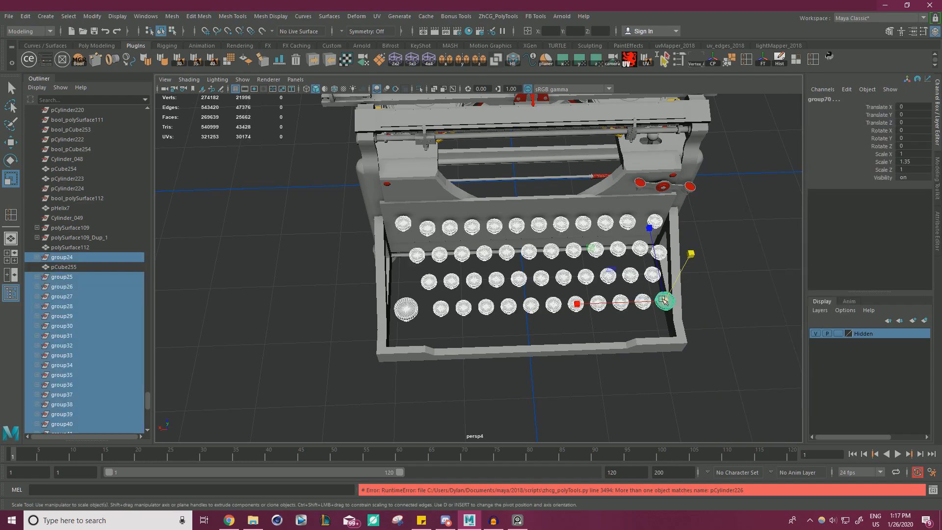
right_drag(665, 302, 624, 239)
right_click(736, 269)
right_click(714, 270)
Step: Widen all selected keys in the XZ plane to a Scale X and Scale Z of about 1.036
alt+drag(329, 285, 466, 265)
alt+right_drag(466, 265, 539, 293)
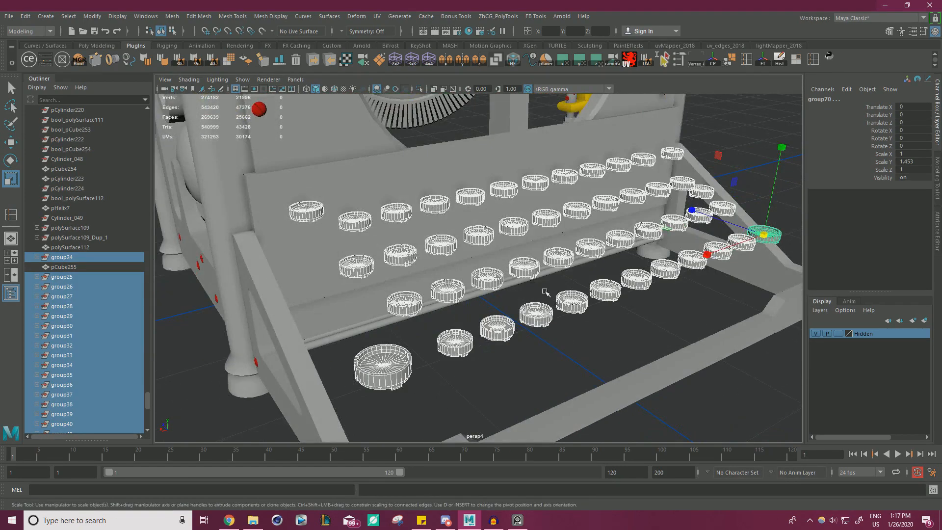
alt+drag(691, 301, 561, 313)
alt+drag(658, 271, 676, 311)
key(ctrl+z)
key(ctrl+z)
drag(683, 260, 681, 258)
alt+right_drag(681, 258, 628, 275)
mouse_move(628, 275)
alt+mouse_down()
mouse_move(662, 221)
mouse_move(652, 216)
mouse_move(627, 273)
alt+mouse_up()
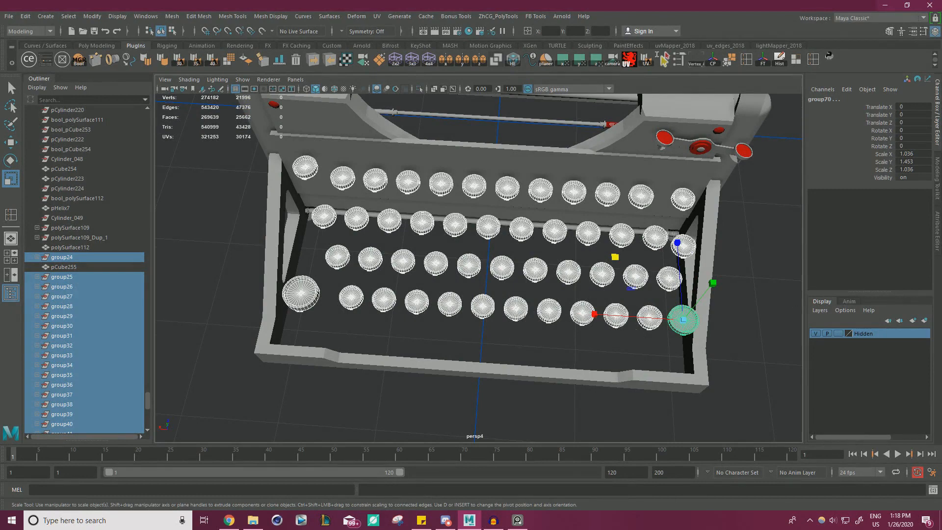
Step: Check the key spacing against the Old Underwood scan in the browser and widen the keys in Maya to about 1.055 in X and Z
click(229, 520)
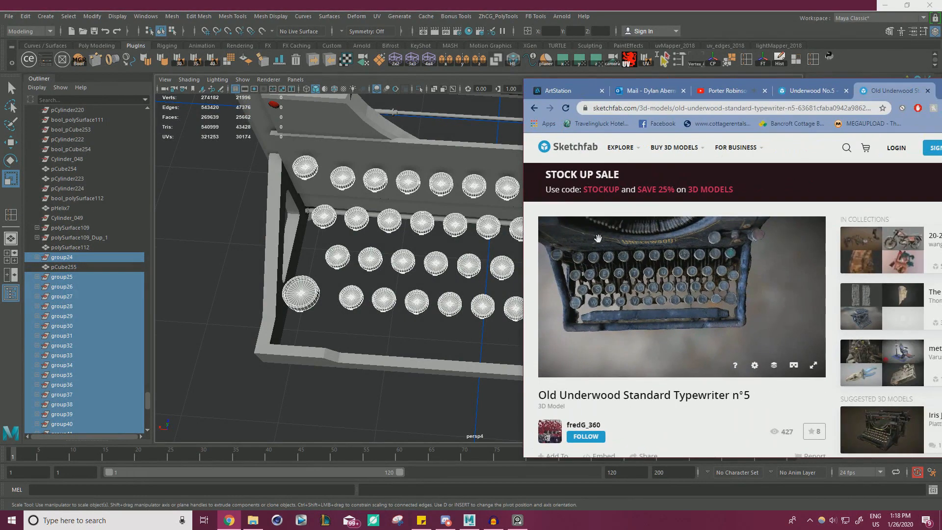
key(alt+Tab)
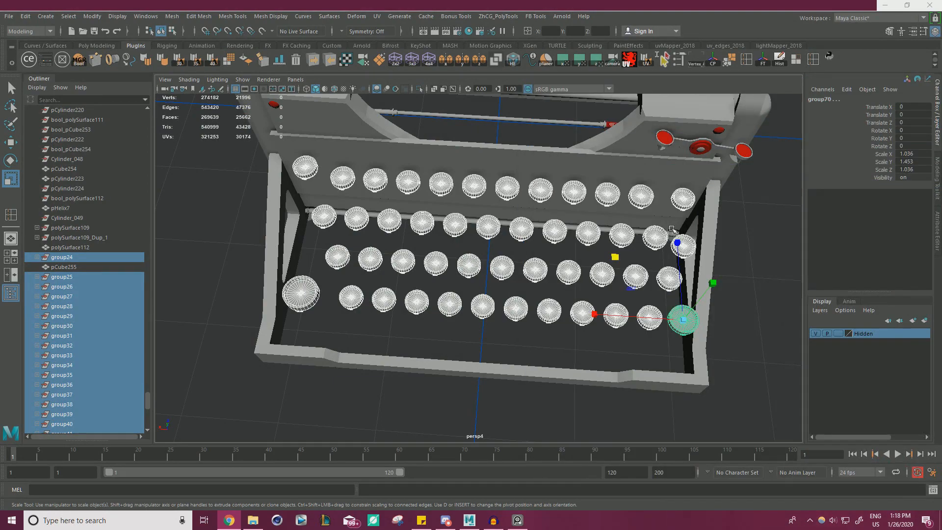
alt+drag(672, 229, 613, 243)
alt+drag(630, 239, 638, 254)
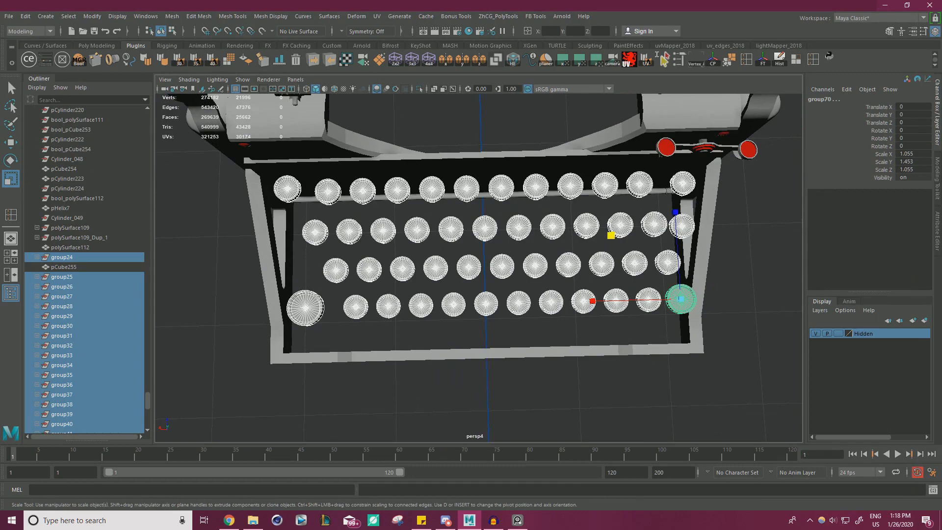
key(alt+Tab)
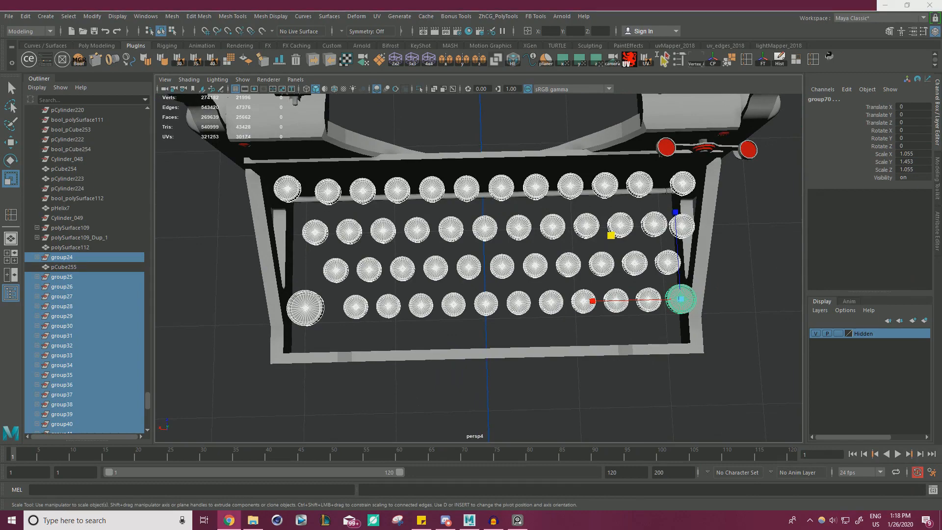
Step: Rescale the keys to about 1.066 in X and Z and 1.282 in Y, and deselect them
alt+drag(627, 316, 676, 231)
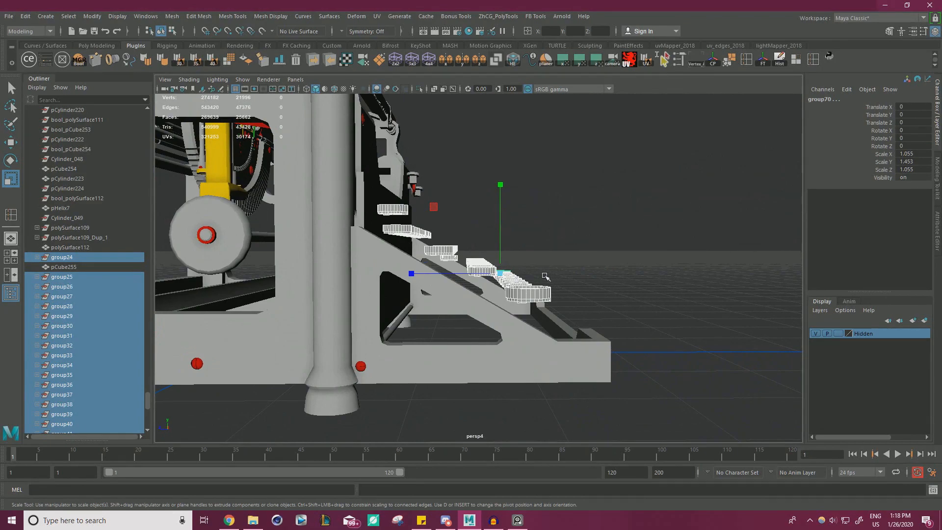
alt+drag(544, 276, 605, 264)
alt+drag(659, 283, 600, 293)
click(692, 287)
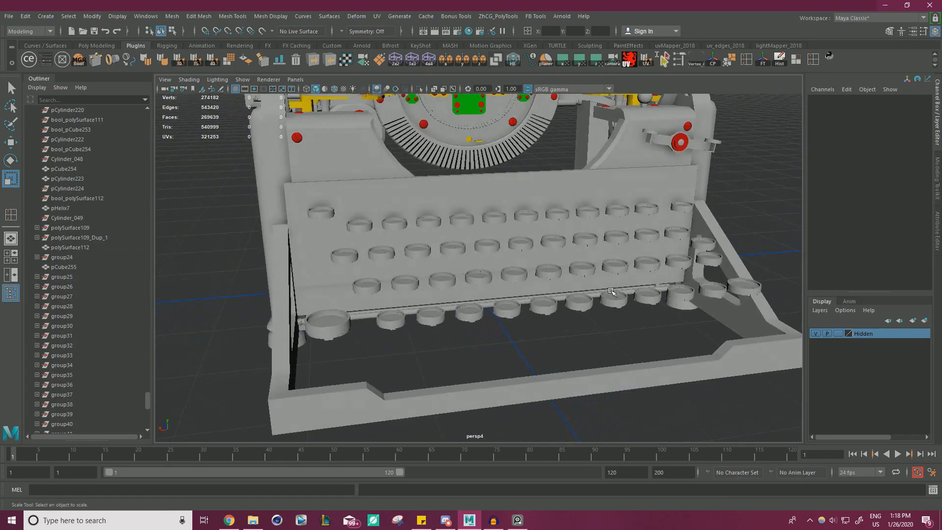
key(ctrl+z)
drag(750, 241, 654, 224)
click(752, 245)
key(ctrl+z)
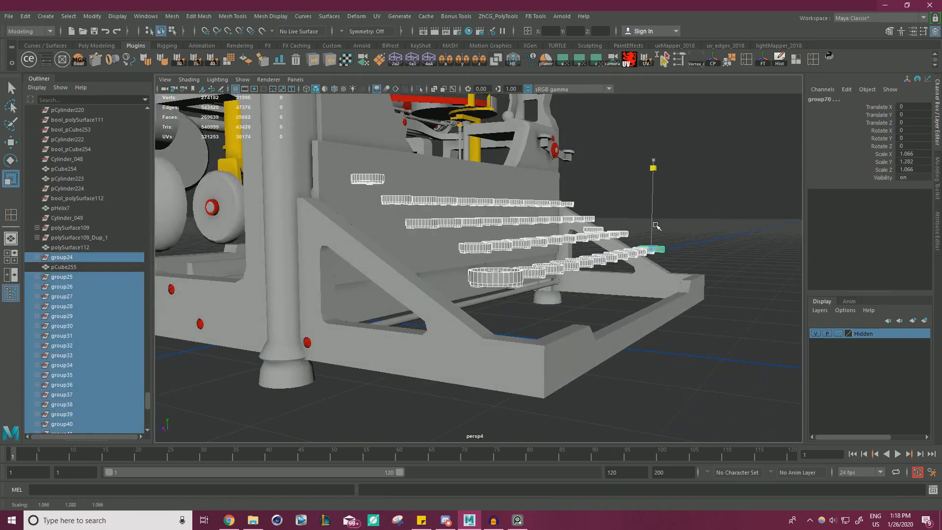
alt+drag(703, 209, 686, 241)
click(772, 201)
mouse_move(614, 229)
alt+mouse_down()
mouse_move(567, 252)
mouse_move(607, 244)
alt+mouse_up()
alt+drag(503, 247, 505, 268)
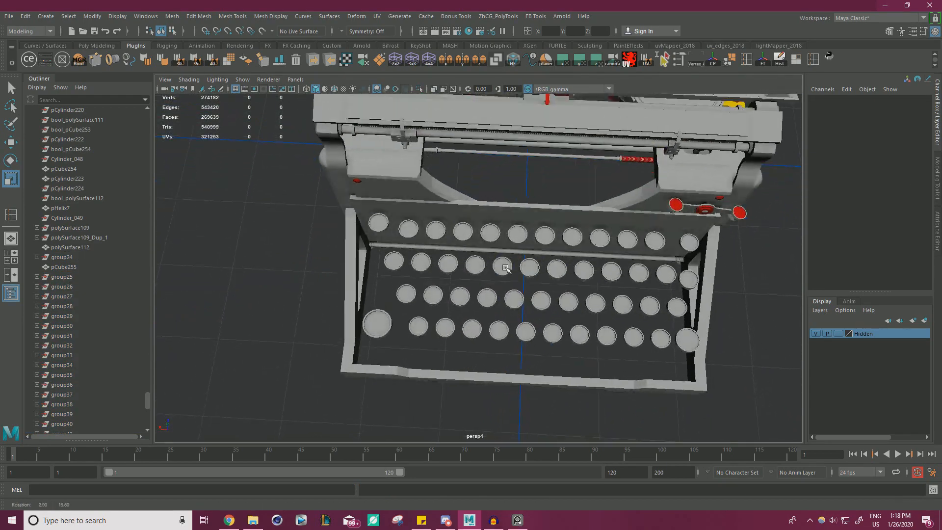
Step: Reselect key groups group24 to group70 without the back panel and shift them along Z to about -0.625
click(64, 257)
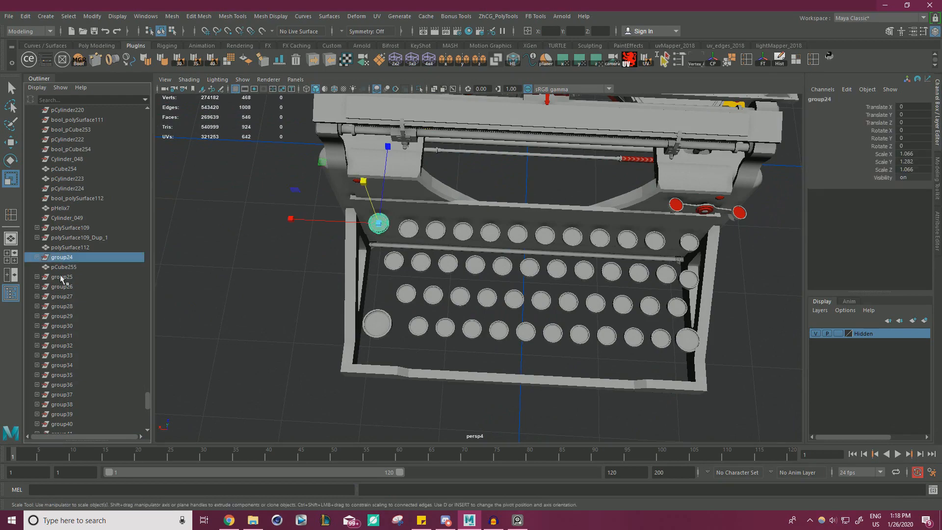
scroll(66, 344, down, 10)
shift+click(64, 404)
ctrl+click(389, 222)
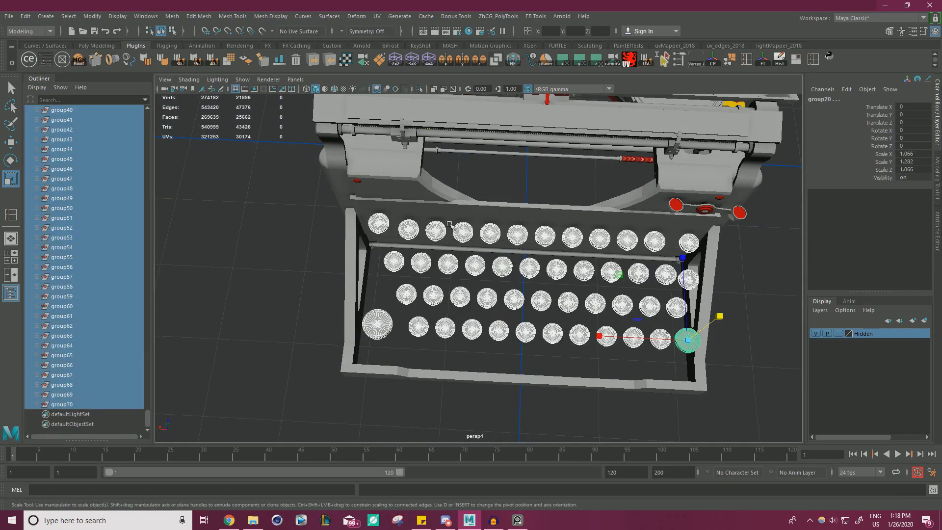
alt+drag(475, 287, 574, 215)
key(w)
alt+right_drag(574, 216, 611, 210)
alt+drag(612, 210, 501, 206)
drag(460, 239, 555, 199)
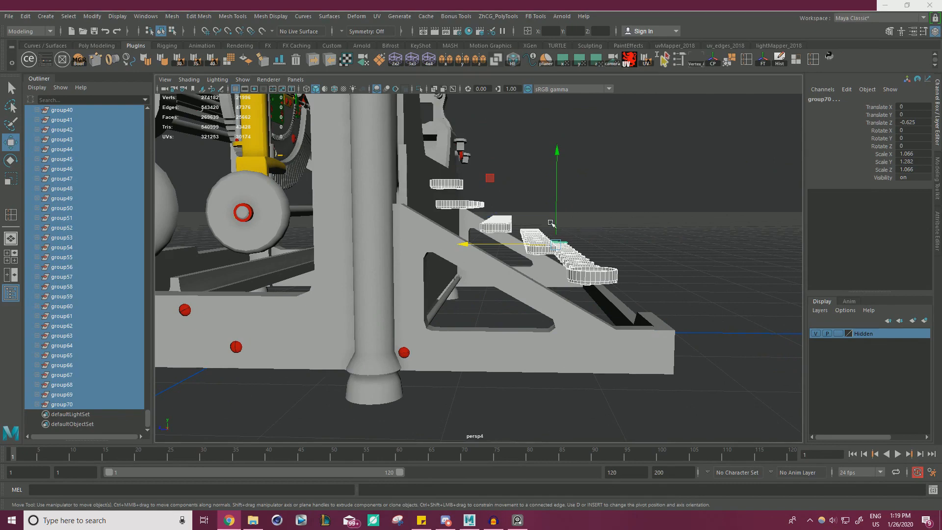
Step: Lower the keys to a Translate Y of about -0.512, with Translate Z at about -0.69, and deselect them
alt+drag(567, 249, 501, 251)
drag(539, 212, 538, 220)
alt+drag(597, 229, 513, 246)
click(740, 240)
scroll(741, 240, down, 5)
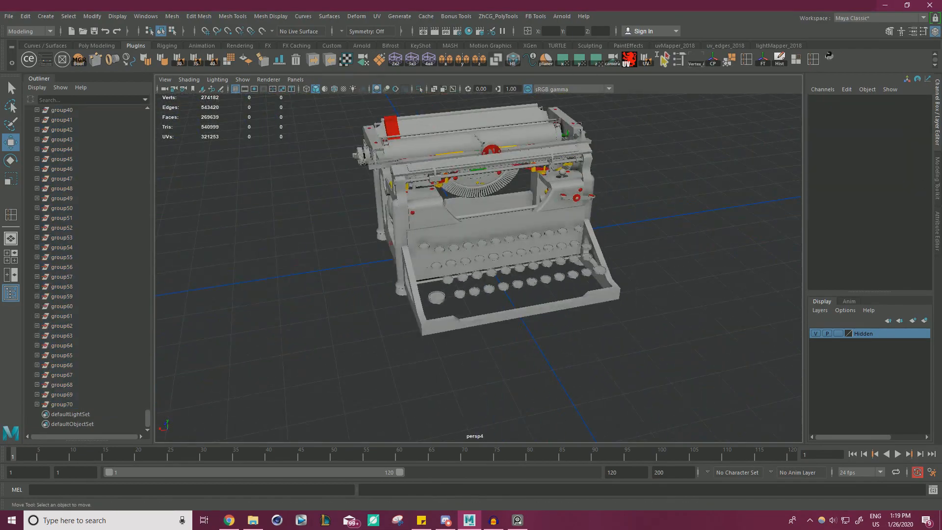
Step: Switch to the browser, examine the key rows' side profile in the Old Underwood scan, and return to Maya
mouse_move(941, 295)
mouse_down()
mouse_move(941, 270)
mouse_move(442, 1)
mouse_up()
mouse_move(268, 269)
mouse_down()
mouse_move(294, 280)
mouse_move(328, 274)
mouse_move(369, 311)
mouse_move(355, 310)
mouse_move(453, 344)
mouse_up()
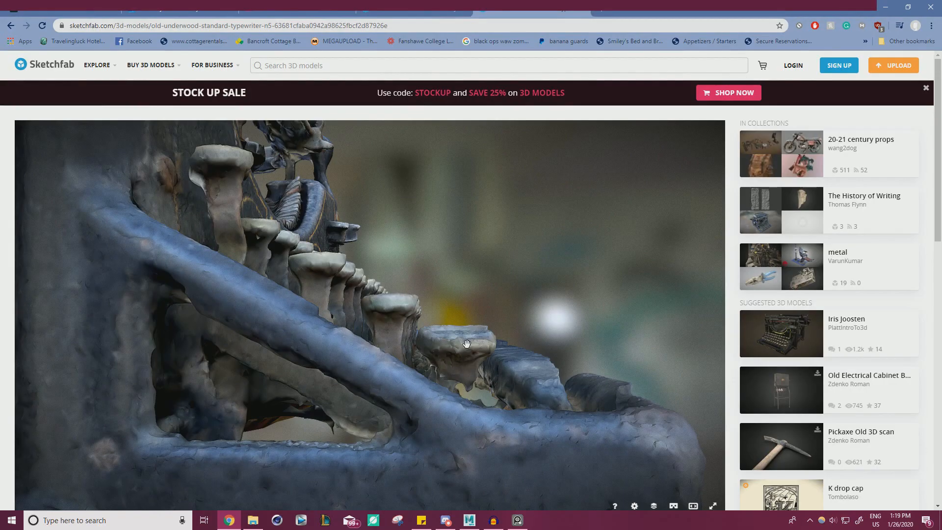
mouse_move(467, 344)
mouse_down()
mouse_move(456, 380)
mouse_move(451, 315)
mouse_move(458, 365)
mouse_up()
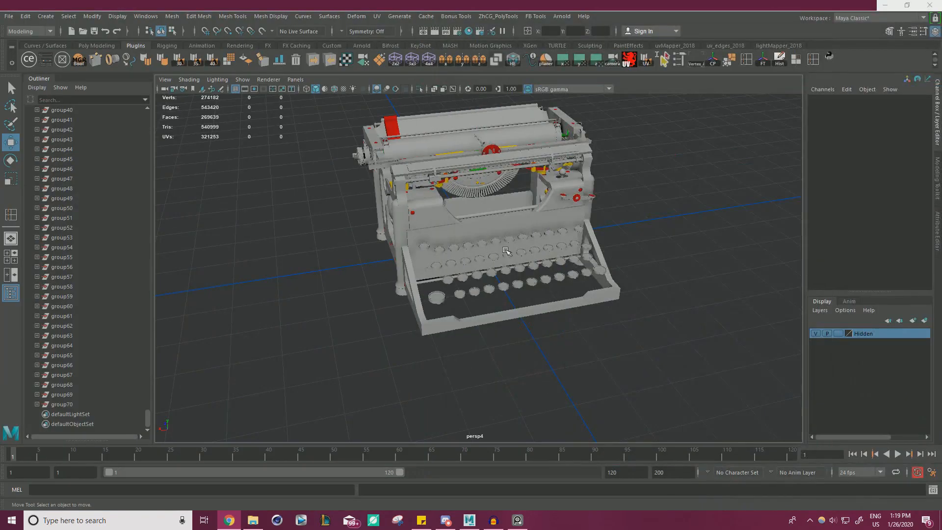
Step: Try lowering the front key row, groups group59 to group70, to a Translate Y of about -0.851, and undo it
alt+drag(506, 251, 613, 221)
alt+right_drag(653, 245, 751, 315)
alt+middle_drag(750, 316, 582, 277)
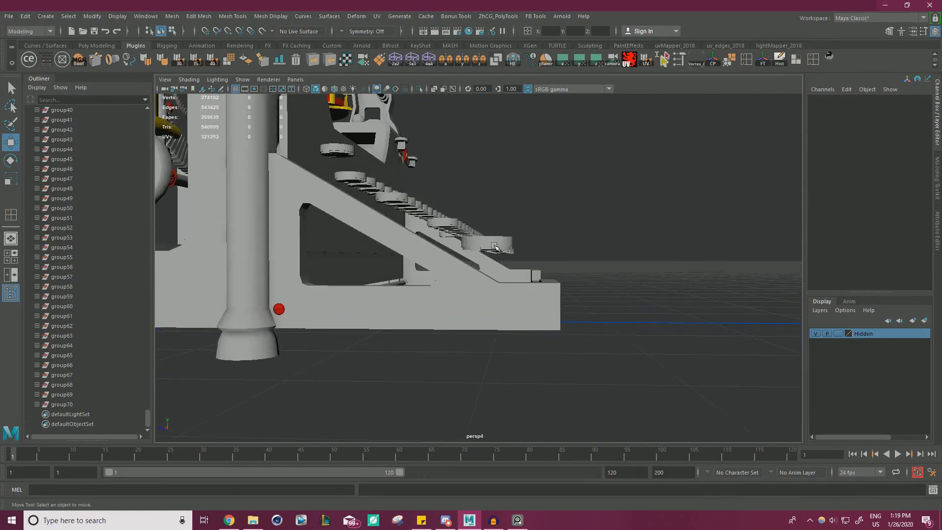
alt+drag(494, 245, 545, 287)
click(510, 263)
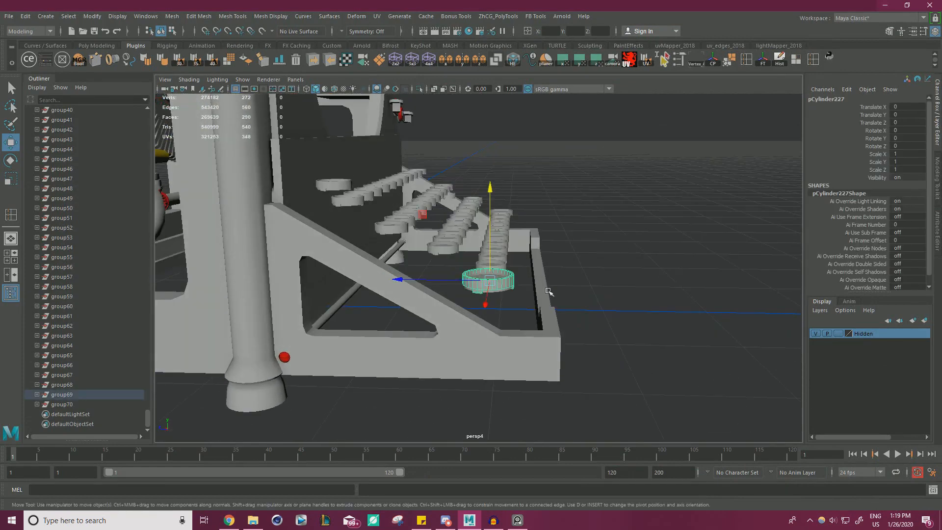
click(71, 404)
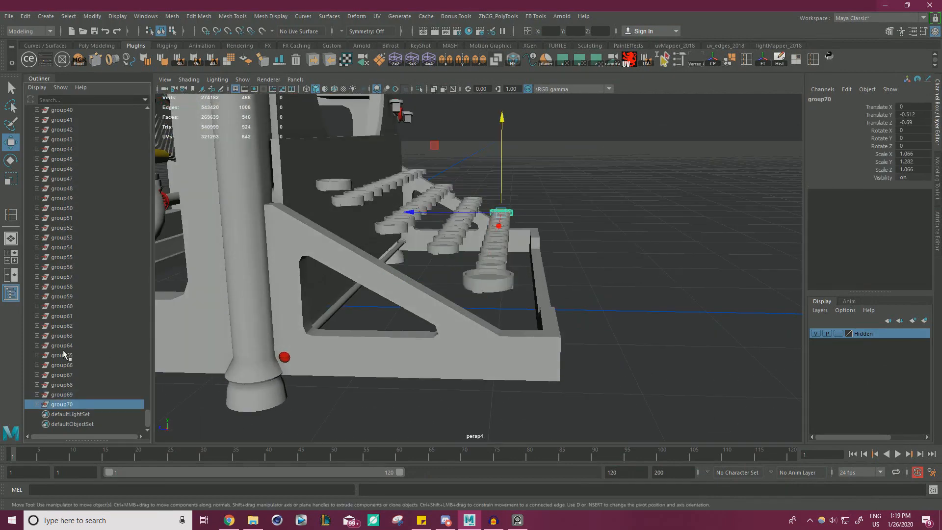
shift+click(71, 311)
alt+drag(510, 298, 515, 324)
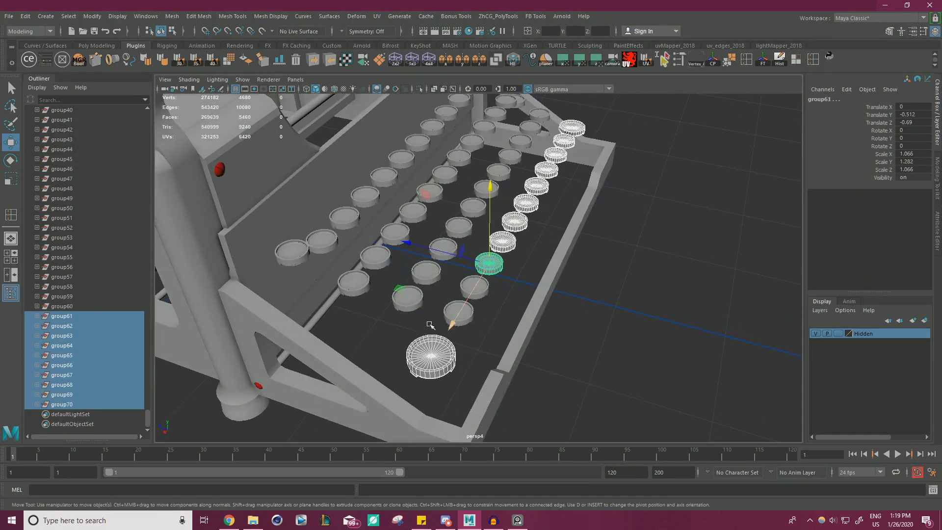
shift+click(62, 296)
alt+drag(466, 295, 513, 273)
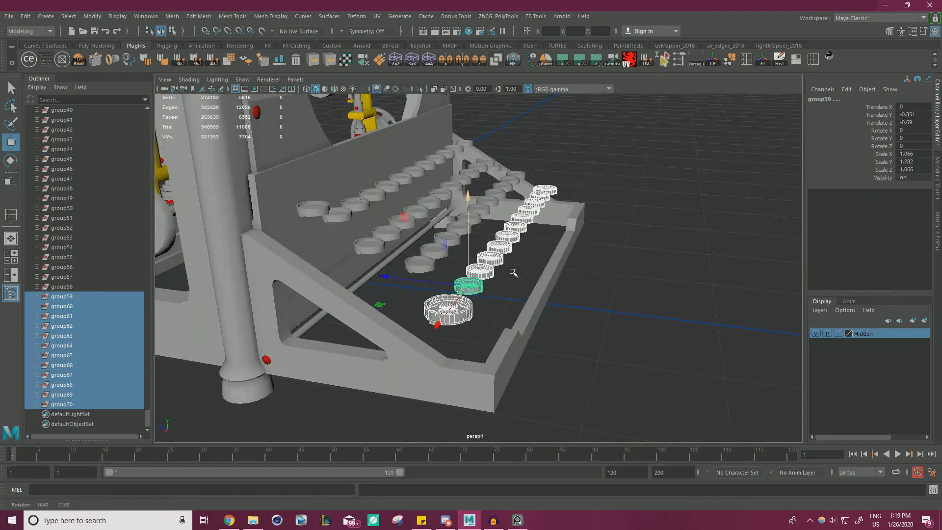
key(ctrl+z)
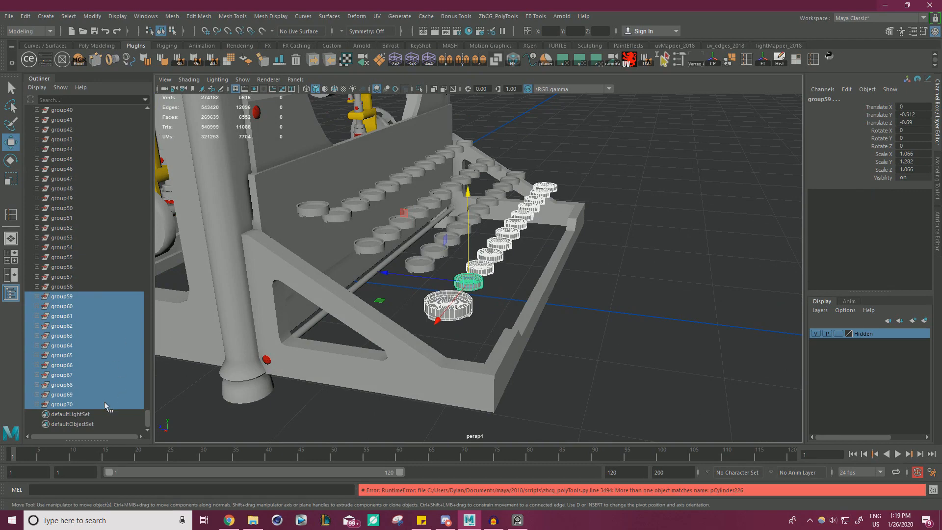
Step: Freeze the transformations and delete the history of key groups group24 to group70
click(61, 406)
scroll(105, 264, up, 10)
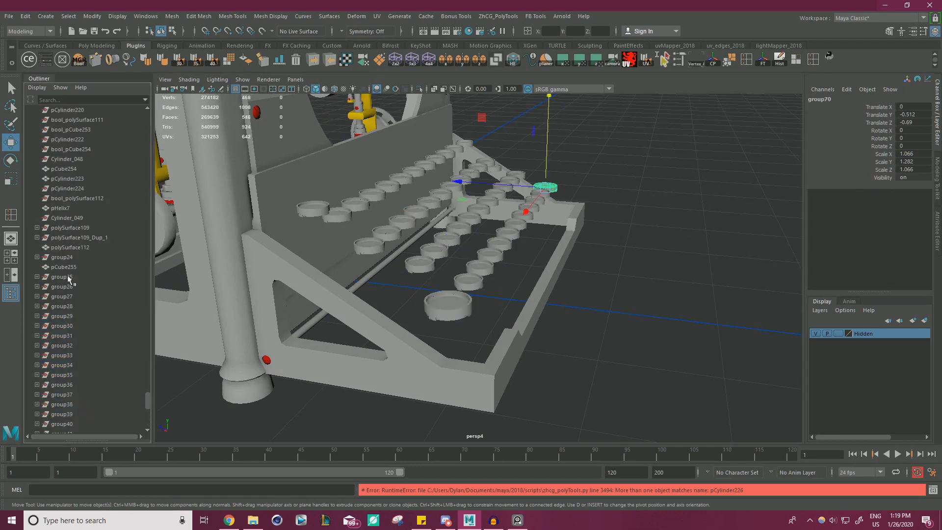
shift+click(64, 259)
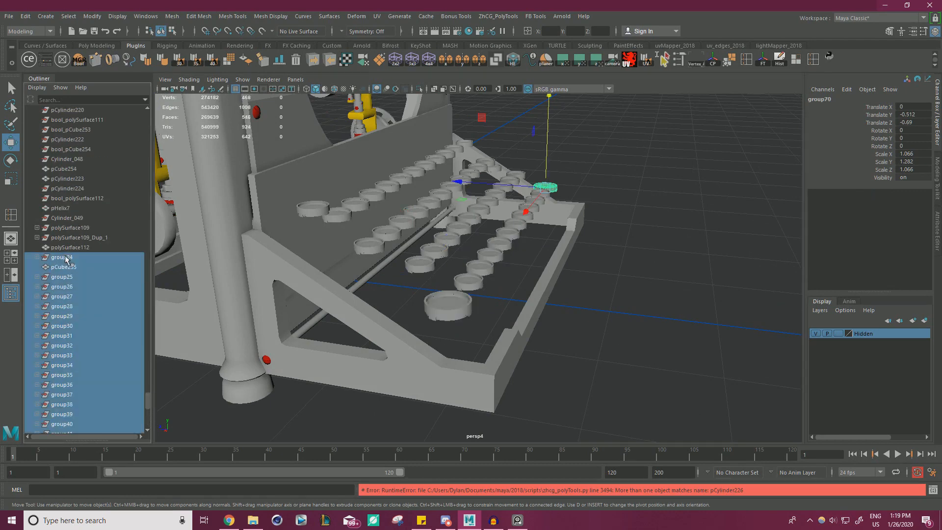
click(763, 58)
click(778, 62)
Step: Lower the front three key rows, groups group36 to group70, to a Translate Y of -0.2
alt+drag(574, 216, 609, 218)
alt+middle_drag(417, 260, 471, 276)
alt+right_drag(466, 275, 496, 279)
click(424, 273)
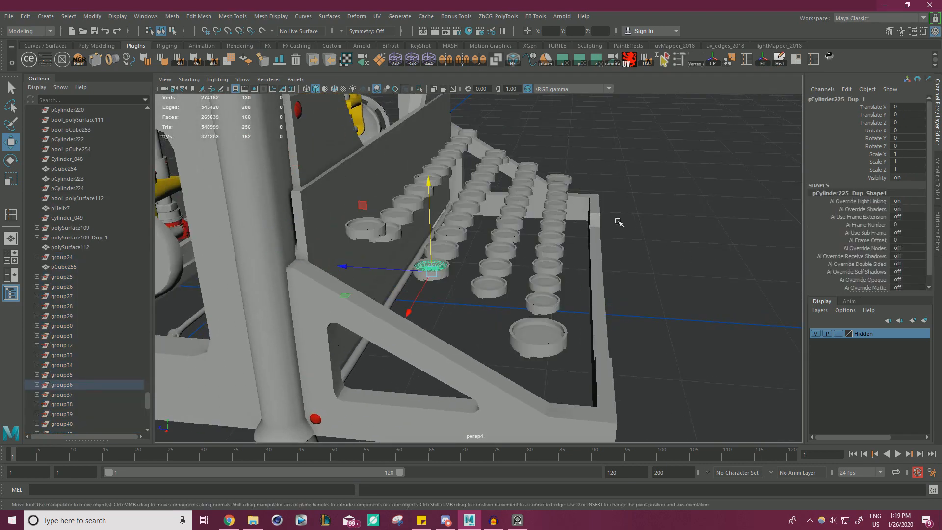
click(65, 384)
scroll(85, 387, down, 10)
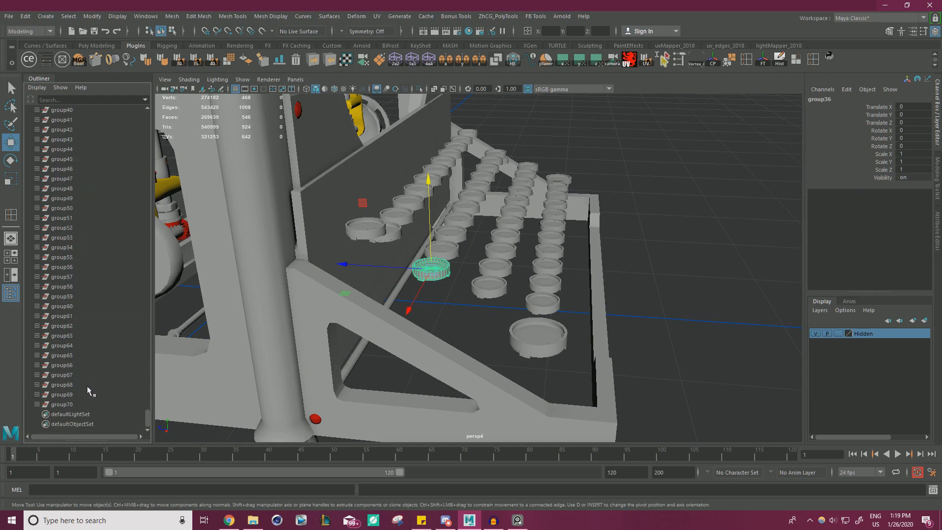
shift+click(68, 405)
alt+drag(410, 285, 531, 241)
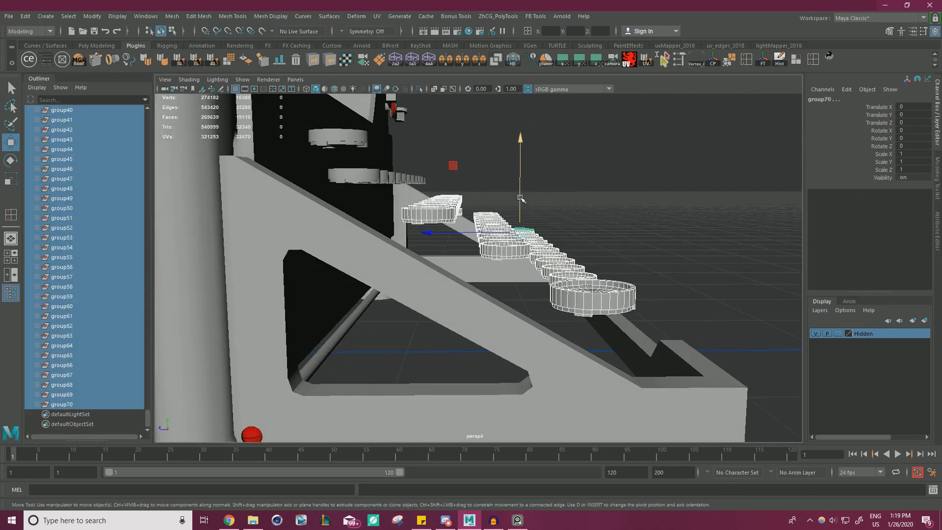
drag(521, 198, 521, 201)
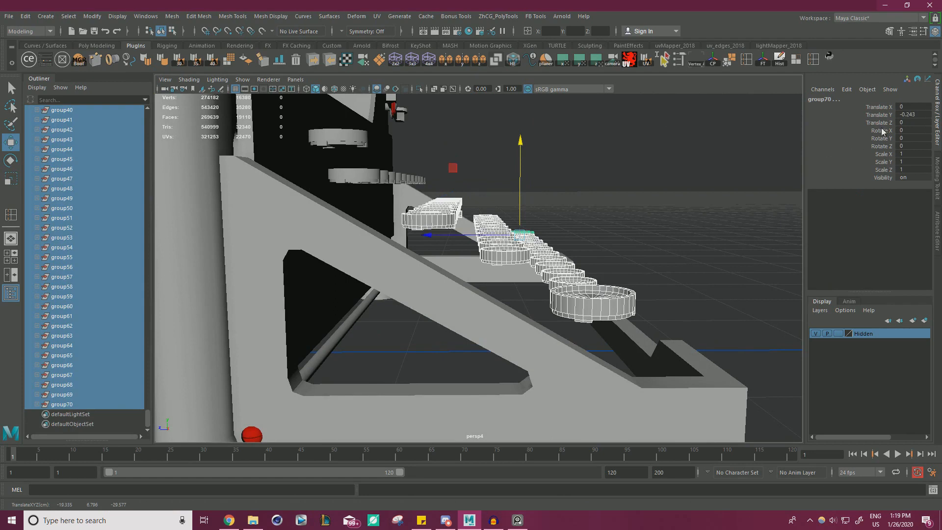
click(919, 115)
text(-0.2)
key(Return)
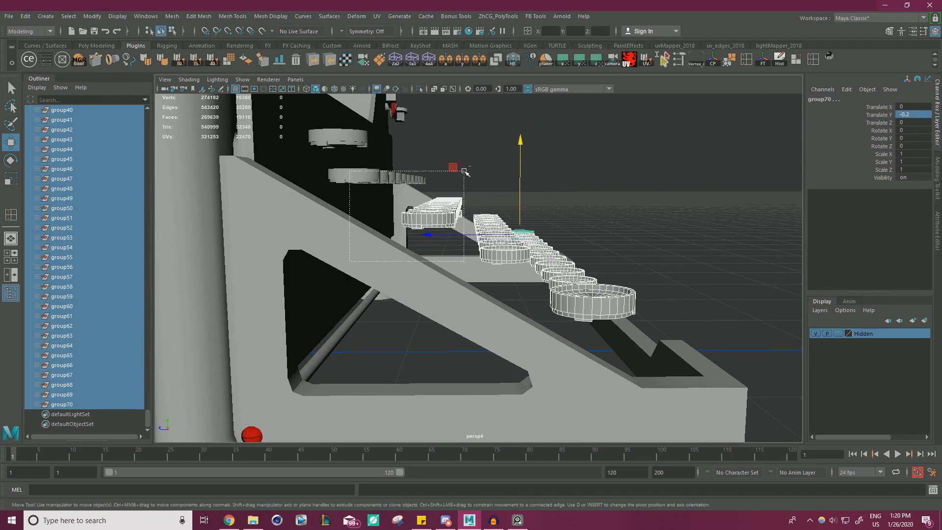
Step: Narrow the selection to the front two key rows, groups group47 to group70
alt+drag(437, 245, 439, 240)
key(w)
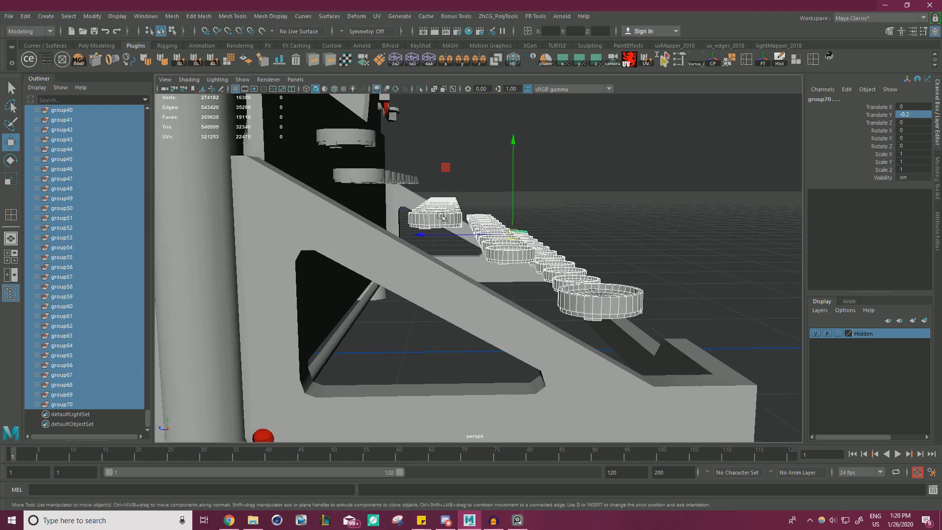
scroll(80, 338, up, 5)
click(81, 317)
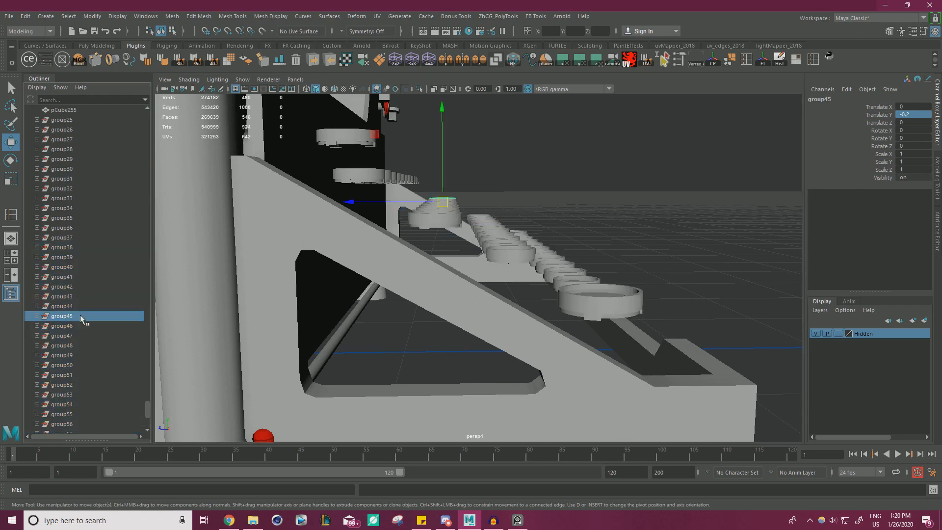
click(70, 336)
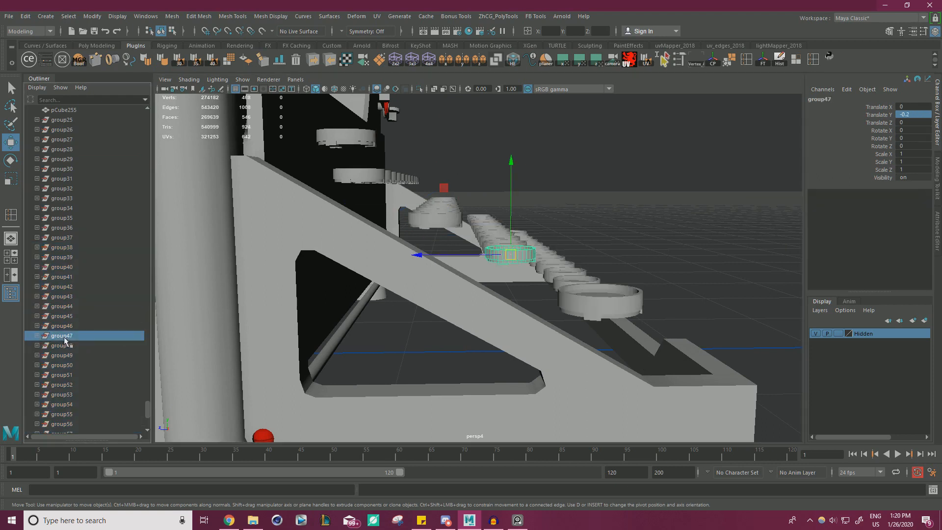
scroll(74, 344, down, 5)
shift+click(63, 405)
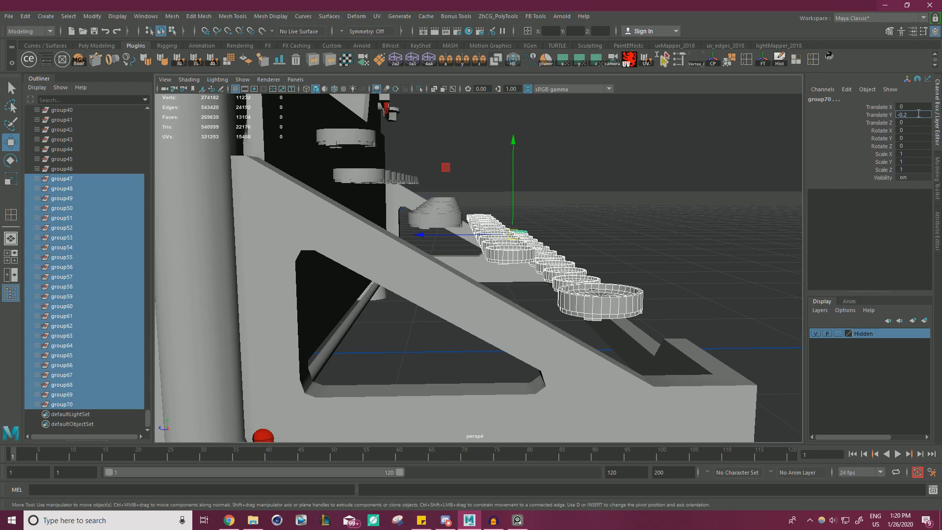
Step: Lower the two front key rows, group47 to group70, to Translate Y -0.4
key(Return)
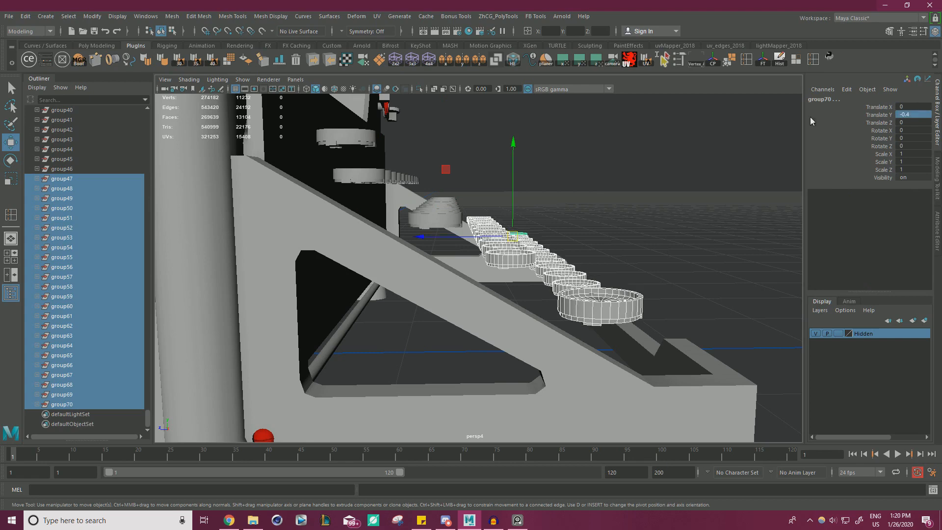
scroll(577, 249, down, 2)
alt+middle_drag(515, 291, 470, 269)
click(658, 199)
Step: Lower only the front key row, group59 to group70, to Translate Y -0.6
click(560, 290)
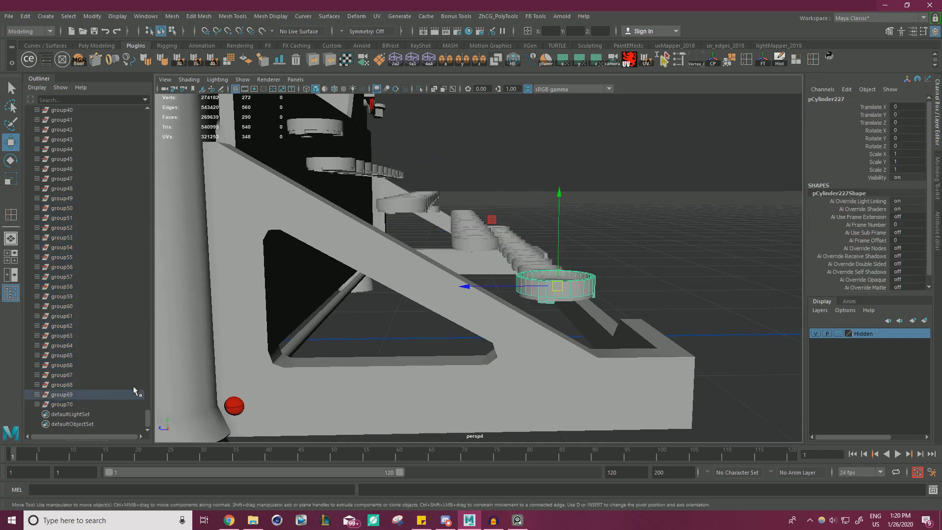
alt+drag(406, 278, 552, 228)
click(514, 183)
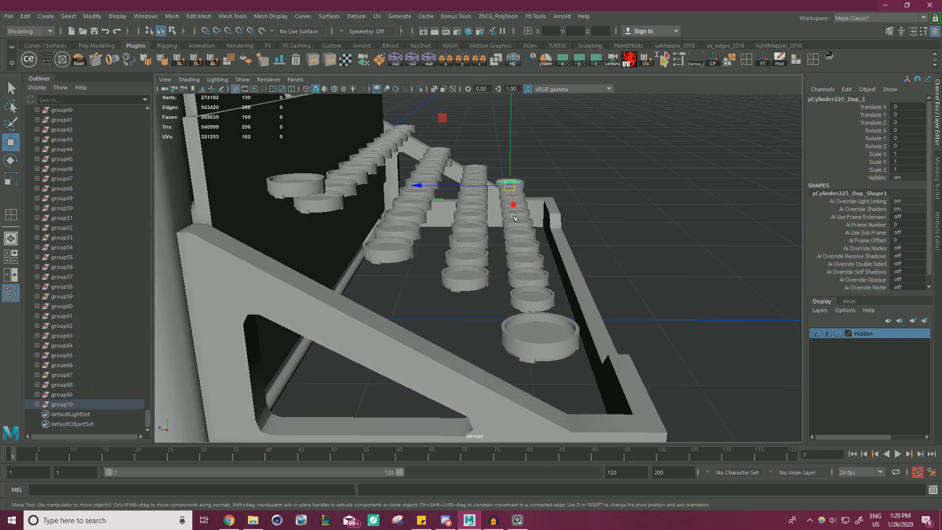
click(67, 404)
shift+click(72, 297)
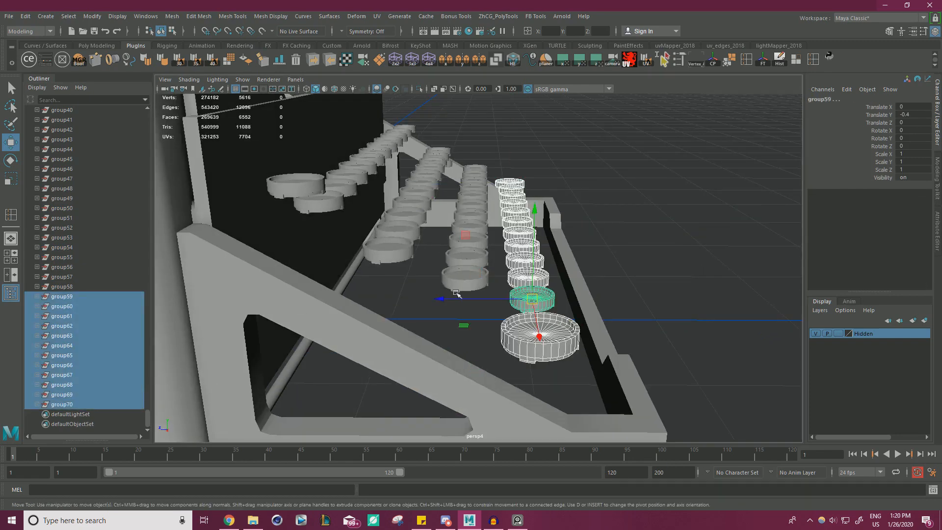
alt+drag(457, 293, 746, 156)
click(917, 113)
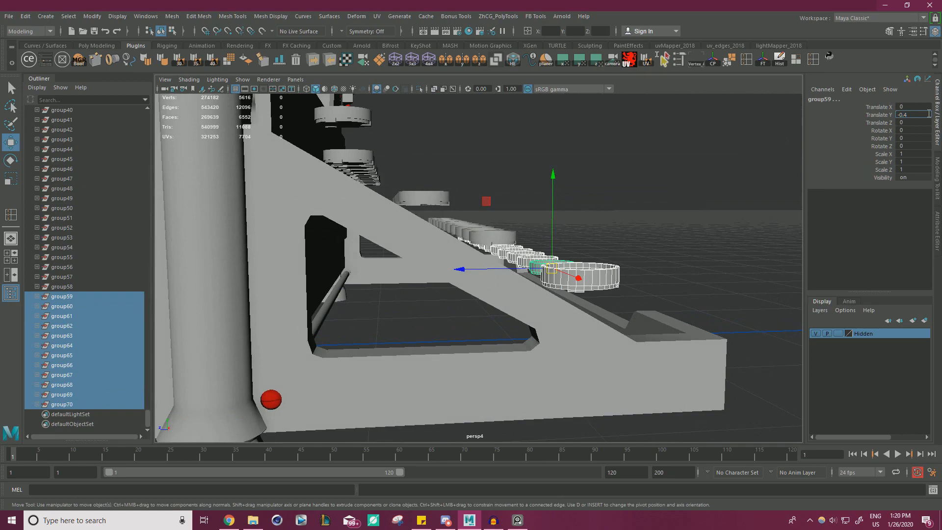
text(-0.6)
key(Return)
alt+drag(513, 214, 544, 208)
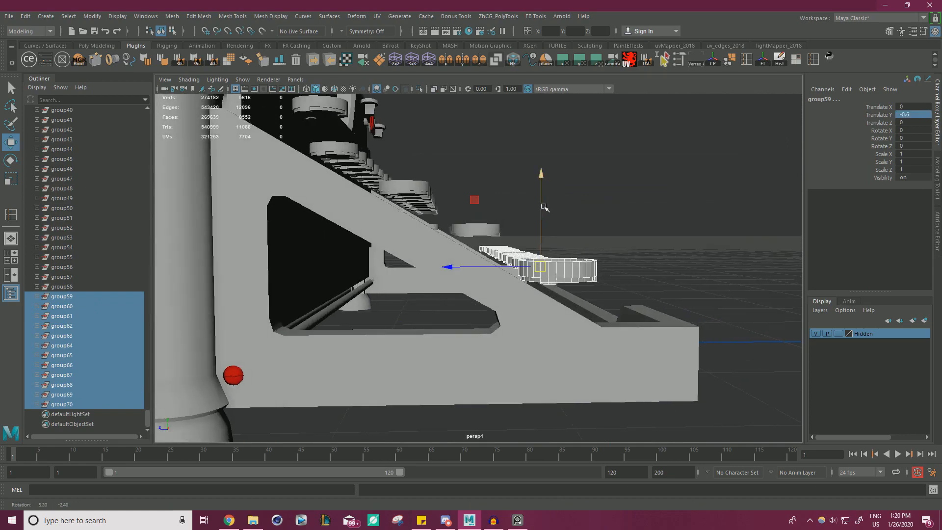
alt+drag(619, 250, 500, 313)
scroll(548, 298, down, 5)
click(566, 381)
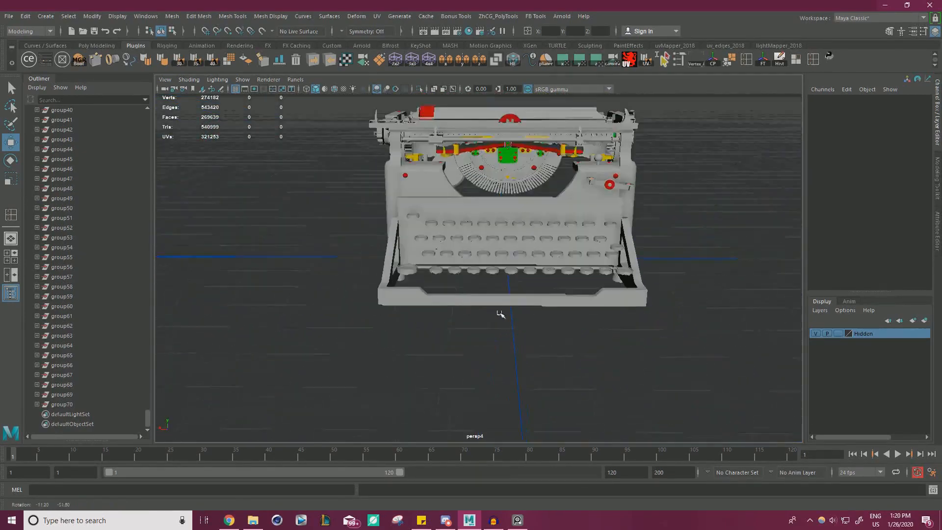
Step: Reposition the right-end key group58 to about Translate Y -0.189 and Translate Z -0.539
alt+right_drag(500, 314, 638, 309)
alt+middle_drag(638, 309, 517, 334)
alt+right_drag(517, 334, 623, 311)
click(602, 264)
alt+drag(653, 268, 512, 253)
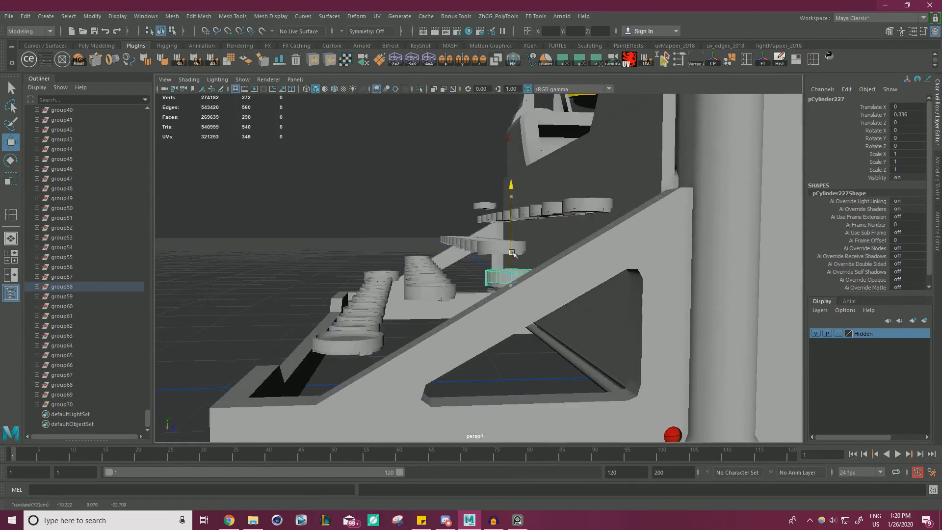
key(ctrl+z)
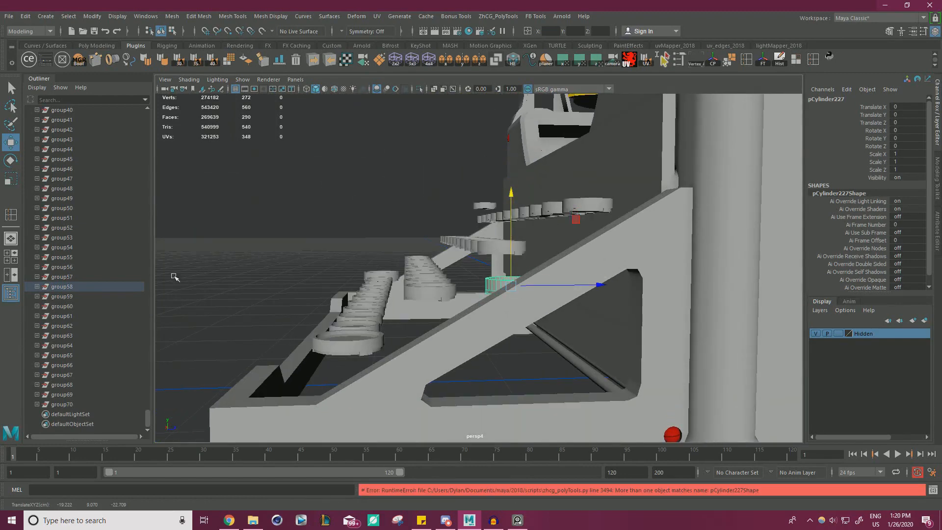
click(60, 287)
drag(512, 263, 515, 259)
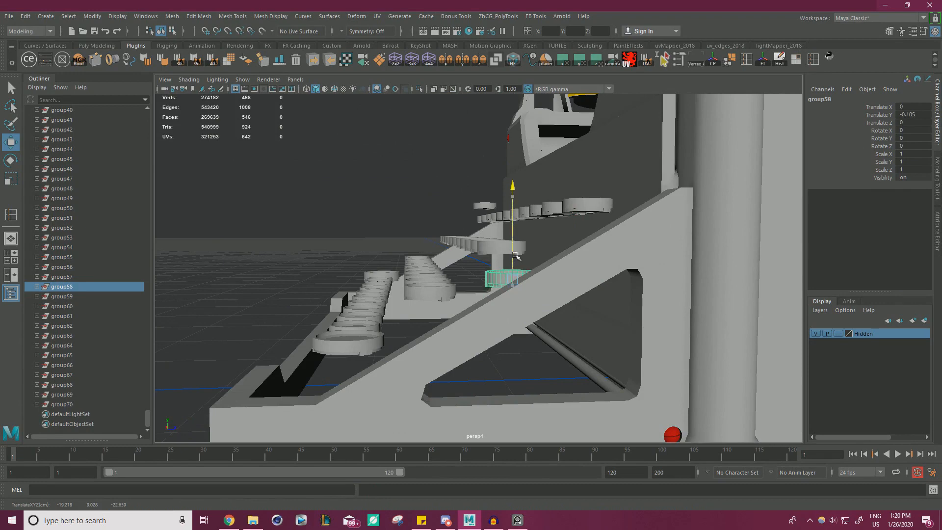
drag(581, 281, 573, 279)
alt+drag(574, 279, 550, 274)
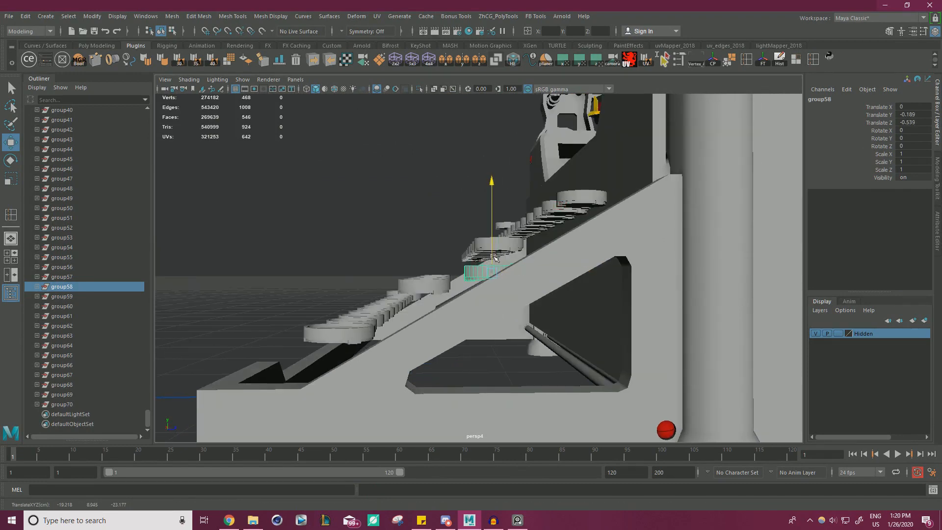
drag(493, 256, 493, 256)
Step: Raise the top row's right-end key, group35, to about Translate Y 1.012 and shift it sideways to about Translate X -0.227
alt+drag(503, 309, 598, 334)
click(545, 171)
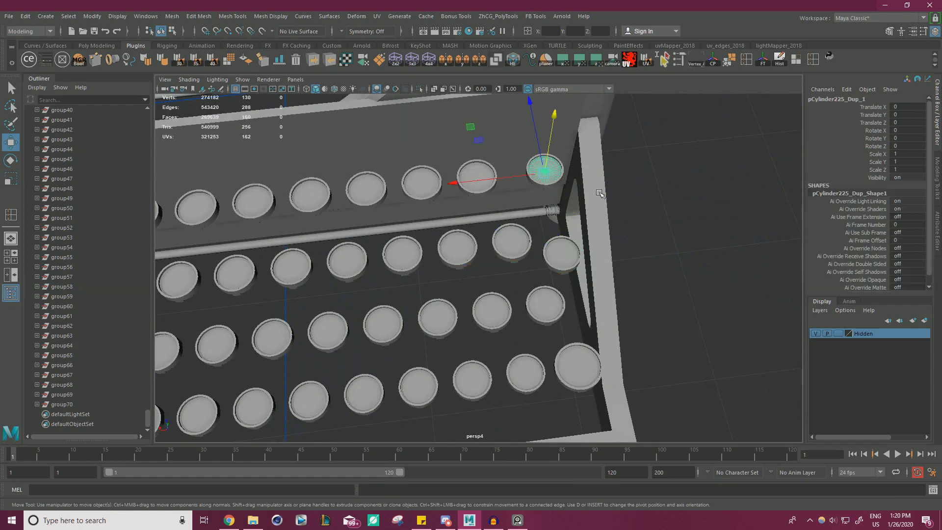
alt+middle_drag(599, 192, 555, 277)
scroll(554, 278, up, 5)
scroll(89, 250, up, 8)
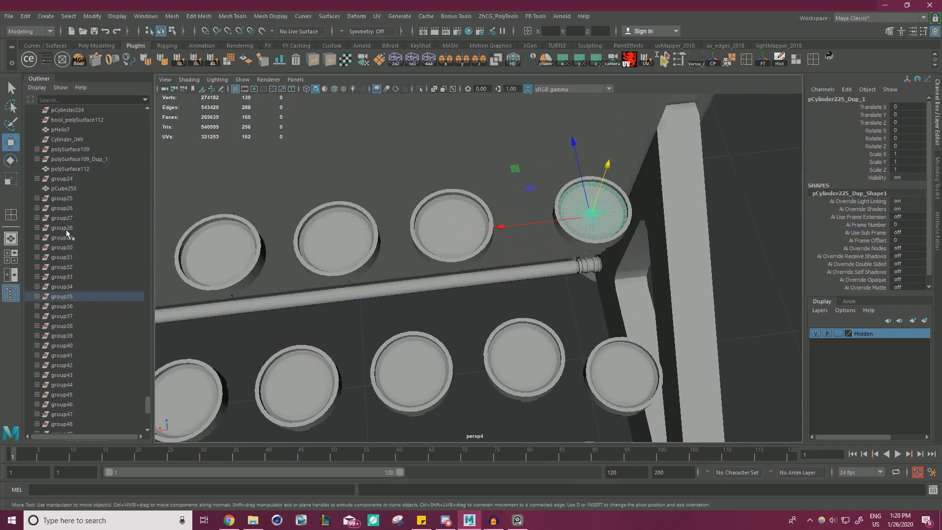
click(55, 296)
alt+drag(169, 314, 160, 422)
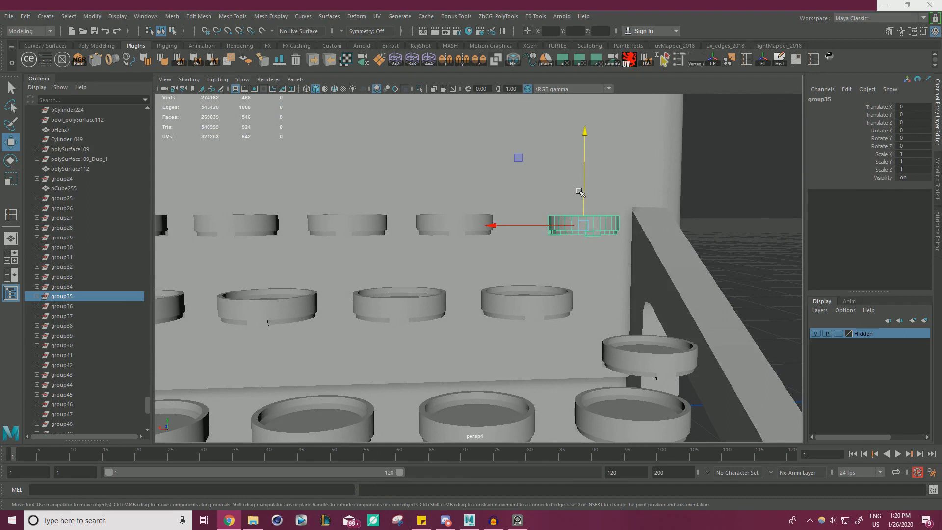
drag(582, 192, 587, 173)
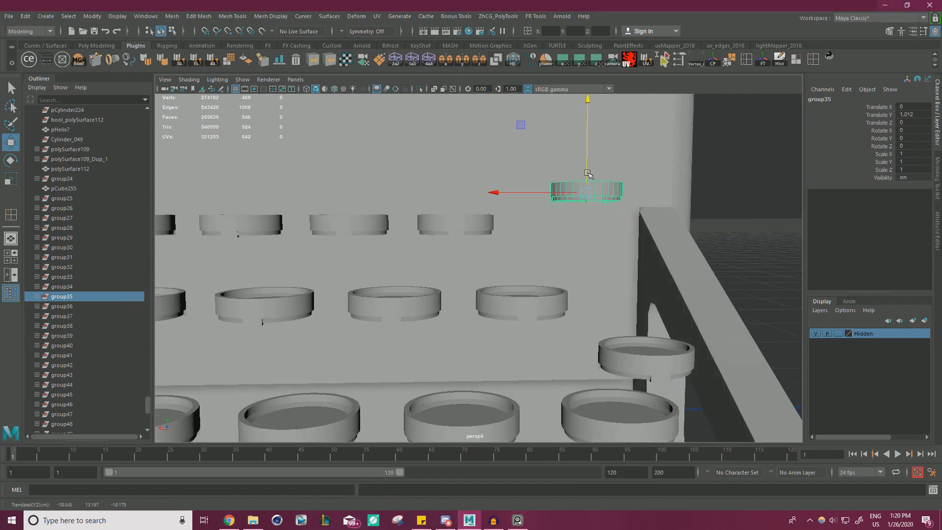
alt+right_drag(621, 256, 353, 253)
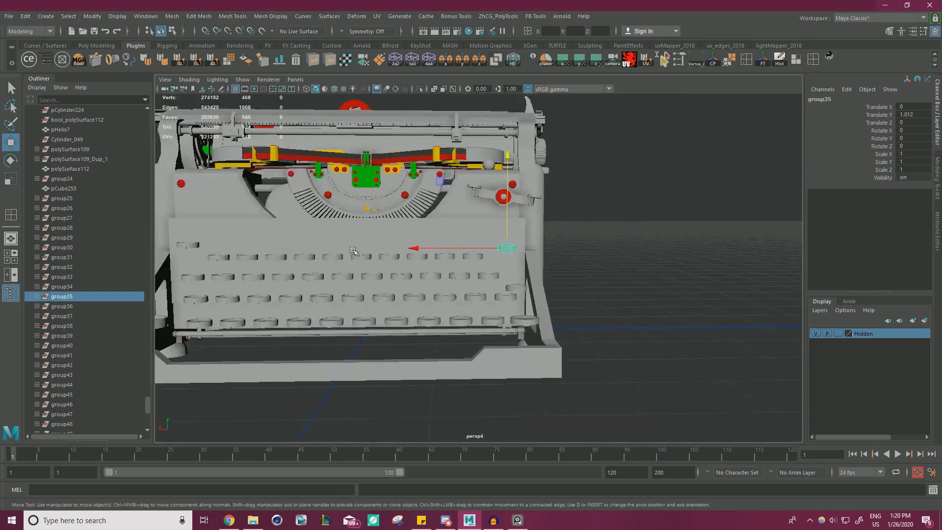
mouse_move(354, 253)
alt+mouse_down()
mouse_move(342, 288)
mouse_move(368, 253)
alt+mouse_up()
drag(449, 246, 440, 246)
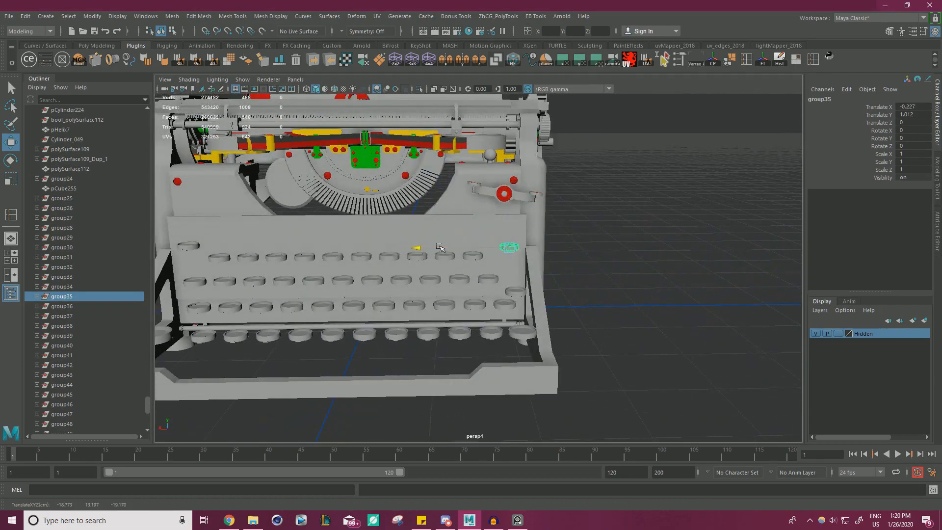
Step: Shift the top row's left-end key, group24, outward to about Translate X 0.689
alt+middle_drag(438, 247, 538, 263)
alt+right_drag(538, 263, 532, 299)
click(390, 260)
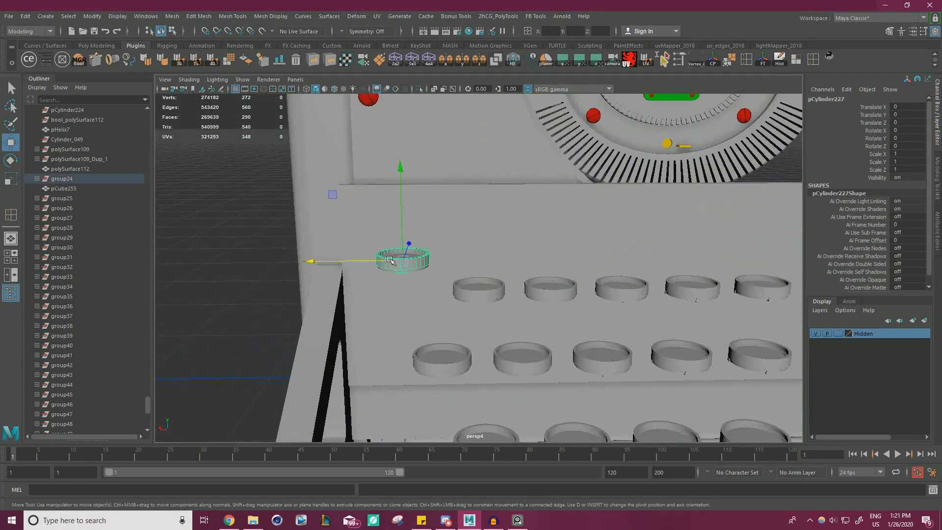
click(62, 179)
scroll(378, 249, down, 3)
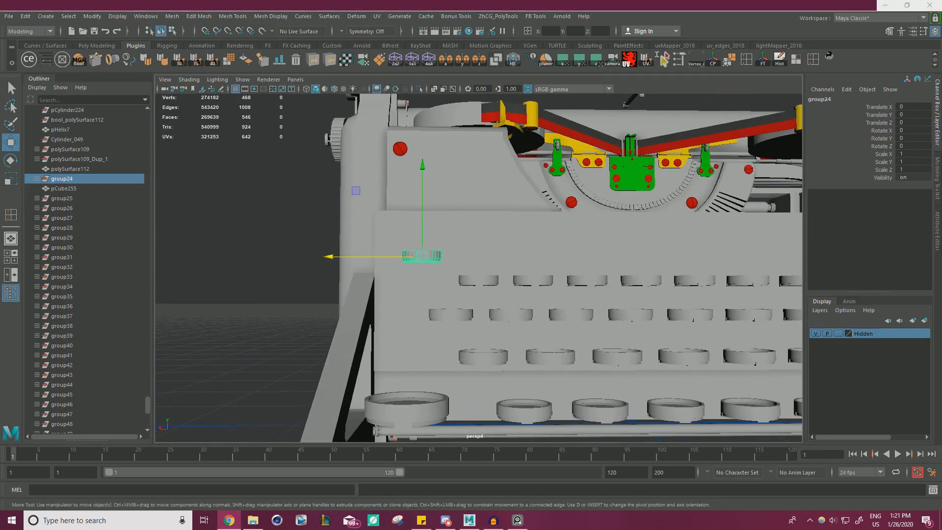
drag(357, 257, 346, 257)
alt+right_drag(523, 268, 476, 274)
alt+drag(476, 274, 433, 241)
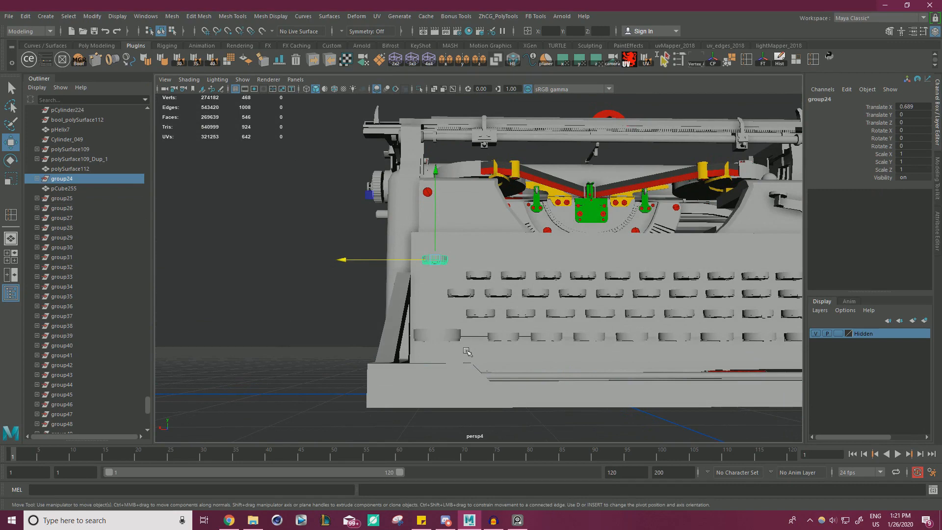
Step: Reposition the large left-end key of the front row, group69, to about Translate X 0.118 and Translate Z 1.002
alt+drag(486, 273, 491, 344)
click(451, 349)
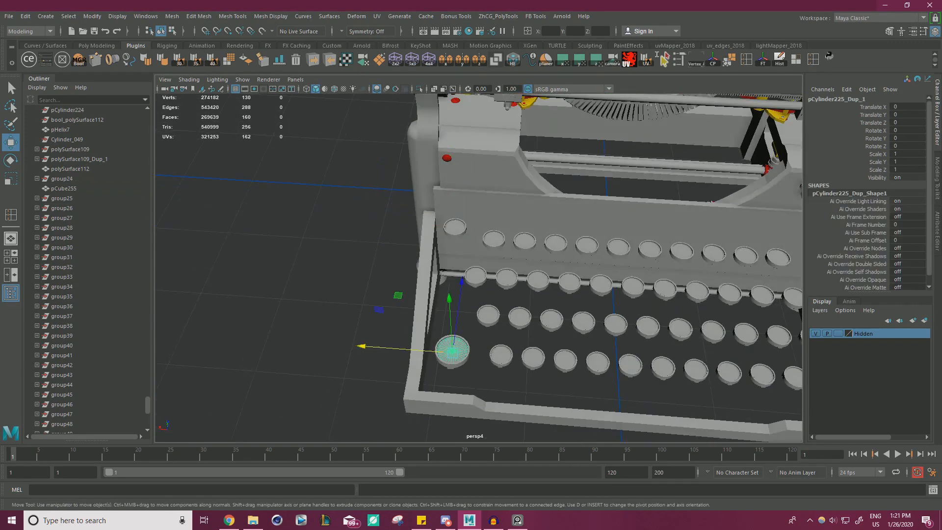
scroll(88, 297, down, 8)
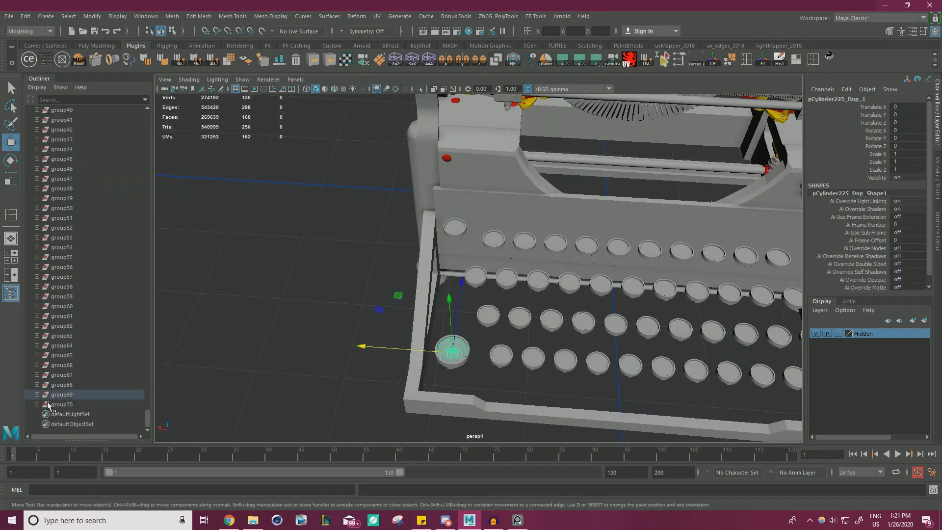
click(62, 394)
alt+drag(493, 295, 438, 360)
alt+drag(439, 359, 383, 214)
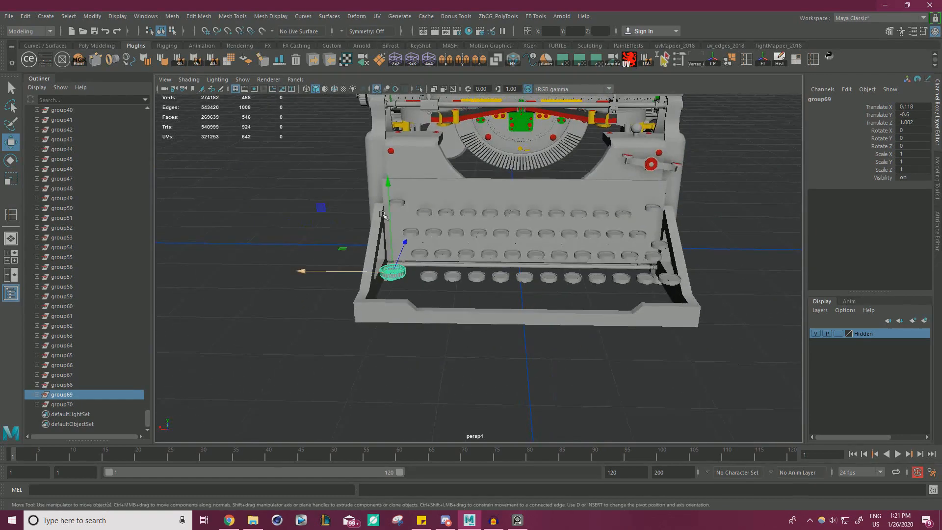
Step: Scale the front row's large right-end key, group70, uniformly to about 0.904 and shift it to about Translate Z 0.401
alt+drag(385, 277, 420, 282)
alt+right_drag(420, 281, 510, 299)
alt+drag(510, 299, 530, 360)
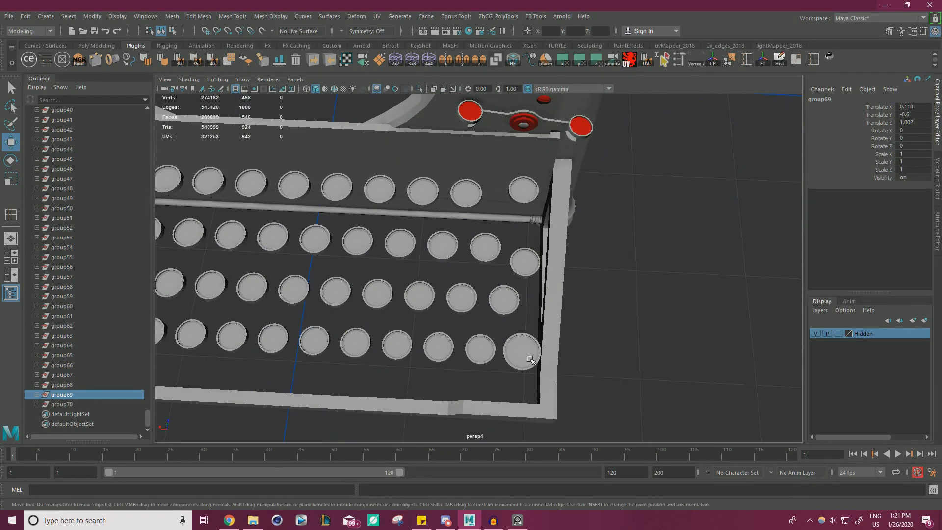
click(530, 359)
click(71, 406)
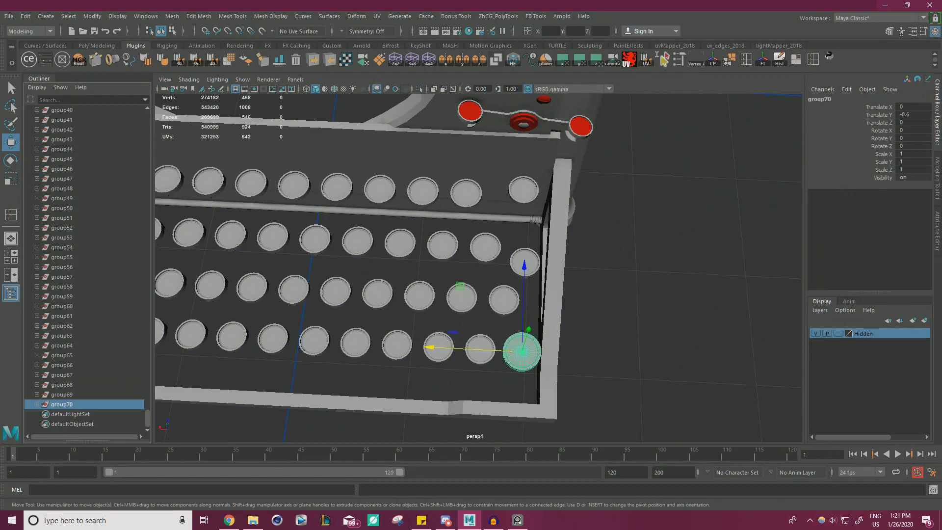
alt+middle_drag(533, 317, 448, 290)
alt+right_drag(448, 289, 481, 319)
alt+drag(481, 320, 471, 255)
alt+right_drag(471, 255, 563, 303)
alt+drag(563, 303, 540, 378)
alt+middle_drag(540, 378, 541, 329)
alt+drag(541, 329, 577, 272)
key(d)
key(v)
drag(500, 206, 517, 255)
key(r)
key(w)
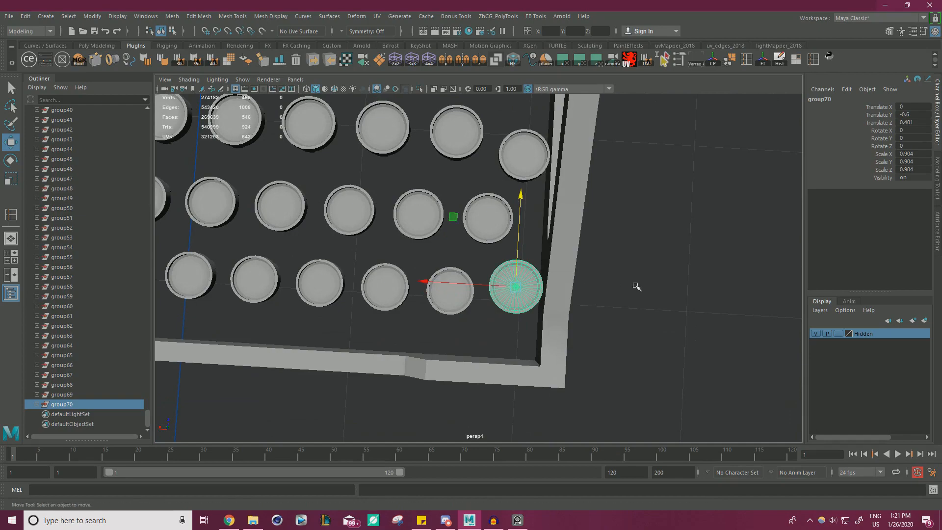
click(636, 286)
Step: Examine the spacing and heights of all four key rows from above, from the side and in the whole typewriter
alt+right_drag(636, 285, 196, 282)
alt+drag(401, 276, 393, 294)
alt+right_drag(393, 293, 501, 296)
alt+middle_drag(500, 296, 478, 306)
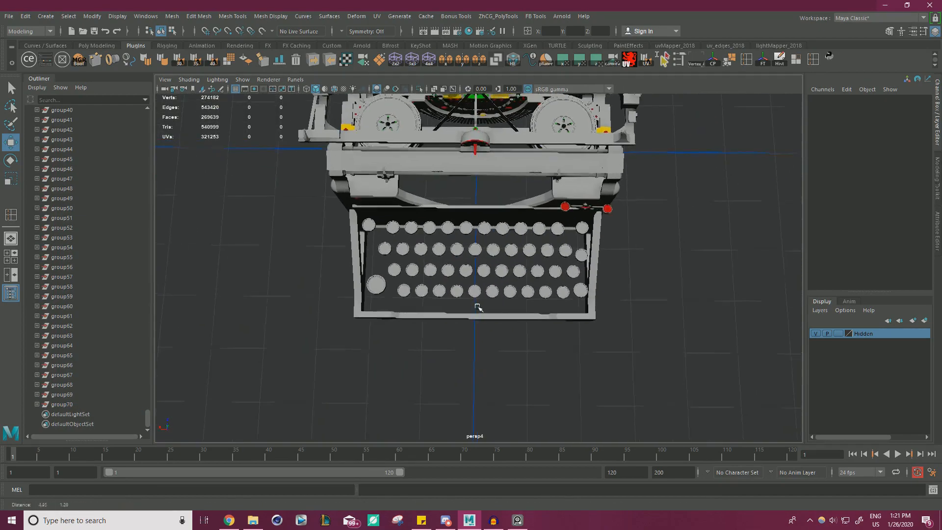
alt+drag(477, 306, 471, 298)
alt+right_drag(506, 299, 680, 292)
alt+middle_drag(679, 292, 486, 315)
alt+right_drag(387, 294, 446, 293)
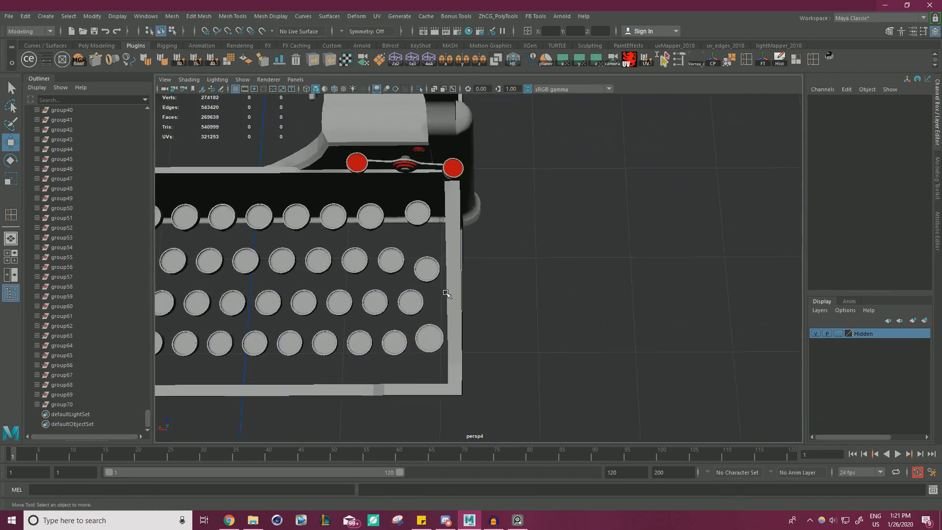
alt+drag(446, 294, 380, 229)
alt+right_drag(381, 228, 446, 240)
alt+middle_drag(446, 240, 446, 282)
alt+right_drag(446, 282, 510, 282)
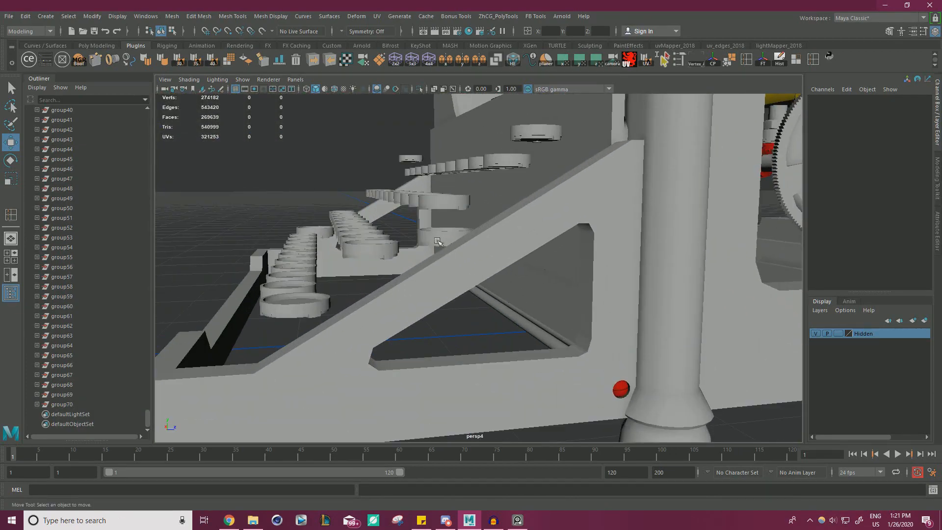
click(438, 241)
alt+drag(438, 242, 460, 212)
alt+drag(489, 239, 572, 282)
click(604, 272)
alt+right_drag(605, 273, 374, 244)
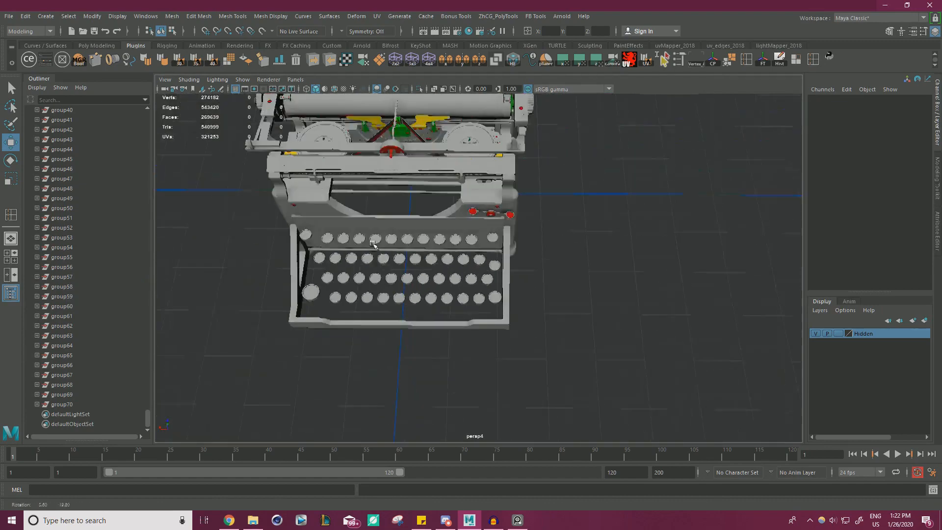
alt+drag(374, 243, 420, 238)
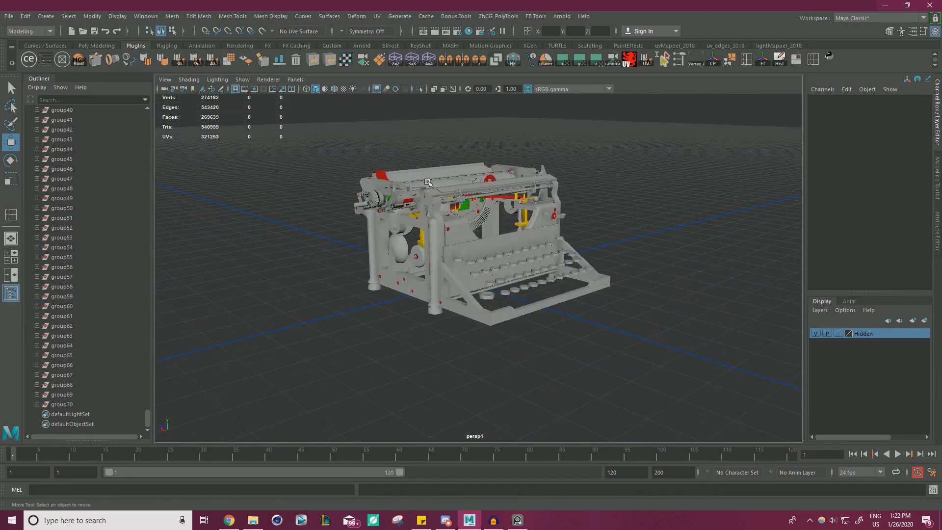
Step: Turn on wireframe over the shaded display and hide the objects on the Hidden layer
click(334, 89)
scroll(489, 232, down, 3)
scroll(490, 233, up, 6)
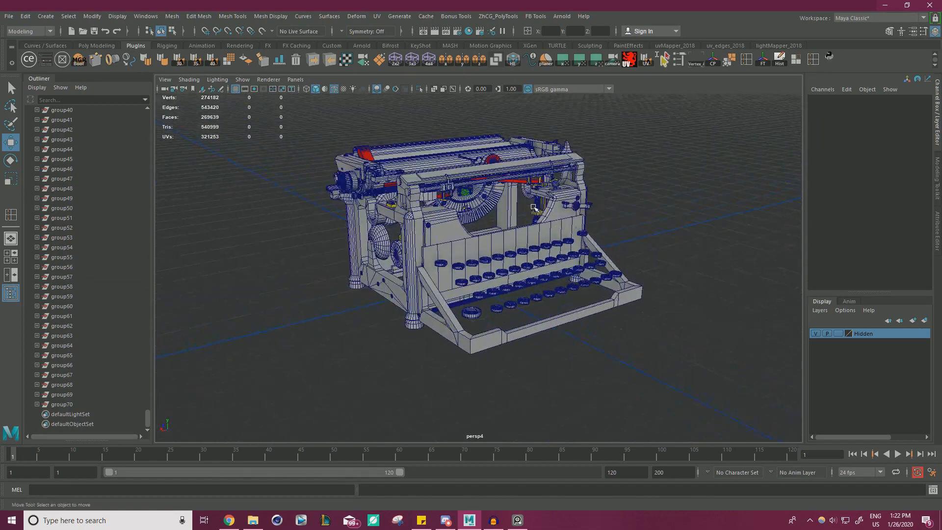
click(489, 233)
click(815, 333)
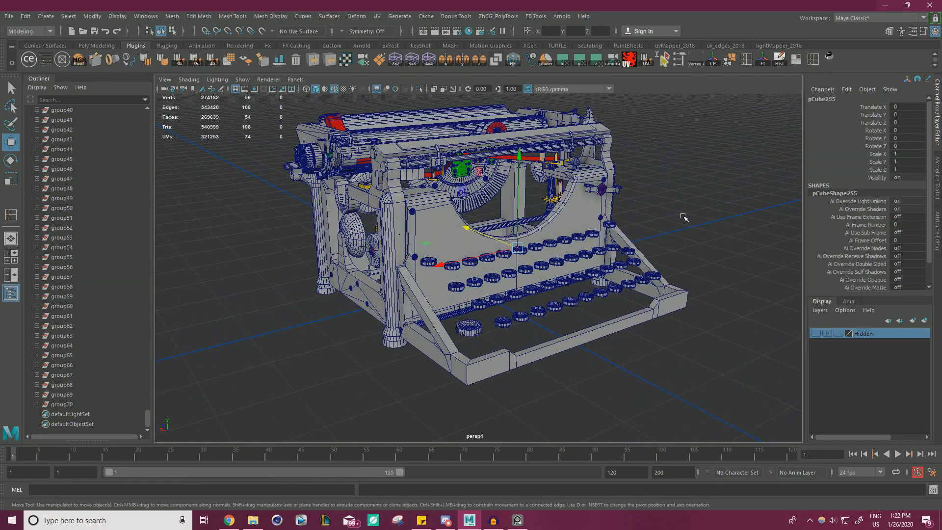
click(684, 216)
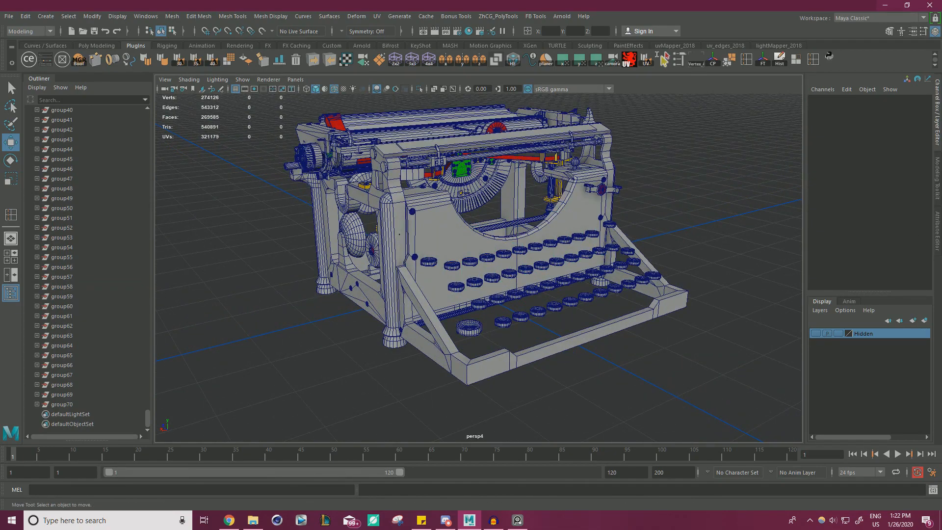
Step: Switch to the reference board and examine the underside typewriter photos for the key rows and the space bar mounting
right_drag(0, 359, 384, 244)
scroll(384, 244, down, 4)
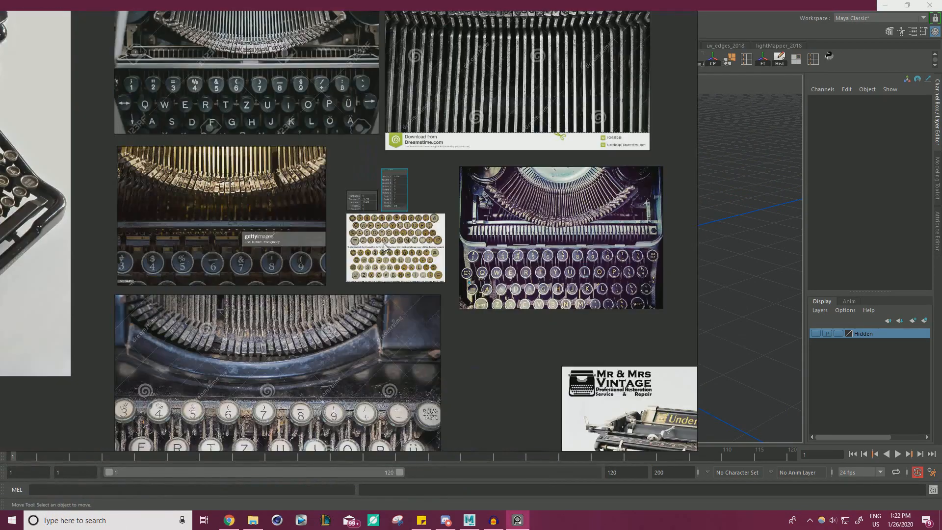
scroll(385, 246, down, 5)
scroll(410, 317, up, 2)
middle_drag(559, 363, 446, 304)
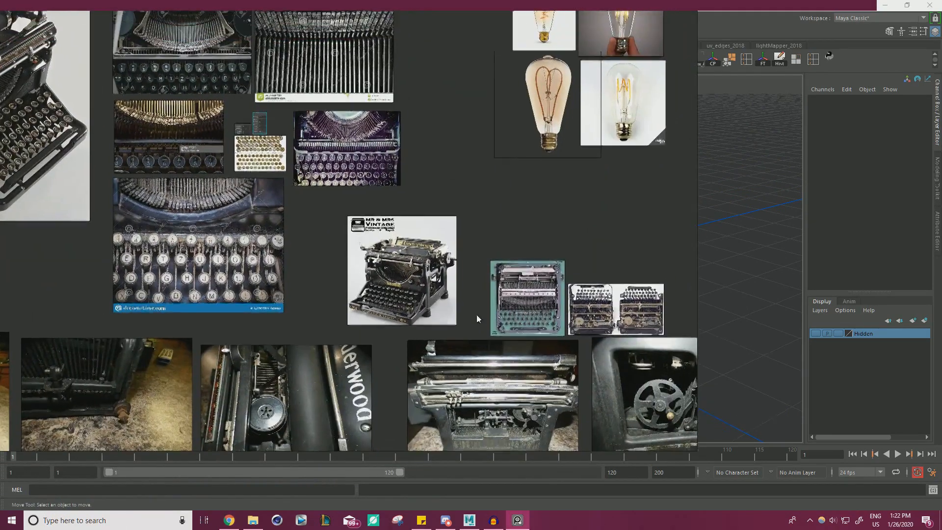
scroll(511, 335, up, 5)
scroll(599, 250, down, 2)
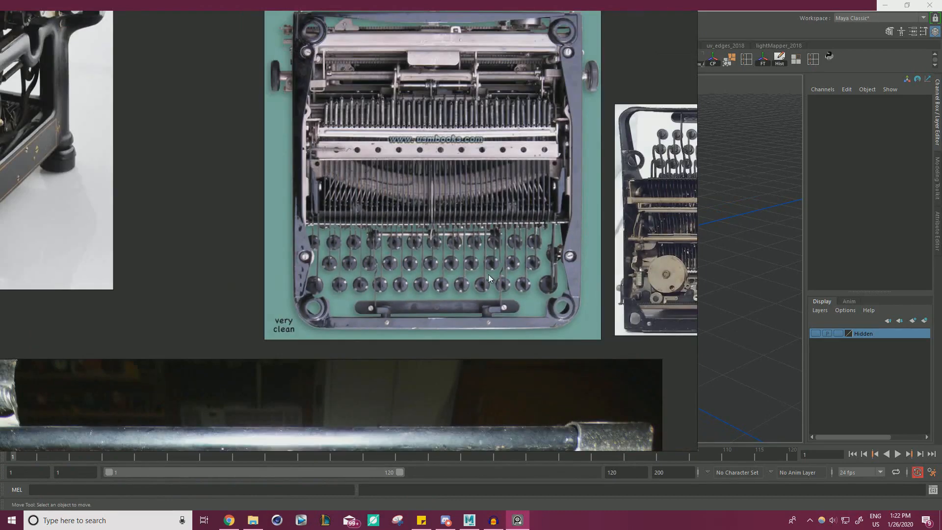
middle_drag(481, 157, 372, 163)
scroll(421, 320, down, 2)
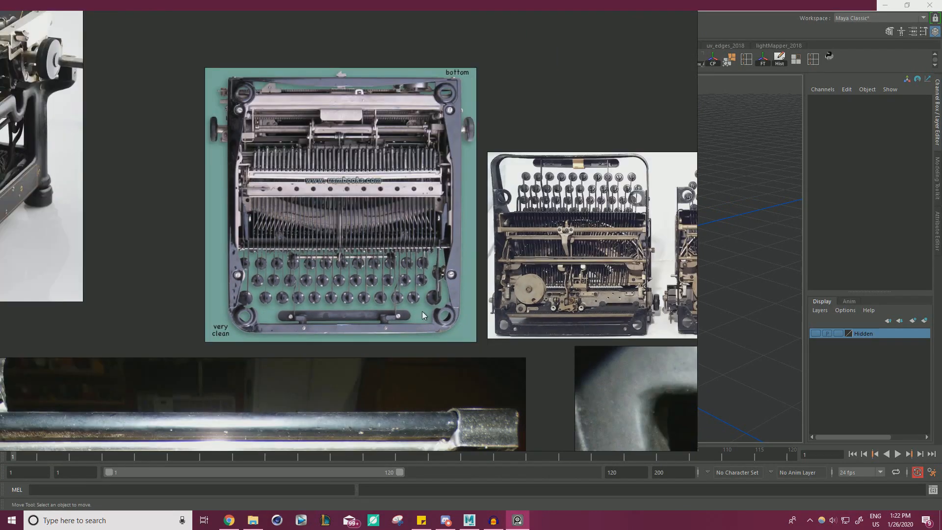
middle_drag(552, 311, 416, 292)
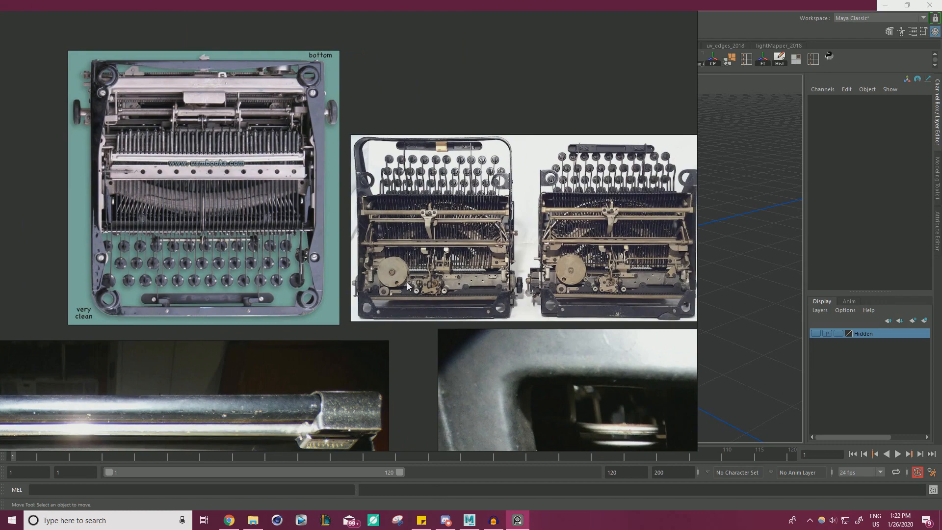
scroll(230, 280, up, 10)
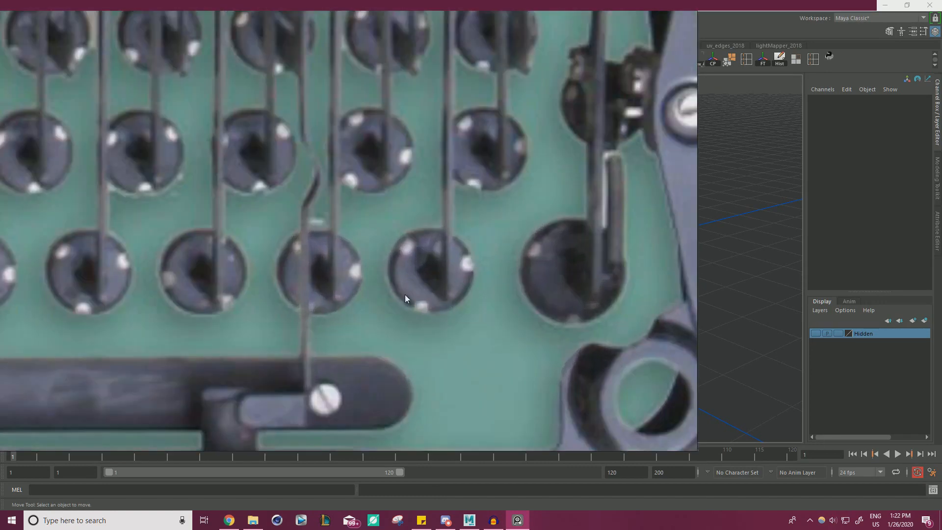
scroll(422, 261, down, 5)
scroll(449, 276, up, 1)
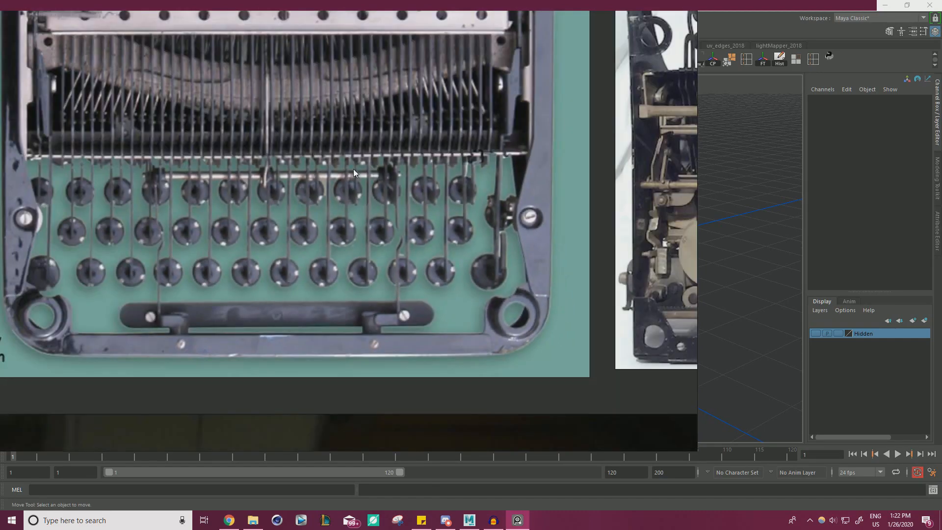
middle_drag(354, 169, 438, 208)
scroll(329, 254, up, 3)
scroll(351, 243, down, 10)
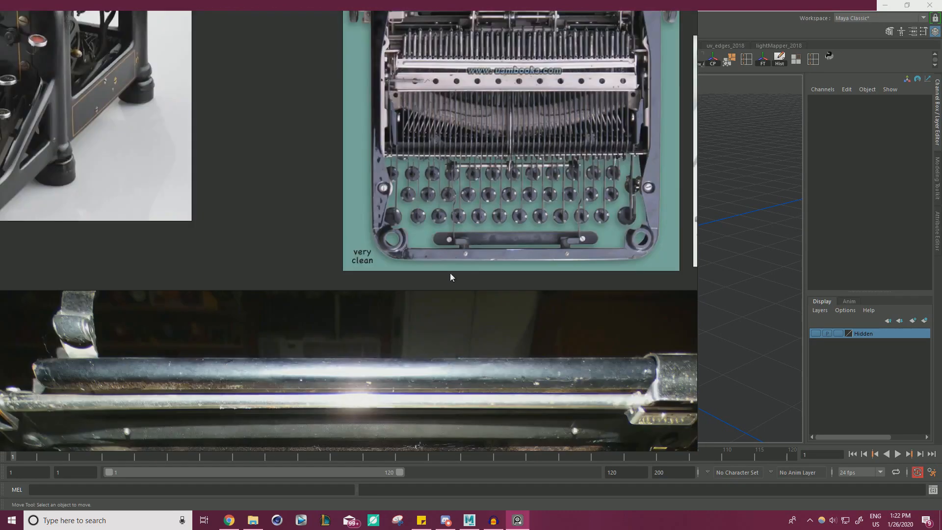
Step: Examine the Underwood reference photos, angled and front-on, for the shape and placement of the space bar
scroll(390, 300, down, 4)
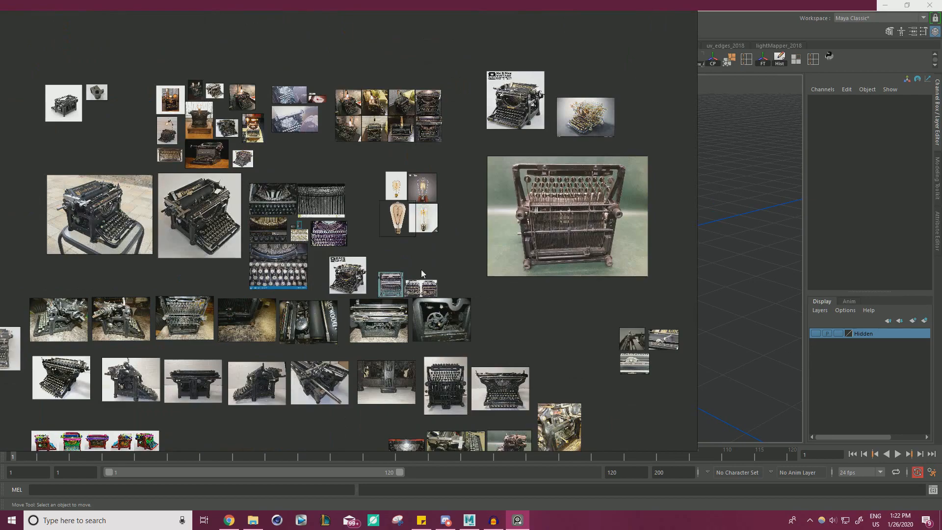
scroll(152, 236, up, 10)
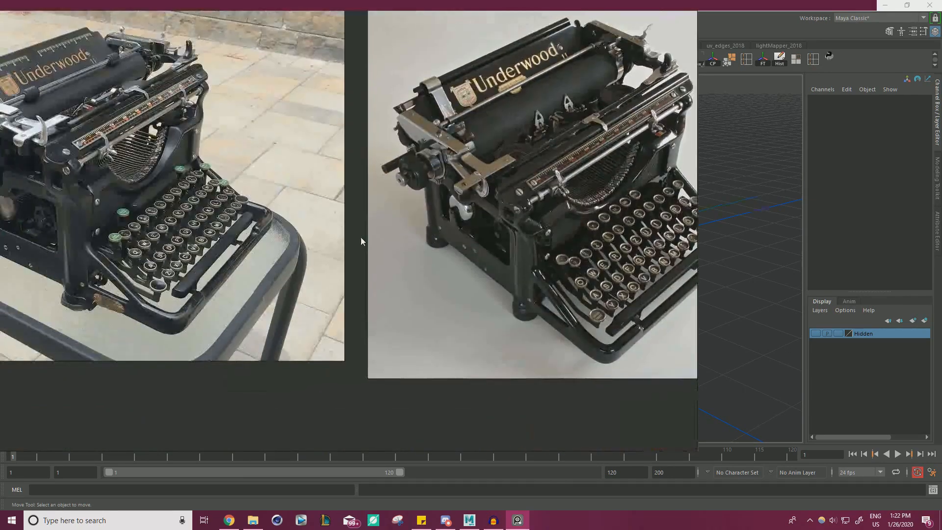
scroll(275, 265, down, 10)
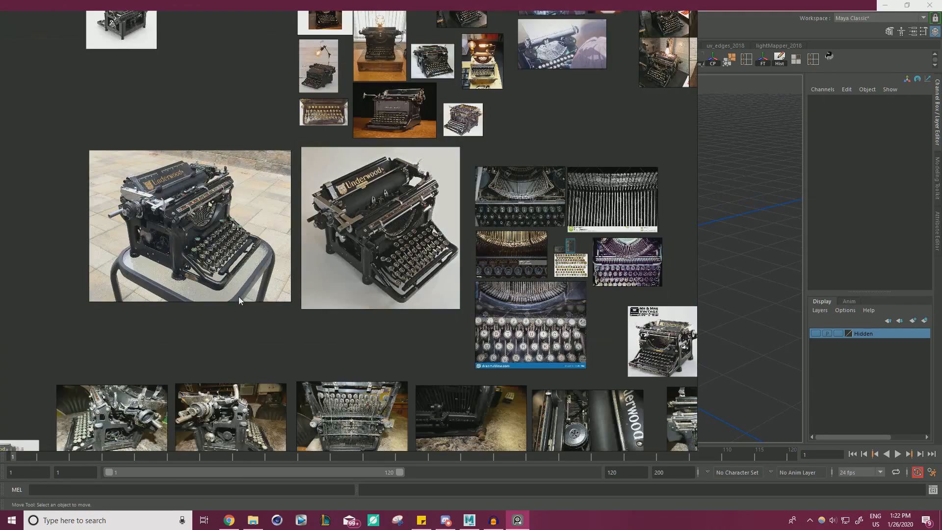
middle_drag(218, 343, 328, 240)
middle_drag(334, 441, 385, 210)
scroll(385, 213, up, 8)
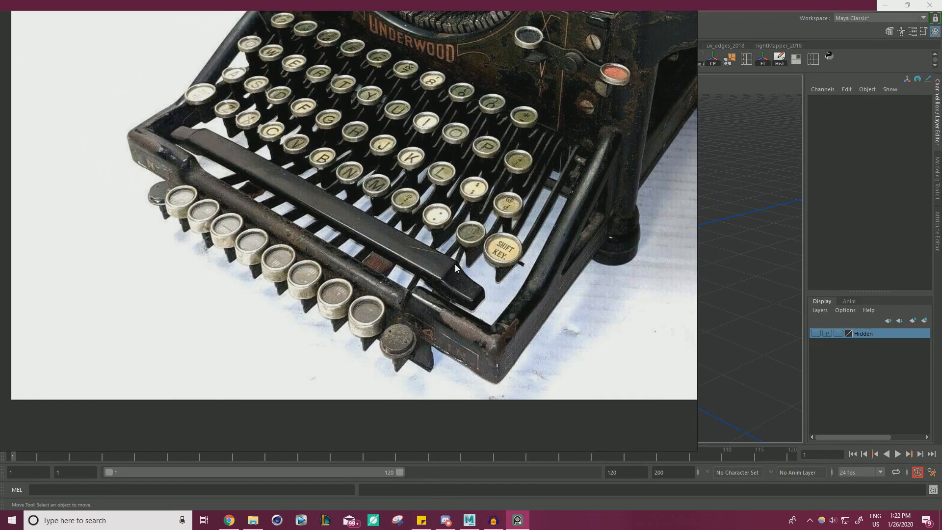
scroll(446, 288, down, 8)
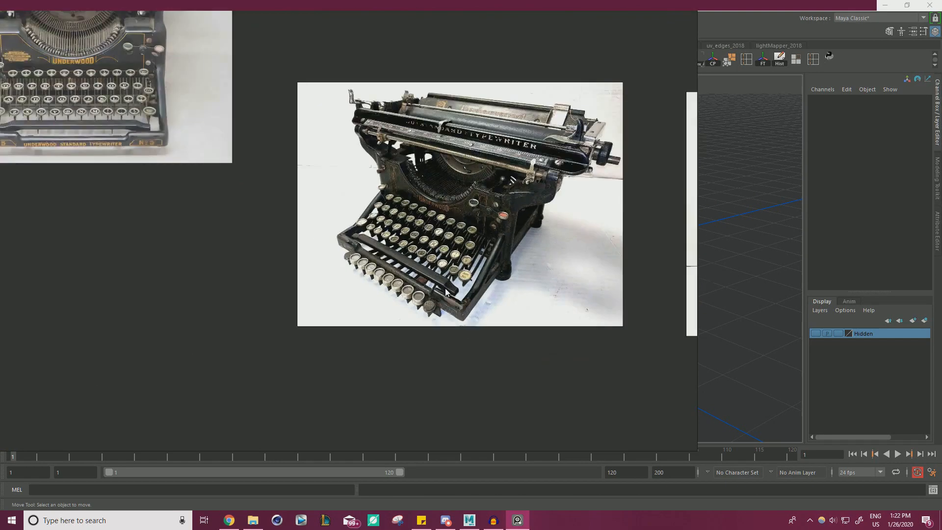
middle_drag(472, 351, 366, 115)
scroll(469, 296, up, 3)
scroll(468, 298, up, 5)
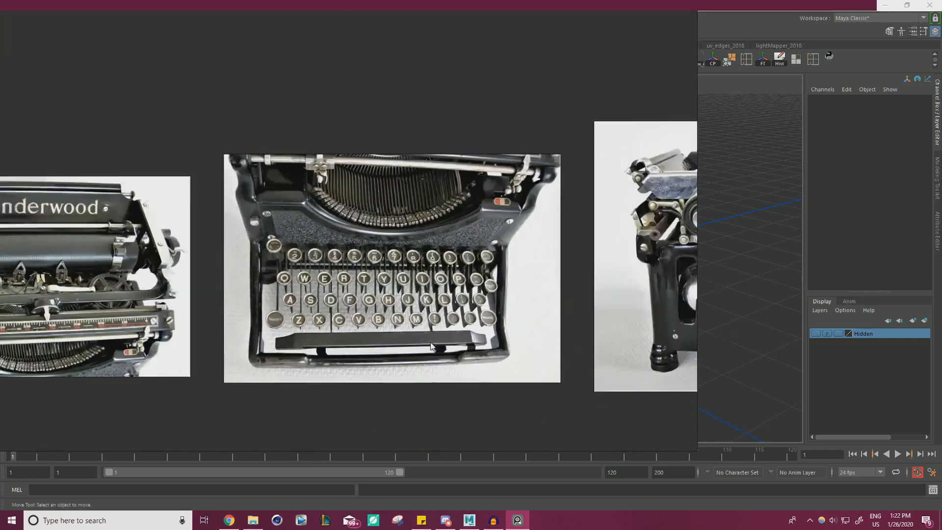
middle_drag(214, 365, 277, 319)
scroll(289, 316, up, 2)
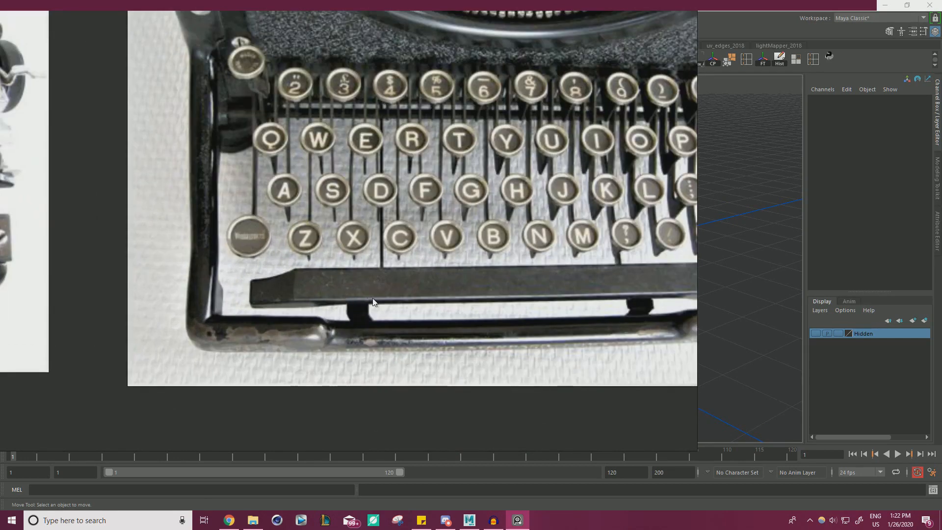
scroll(410, 302, down, 2)
middle_drag(479, 293, 347, 286)
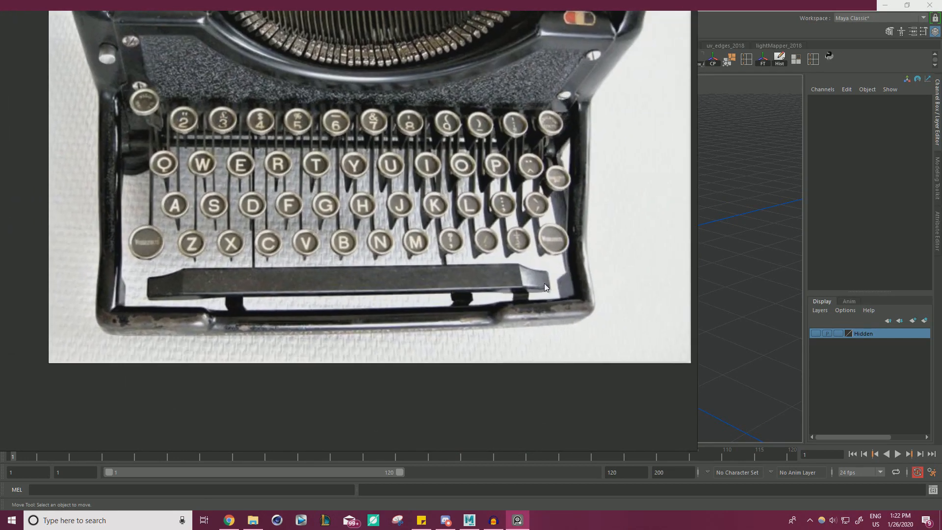
Step: Reposition the reference board window so its space bar close-up stays visible beside the typewriter model
right_drag(504, 294, 238, 286)
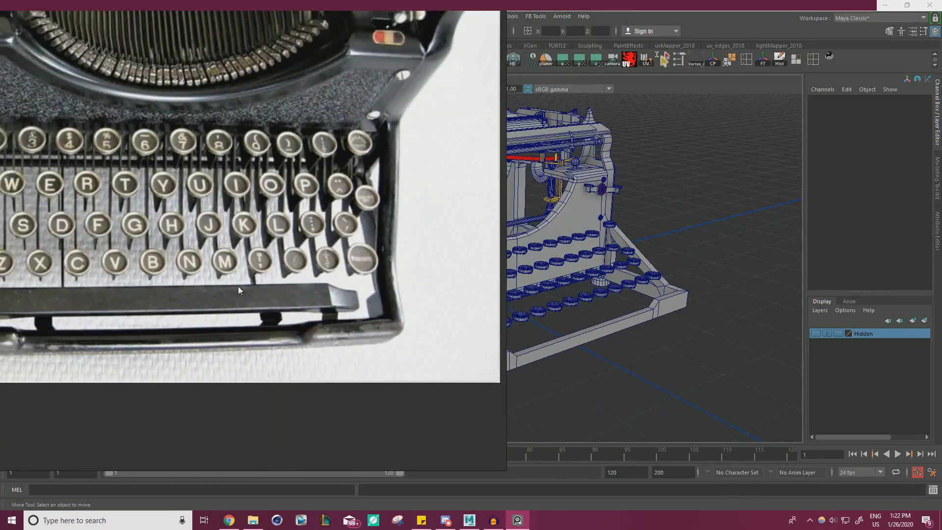
middle_drag(238, 287, 332, 70)
scroll(276, 114, down, 2)
right_drag(333, 70, 212, 336)
middle_drag(221, 314, 272, 208)
right_drag(272, 208, 287, 468)
Step: Select the front-facing faces of the frame's front rail and move them slightly outward, away from the keys
alt+right_drag(441, 284, 412, 290)
alt+drag(412, 290, 363, 300)
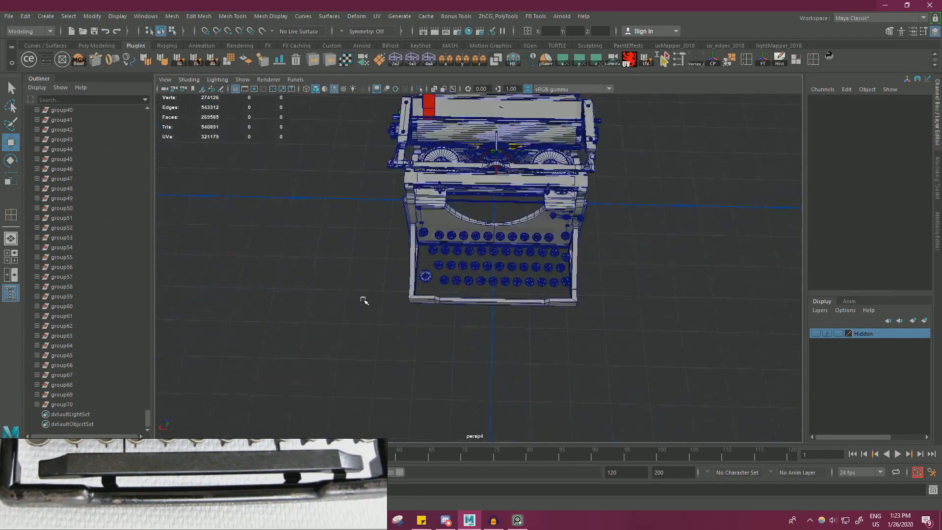
scroll(373, 302, up, 5)
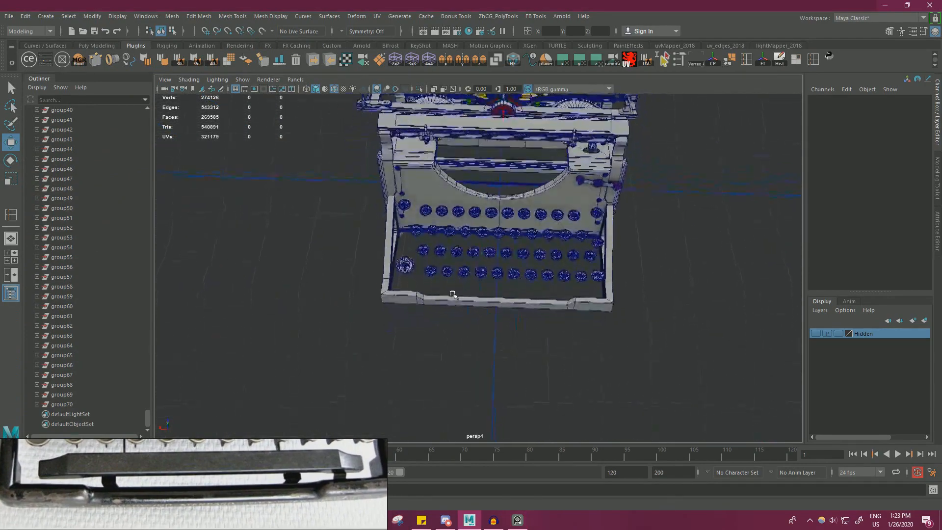
alt+drag(365, 255, 471, 309)
click(498, 238)
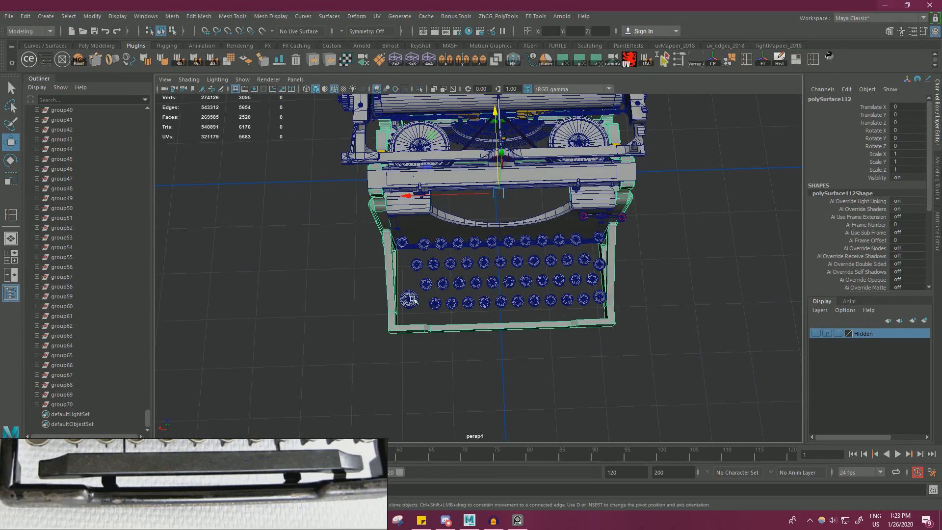
alt+right_drag(410, 296, 510, 265)
alt+drag(511, 265, 581, 255)
right_drag(581, 255, 582, 318)
click(587, 325)
alt+drag(579, 284, 471, 292)
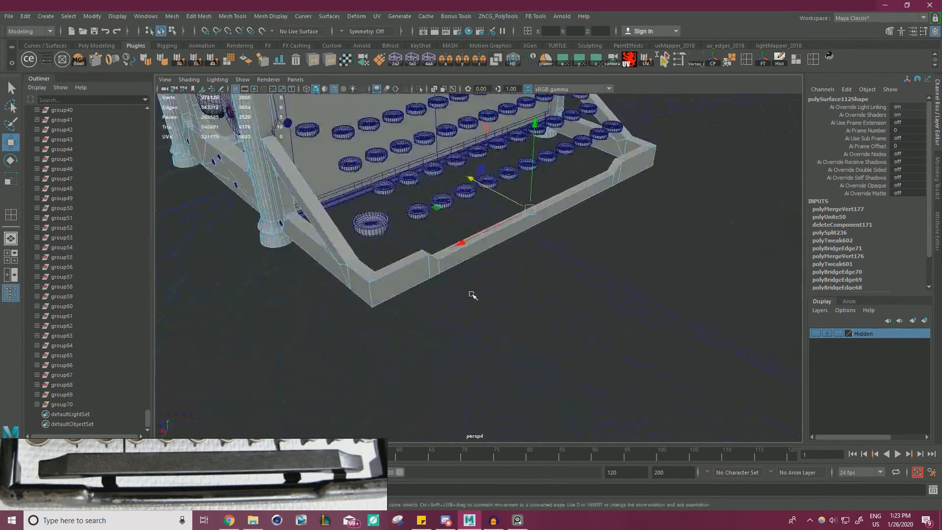
click(407, 279)
shift+click(453, 260)
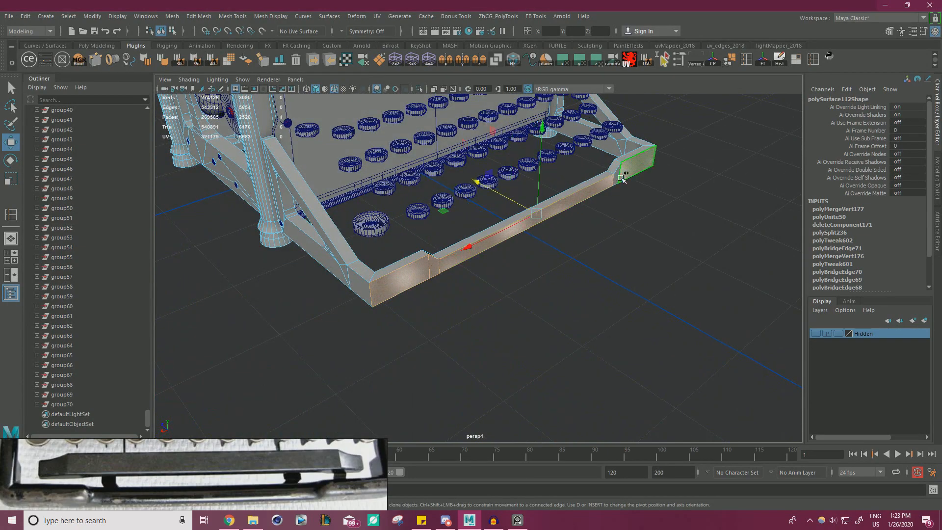
alt+drag(621, 179, 542, 272)
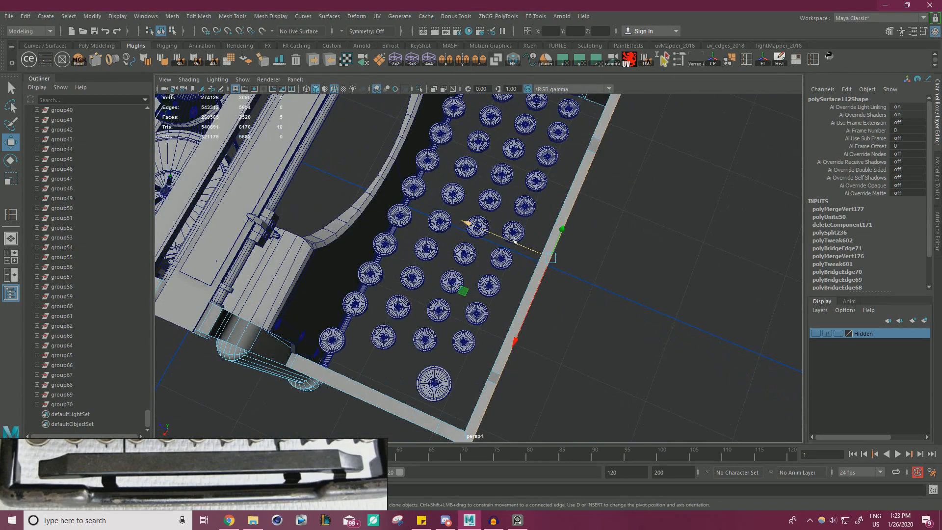
drag(514, 241, 519, 241)
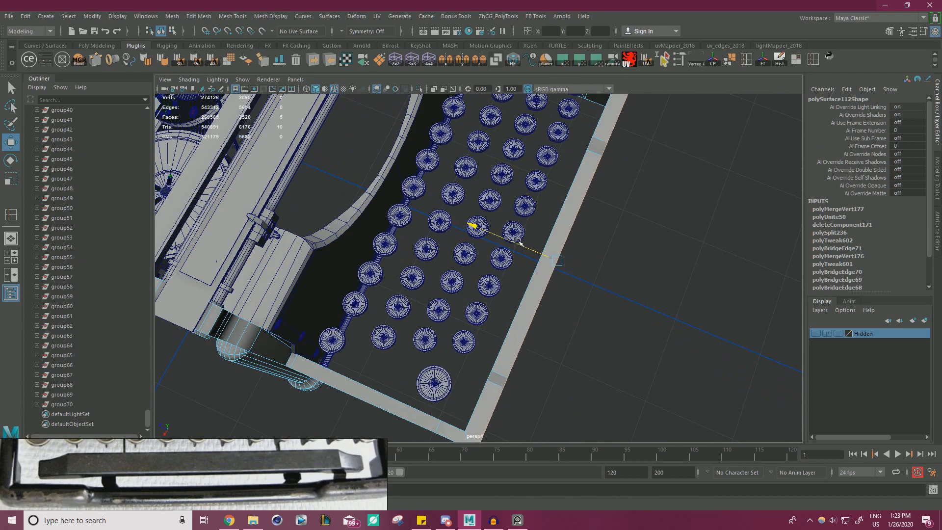
alt+drag(519, 242, 463, 201)
scroll(463, 202, down, 2)
alt+middle_drag(469, 208, 444, 299)
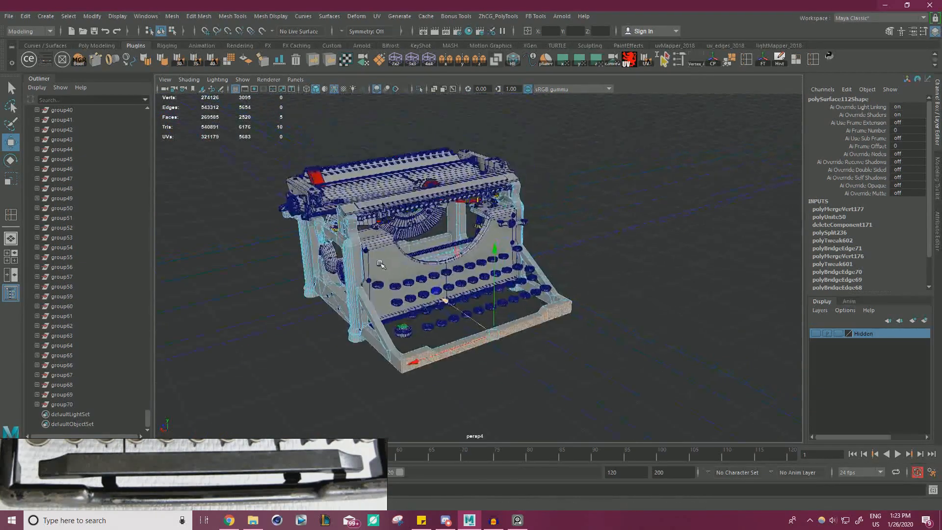
alt+drag(444, 299, 466, 299)
click(583, 174)
Step: Create a polygon cube at Translate Z -31.06 beside the front rail and scale it uniformly to about 4.341
alt+drag(553, 208, 393, 288)
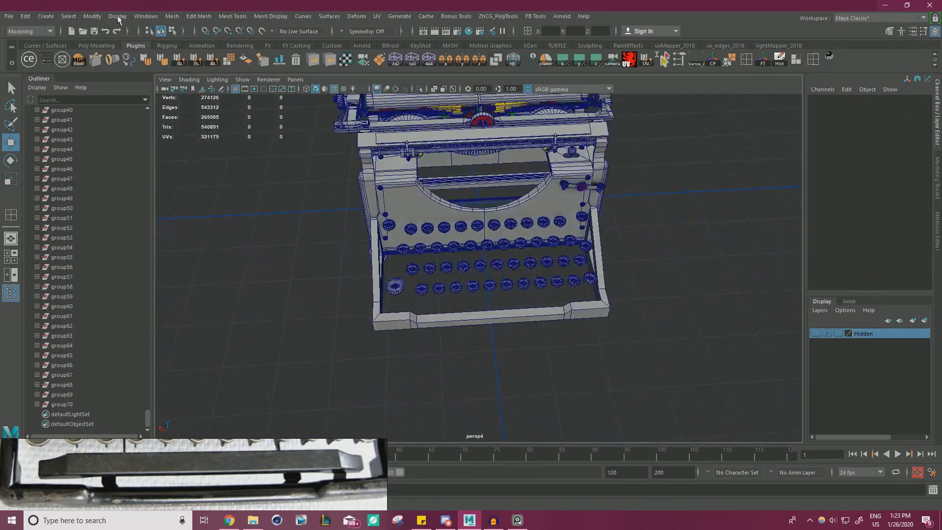
click(45, 16)
mouse_move(76, 51)
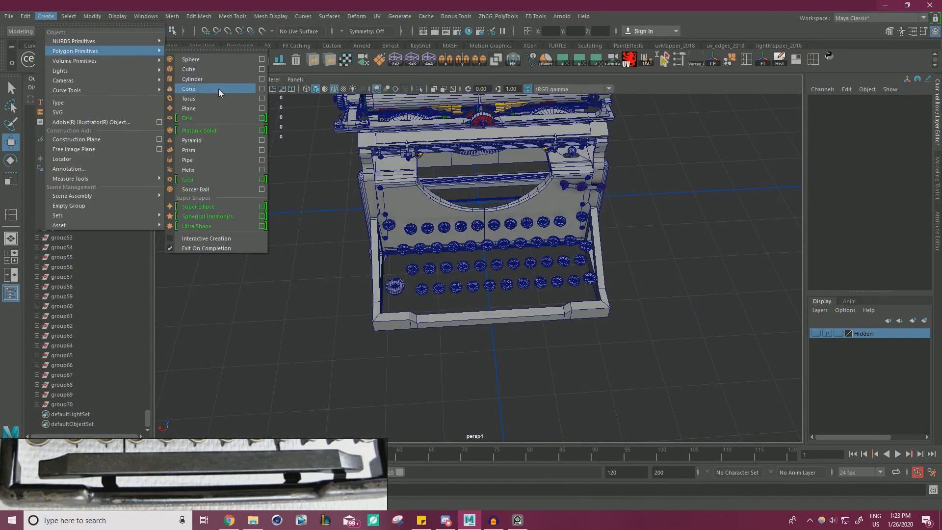
click(211, 69)
alt+drag(422, 147, 484, 286)
scroll(534, 314, up, 2)
alt+middle_drag(551, 343, 542, 283)
scroll(542, 283, up, 3)
key(r)
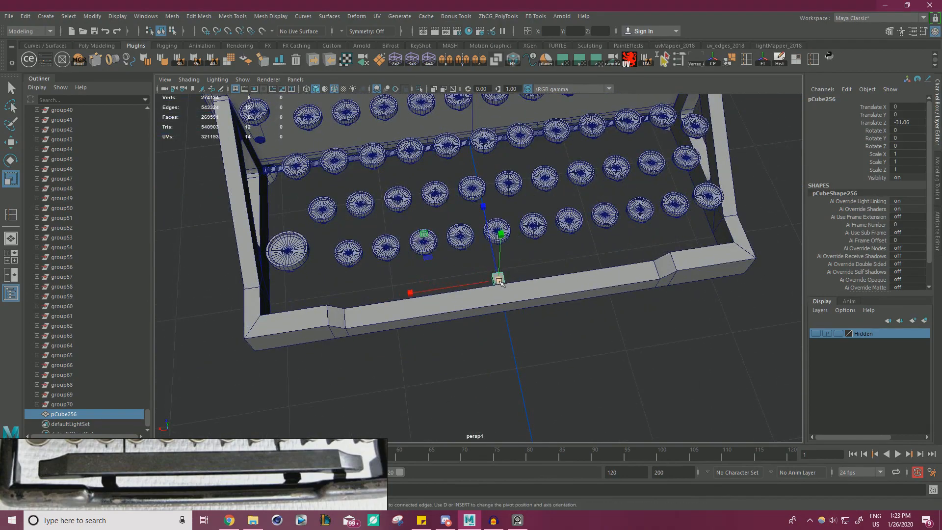
drag(499, 282, 659, 253)
Step: Narrow the cube to about Scale Z 2.669 and move it to about Translate Y 5.418 and Translate Z -31.903
key(w)
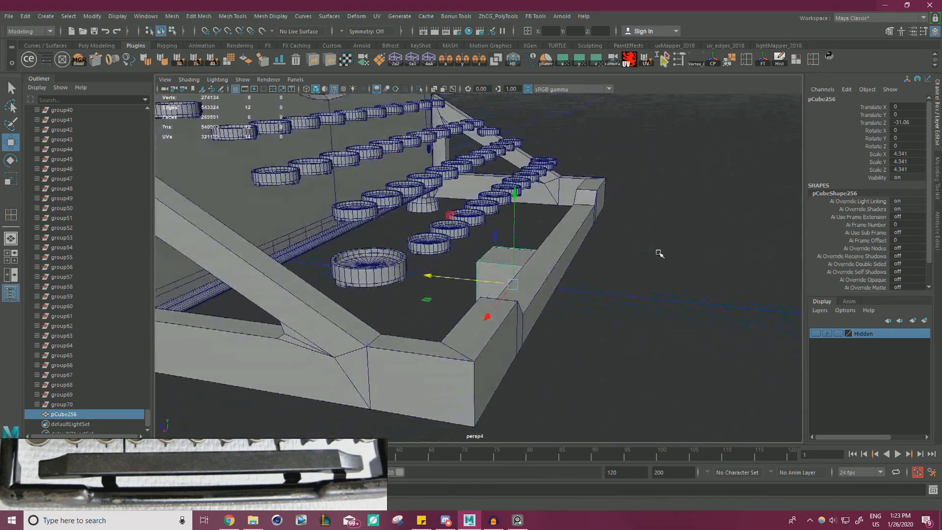
drag(515, 195, 566, 216)
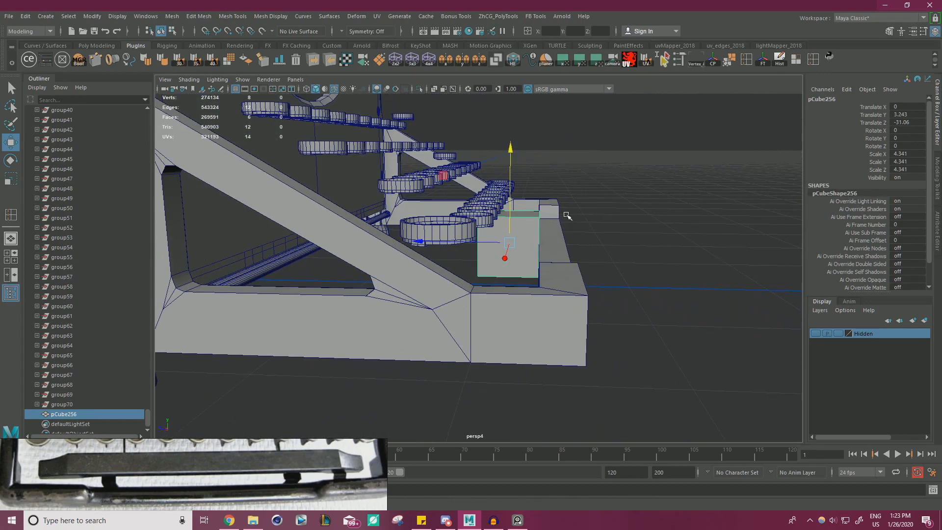
key(r)
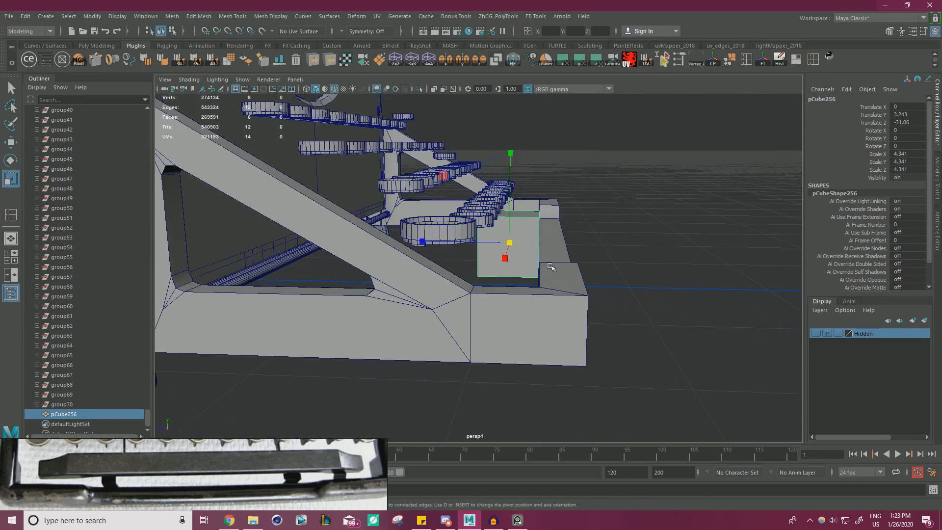
alt+drag(516, 234, 474, 247)
key(w)
alt+drag(538, 246, 564, 214)
drag(472, 248, 478, 247)
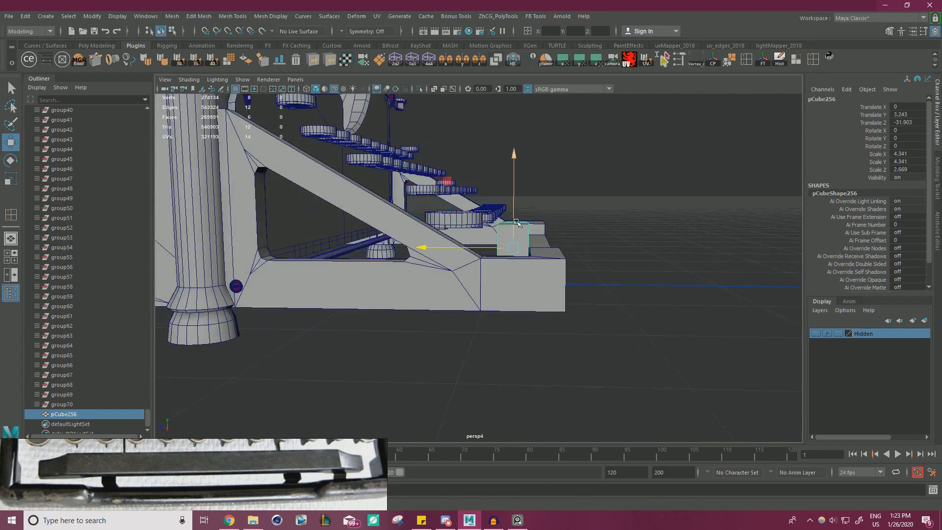
drag(524, 195, 524, 193)
alt+drag(525, 193, 495, 261)
Step: Try to move the cube's key-facing side face away from the keys
alt+right_drag(495, 261, 540, 247)
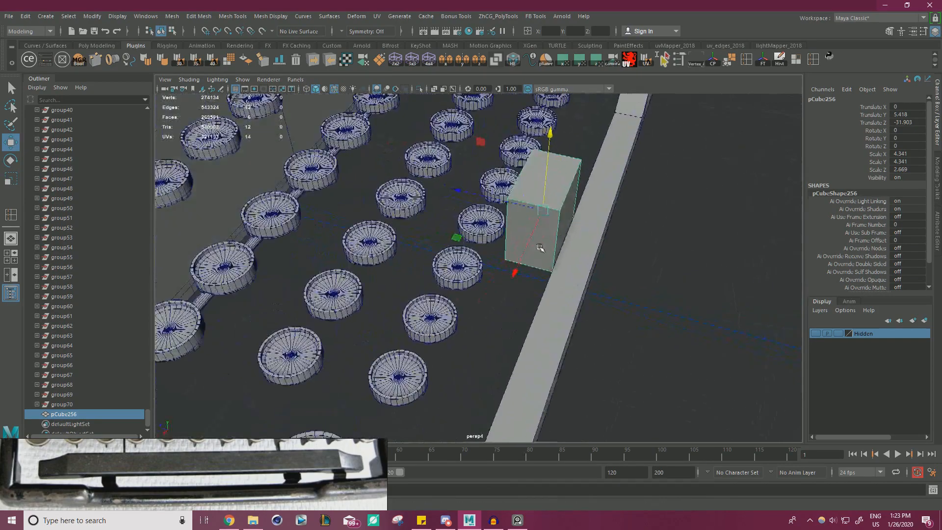
mouse_move(540, 247)
alt+mouse_down()
mouse_move(507, 259)
mouse_move(557, 251)
alt+mouse_up()
right_drag(510, 202, 511, 229)
click(540, 220)
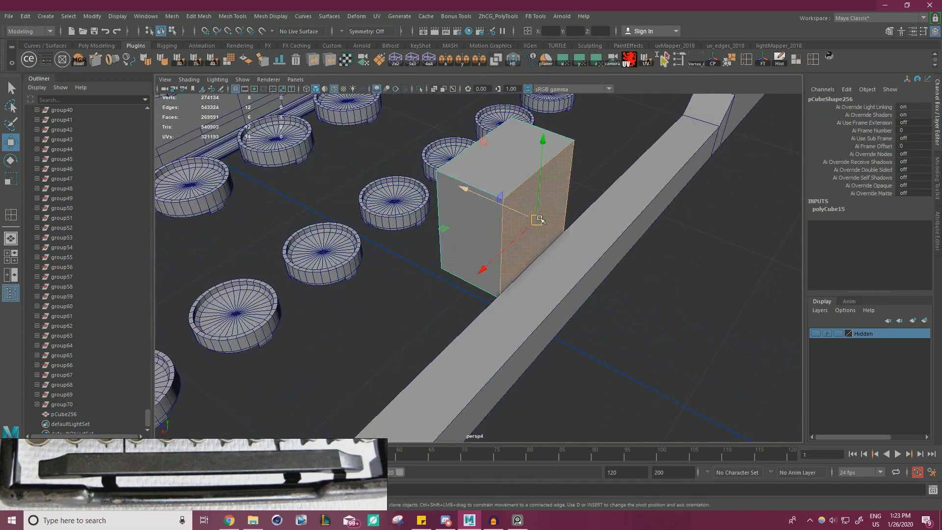
alt+drag(575, 221, 643, 195)
alt+middle_drag(556, 171, 501, 228)
drag(436, 245, 492, 148)
alt+drag(435, 214, 429, 264)
click(434, 218)
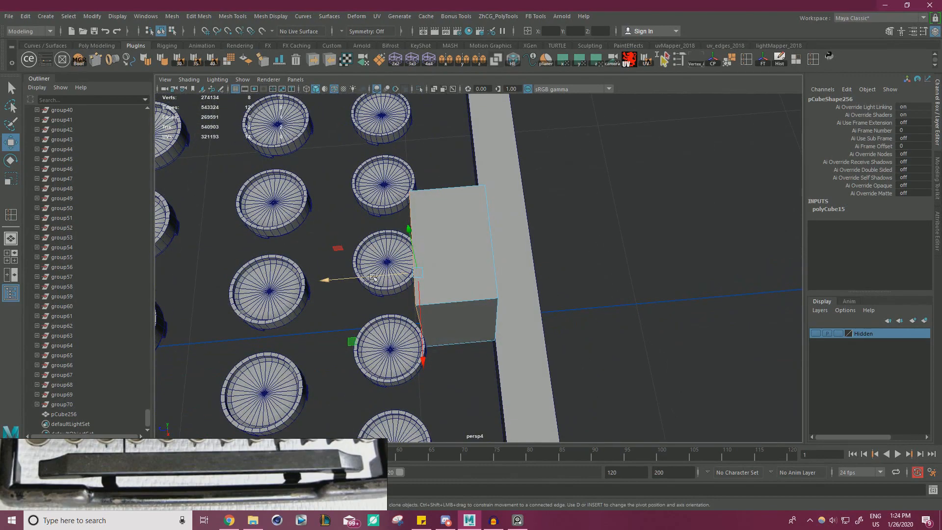
drag(373, 278, 449, 260)
scroll(449, 260, down, 2)
right_drag(462, 237, 500, 217)
click(500, 282)
click(472, 259)
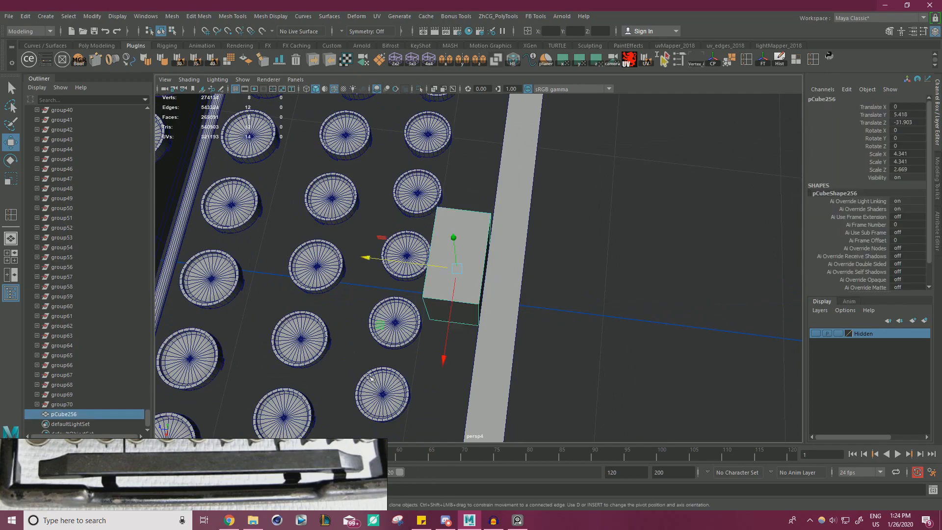
Step: Narrow the cube to about Scale Z 2.192 and stretch it along the front rail to about Scale X 37.402
alt+drag(562, 330, 429, 345)
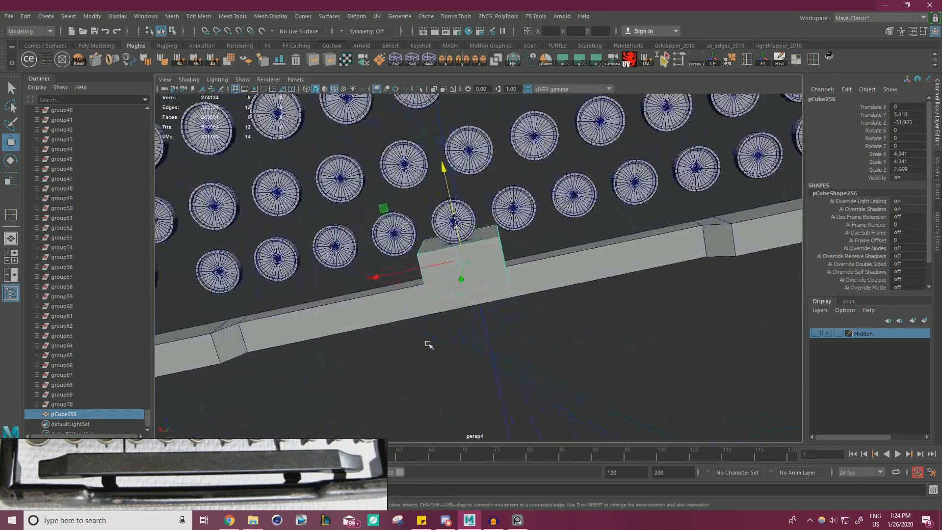
key(r)
drag(453, 225, 454, 237)
alt+right_drag(454, 237, 286, 265)
alt+drag(286, 265, 265, 255)
alt+middle_drag(265, 255, 378, 234)
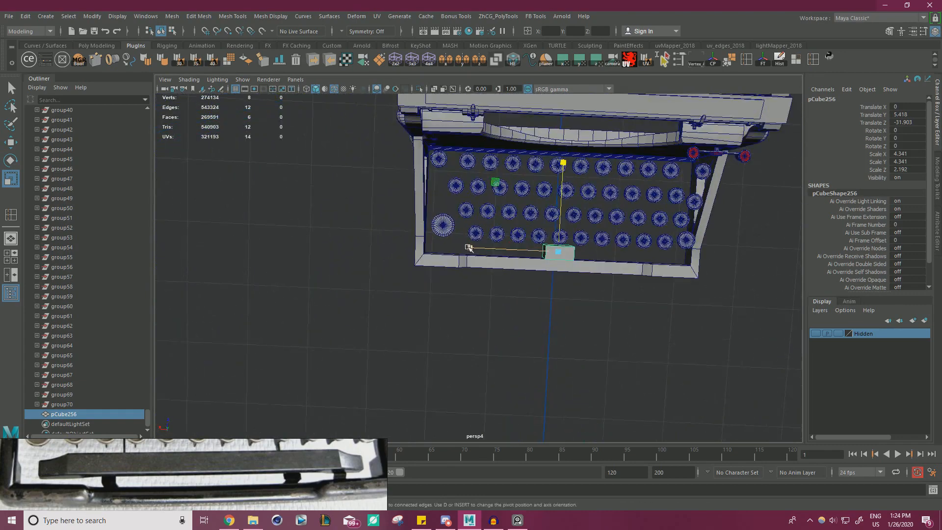
drag(468, 248, 21, 191)
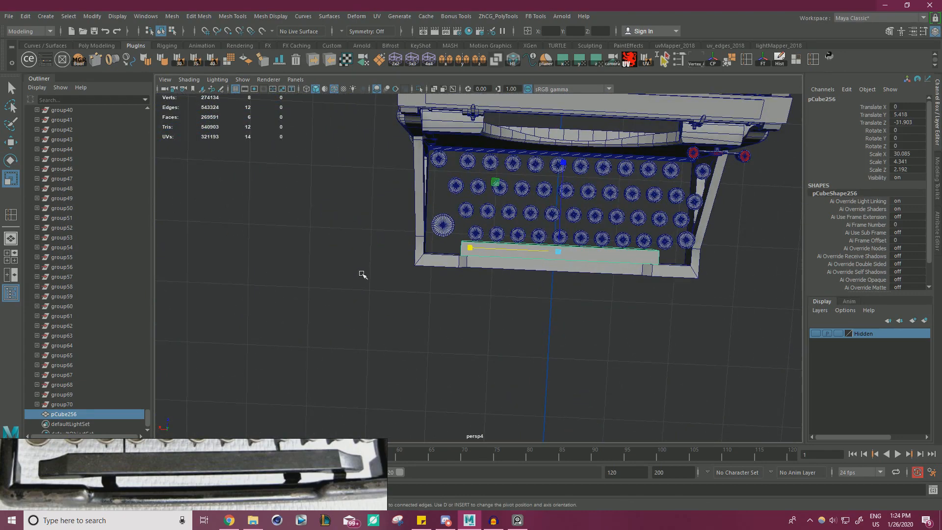
drag(470, 248, 457, 248)
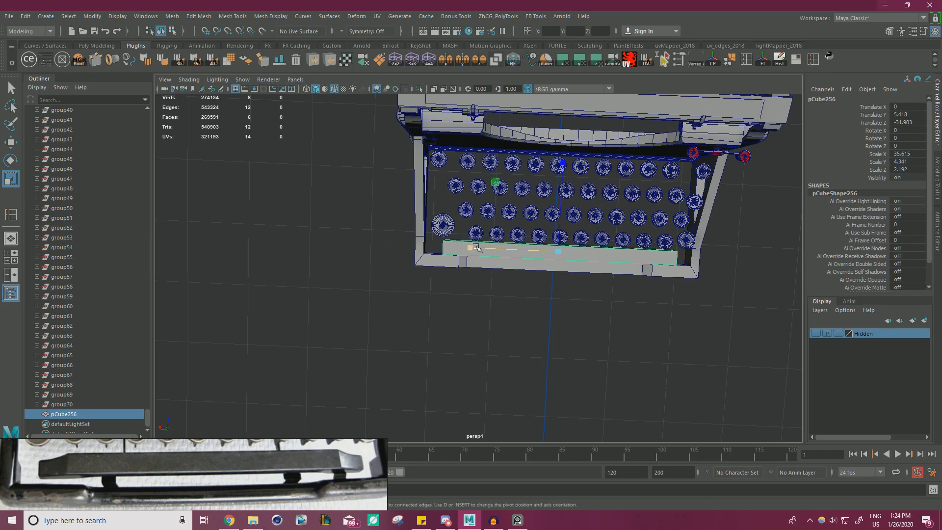
mouse_move(476, 248)
mouse_down()
mouse_move(493, 184)
mouse_move(484, 206)
mouse_move(491, 236)
mouse_move(449, 292)
mouse_move(466, 262)
mouse_up()
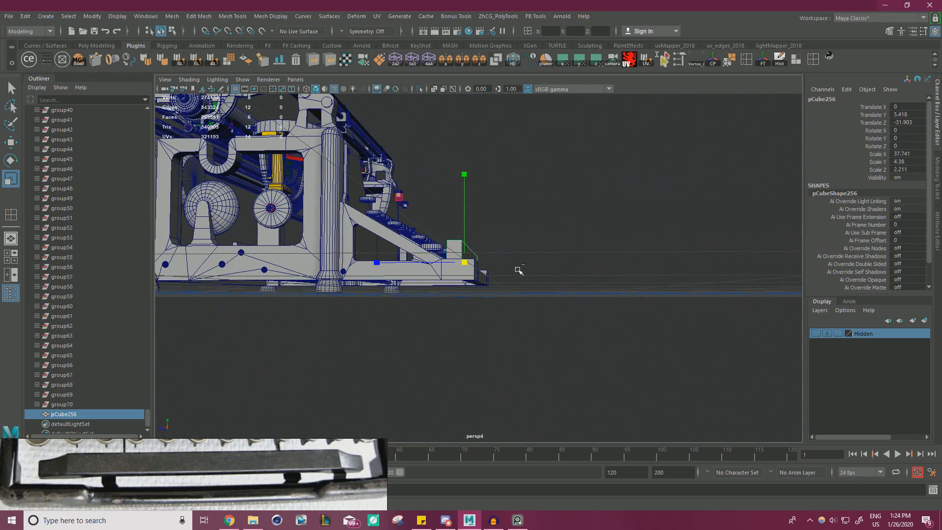
click(472, 281)
Step: Move the stretched bar away from the keys toward the front rail, to about Translate Z -32.953
key(w)
right_drag(563, 238, 520, 240)
alt+drag(520, 239, 565, 341)
drag(565, 340, 460, 204)
alt+drag(466, 208, 500, 256)
drag(376, 226, 393, 227)
alt+drag(501, 250, 539, 275)
scroll(538, 275, up, 3)
right_drag(457, 213, 509, 198)
click(452, 226)
alt+middle_drag(521, 236, 516, 288)
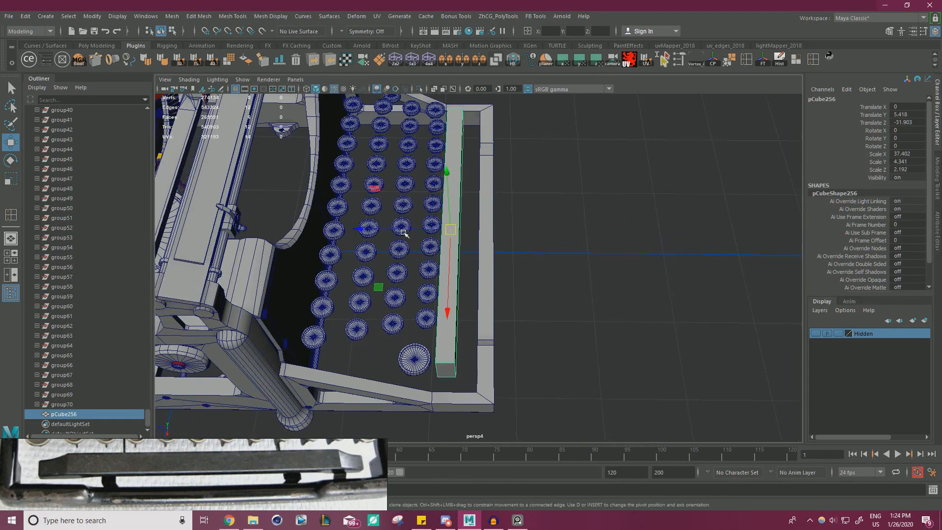
drag(401, 229, 410, 228)
alt+drag(499, 263, 444, 182)
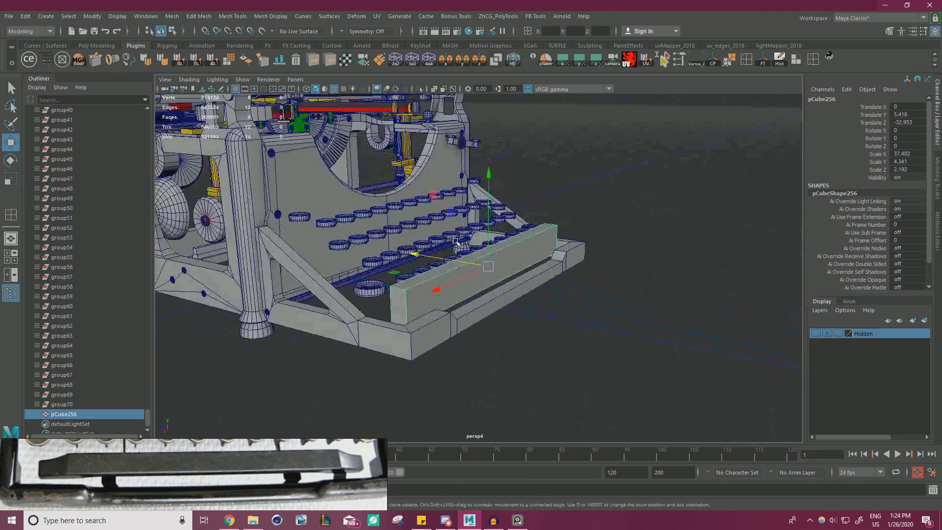
scroll(444, 182, down, 4)
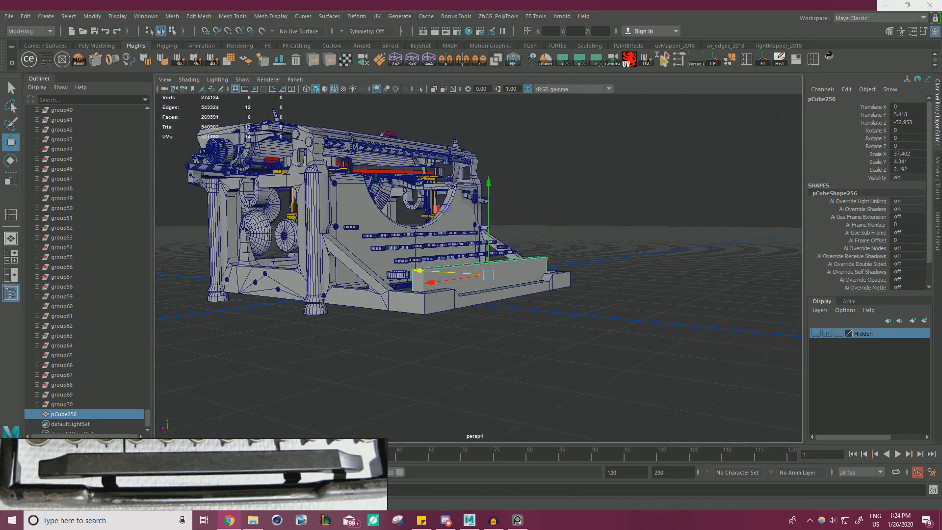
Step: Switch to the Sketchfab page in Chrome and examine the Underwood typewriter's space bar from the front, then return to Maya
drag(941, 15, 429, 12)
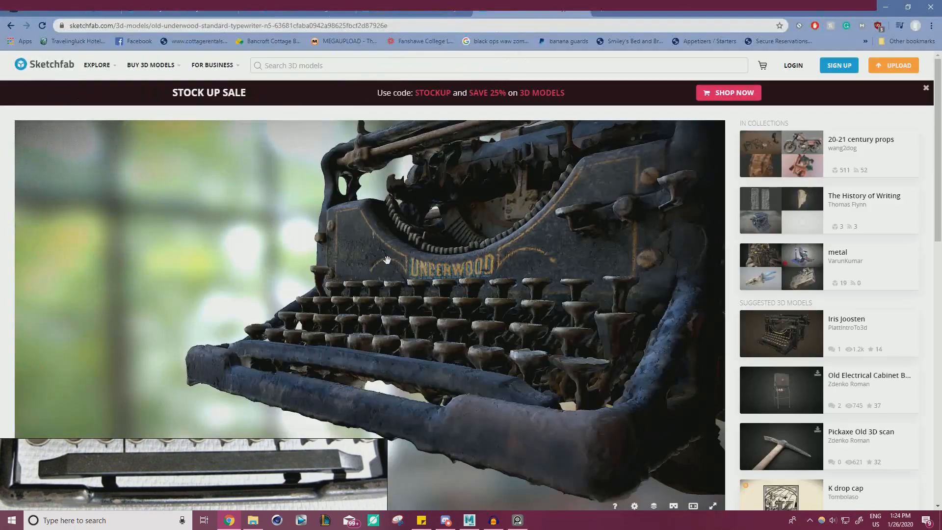
mouse_move(385, 261)
mouse_down()
mouse_move(363, 281)
mouse_move(349, 364)
mouse_move(332, 362)
mouse_up()
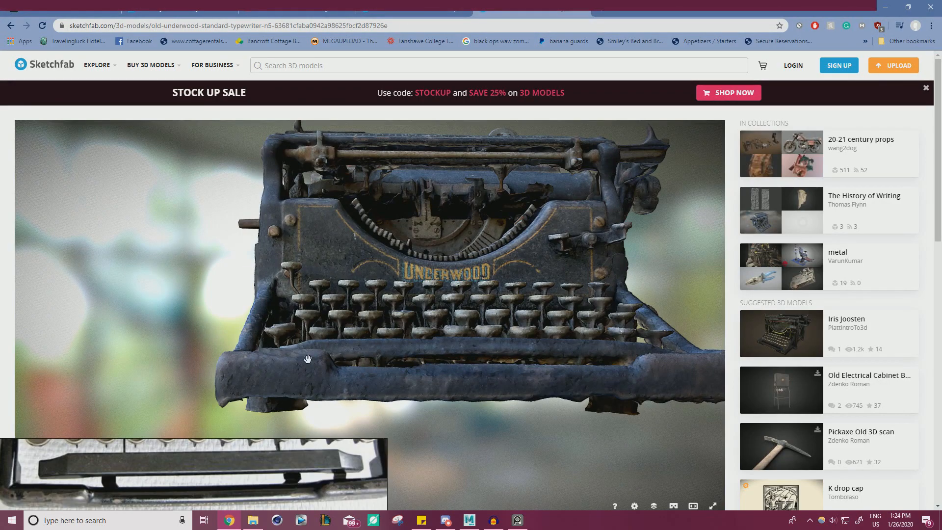
drag(665, 8, 941, 81)
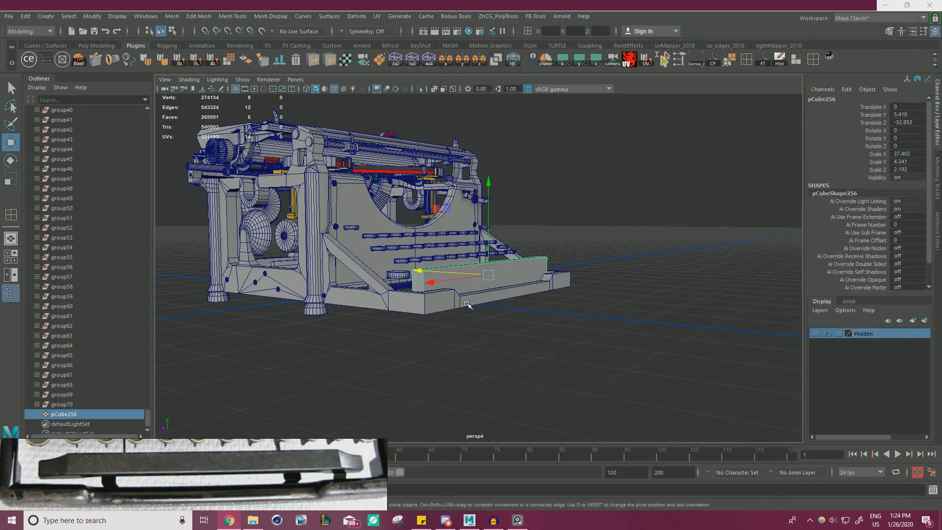
alt+drag(467, 304, 459, 311)
alt+right_drag(458, 311, 510, 329)
alt+drag(493, 331, 494, 351)
alt+middle_drag(494, 351, 536, 338)
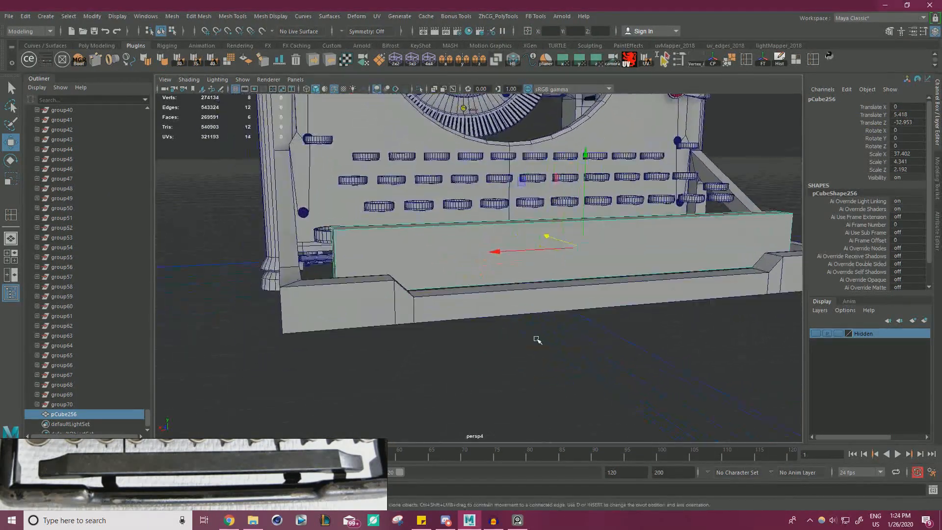
alt+drag(441, 339, 434, 355)
click(346, 312)
right_drag(327, 237, 324, 293)
click(321, 291)
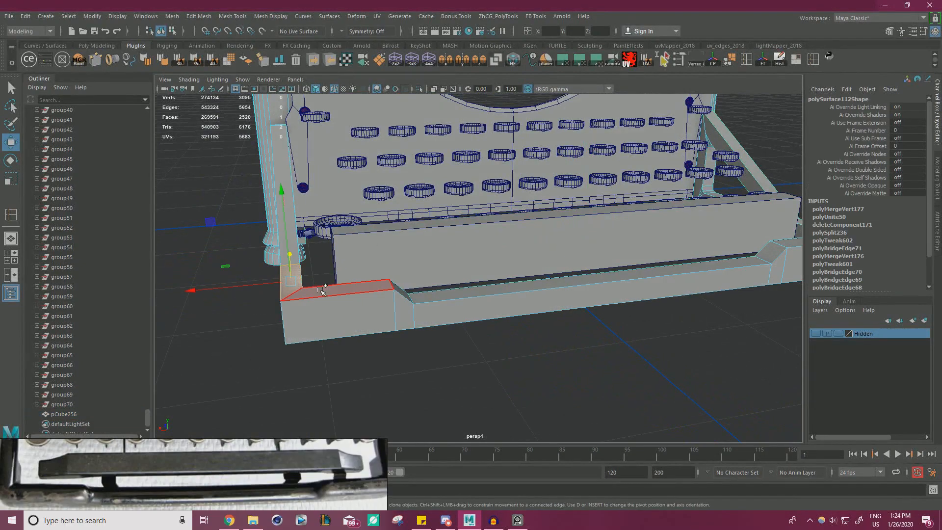
shift+click(336, 287)
alt+drag(336, 286, 295, 343)
shift+double_click(702, 264)
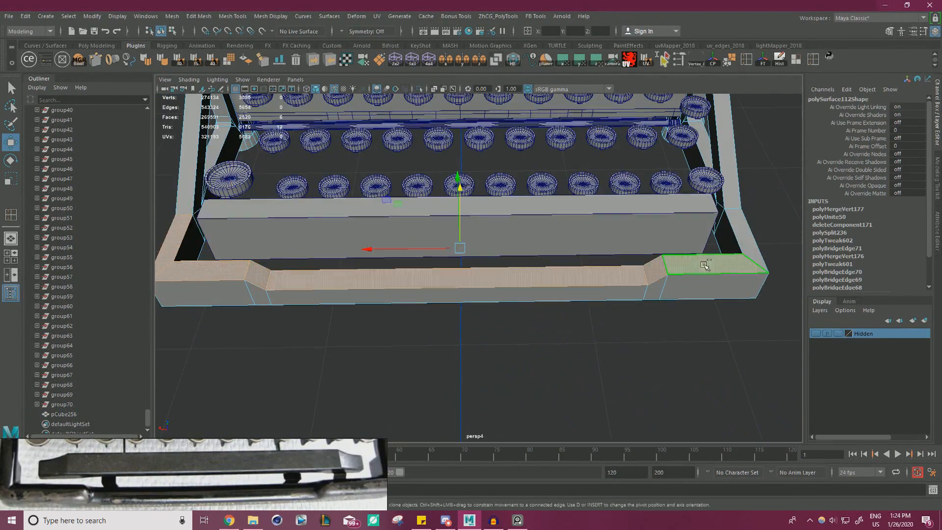
alt+drag(644, 285, 472, 313)
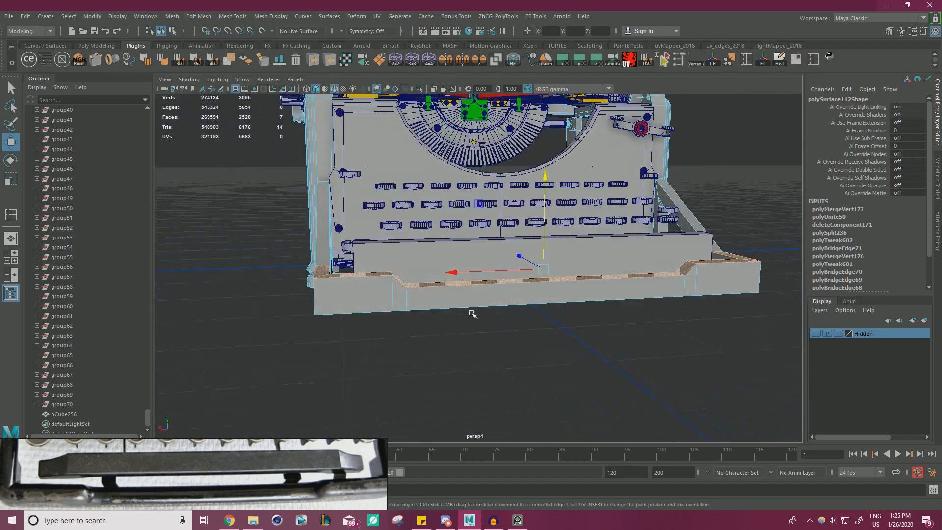
click(465, 277)
drag(549, 251, 492, 279)
alt+right_drag(492, 279, 509, 282)
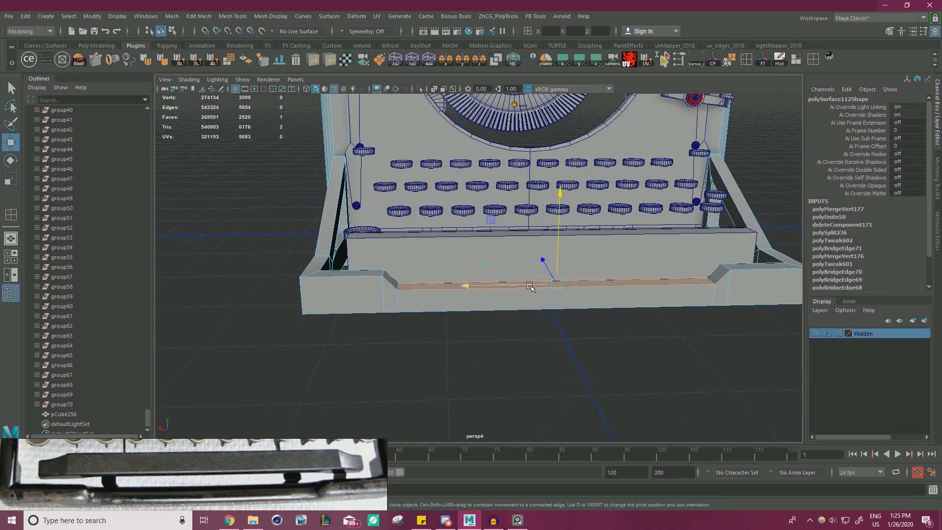
key(r)
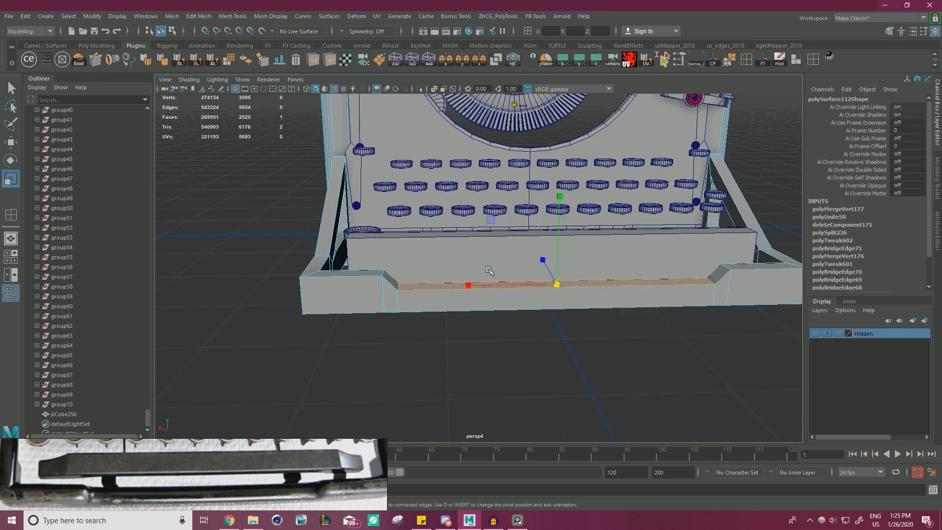
alt+drag(488, 269, 533, 278)
Step: Select the space bar block and nudge it slightly toward the front rail, to about Translate Z -33.096
right_drag(466, 240, 513, 221)
click(520, 257)
alt+drag(525, 265, 493, 223)
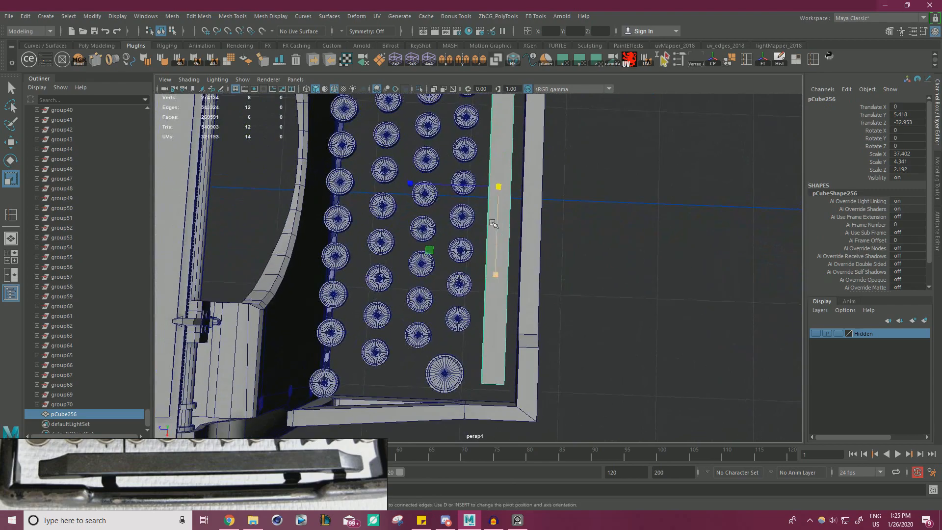
key(w)
drag(469, 186, 461, 186)
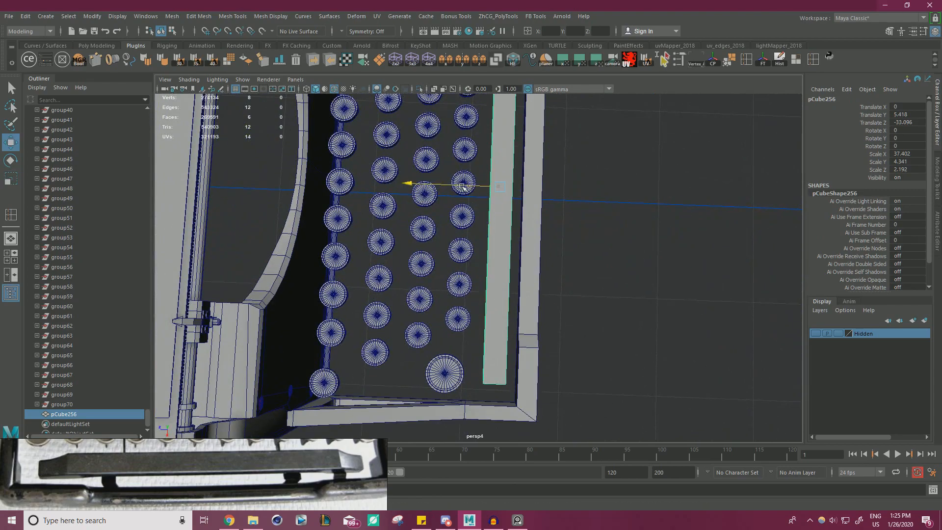
Step: Select the bottom face of the space bar block and raise it slightly above the front rail
key(r)
alt+drag(578, 263, 658, 164)
right_drag(658, 164, 662, 196)
alt+drag(663, 196, 520, 123)
click(510, 248)
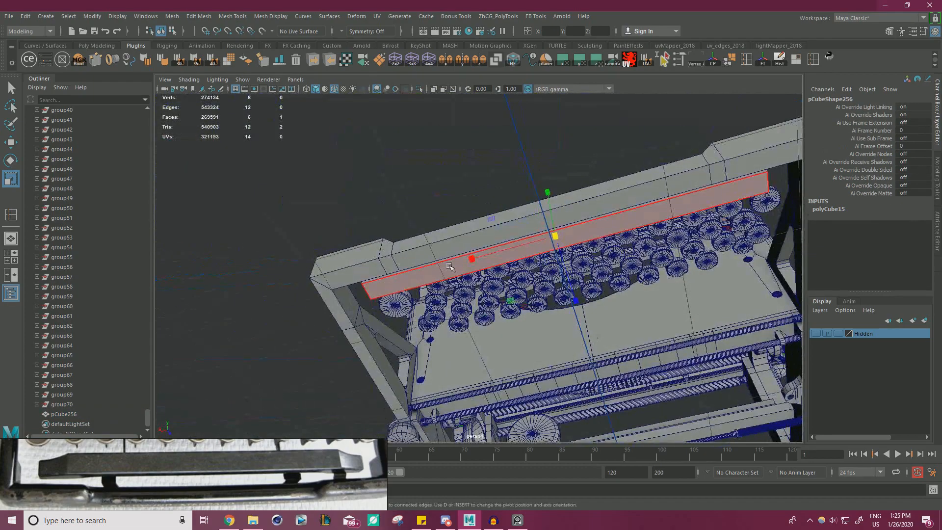
alt+drag(510, 248, 521, 348)
key(w)
drag(564, 257, 565, 247)
alt+drag(521, 271, 366, 289)
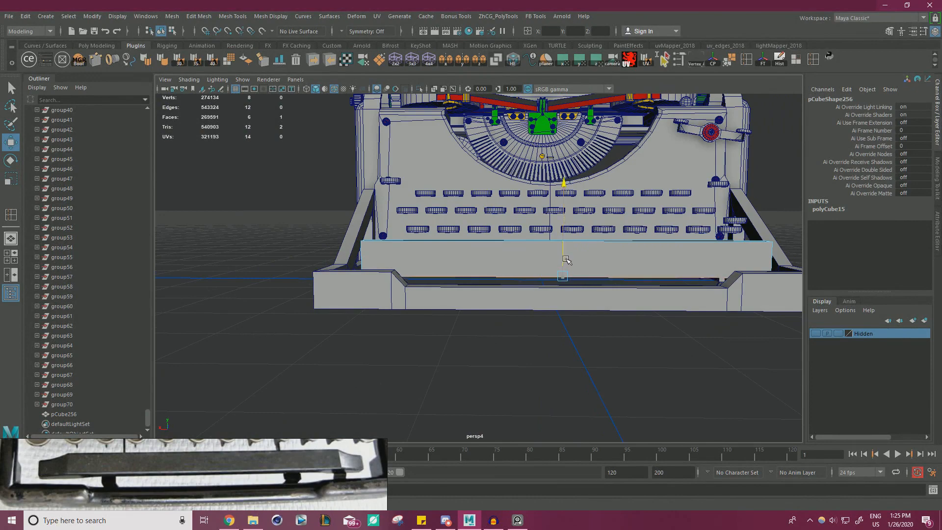
Step: Select the top face of the space bar block and lower it just below the front row of keys
alt+drag(567, 259, 500, 263)
key(v)
drag(438, 232, 495, 262)
alt+right_drag(490, 260, 434, 264)
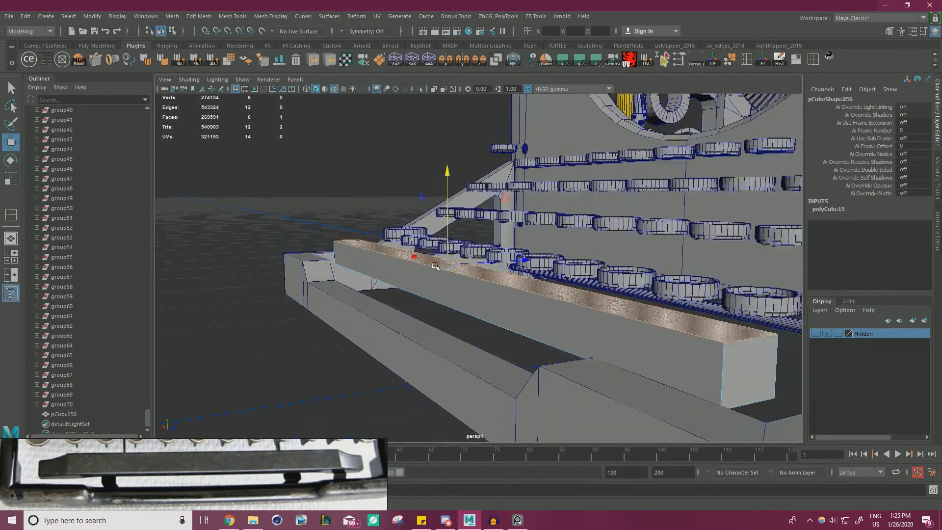
alt+drag(434, 264, 494, 261)
alt+right_drag(494, 260, 584, 262)
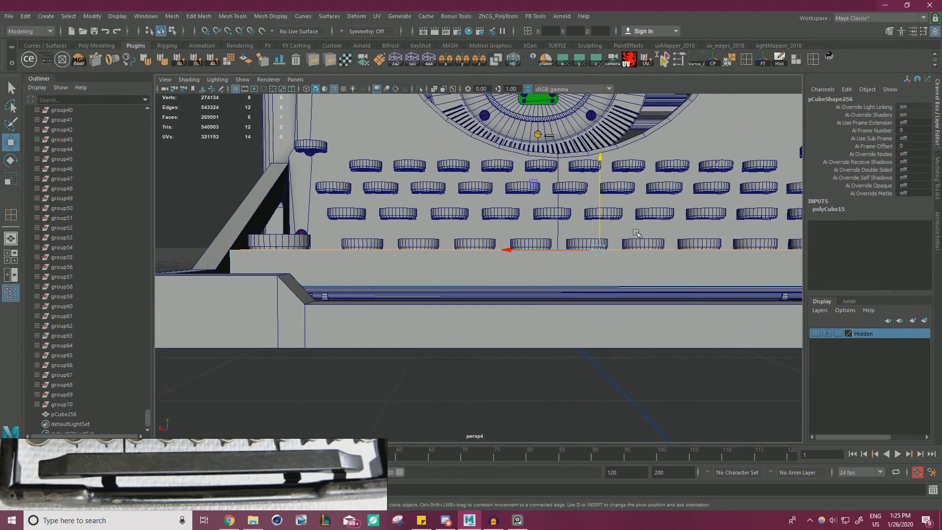
drag(603, 224, 606, 231)
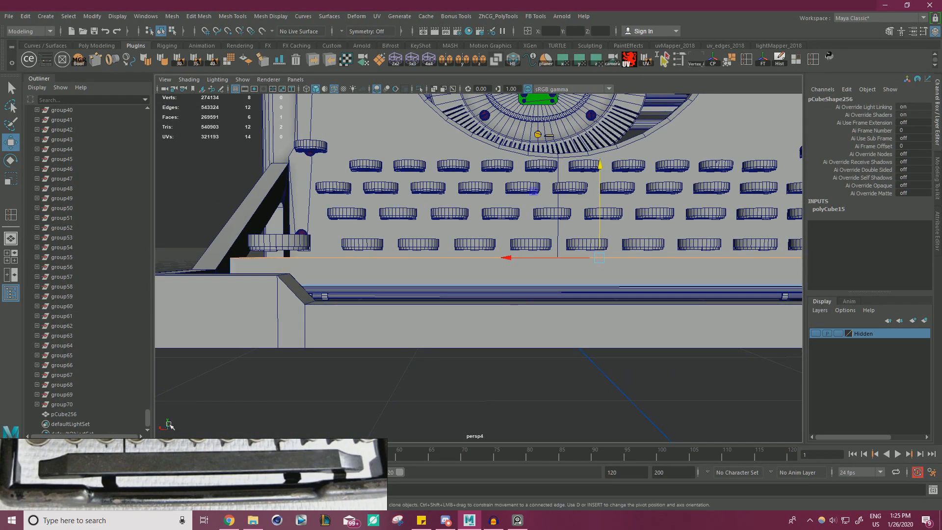
Step: Insert a centred edge loop across the middle of the space bar block with the Multi-Cut tool
alt+right_drag(539, 306, 471, 280)
alt+drag(471, 280, 480, 290)
alt+middle_drag(480, 290, 522, 277)
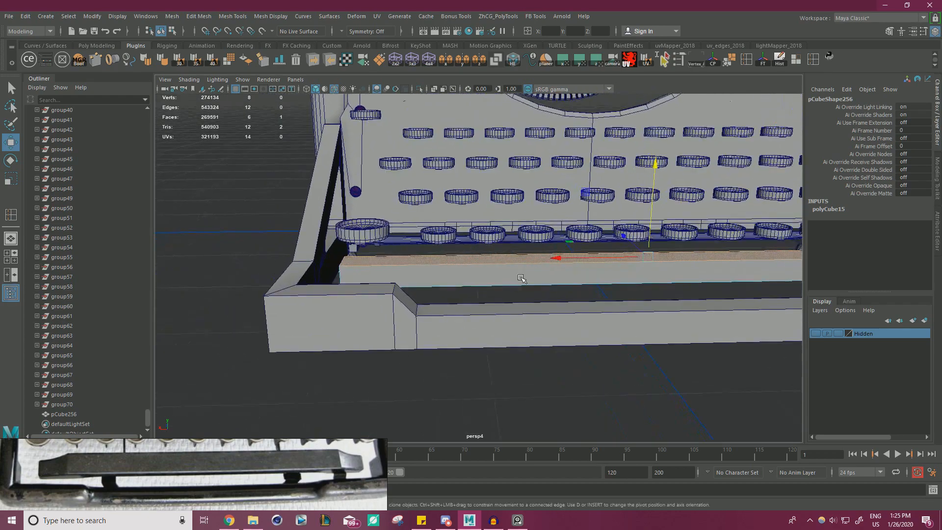
alt+drag(522, 278, 563, 302)
alt+middle_drag(563, 302, 449, 290)
right_drag(611, 267, 650, 224)
click(612, 341)
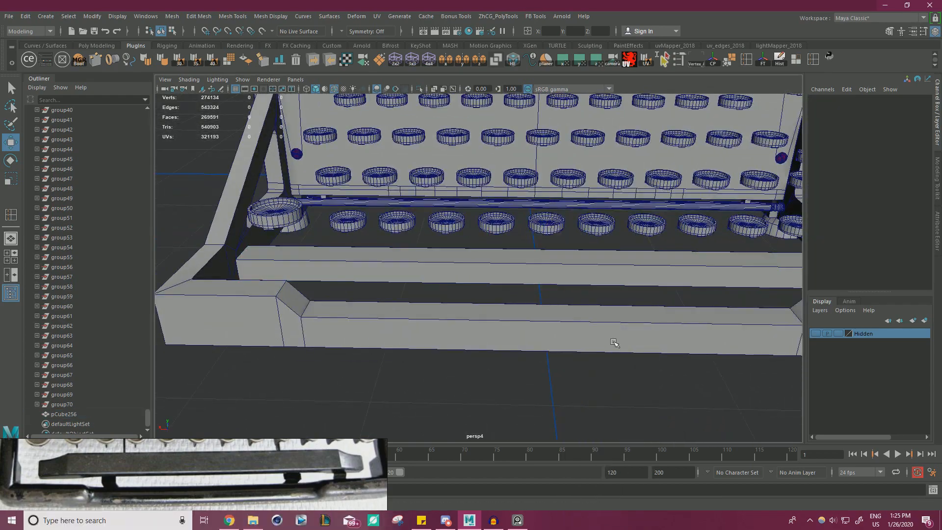
click(573, 278)
key(ctrl+shift+x)
ctrl+middle_click(549, 269)
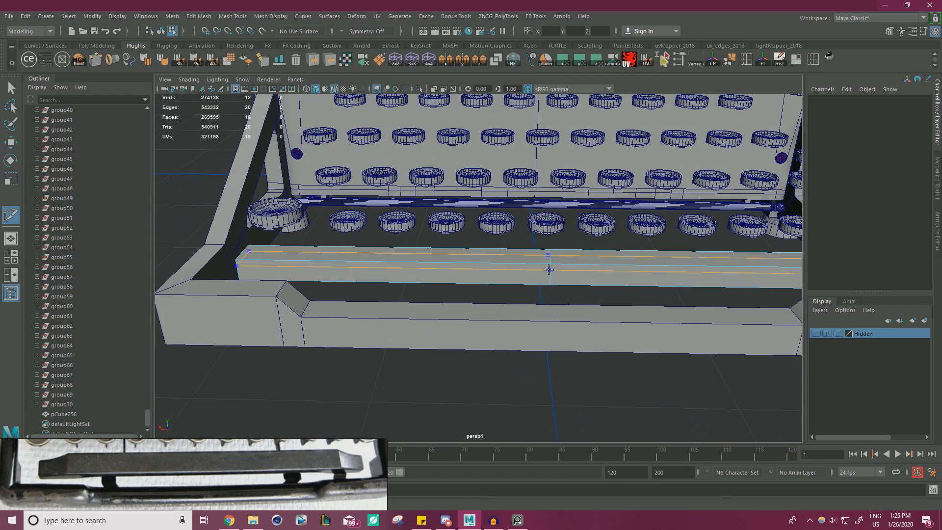
Step: Bevel the middle edge loop of the space bar block and adjust the bevel fraction to split it into two spaced loops
alt+right_drag(549, 269, 455, 289)
alt+drag(456, 288, 523, 316)
key(w)
right_drag(505, 309, 509, 216)
click(499, 307)
key(ctrl+b)
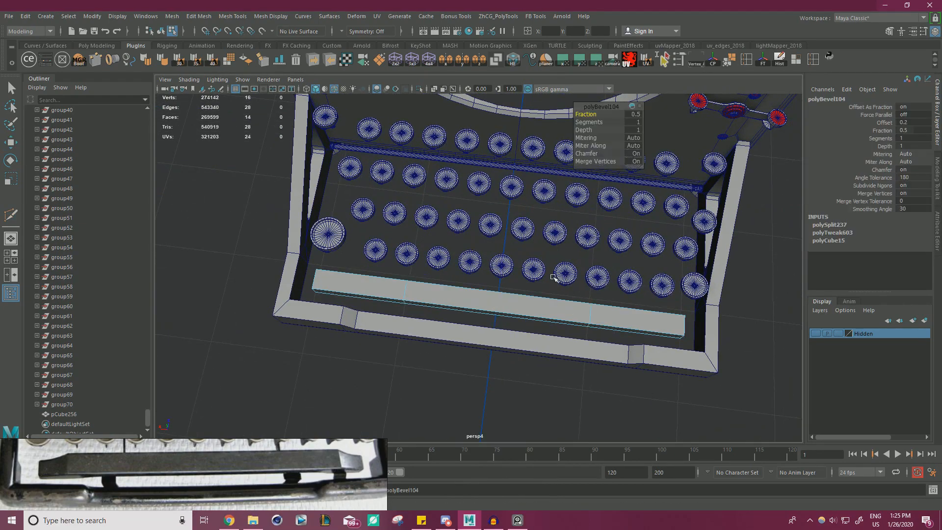
alt+drag(571, 257, 606, 168)
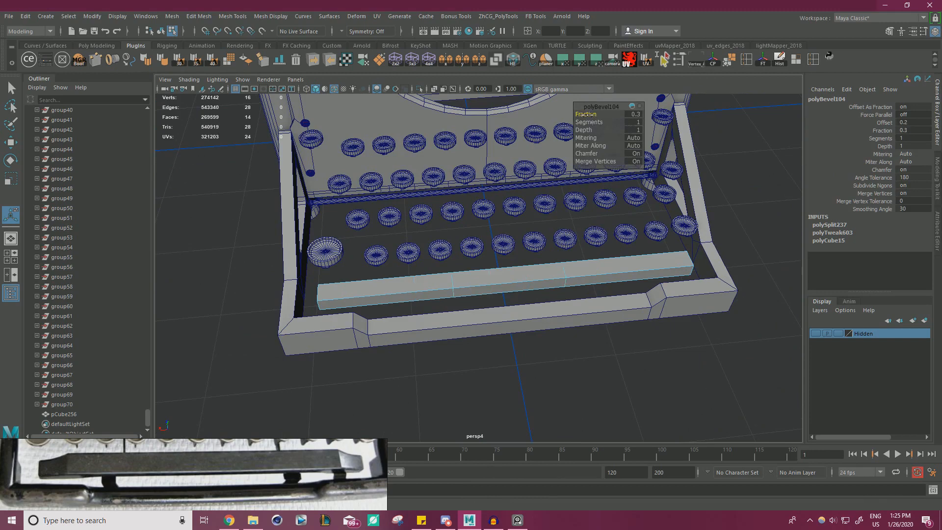
Step: Scale the two edge loops apart along the space bar's length so they sit near its ends
click(582, 271)
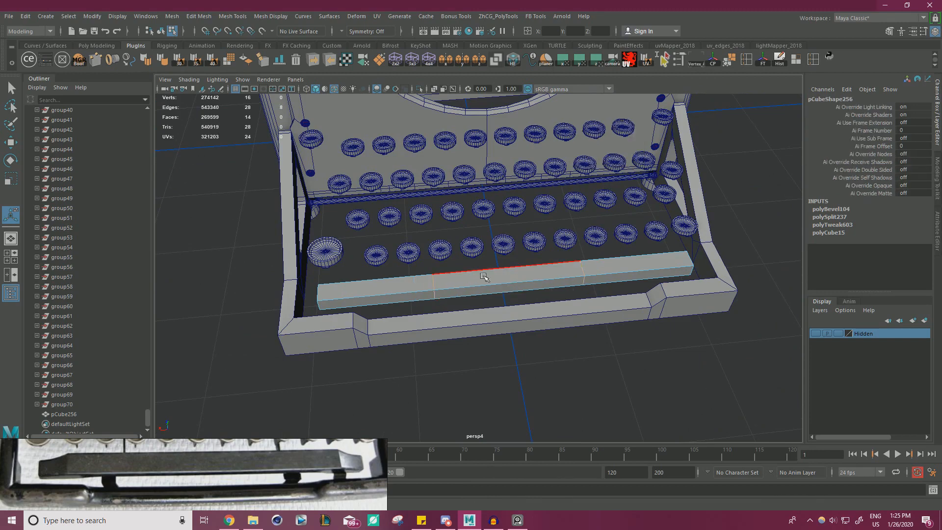
key(r)
drag(423, 288, 439, 301)
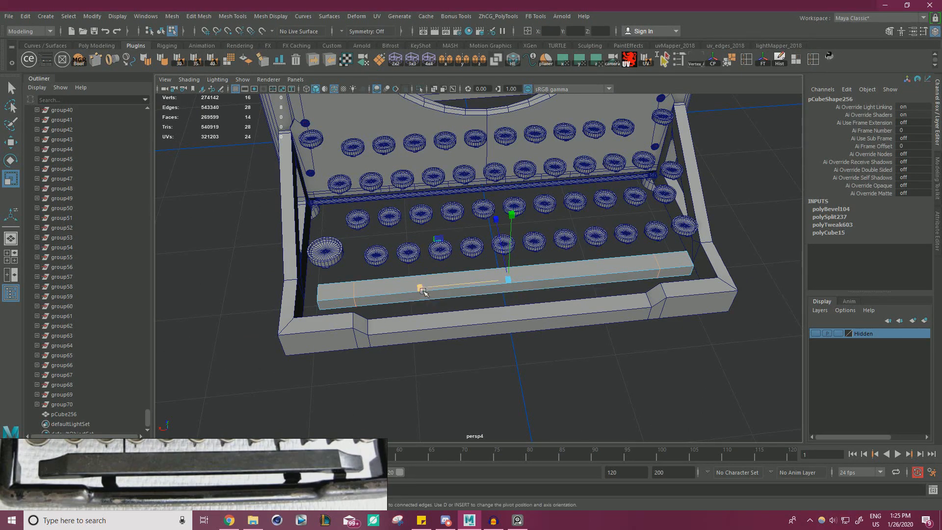
Step: Spread the two edge loops slightly further apart and move both rear end edges of the space bar forward to taper its ends
drag(423, 290, 421, 289)
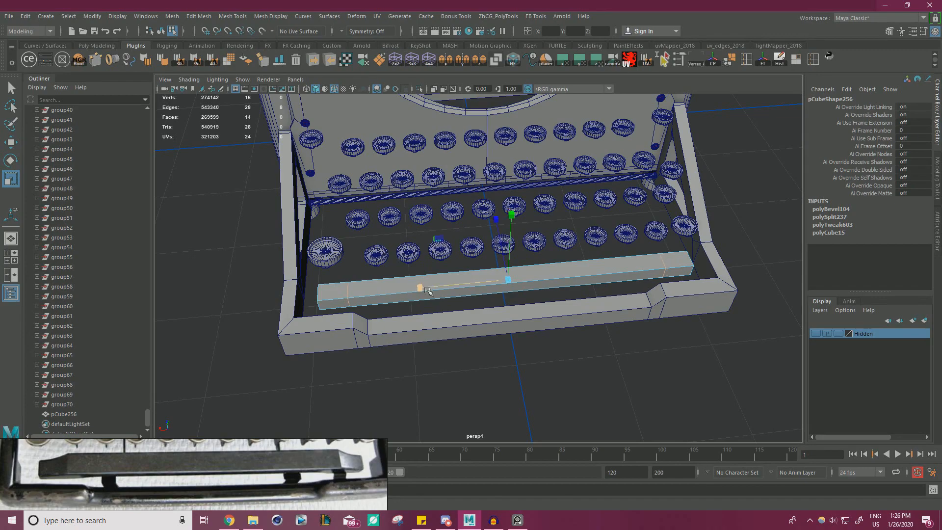
alt+drag(428, 290, 638, 230)
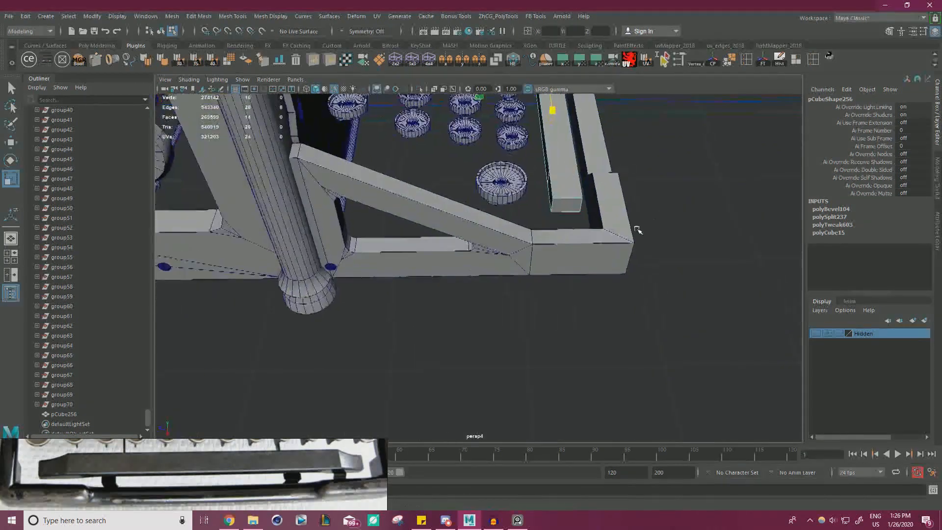
alt+middle_drag(637, 230, 587, 305)
scroll(587, 304, up, 3)
click(519, 286)
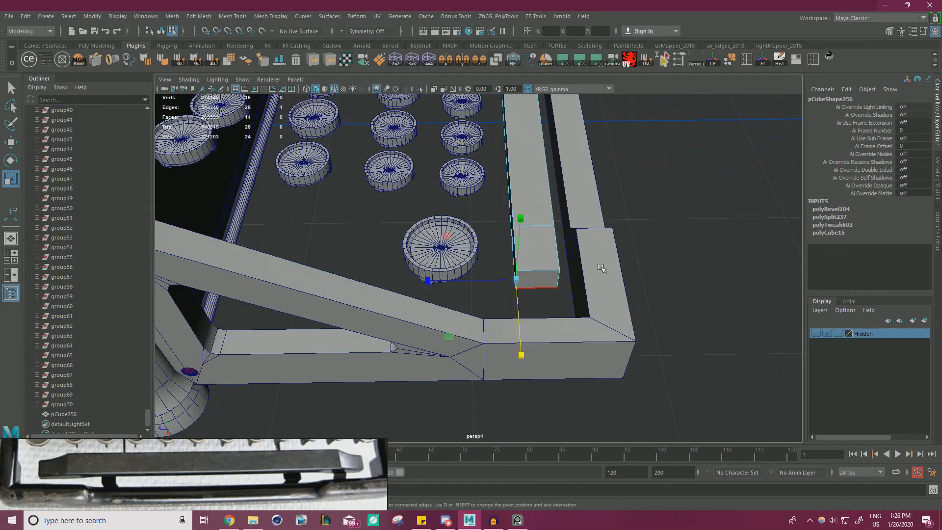
alt+drag(601, 269, 537, 255)
key(w)
drag(570, 214, 567, 213)
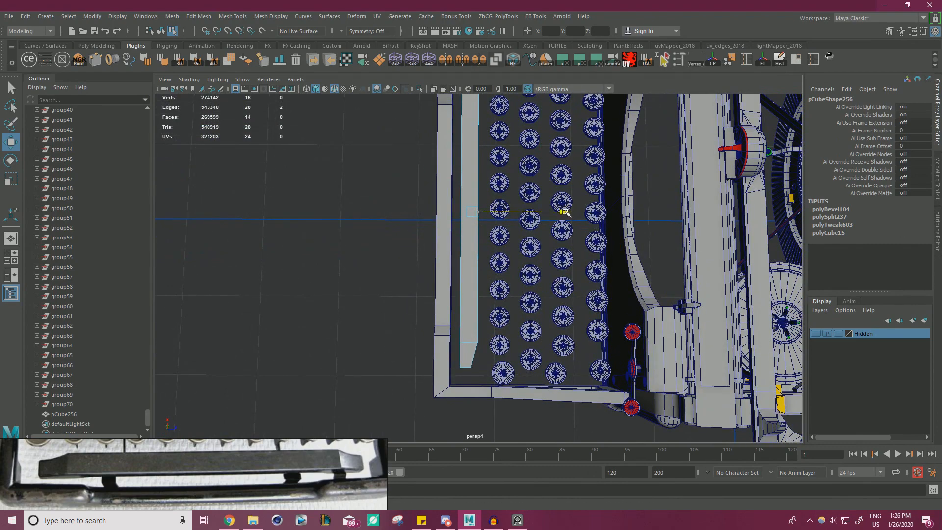
Step: Select the top edges at both ends of the space bar and lower them so the ends slope down
alt+drag(534, 255, 611, 179)
click(572, 352)
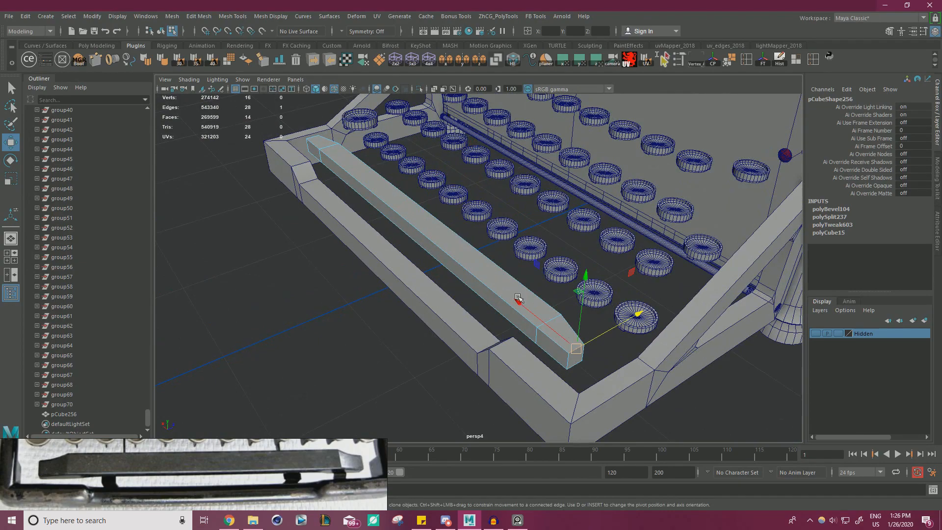
alt+drag(574, 351, 421, 286)
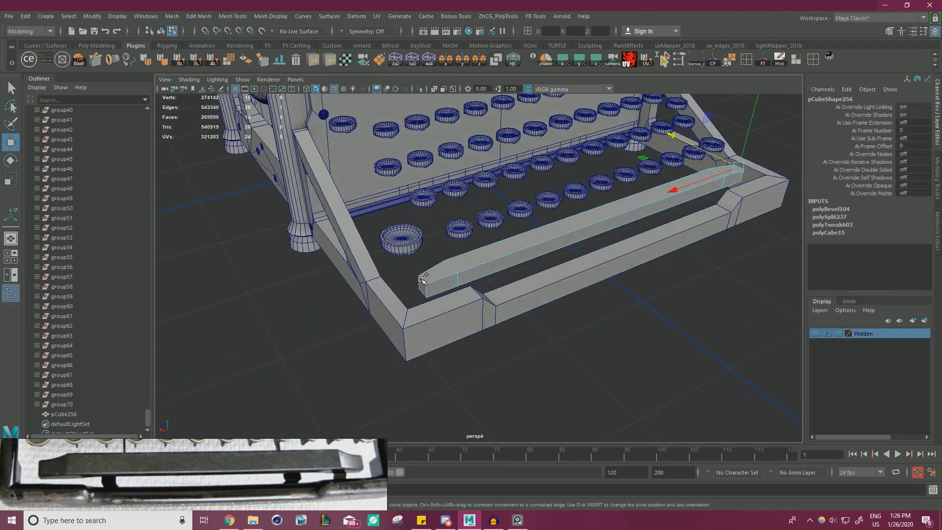
shift+click(421, 279)
drag(610, 168, 610, 167)
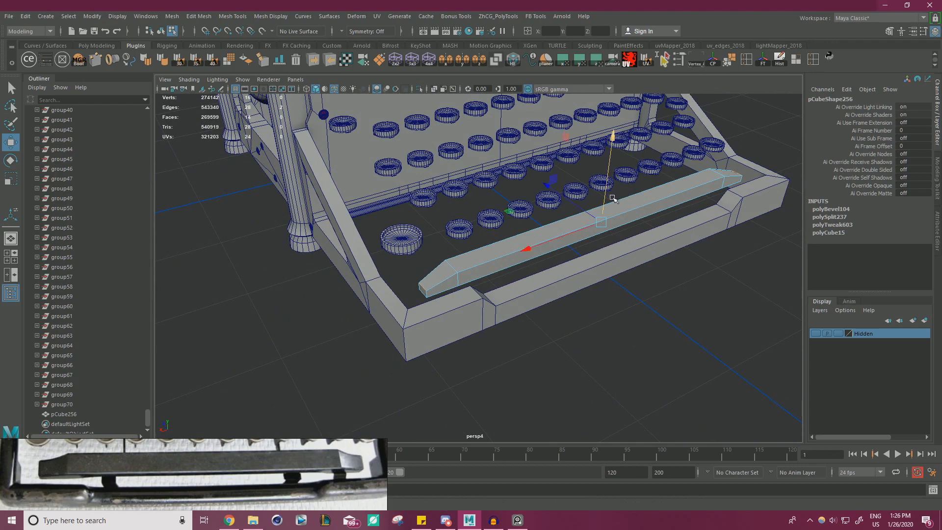
Step: Cut a centred edge loop across the space bar and delete the faces of its right half
alt+drag(612, 198, 485, 182)
key(ctrl+shift+x)
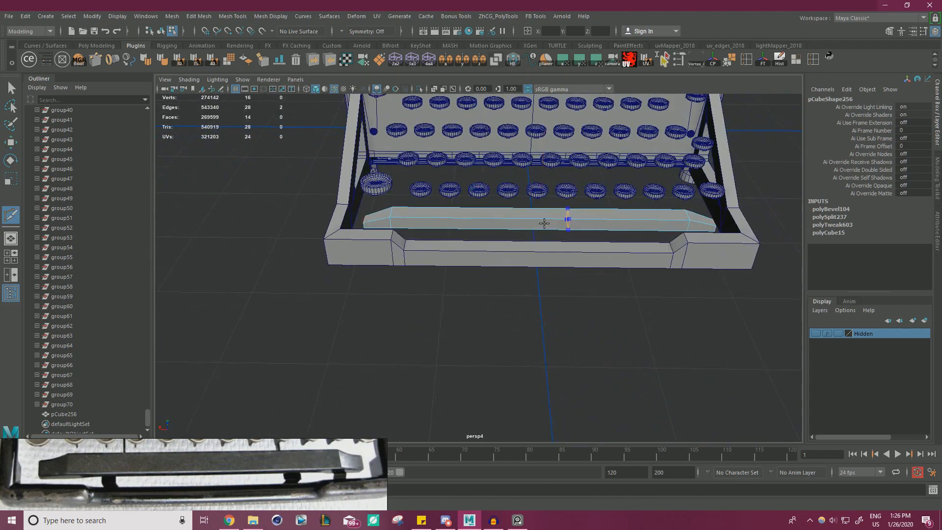
ctrl+shift+click(535, 222)
key(w)
right_drag(774, 162, 774, 196)
drag(731, 175, 623, 250)
key(Delete)
Step: Insert an edge loop across the space bar's tapered end and lower its top edge to make the slope concave
alt+drag(432, 214, 481, 298)
alt+right_drag(481, 298, 581, 311)
key(ctrl+shift+x)
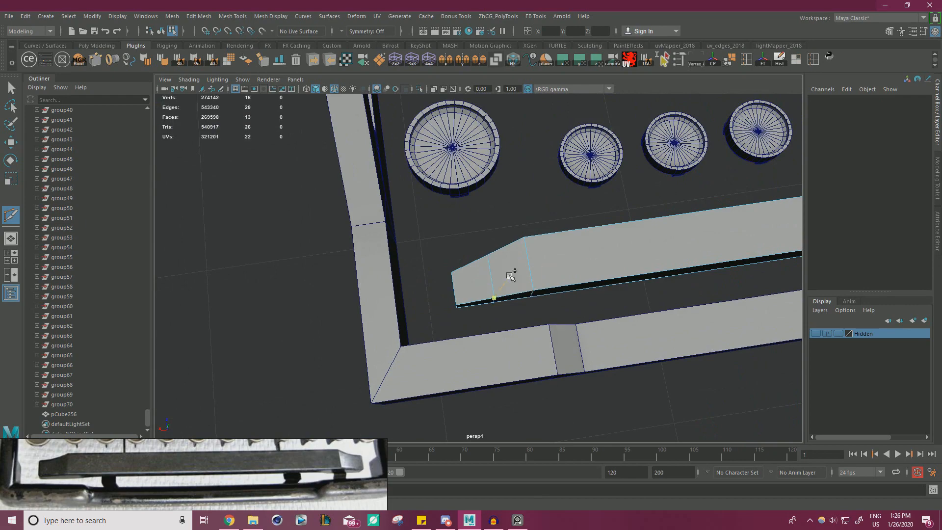
key(w)
right_drag(509, 238, 501, 215)
click(493, 275)
alt+drag(547, 336, 507, 199)
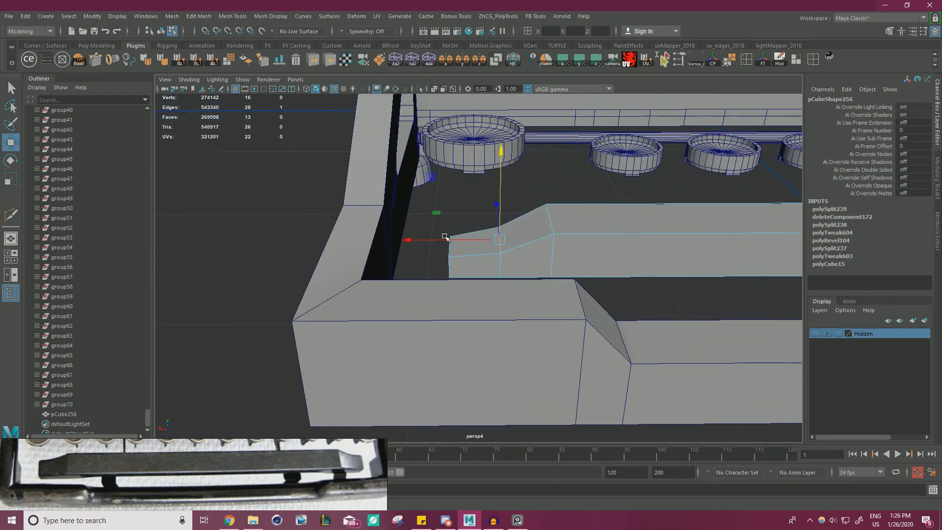
Step: Move the new loop's rear edge inward so the back of the tapered end curves inward
alt+drag(587, 192, 570, 256)
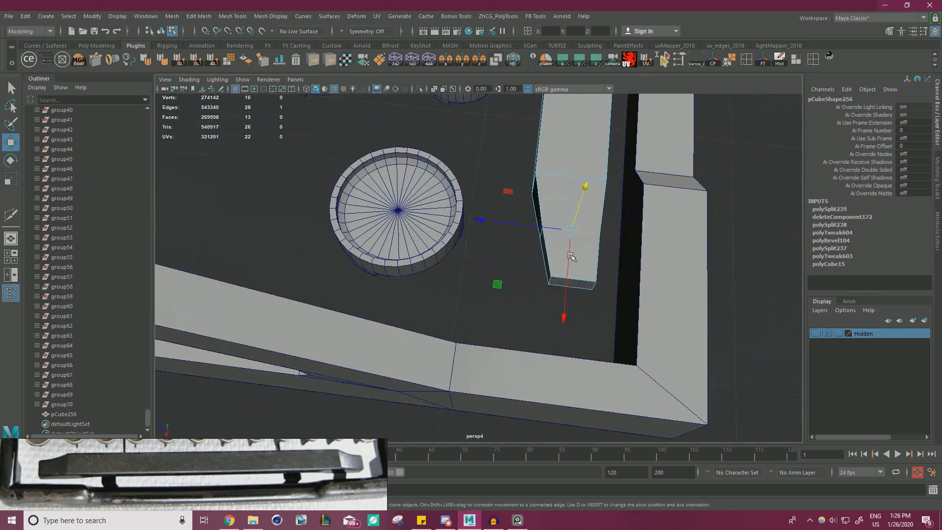
click(543, 236)
alt+middle_drag(560, 236, 486, 229)
alt+drag(486, 229, 429, 243)
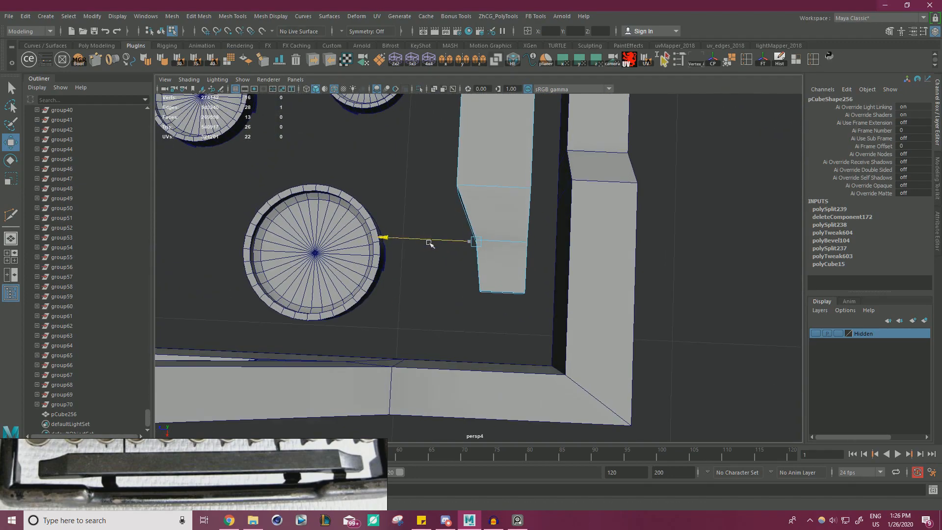
Step: Bevel the edge loop on the tapered end with a fraction of 0.6 and 2 segments
double_click(505, 239)
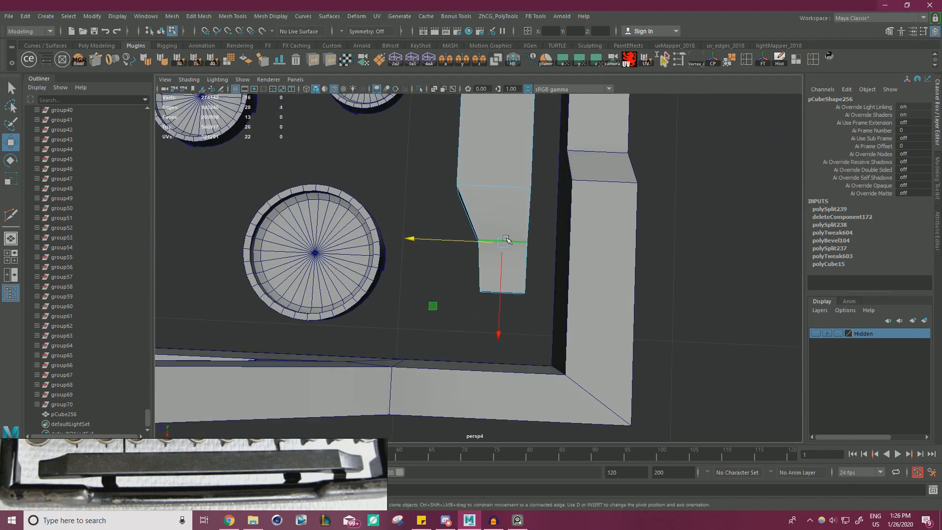
key(ctrl+b)
alt+drag(538, 253, 448, 209)
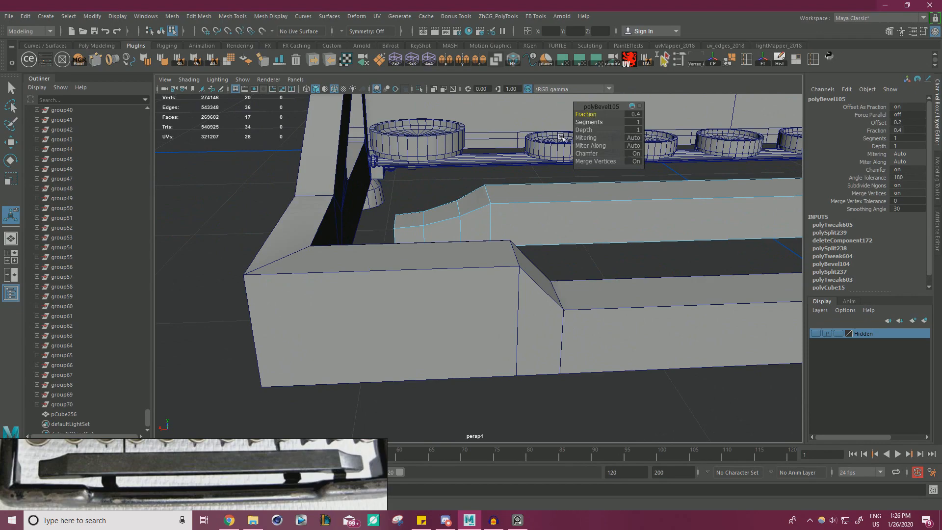
alt+drag(562, 137, 494, 243)
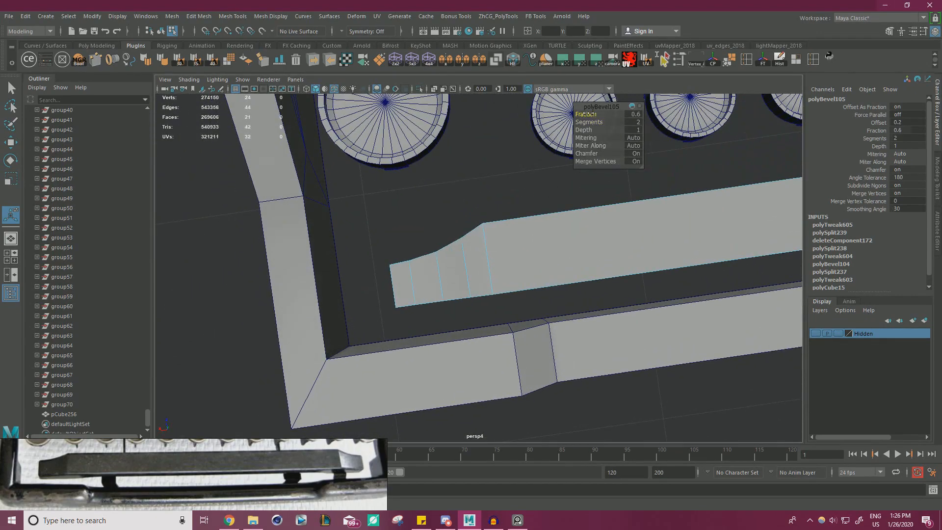
alt+drag(459, 200, 488, 204)
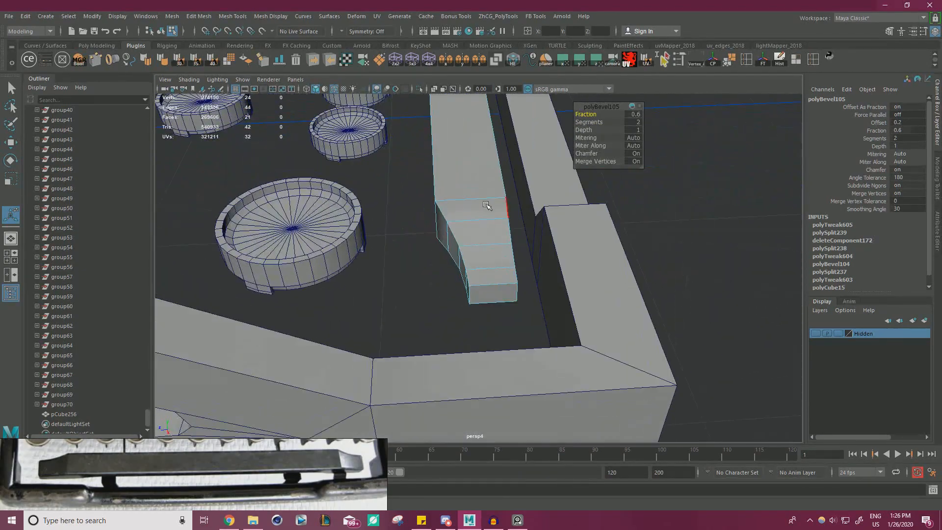
Step: Try softening the whole space bar's edges with the 35-degree preset and with fully soft normals
right_drag(480, 201, 546, 185)
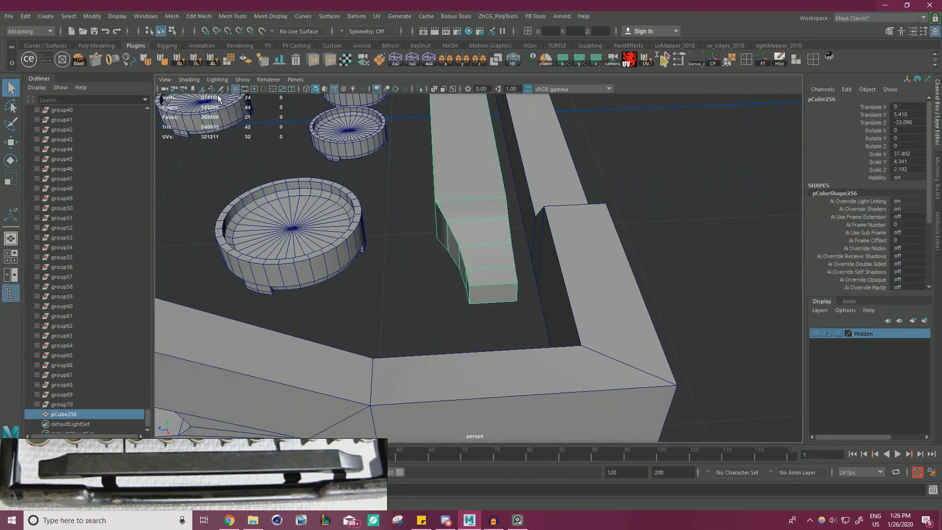
click(705, 176)
alt+drag(704, 175, 521, 215)
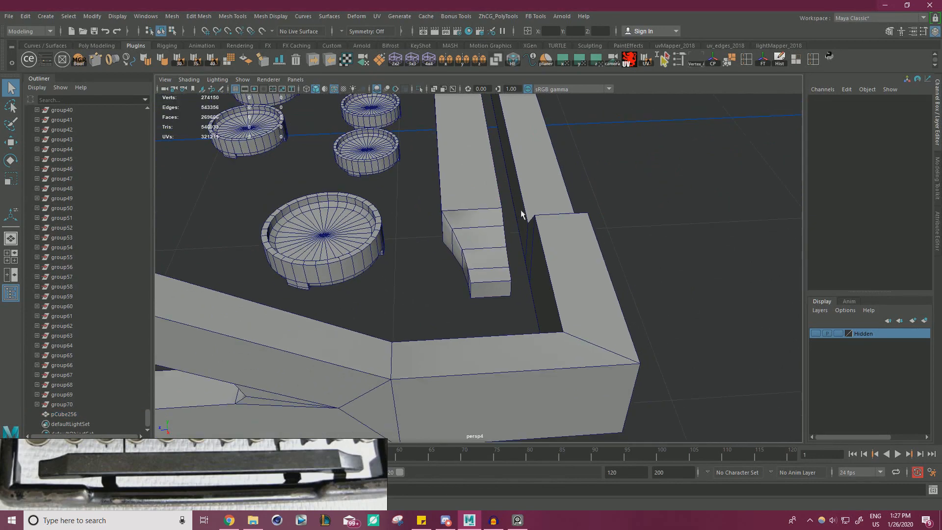
click(461, 216)
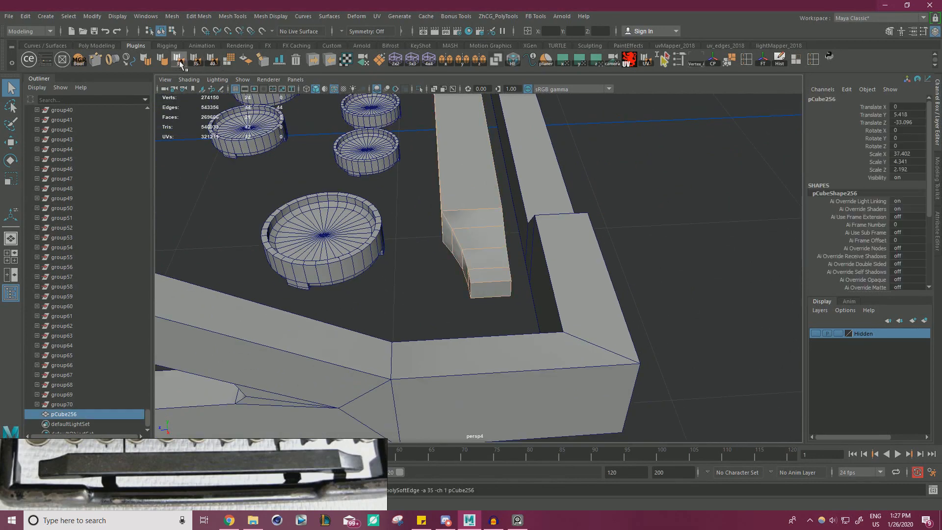
click(508, 225)
click(481, 224)
click(161, 63)
Step: Reselect the space bar as an object and soften its edges with an angle-based preset
key(w)
right_drag(473, 182, 473, 156)
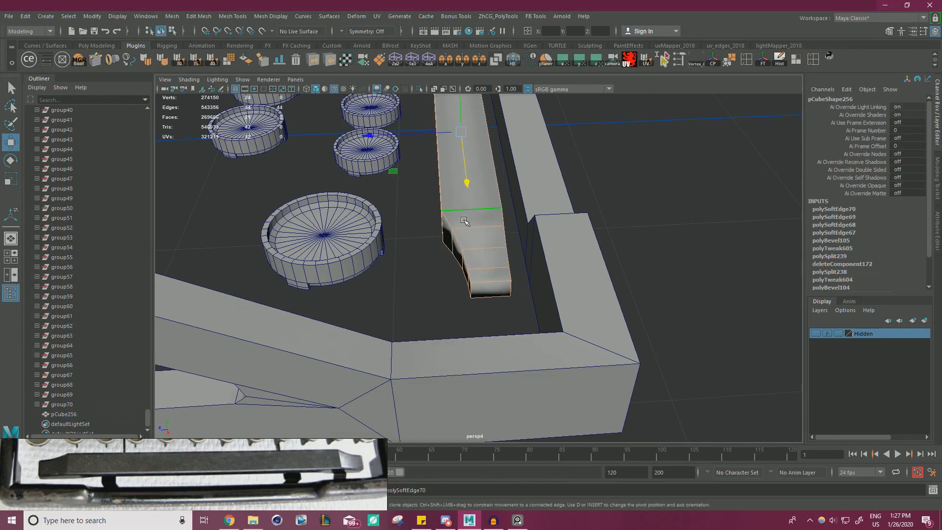
double_click(452, 225)
right_drag(467, 213, 499, 188)
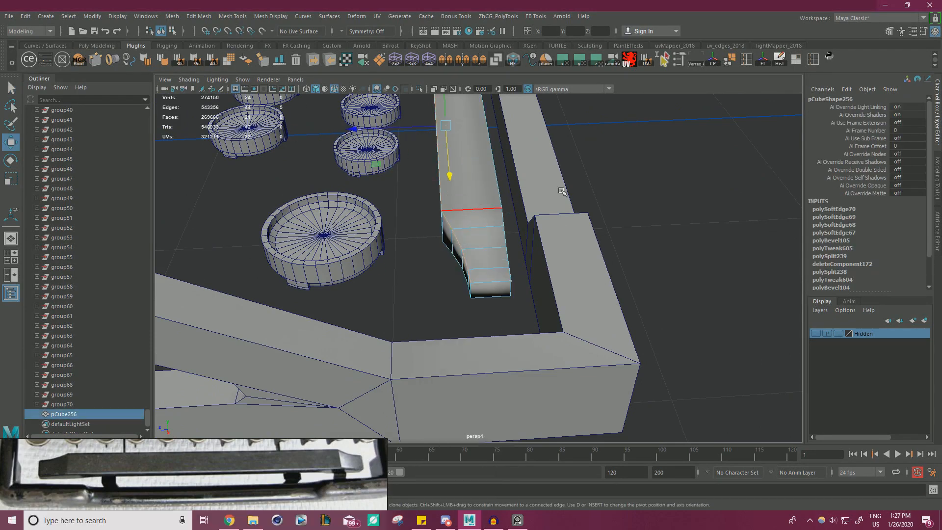
click(618, 198)
click(466, 214)
click(212, 62)
click(672, 177)
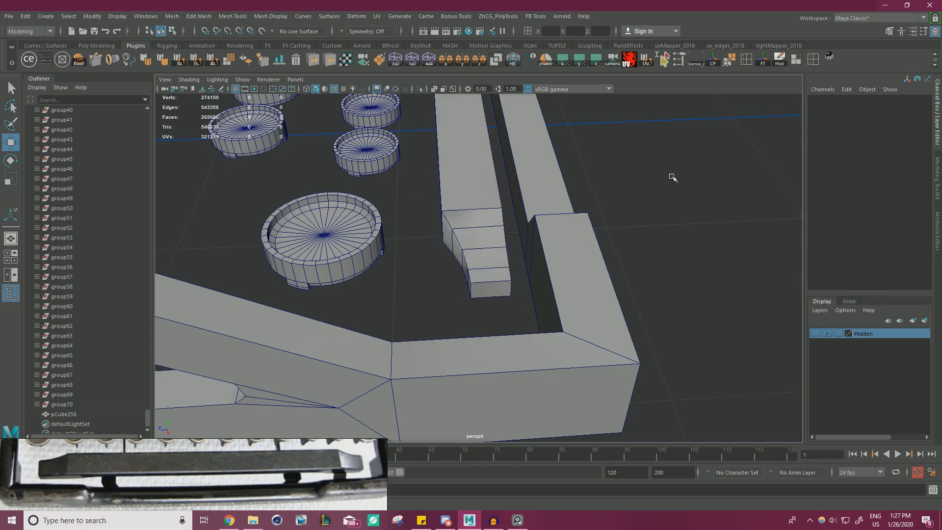
Step: Turn off the wireframe overlay on shaded objects and select the space bar to check its tapered end
alt+drag(672, 177, 623, 201)
scroll(623, 201, down, 3)
click(333, 90)
alt+drag(464, 184, 435, 132)
scroll(548, 210, up, 5)
alt+drag(548, 211, 510, 229)
click(500, 231)
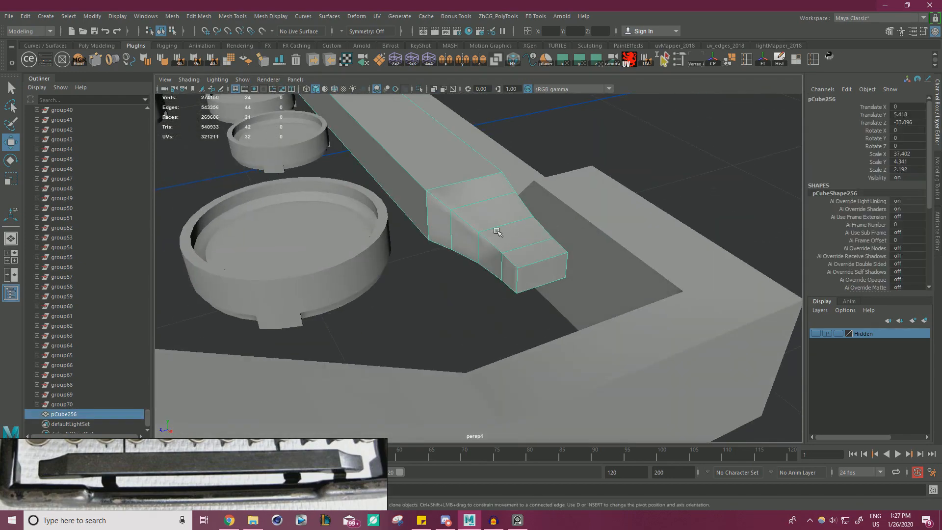
Step: Select the lengthwise border edge loops of the space bar and harden them
right_drag(498, 231, 494, 180)
double_click(497, 241)
shift+double_click(509, 284)
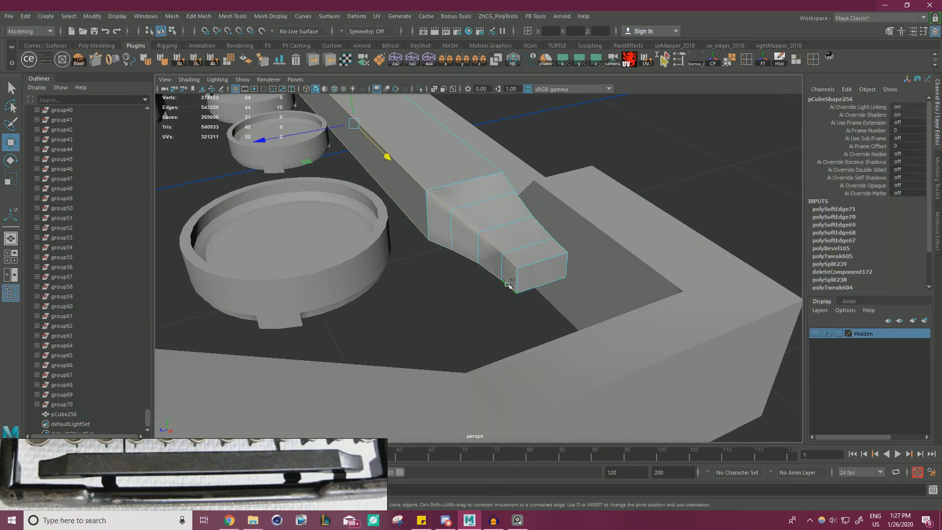
shift+double_click(538, 228)
alt+drag(537, 229, 473, 281)
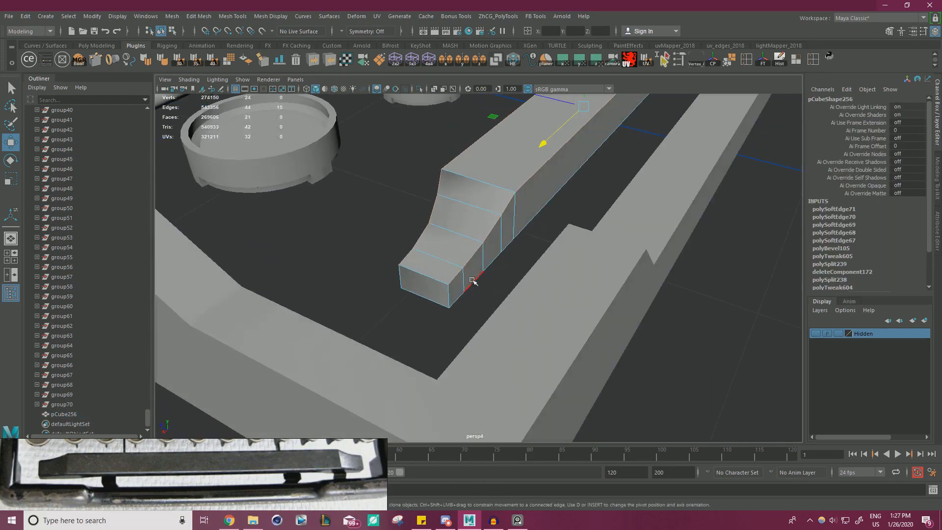
click(158, 60)
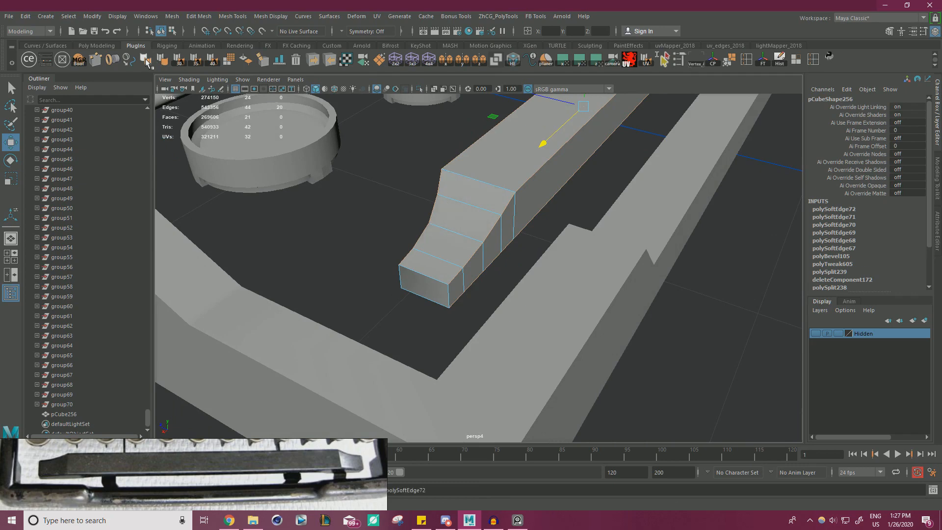
Step: Check the half space bar's shading and shape against the surrounding keys and frame
alt+drag(372, 201, 642, 153)
click(642, 153)
scroll(511, 162, down, 3)
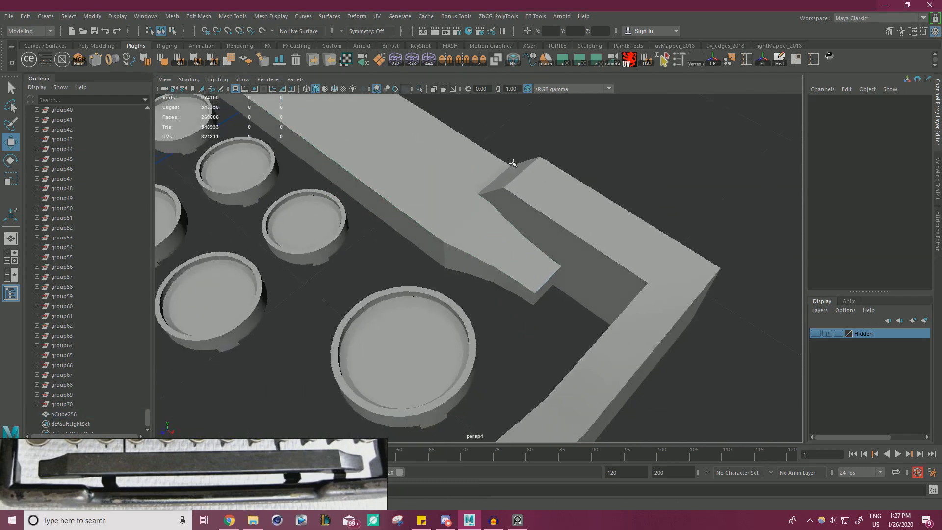
alt+drag(510, 162, 404, 203)
scroll(387, 189, down, 5)
alt+drag(542, 230, 490, 252)
click(570, 248)
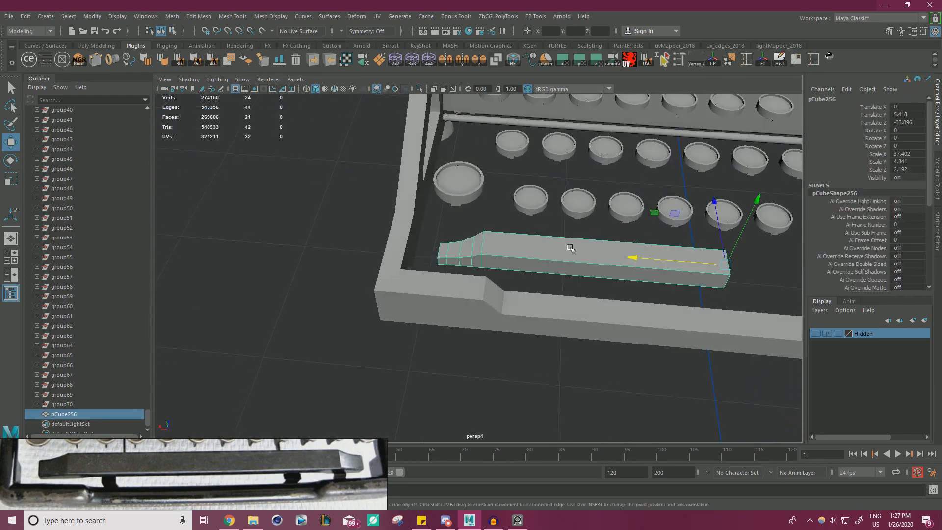
Step: Switch to the reference image board and find the typewriter photo showing the space bar from behind the keys
right_drag(294, 483, 638, 180)
scroll(562, 253, down, 8)
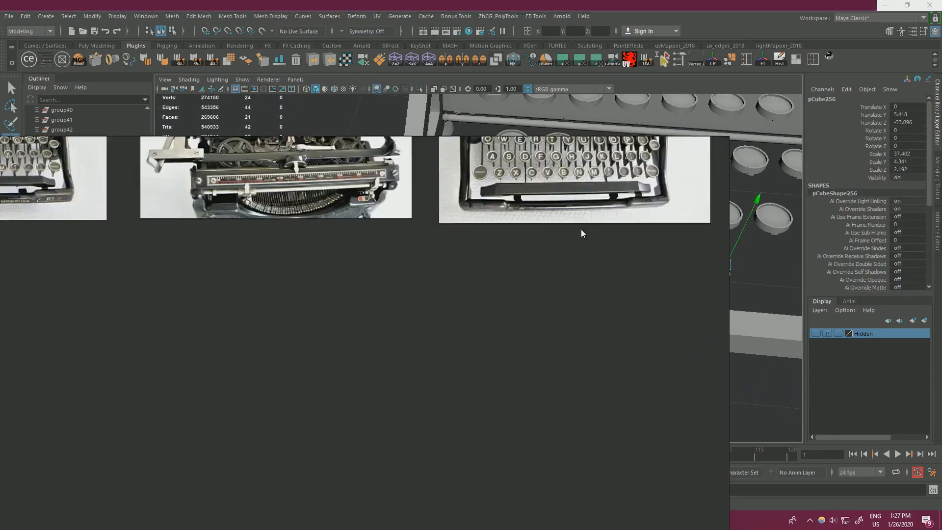
middle_drag(561, 253, 338, 265)
middle_drag(696, 249, 383, 304)
scroll(537, 278, down, 3)
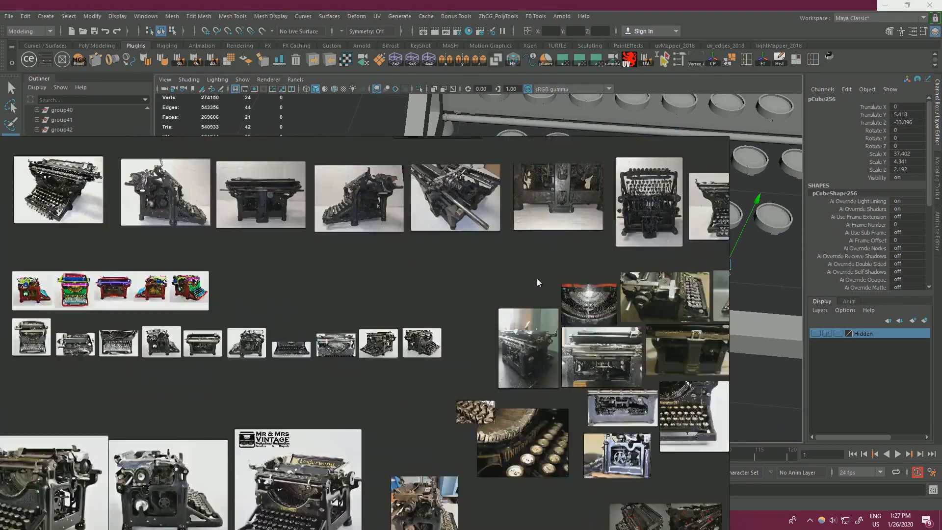
middle_drag(603, 277, 477, 284)
scroll(513, 193, up, 3)
scroll(513, 192, up, 5)
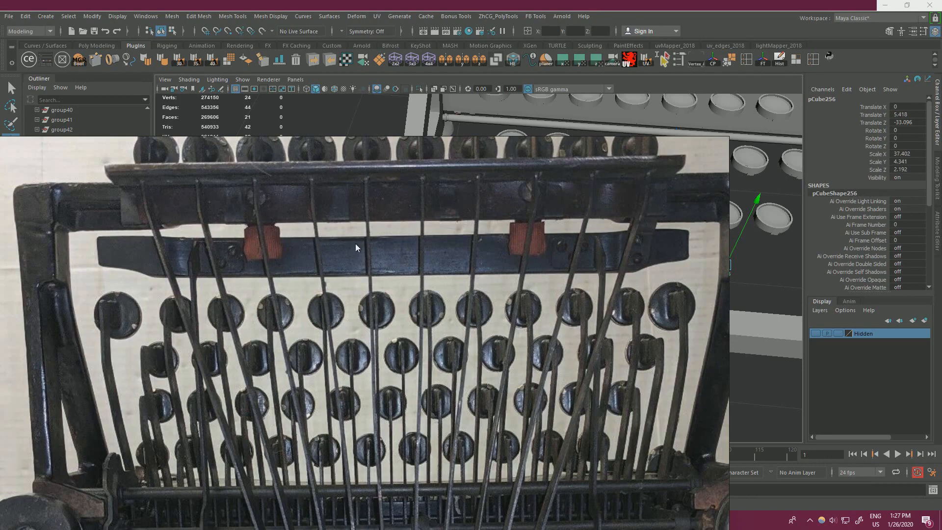
Step: Examine the reference photo for the shape of the space bar's ends and its attachment to the key levers
middle_drag(413, 243, 248, 249)
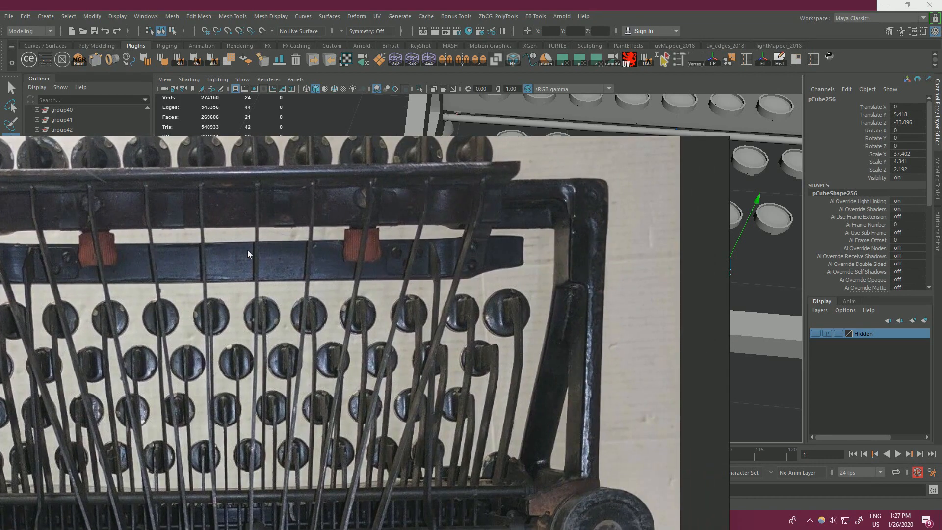
scroll(214, 249, down, 5)
scroll(310, 238, up, 7)
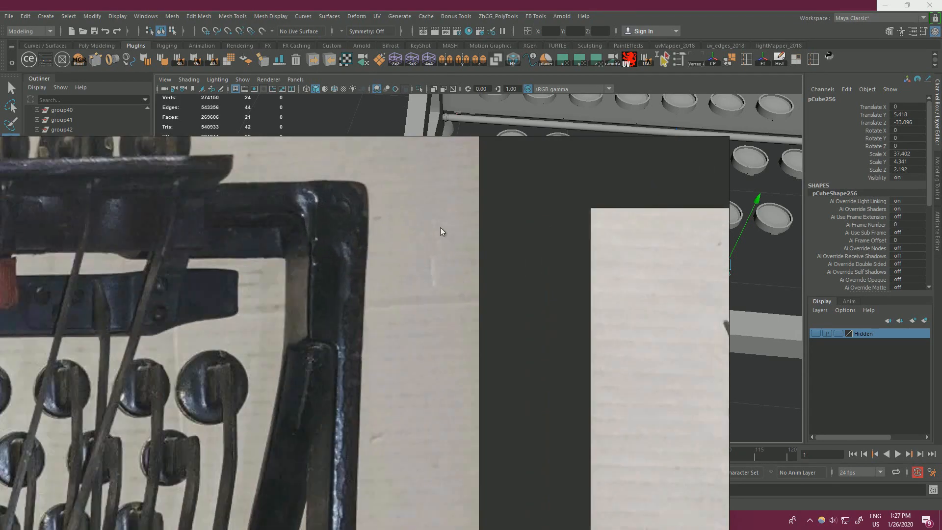
scroll(450, 216, down, 3)
scroll(490, 251, up, 4)
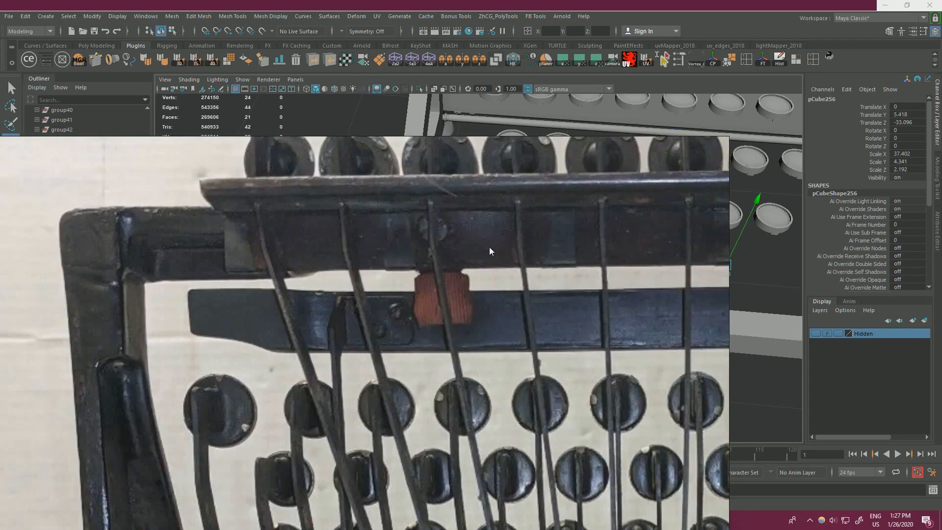
scroll(99, 244, down, 3)
scroll(175, 322, up, 4)
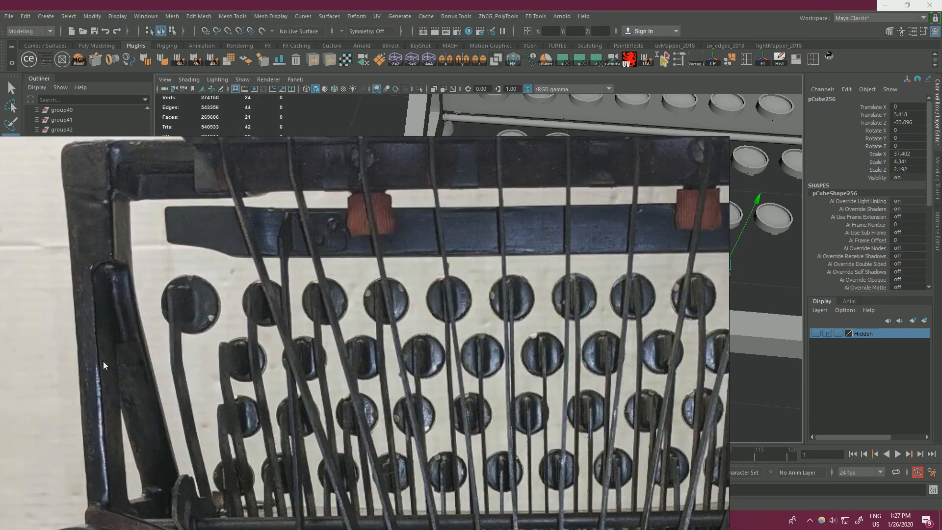
Step: Compare both ends of the space bar and their lever mounts in the rear reference photo
scroll(127, 307, down, 3)
scroll(357, 307, up, 5)
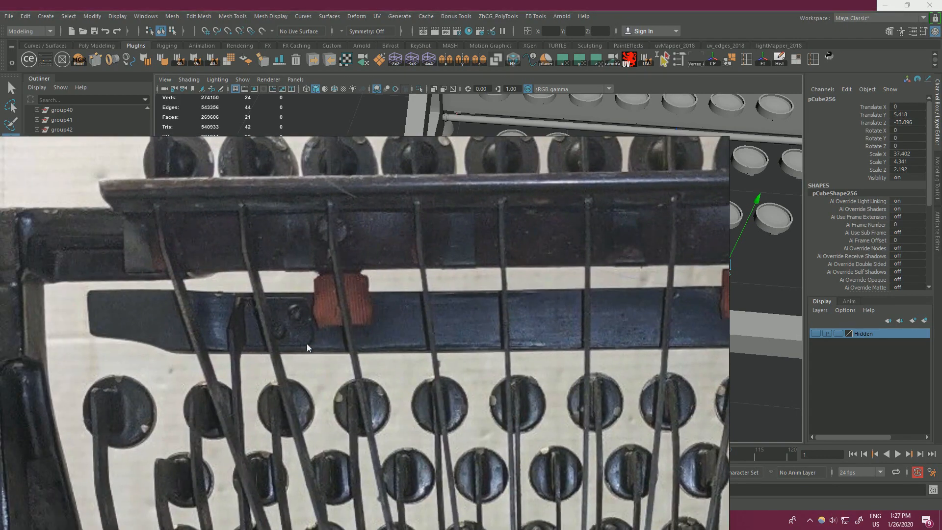
middle_drag(290, 340, 288, 301)
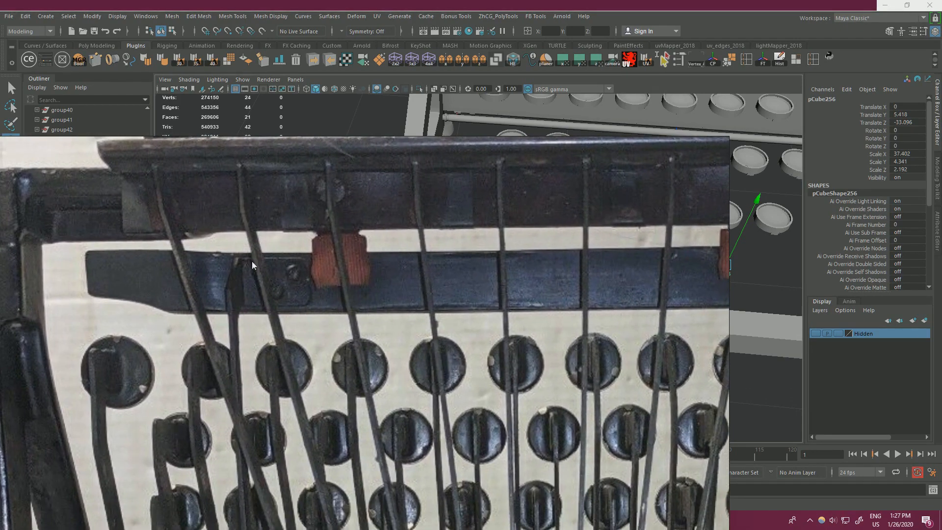
middle_drag(375, 315, 183, 313)
middle_drag(573, 296, 376, 307)
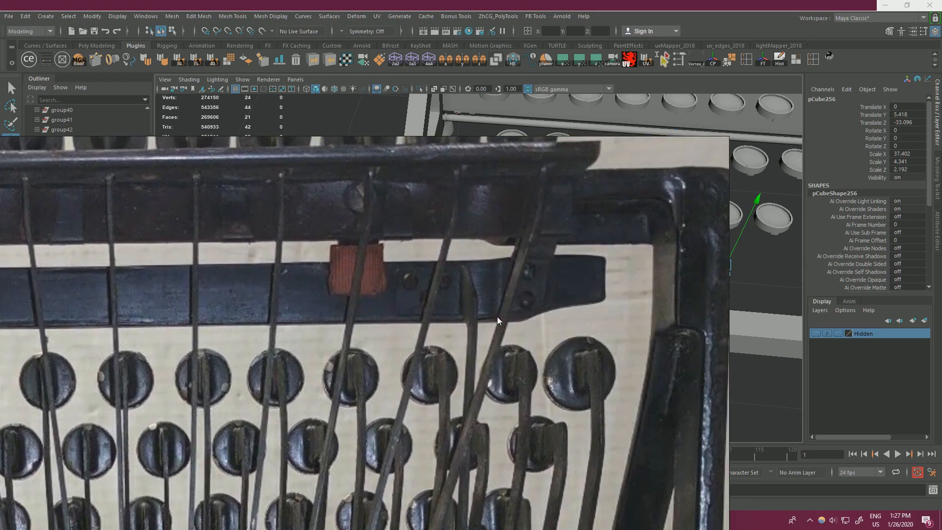
middle_drag(517, 317, 490, 338)
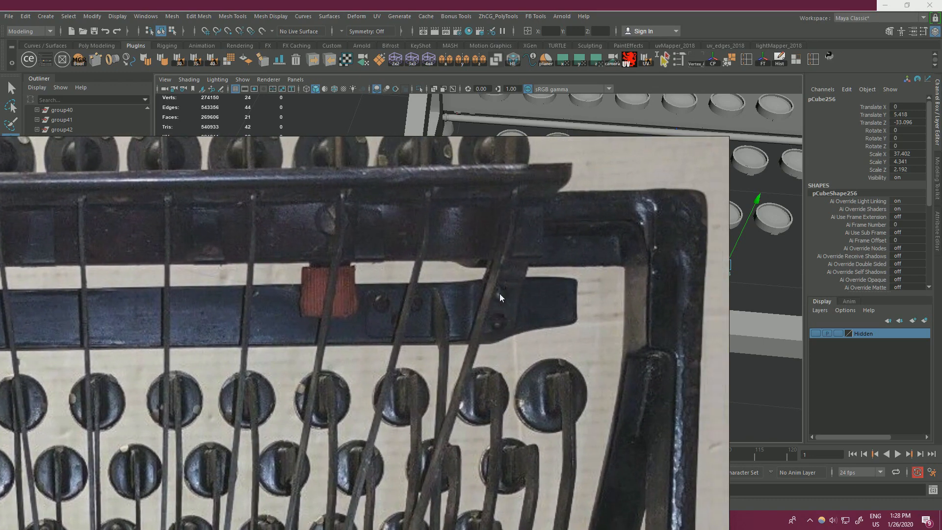
scroll(509, 290, down, 4)
right_drag(452, 305, 0, 263)
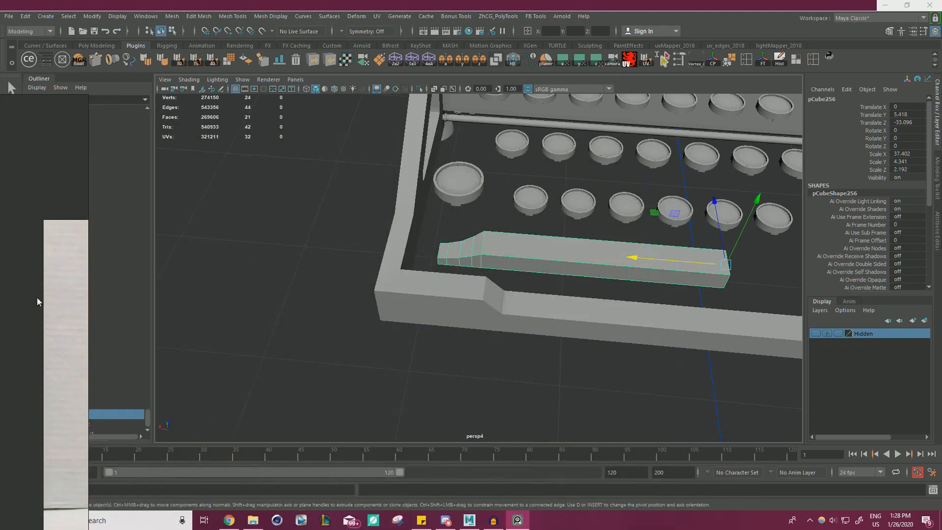
Step: Find the front photo of the Underwood No. 5 on the reference board and study its space bar
right_drag(0, 305, 558, 289)
scroll(462, 303, down, 7)
middle_drag(198, 322, 407, 288)
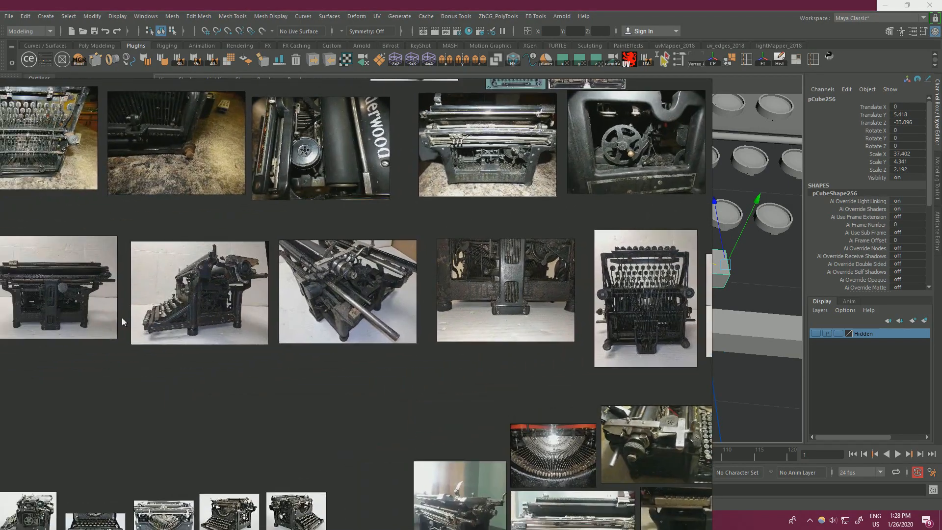
middle_drag(331, 294, 426, 343)
scroll(413, 228, up, 6)
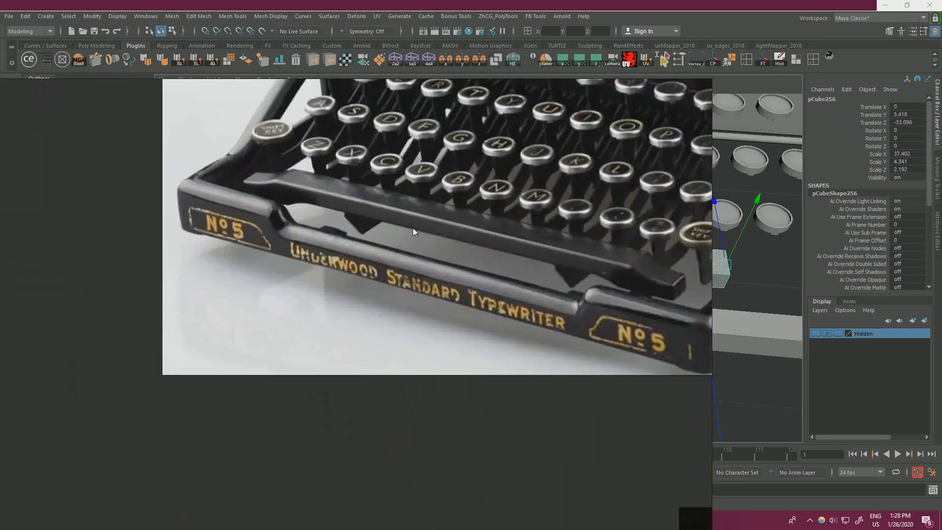
middle_drag(413, 228, 345, 212)
scroll(546, 259, up, 3)
middle_drag(303, 261, 575, 314)
right_drag(532, 287, 0, 253)
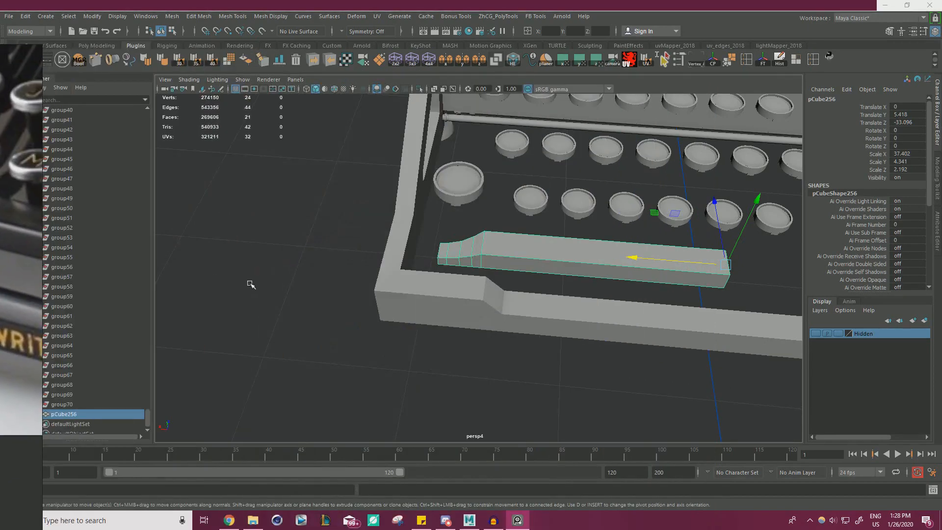
Step: Freeze the half space bar's transformations and mirror it across the typewriter's centre line into a full-length bar
alt+drag(468, 250, 400, 260)
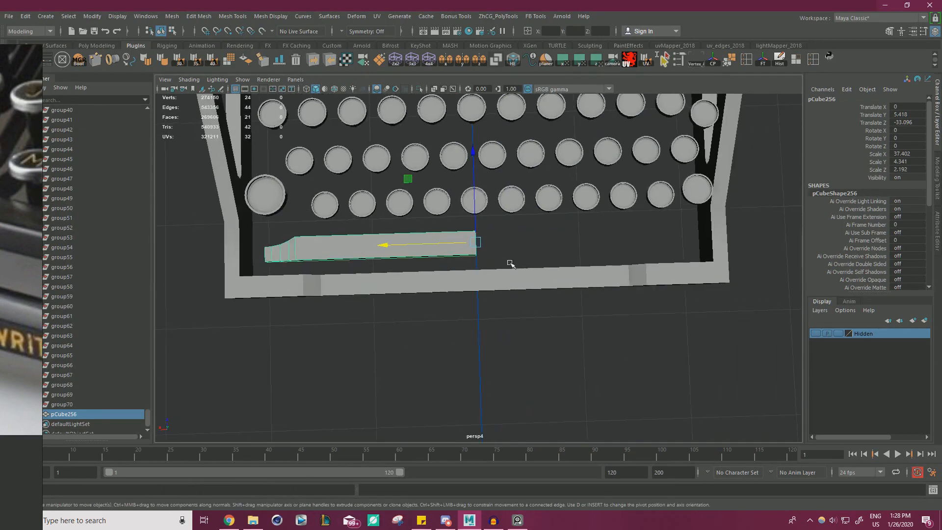
click(763, 59)
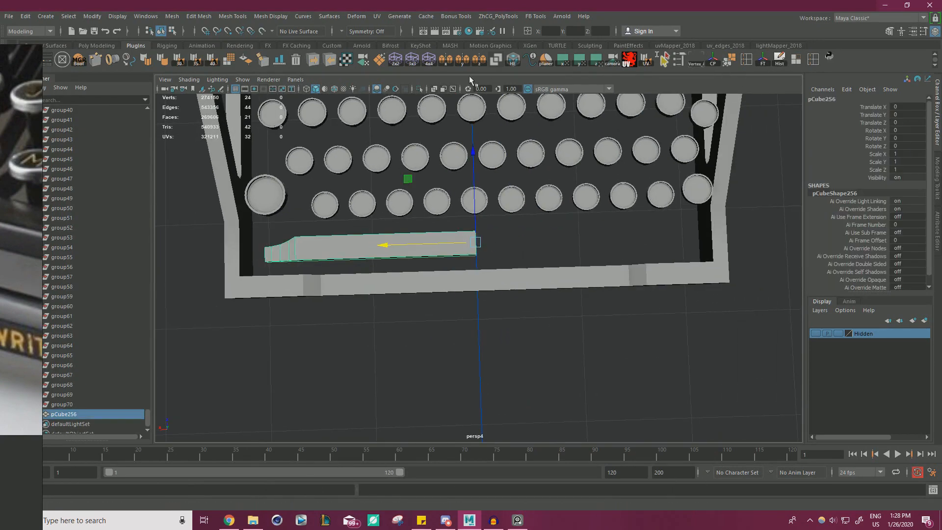
click(445, 60)
click(452, 247)
Step: Merge the overlapping vertices along the mirrored space bar's centre seam and return to object mode
right_drag(487, 240, 431, 243)
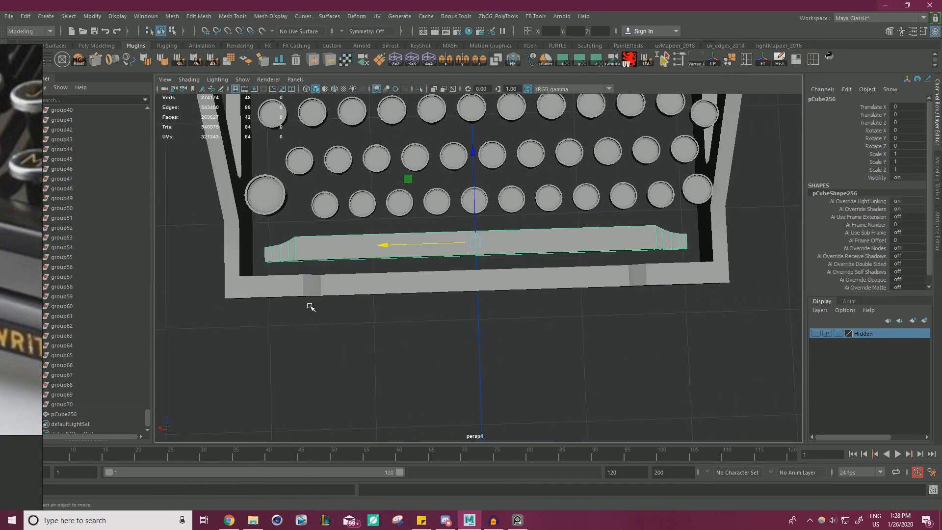
drag(210, 337, 735, 136)
shift+right_drag(542, 241, 565, 201)
right_drag(564, 239, 603, 221)
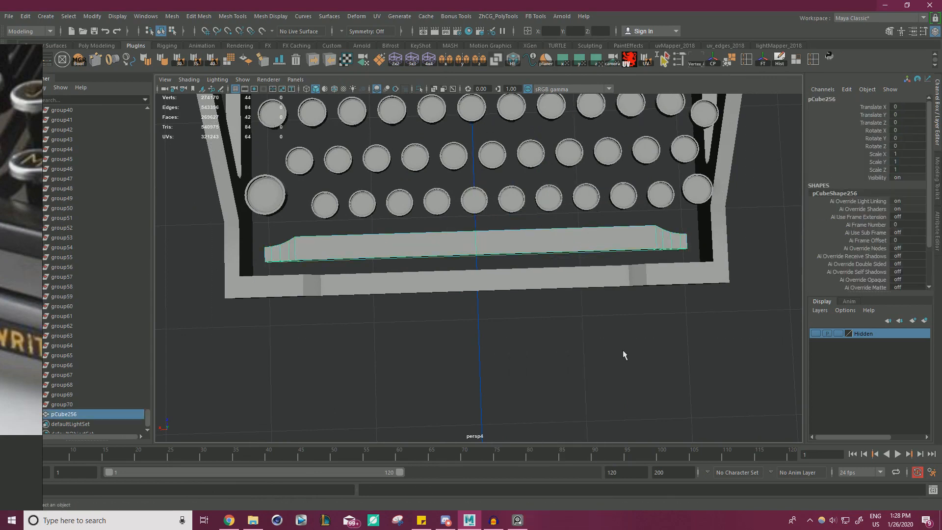
Step: Widen the whole space bar front to back by scaling it to 1.255 in Z
click(624, 352)
click(592, 232)
key(r)
drag(477, 209, 483, 187)
key(w)
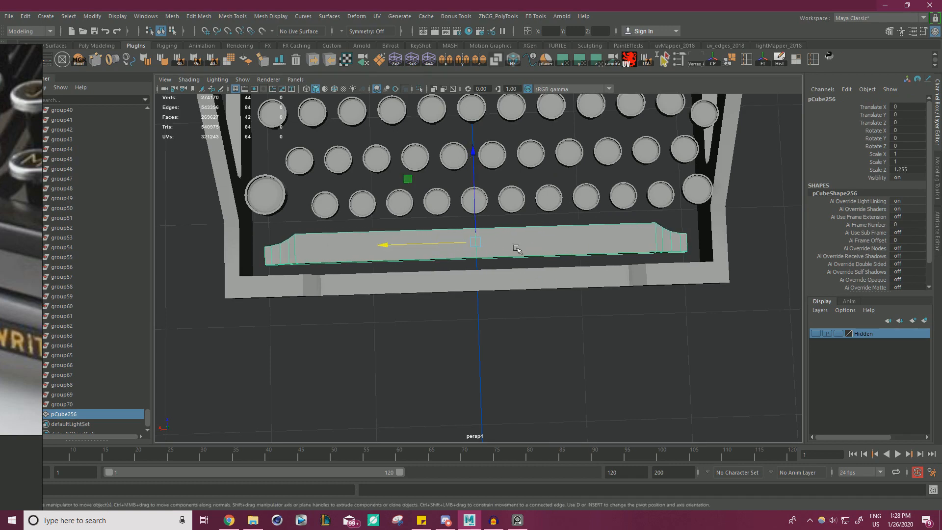
Step: Adjust the height of the top edge at the middle of the space bar
alt+drag(514, 246, 488, 202)
alt+right_drag(487, 202, 569, 251)
alt+drag(441, 179, 485, 208)
right_drag(486, 208, 484, 177)
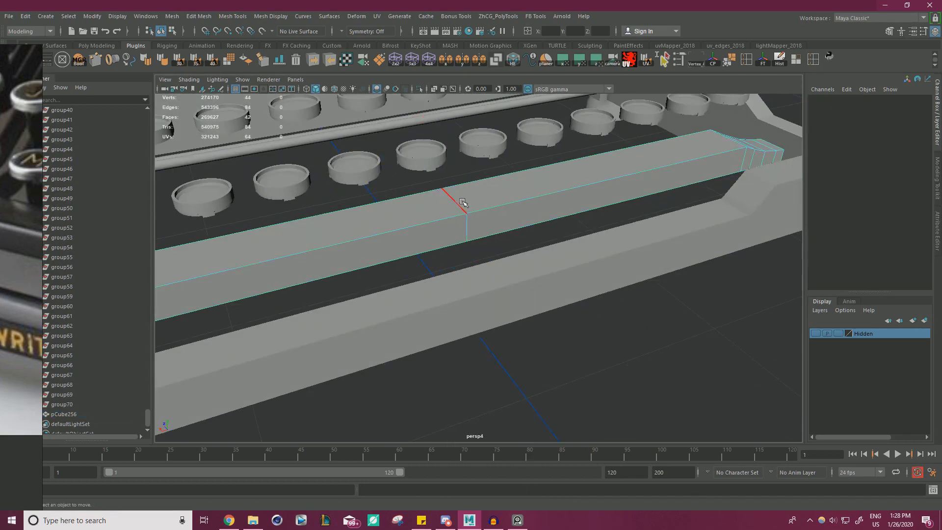
click(453, 199)
alt+drag(492, 197, 469, 167)
alt+right_drag(469, 167, 427, 195)
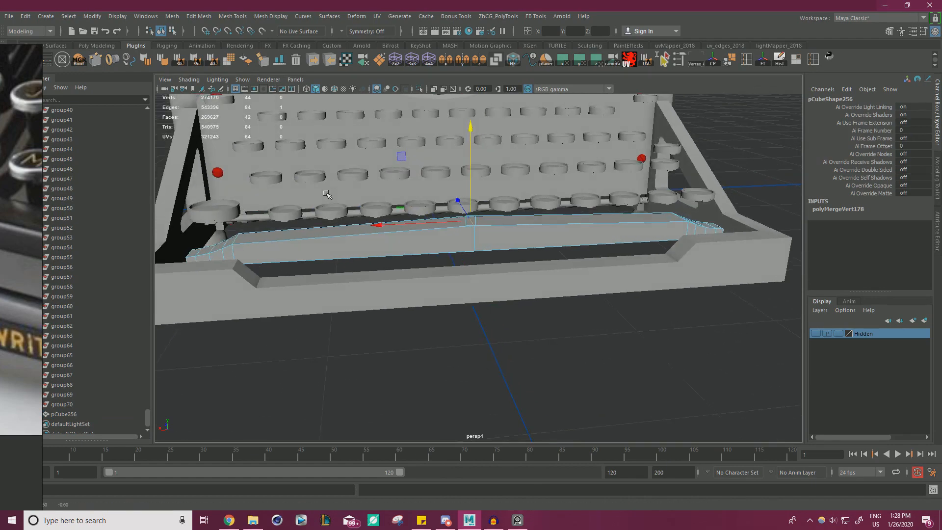
drag(470, 195, 470, 200)
Step: Bevel the space bar's middle edge loop with a fraction of 0.5 and 2 segments, then leave edge mode
alt+drag(500, 234, 485, 237)
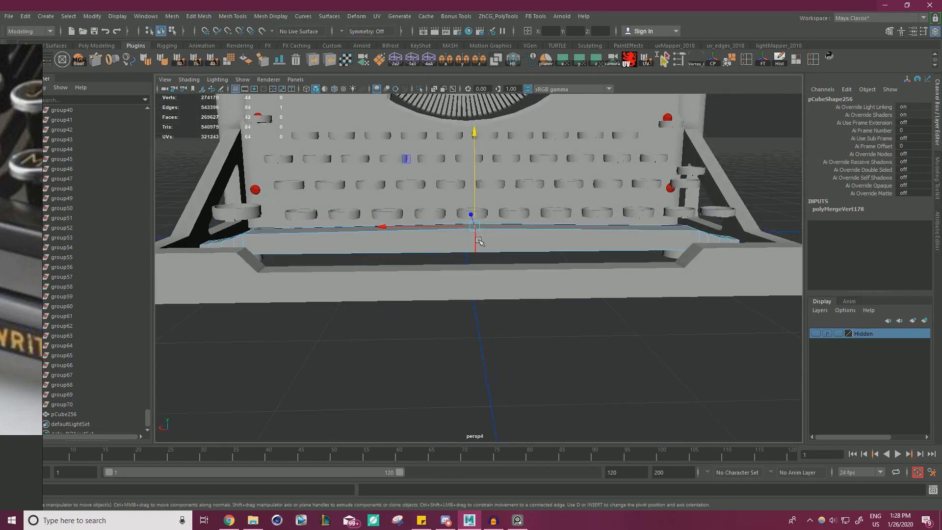
key(ctrl+b)
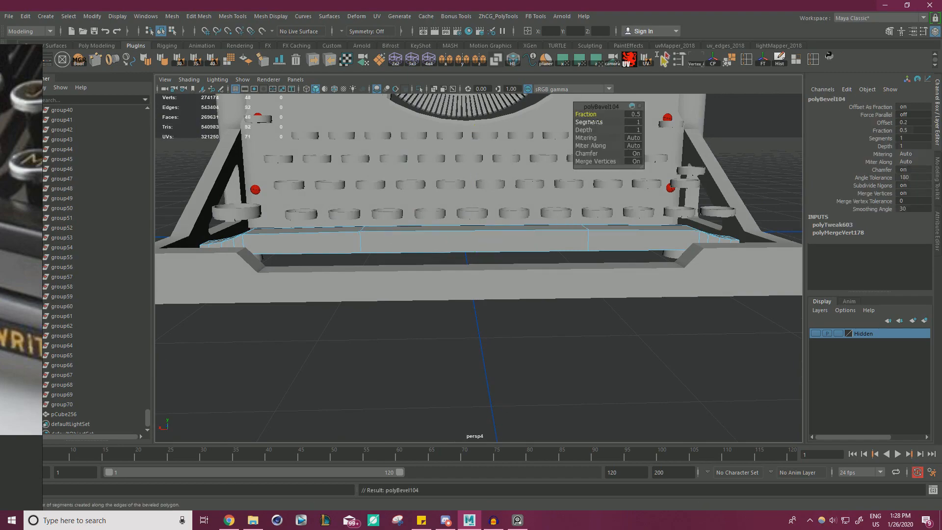
drag(593, 122, 597, 122)
alt+right_drag(505, 189, 486, 195)
alt+drag(485, 196, 546, 205)
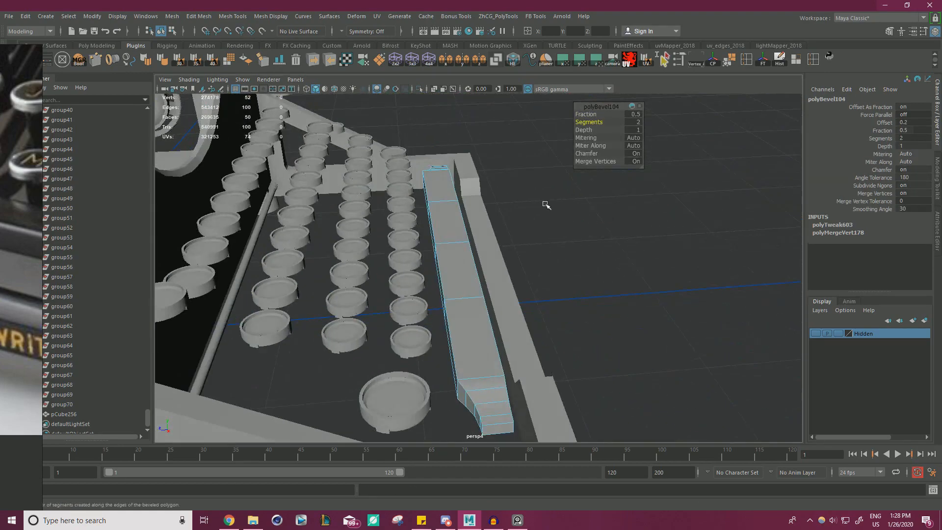
right_drag(546, 206, 573, 183)
click(570, 206)
Step: Check the full space bar against the front frame and keys from the front and from underneath
alt+right_drag(520, 225, 458, 244)
alt+drag(458, 244, 373, 243)
alt+right_drag(373, 242, 400, 244)
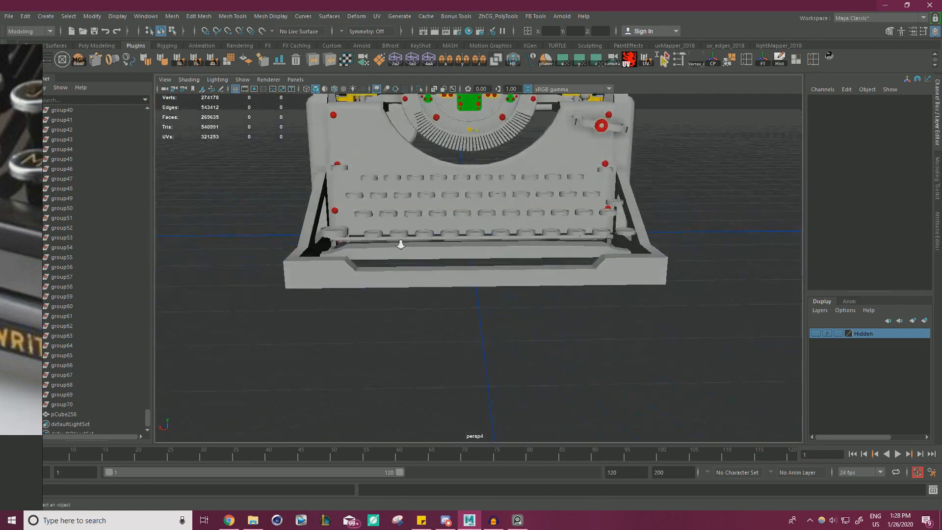
alt+drag(401, 244, 448, 294)
click(435, 246)
alt+drag(435, 246, 551, 244)
click(316, 292)
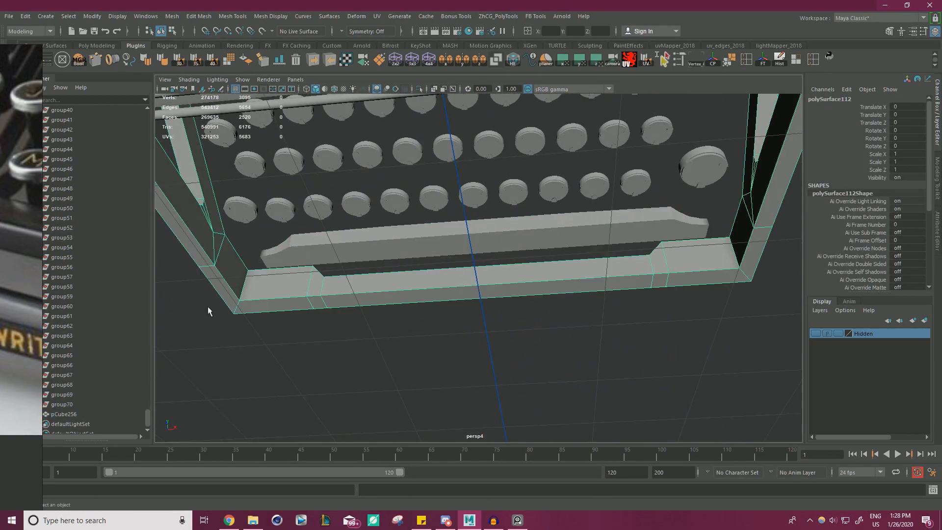
Step: Search the reference board for underside photos of typewriters and examine how their space bars are mounted
right_drag(21, 266, 618, 287)
scroll(618, 288, down, 7)
scroll(592, 261, down, 3)
middle_drag(592, 261, 381, 287)
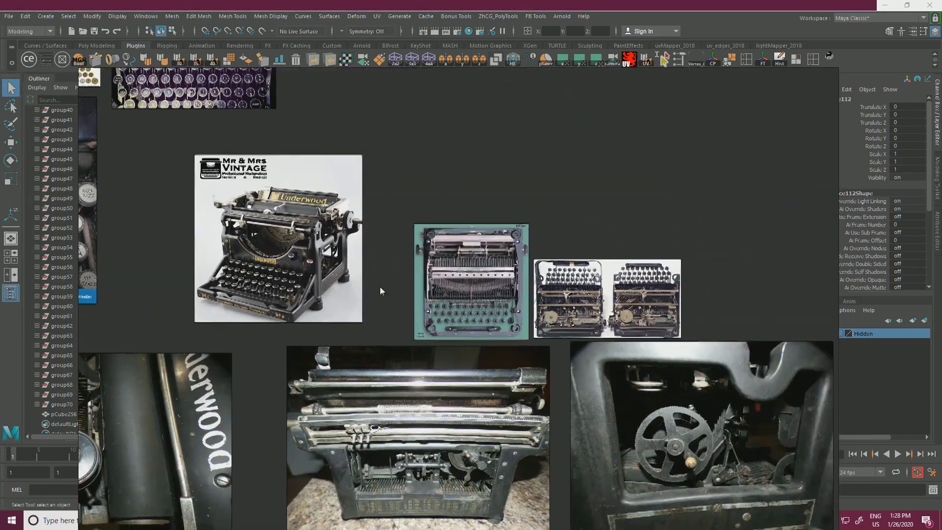
scroll(482, 342, up, 10)
scroll(435, 294, down, 10)
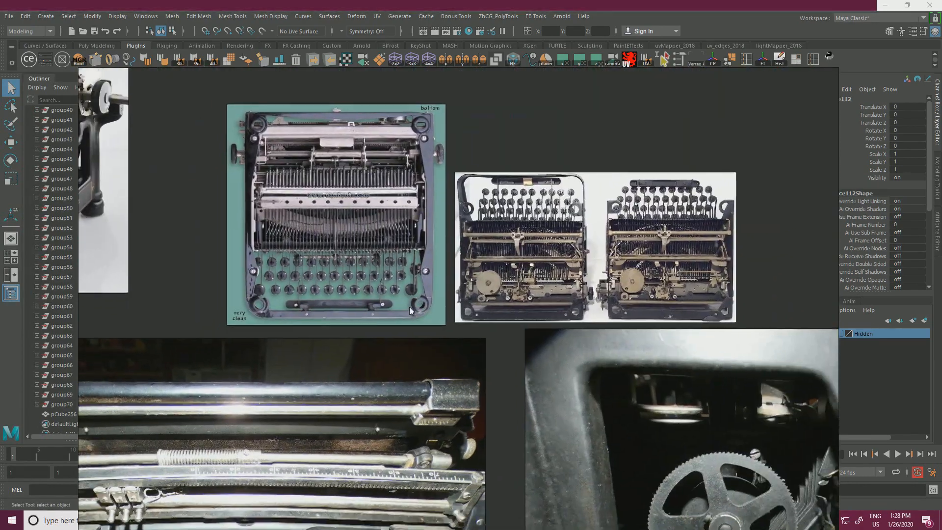
middle_drag(409, 307, 397, 308)
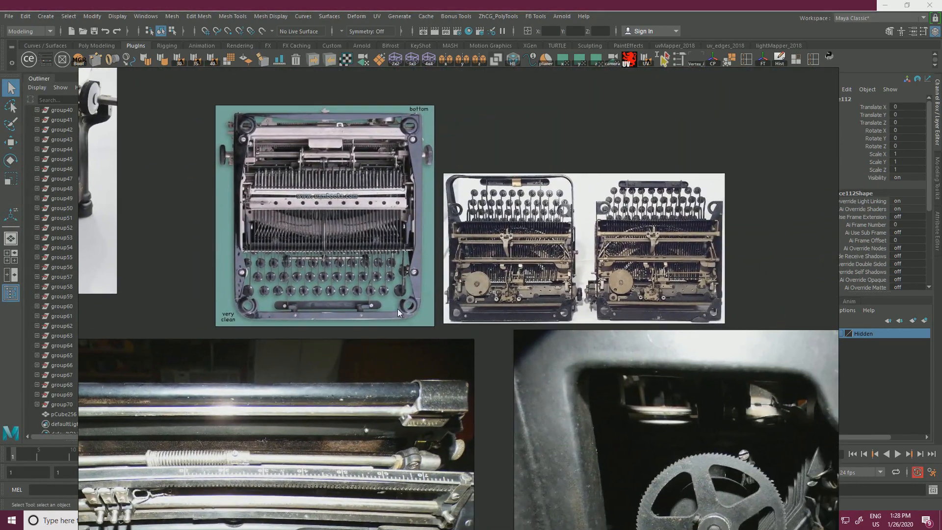
scroll(511, 169, up, 6)
scroll(427, 245, down, 12)
Step: Return to the rear close-up photo and examine the space bar's supports, red pads and distance from the frame
middle_drag(369, 219, 633, 359)
scroll(634, 362, down, 5)
middle_drag(532, 317, 306, 158)
scroll(413, 321, up, 10)
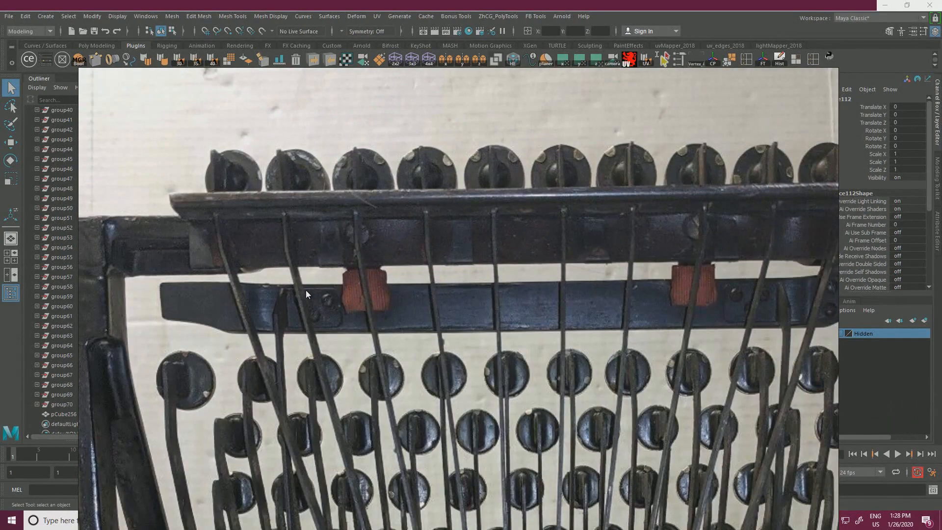
scroll(305, 290, up, 2)
middle_drag(636, 255, 352, 268)
middle_drag(237, 288, 658, 256)
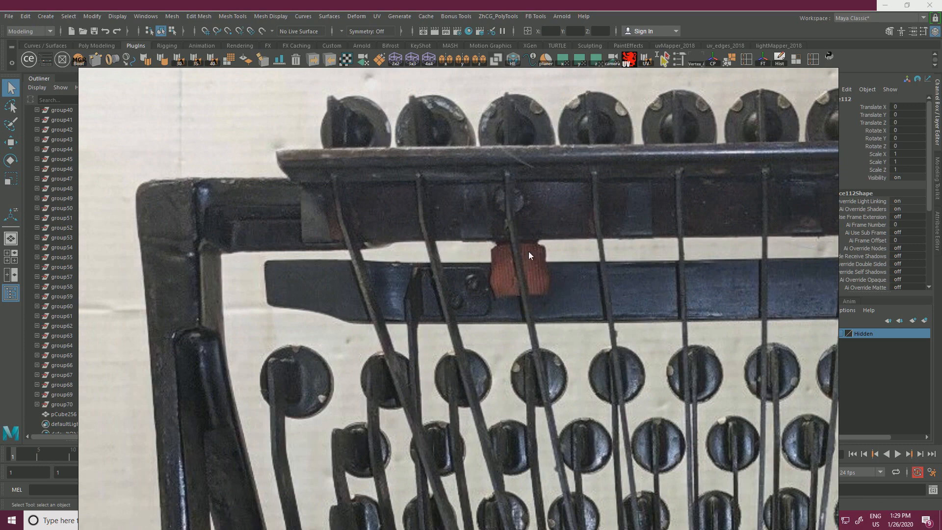
scroll(551, 298, down, 2)
middle_drag(710, 275, 519, 276)
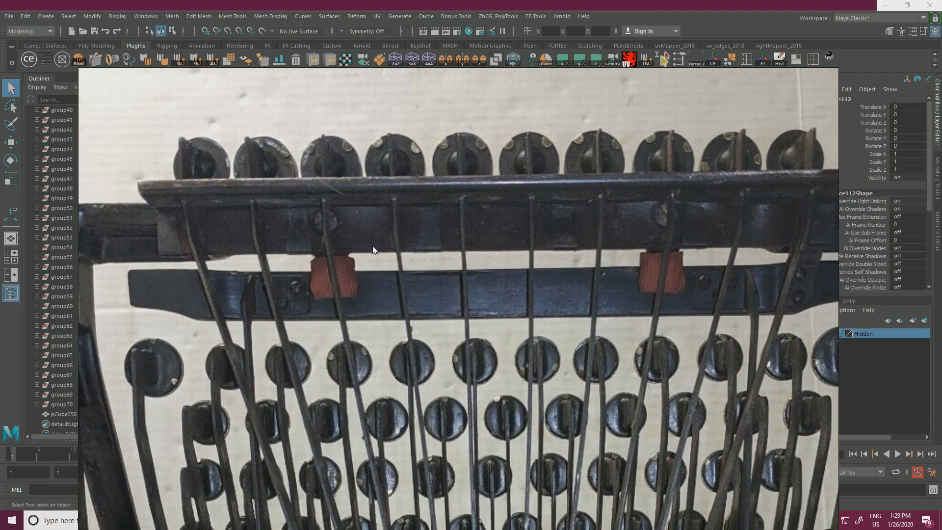
scroll(339, 241, up, 4)
scroll(408, 254, down, 2)
right_drag(408, 256, 0, 198)
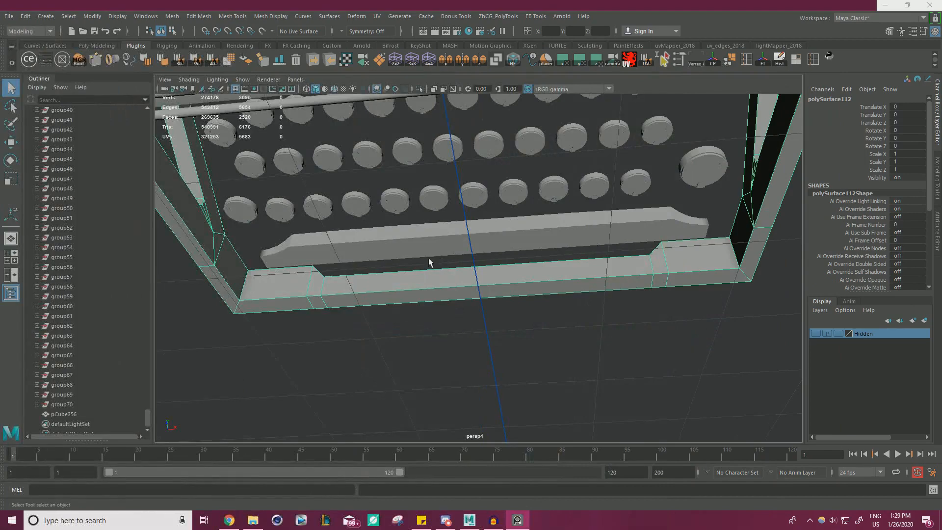
Step: Check the modelled space bar's position within the frame from below and from the side
alt+drag(428, 261, 427, 298)
alt+drag(294, 280, 467, 300)
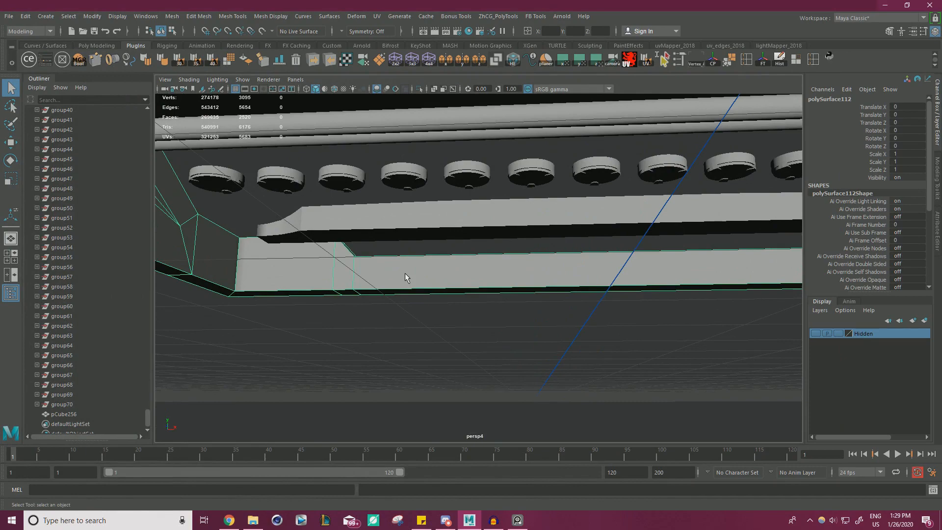
alt+middle_drag(409, 271, 450, 283)
alt+drag(460, 242, 474, 255)
click(404, 207)
alt+drag(432, 214, 556, 241)
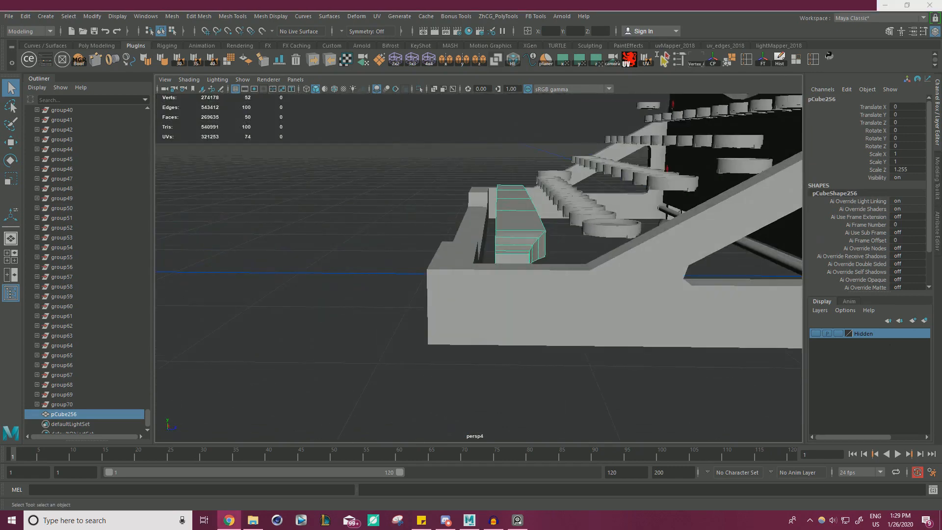
alt+drag(454, 268, 375, 290)
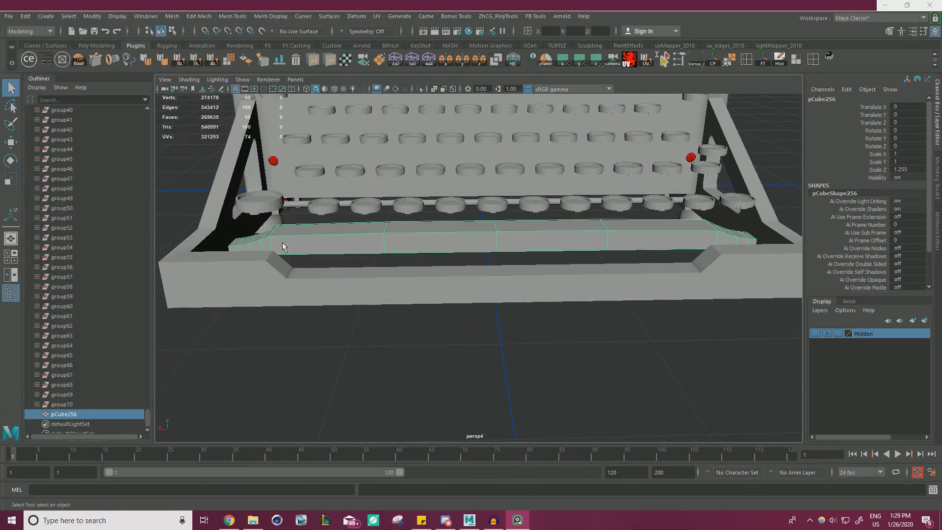
Step: Narrow the front frame's recess by scaling the vertices at both of its sloped ends toward the centre along X
click(265, 236)
key(w)
right_click(269, 237)
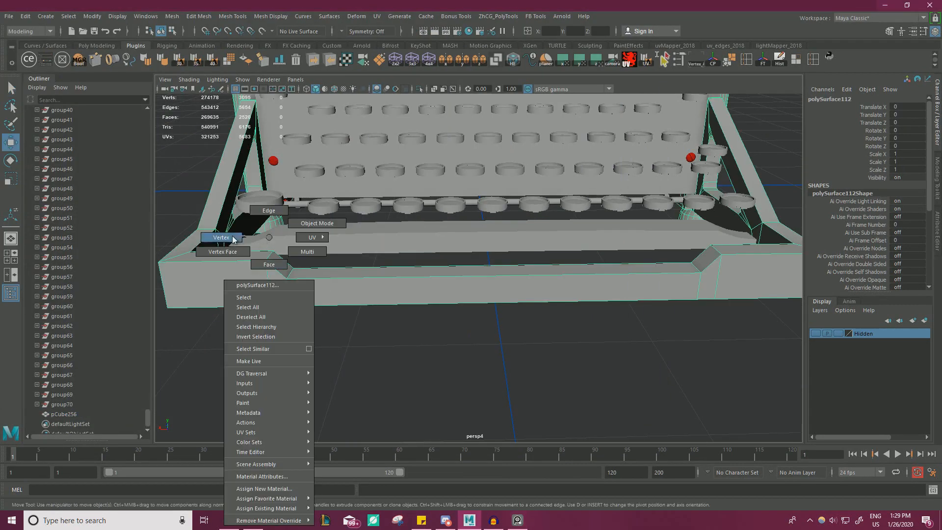
right_drag(233, 237, 221, 238)
alt+drag(245, 265, 250, 359)
drag(230, 374, 309, 273)
alt+middle_drag(422, 307, 298, 324)
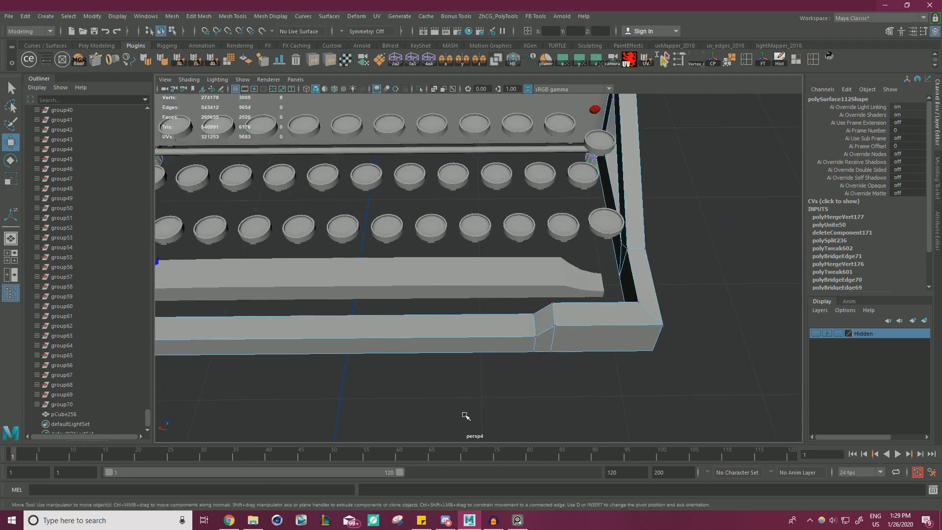
shift+drag(466, 416, 591, 287)
key(r)
drag(246, 330, 275, 330)
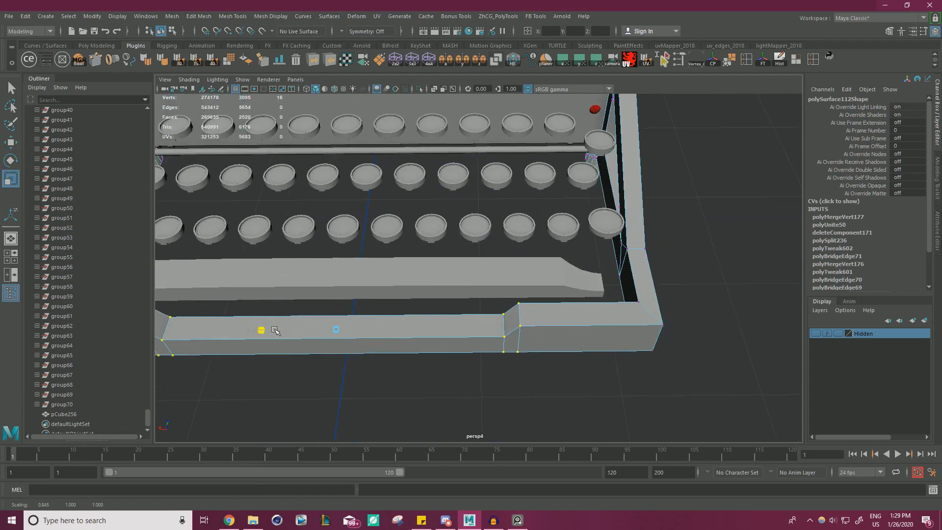
alt+right_drag(319, 333, 217, 339)
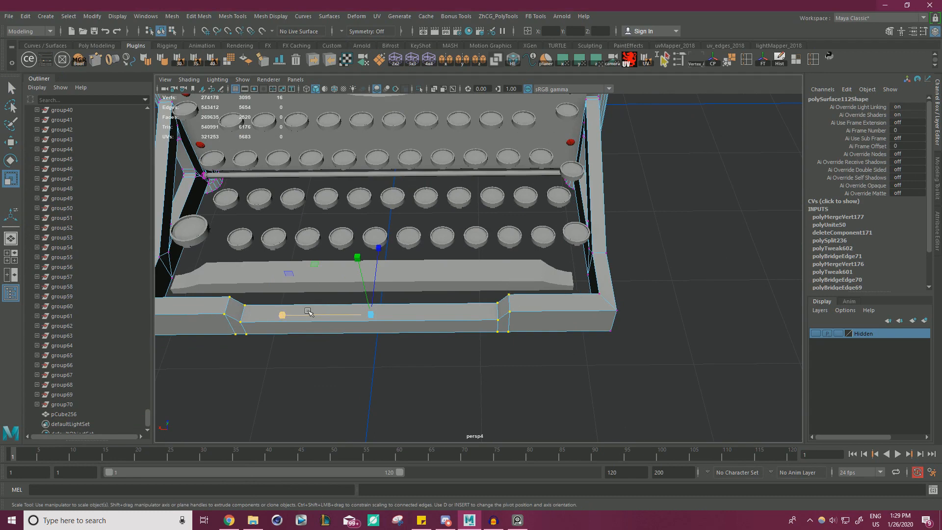
mouse_move(314, 313)
mouse_down()
mouse_move(299, 311)
mouse_move(308, 312)
mouse_up()
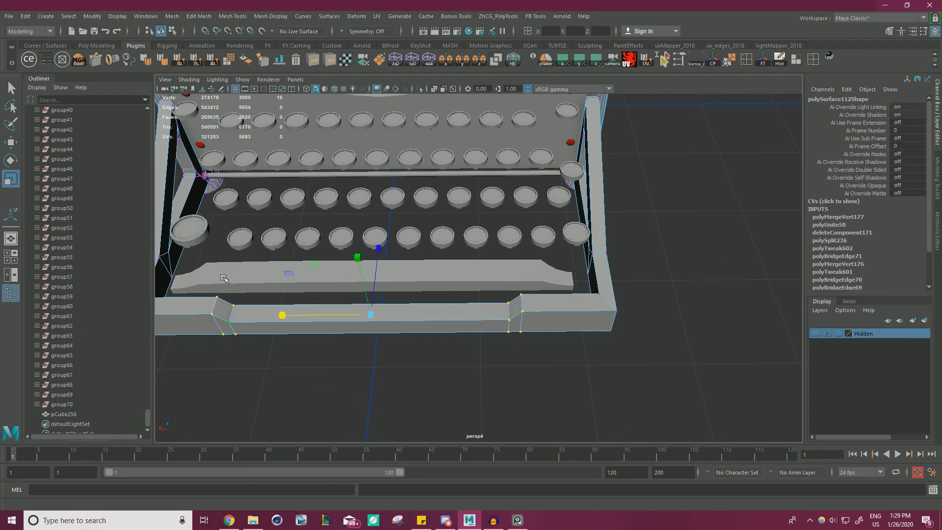
Step: Narrow the front frame's recess further along X, and scale the space bar's two loops at the top of its tapers slightly inward
drag(294, 313, 342, 313)
click(546, 278)
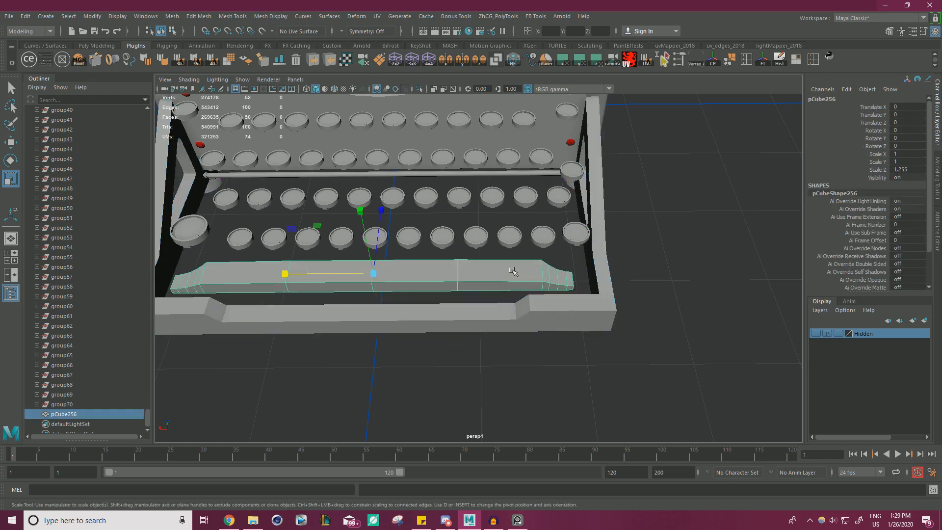
right_drag(510, 231, 466, 231)
right_drag(532, 237, 532, 210)
double_click(542, 276)
alt+middle_drag(241, 297, 386, 296)
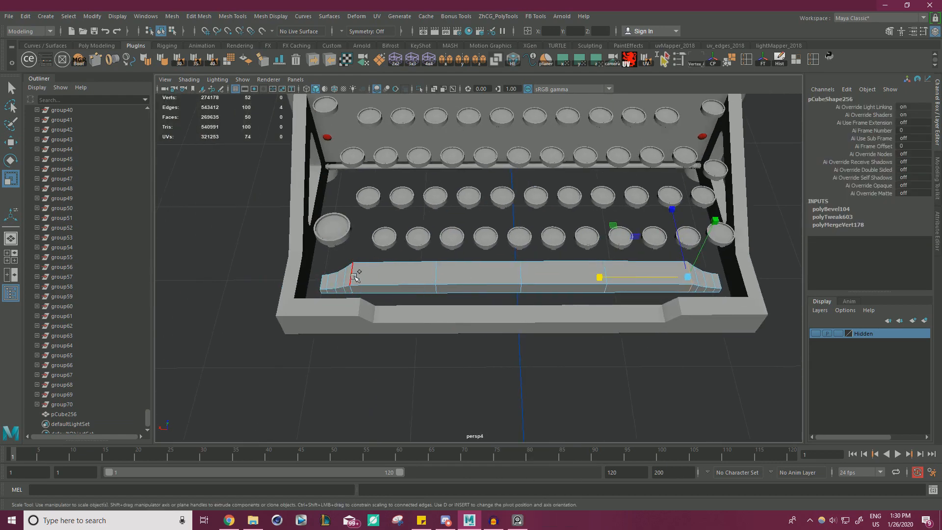
shift+double_click(354, 277)
drag(432, 277, 435, 277)
Step: Select the next edge loop outward on both of the space bar's tapers and scale the pair inward along X
double_click(346, 279)
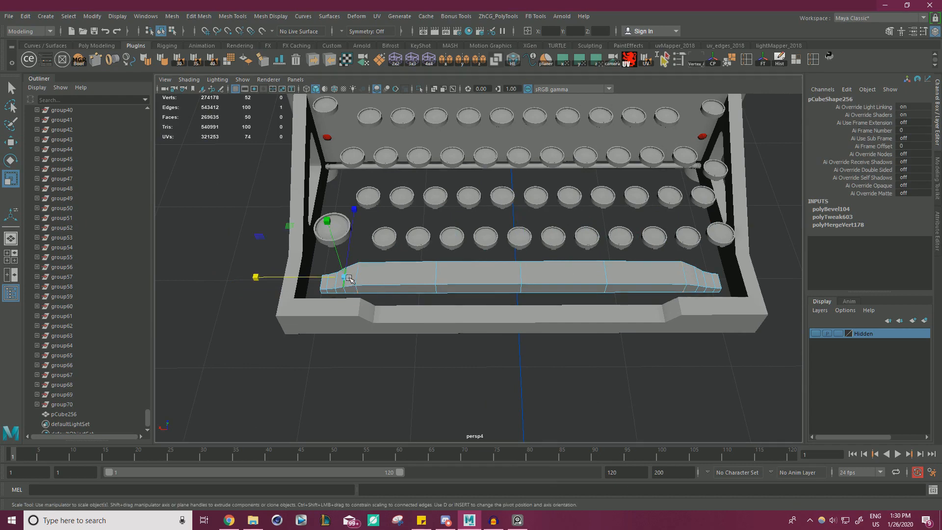
shift+double_click(670, 271)
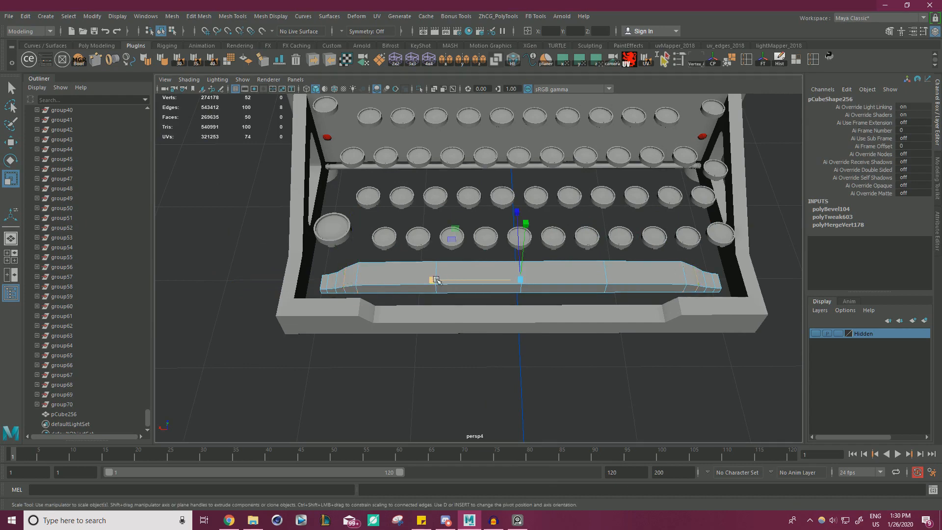
drag(436, 280, 454, 258)
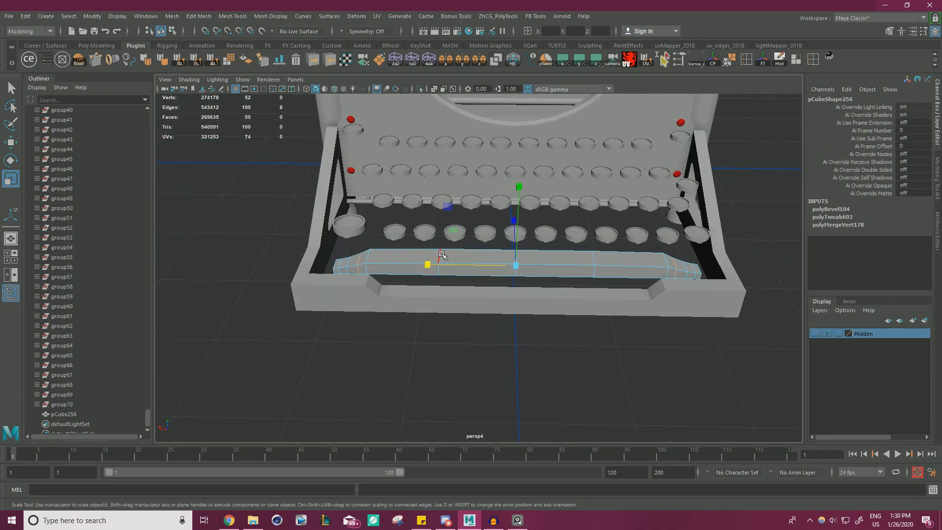
Step: Spread the space bar's two intermediate edge loops apart along X by a scale of about 1.24 and return to object mode
double_click(441, 255)
shift+click(592, 263)
double_click(595, 260)
shift+double_click(433, 252)
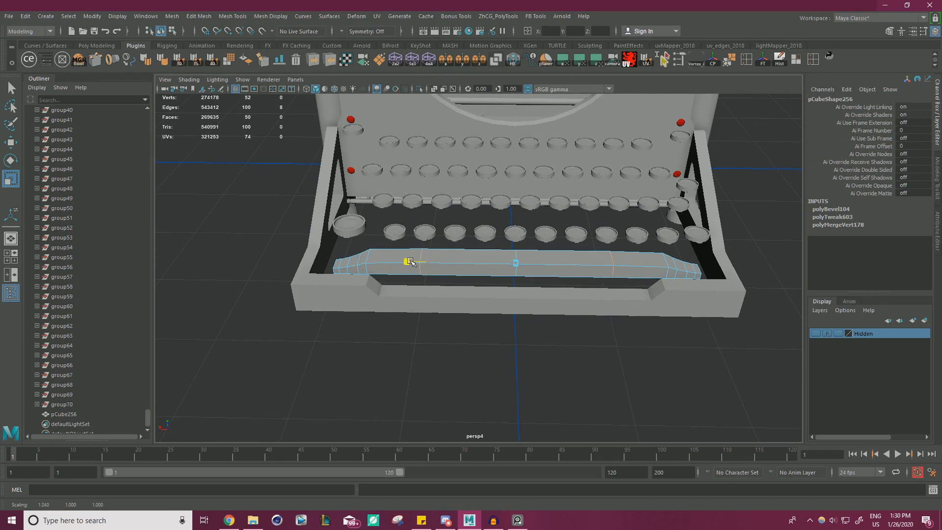
scroll(483, 279, down, 2)
scroll(482, 278, down, 2)
alt+drag(482, 278, 743, 206)
right_drag(744, 208, 768, 193)
click(767, 194)
alt+drag(767, 193, 602, 295)
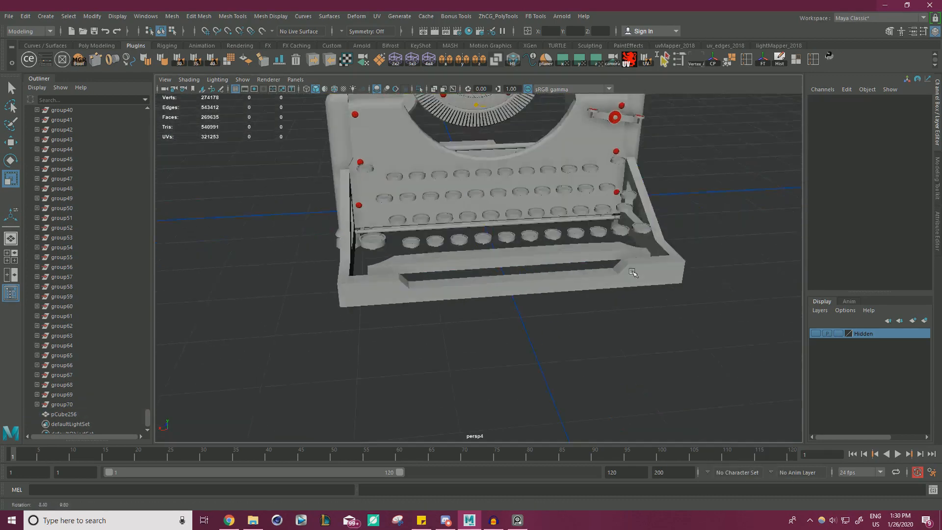
Step: Flatten the space bar by scaling it to 0.918 in Y and view it from below
scroll(601, 296, up, 2)
mouse_move(412, 294)
alt+mouse_down()
mouse_move(404, 311)
mouse_move(400, 293)
alt+mouse_up()
alt+right_drag(399, 294, 461, 277)
click(457, 260)
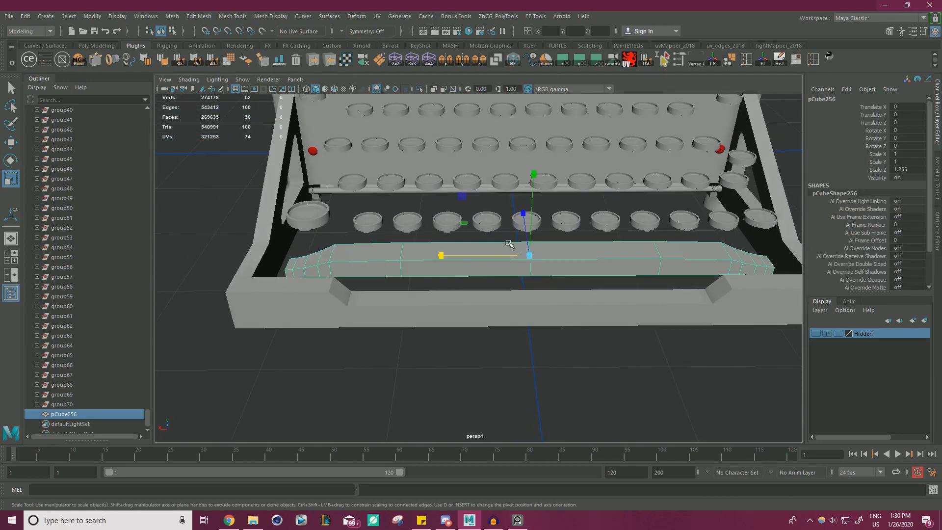
drag(533, 221, 537, 228)
key(w)
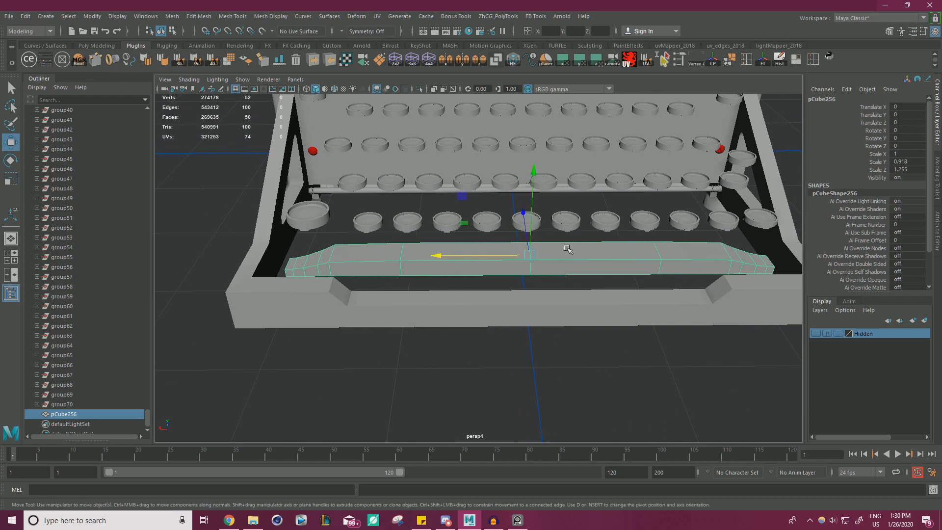
alt+drag(512, 268, 568, 280)
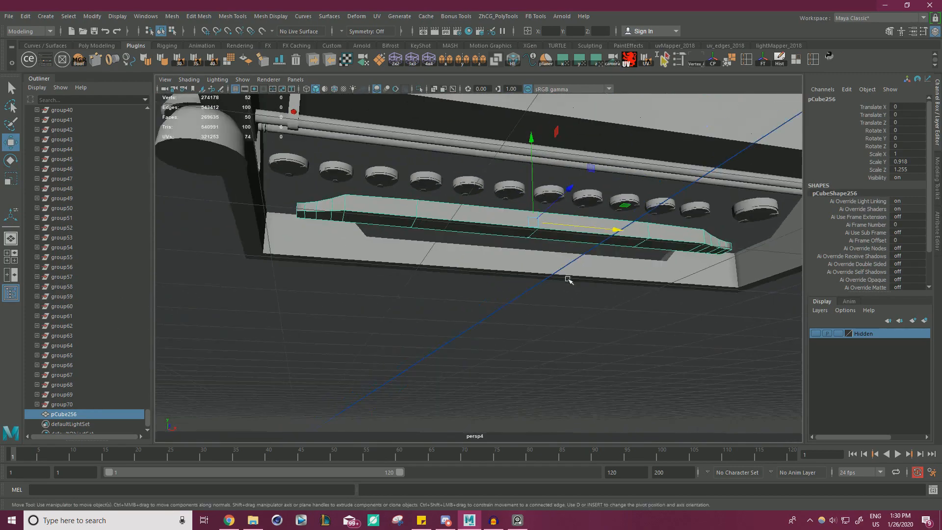
Step: Switch to the reference board and find the close-up photo showing the space bar from behind
key(alt+Tab)
scroll(441, 312, up, 1)
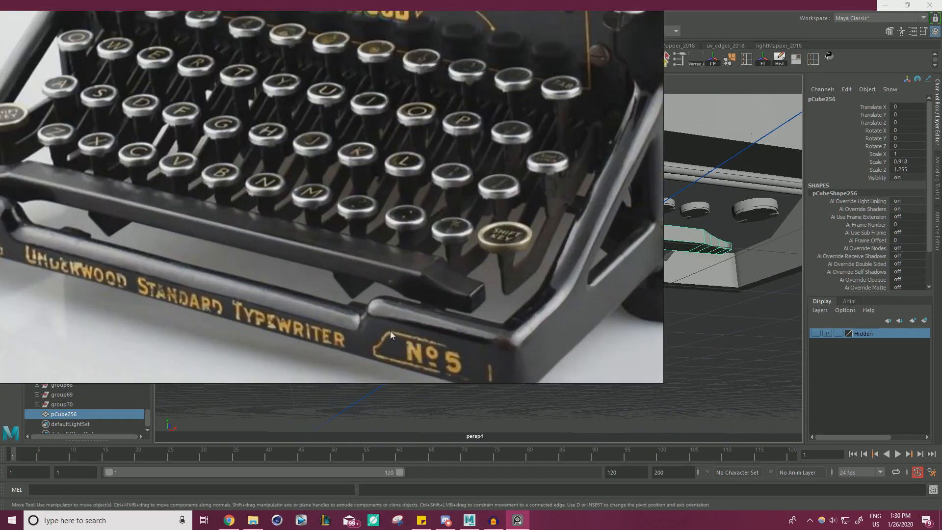
scroll(440, 344, down, 6)
scroll(421, 205, up, 2)
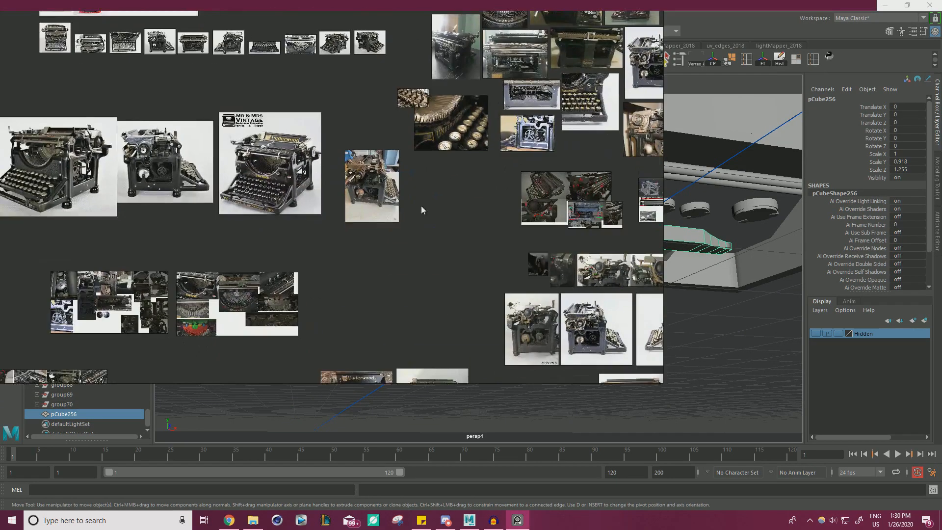
middle_drag(428, 219, 588, 210)
scroll(413, 265, down, 3)
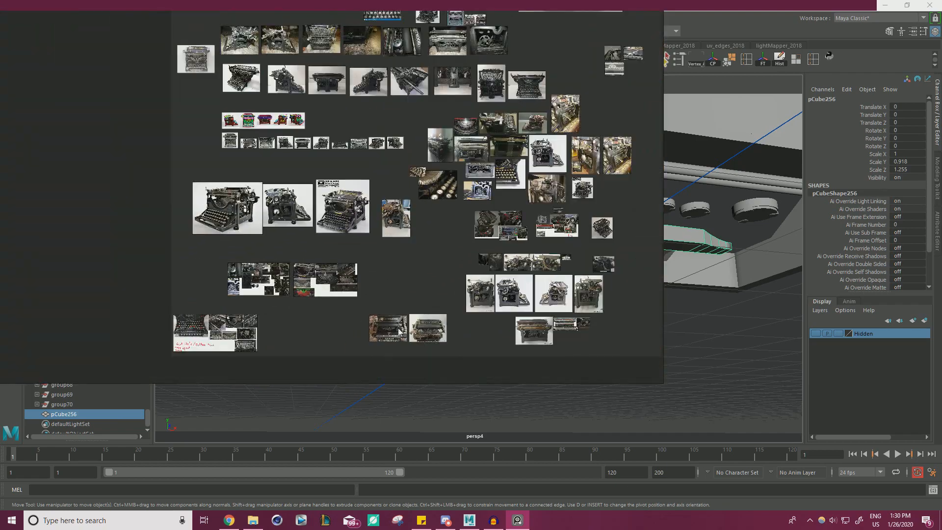
middle_drag(399, 331, 392, 373)
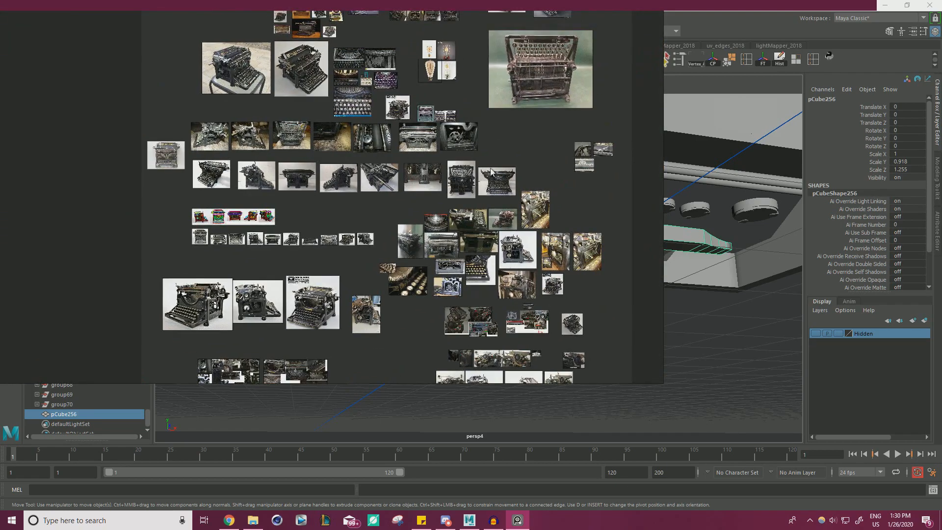
scroll(374, 121, up, 12)
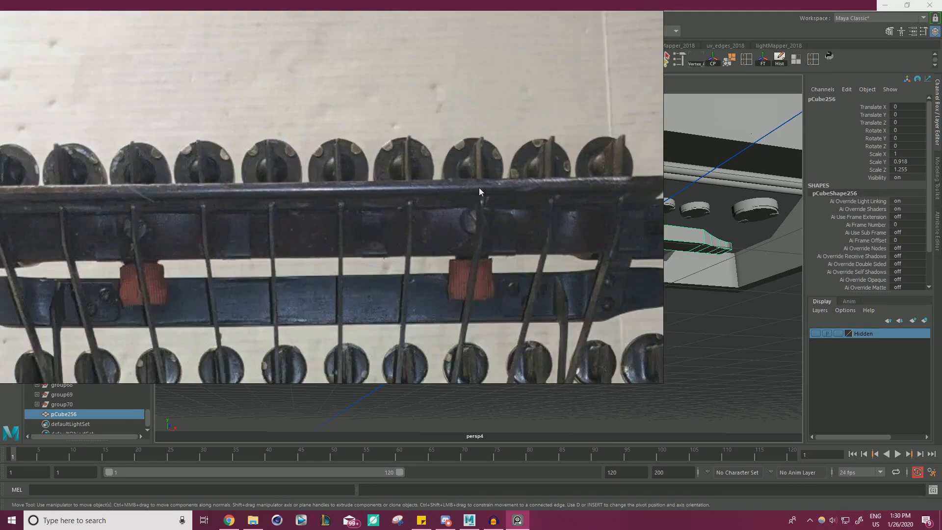
Step: Examine both ends of the space bar, its red pads and the gap to the frame in the rear close-up photo
scroll(493, 262, up, 2)
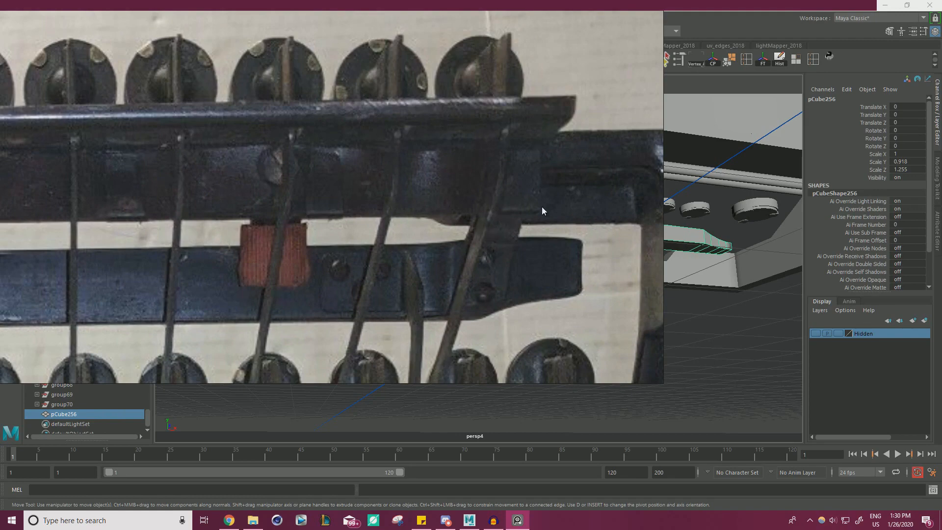
middle_drag(93, 214, 319, 212)
middle_drag(31, 204, 433, 193)
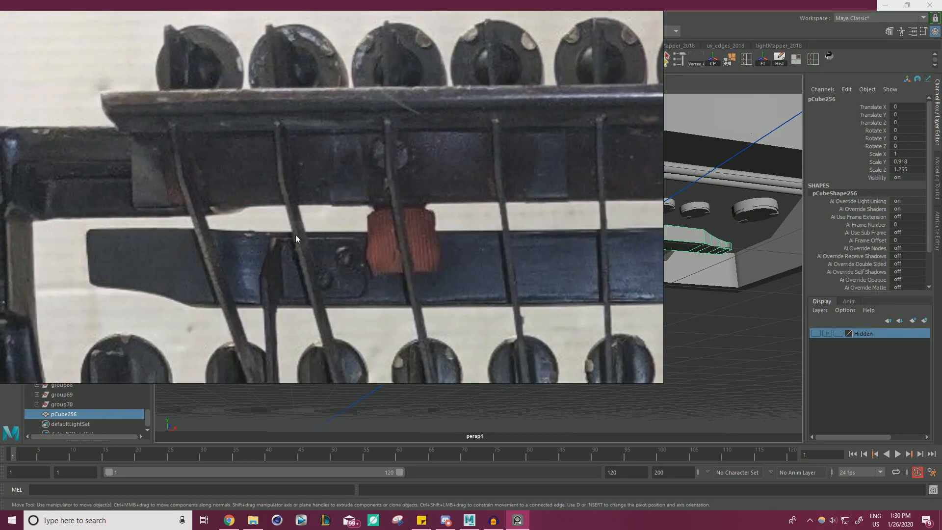
scroll(412, 240, down, 7)
middle_drag(444, 246, 347, 239)
scroll(368, 231, up, 3)
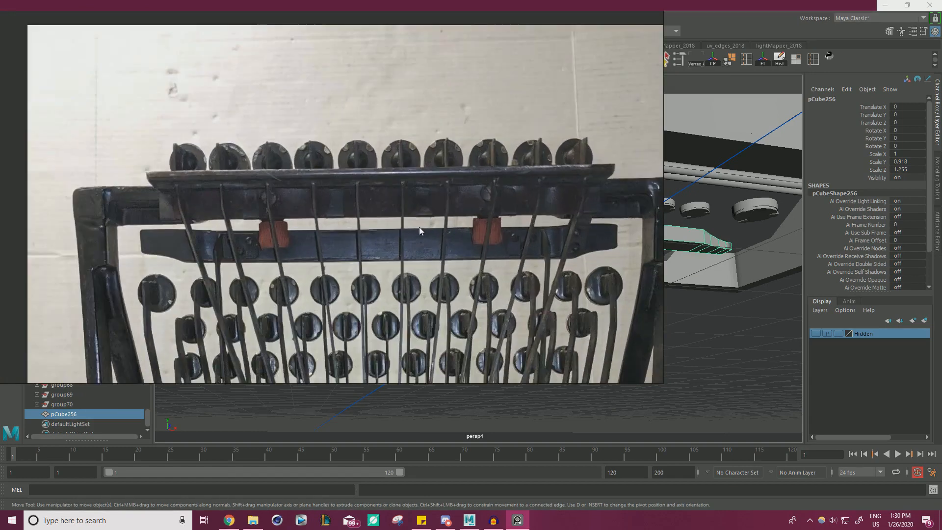
scroll(536, 240, up, 2)
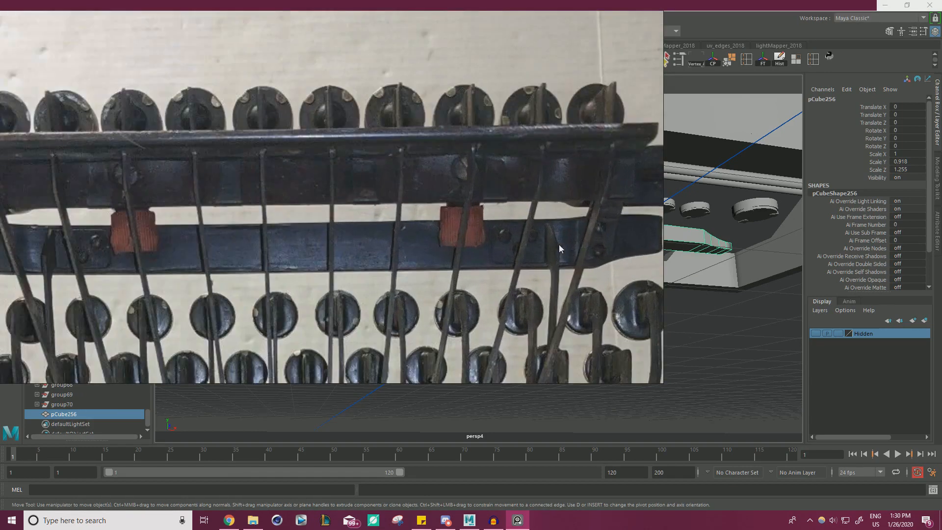
middle_drag(449, 239, 535, 227)
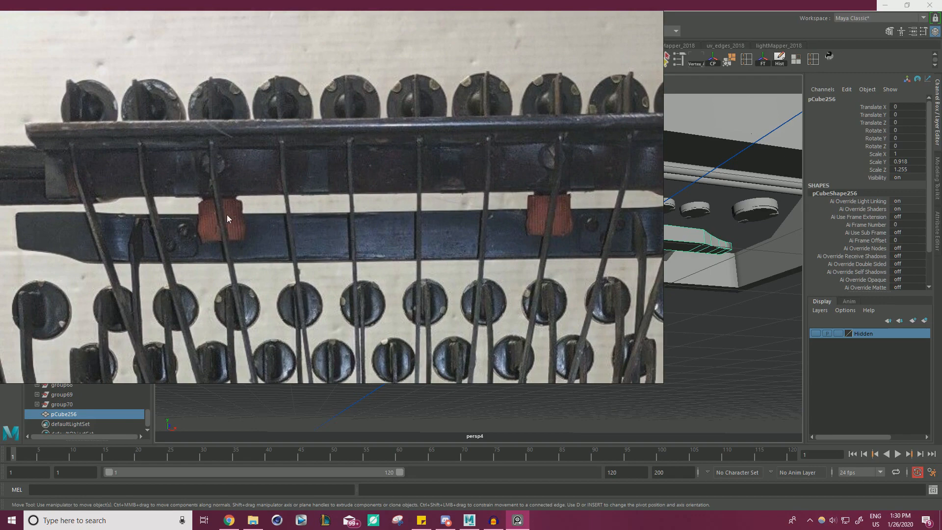
scroll(343, 219, down, 3)
scroll(438, 223, up, 4)
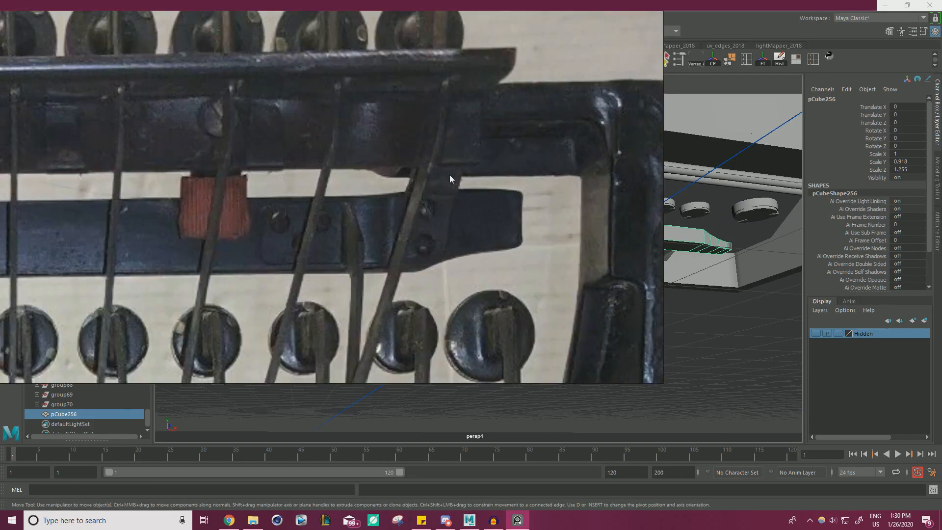
scroll(440, 207, down, 1)
middle_drag(477, 201, 591, 201)
scroll(591, 201, down, 1)
scroll(385, 201, down, 1)
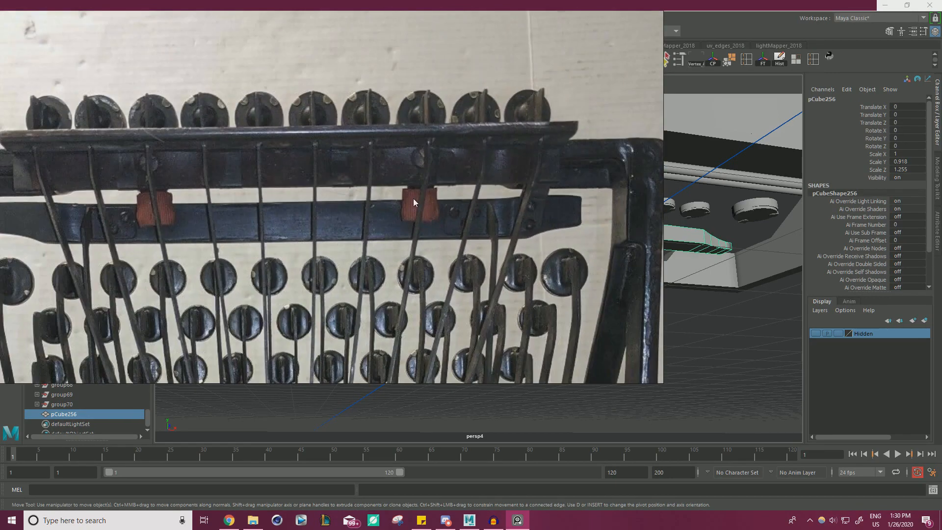
middle_drag(205, 216, 275, 216)
Step: Move the reference board aside and lower the space bar to Translate Y -0.62
right_drag(275, 216, 0, 242)
mouse_move(403, 227)
alt+mouse_down()
mouse_move(383, 234)
mouse_move(427, 225)
mouse_move(412, 225)
alt+mouse_up()
scroll(412, 225, up, 1)
drag(548, 159, 545, 176)
alt+drag(496, 202, 617, 265)
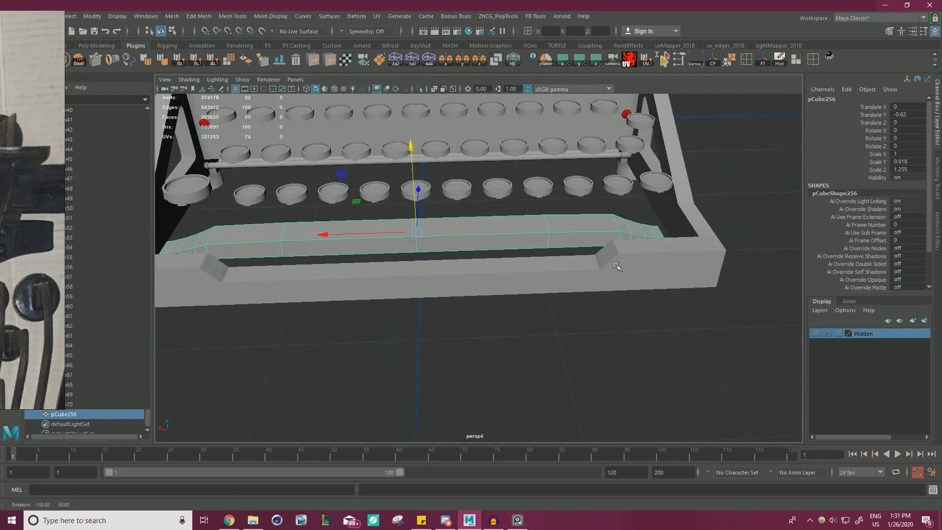
Step: Compare the space bar's height and position relative to the front frame in the angled and straight-on reference photos
key(alt+Tab)
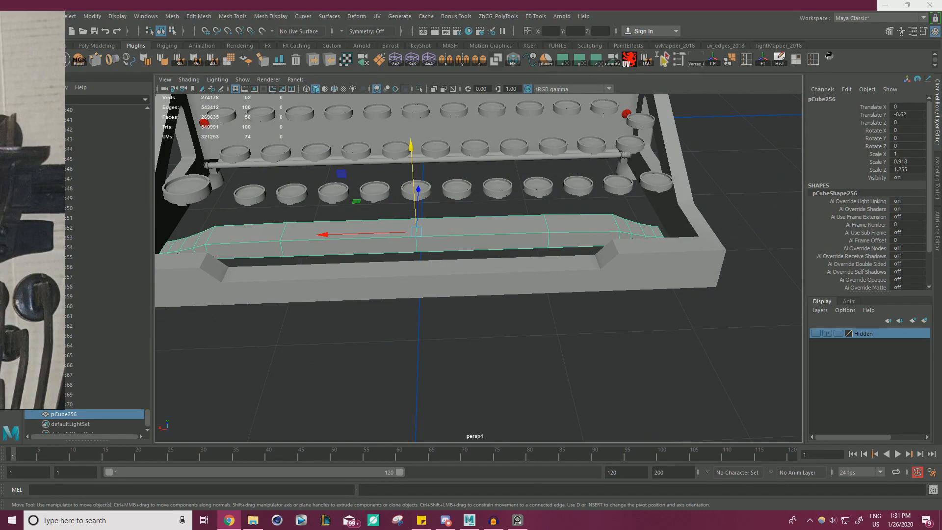
key(alt+Tab)
scroll(352, 203, down, 4)
middle_drag(162, 207, 352, 203)
scroll(352, 202, down, 4)
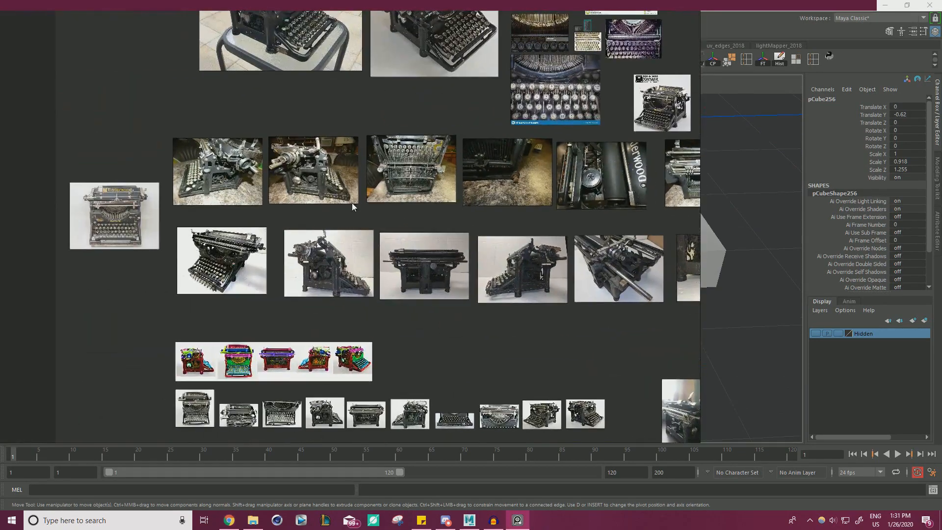
scroll(351, 203, down, 1)
middle_drag(223, 284, 338, 286)
scroll(330, 272, up, 12)
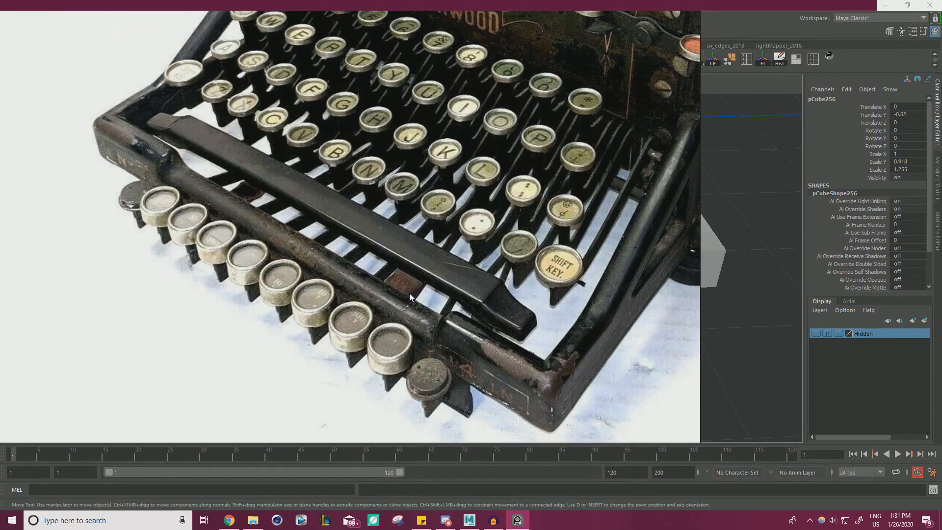
scroll(479, 317, down, 8)
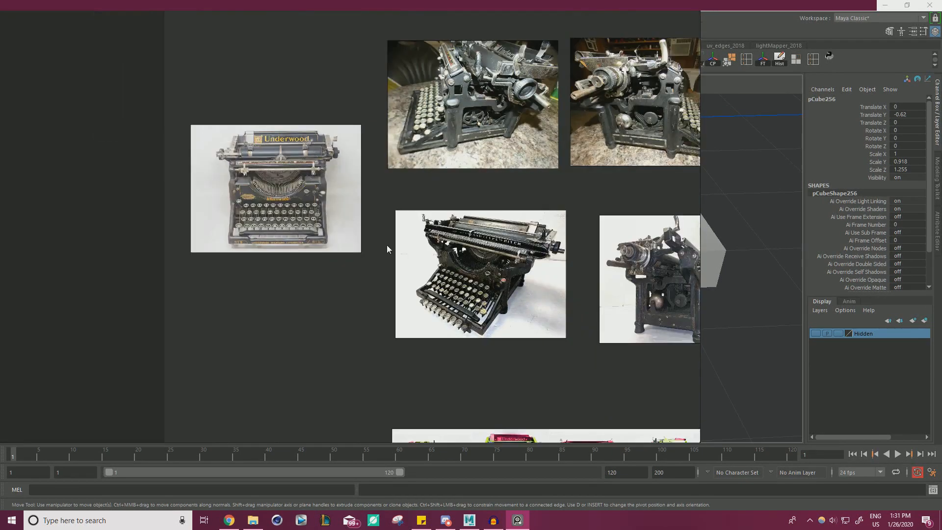
middle_drag(265, 209, 431, 246)
scroll(432, 255, up, 7)
scroll(543, 301, up, 2)
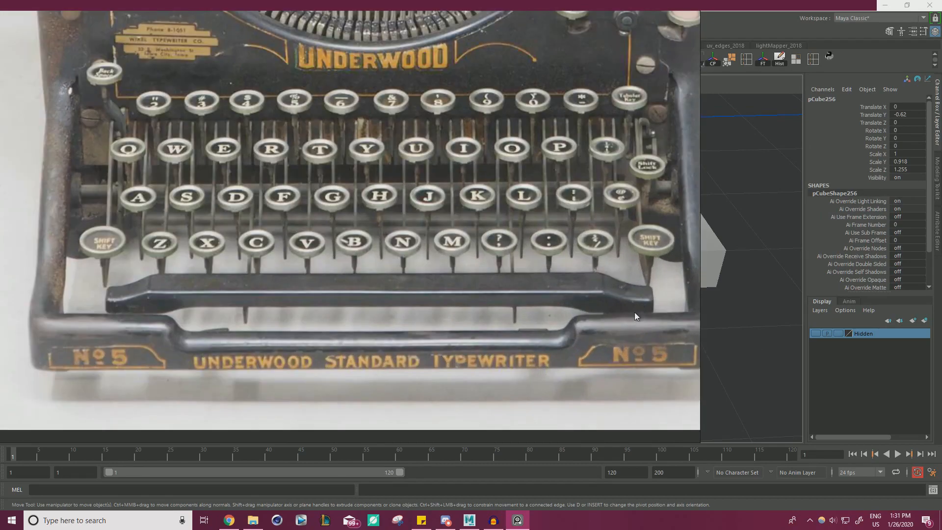
Step: Examine the space bar's fit against the front frame's recess in the three-quarter view photos
scroll(275, 304, down, 10)
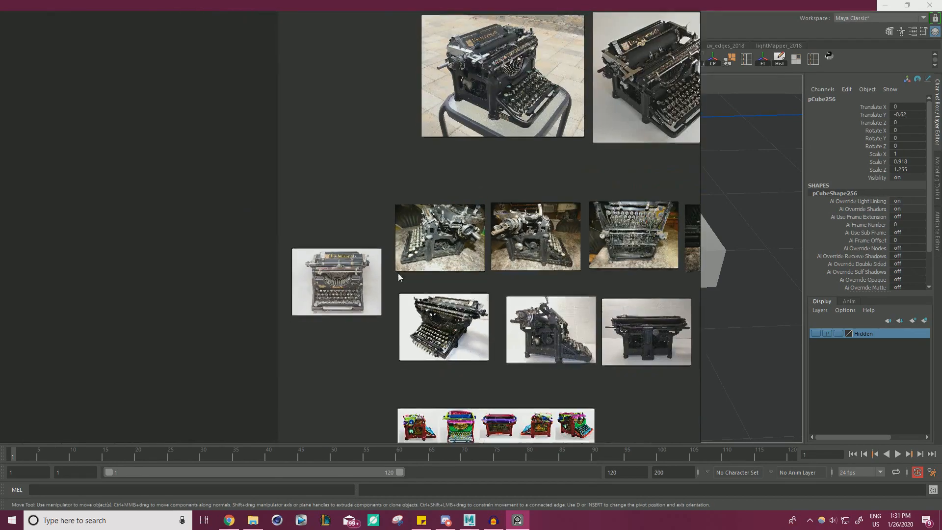
middle_drag(457, 393, 372, 166)
scroll(371, 166, up, 2)
middle_drag(380, 395, 410, 266)
scroll(275, 304, up, 6)
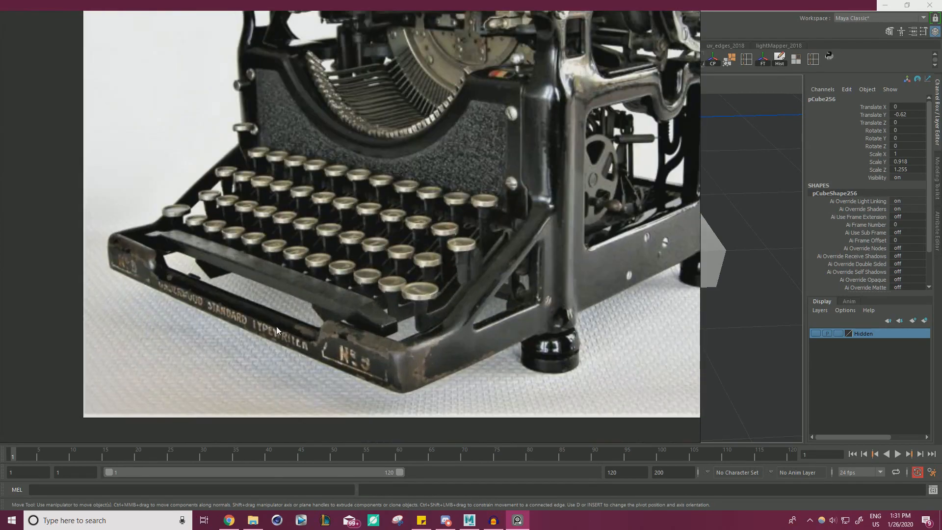
scroll(412, 321, down, 4)
middle_drag(562, 278, 358, 256)
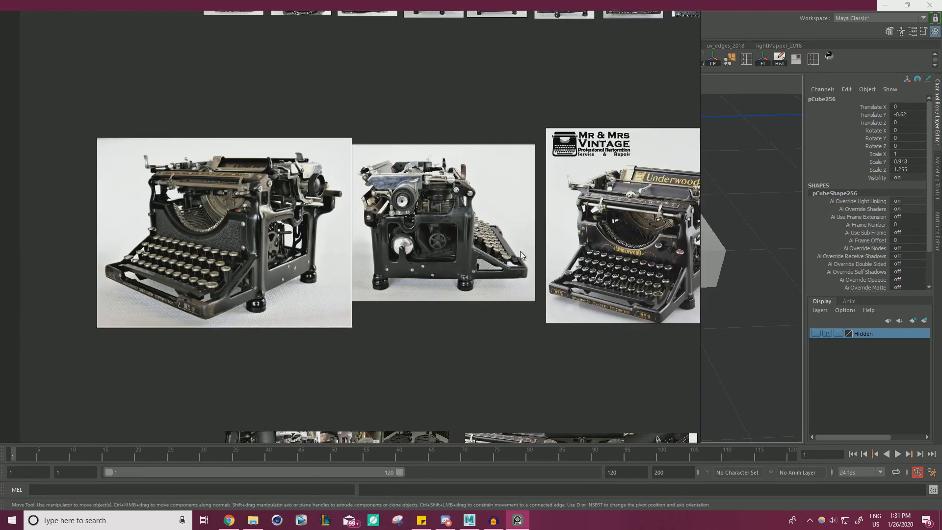
scroll(501, 217, down, 3)
scroll(647, 304, up, 4)
scroll(469, 178, up, 7)
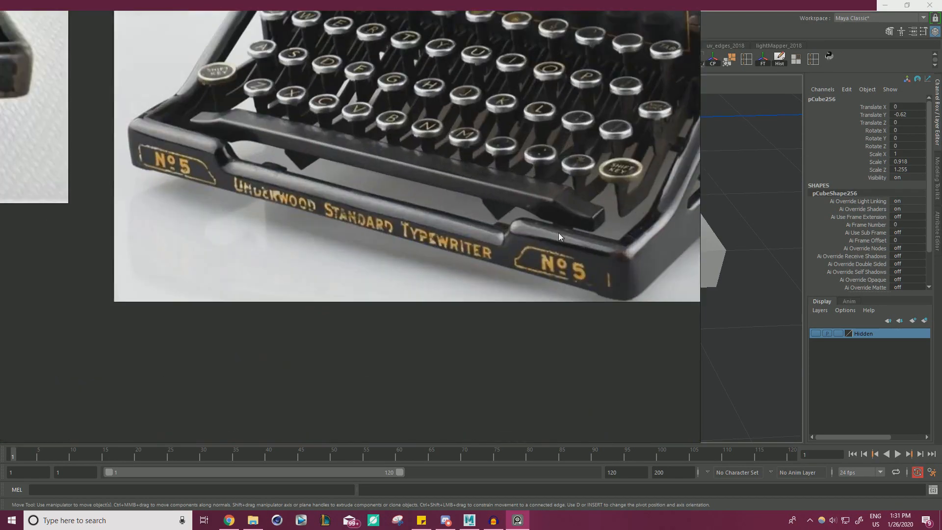
Step: Find the side-view typewriter photos and examine the space bar's tapered end and clearance from the frame corner
scroll(311, 266, down, 7)
middle_drag(365, 330, 252, 162)
scroll(406, 244, down, 4)
middle_drag(526, 216, 419, 201)
scroll(421, 200, up, 9)
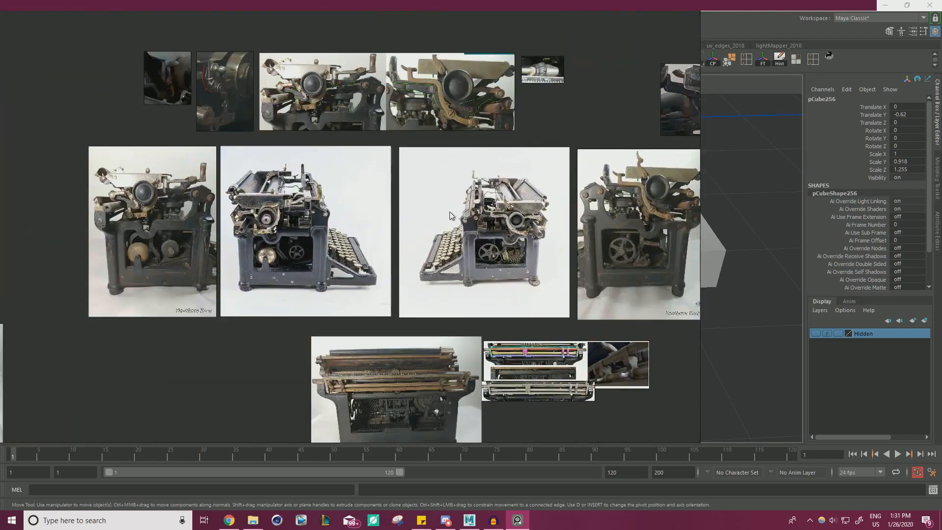
scroll(398, 336, up, 3)
scroll(390, 343, up, 3)
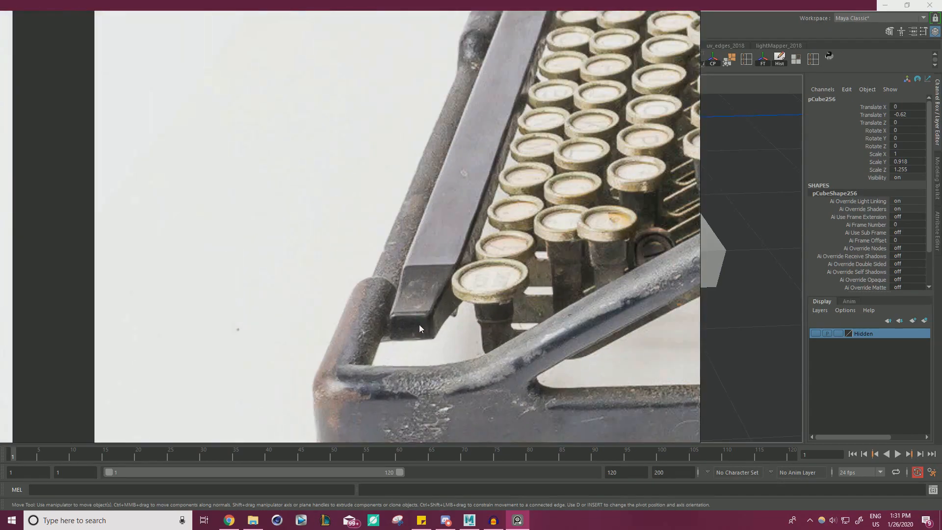
scroll(402, 320, down, 1)
Step: Search the reference board for other typewriter photos that show the space bar and front frame
scroll(380, 314, down, 11)
middle_drag(378, 312, 377, 400)
scroll(461, 252, down, 1)
middle_drag(460, 252, 422, 329)
scroll(437, 220, up, 3)
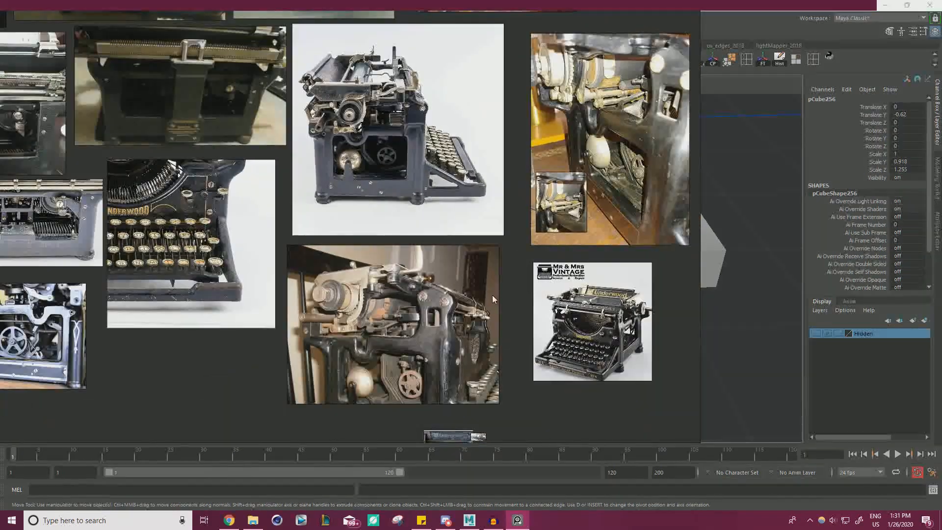
scroll(570, 364, up, 3)
scroll(572, 365, down, 4)
scroll(499, 314, down, 4)
middle_drag(499, 314, 591, 413)
middle_drag(183, 152, 555, 251)
scroll(195, 289, up, 4)
scroll(180, 281, up, 3)
scroll(205, 298, down, 3)
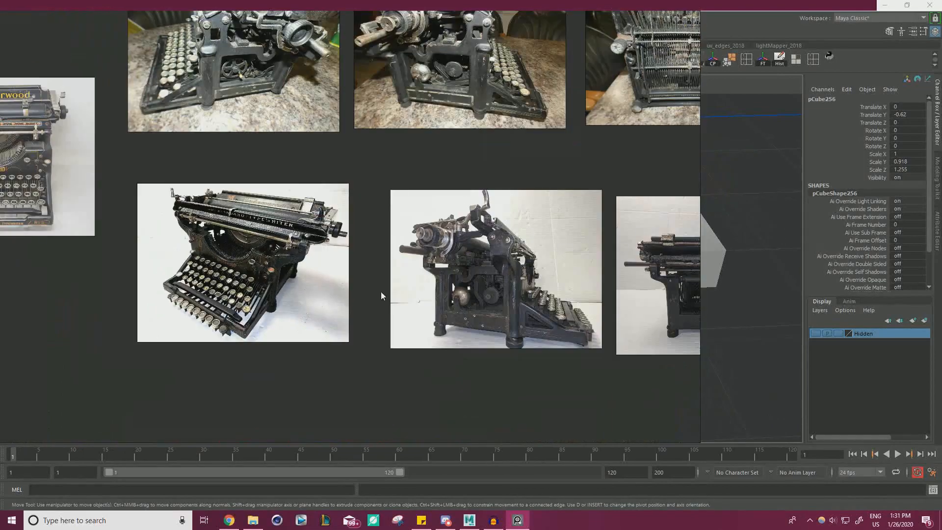
Step: Examine the space bar's tapered ends, mounting arms and frame recess in the photo of the typewriter on a glass stool
scroll(381, 291, down, 2)
middle_drag(381, 292, 313, 331)
middle_drag(308, 172, 377, 283)
scroll(247, 293, up, 6)
scroll(277, 269, down, 7)
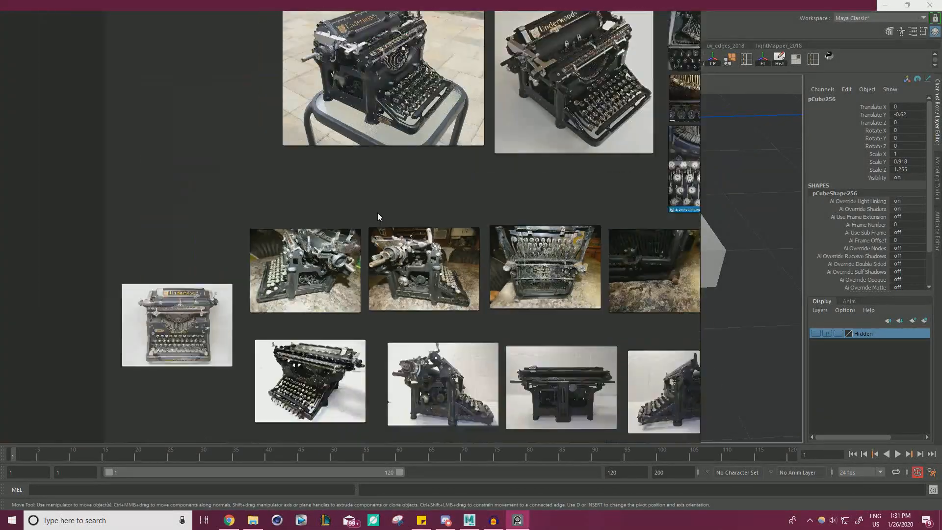
middle_drag(378, 217, 333, 294)
scroll(408, 135, up, 6)
scroll(367, 277, up, 5)
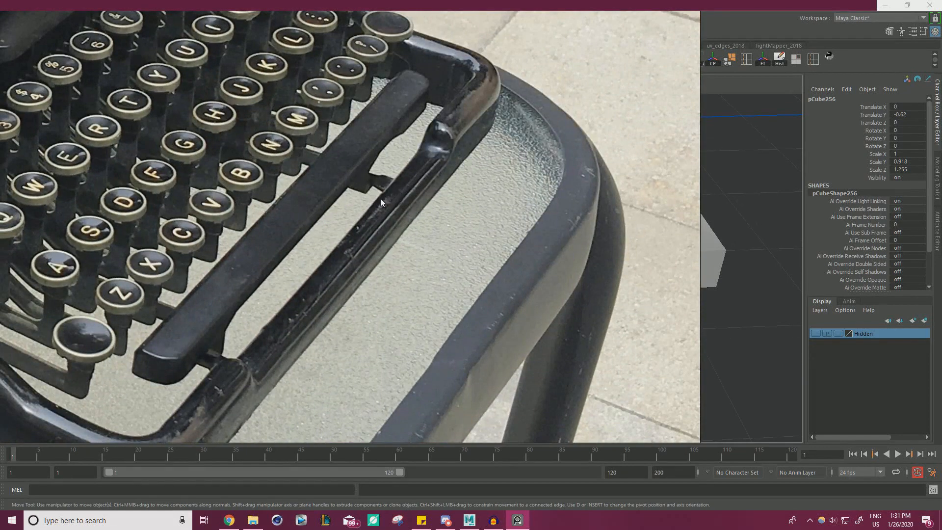
Step: Capture the space bar and front frame area of the angled Underwood photo and copy the crop to the clipboard
scroll(314, 321, down, 5)
middle_drag(345, 327, 191, 275)
scroll(484, 282, up, 4)
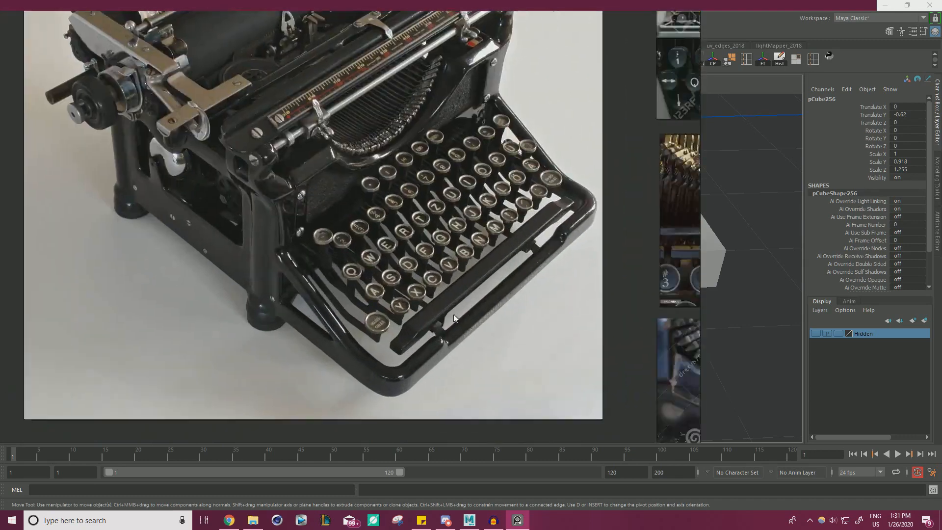
scroll(485, 282, up, 2)
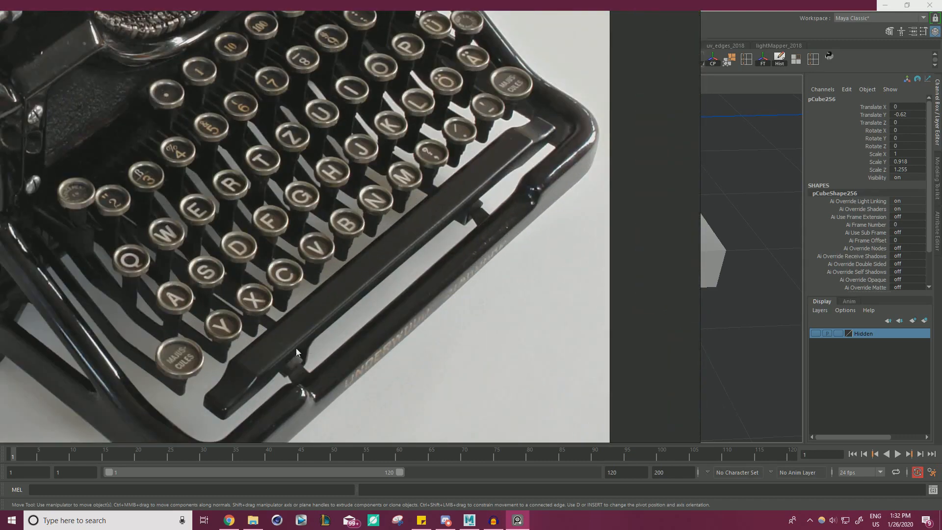
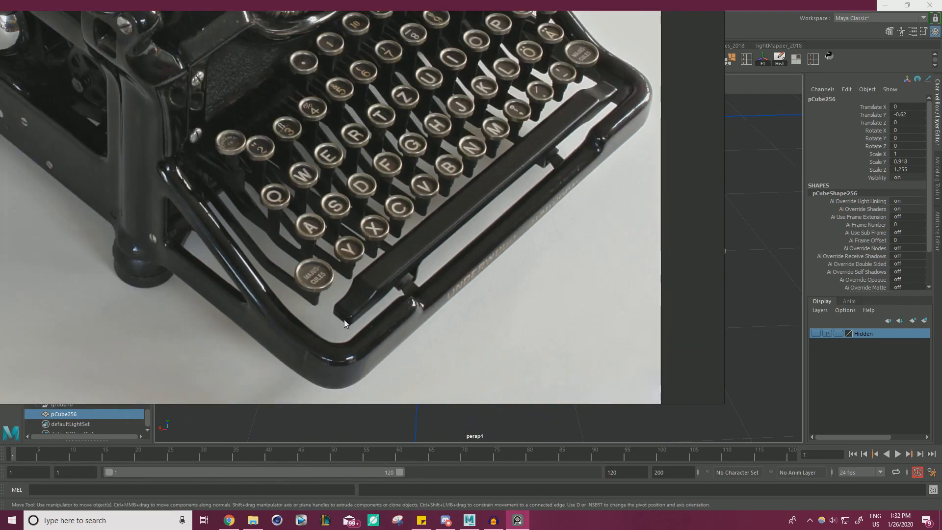
key(Print)
drag(309, 350, 622, 96)
right_click(492, 160)
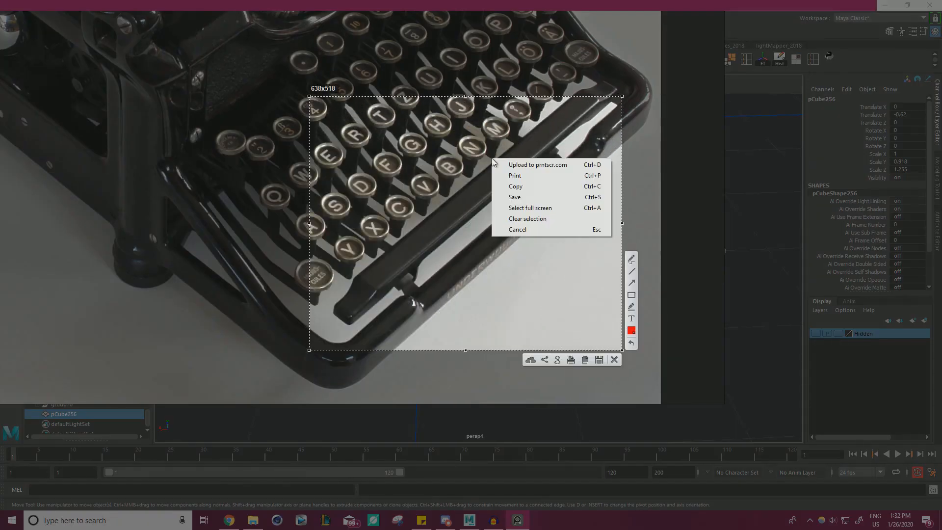
click(515, 187)
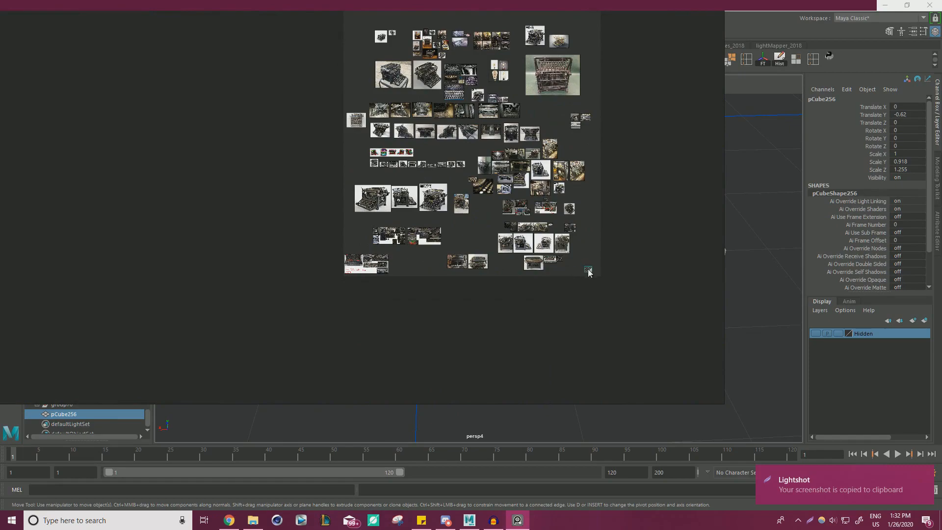
Step: Find the underside typewriter photo on the reference board and examine the full length of the space bar
scroll(441, 243, up, 3)
scroll(441, 240, up, 1)
middle_drag(417, 256, 323, 349)
middle_drag(431, 198, 382, 275)
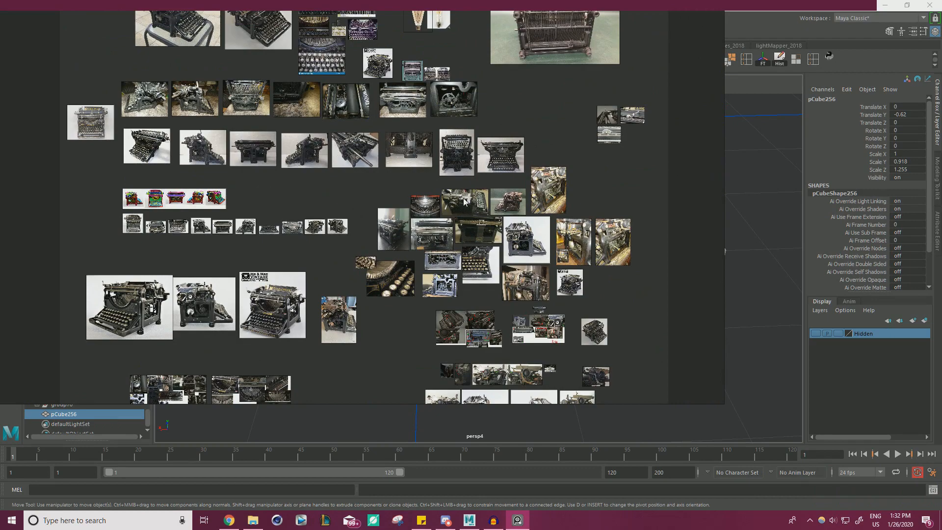
scroll(439, 158, up, 12)
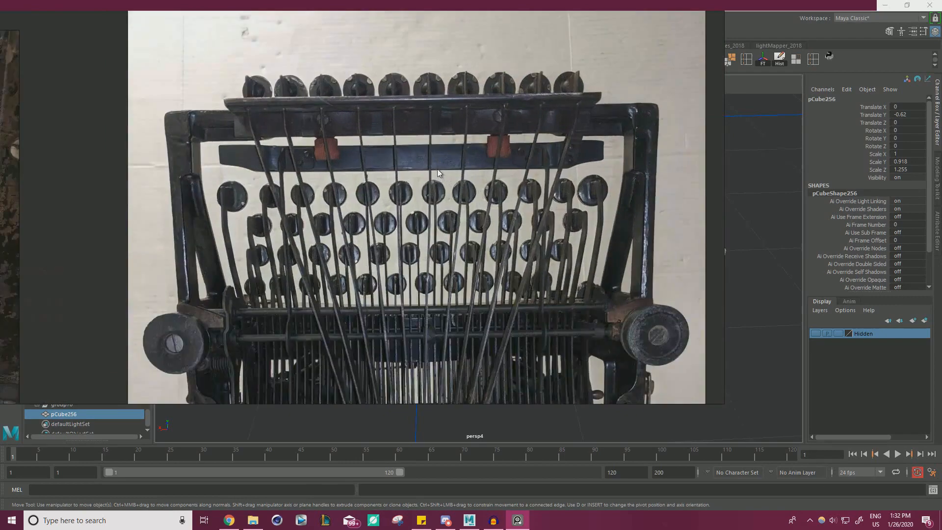
middle_drag(437, 169, 366, 254)
scroll(449, 231, up, 2)
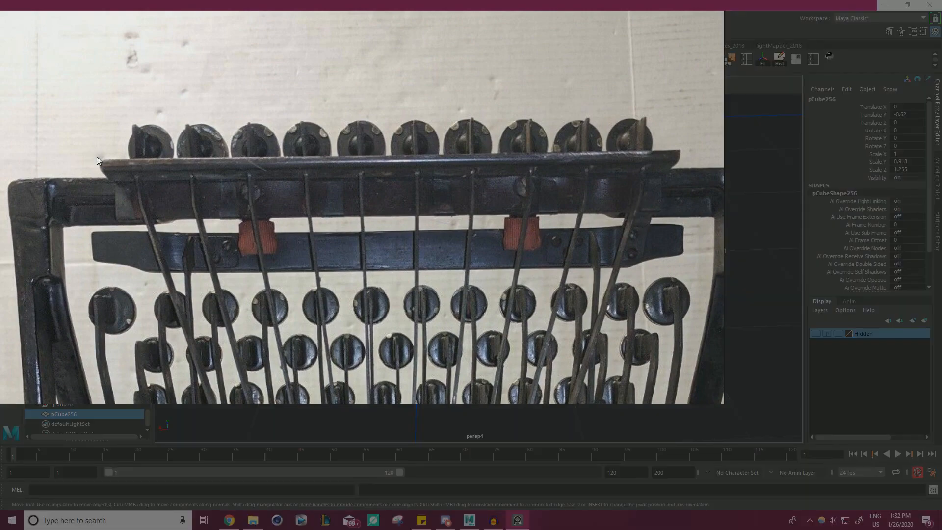
Step: Capture the space bar area of the underside photo, mark the bar's tapered end with a red arrow, and copy the crop
middle_drag(96, 157, 107, 121)
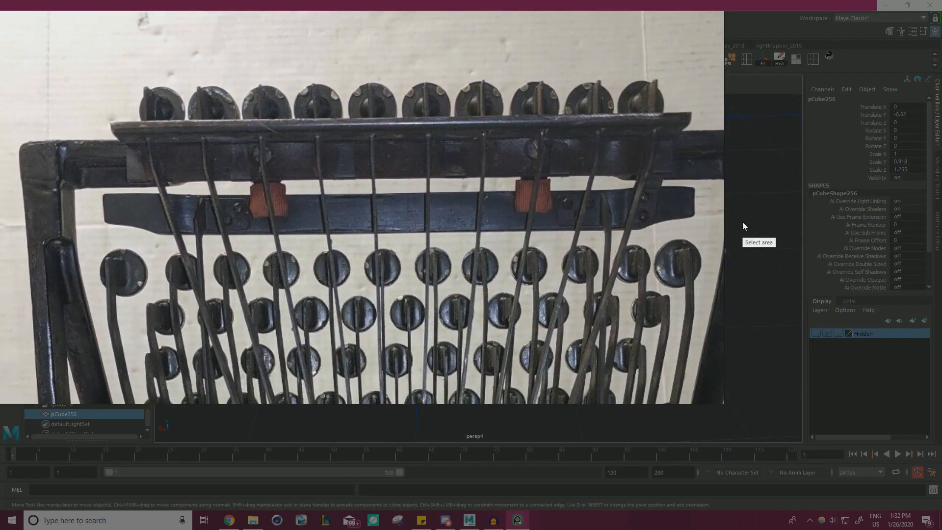
right_click(743, 222)
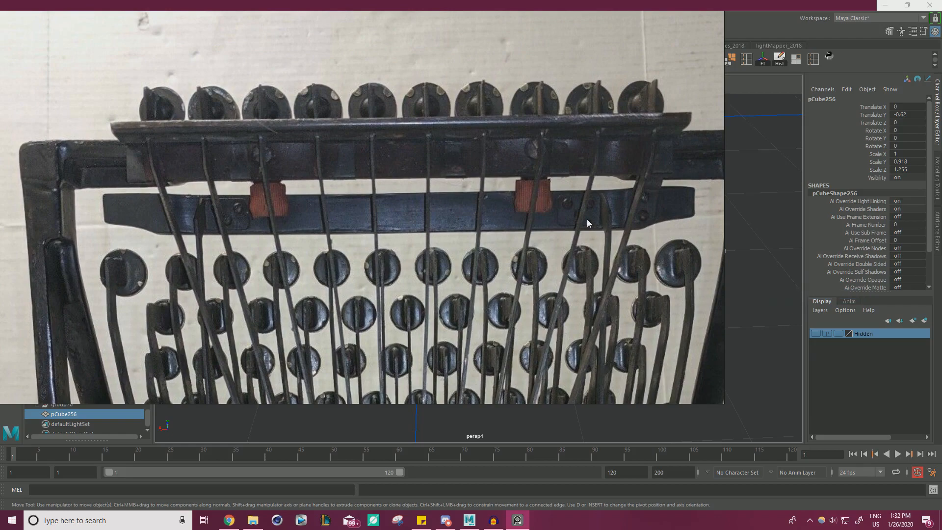
key(Print)
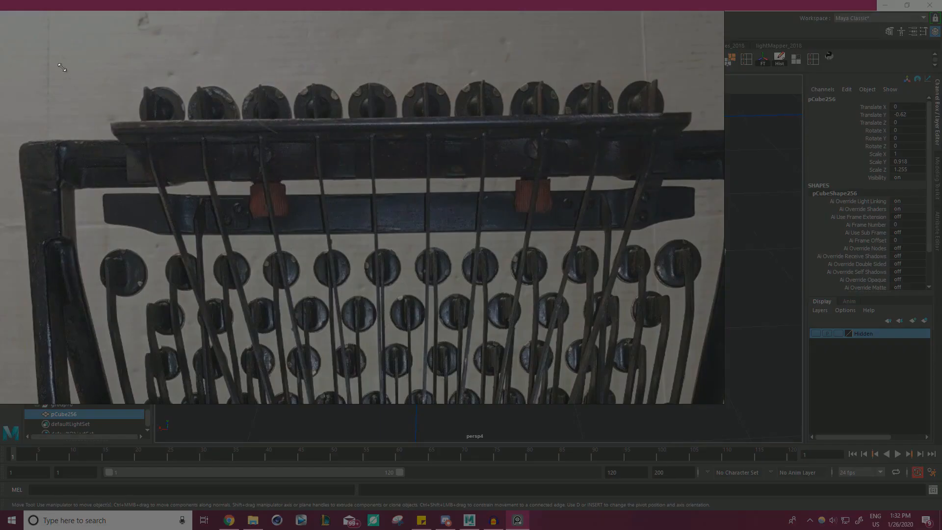
drag(61, 67, 740, 288)
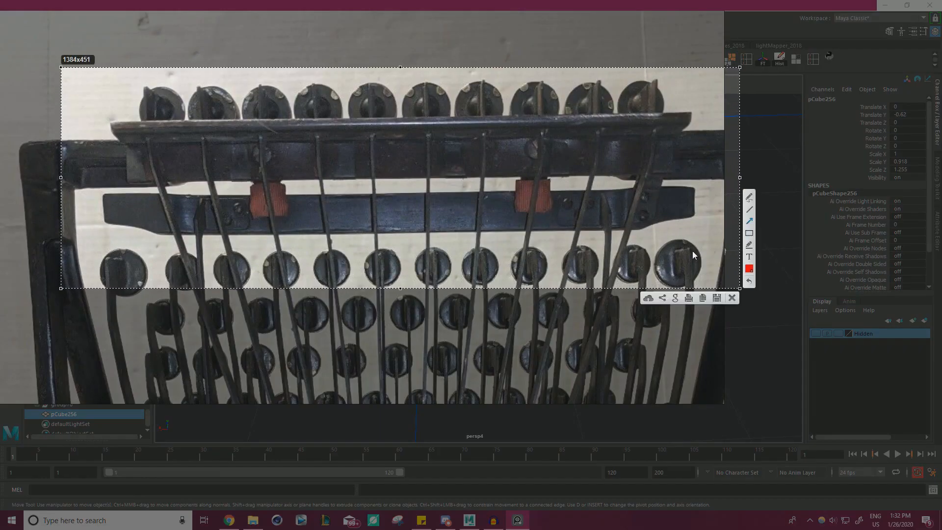
drag(692, 250, 659, 220)
right_click(505, 173)
click(551, 203)
Step: Paste the underside crop onto the reference board and place it directly above the angled space bar crop
scroll(402, 270, down, 6)
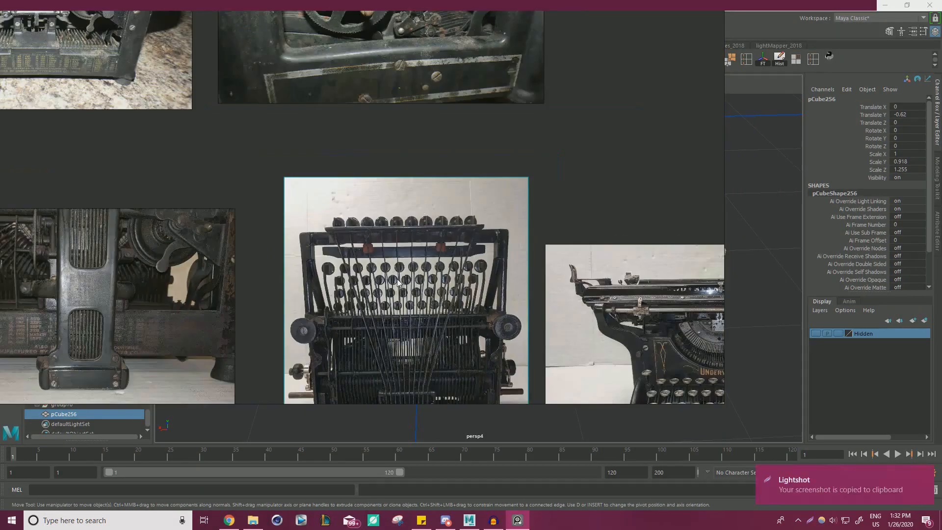
scroll(398, 283, down, 5)
scroll(515, 167, up, 10)
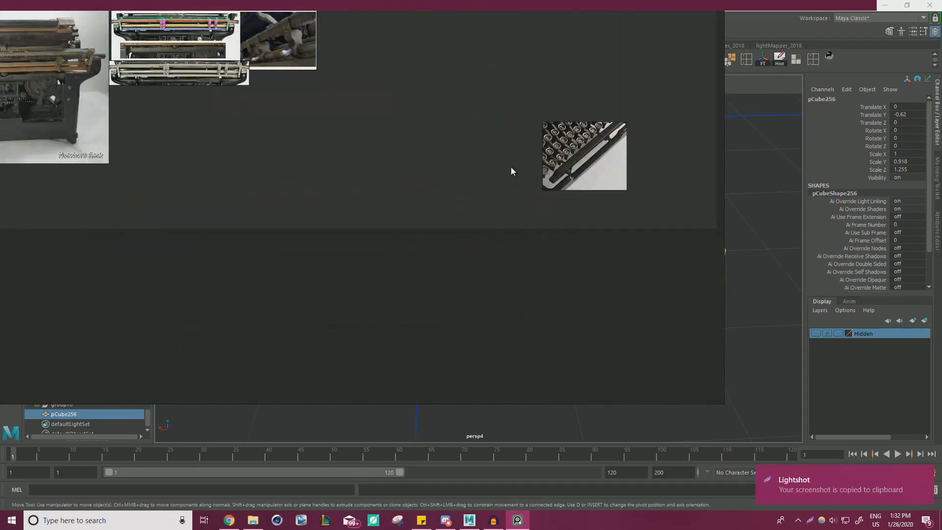
key(ctrl+v)
middle_drag(511, 171, 460, 235)
drag(460, 235, 480, 157)
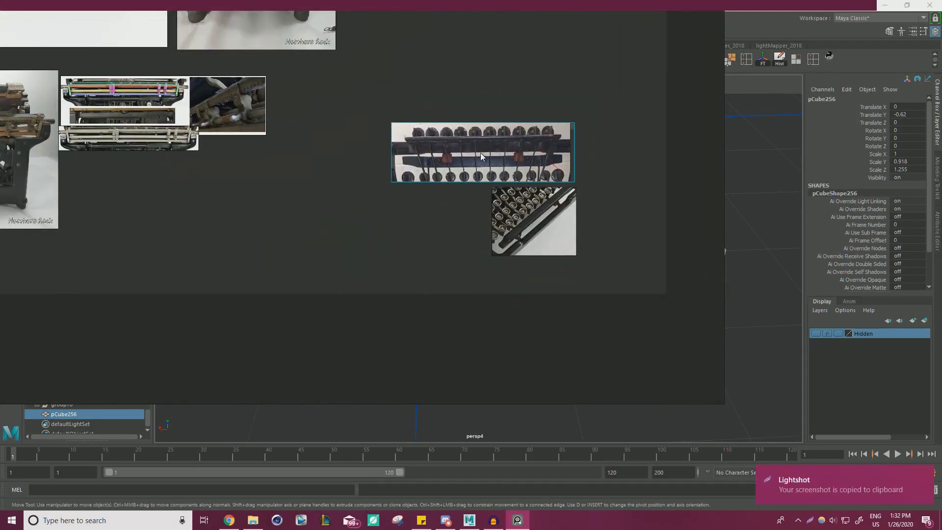
scroll(509, 255, up, 5)
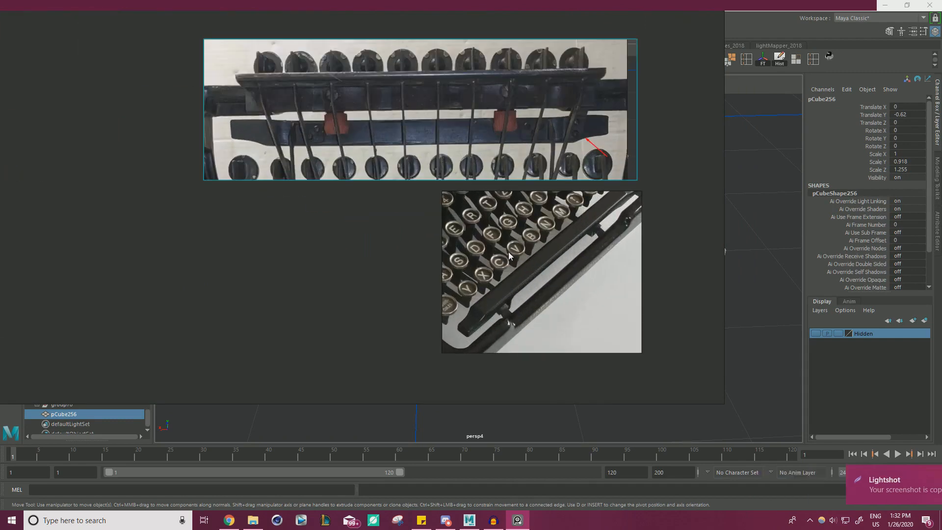
scroll(522, 278, up, 1)
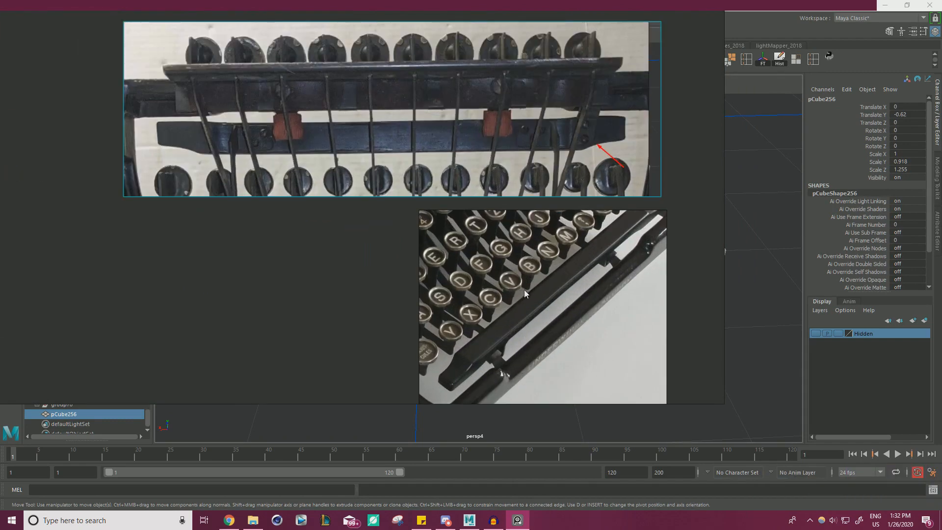
Step: Move the reference board aside, isolate the space bar, and adjust its height by scaling it along Y
right_drag(545, 278, 400, 393)
scroll(419, 260, up, 1)
right_drag(437, 254, 307, 249)
click(542, 211)
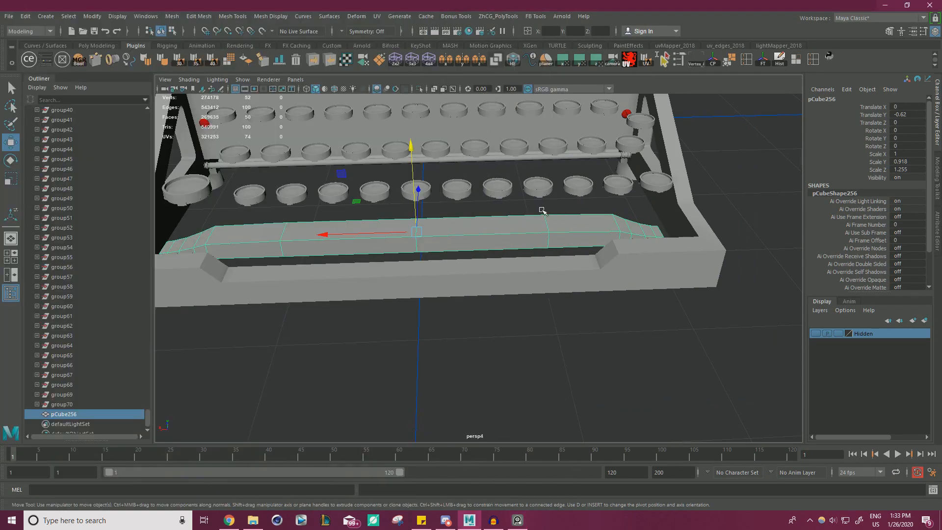
click(420, 90)
alt+drag(423, 127, 420, 187)
key(r)
key(w)
key(r)
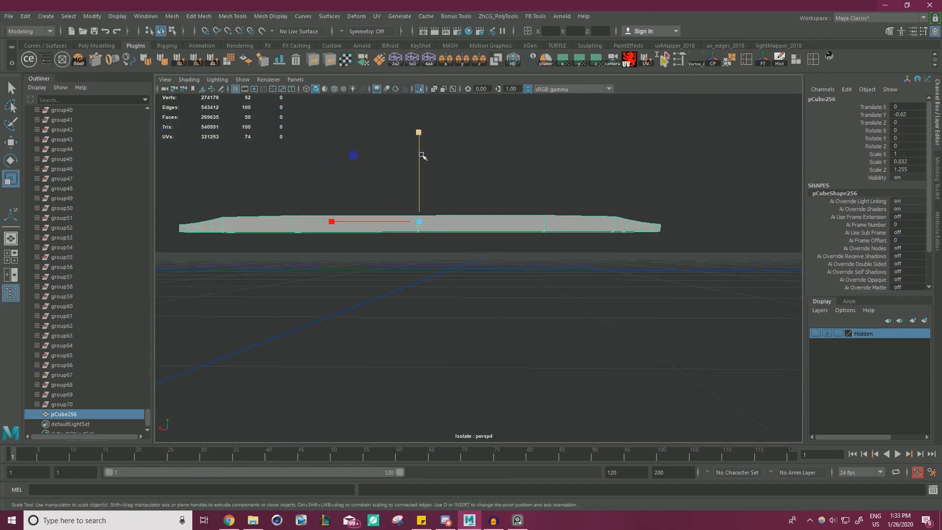
drag(420, 155, 458, 265)
Step: End the isolation and move the space bar to Translate Y -0.854 and Translate Z 0.169
key(w)
click(419, 89)
click(459, 347)
scroll(481, 328, down, 1)
click(495, 254)
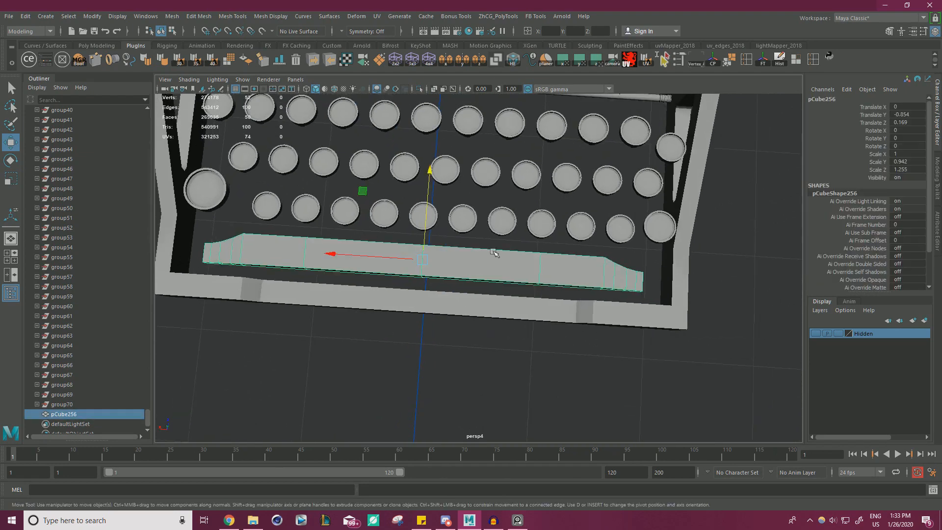
Step: Lengthen the space bar to Scale X 1.016, check its fit against the front frame, and deselect it
key(r)
drag(341, 260, 343, 254)
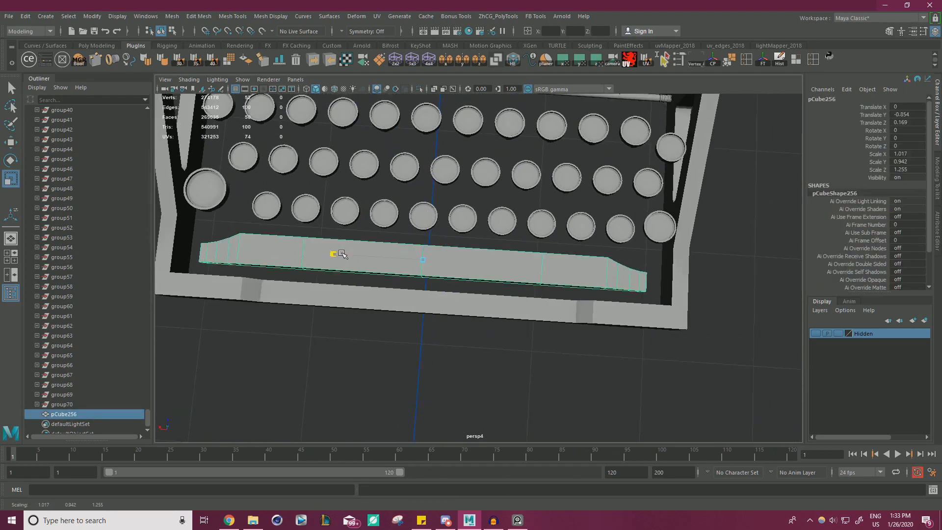
alt+drag(432, 268, 456, 326)
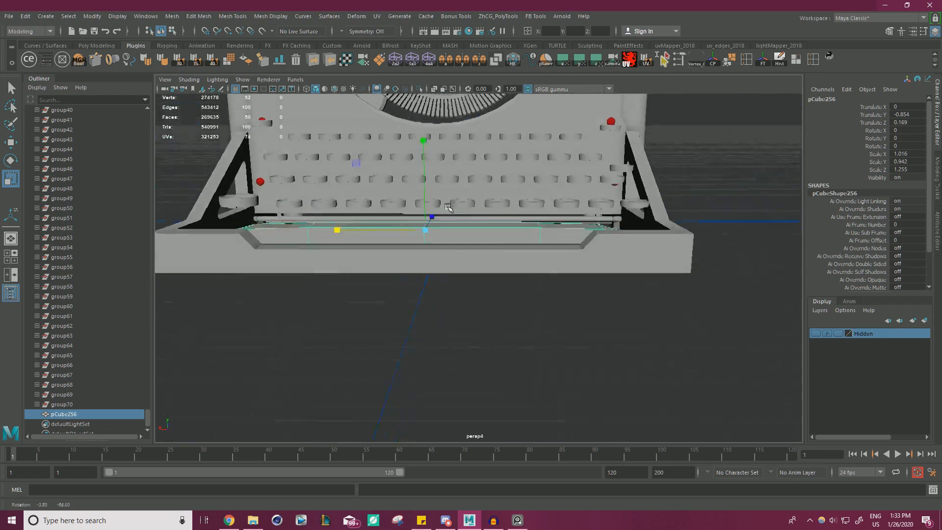
click(457, 326)
Step: Compare the arrow-marked tapered end in the underside crop with the modeled space bar and front frame
key(alt+Tab)
right_drag(130, 245, 195, 258)
scroll(169, 249, up, 3)
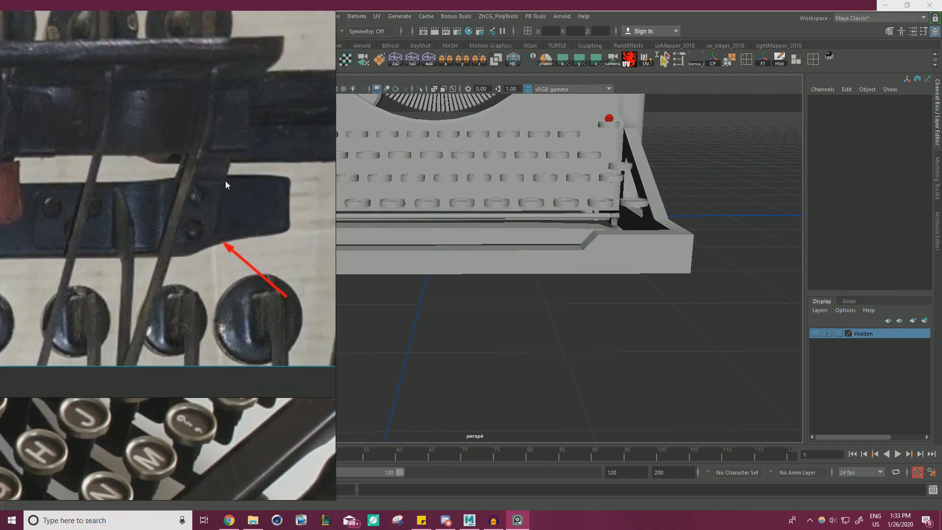
alt+drag(465, 246, 462, 114)
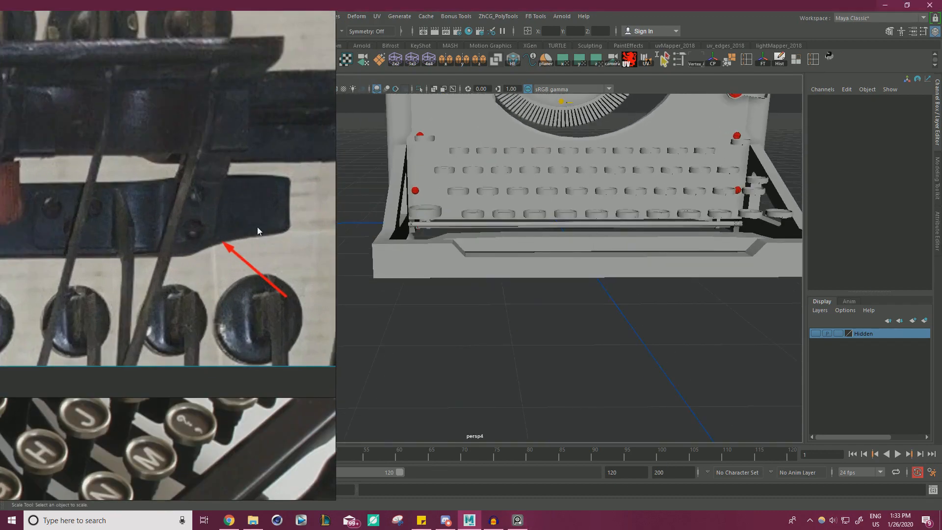
middle_drag(257, 227, 259, 122)
right_drag(259, 122, 189, 261)
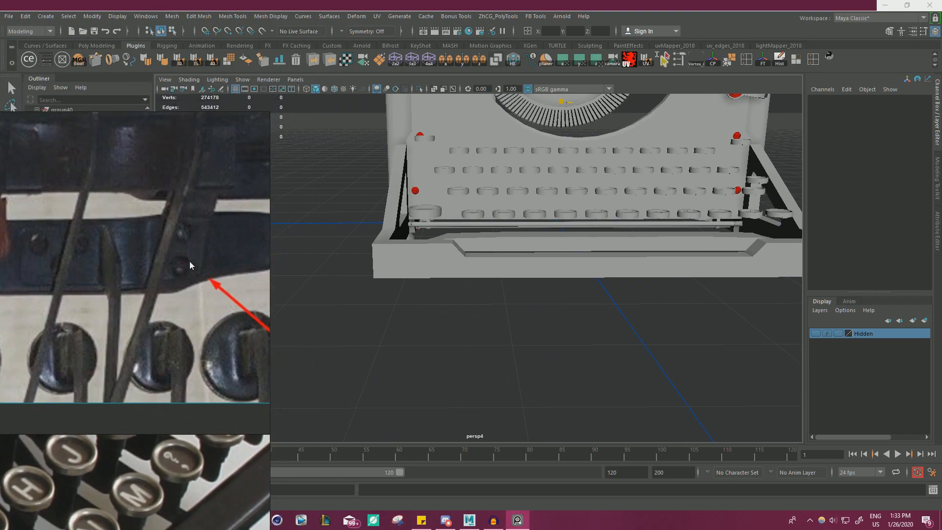
middle_drag(190, 261, 170, 295)
click(445, 276)
alt+drag(509, 273, 468, 277)
Step: Examine the space bar's full length, mounting points and gap to the frame in the underside crop
right_drag(251, 279, 547, 295)
scroll(431, 279, down, 5)
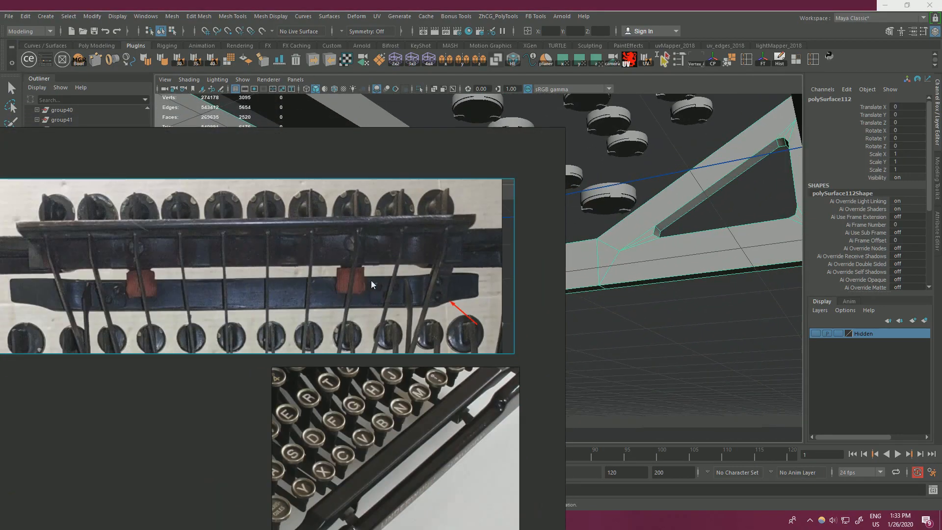
middle_drag(371, 280, 397, 286)
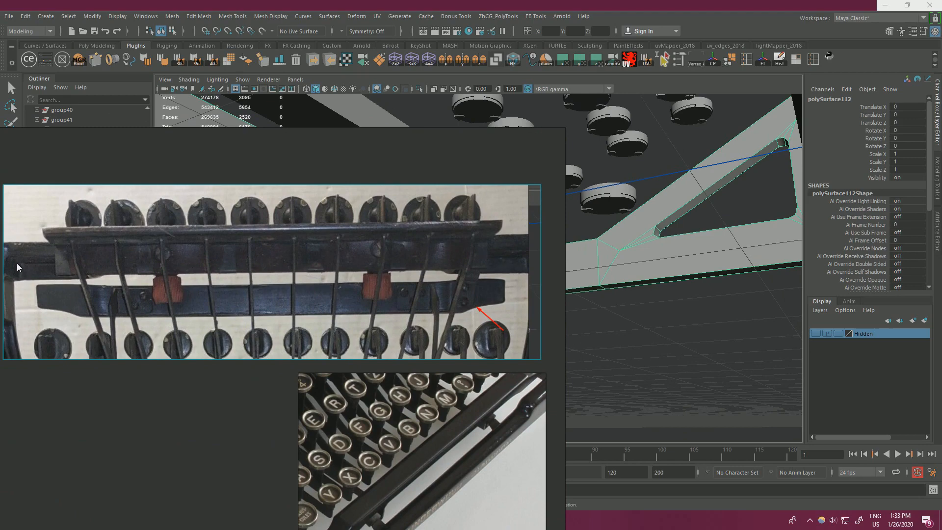
scroll(489, 257, down, 2)
middle_drag(348, 254, 266, 261)
scroll(266, 261, up, 2)
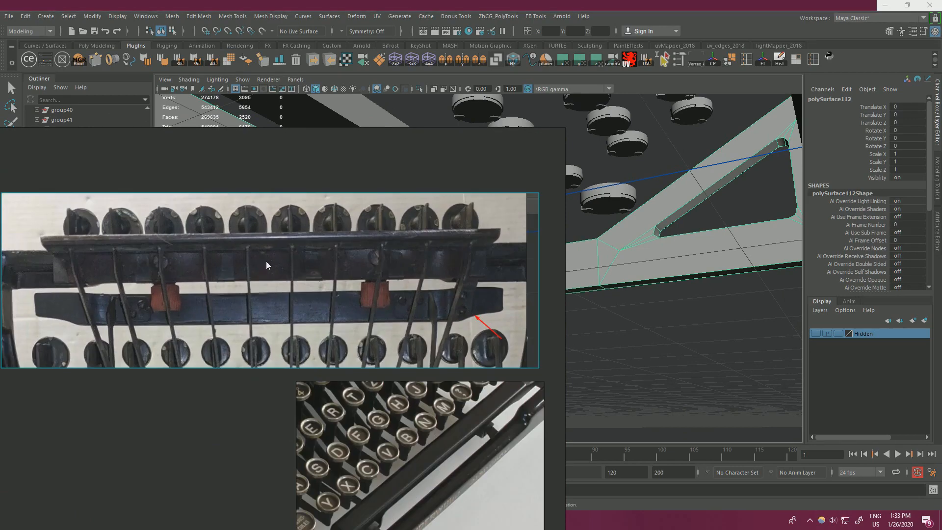
middle_drag(419, 268, 299, 274)
scroll(298, 275, up, 1)
scroll(407, 269, up, 1)
scroll(382, 278, down, 1)
middle_drag(358, 283, 458, 279)
scroll(426, 281, down, 1)
scroll(469, 260, down, 1)
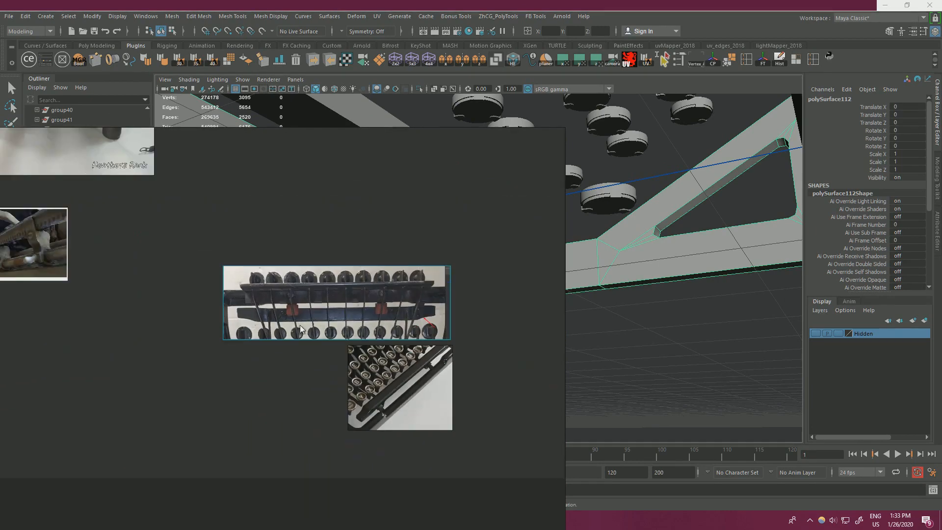
Step: Examine the underside crop up close, move the board aside, and inspect the modeled space bar's end from below
scroll(252, 316, up, 2)
middle_drag(318, 258, 177, 243)
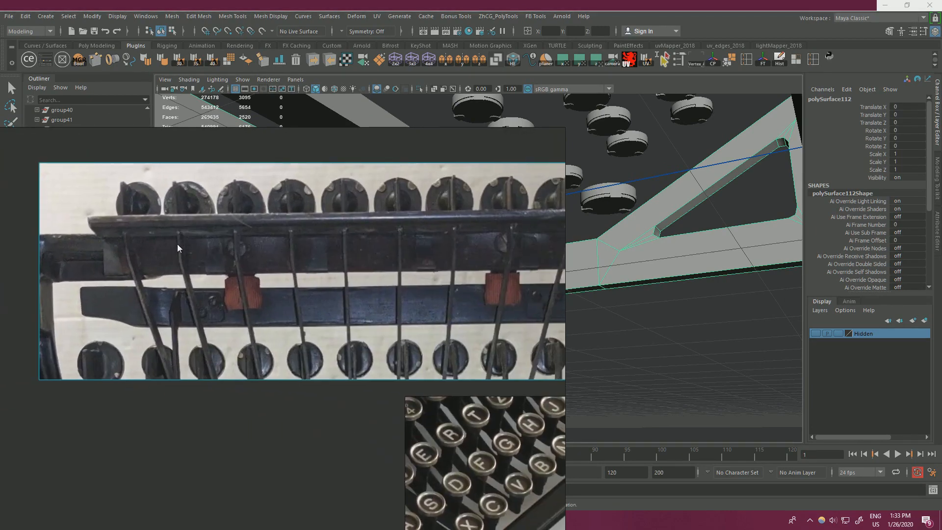
middle_drag(346, 249, 184, 246)
right_drag(416, 270, 0, 281)
mouse_move(458, 269)
alt+mouse_down()
mouse_move(424, 267)
mouse_move(457, 270)
mouse_move(443, 267)
alt+mouse_up()
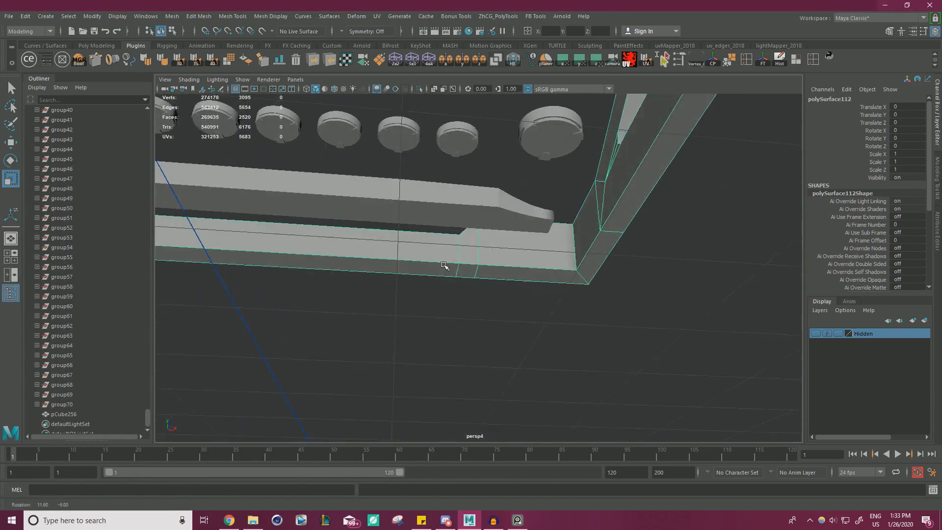
Step: Raise the underside face of the front frame's recessed middle section slightly and inspect the frame from above
right_drag(505, 275, 507, 297)
click(516, 278)
alt+drag(515, 277, 591, 269)
click(596, 255)
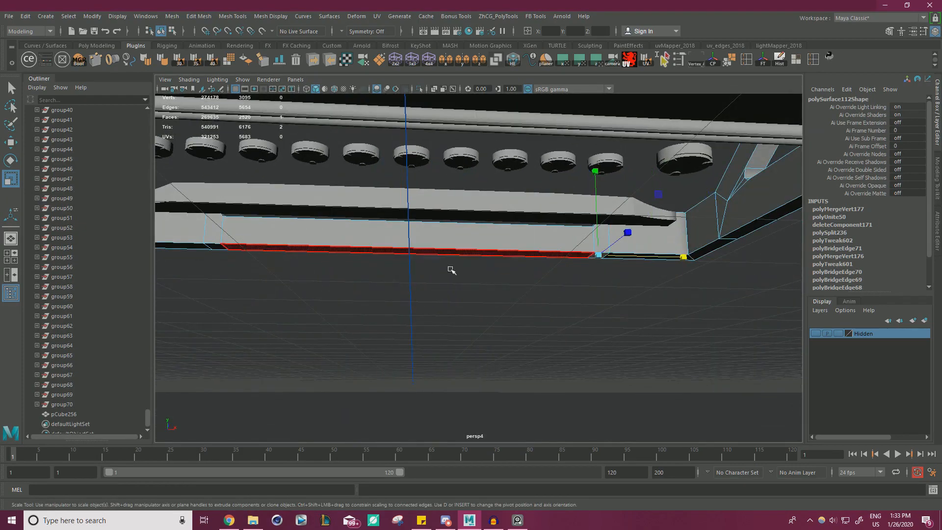
alt+middle_drag(229, 250, 309, 245)
shift+click(313, 245)
shift+click(298, 243)
drag(489, 220, 492, 208)
key(w)
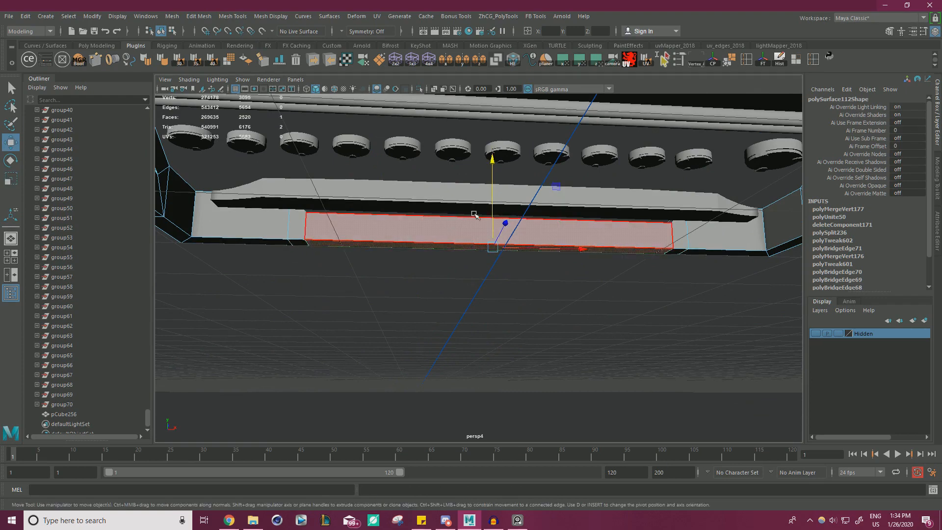
click(478, 214)
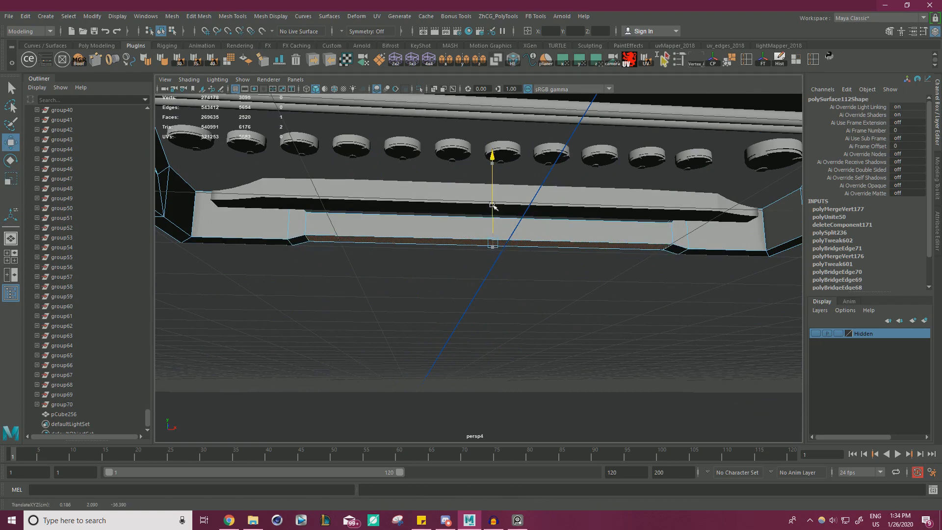
alt+drag(492, 204, 517, 278)
alt+right_drag(517, 278, 589, 281)
alt+drag(589, 281, 530, 304)
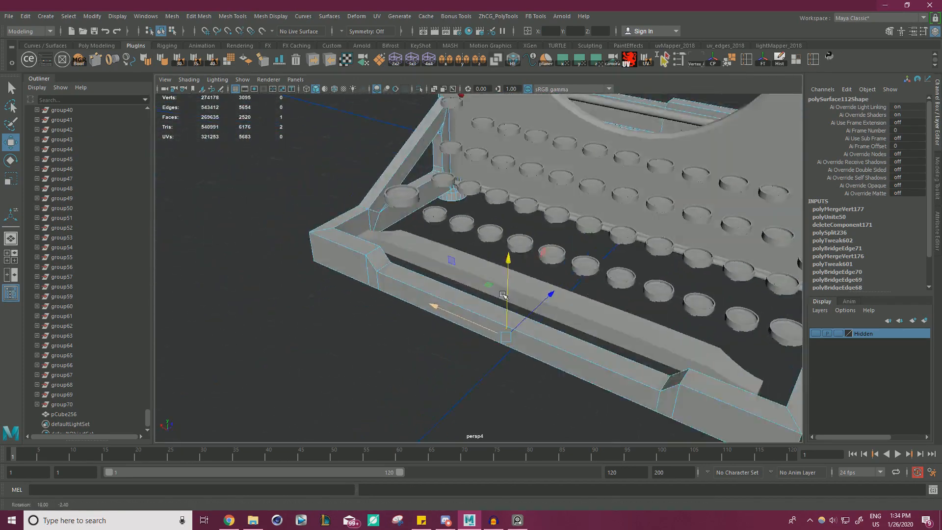
alt+right_drag(530, 305, 820, 313)
Step: Switch to the reference board and look through its side-view typewriter photos for the front frame
key(alt+Tab)
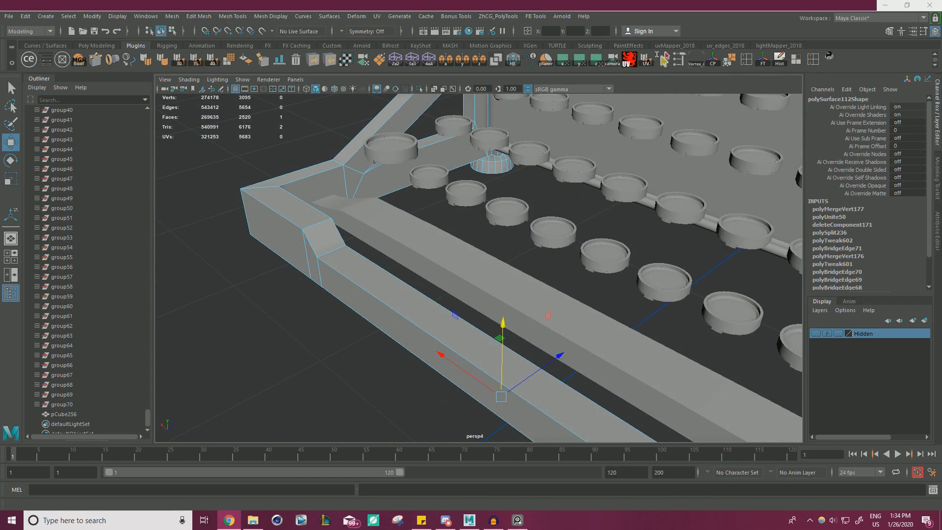
key(alt+Tab)
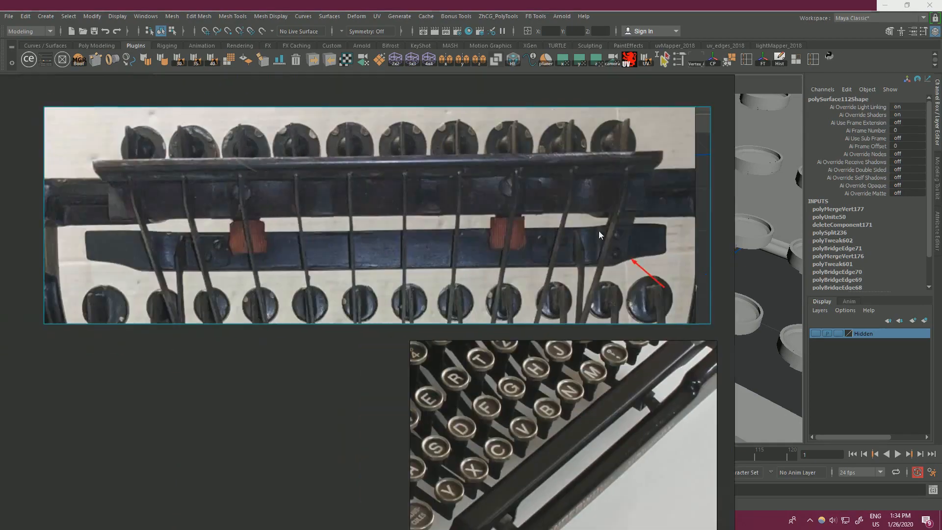
scroll(450, 291, down, 10)
middle_drag(190, 212, 455, 261)
scroll(466, 274, up, 10)
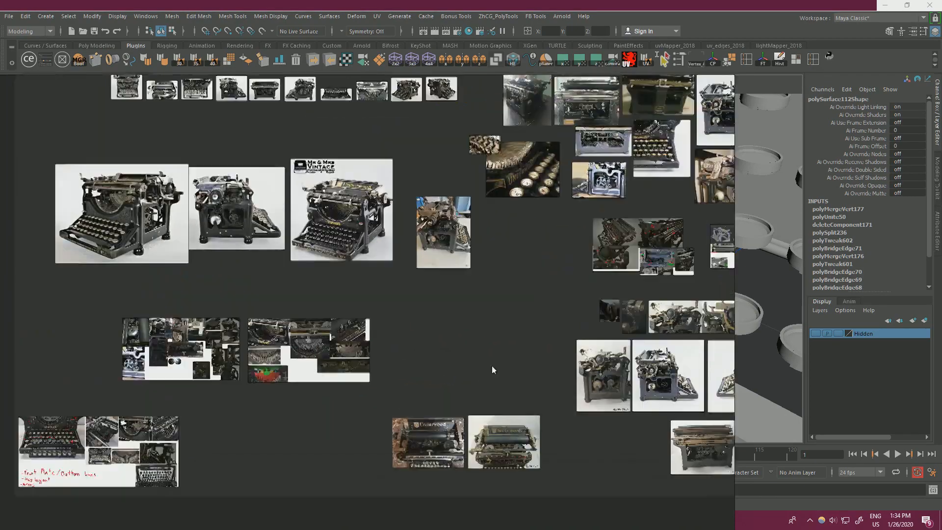
scroll(384, 297, up, 8)
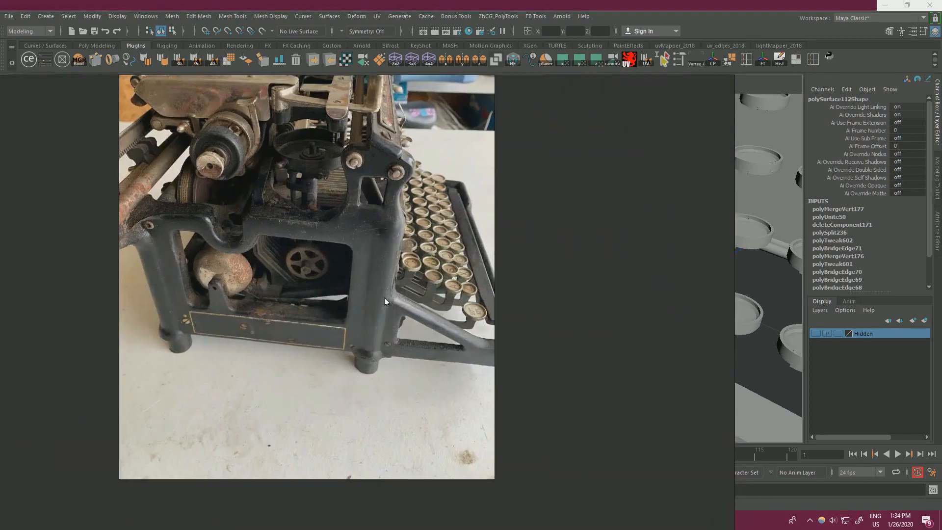
scroll(398, 365, down, 8)
scroll(368, 363, down, 4)
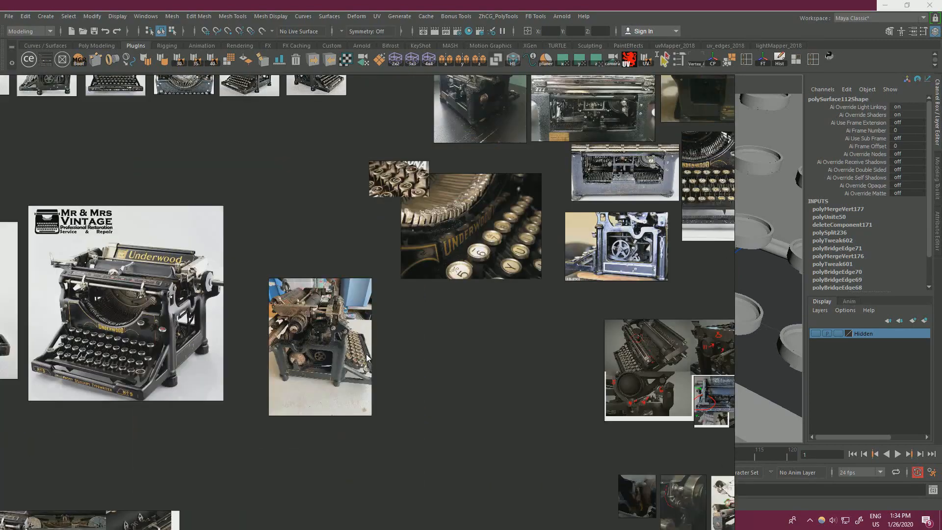
Step: Find the front-view Underwood photo and examine the space bar against the frame's recess
middle_drag(475, 343, 635, 294)
middle_drag(236, 299, 456, 287)
scroll(345, 263, down, 1)
middle_drag(346, 263, 439, 488)
middle_drag(452, 182, 433, 363)
scroll(108, 241, up, 9)
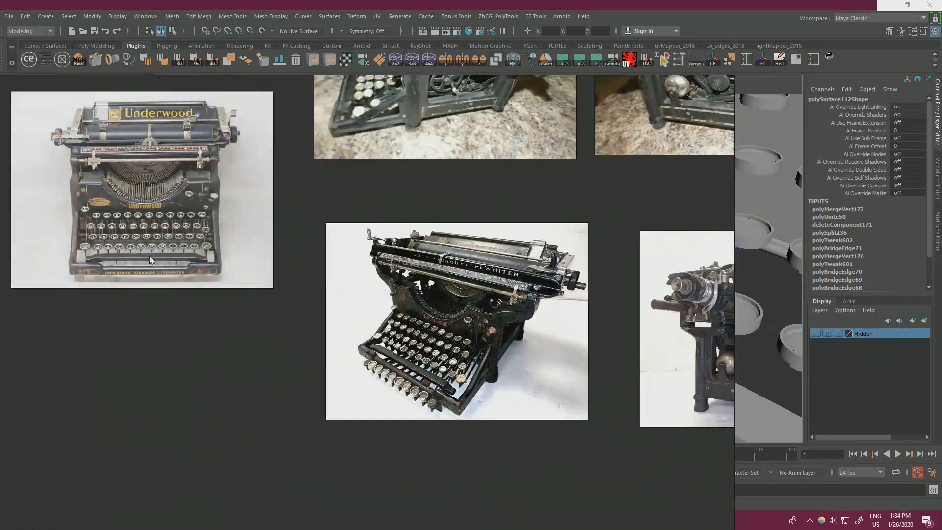
middle_drag(246, 253, 446, 255)
middle_drag(294, 260, 382, 255)
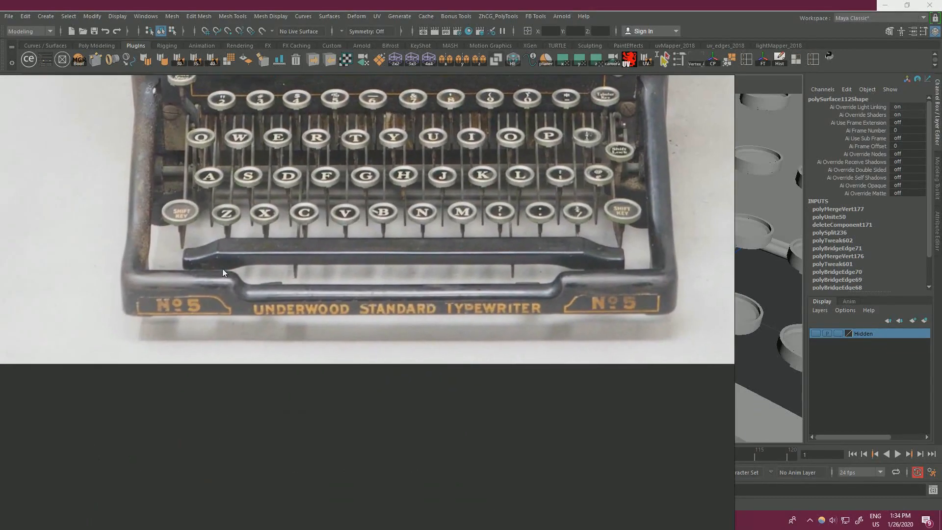
Step: Look over the neighboring reference photos and re-examine the space bar's tapered end in the front view
scroll(207, 272, down, 9)
middle_drag(254, 270, 182, 383)
middle_drag(660, 267, 462, 275)
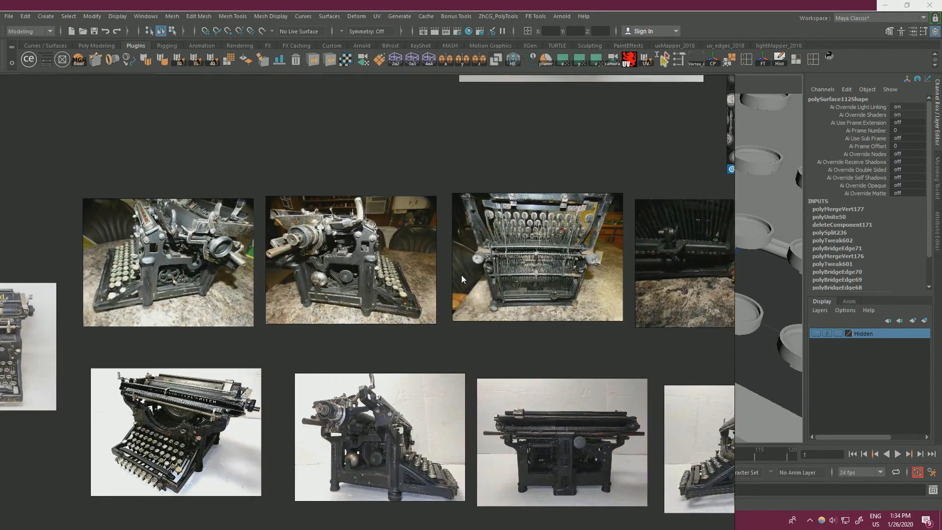
middle_drag(296, 312, 529, 221)
scroll(242, 347, up, 9)
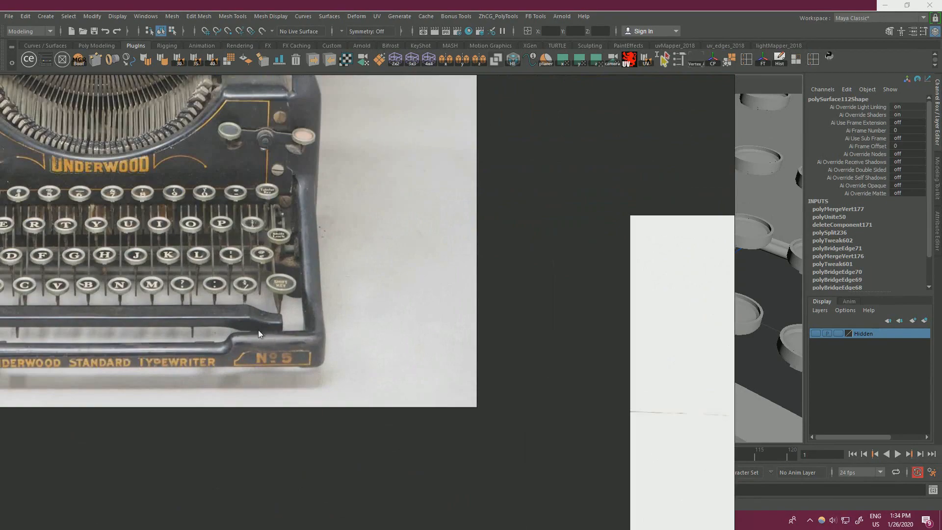
scroll(286, 314, down, 6)
scroll(263, 331, up, 3)
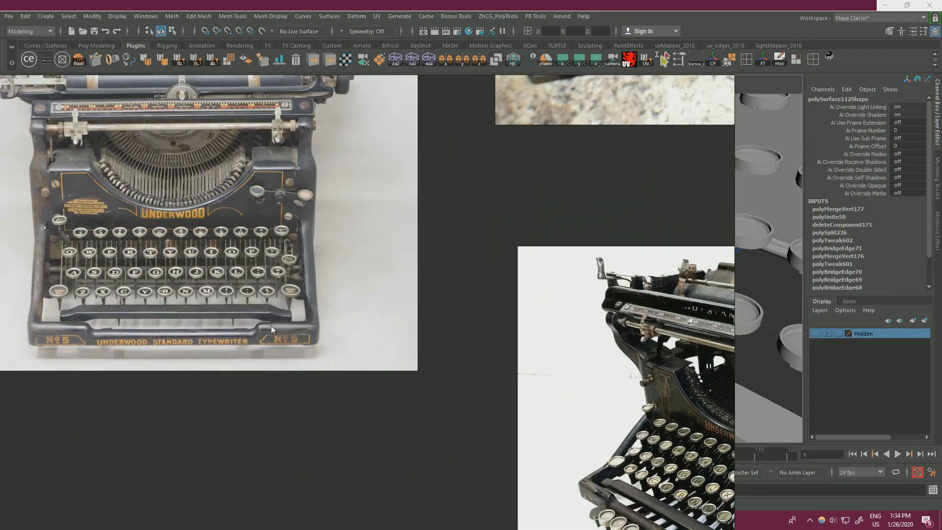
Step: Find the green-background underside photo and examine the space bar's hollow back, brackets and screws
scroll(355, 313, down, 8)
middle_drag(585, 211, 222, 424)
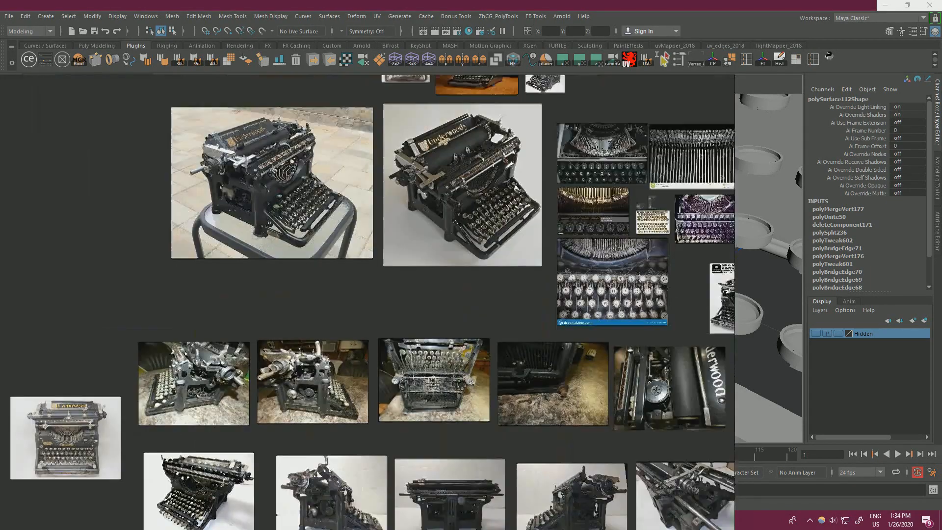
middle_drag(489, 170, 410, 263)
middle_drag(483, 149, 411, 301)
middle_drag(570, 297, 332, 256)
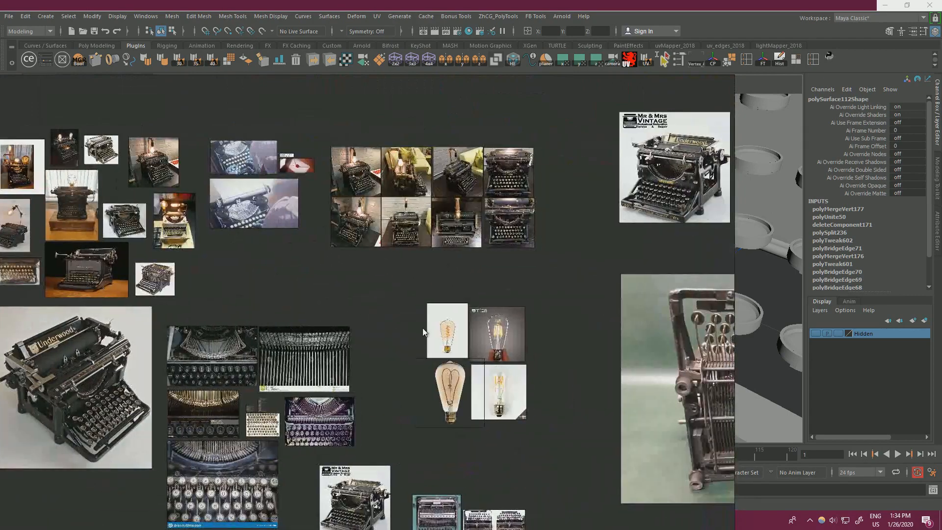
middle_drag(451, 483, 270, 301)
scroll(571, 183, up, 4)
middle_drag(490, 135, 467, 235)
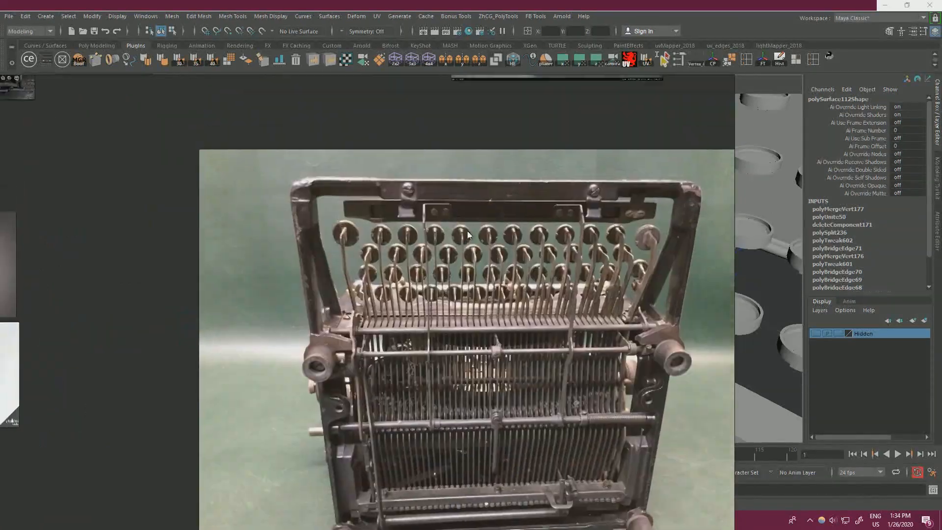
scroll(468, 234, up, 6)
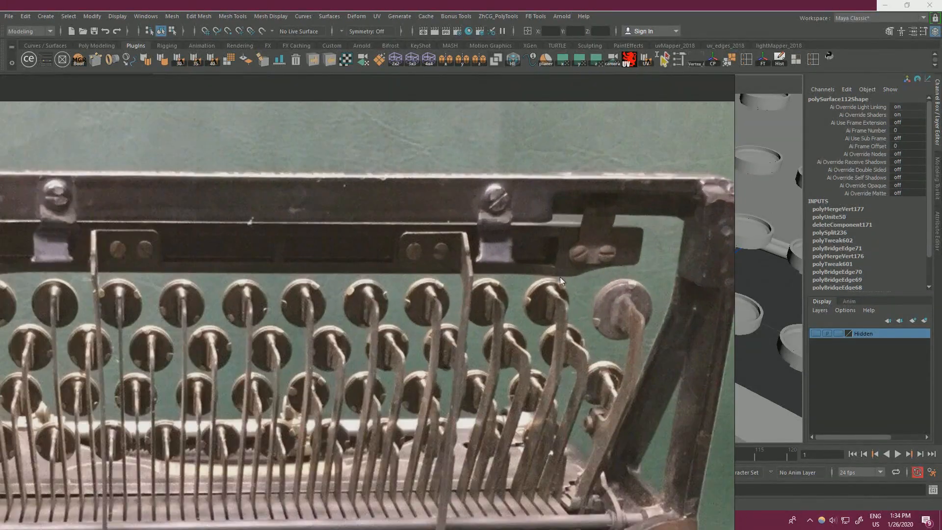
scroll(560, 277, down, 3)
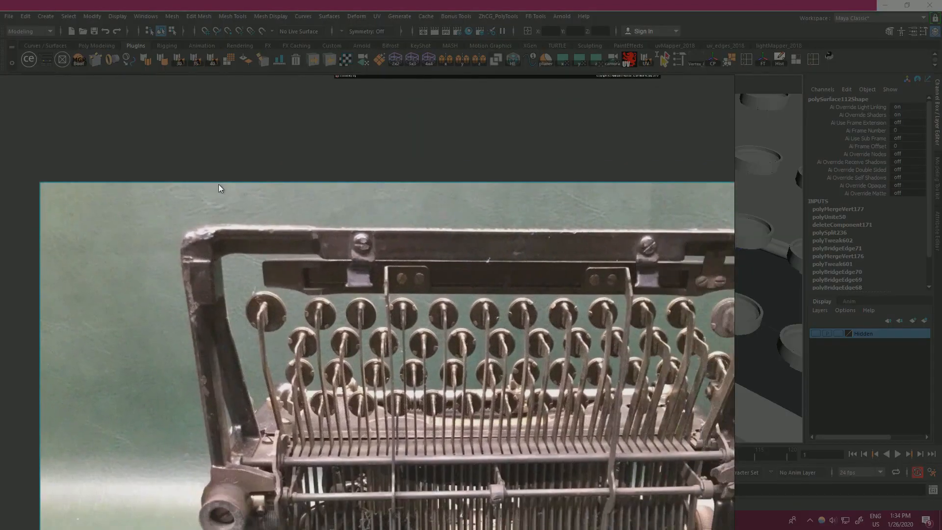
right_click(506, 226)
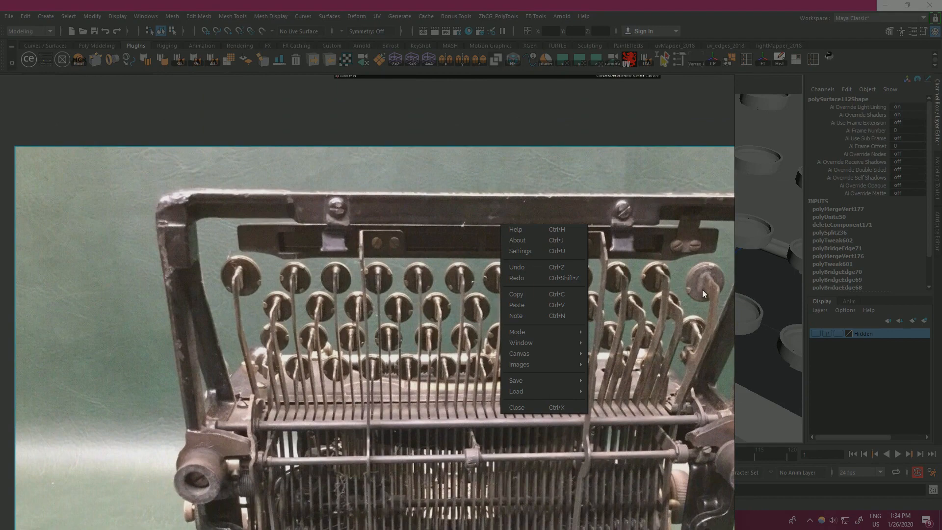
right_click(805, 277)
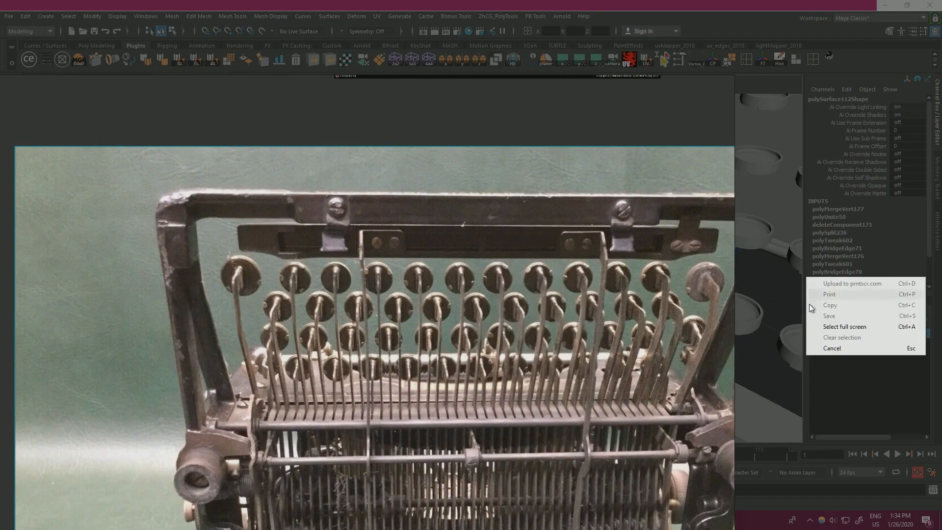
click(844, 346)
Step: Capture the space bar and front frame area of the green underside photo and copy it to the clipboard
key(Print)
drag(186, 144, 731, 292)
right_click(595, 228)
click(618, 254)
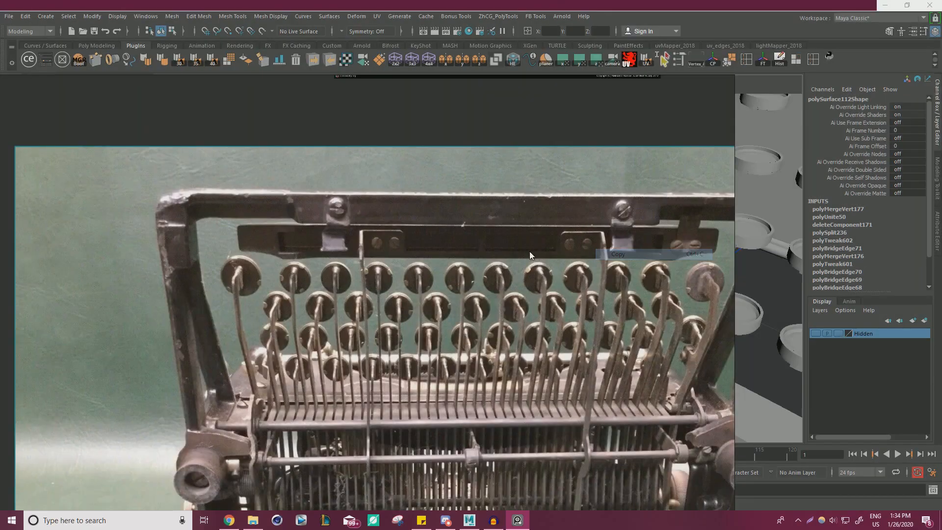
Step: Paste the captured underside crop onto the reference board and place it above the existing space bar crops
scroll(459, 249, up, 4)
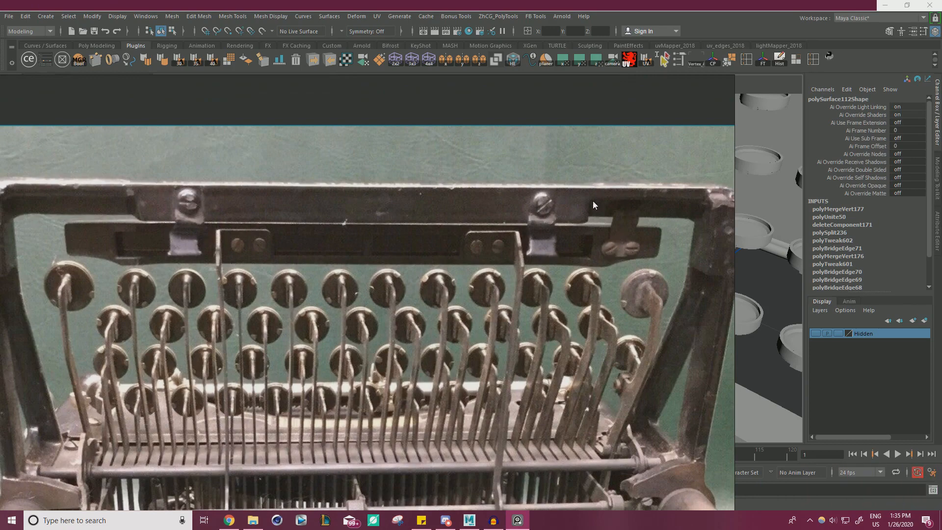
scroll(378, 254, down, 2)
scroll(178, 297, up, 1)
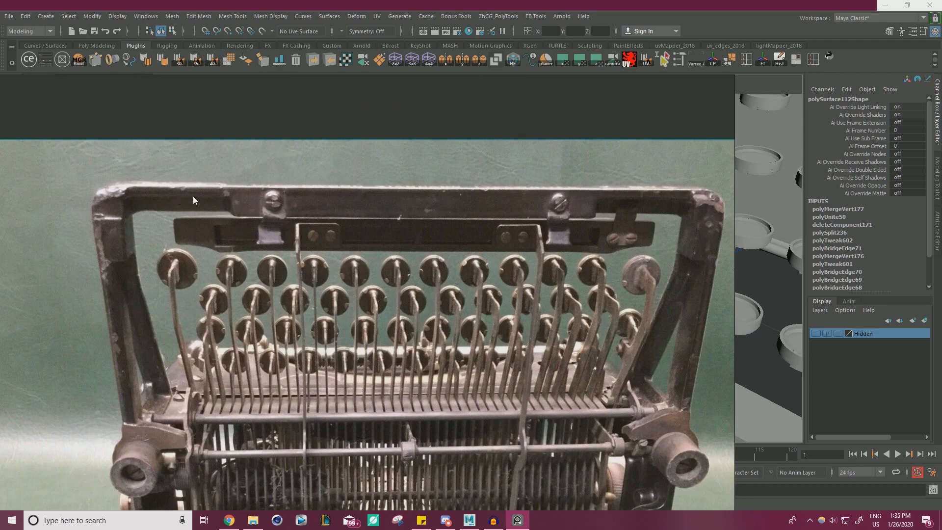
scroll(529, 254, down, 6)
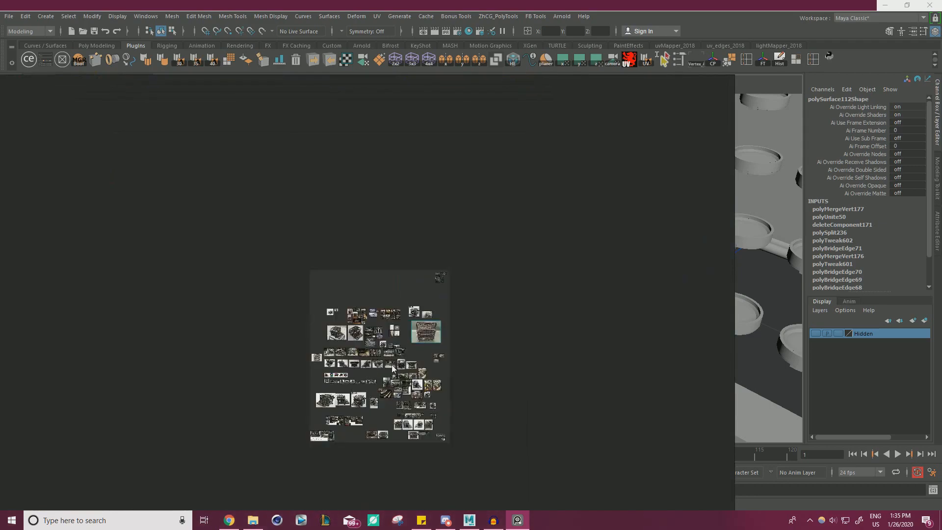
scroll(531, 305, up, 5)
middle_drag(687, 309, 283, 294)
scroll(562, 309, up, 6)
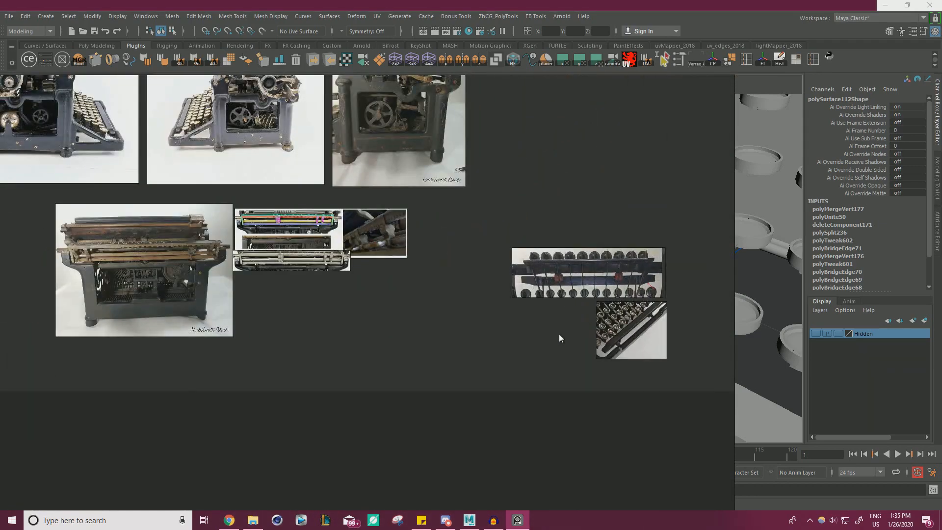
key(ctrl+v)
drag(569, 326, 614, 219)
Step: Frame the new underside crop and move the reference board clear of the 3D viewport so both are visible
scroll(614, 219, up, 6)
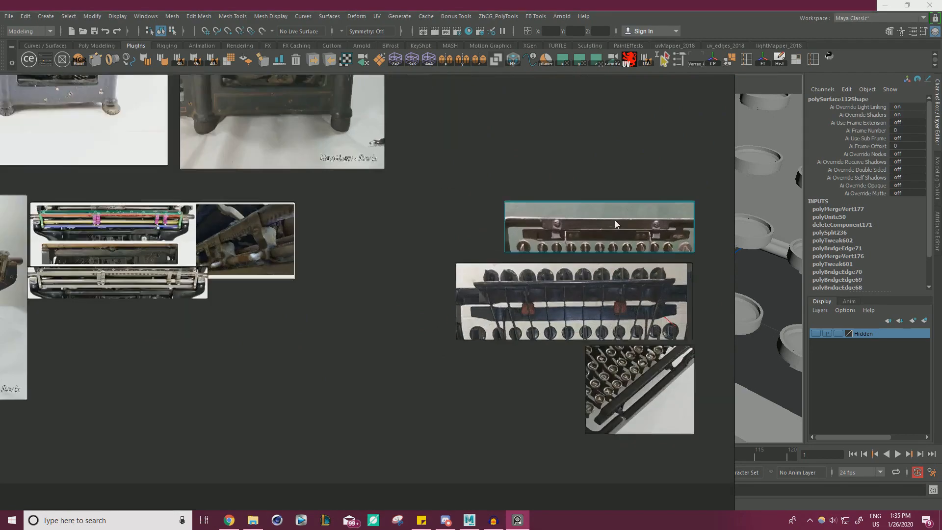
middle_drag(616, 234, 534, 204)
scroll(500, 234, up, 3)
right_drag(584, 210, 567, 342)
scroll(519, 334, down, 4)
middle_drag(526, 324, 596, 239)
right_drag(595, 238, 321, 443)
Step: Isolate the space bar in the viewport and view its underside
alt+right_drag(591, 329, 531, 305)
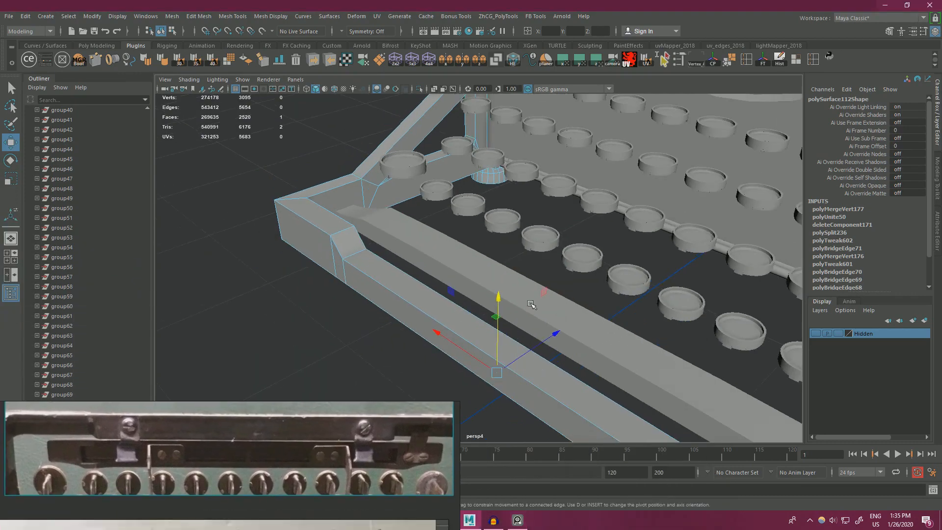
click(531, 305)
click(420, 89)
alt+drag(502, 185, 409, 253)
Step: Inset the space bar's four middle underside faces by extrusion, then extrude them inward to form a long recess
right_drag(409, 253, 458, 252)
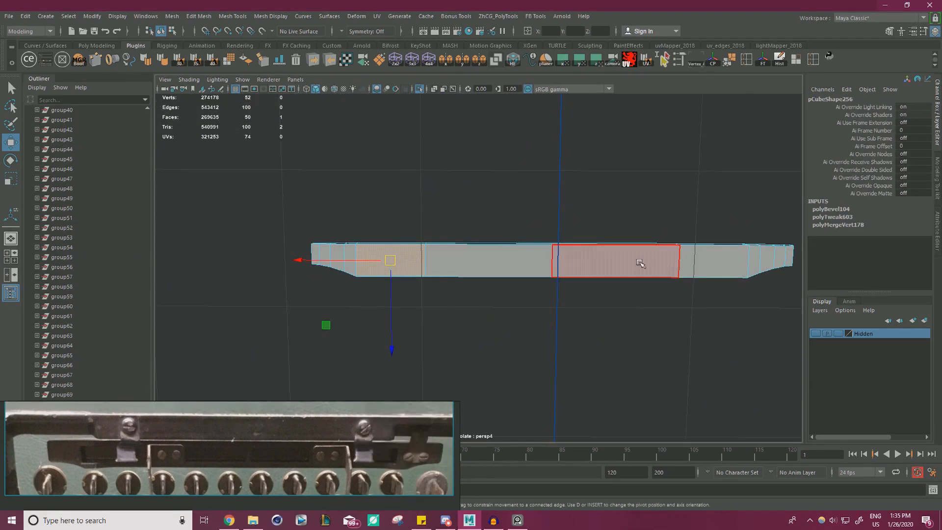
click(704, 261)
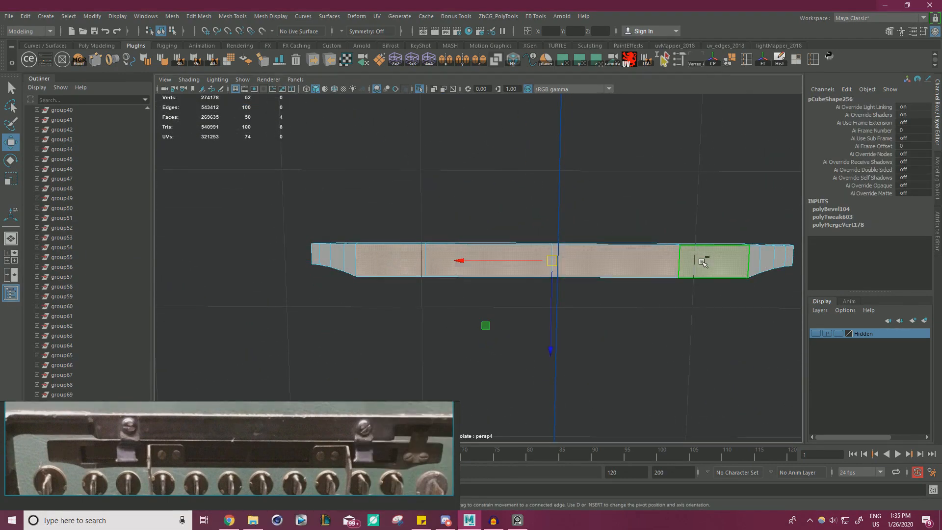
key(ctrl+e)
drag(703, 263, 465, 267)
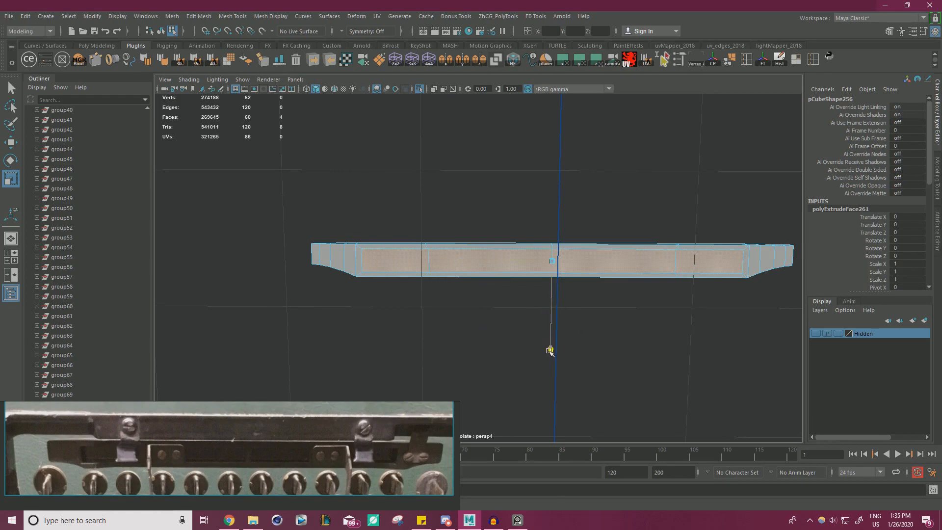
key(w)
alt+drag(584, 296, 621, 304)
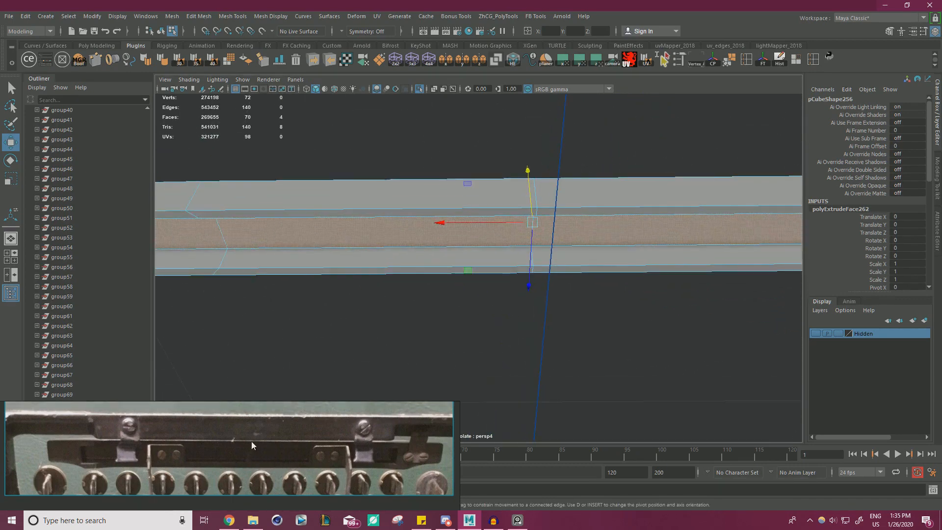
alt+drag(488, 353, 511, 267)
Step: Bevel the edge loop running across the middle of the space bar with a fraction of 0.05
right_drag(540, 219, 531, 206)
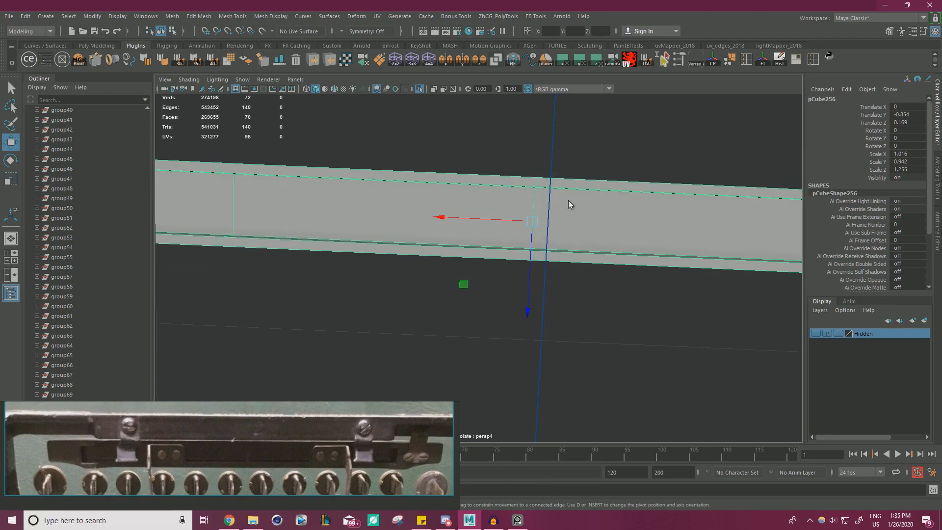
alt+drag(583, 216, 473, 212)
right_drag(457, 237, 457, 211)
double_click(457, 239)
double_click(444, 258)
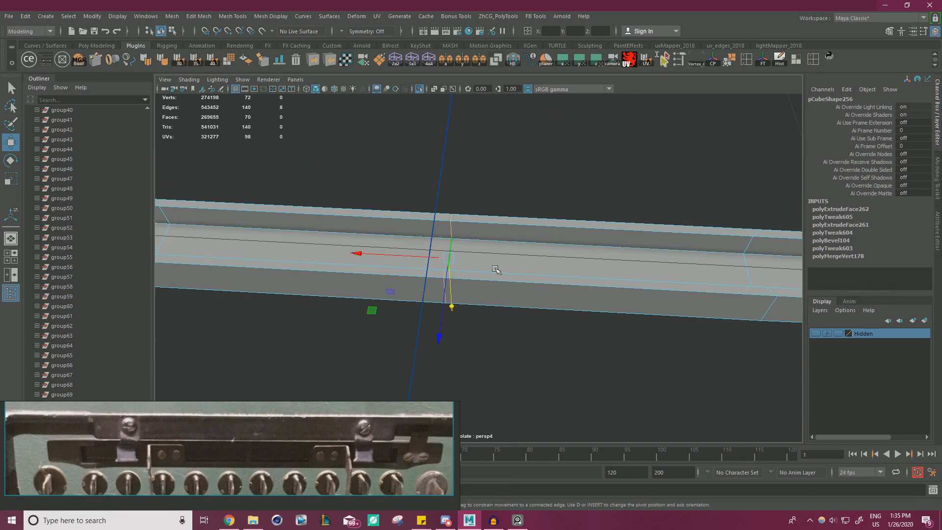
alt+drag(497, 269, 541, 310)
key(ctrl+b)
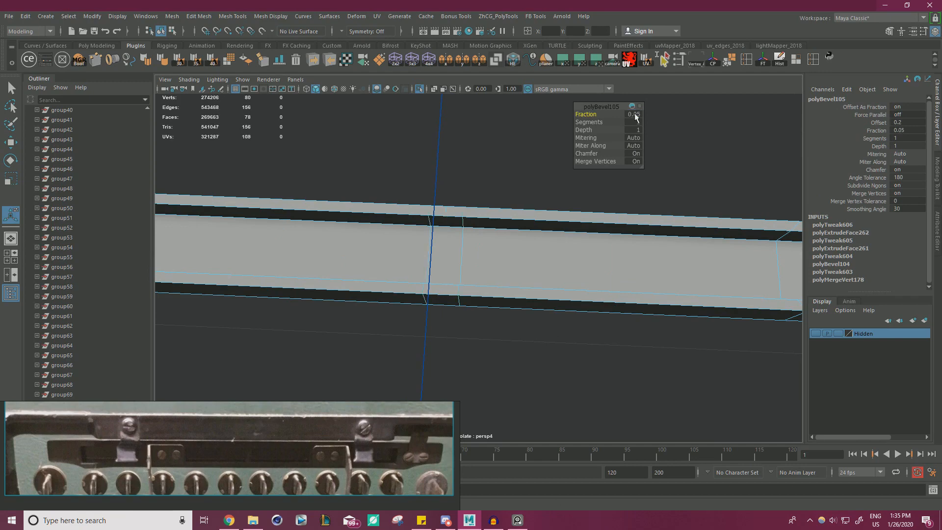
Step: Delete the three narrow faces between the beveled edges across the middle of the space bar's recess
alt+drag(562, 226, 528, 240)
right_drag(475, 237, 475, 260)
alt+drag(476, 258, 487, 308)
click(471, 292)
shift+double_click(480, 224)
key(ctrl+z)
shift+click(469, 287)
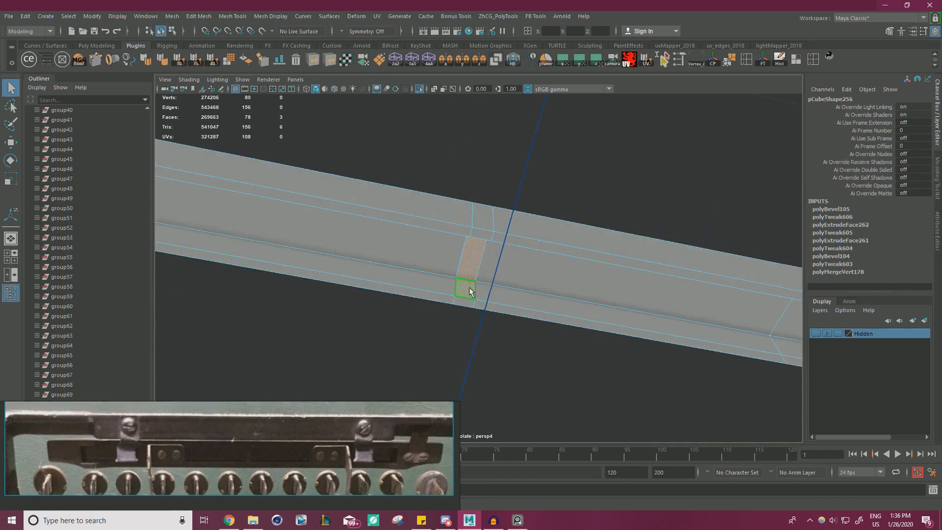
key(Delete)
Step: Extrude the gap's two cross edges out to the recess rim as side walls of a central rib and merge the overlapping vertices
mouse_move(459, 258)
right_down()
mouse_move(441, 230)
mouse_move(446, 256)
right_up()
click(485, 269)
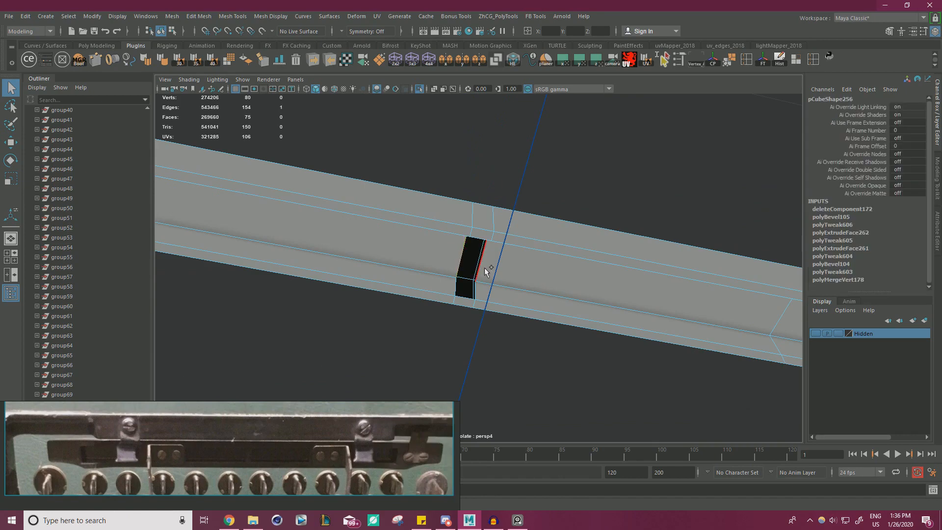
key(w)
alt+drag(488, 268, 462, 290)
key(ctrl+e)
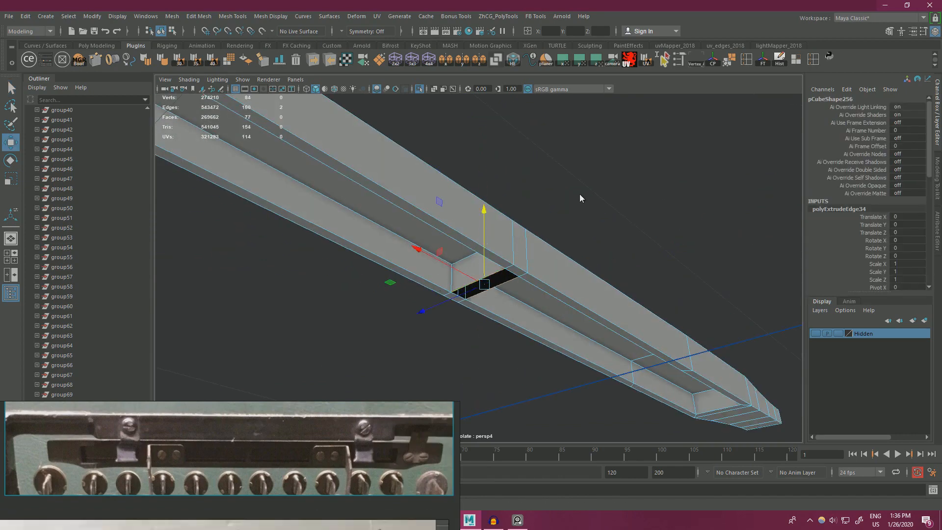
right_drag(579, 198, 610, 153)
shift+right_drag(562, 175, 607, 130)
key(w)
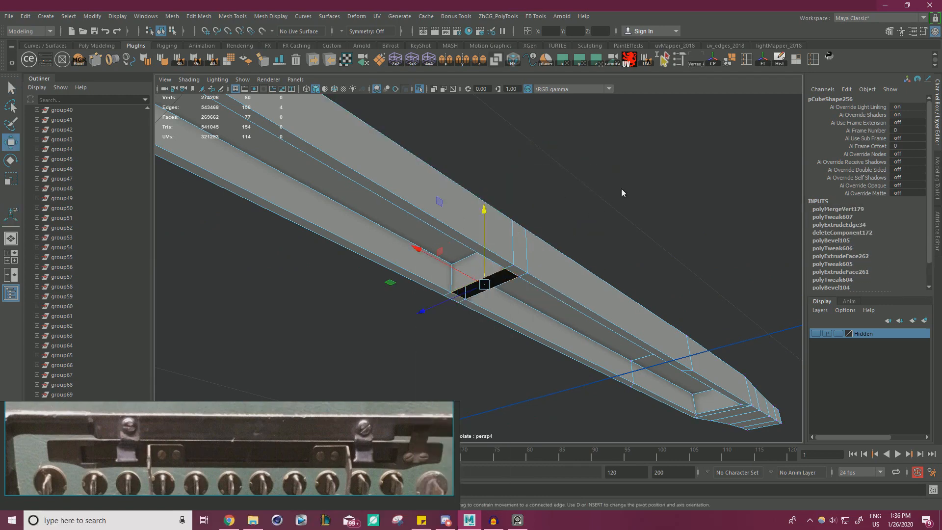
Step: Fill the open hole on top of the central rib and return to object mode
shift+right_drag(622, 193, 620, 320)
right_drag(500, 238, 552, 208)
click(635, 191)
alt+drag(635, 191, 454, 185)
alt+right_drag(454, 185, 363, 219)
alt+drag(363, 219, 358, 273)
scroll(250, 457, up, 3)
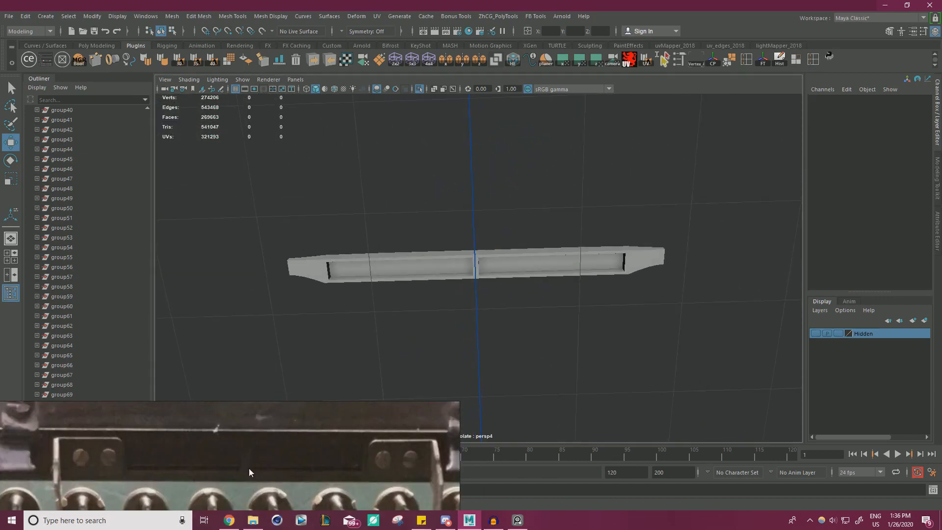
alt+right_drag(418, 308, 824, 277)
click(479, 269)
right_drag(461, 233, 460, 261)
mouse_move(461, 261)
alt+mouse_down()
mouse_move(492, 280)
mouse_move(463, 282)
mouse_move(474, 275)
mouse_move(457, 249)
mouse_move(465, 256)
alt+mouse_up()
click(462, 281)
shift+click(455, 268)
key(r)
key(w)
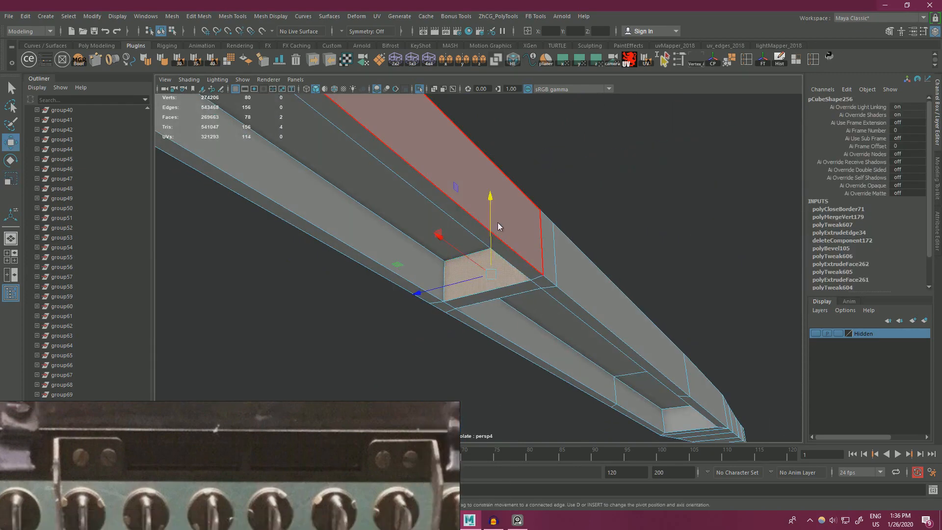
right_drag(498, 227, 617, 196)
alt+drag(618, 196, 420, 217)
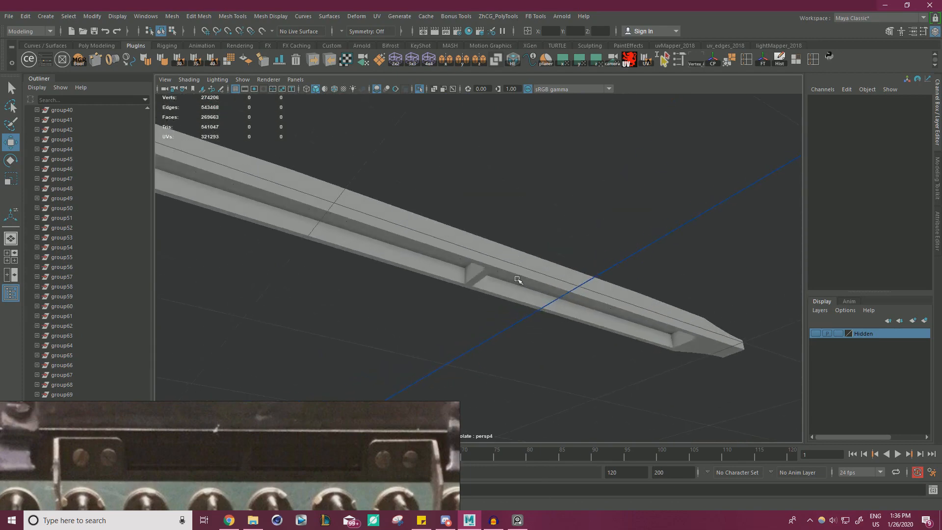
alt+drag(518, 280, 494, 251)
alt+right_drag(493, 250, 583, 237)
right_drag(583, 237, 585, 275)
alt+right_drag(408, 255, 280, 245)
click(269, 224)
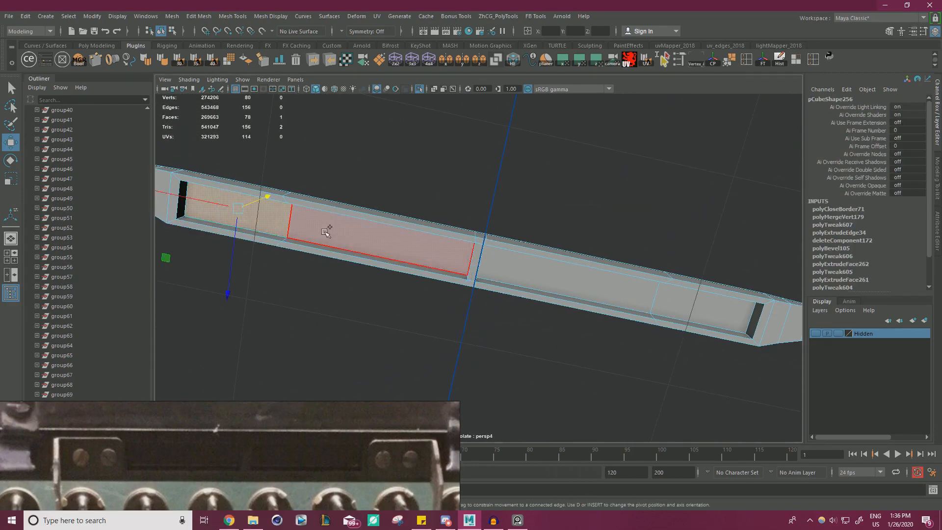
shift+click(330, 232)
shift+click(627, 279)
shift+click(702, 307)
alt+drag(701, 307, 513, 297)
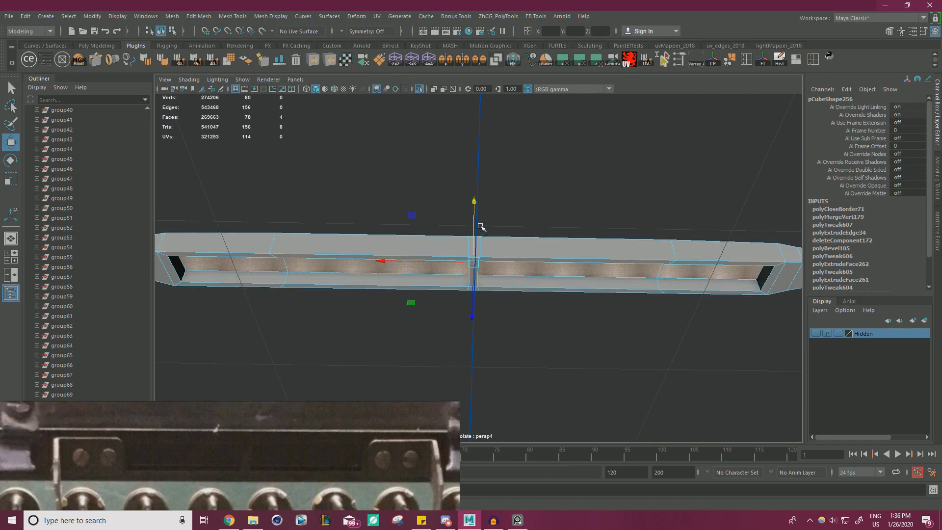
right_drag(539, 236, 416, 269)
click(625, 199)
scroll(228, 452, down, 3)
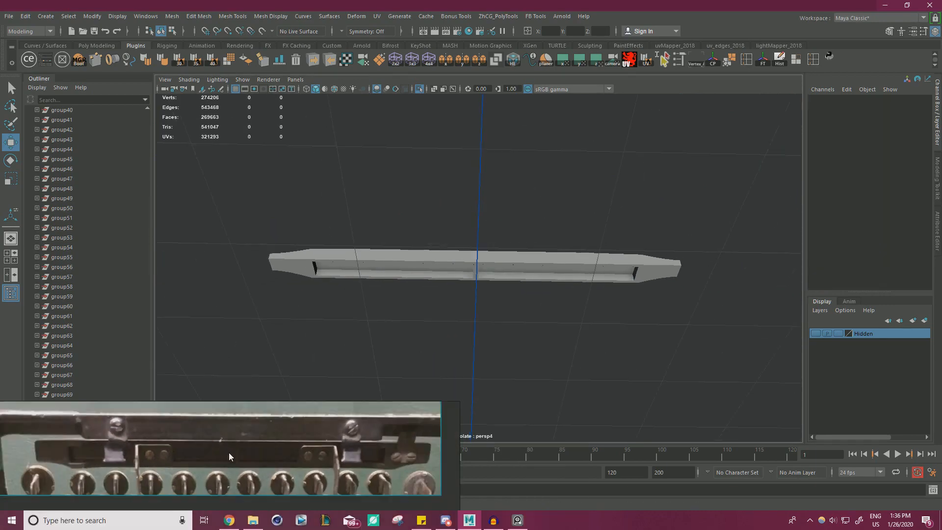
Step: Shift the underside reference photo and turn off isolation to show the whole typewriter again
middle_drag(228, 452, 251, 409)
middle_drag(338, 448, 299, 461)
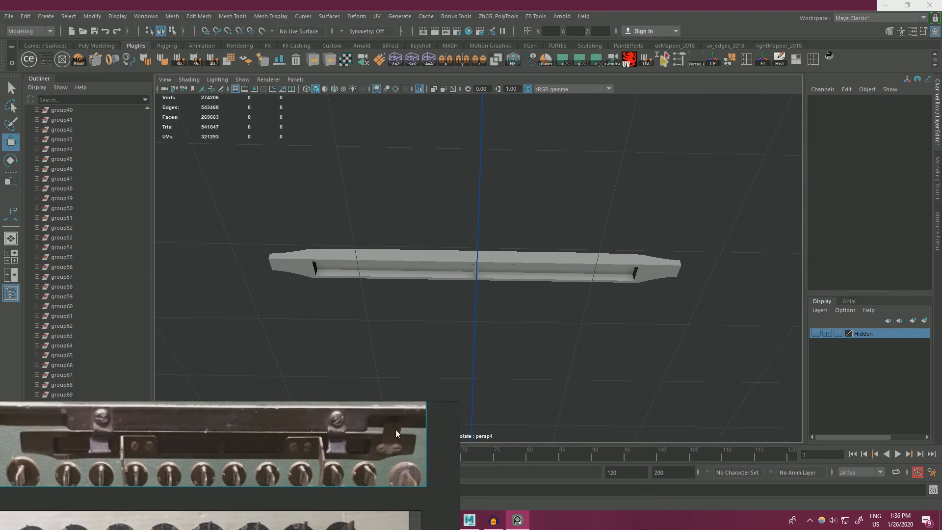
middle_drag(382, 437, 294, 445)
click(420, 92)
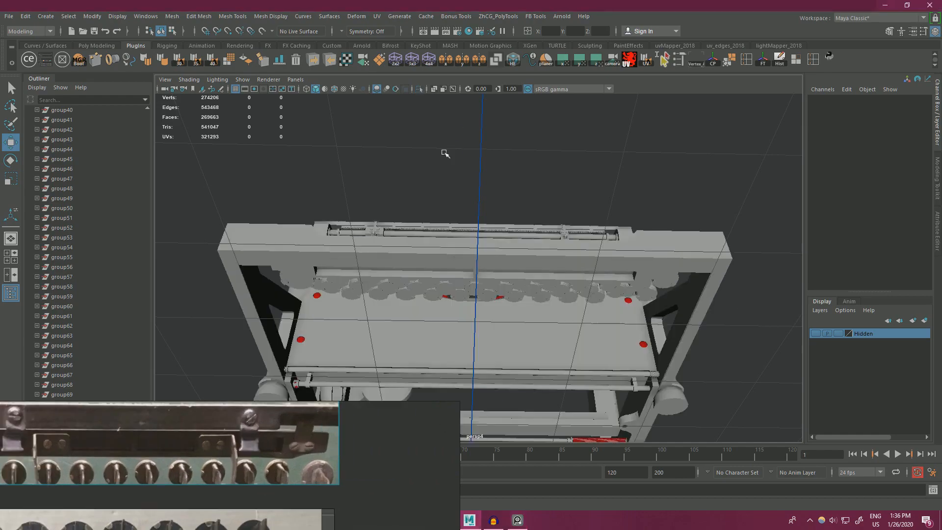
Step: Compare the front frame rail around the space bar with the underside reference photo
alt+drag(461, 167, 534, 248)
scroll(534, 247, down, 1)
scroll(212, 472, down, 2)
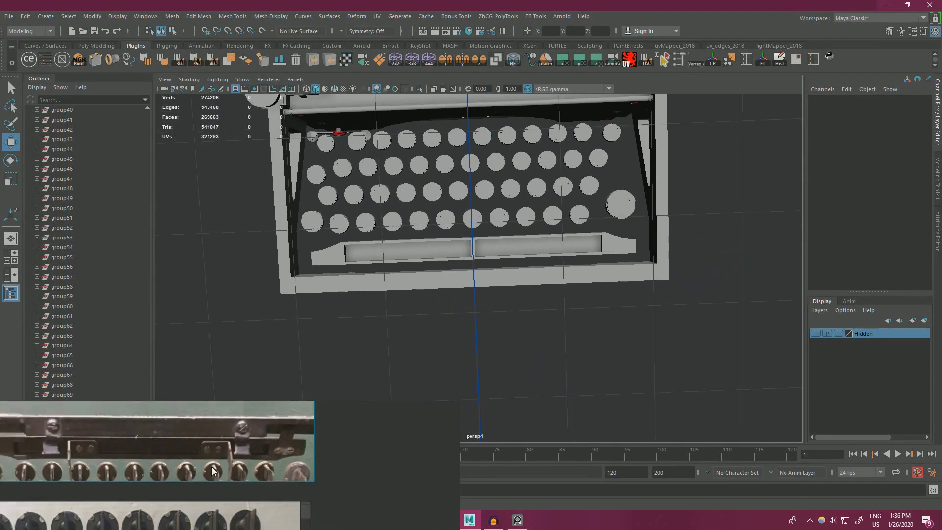
alt+drag(560, 318, 633, 281)
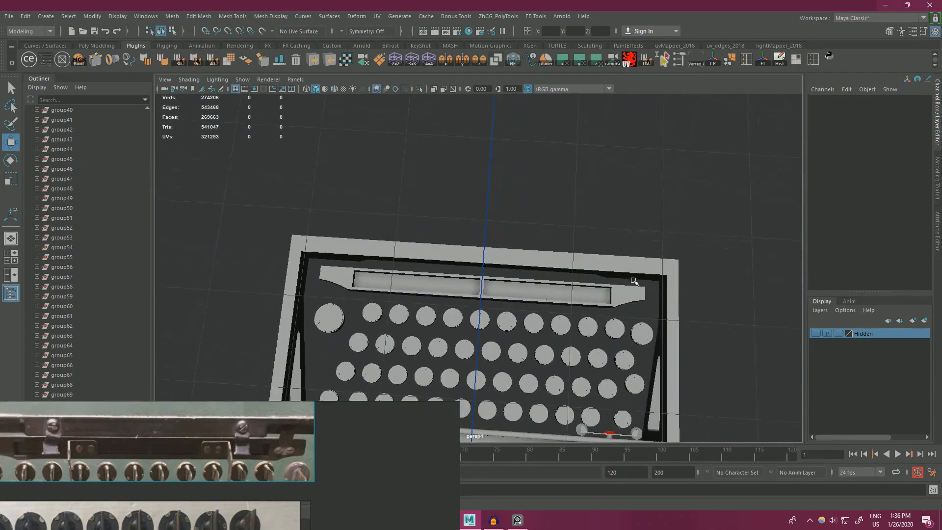
click(625, 277)
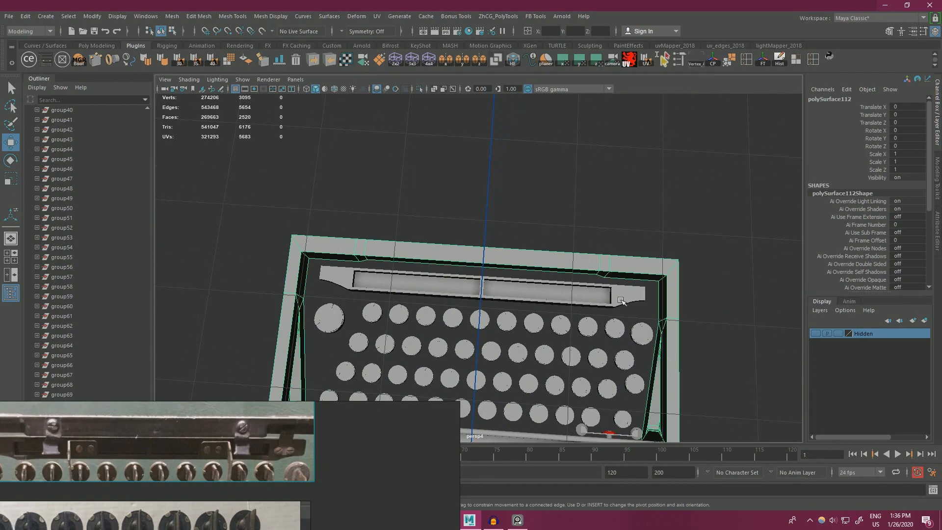
alt+drag(623, 266, 625, 295)
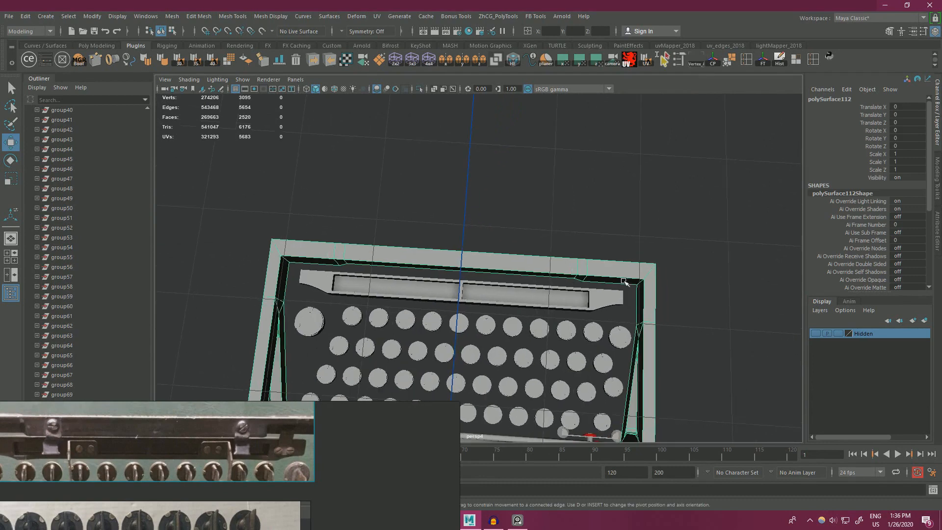
alt+drag(563, 298, 559, 309)
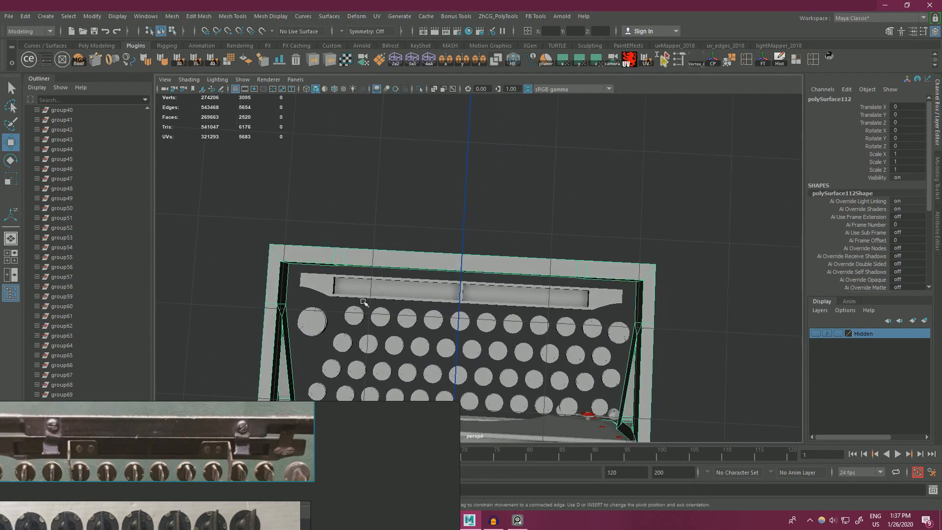
scroll(75, 442, up, 5)
middle_drag(54, 461, 130, 479)
scroll(133, 455, down, 3)
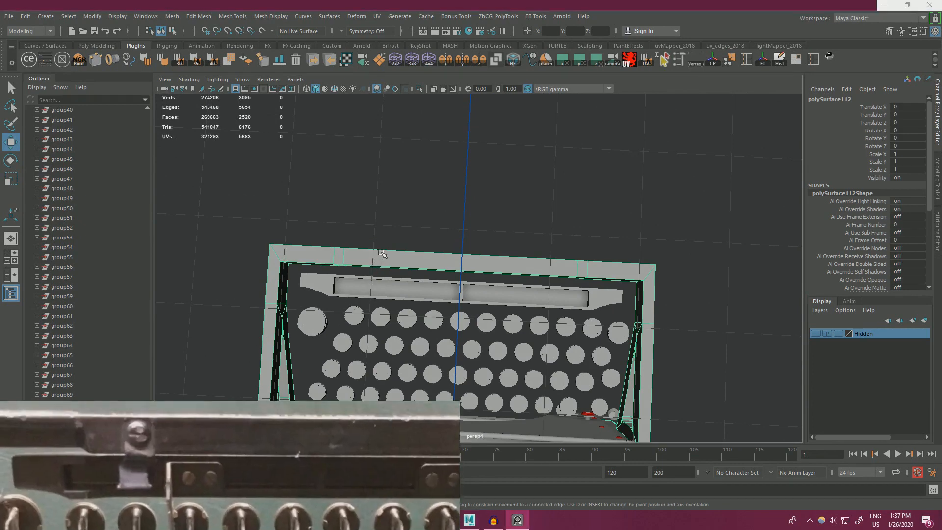
scroll(337, 260, up, 2)
Step: Select the front rail's inner faces and examine the frame corners against the reference crop
right_drag(293, 254, 293, 283)
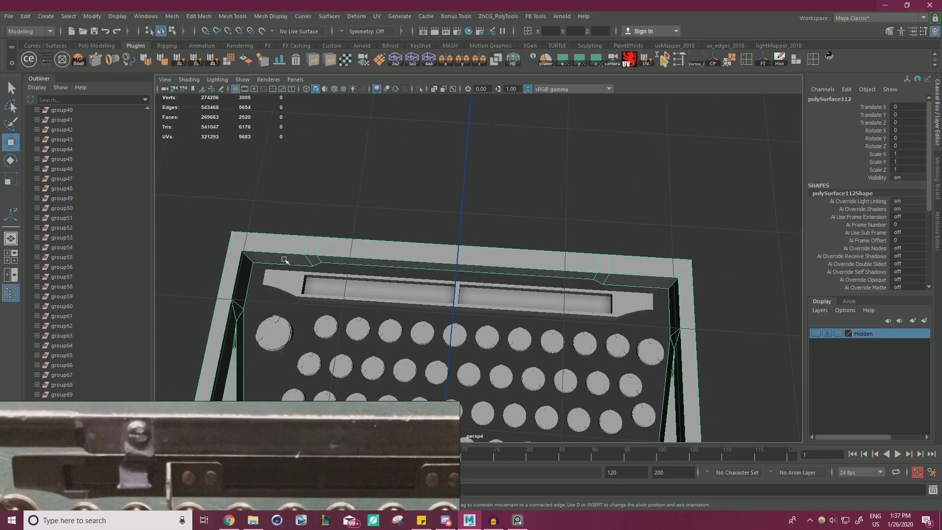
click(284, 258)
shift+double_click(631, 278)
alt+drag(495, 332, 278, 397)
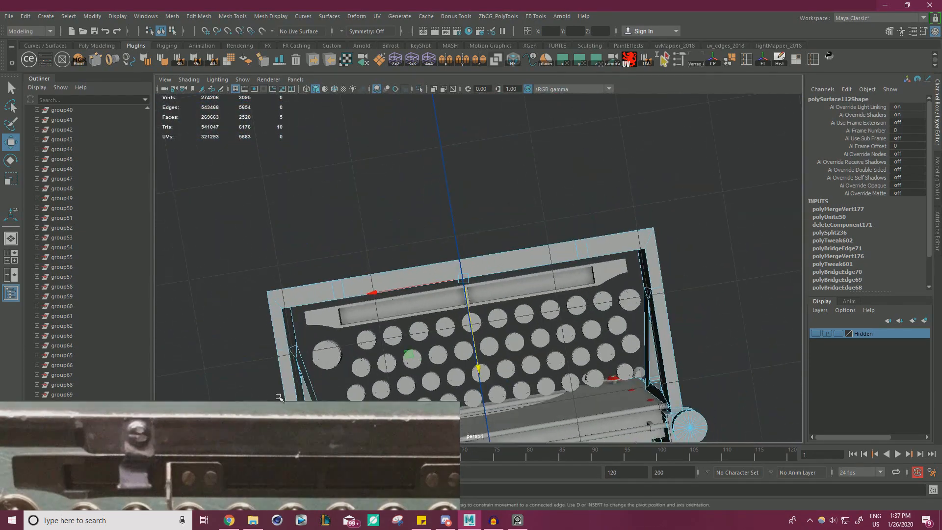
scroll(251, 457, down, 5)
middle_drag(327, 465, 317, 449)
scroll(316, 448, up, 1)
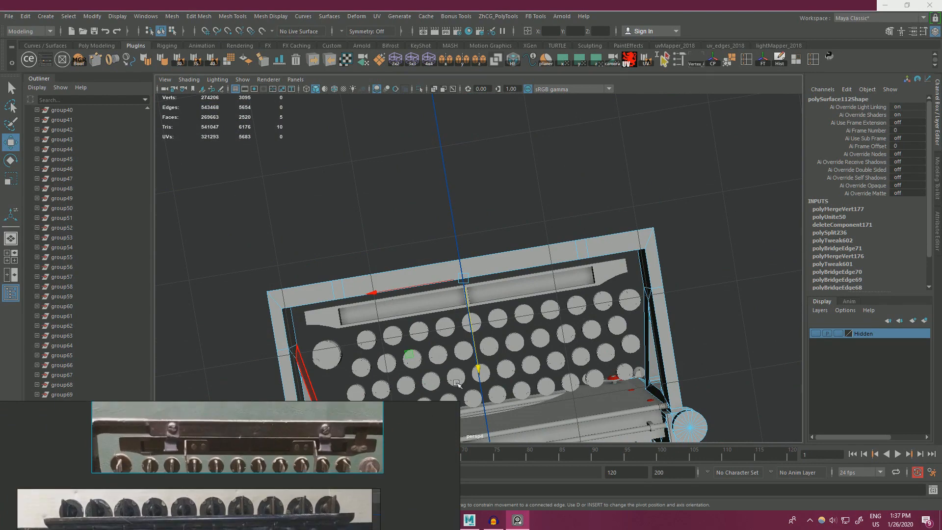
alt+drag(456, 382, 373, 415)
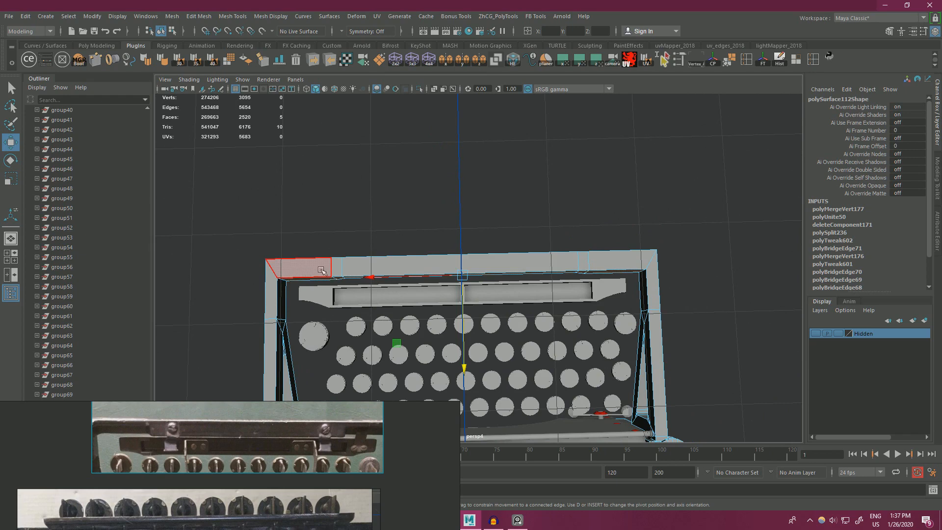
scroll(324, 272, up, 2)
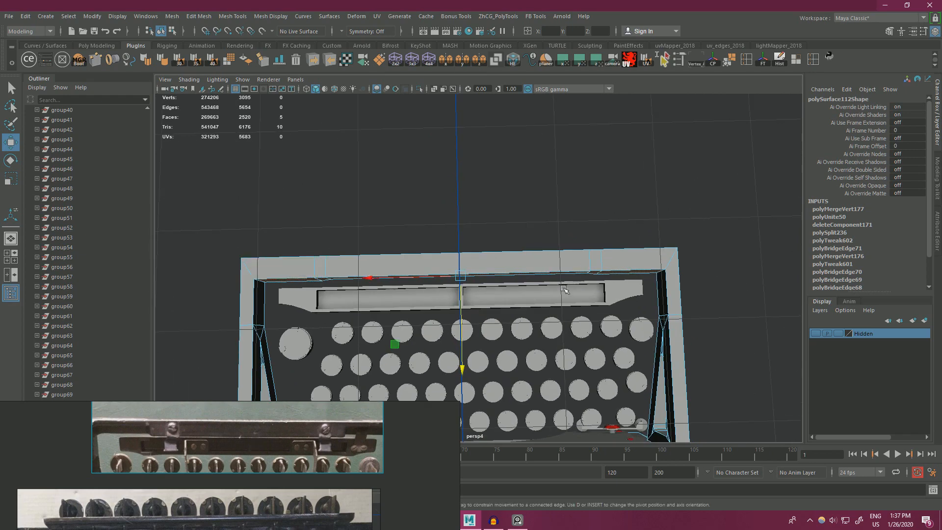
scroll(564, 290, down, 3)
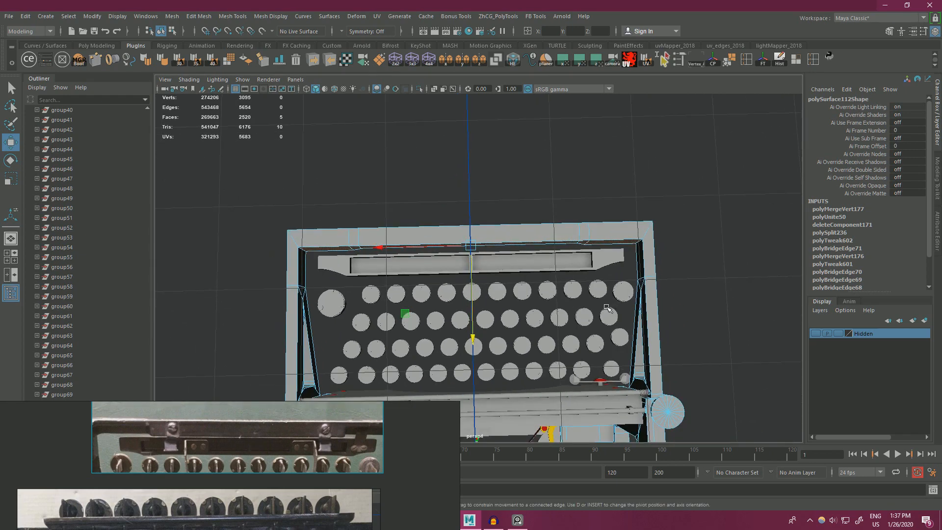
scroll(606, 273, up, 5)
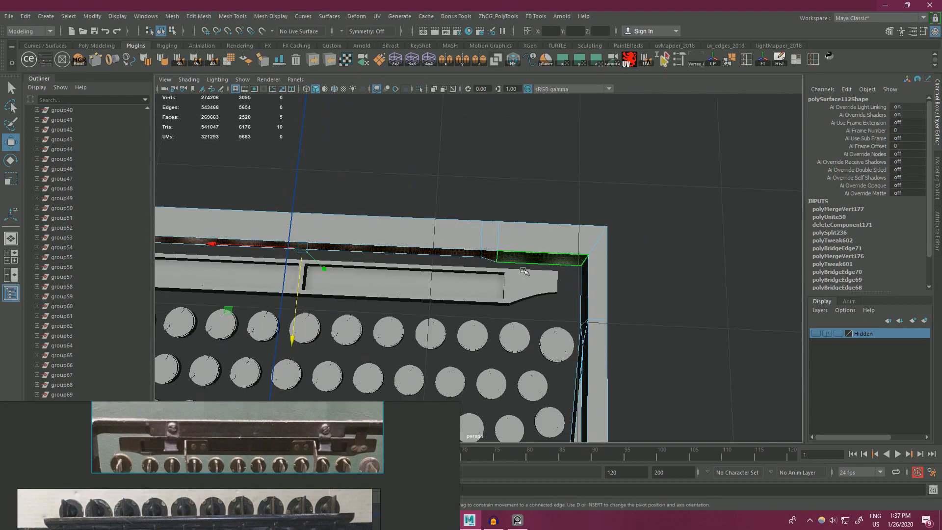
scroll(523, 270, up, 1)
Step: Cut a line along the middle of the frame's outward faces, from the front rail's seam around the corner to the side rail's seam
key(y)
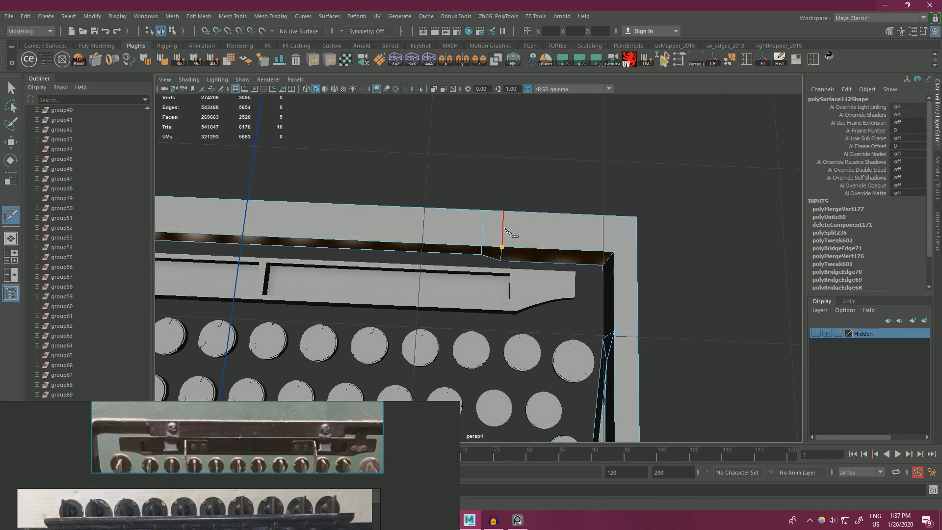
shift+click(510, 229)
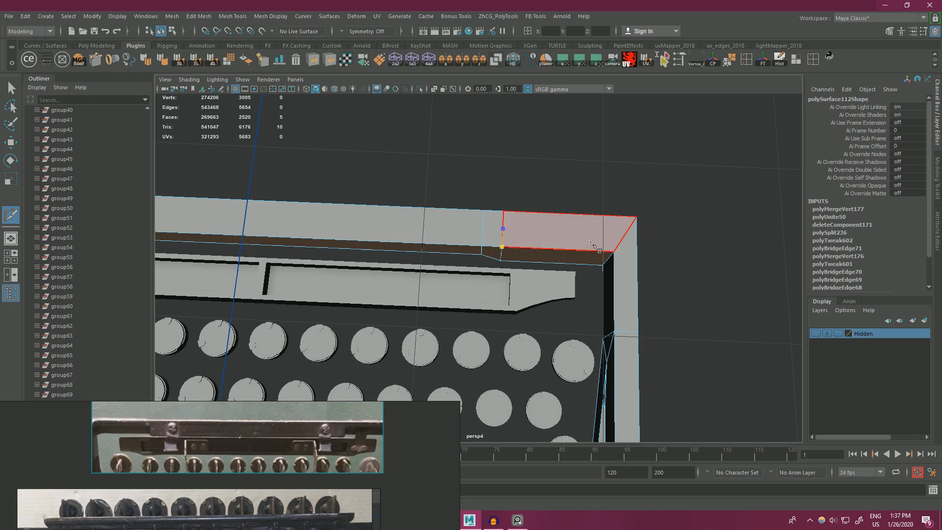
click(626, 236)
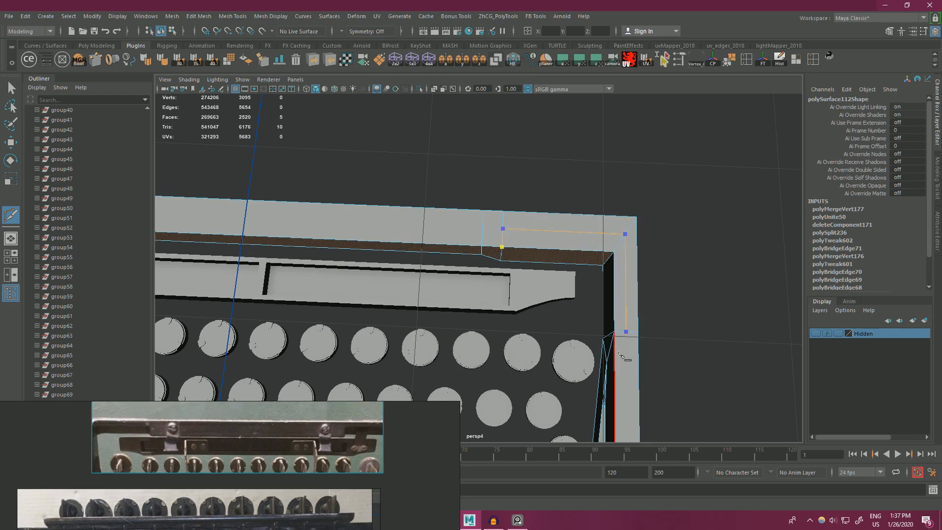
alt+middle_drag(621, 356, 621, 314)
right_click(686, 265)
key(w)
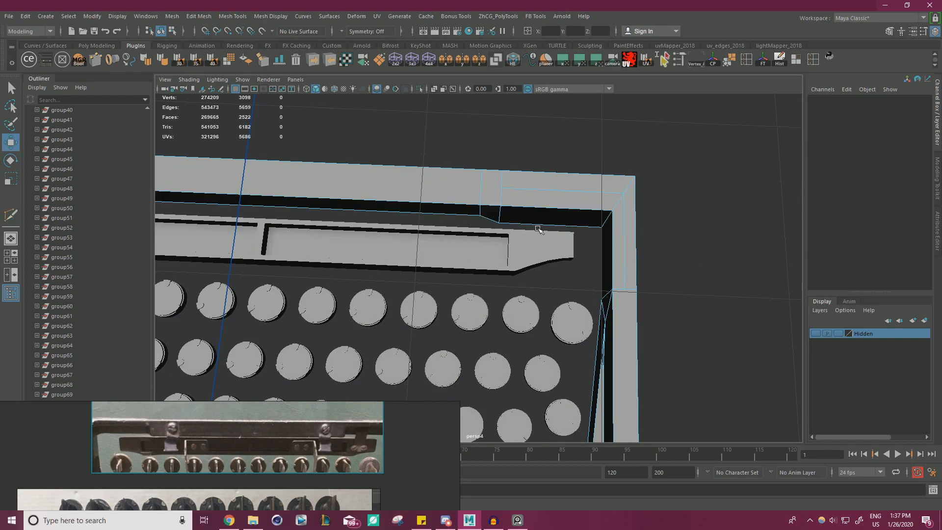
Step: Cut a matching lengthwise line across the inner wall faces of the same frame corner, ending at the side rail's seam
alt+drag(543, 224, 560, 200)
key(g)
click(495, 230)
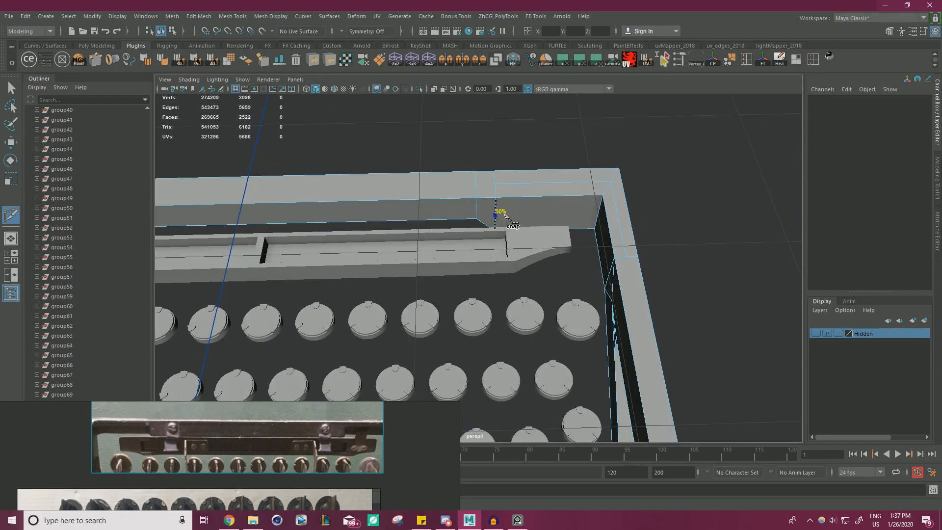
click(505, 216)
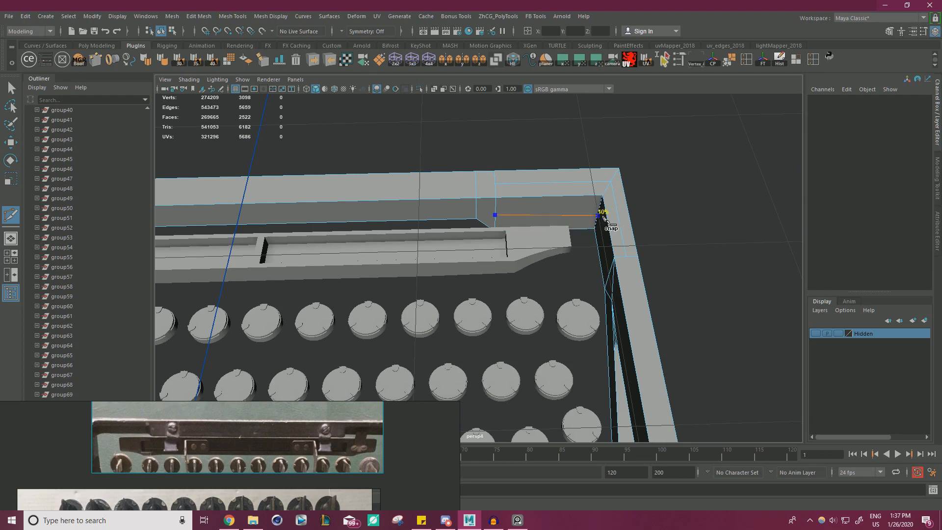
click(602, 216)
alt+drag(602, 215, 589, 228)
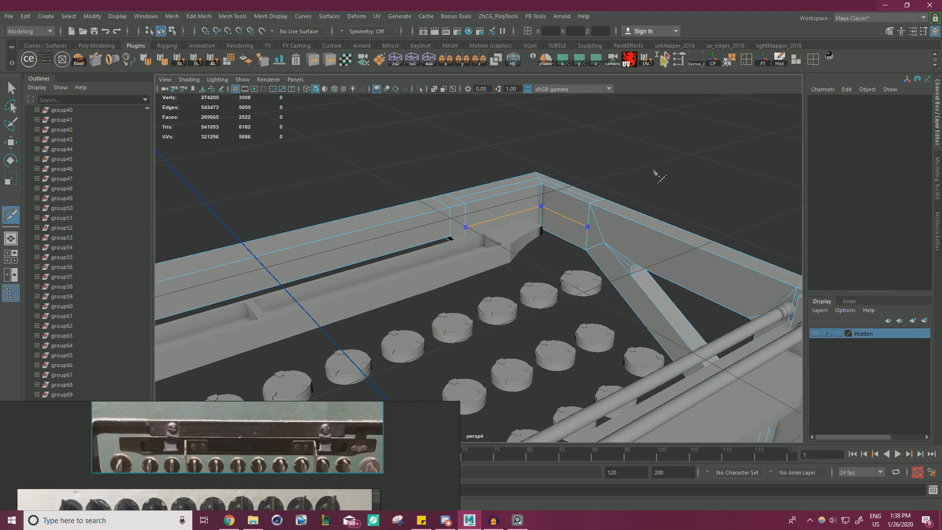
key(w)
Step: Delete the four faces between the two cuts along the inner corner edge to open a notch
alt+drag(484, 204, 494, 187)
click(509, 200)
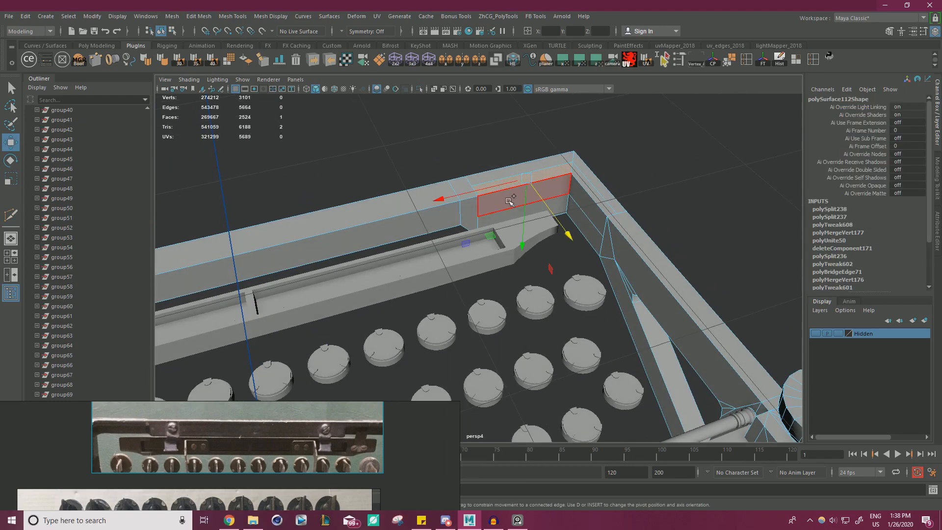
shift+click(583, 198)
key(Delete)
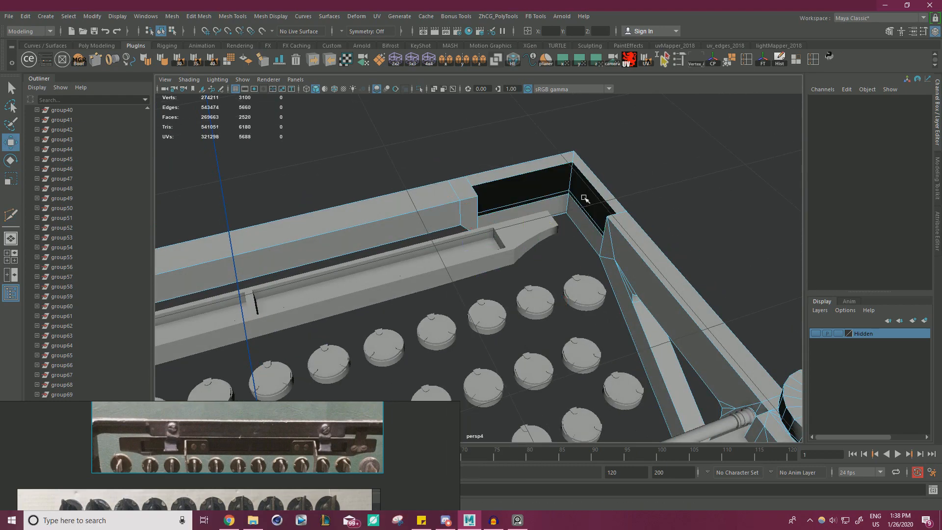
Step: Extrude the notch's lower edge on the front rail into a ledge, snapped to the far side of the opening
alt+drag(548, 203, 528, 231)
alt+right_drag(528, 231, 572, 221)
right_drag(565, 185, 560, 158)
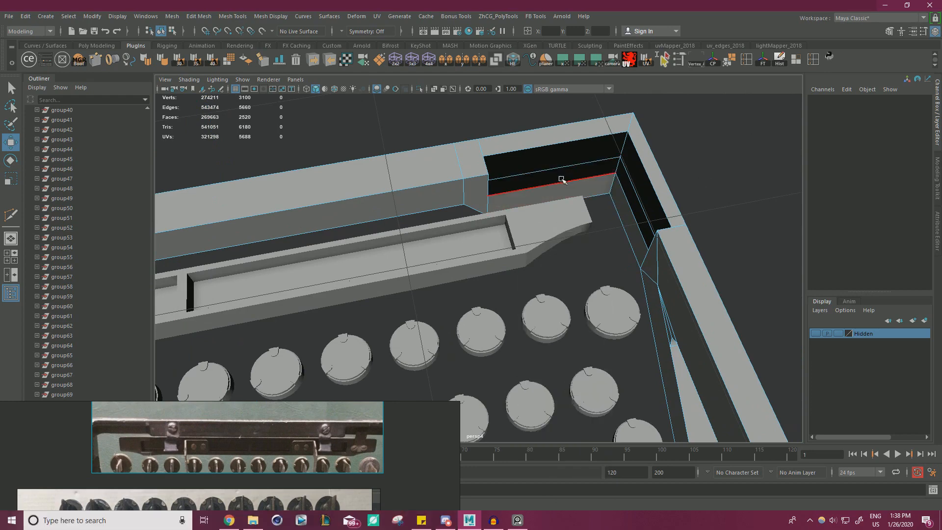
click(561, 179)
shift+drag(574, 242, 521, 254)
key(v)
drag(564, 295, 540, 180)
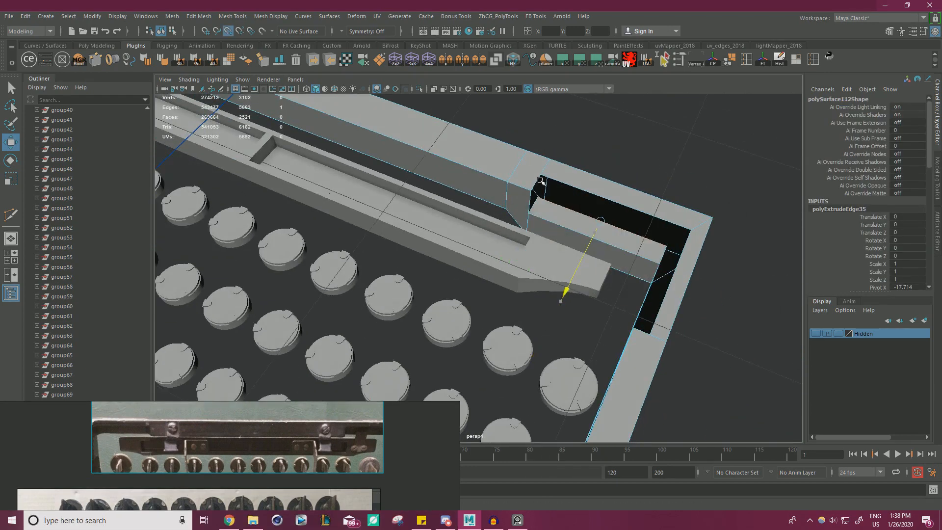
Step: Extrude the notch's lower edge on the side rail into a matching ledge, snapped to the far side of the opening
alt+drag(591, 219, 525, 164)
click(582, 225)
key(v)
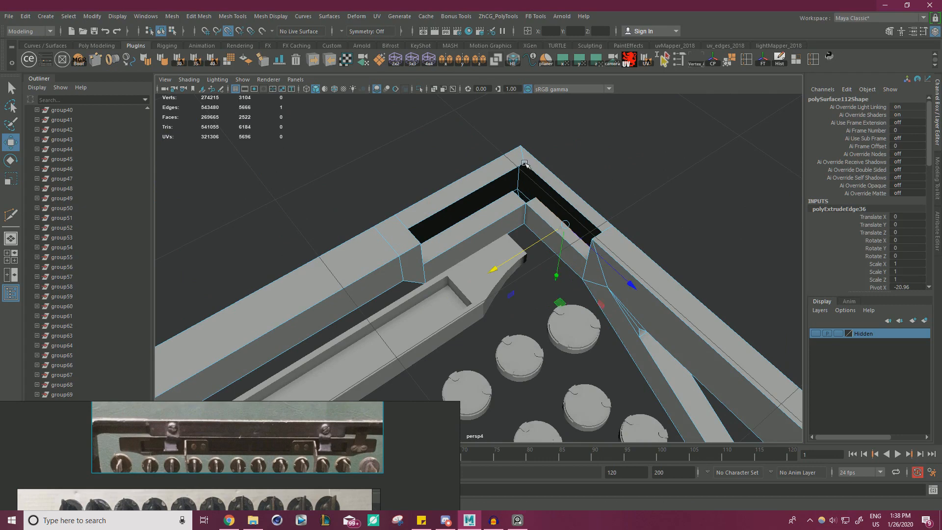
Step: Extrude the back edges of both ledges upward into back walls, snapped to the rails' top cut line
alt+drag(569, 206, 694, 156)
shift+drag(478, 275, 330, 255)
key(v)
click(469, 257)
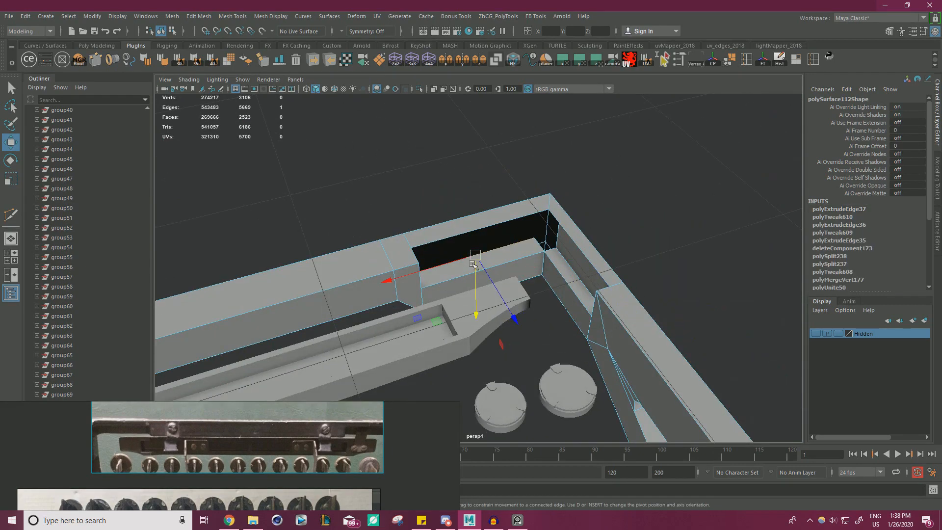
shift+drag(475, 276, 443, 235)
key(v)
Step: Merge the overlapping vertices around the frame corner's notch
right_drag(490, 158, 441, 158)
alt+drag(543, 163, 628, 166)
drag(373, 172, 653, 343)
shift+right_drag(601, 192, 635, 144)
Step: Cut an edge across the front rail's top from the notch's back end corner to the outer end of the rail's seam
scroll(498, 210, up, 3)
right_drag(497, 210, 496, 172)
key(q)
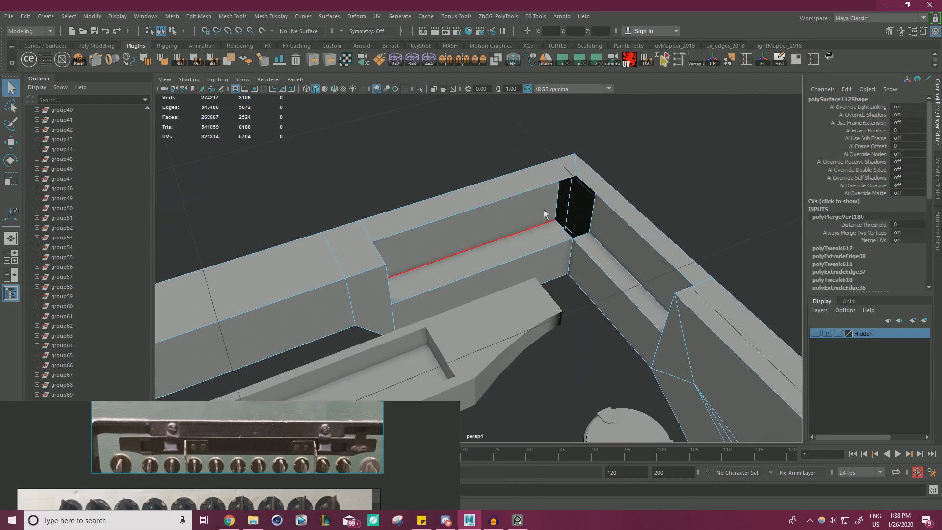
key(w)
alt+drag(473, 227, 406, 238)
click(425, 228)
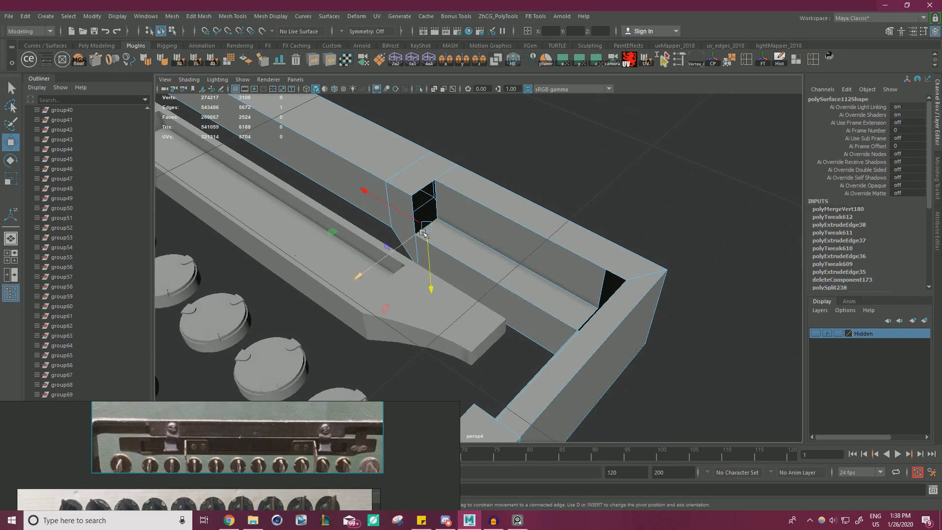
click(439, 224)
double_click(436, 208)
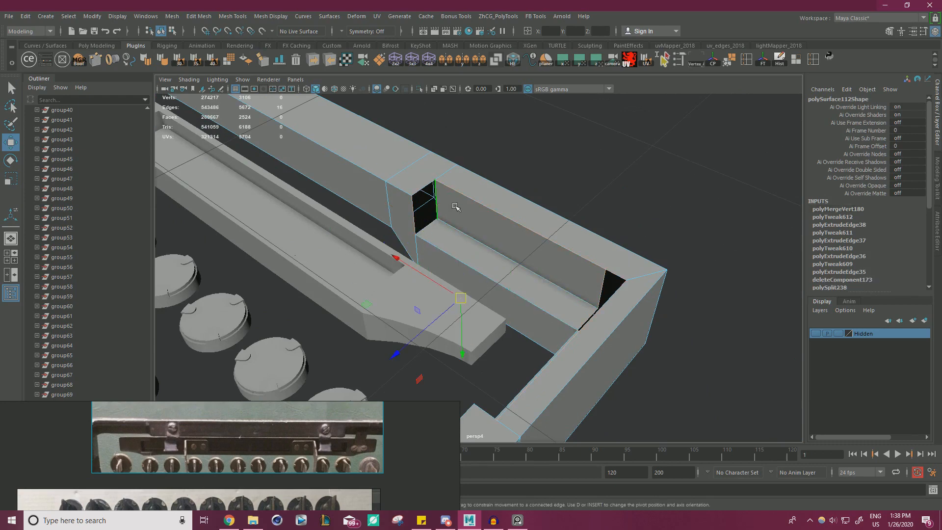
scroll(464, 175, up, 3)
alt+middle_drag(466, 175, 519, 232)
key(ctrl+shift+x)
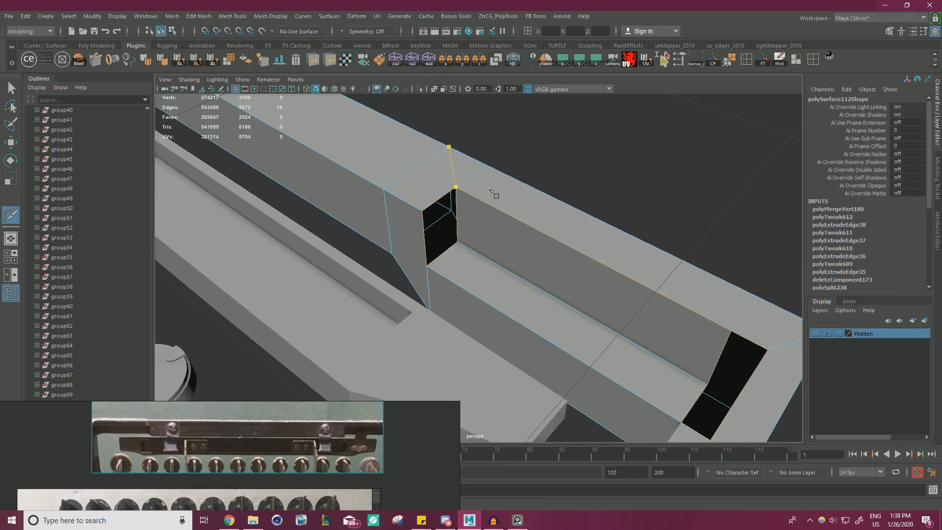
key(w)
Step: Try to shift the notch's upper back corner vertex along the front rail
right_drag(479, 185, 432, 185)
click(455, 187)
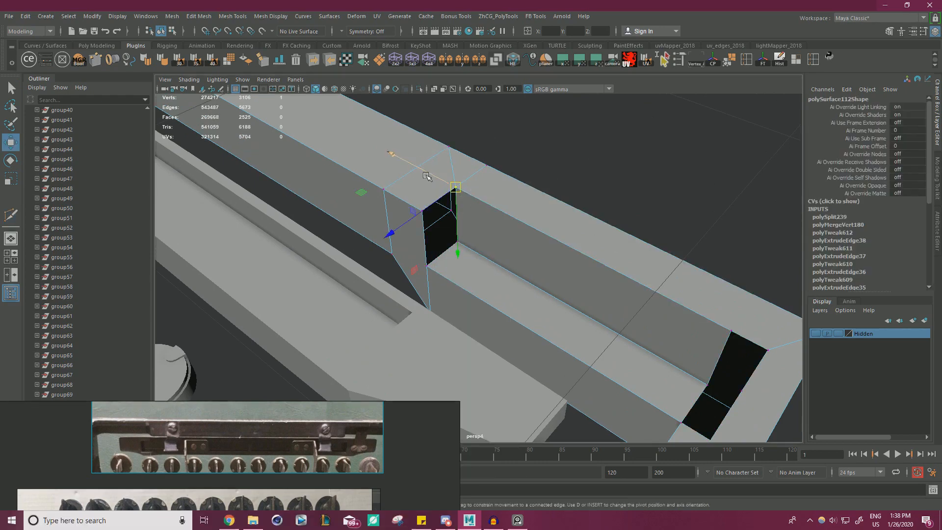
mouse_move(425, 170)
mouse_down()
mouse_move(438, 173)
mouse_move(431, 164)
mouse_up()
key(ctrl+z)
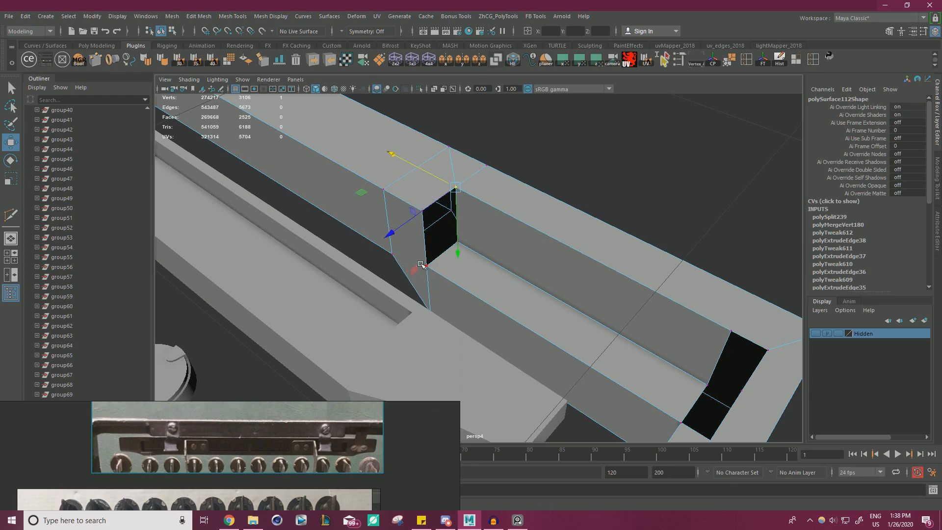
Step: Cut an edge from the notch's lower end corner to the front rail's inner seam vertex, and select the opening's border edges
key(ctrl+shift+x)
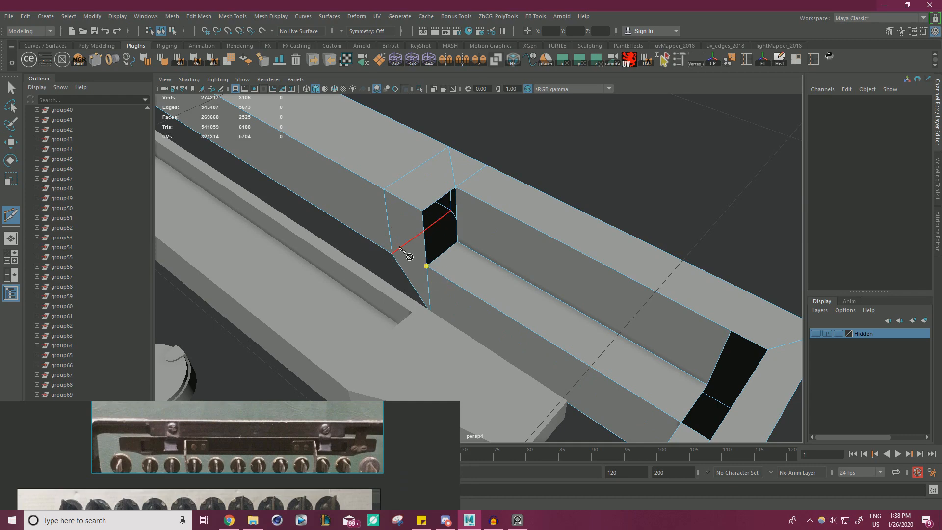
key(w)
right_drag(412, 178, 416, 154)
double_click(430, 210)
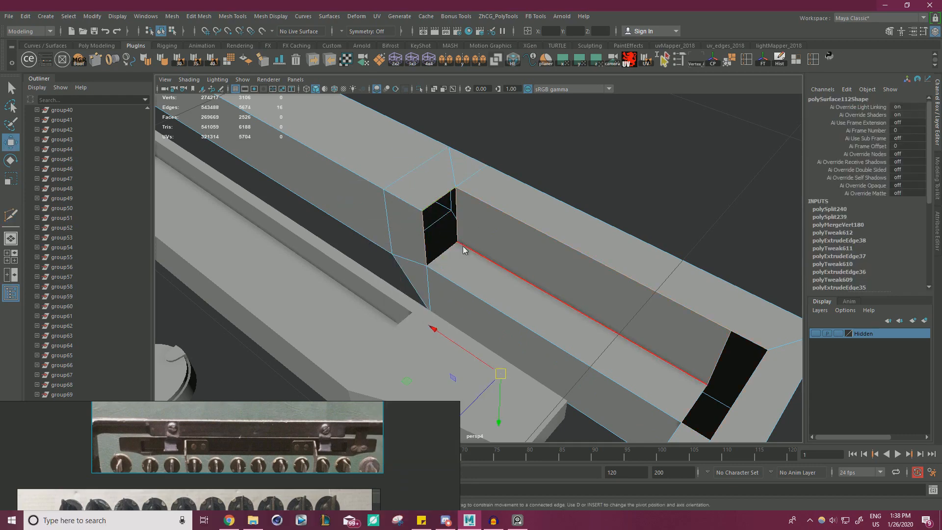
Step: Try to reposition the lower vertices at the notch's open end on the front rail
right_drag(463, 240, 423, 238)
click(427, 266)
drag(435, 259, 425, 277)
key(ctrl+z)
key(y)
key(w)
click(473, 224)
key(ctrl+z)
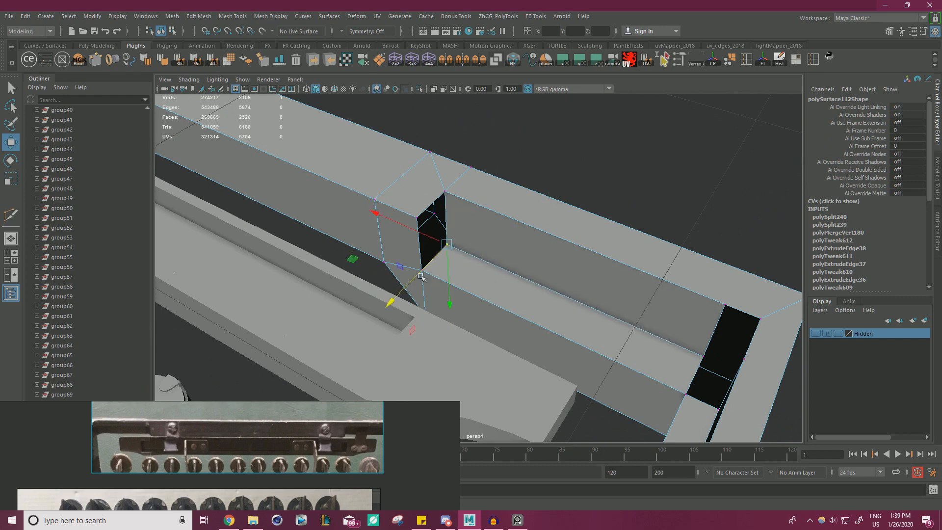
Step: Bridge the two opposite vertical edges at the open end of the frame's corner recess to close that end
alt+drag(485, 261, 496, 203)
right_drag(496, 203, 495, 169)
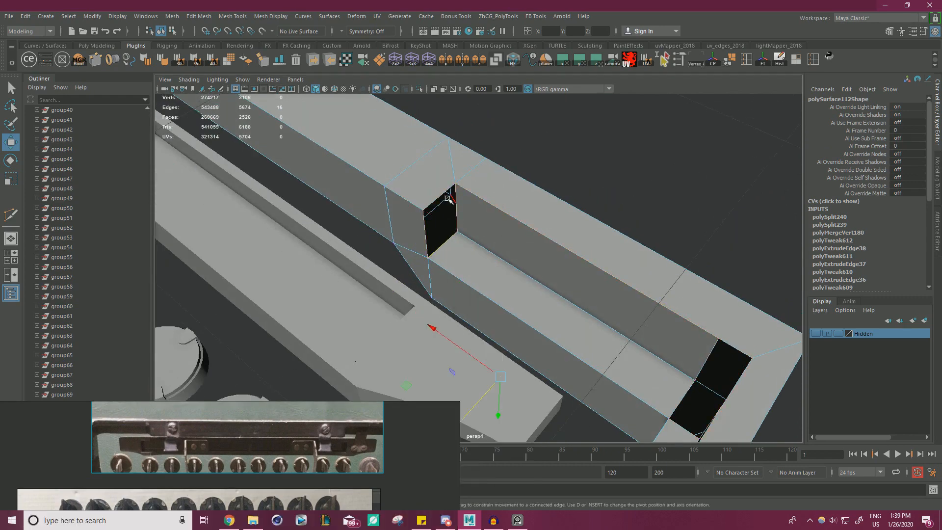
click(444, 193)
shift+click(442, 245)
shift+right_click(620, 149)
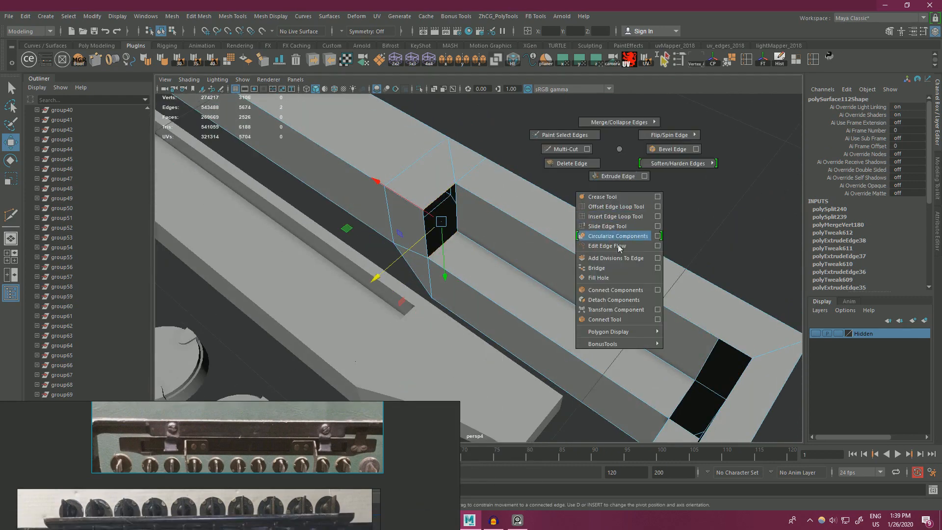
click(597, 268)
Step: Cut a new edge with Multi-Cut across the frame's top face, between the recess's upper edge near the corner and the frame's outer corner
alt+drag(596, 268, 494, 267)
click(480, 189)
key(w)
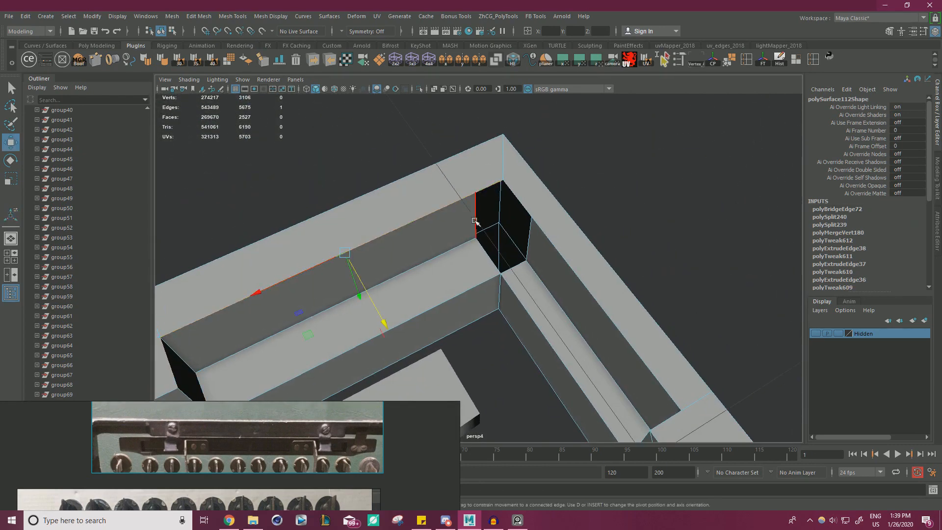
key(ctrl+shift+x)
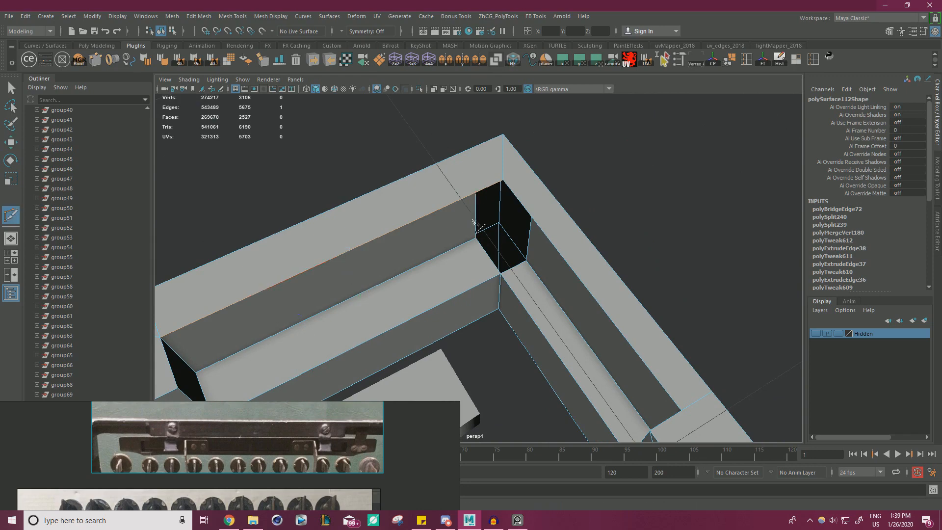
click(483, 144)
key(Return)
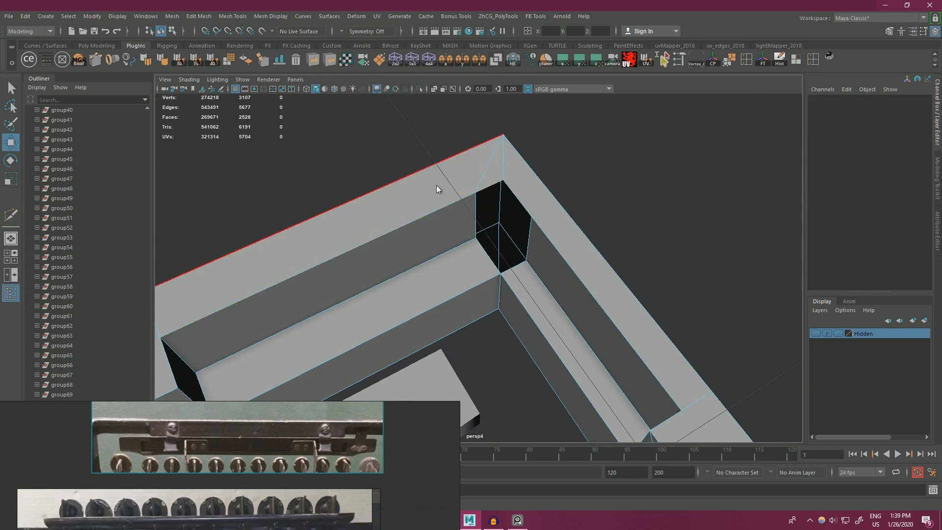
Step: Snap the new cut vertex onto the recess wall's upper corner and merge the overlapping vertices there
key(w)
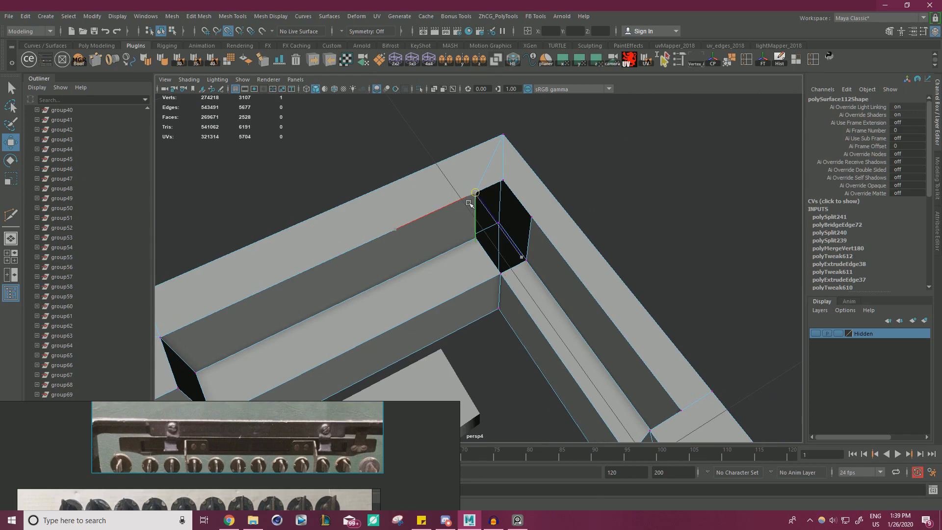
alt+drag(468, 203, 346, 191)
drag(308, 166, 439, 222)
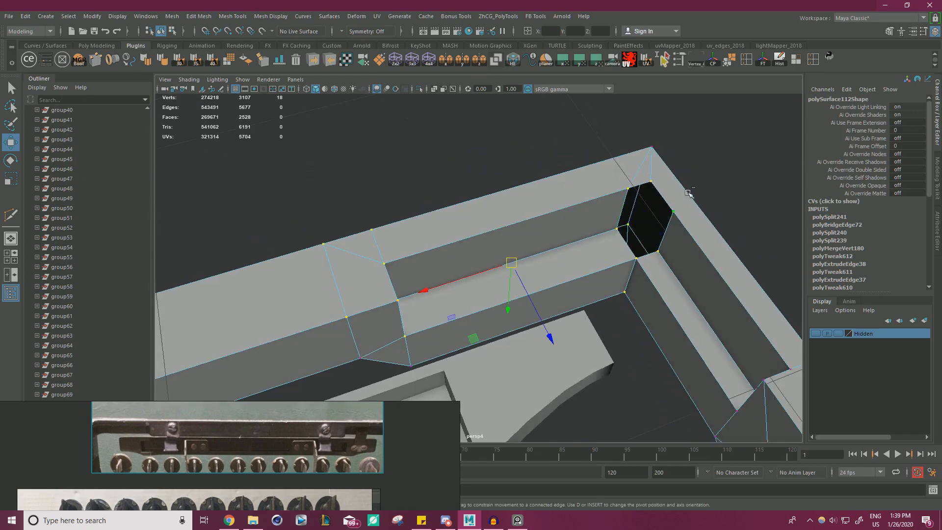
shift+right_drag(689, 192, 733, 137)
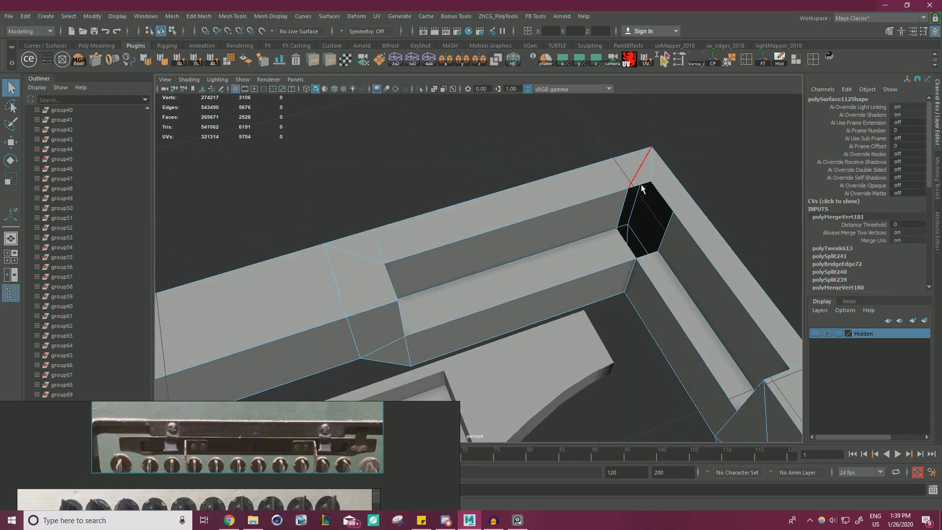
Step: Extrude the short open edge at the recess's inner corner downward to build the missing wall section
click(643, 187)
shift+right_drag(632, 225, 631, 226)
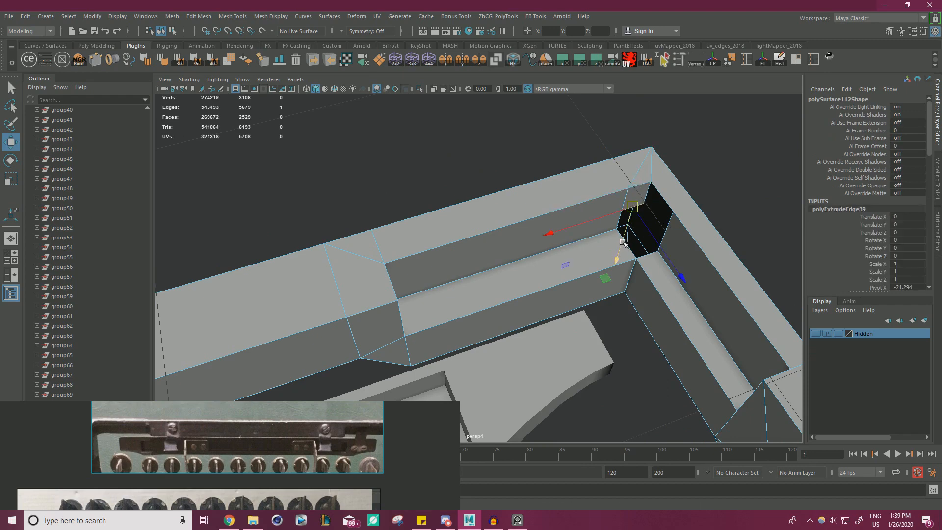
alt+drag(662, 210, 593, 202)
scroll(592, 201, up, 1)
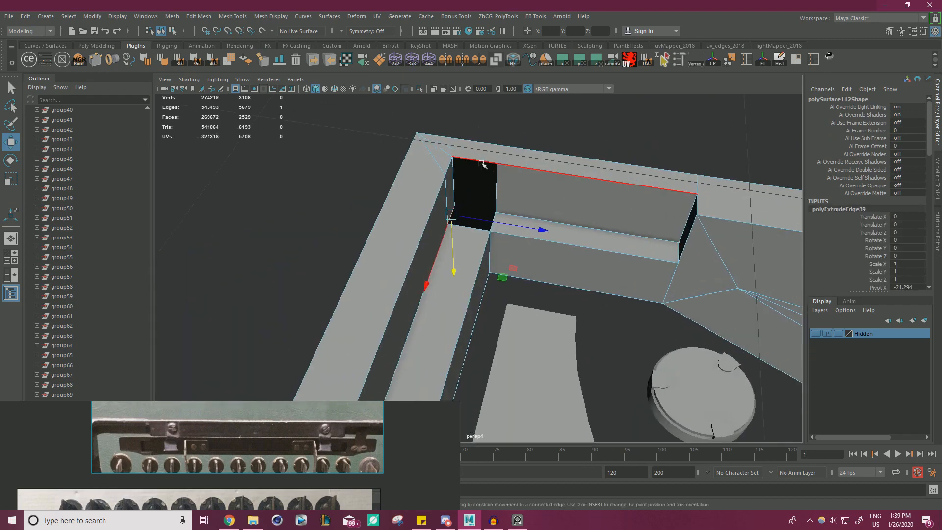
Step: Cut a vertex into the adjoining long upper edge near the corner, snap it to the wall corner and merge the overlapping vertices
click(517, 165)
alt+middle_drag(517, 165, 520, 193)
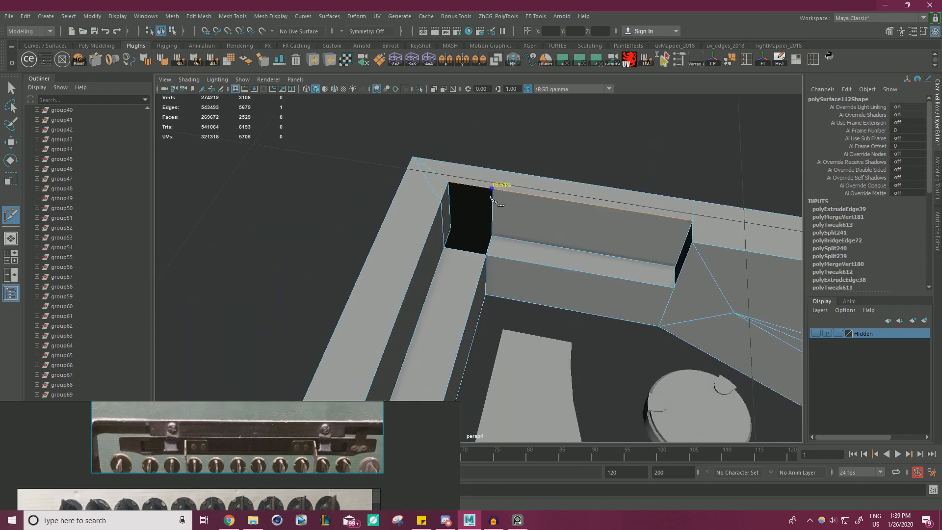
right_click(678, 165)
click(500, 191)
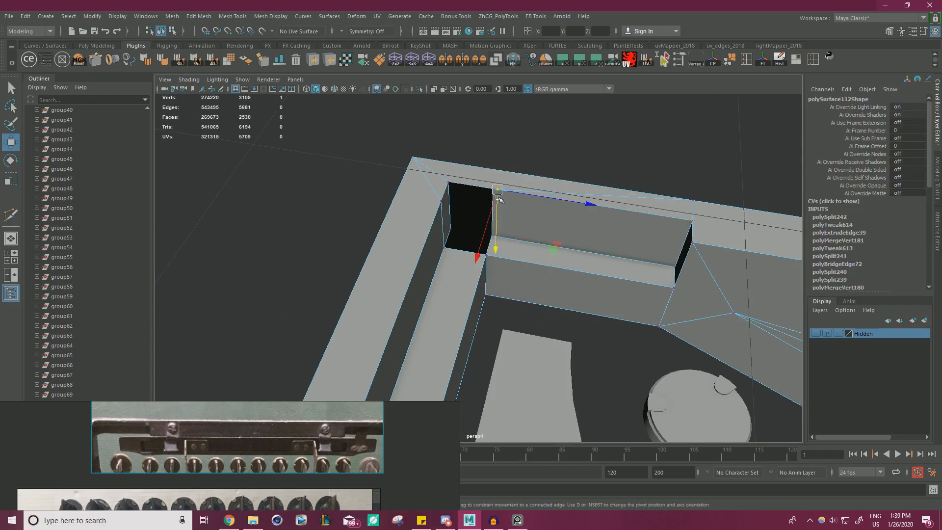
drag(394, 255, 395, 255)
shift+right_drag(576, 142, 627, 96)
Step: Extrude the remaining short upper edge down to the recess floor and merge the new wall's vertices with their neighbours
right_drag(531, 164, 543, 140)
click(469, 182)
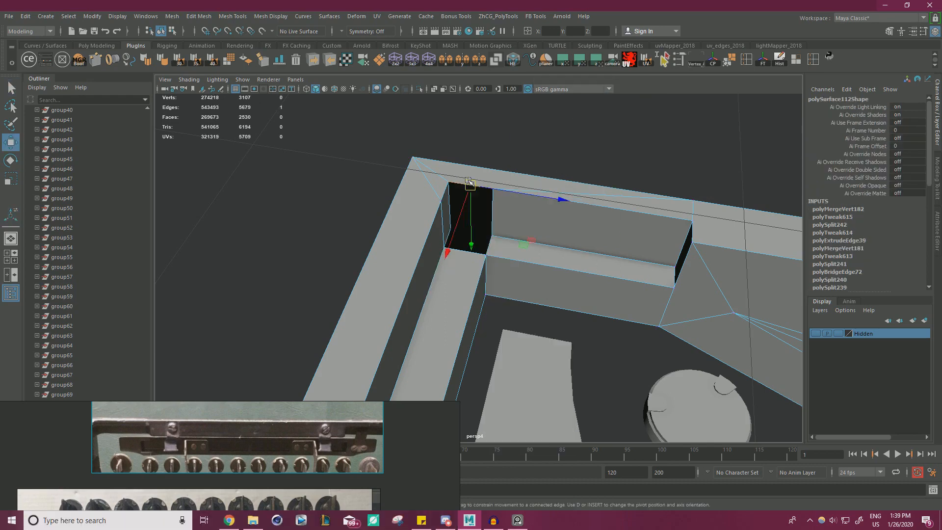
shift+drag(471, 210, 460, 241)
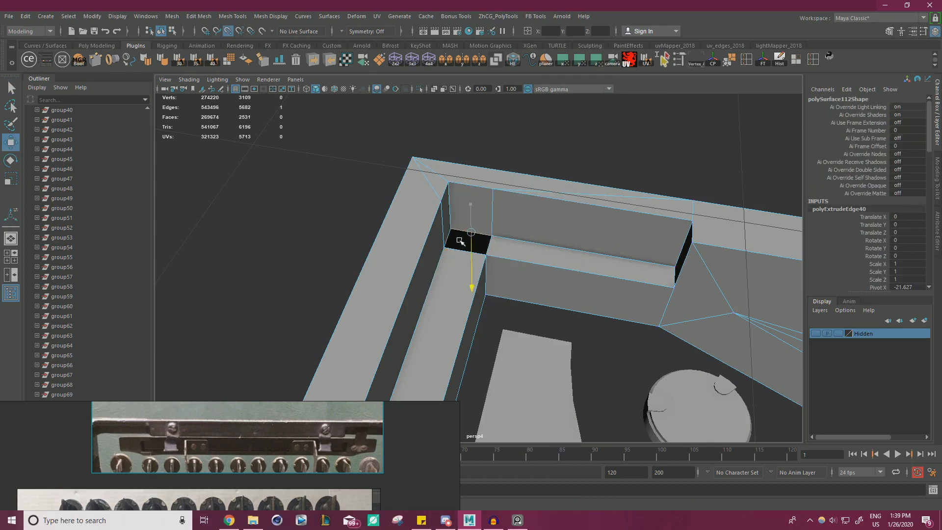
right_drag(558, 147, 526, 150)
drag(623, 139, 353, 331)
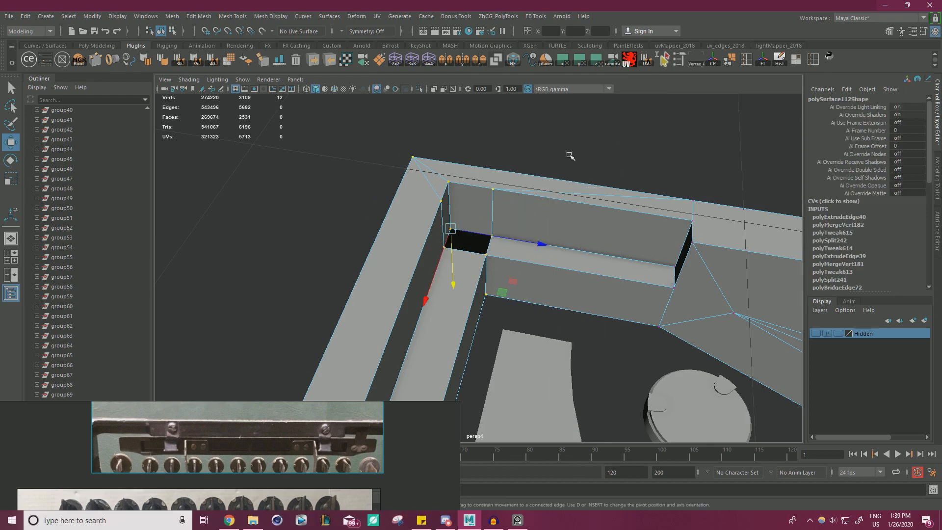
shift+right_drag(570, 154, 618, 105)
Step: Fill the square hole in the recess floor at the corner using its border edges
right_drag(507, 192, 508, 167)
key(q)
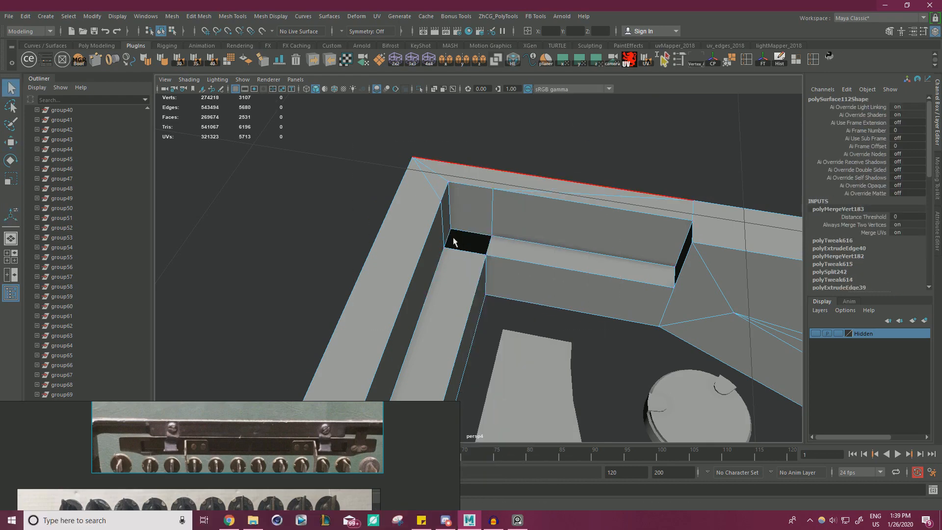
click(447, 250)
double_click(460, 252)
key(w)
shift+right_drag(627, 147, 619, 210)
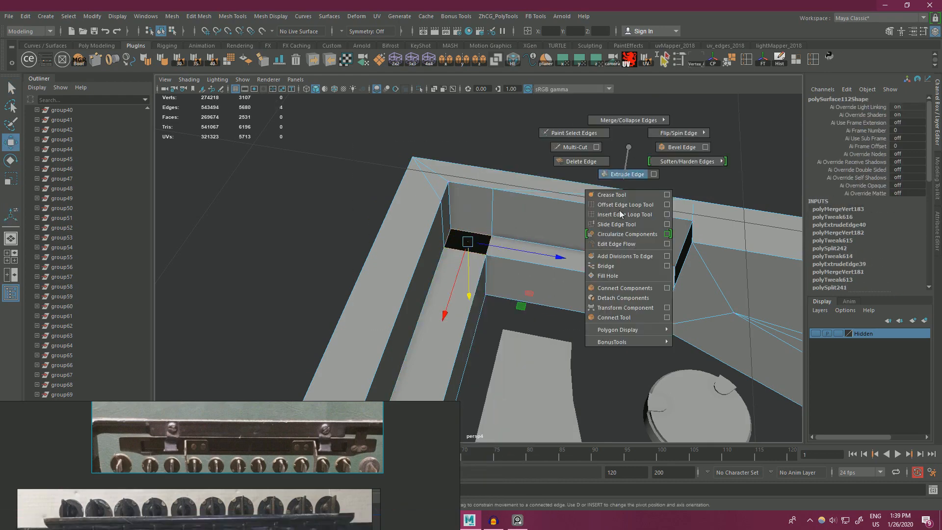
shift+right_drag(616, 277, 616, 277)
Step: Select the three floor faces of the L-shaped corner recess and lower them slightly
alt+right_drag(603, 225, 413, 252)
alt+drag(544, 246, 372, 392)
alt+drag(509, 252, 452, 276)
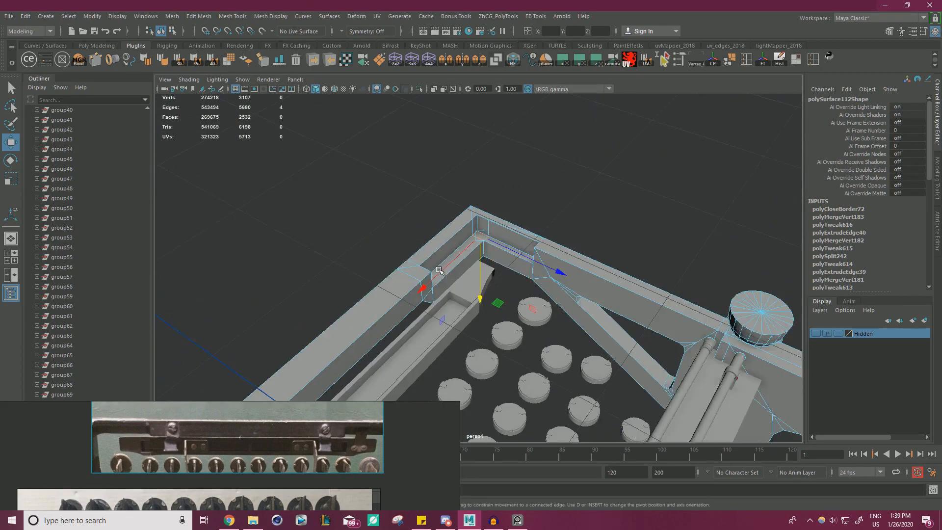
alt+right_drag(452, 275, 480, 285)
alt+drag(480, 284, 448, 291)
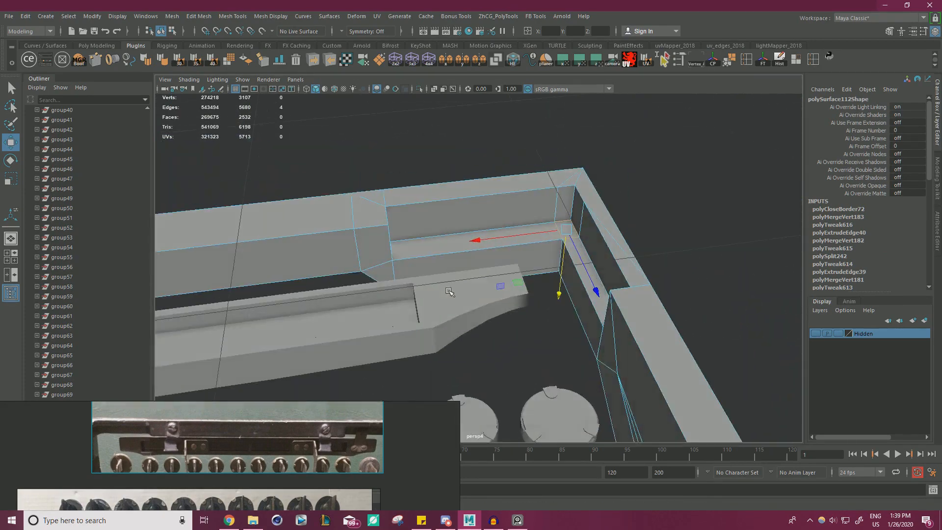
right_drag(437, 245, 437, 280)
click(442, 244)
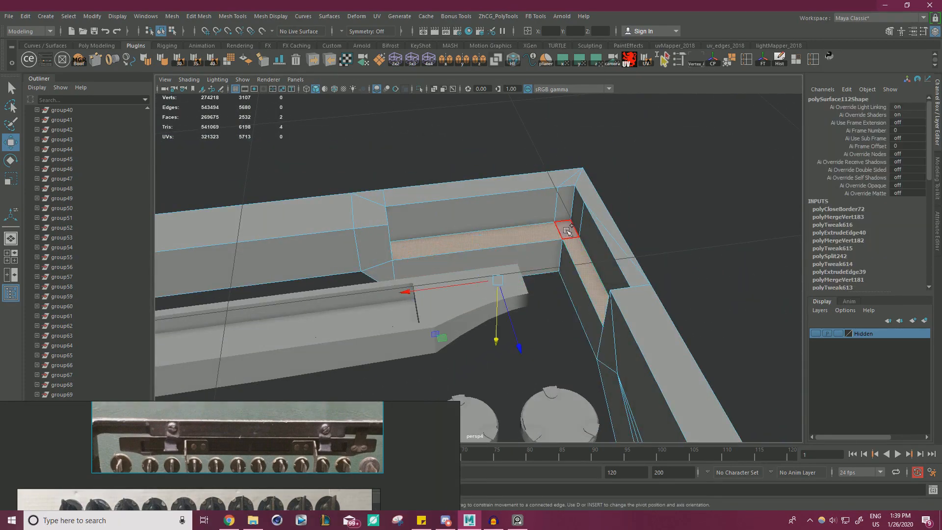
drag(496, 318, 496, 322)
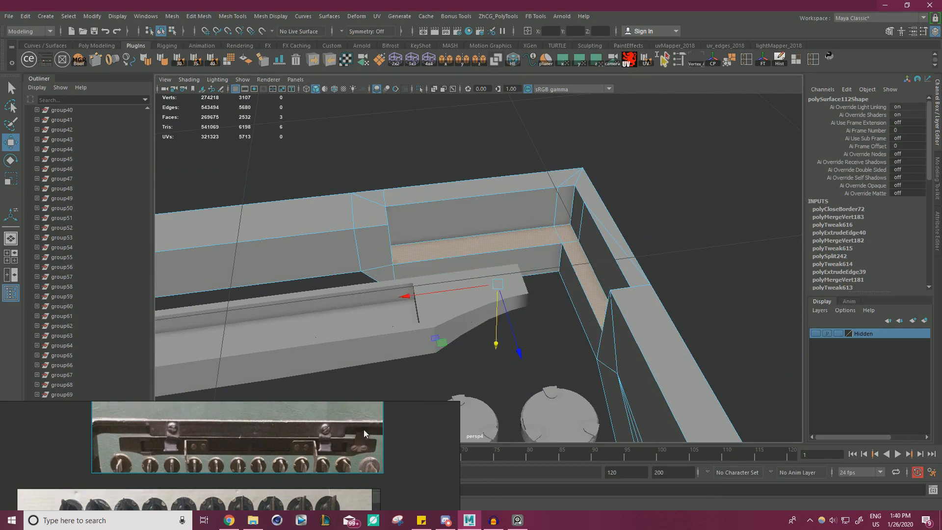
Step: Fill the open hole at the side-rail end of the corner recess, then return to object mode with nothing selected
alt+drag(413, 314, 545, 307)
alt+right_drag(545, 307, 512, 308)
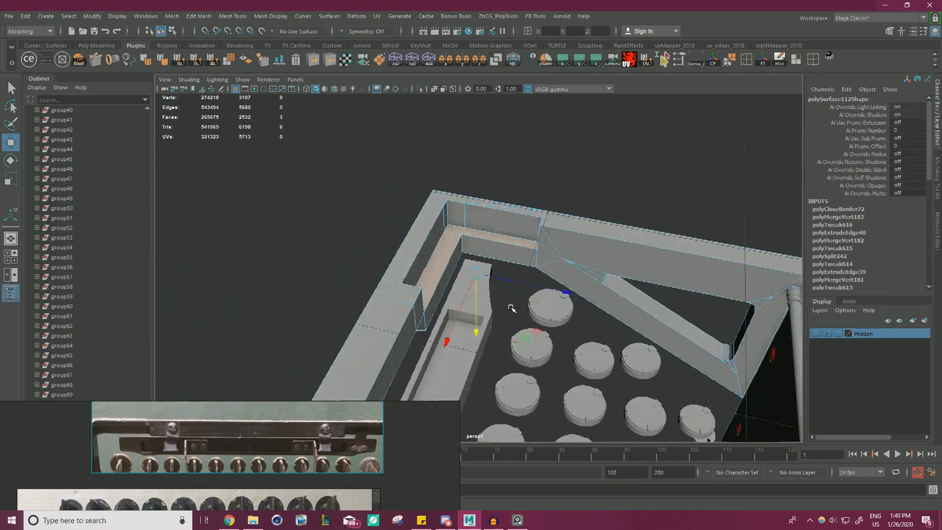
alt+drag(511, 307, 446, 311)
alt+right_drag(446, 311, 535, 294)
alt+middle_drag(452, 251, 544, 250)
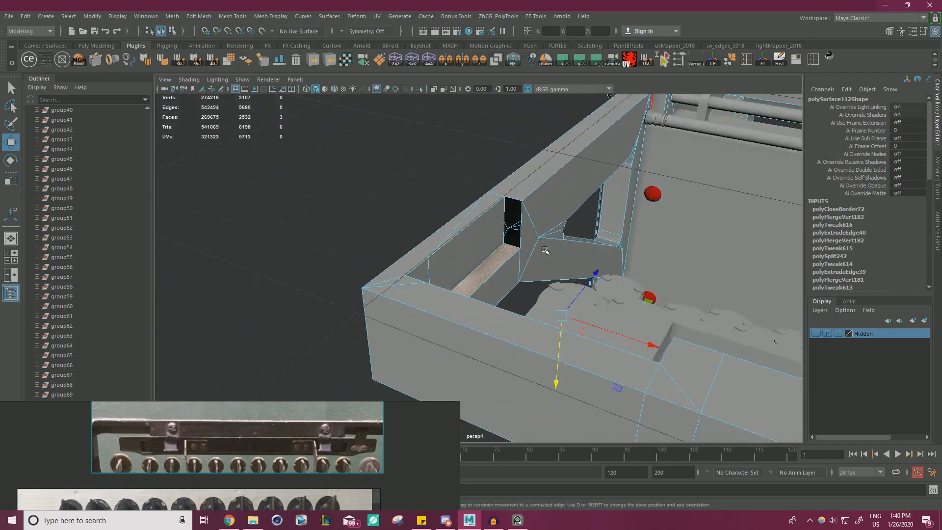
right_drag(535, 216, 534, 188)
shift+right_click(359, 186)
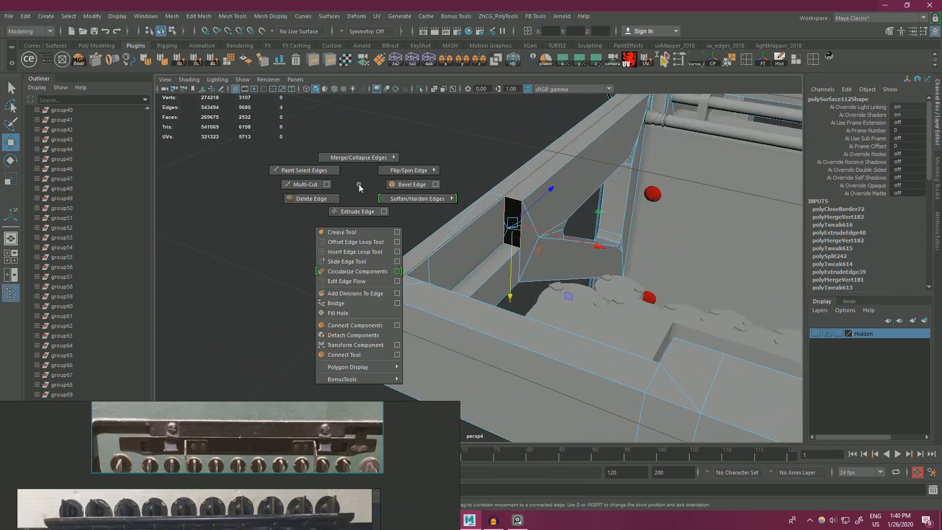
shift+right_drag(348, 308, 343, 313)
right_drag(521, 196, 565, 182)
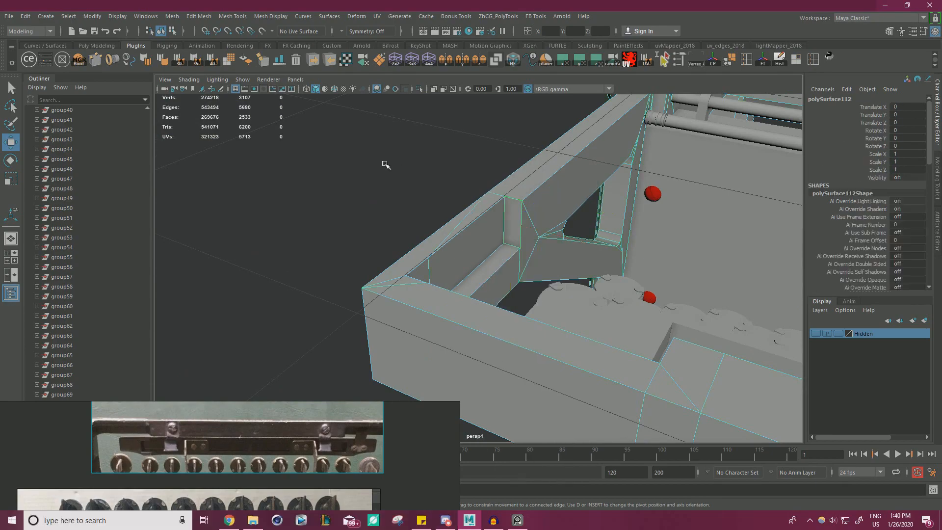
click(384, 164)
Step: Examine the corner recess from above in relation to the keys and the rest of the typewriter frame
scroll(473, 196, down, 4)
alt+drag(473, 196, 452, 204)
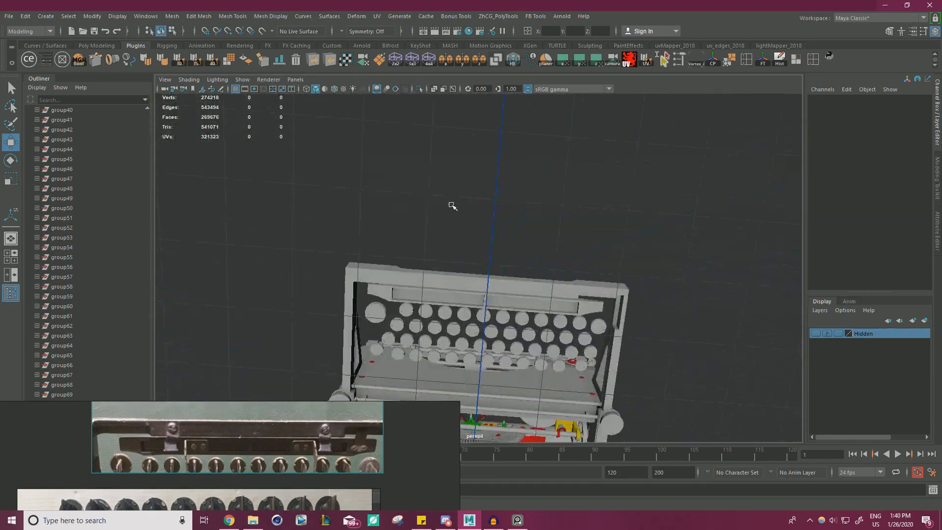
alt+right_drag(452, 204, 567, 228)
alt+middle_drag(566, 228, 488, 190)
alt+right_drag(489, 190, 591, 259)
alt+drag(591, 259, 612, 248)
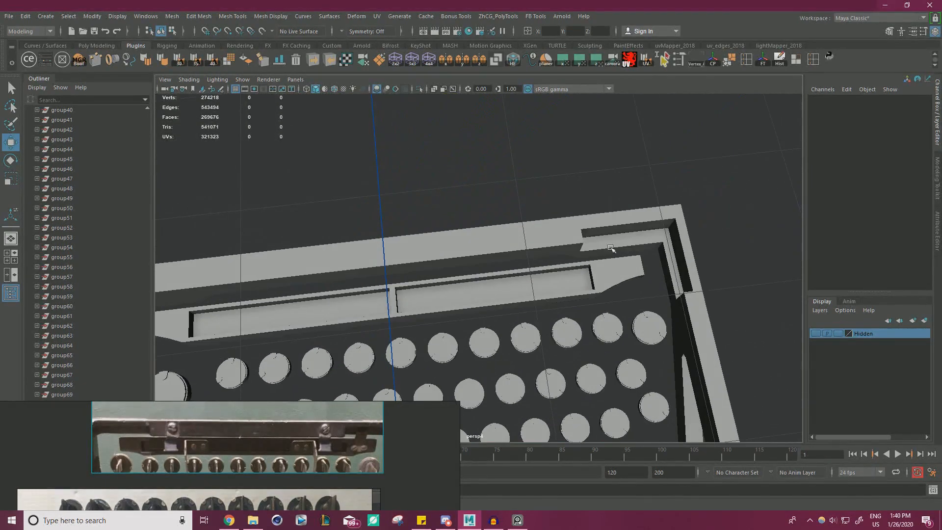
alt+middle_drag(611, 248, 510, 240)
alt+right_drag(510, 240, 635, 252)
Step: Isolate the typewriter frame mesh in the viewport
click(619, 210)
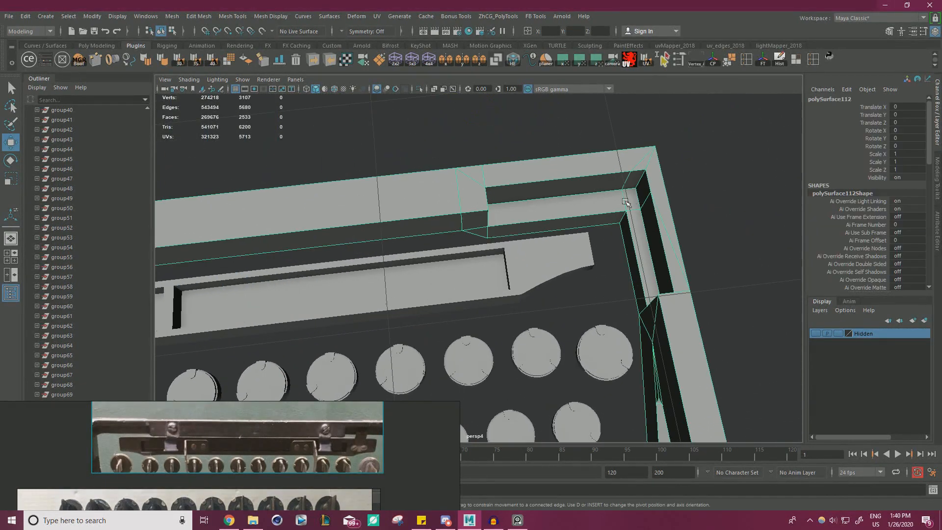
key(f)
alt+drag(471, 163, 406, 123)
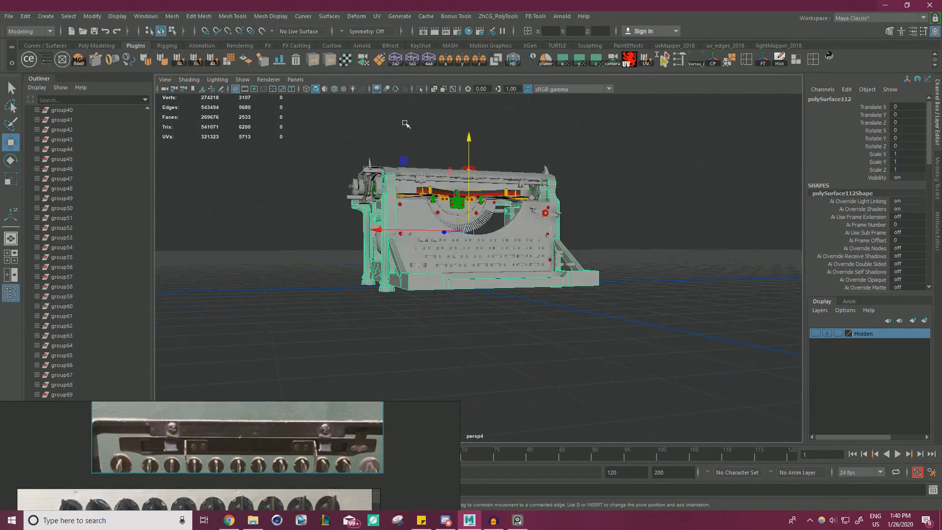
click(419, 88)
Step: Extract the frame's front bar and both front corner faces into a separate object, and return to object mode
alt+drag(431, 162, 511, 266)
alt+middle_drag(511, 267, 505, 242)
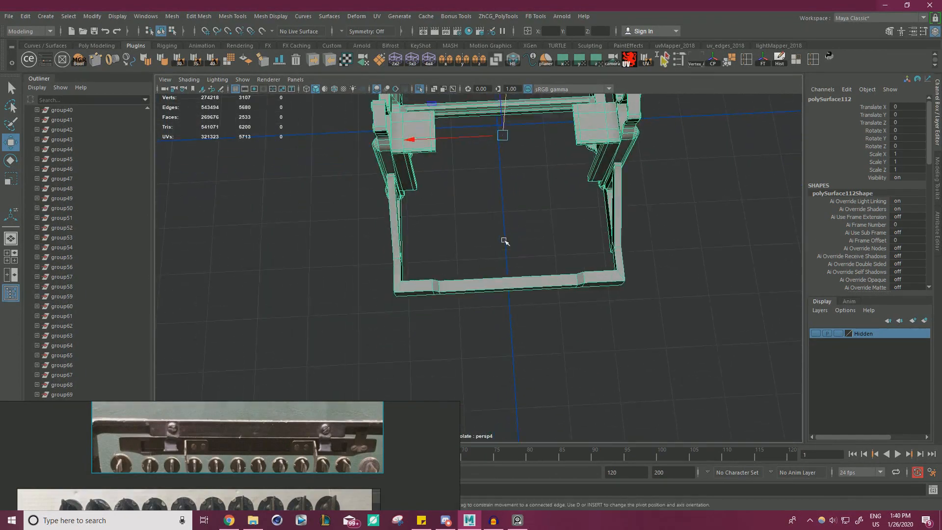
alt+drag(505, 242, 387, 212)
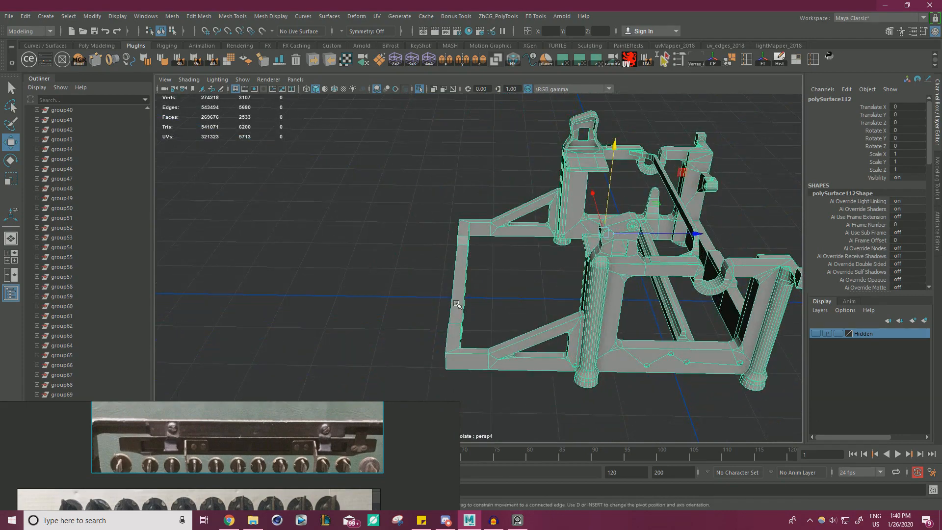
right_drag(456, 237, 456, 265)
alt+drag(423, 359, 420, 345)
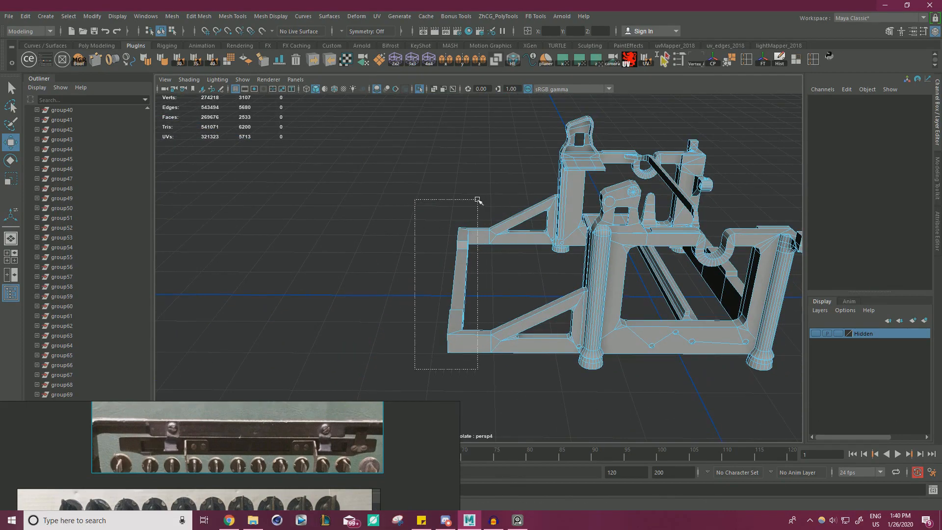
drag(477, 200, 478, 201)
alt+drag(478, 201, 307, 239)
shift+right_drag(307, 239, 319, 396)
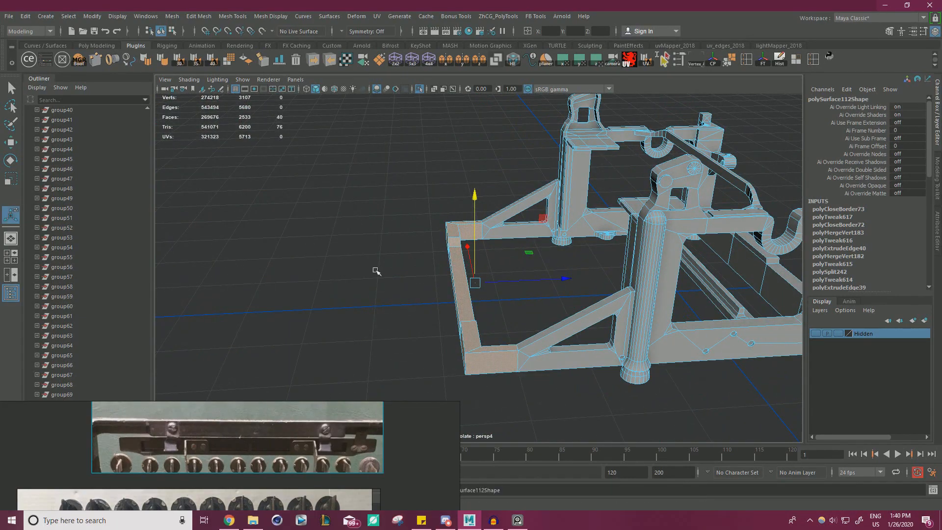
right_drag(346, 195, 360, 178)
key(q)
click(361, 183)
Step: Cut an edge loop through the middle of the separated front bar
click(461, 282)
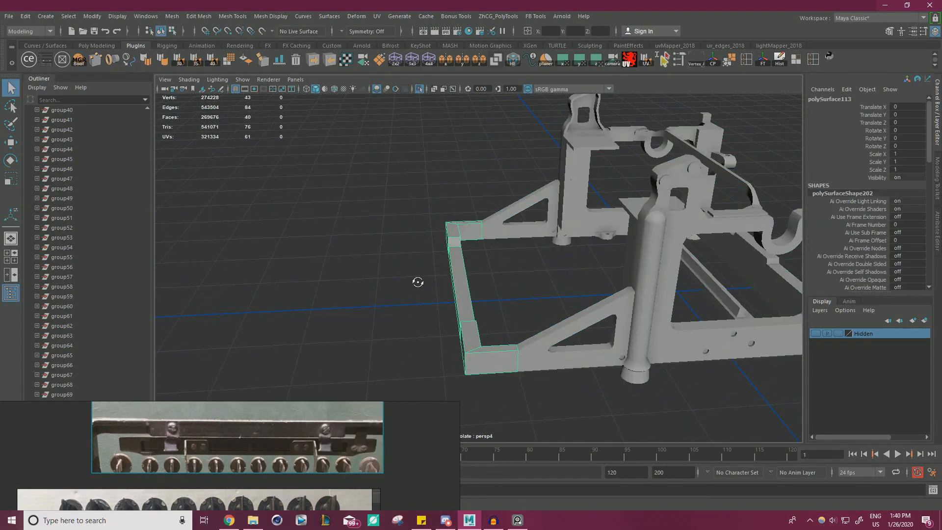
alt+drag(418, 283, 599, 282)
key(ctrl+shift+x)
key(w)
Step: Delete the faces of one half of the separated front bar, up to the centre cut, and return to object mode
alt+drag(525, 278, 498, 232)
right_drag(502, 180, 502, 209)
shift+drag(469, 295, 473, 298)
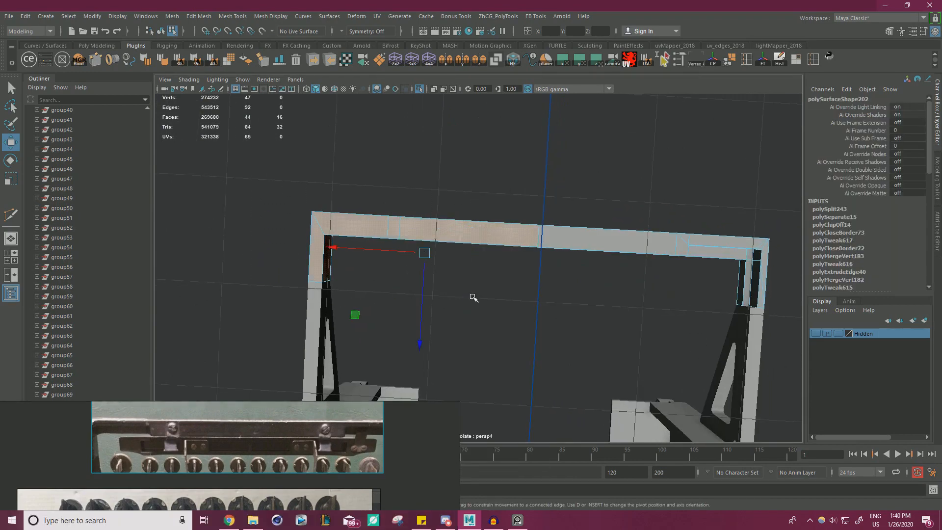
key(Delete)
right_drag(562, 235, 629, 189)
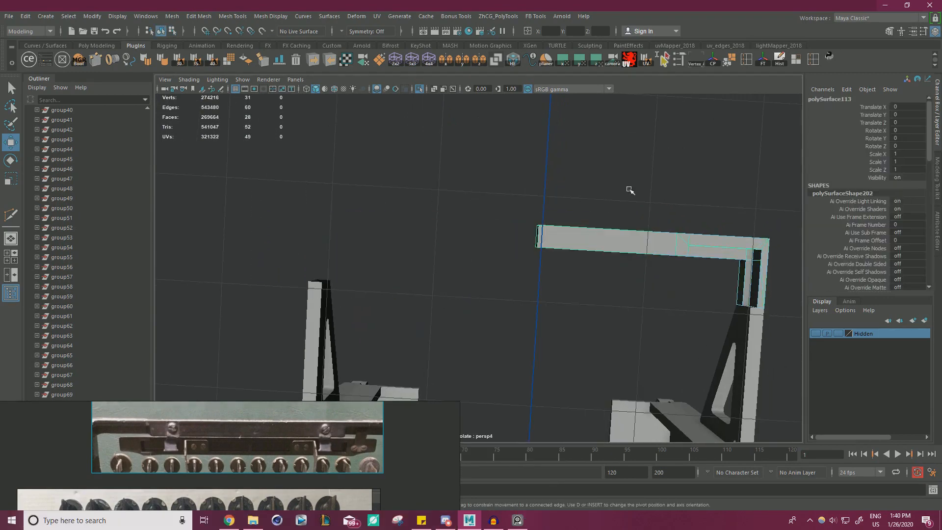
Step: Snap the half bar's pivot to its centre end and mirror the half across X to form a full bar
key(alt+Tab)
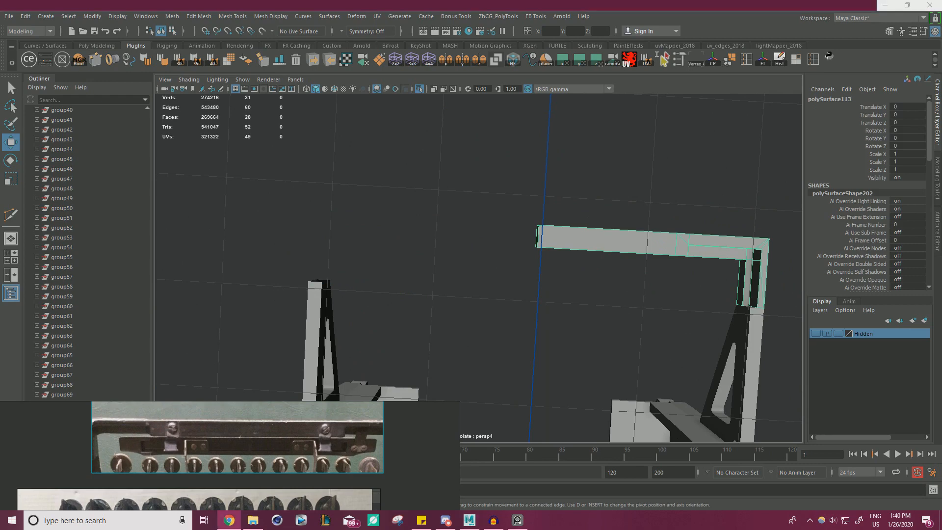
key(alt+Tab)
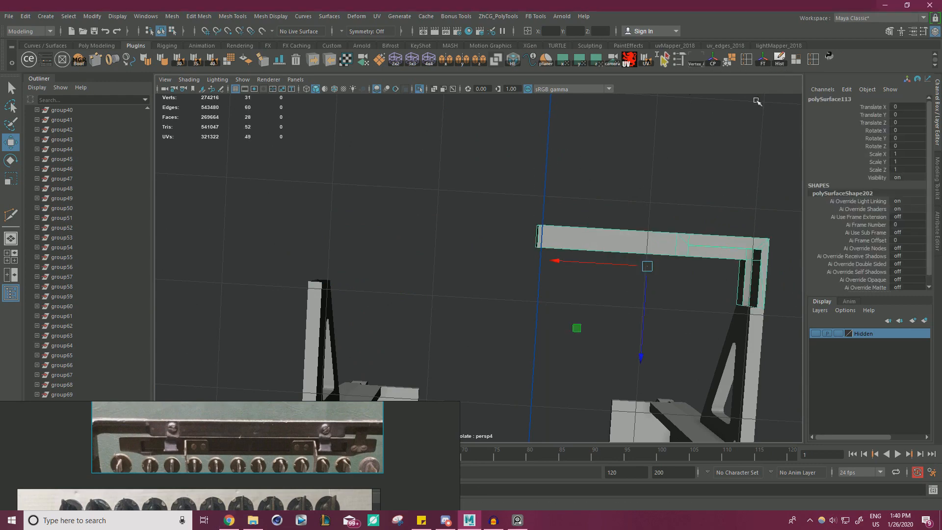
drag(639, 276, 611, 258)
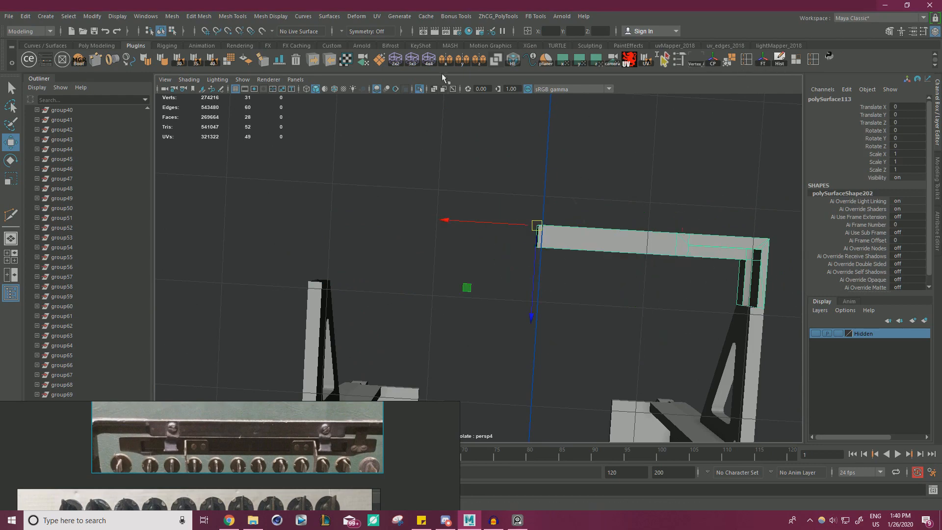
click(452, 60)
Step: Merge the vertices of the mirrored front bar so its two halves join at the centre
click(587, 238)
right_drag(532, 233, 466, 227)
scroll(302, 196, down, 2)
drag(284, 156, 829, 386)
shift+right_drag(597, 175, 643, 130)
Step: Select the vertices of one front corner recess and move them along X, snapping them in line with the frame's side rail
scroll(342, 210, up, 3)
alt+drag(353, 212, 570, 205)
drag(710, 137, 711, 137)
alt+drag(711, 148, 721, 167)
scroll(740, 215, up, 1)
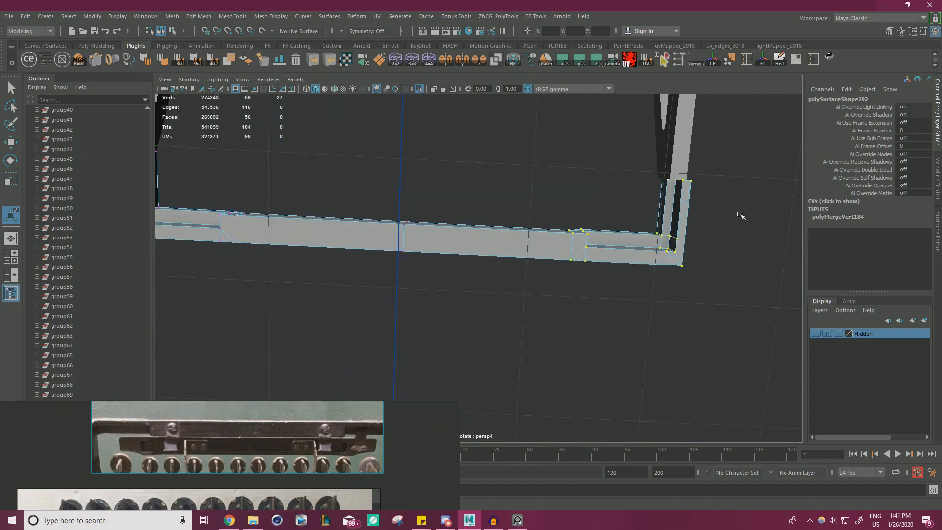
alt+middle_drag(740, 214, 642, 235)
scroll(669, 244, up, 1)
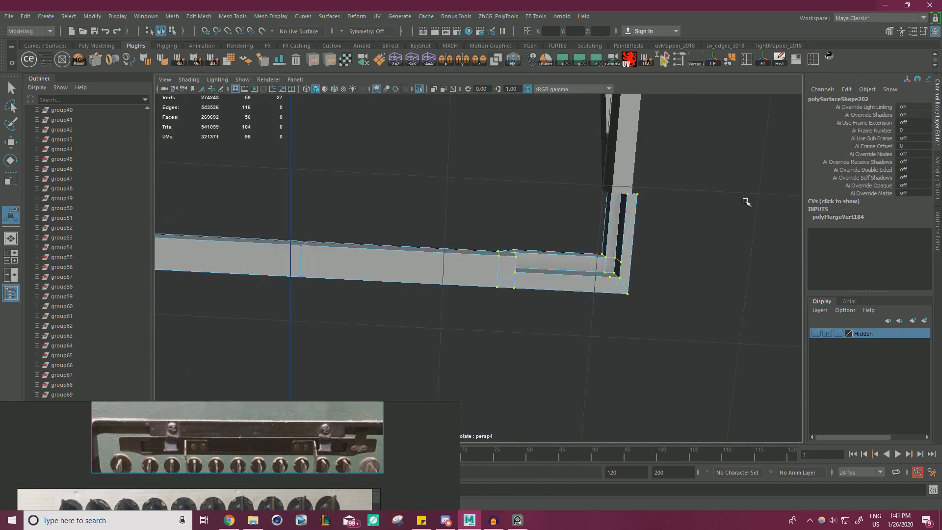
key(w)
click(706, 278)
scroll(697, 284, down, 3)
drag(648, 326, 483, 194)
scroll(700, 229, up, 6)
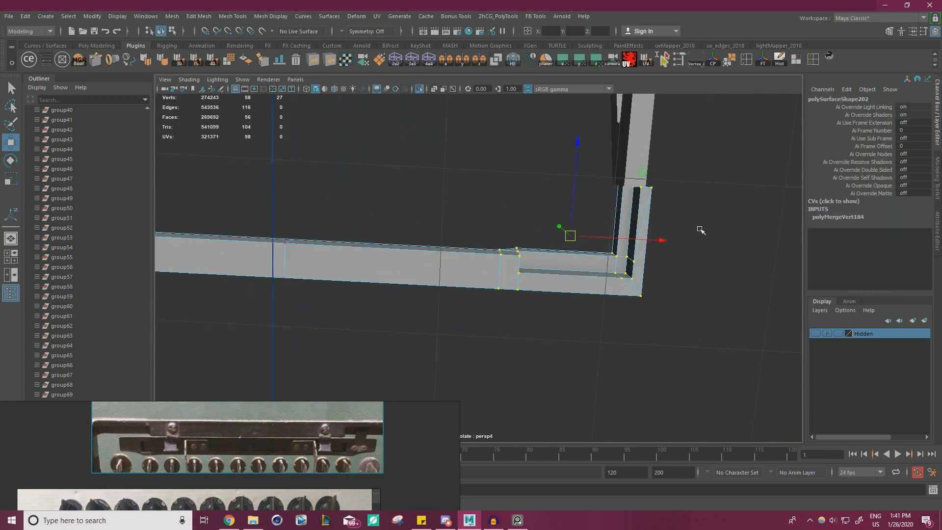
alt+middle_drag(701, 225, 576, 276)
alt+drag(576, 276, 626, 257)
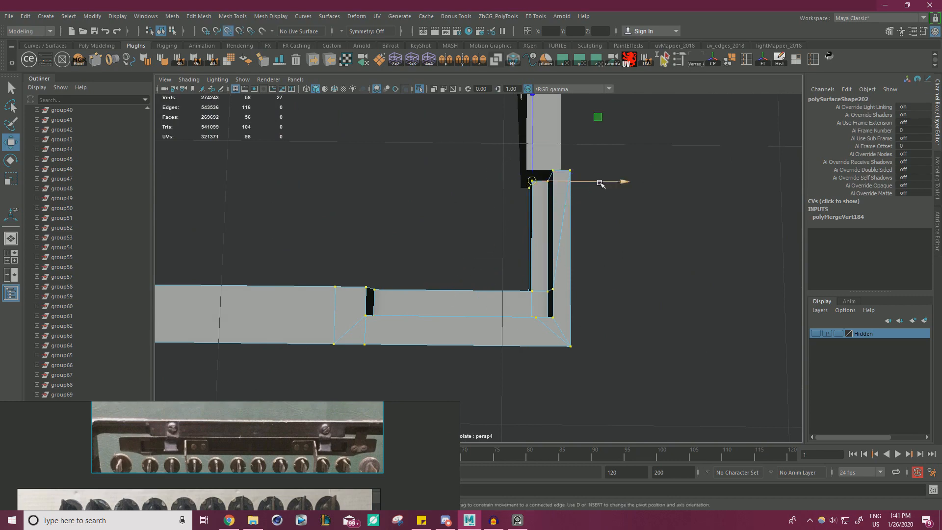
drag(600, 183, 590, 183)
Step: Combine the front bar and the typewriter frame into a single mesh
alt+drag(626, 209, 684, 231)
right_click(648, 152)
click(692, 138)
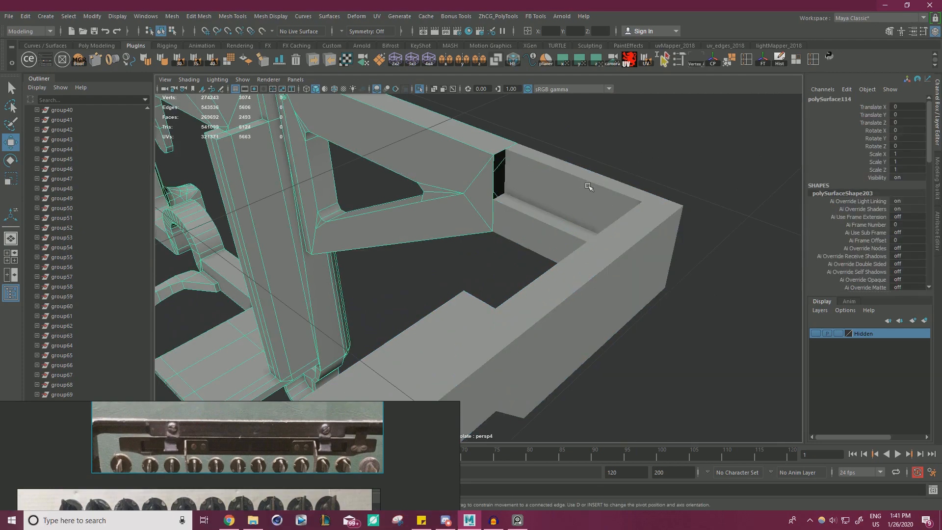
click(584, 193)
click(167, 19)
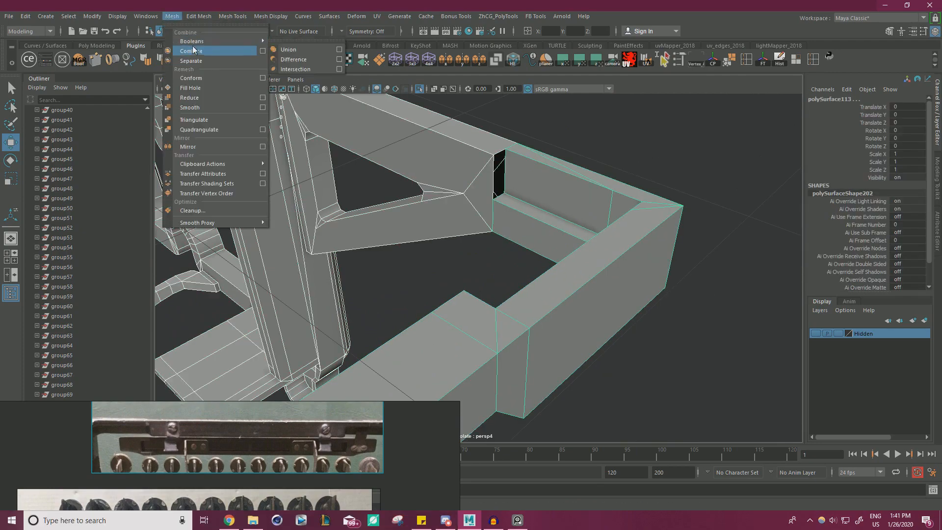
click(193, 51)
Step: Merge the overlapping vertices where the front bar meets the frame's side rails
alt+right_drag(582, 178, 444, 223)
alt+drag(444, 224, 517, 236)
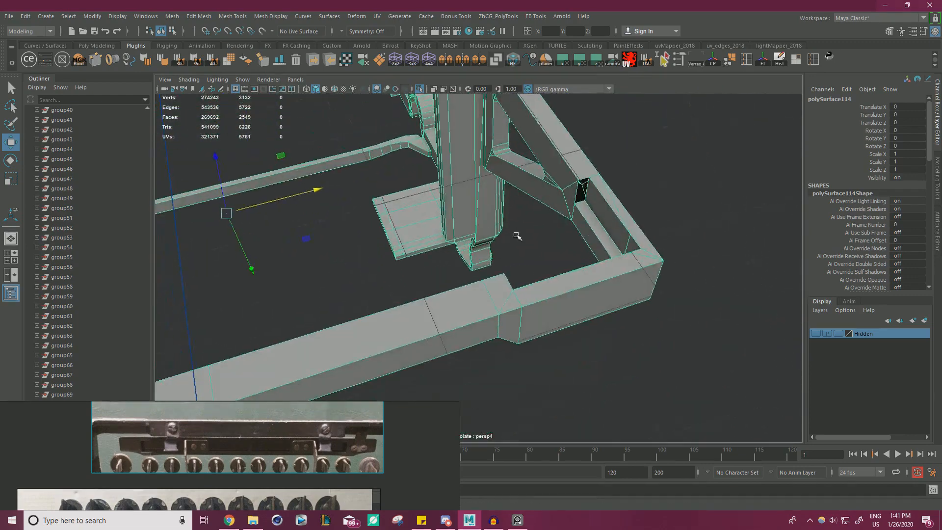
alt+right_drag(516, 236, 589, 263)
alt+middle_drag(589, 263, 559, 282)
alt+drag(531, 205, 547, 210)
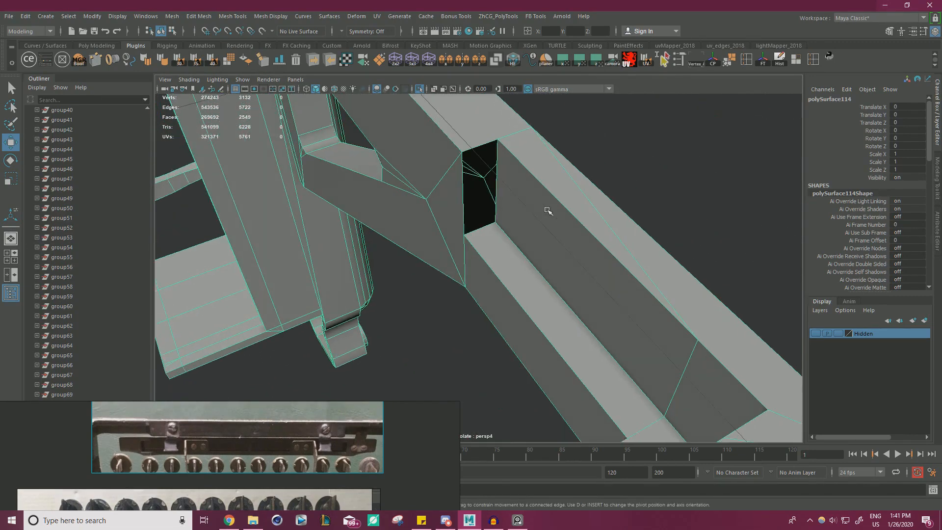
right_drag(550, 178, 504, 177)
alt+drag(602, 175, 579, 206)
drag(677, 172, 655, 198)
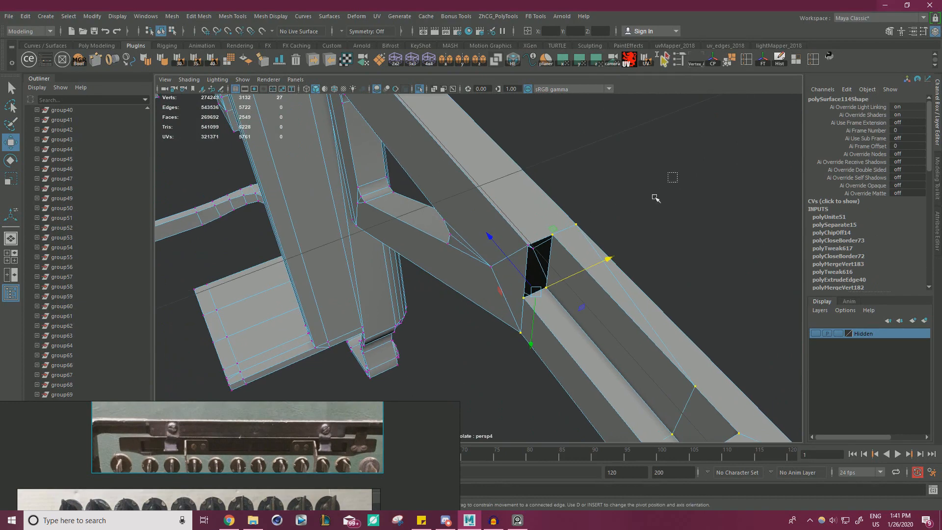
shift+right_drag(681, 180, 732, 132)
Step: Cut an edge along the top of the side rail from the recess gap's upper corner back to the rear post
right_drag(524, 196, 565, 180)
key(q)
click(574, 184)
click(556, 206)
alt+drag(555, 206, 541, 185)
right_drag(533, 162, 535, 137)
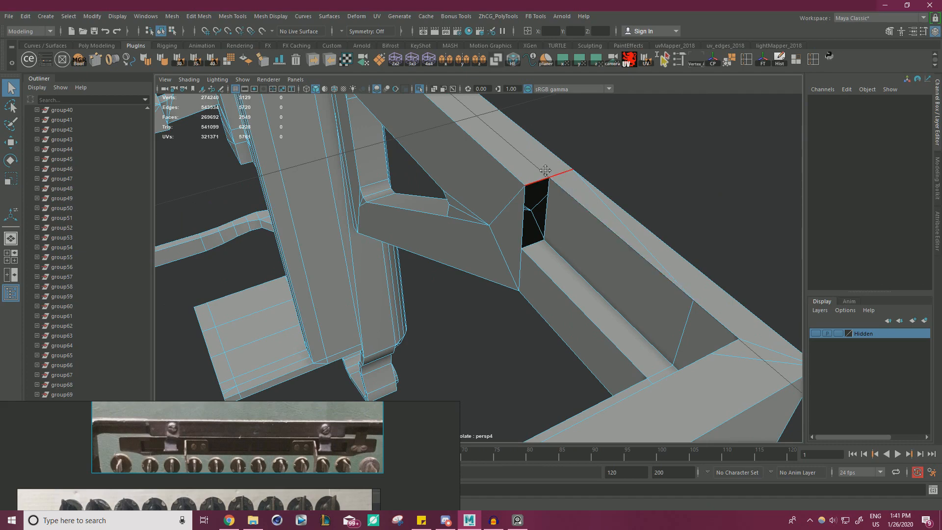
alt+middle_drag(546, 170, 569, 219)
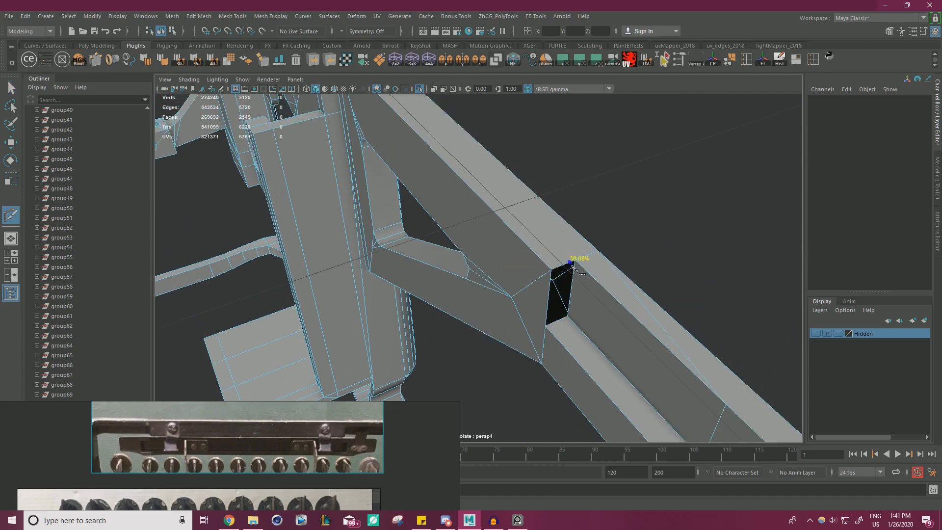
alt+right_drag(571, 266, 382, 191)
alt+middle_drag(383, 191, 400, 253)
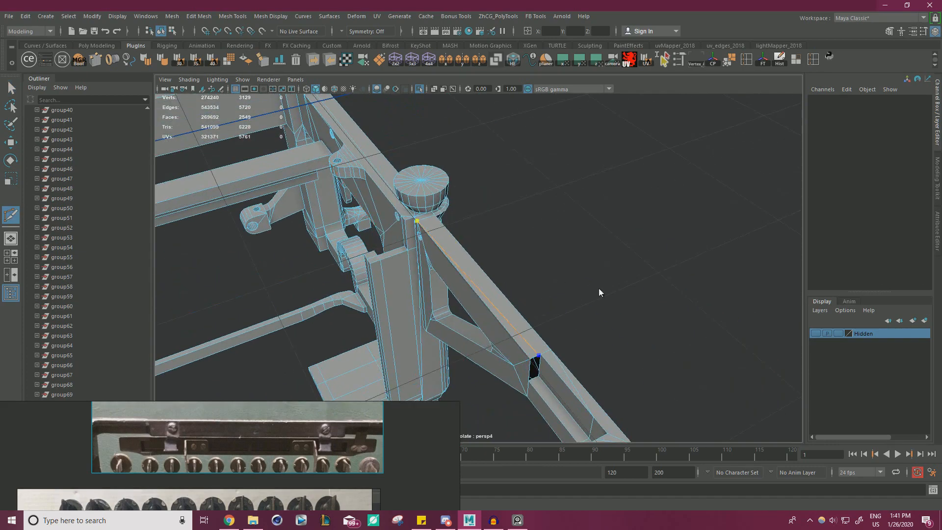
alt+middle_drag(598, 292, 595, 234)
scroll(595, 246, up, 5)
key(w)
Step: Merge the new cut's end vertex with the recess vertex at the gap's upper corner
right_drag(458, 196, 412, 196)
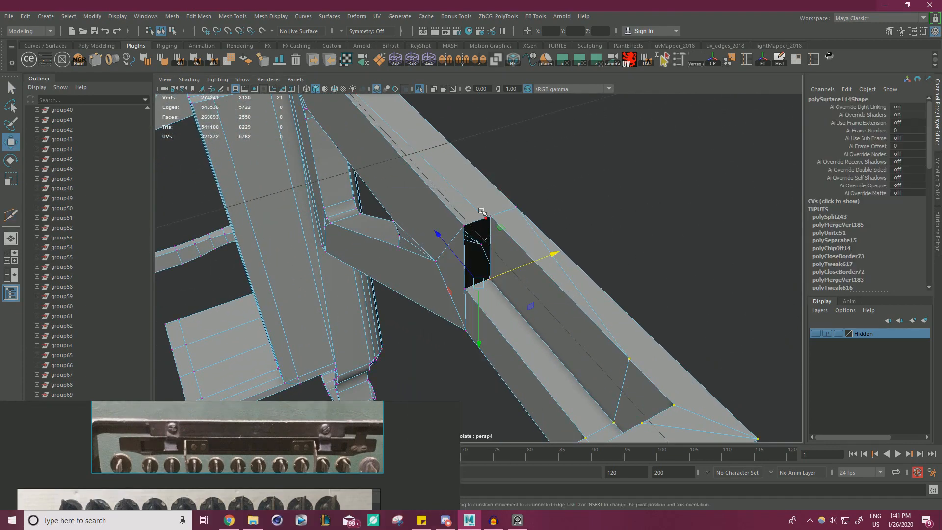
click(528, 227)
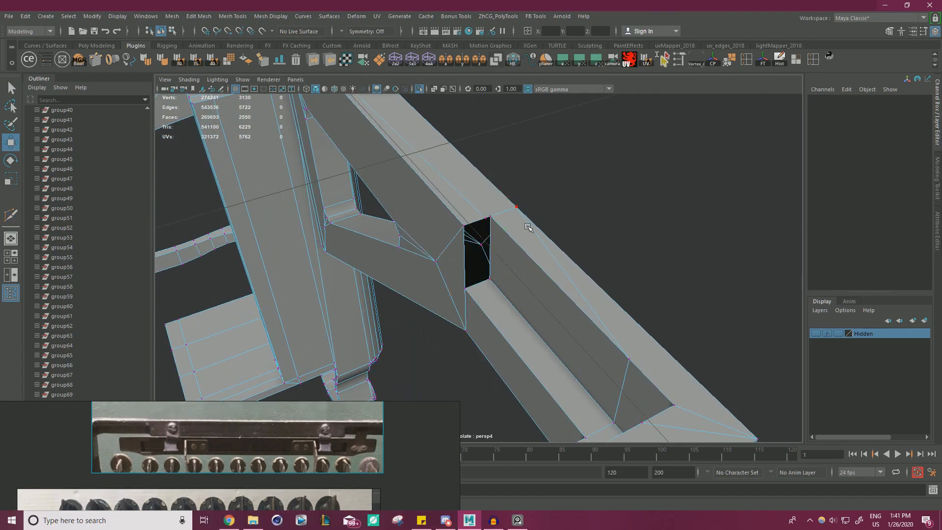
click(491, 218)
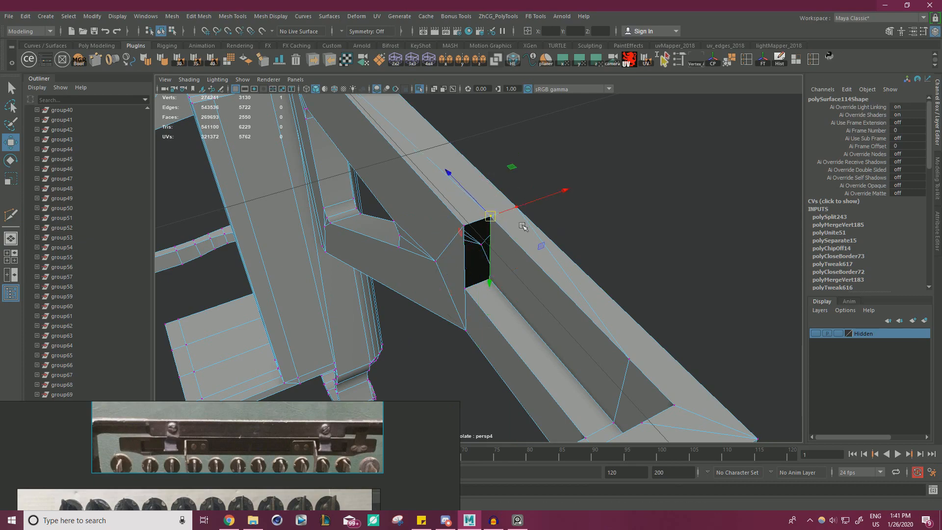
alt+drag(522, 226, 516, 263)
shift+right_drag(614, 226, 648, 198)
Step: Cut a new point into the side rail's end edge at the lower corner of the recess gap
alt+drag(567, 154, 482, 237)
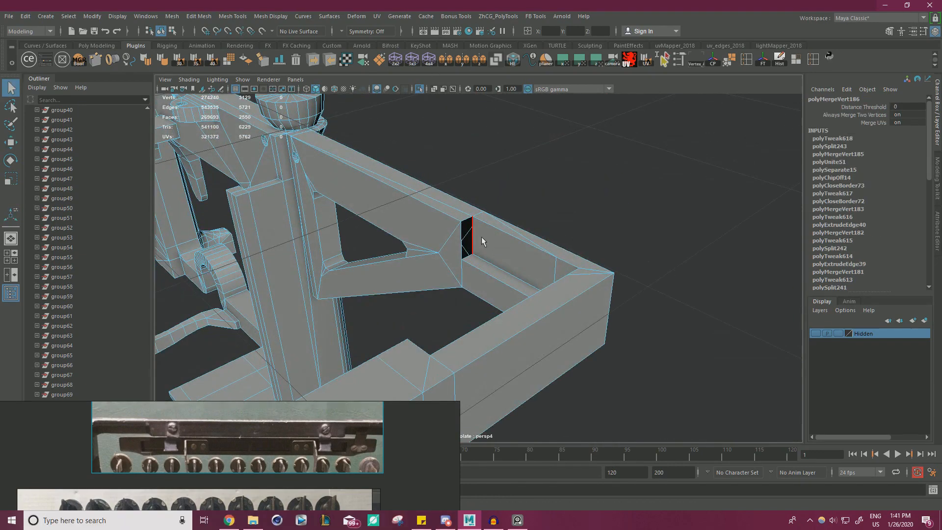
double_click(481, 237)
key(w)
alt+drag(555, 233, 508, 250)
alt+right_drag(508, 250, 444, 257)
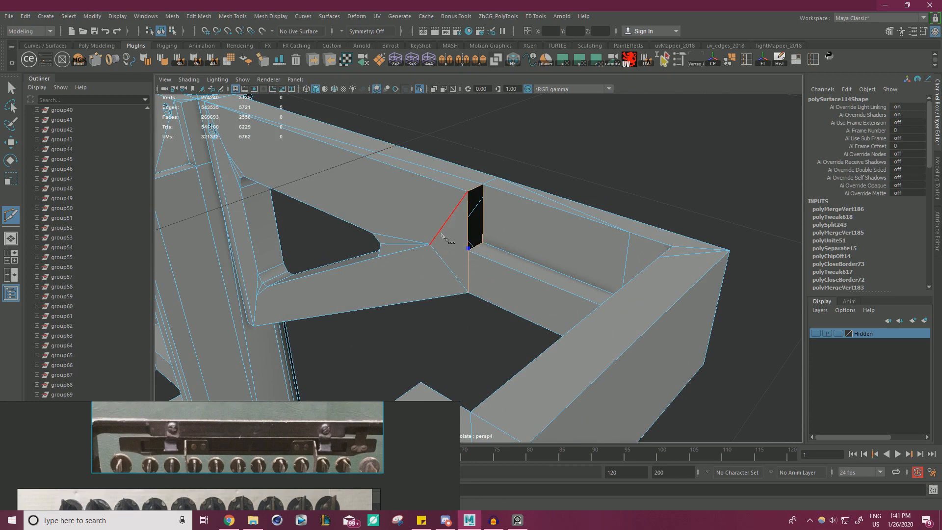
right_click(662, 165)
key(w)
Step: Merge the vertices at the gap's lower corner and fill the remaining hole at the end of the recess
right_drag(423, 217, 378, 217)
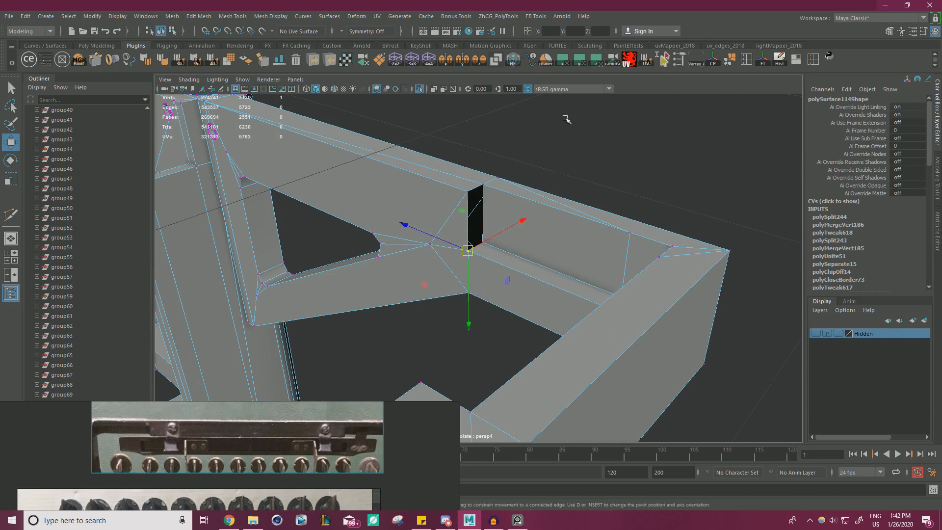
shift+right_drag(619, 152, 661, 108)
right_drag(441, 205, 440, 178)
click(468, 218)
shift+right_drag(646, 157, 641, 289)
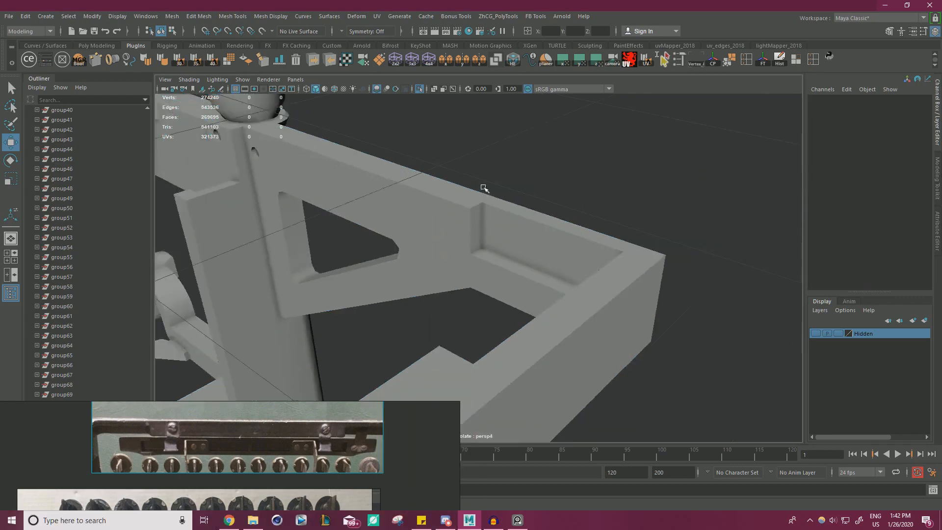
Step: Show the whole typewriter again with wireframe over shading, and enlarge the screwed bracket above the keys in the reference photo
alt+drag(387, 255, 394, 165)
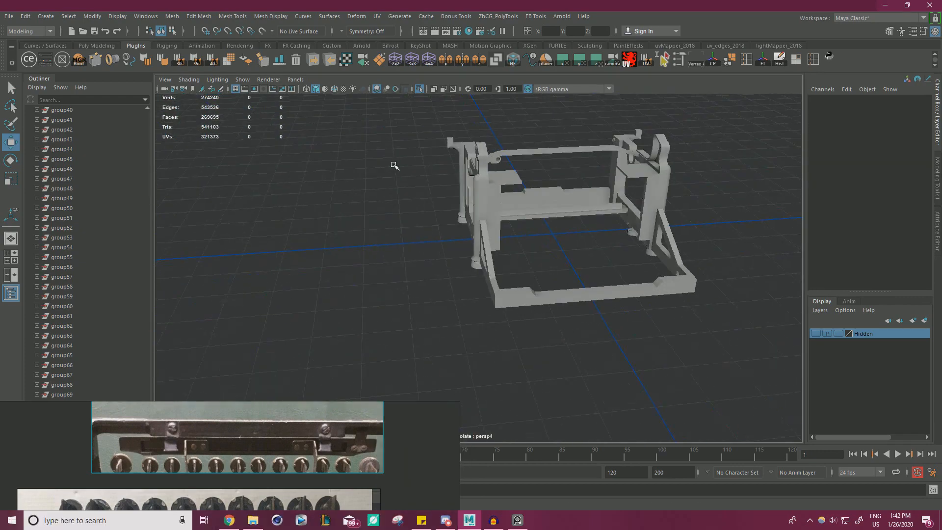
click(419, 90)
alt+drag(426, 216, 404, 236)
alt+drag(528, 189, 486, 263)
mouse_move(443, 297)
alt+mouse_down()
mouse_move(428, 233)
mouse_move(534, 211)
mouse_move(546, 99)
mouse_move(542, 118)
alt+mouse_up()
click(334, 89)
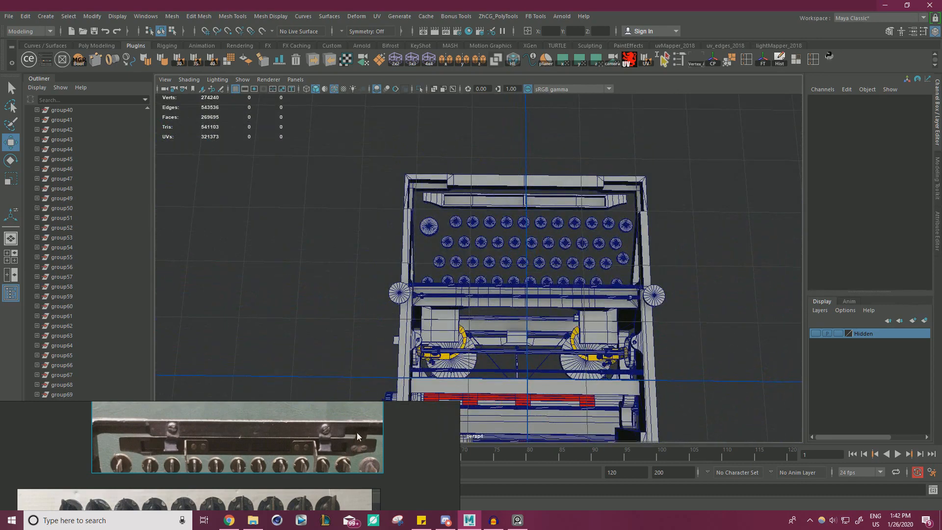
scroll(342, 443, up, 4)
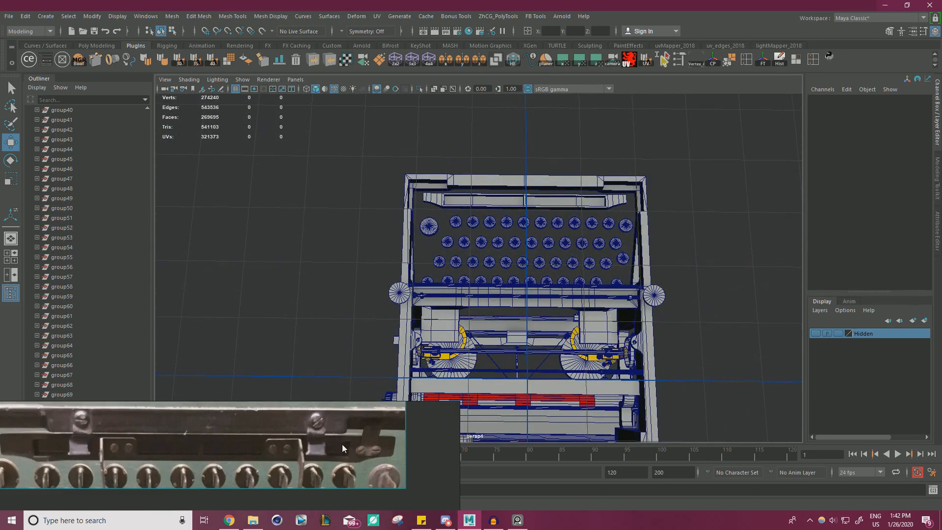
middle_drag(382, 445, 277, 477)
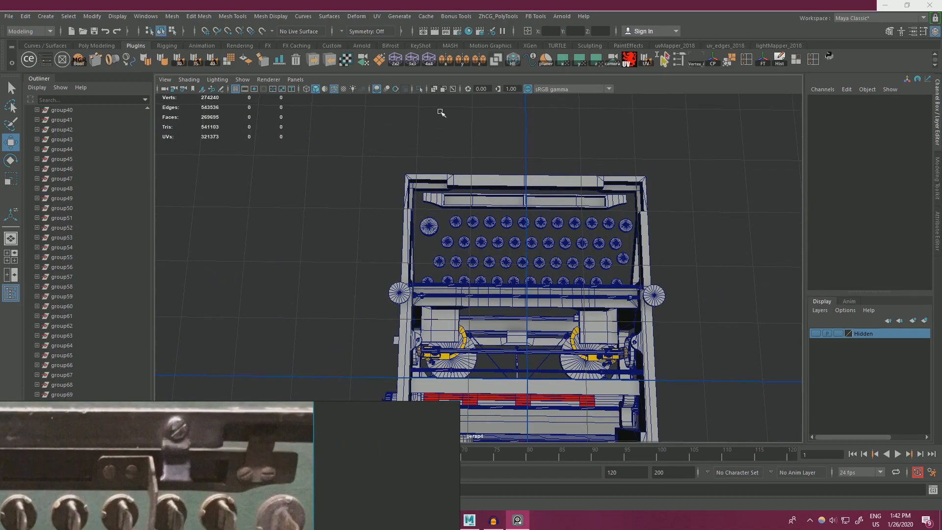
Step: Duplicate the green bracket beside the type segment with its two screws, and move the copy about 52.5 units forward along Z
alt+right_drag(528, 208, 405, 224)
alt+drag(406, 225, 505, 333)
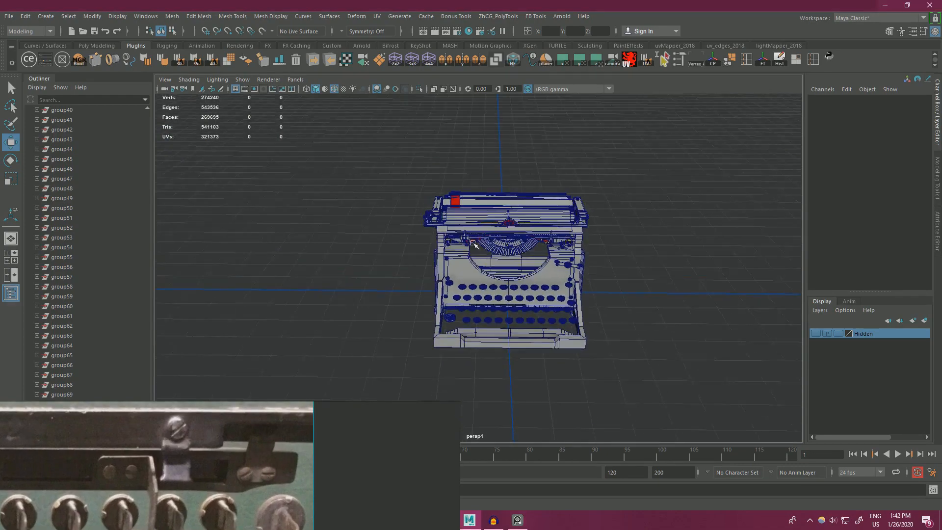
alt+right_drag(473, 243, 522, 267)
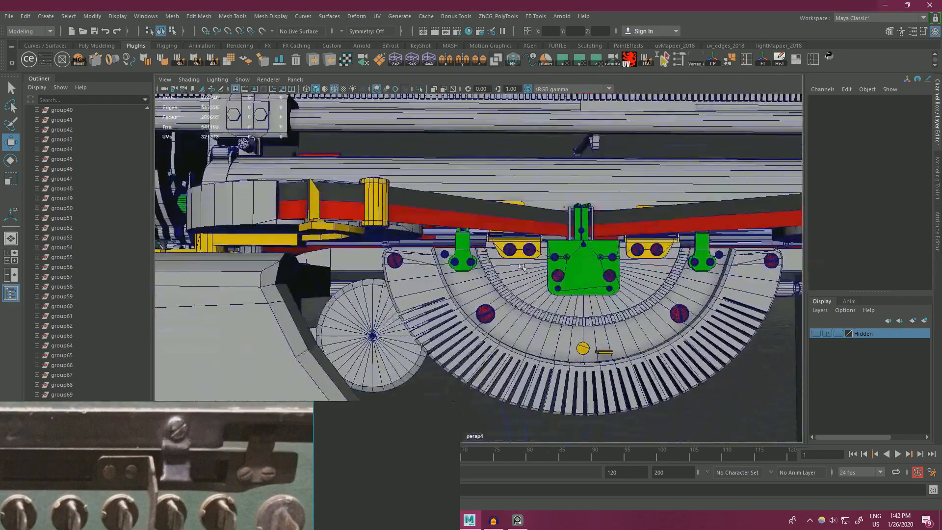
click(461, 247)
key(f)
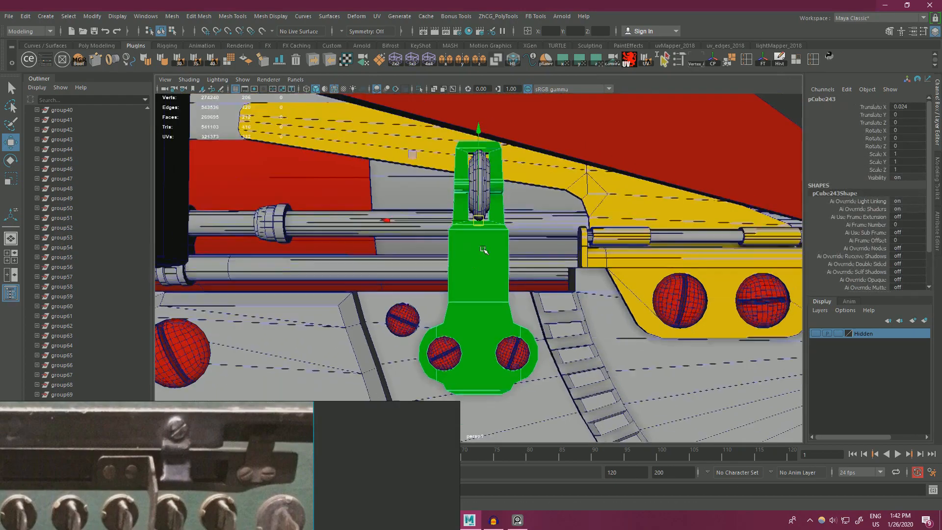
alt+middle_drag(483, 249, 498, 204)
shift+click(462, 308)
shift+click(526, 308)
alt+right_drag(527, 308, 344, 289)
alt+drag(343, 290, 413, 329)
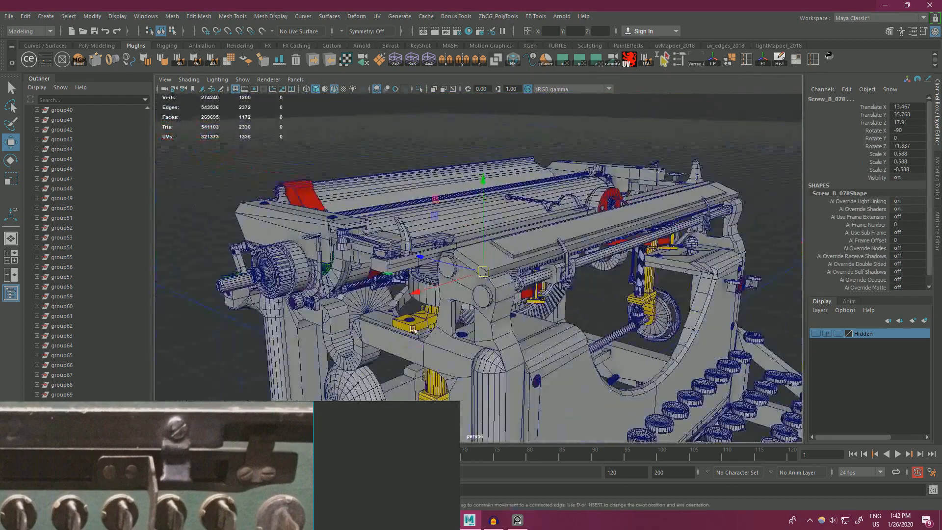
alt+right_drag(413, 328, 343, 275)
alt+drag(510, 260, 545, 287)
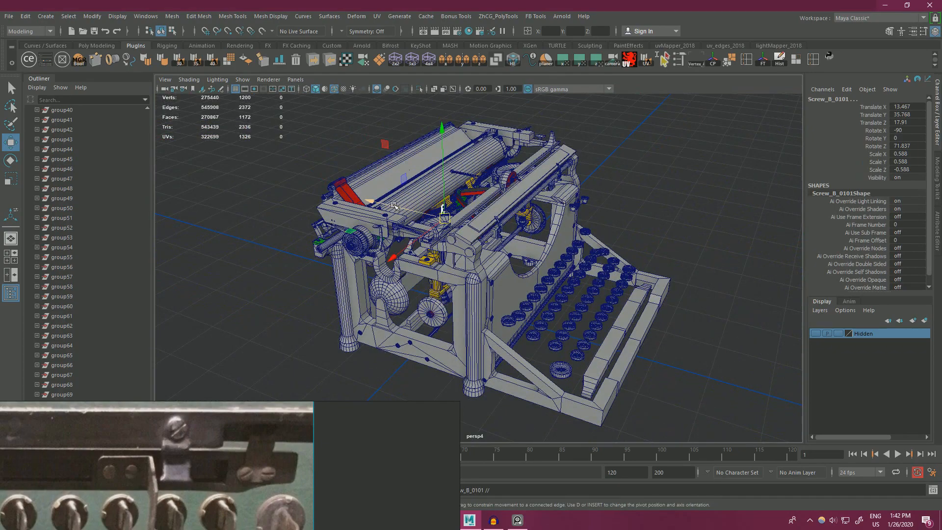
alt+drag(677, 278, 510, 262)
key(f)
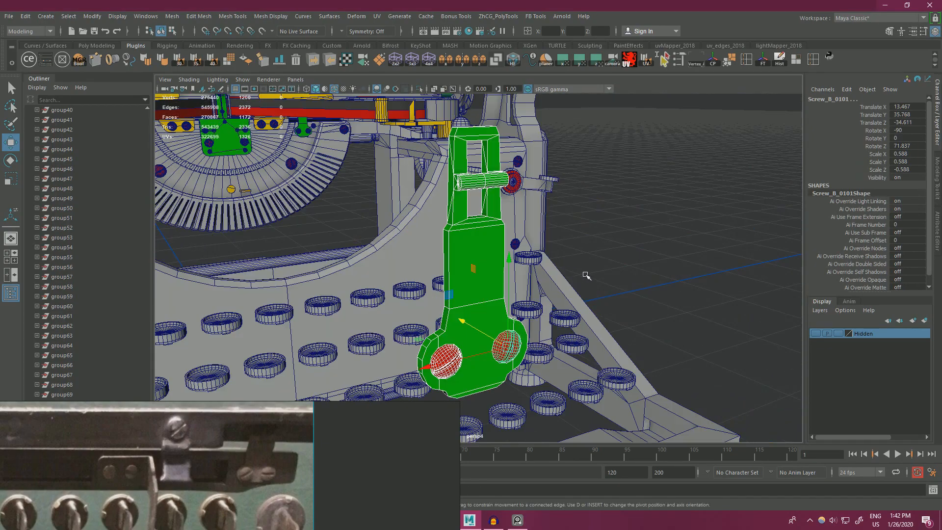
Step: Delete the slotted upper part of the duplicated green bracket, keeping the lower stem with the two screws
alt+right_drag(442, 314, 422, 299)
alt+drag(554, 290, 478, 237)
right_drag(479, 237, 484, 265)
right_drag(613, 122, 612, 149)
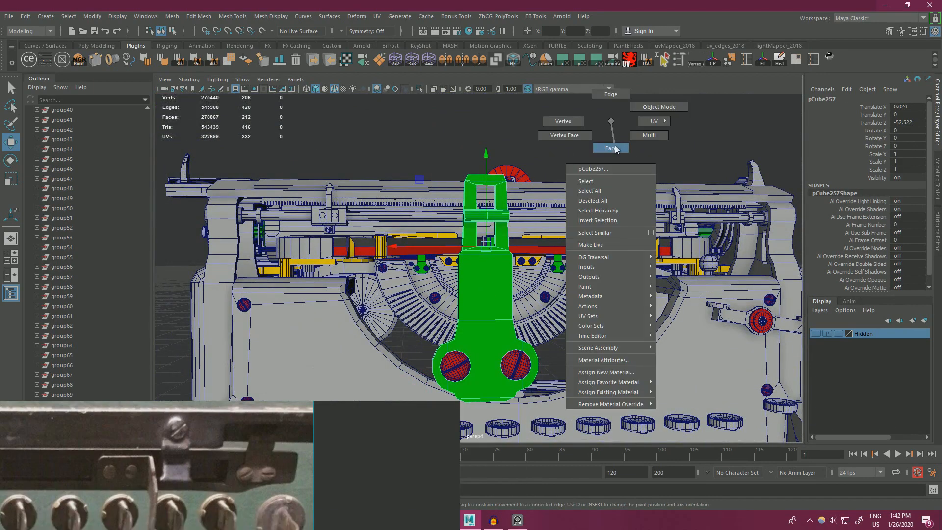
drag(408, 134, 608, 278)
alt+drag(542, 243, 536, 242)
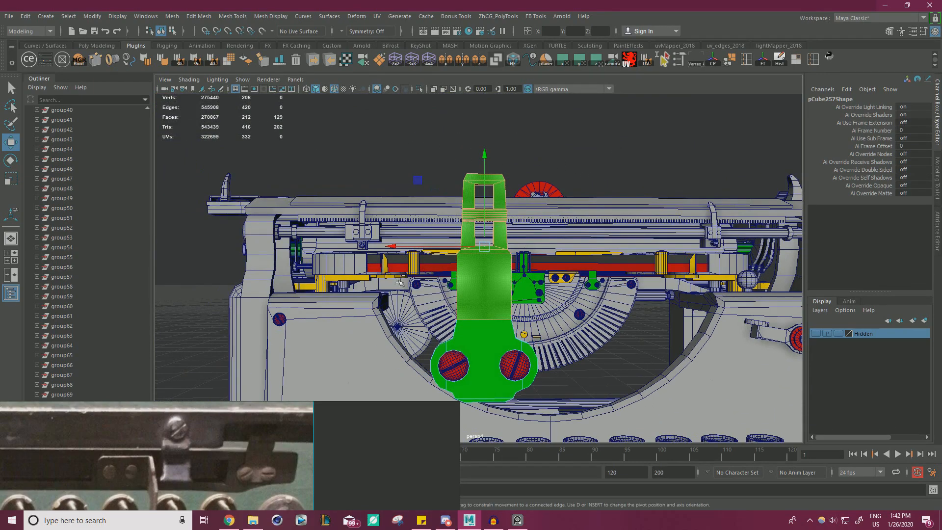
ctrl+drag(399, 281, 563, 337)
key(Delete)
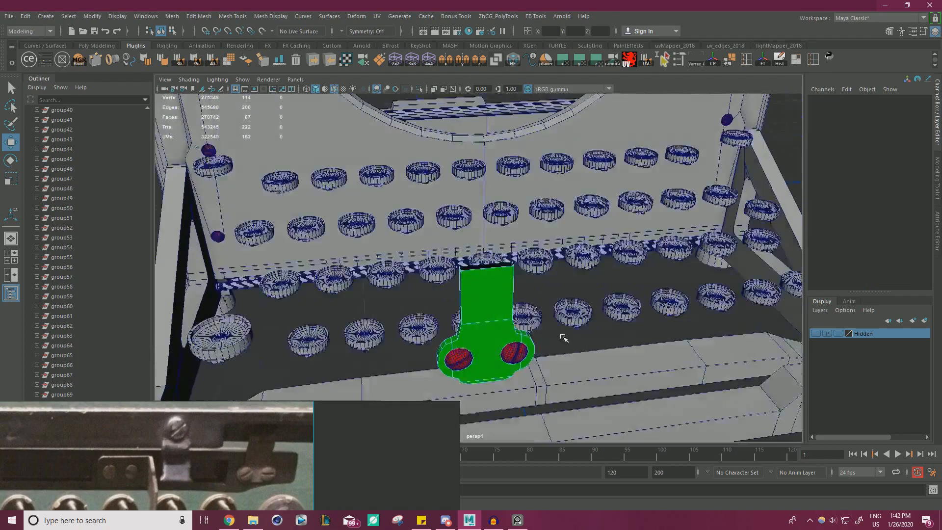
Step: Fill the open hole at the cut end of the shortened bracket's stem
scroll(564, 337, up, 3)
right_drag(500, 237, 501, 210)
double_click(501, 273)
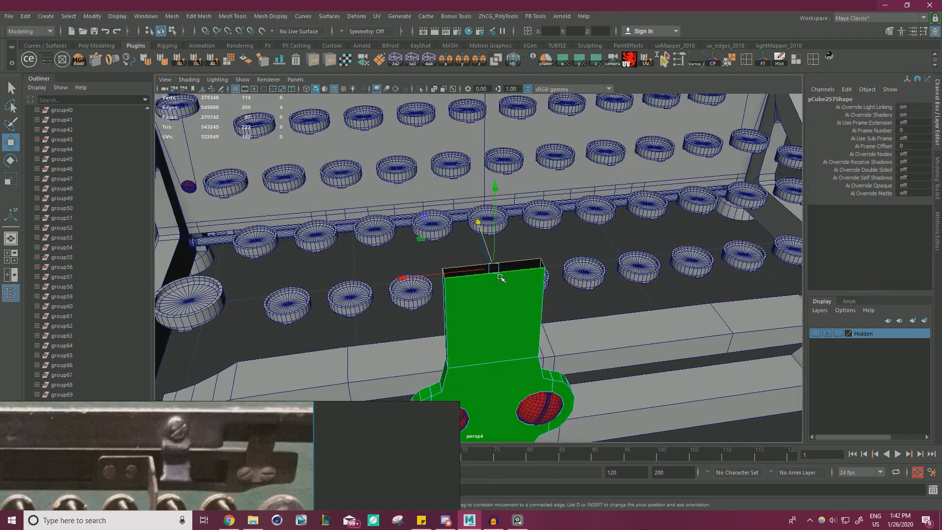
shift+right_drag(506, 281, 506, 283)
shift+right_drag(507, 407, 507, 407)
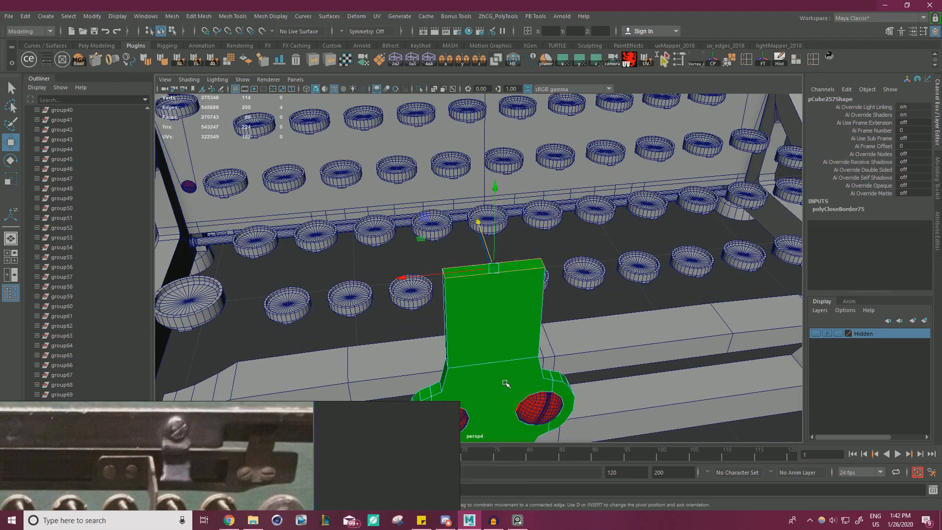
Step: Freeze the transformations of the shortened bracket and its screws, and move them about -22.5 along Y and 18.7 along Z to the front bar
scroll(529, 328, down, 3)
alt+drag(452, 282, 551, 263)
right_drag(564, 237, 594, 223)
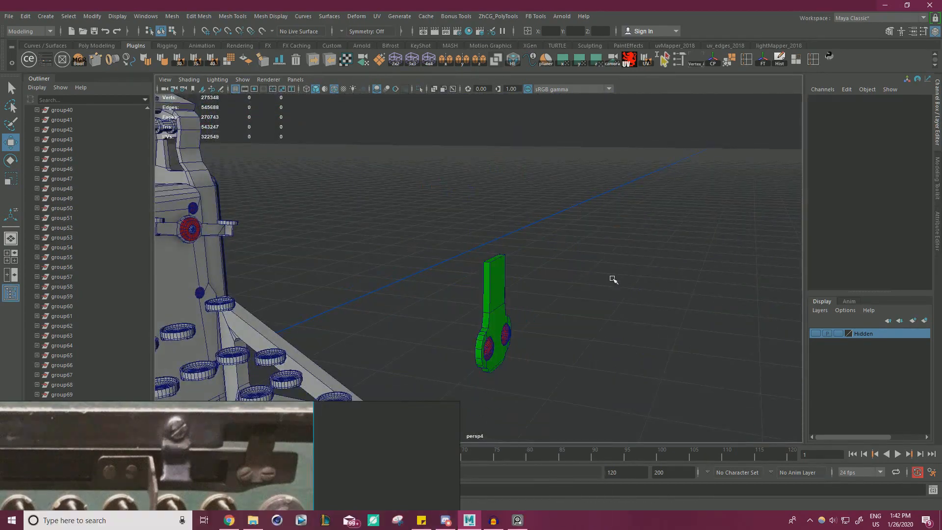
drag(466, 256, 542, 378)
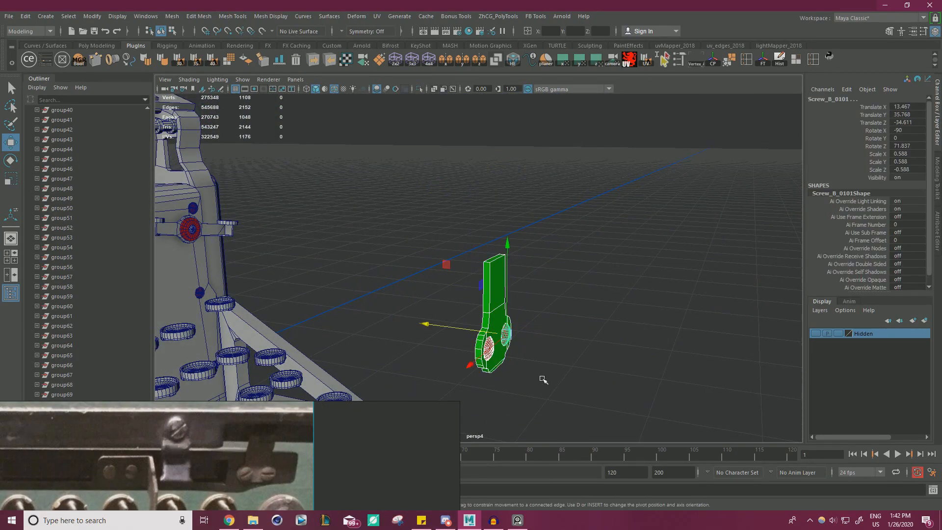
scroll(570, 363, down, 5)
mouse_move(564, 246)
alt+mouse_down()
mouse_move(589, 230)
mouse_move(573, 234)
alt+mouse_up()
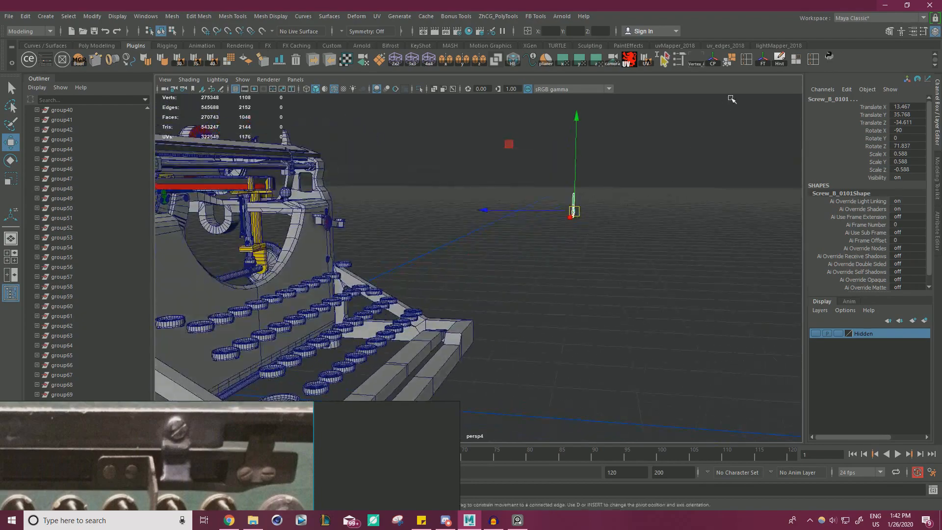
click(767, 62)
scroll(507, 158, down, 1)
alt+middle_drag(508, 158, 541, 109)
drag(540, 102, 439, 237)
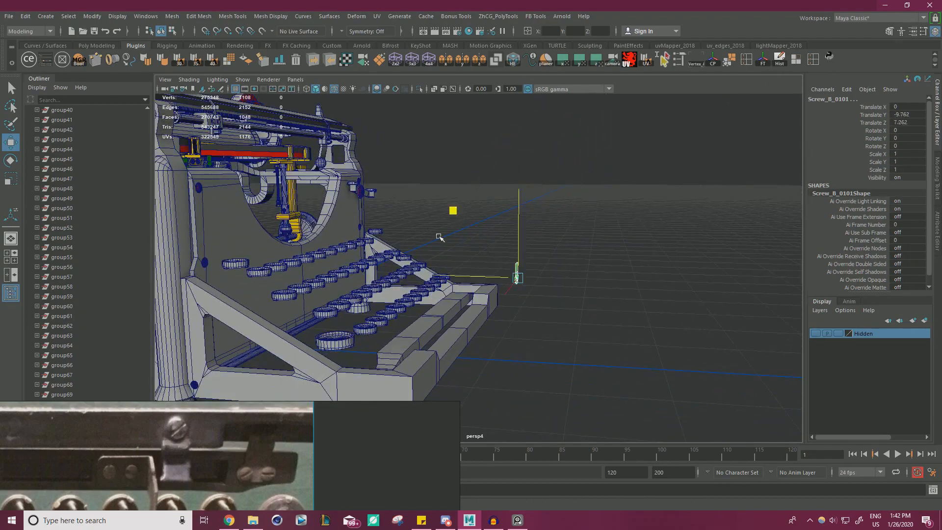
alt+drag(361, 307, 512, 261)
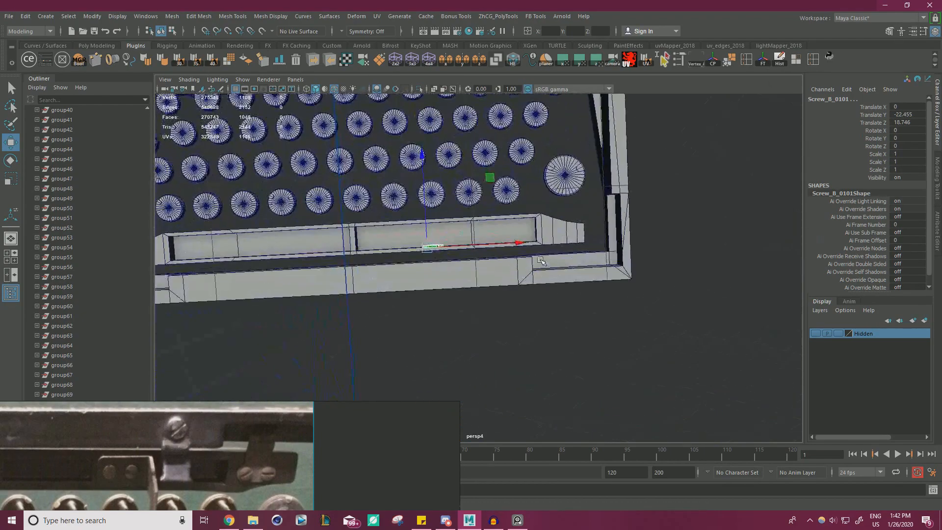
scroll(512, 261, up, 1)
scroll(513, 261, up, 2)
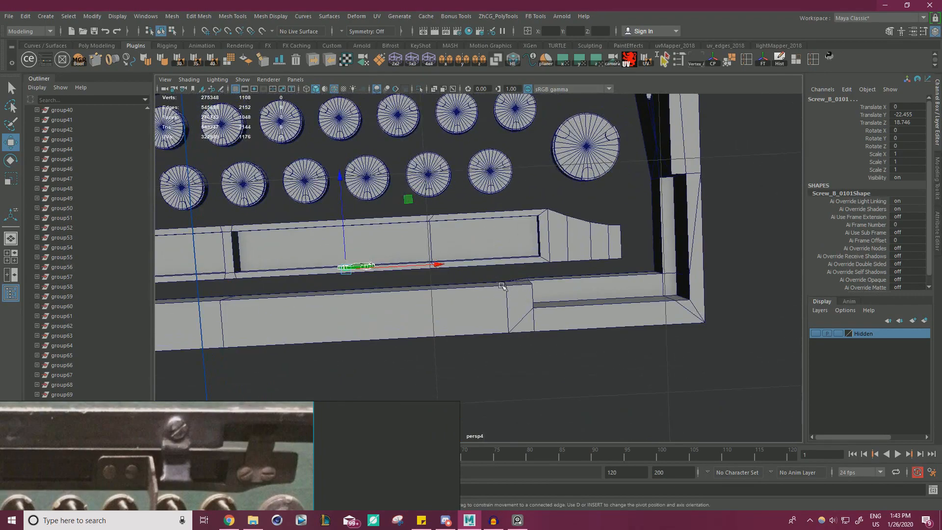
Step: Group the bracket with its two screws, centre the group's pivot and rotate it 90 degrees about X
key(e)
scroll(502, 286, down, 2)
alt+middle_drag(452, 281, 508, 280)
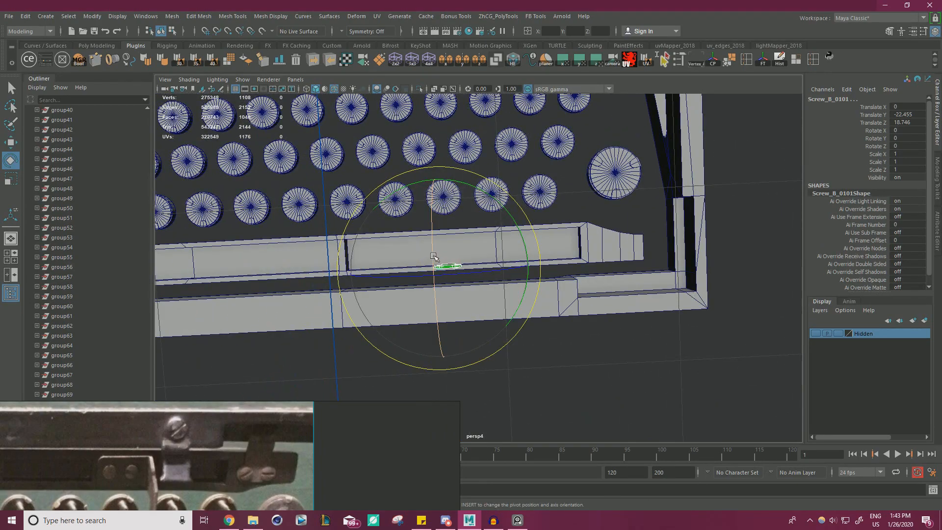
key(ctrl+g)
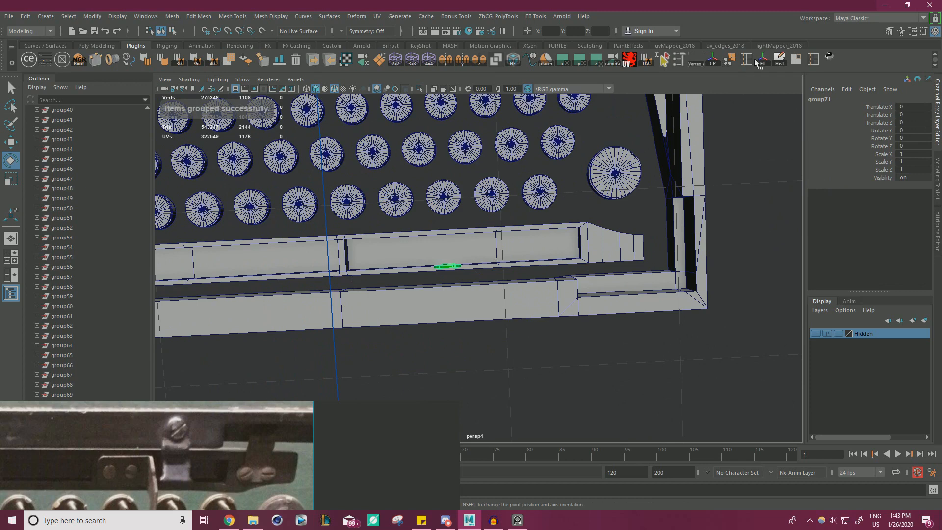
click(714, 61)
click(776, 61)
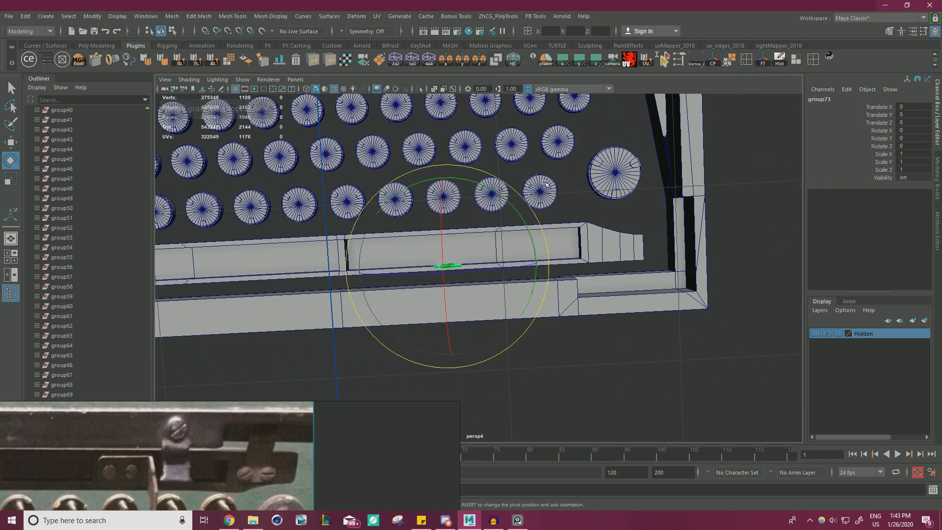
key(h)
drag(441, 220, 438, 248)
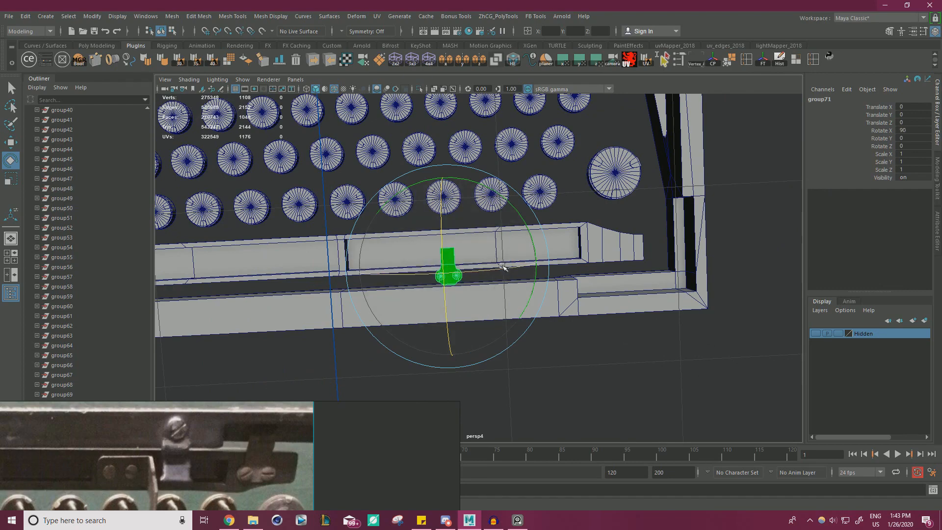
Step: Rotate the bracket group 180 degrees about Z to swap the side its screw heads face
key(w)
alt+right_drag(431, 276, 617, 329)
key(e)
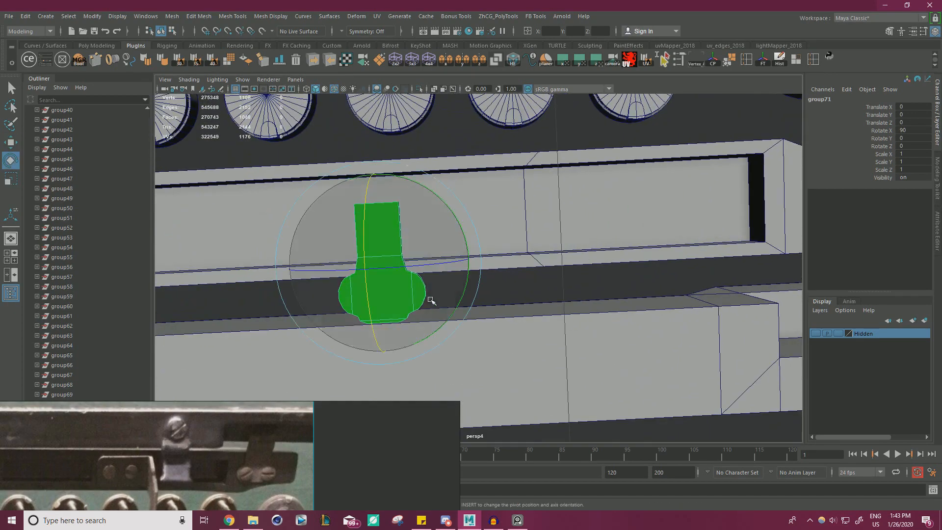
drag(427, 280, 470, 288)
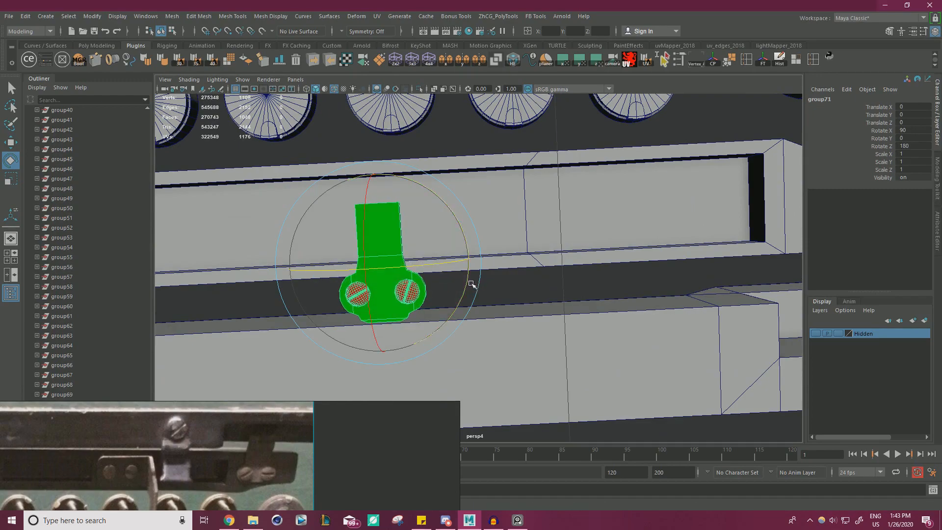
Step: Move the bracket group along X to about -23.7, over the stepped end of the front bar
key(w)
alt+right_drag(501, 277, 420, 273)
alt+drag(420, 273, 410, 277)
alt+right_drag(410, 277, 230, 274)
alt+drag(388, 273, 603, 271)
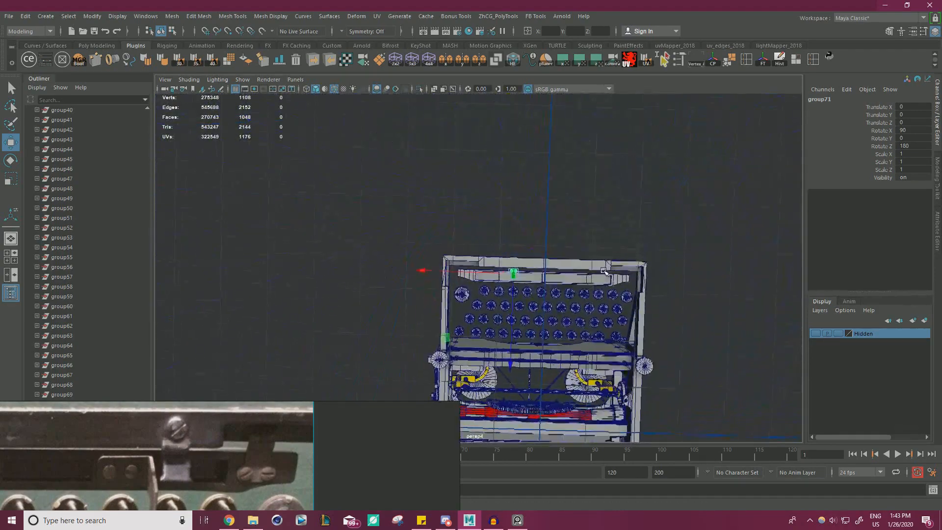
alt+right_drag(604, 271, 657, 283)
alt+middle_drag(657, 283, 521, 286)
alt+right_drag(520, 285, 556, 287)
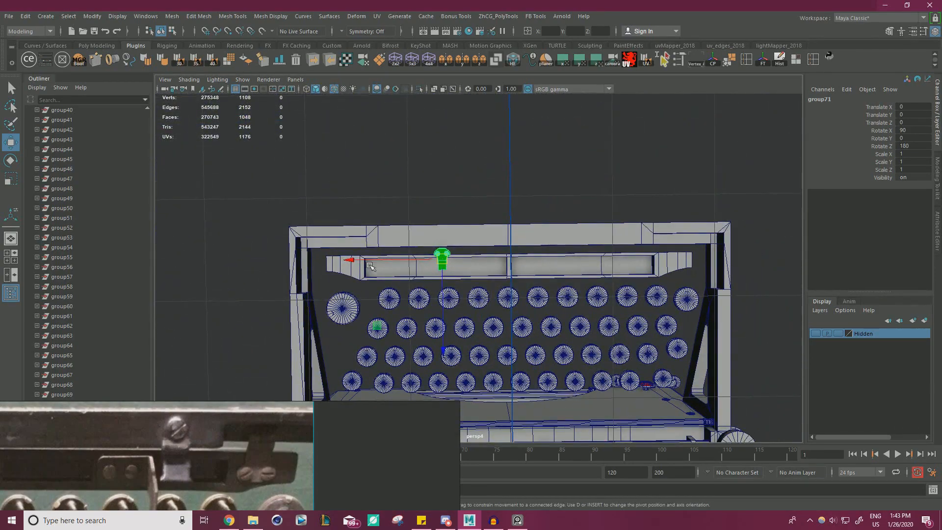
drag(370, 266, 570, 270)
Step: Turn the bracket group to X -90, Y 0 and Z 0 degrees so its stem points at the frame recess
key(e)
alt+middle_drag(619, 274, 523, 273)
alt+right_drag(523, 273, 640, 284)
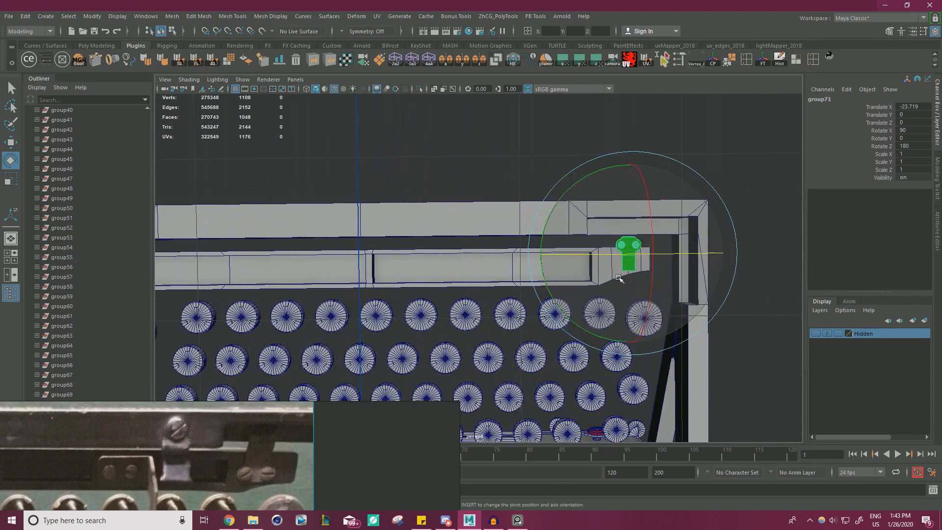
drag(542, 240, 641, 342)
Step: Scale the bracket group to about 1.231 in X and Y and 1.189 in Z, and shift it to about -0.268 along Z
key(w)
alt+right_drag(593, 300, 717, 290)
alt+middle_drag(716, 289, 549, 276)
key(r)
drag(535, 266, 529, 233)
key(w)
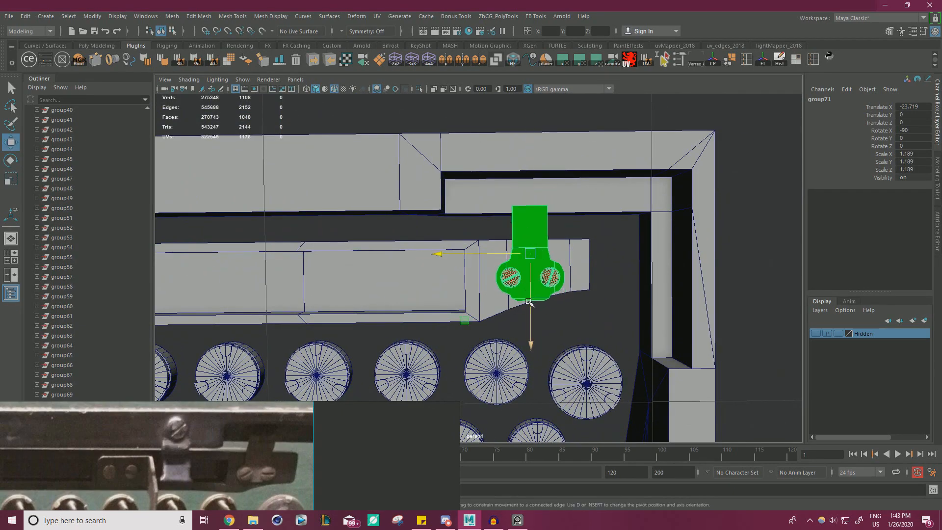
drag(529, 302, 530, 292)
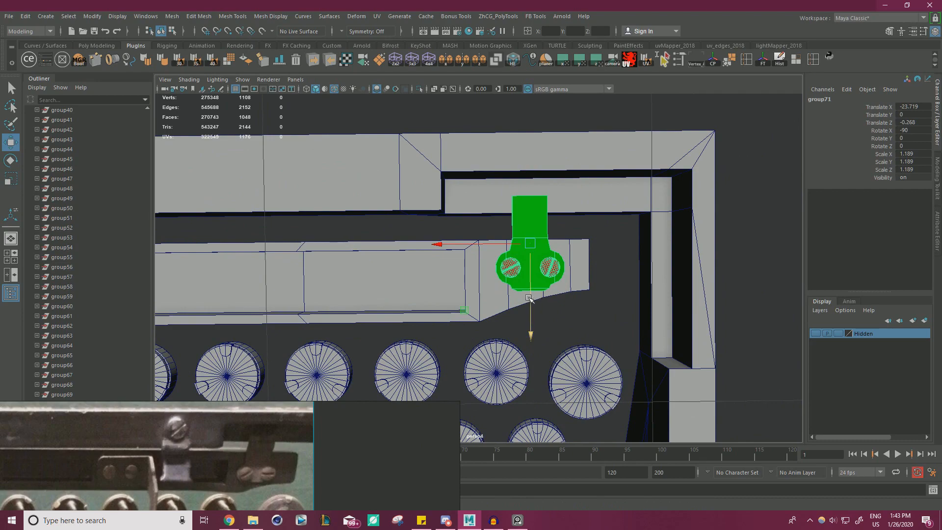
key(r)
drag(474, 189, 477, 200)
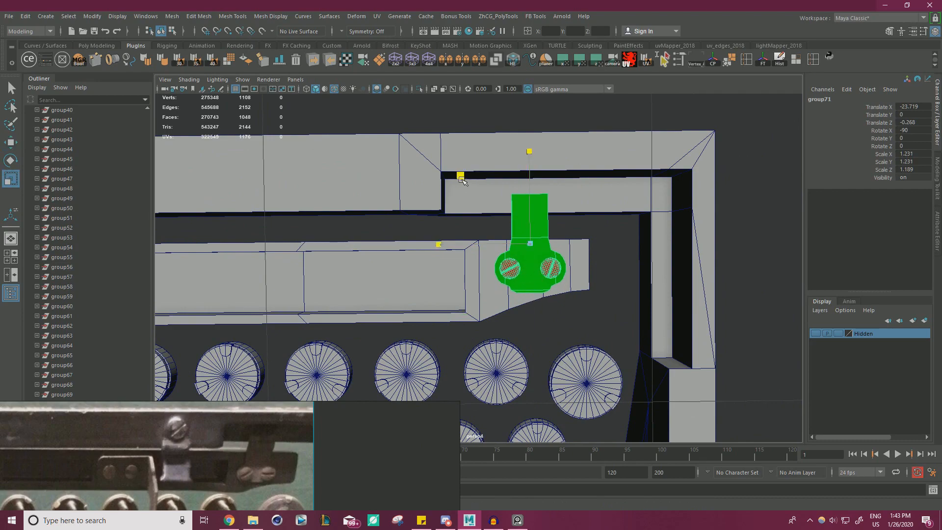
Step: Lower the bracket group with vertex snapping onto the top of the front bar's end, at about 2.641 along Y
key(w)
alt+drag(529, 287, 531, 231)
key(f)
alt+drag(558, 260, 504, 238)
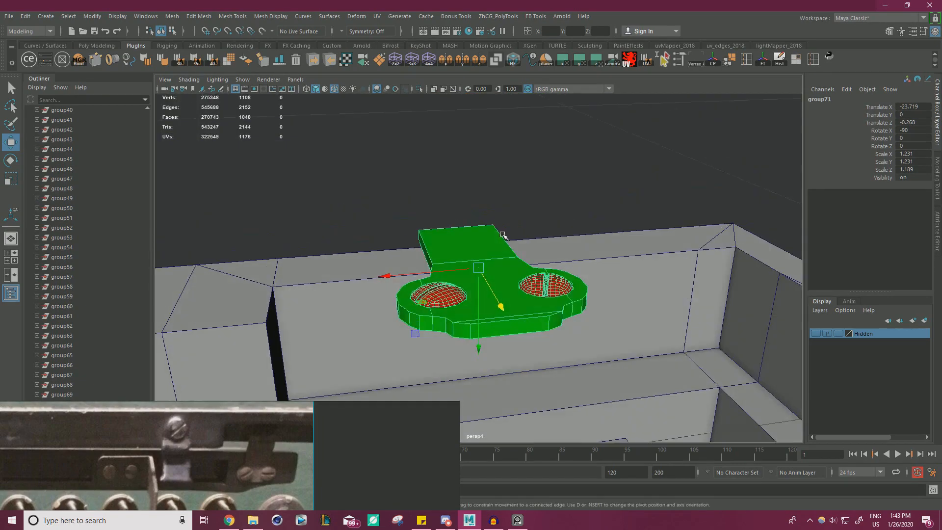
scroll(504, 238, down, 4)
alt+middle_drag(504, 237, 516, 158)
key(d)
key(v)
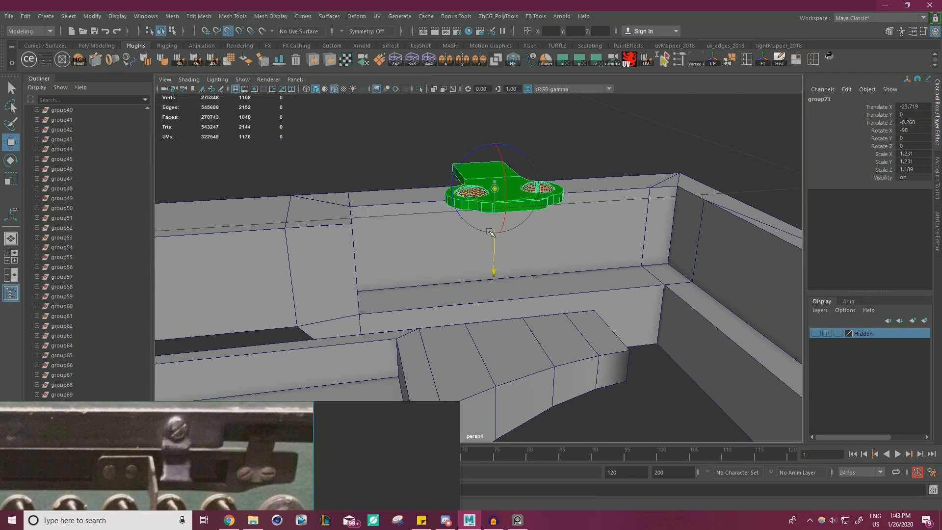
alt+drag(511, 243, 506, 213)
key(d)
key(v)
drag(497, 249, 510, 325)
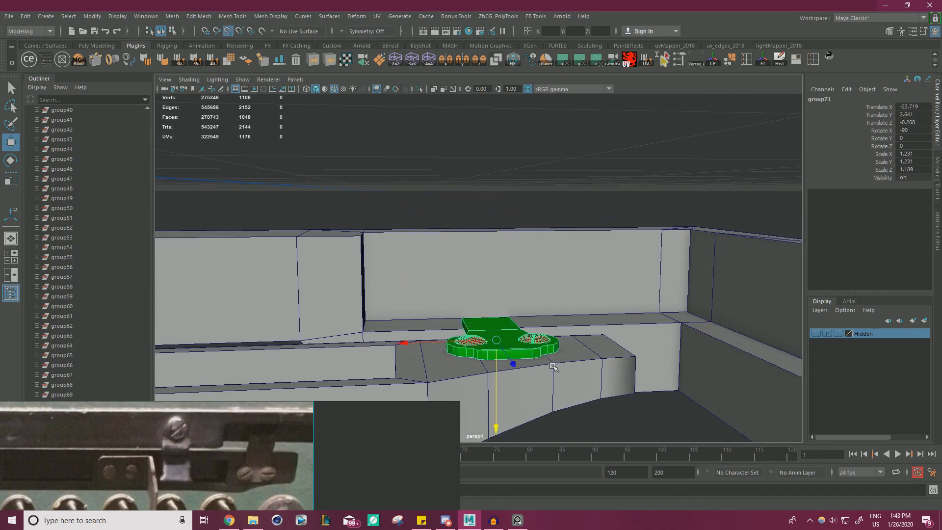
Step: Enlarge the bracket group to about 1.328 in X and Y and 1.282 in Z, and shift it to about -0.147 along Z
alt+drag(554, 367, 498, 330)
key(r)
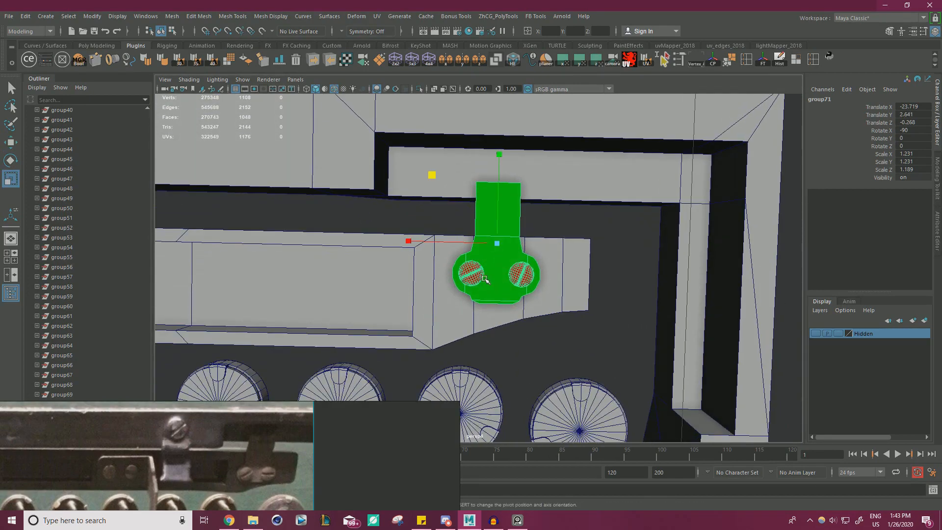
mouse_move(495, 249)
mouse_down()
mouse_move(507, 237)
mouse_move(496, 246)
mouse_up()
key(w)
key(r)
key(w)
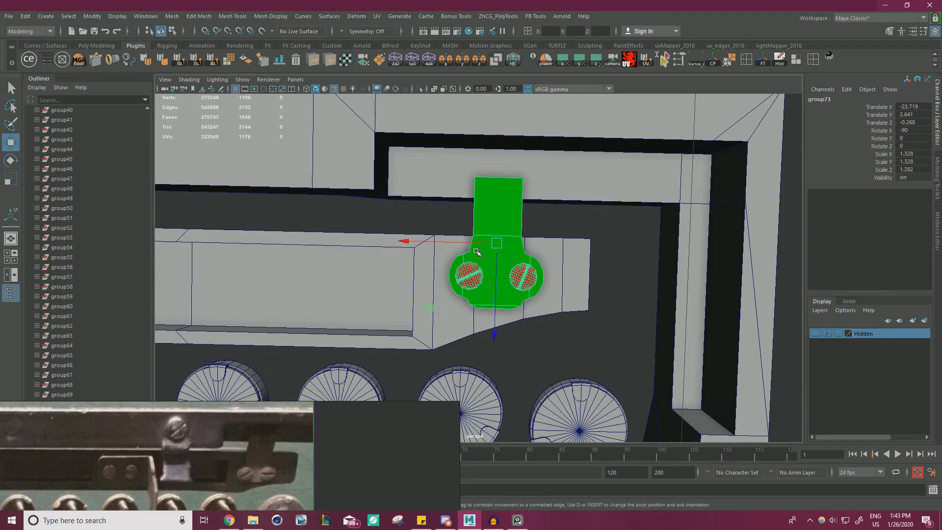
drag(495, 282, 496, 290)
Step: Extrude the end face of the bracket's stem and snap it against the back wall of the frame recess
scroll(496, 237, down, 1)
alt+drag(496, 237, 555, 290)
scroll(555, 290, up, 2)
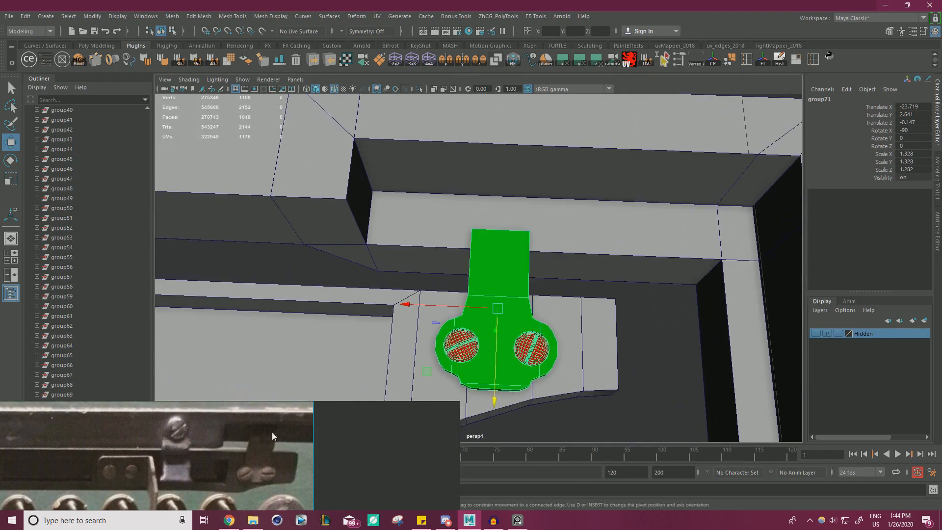
right_drag(500, 237, 500, 259)
alt+drag(500, 259, 619, 230)
alt+drag(421, 321, 425, 328)
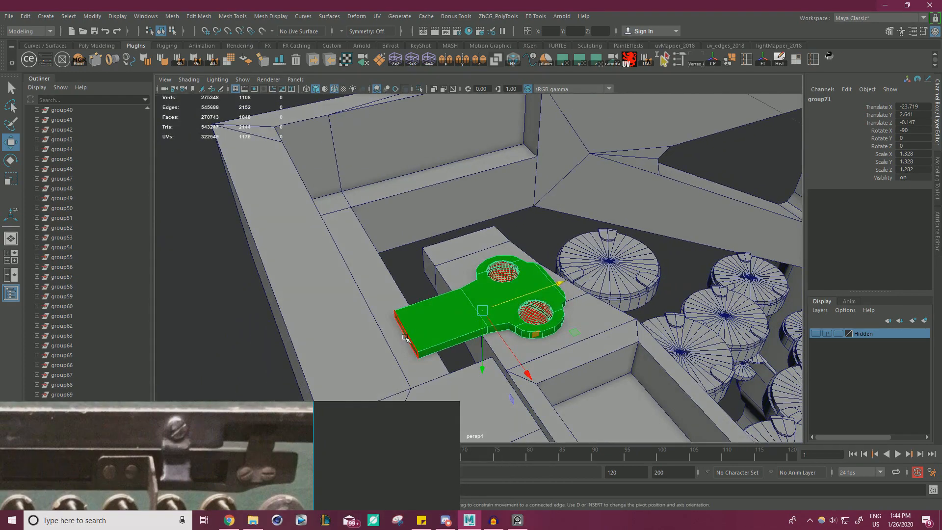
click(408, 337)
alt+drag(483, 292, 416, 328)
alt+middle_drag(416, 328, 482, 298)
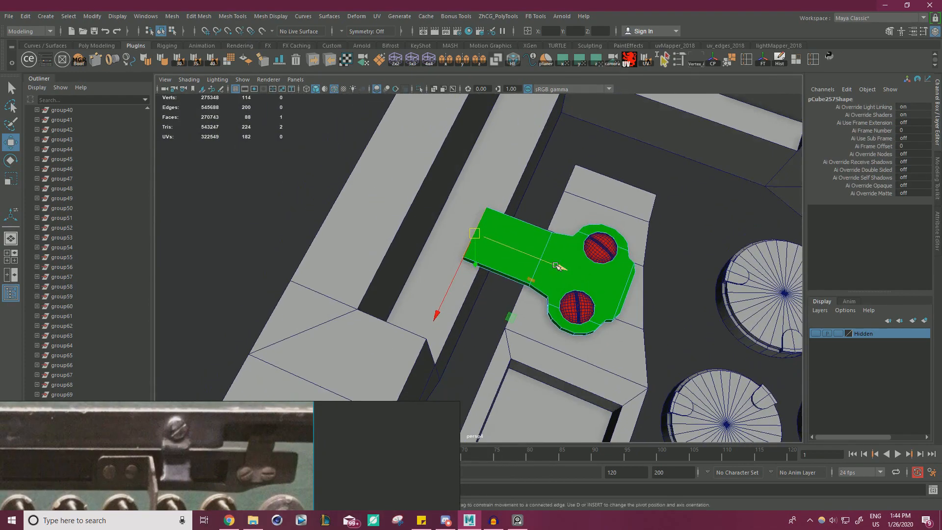
drag(556, 267, 289, 289)
key(v)
drag(489, 353, 479, 203)
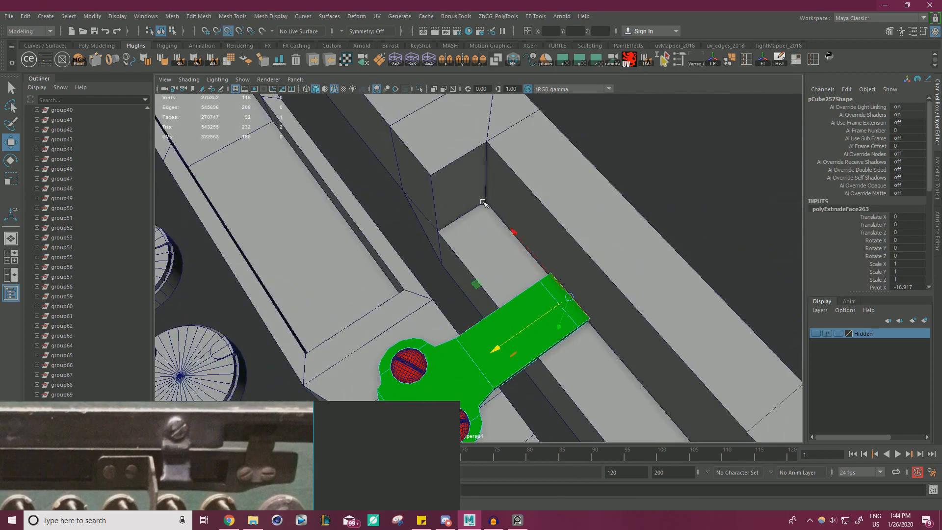
Step: Extrude the stem's end section upward into a vertical tab along the recess wall, and return to object mode with nothing selected
alt+drag(582, 320, 595, 256)
shift+drag(564, 353, 575, 302)
alt+middle_drag(604, 317, 599, 283)
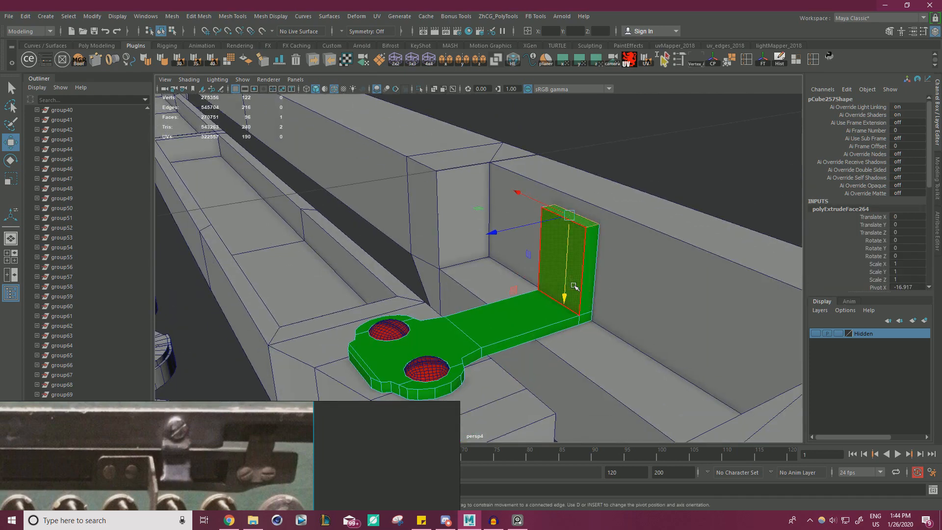
click(572, 286)
drag(496, 278, 377, 416)
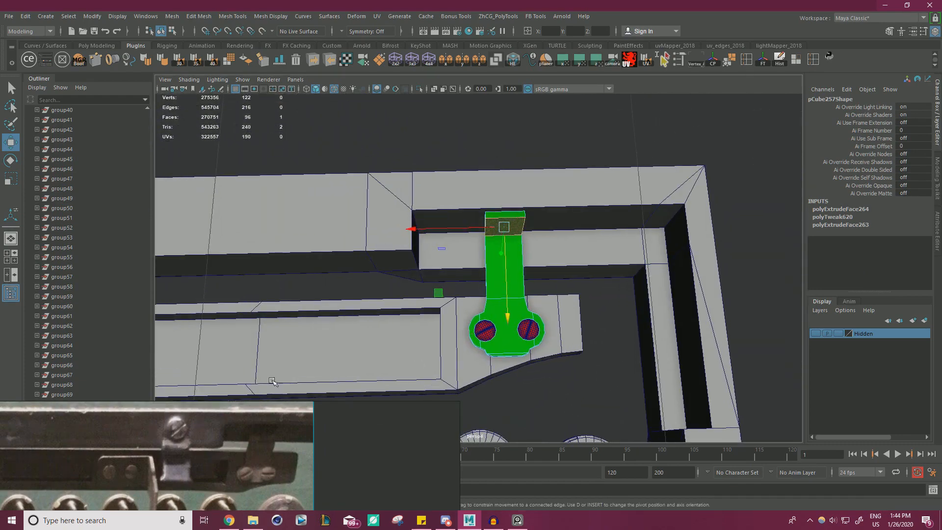
scroll(566, 342, down, 2)
alt+drag(565, 342, 566, 301)
right_drag(725, 186, 769, 171)
click(725, 183)
mouse_move(503, 251)
alt+mouse_down()
mouse_move(496, 175)
mouse_move(502, 248)
alt+mouse_up()
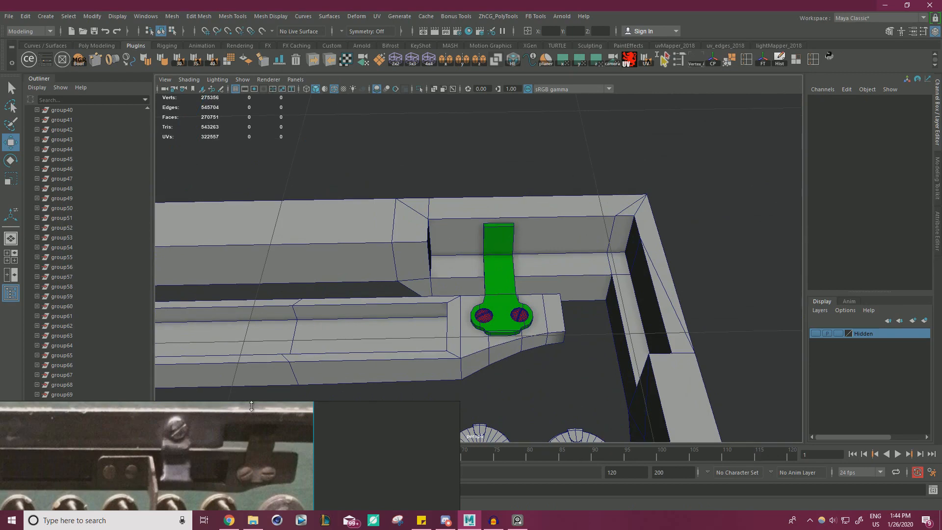
Step: Select the bracket with both its screws and duplicate them along X to the opposite end of the front bar
scroll(250, 407, down, 3)
middle_drag(265, 442, 376, 441)
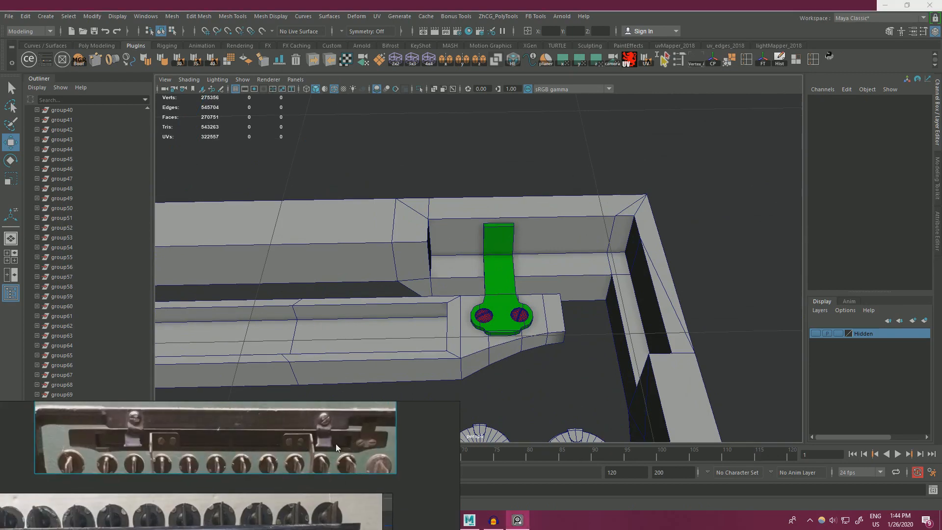
click(510, 315)
shift+click(519, 313)
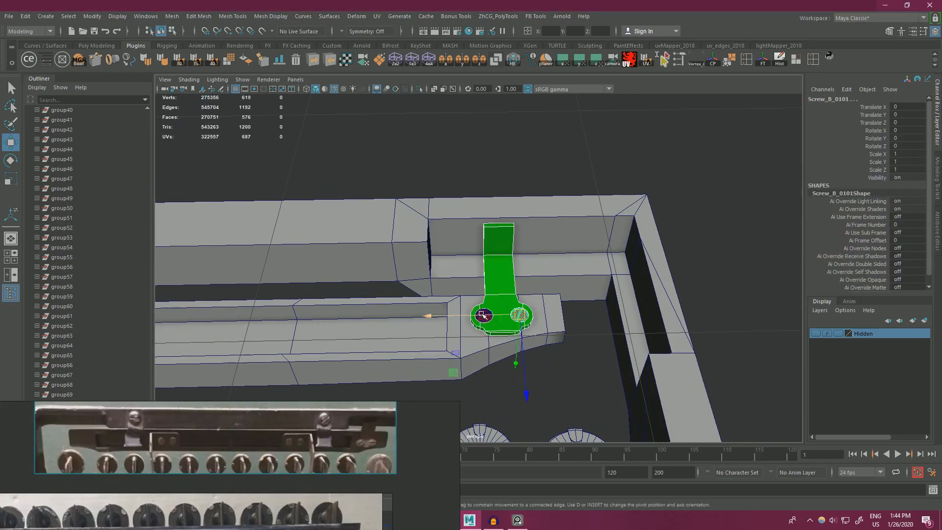
shift+click(484, 315)
scroll(496, 295, down, 5)
alt+drag(496, 294, 496, 324)
alt+middle_drag(496, 324, 559, 284)
scroll(560, 284, down, 1)
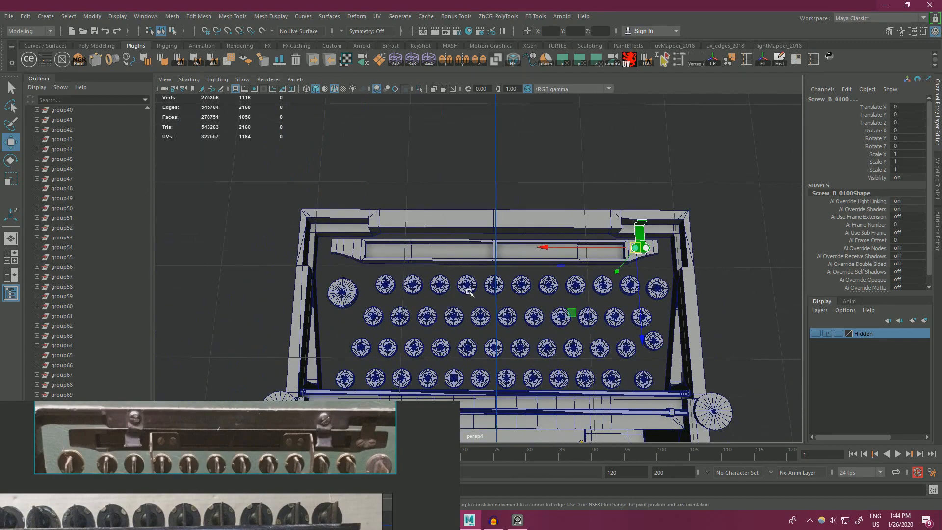
drag(569, 249, 277, 254)
Step: Fine-tune the duplicated bracket and screws to about 25.367 along X on the bar's end, and deselect them
key(f)
scroll(406, 284, down, 3)
alt+middle_drag(461, 288, 460, 255)
scroll(460, 255, down, 4)
alt+middle_drag(544, 273, 304, 270)
scroll(511, 270, down, 5)
alt+middle_drag(746, 273, 814, 270)
scroll(310, 284, up, 3)
drag(241, 280, 249, 280)
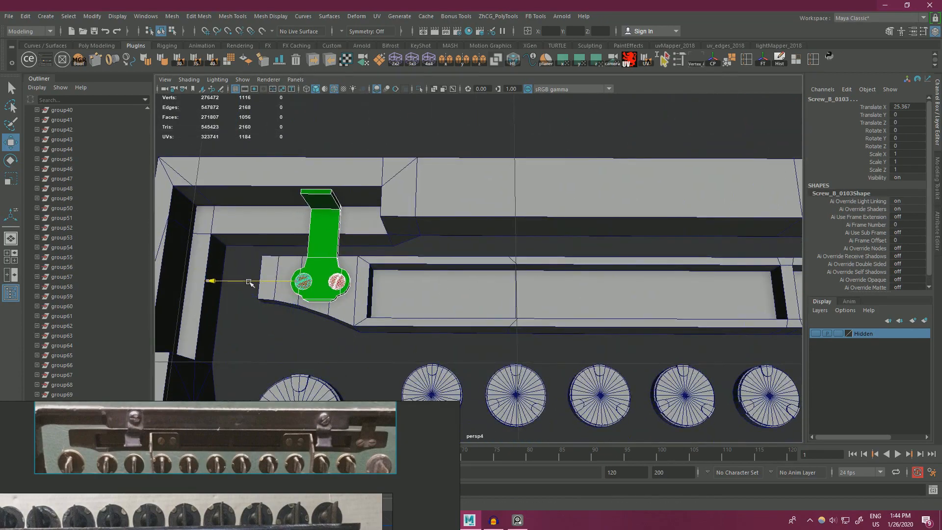
scroll(307, 265, down, 2)
alt+drag(307, 264, 308, 257)
click(520, 147)
Step: Examine the reference photo's clamps and screwed plates along the front bar and compare them with the model's front frame from several angles
scroll(441, 200, down, 5)
mouse_move(442, 199)
alt+mouse_down()
mouse_move(480, 245)
mouse_move(534, 246)
mouse_move(559, 98)
mouse_move(576, 126)
mouse_move(566, 198)
mouse_move(298, 379)
alt+mouse_up()
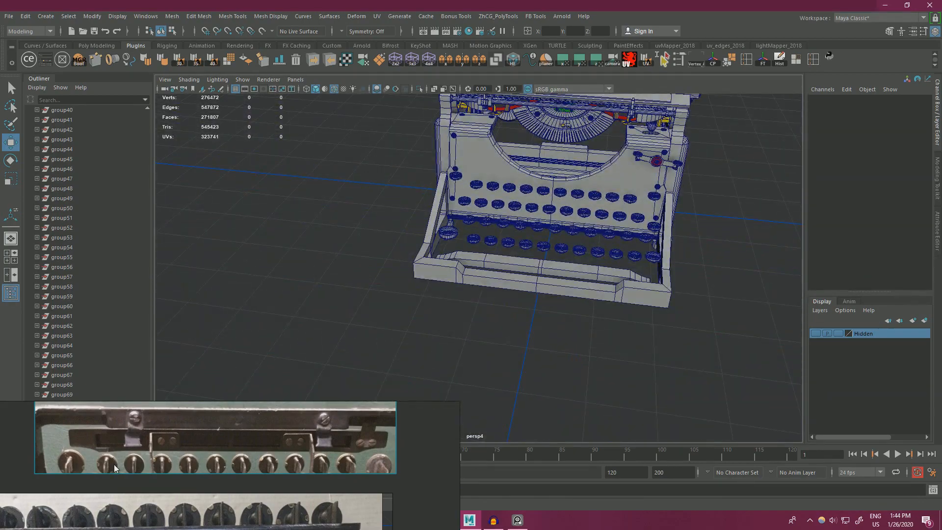
scroll(114, 464, up, 6)
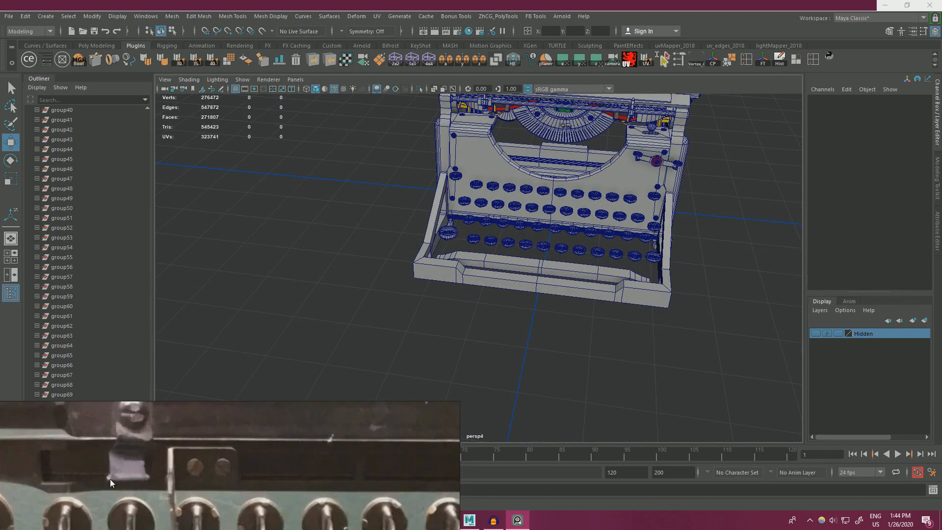
scroll(126, 441, up, 2)
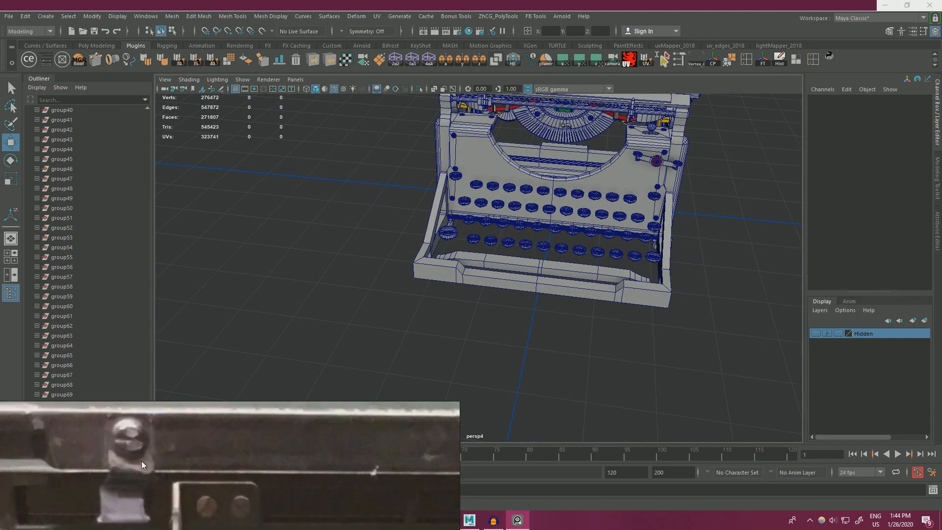
scroll(141, 461, down, 8)
alt+drag(461, 343, 608, 338)
scroll(470, 313, up, 3)
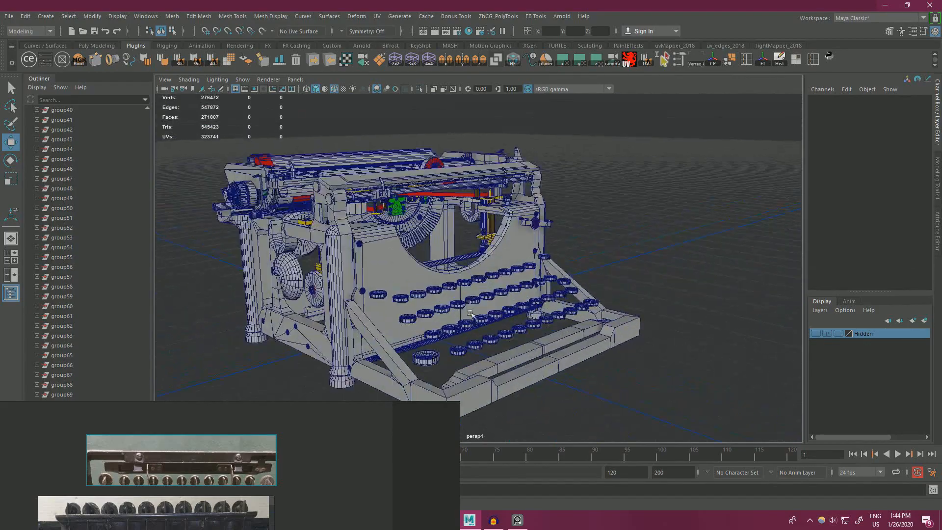
alt+drag(470, 313, 507, 306)
scroll(508, 307, down, 5)
alt+middle_drag(508, 306, 514, 259)
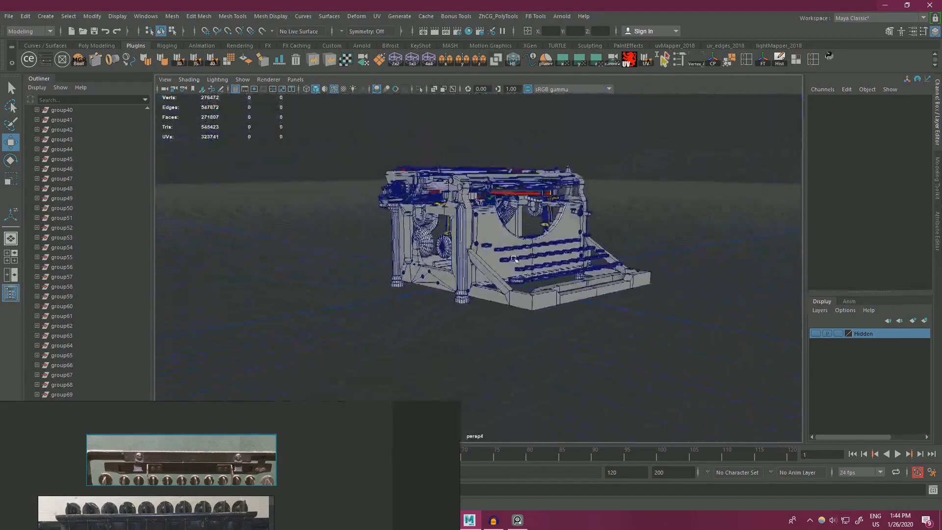
alt+drag(514, 259, 431, 310)
scroll(505, 301, up, 3)
scroll(506, 330, down, 5)
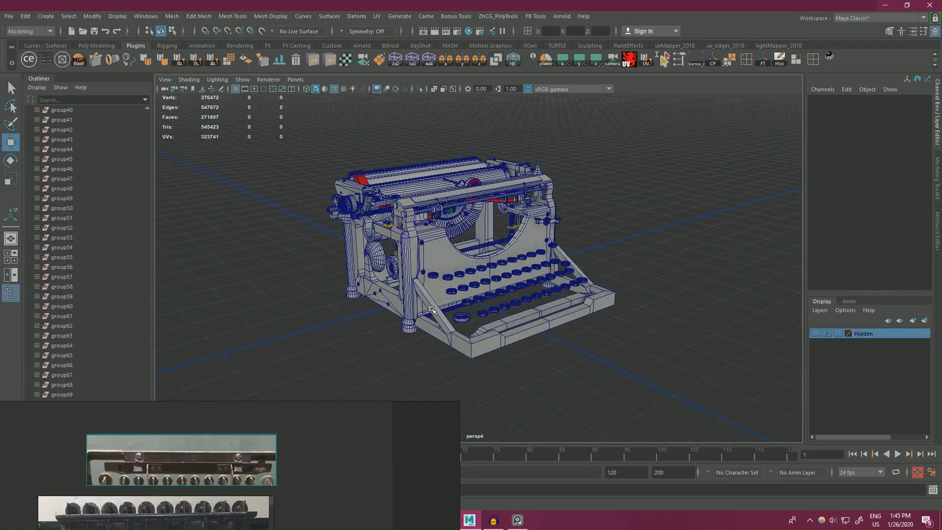
alt+drag(501, 198, 462, 167)
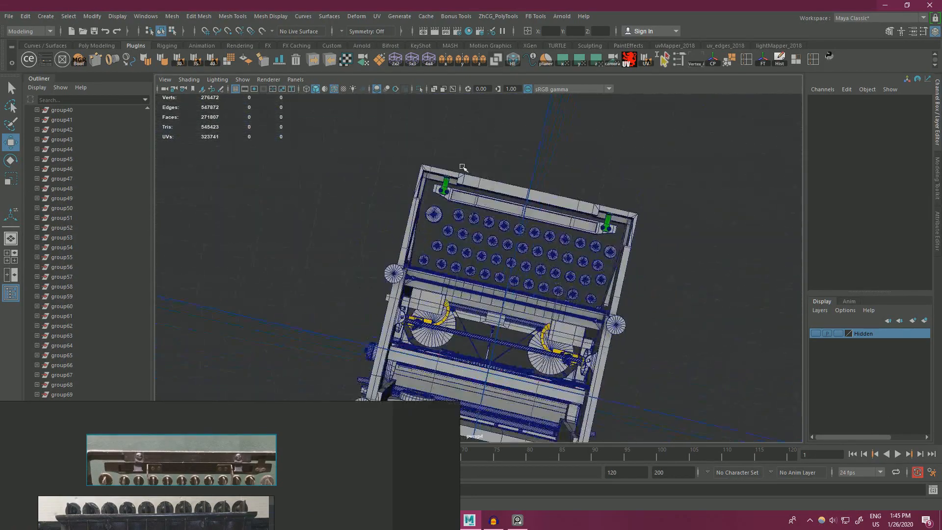
alt+right_drag(523, 206, 549, 248)
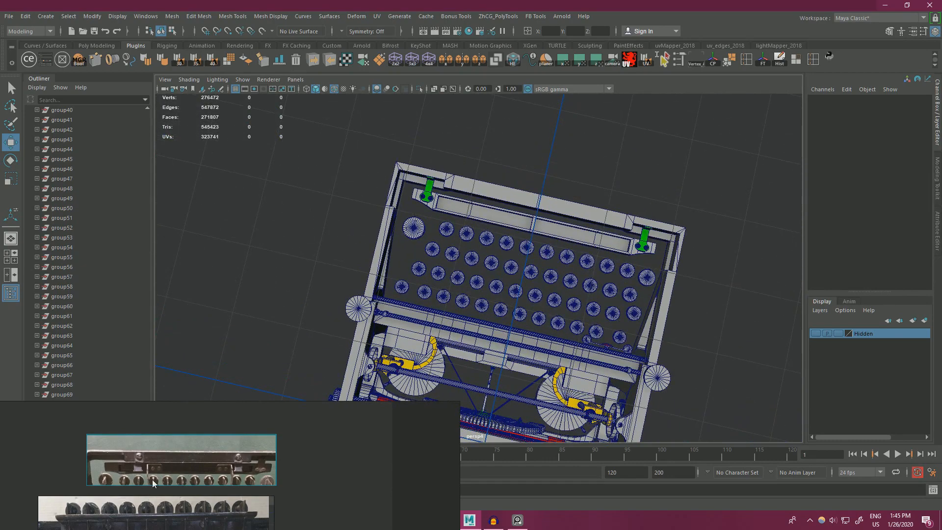
scroll(157, 481, up, 5)
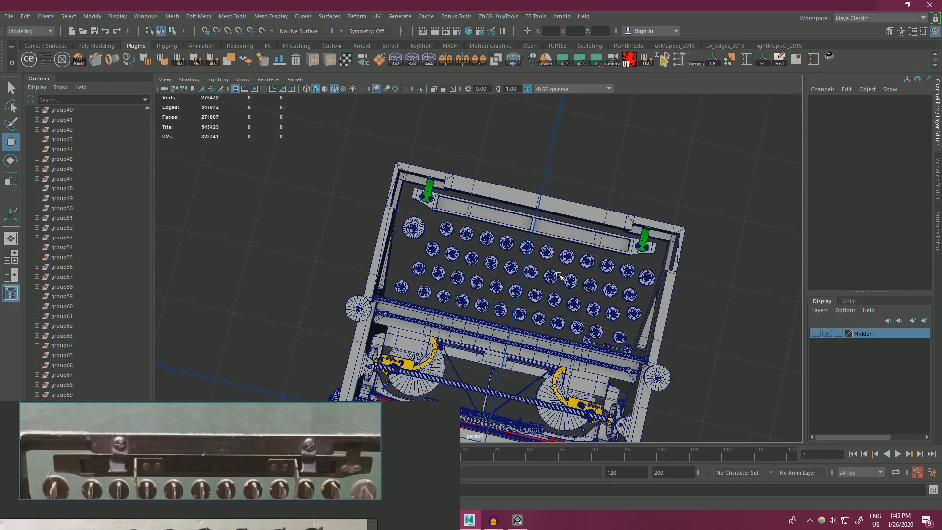
alt+drag(560, 277, 441, 206)
Step: Create a polygon cube and move it beside the front frame, at about -4.89 along Y and -31.422 along Z
click(46, 19)
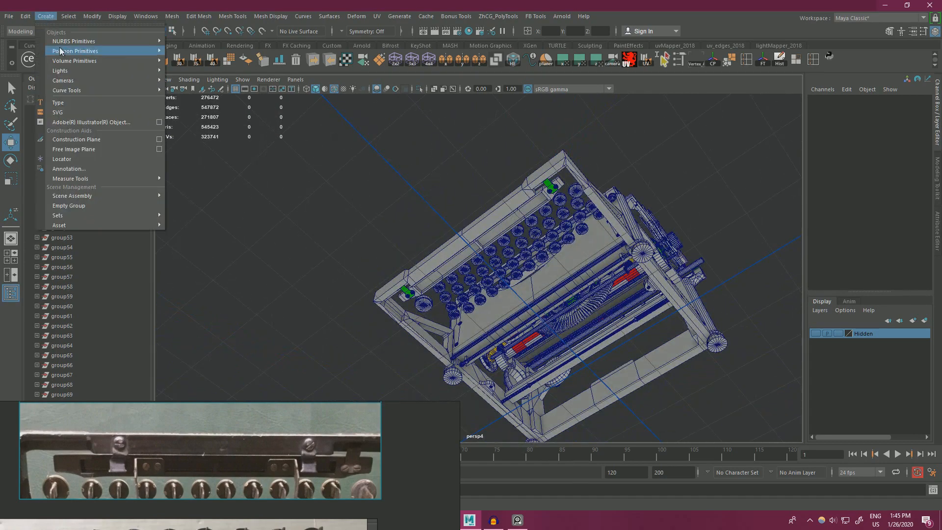
mouse_move(156, 51)
click(216, 74)
alt+drag(312, 268, 621, 224)
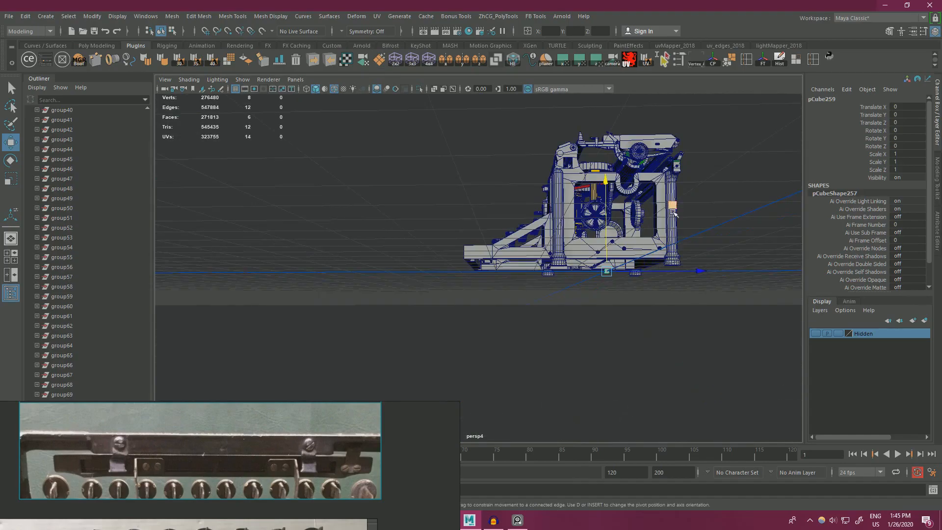
drag(673, 210, 590, 186)
Step: Position the cube in the front bar's recess at about 9.686 along X, 3.883 along Y and -32.448 along Z
scroll(589, 207, up, 5)
alt+middle_drag(589, 207, 582, 185)
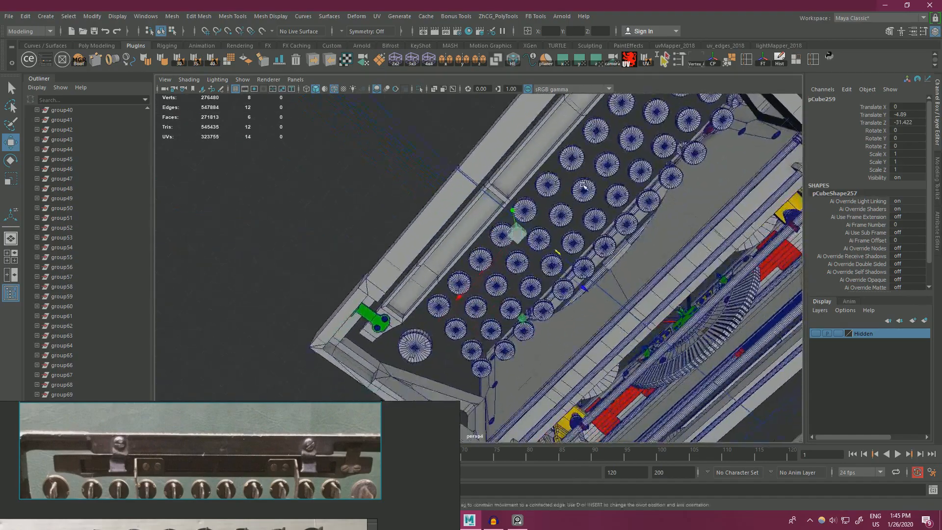
alt+drag(583, 185, 528, 236)
middle_drag(529, 237, 474, 268)
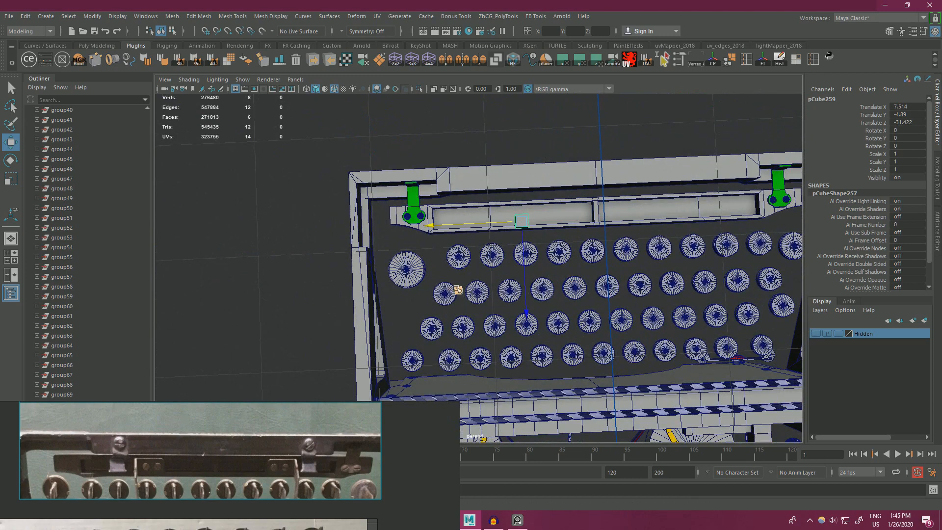
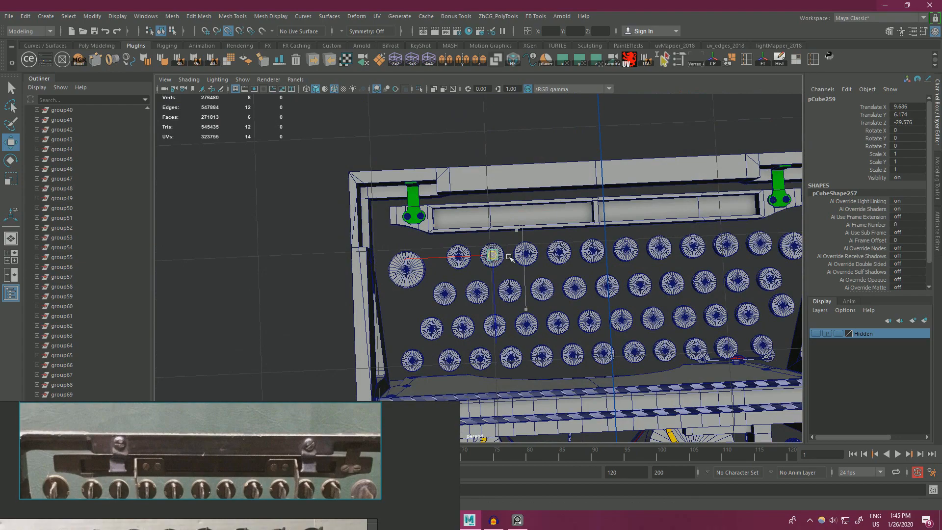
alt+right_drag(508, 257, 569, 334)
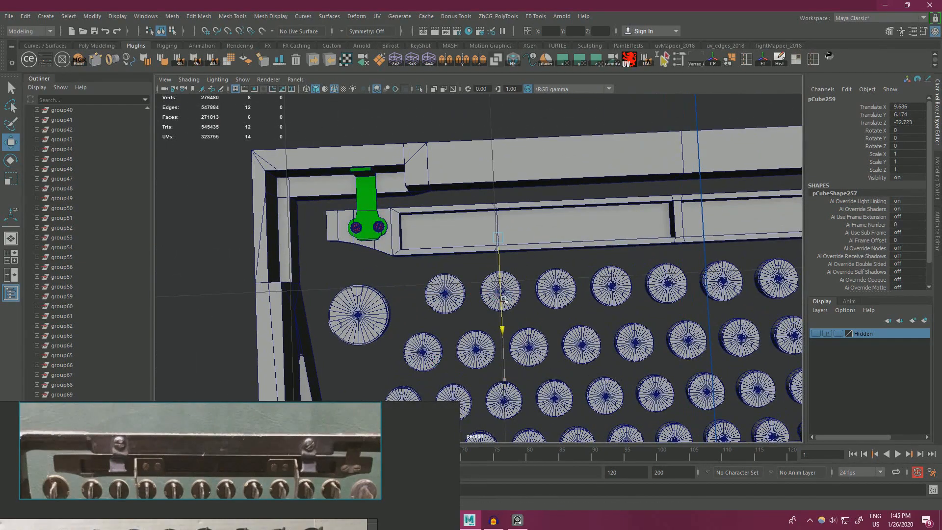
alt+drag(503, 304, 523, 227)
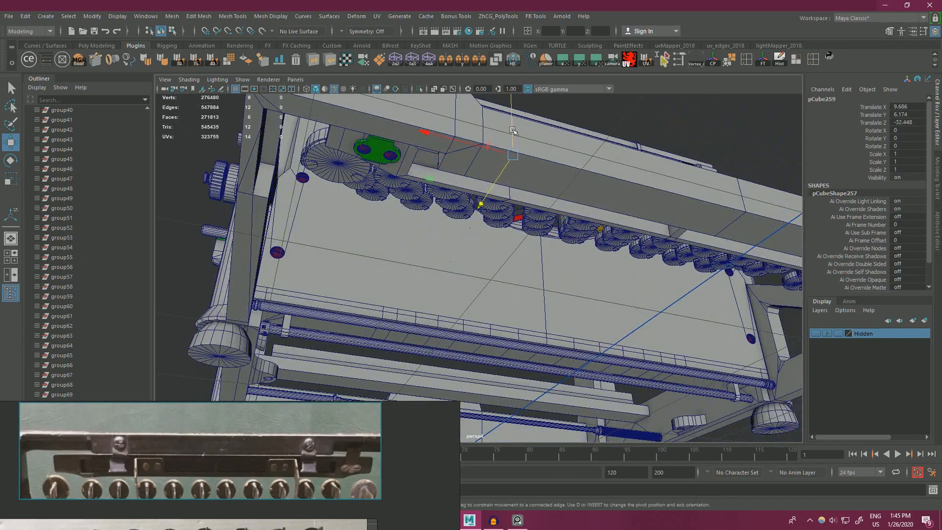
drag(513, 131, 510, 164)
key(f)
alt+right_drag(549, 261, 407, 261)
alt+drag(507, 260, 497, 285)
alt+drag(502, 235, 672, 324)
scroll(620, 296, up, 3)
key(f)
alt+right_drag(523, 296, 206, 270)
alt+drag(500, 273, 495, 237)
Step: Stretch the cube to about 1.446 in X and shift it to about -32.809 along Z
key(r)
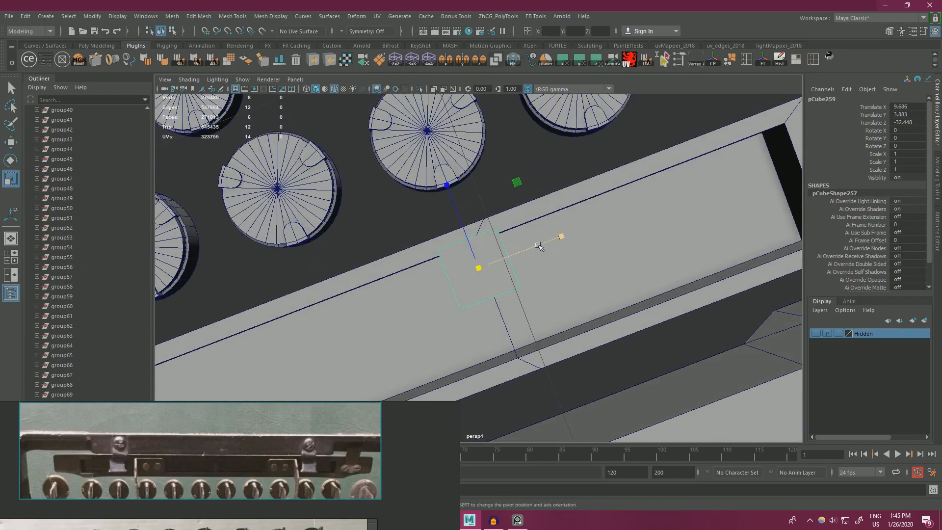
key(w)
alt+drag(492, 277, 608, 251)
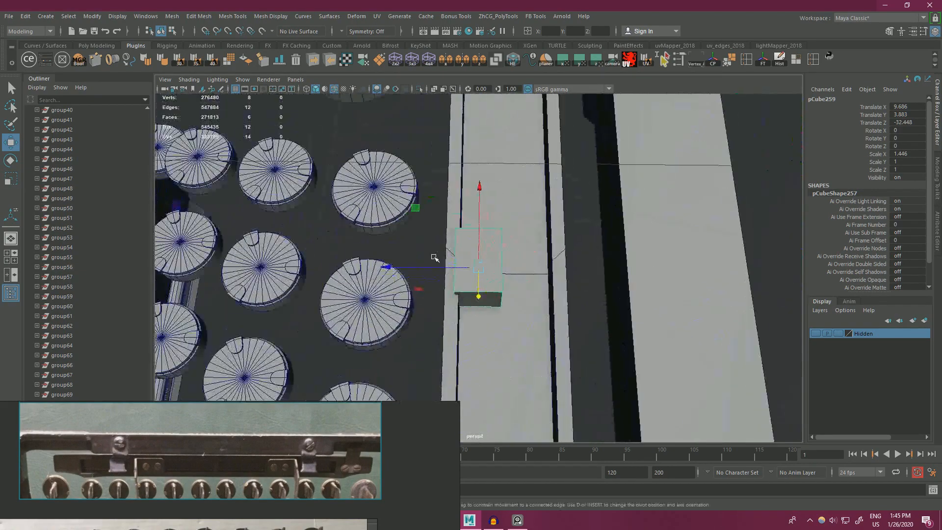
alt+right_drag(433, 256, 474, 257)
alt+middle_drag(474, 257, 508, 238)
drag(450, 250, 472, 249)
alt+drag(535, 250, 540, 206)
alt+right_drag(540, 206, 472, 230)
alt+middle_drag(472, 229, 472, 248)
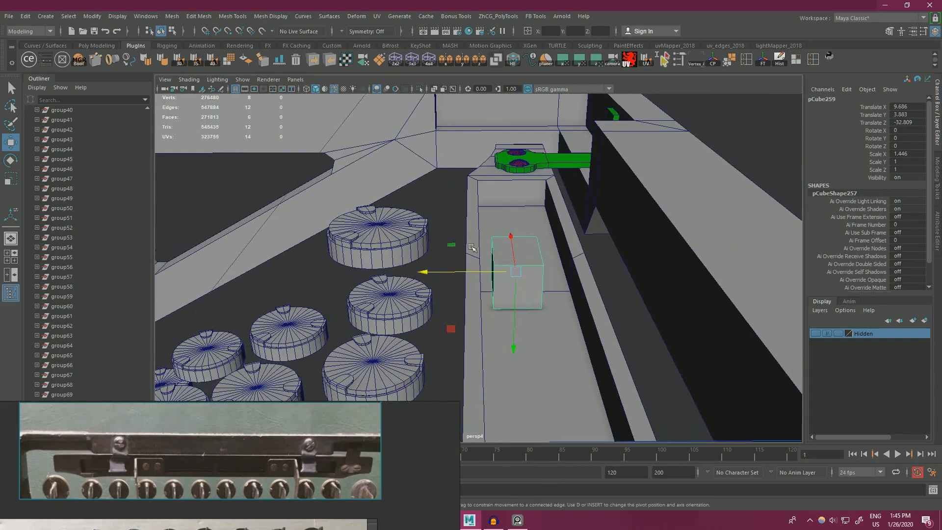
Step: Move the cube's key-side face to the recess wall and bring the opposite face in to form a thin plate
right_drag(532, 237, 530, 265)
alt+drag(511, 276, 524, 276)
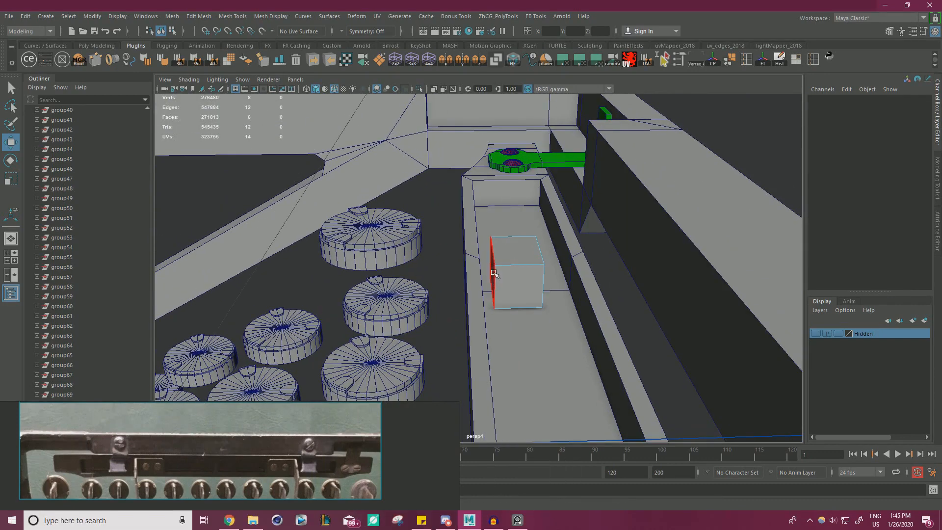
click(492, 277)
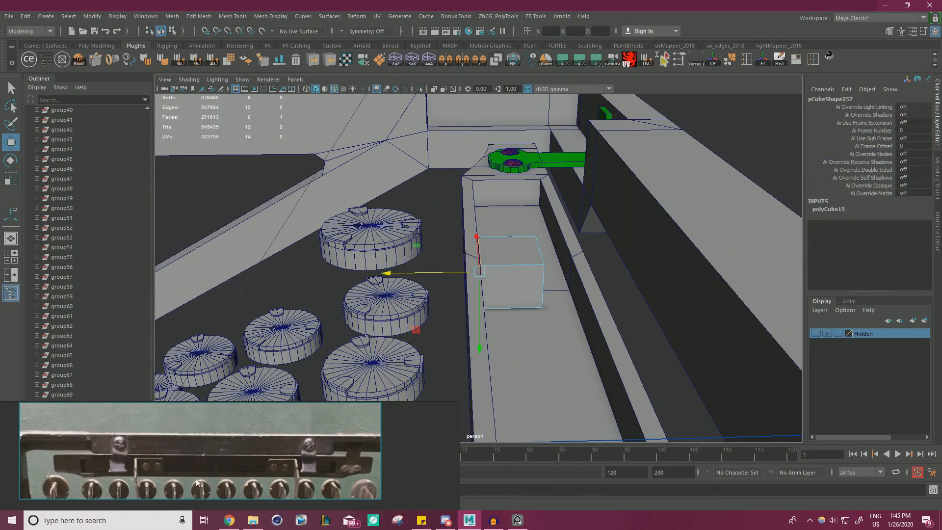
alt+drag(483, 320, 512, 289)
alt+right_drag(474, 279, 515, 282)
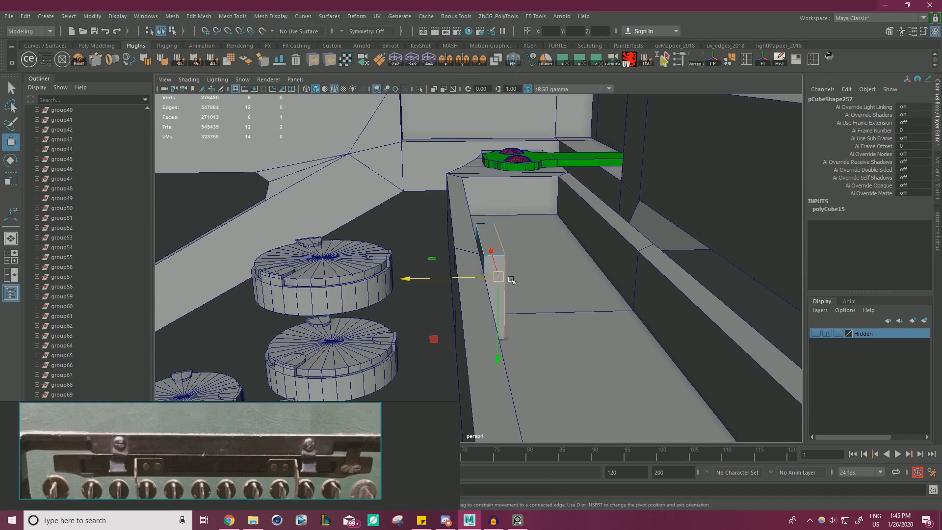
Step: Insert a horizontal edge loop around the plate and snap it level with the upper edge of the recess wall
key(ctrl+shift+x)
ctrl+click(496, 270)
key(w)
right_drag(494, 238, 494, 211)
double_click(495, 270)
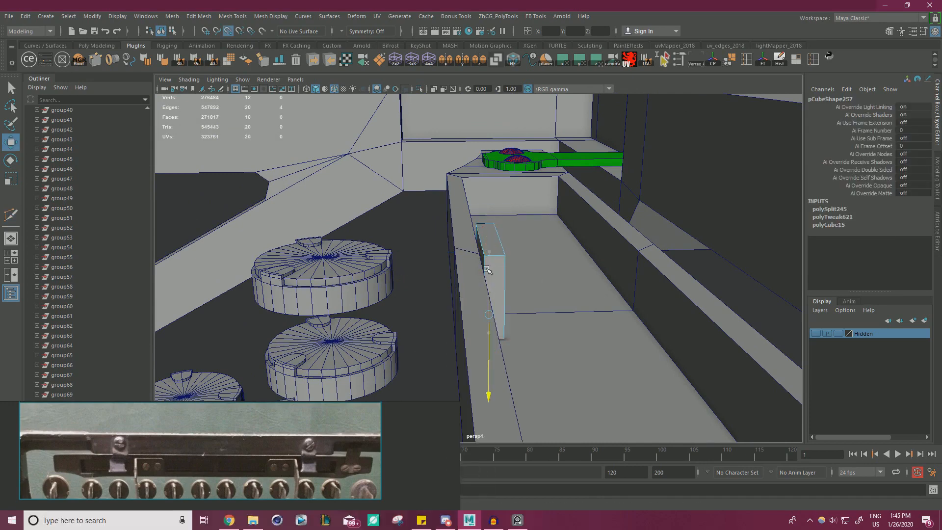
Step: Extrude the plate's upper key-side face outward over the rim of the front bar
alt+drag(489, 263, 452, 266)
key(F11)
click(495, 235)
shift+drag(443, 228, 436, 230)
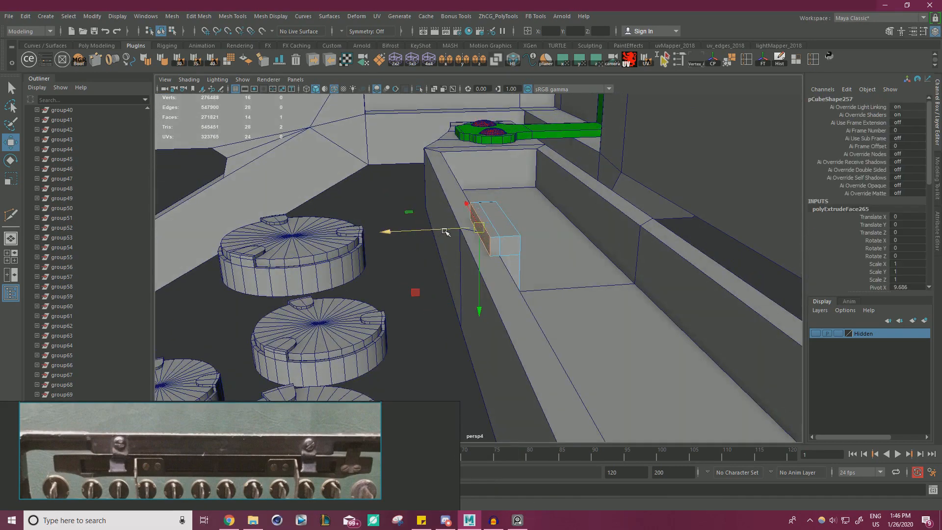
Step: Select the plate's bottom face and vertex-snap it vertically to the floor of the recess
alt+drag(505, 247, 543, 294)
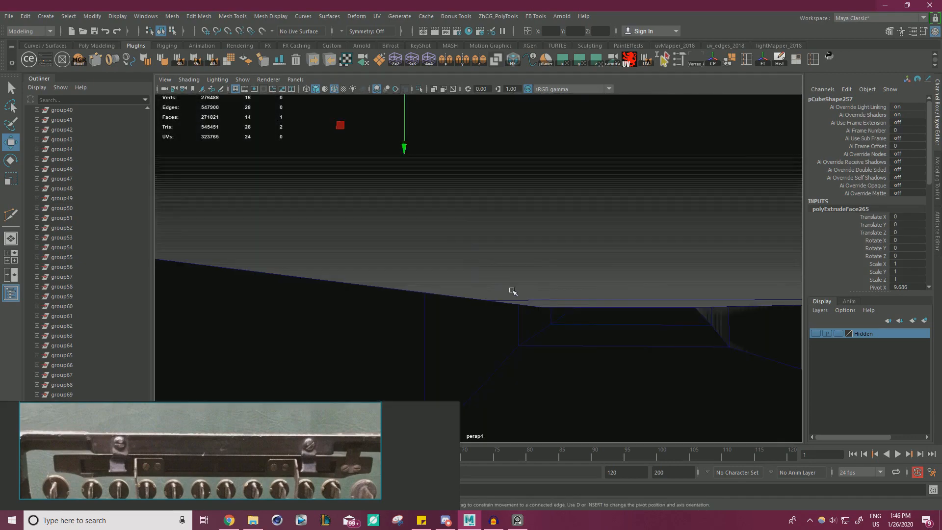
key(4)
click(543, 295)
alt+right_drag(543, 294, 444, 303)
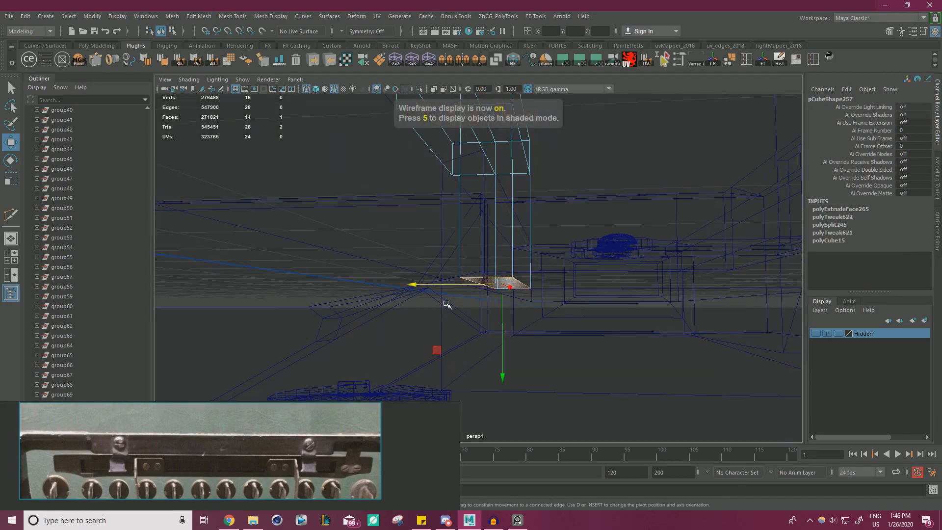
key(5)
scroll(456, 290, down, 3)
key(v)
drag(496, 300, 506, 306)
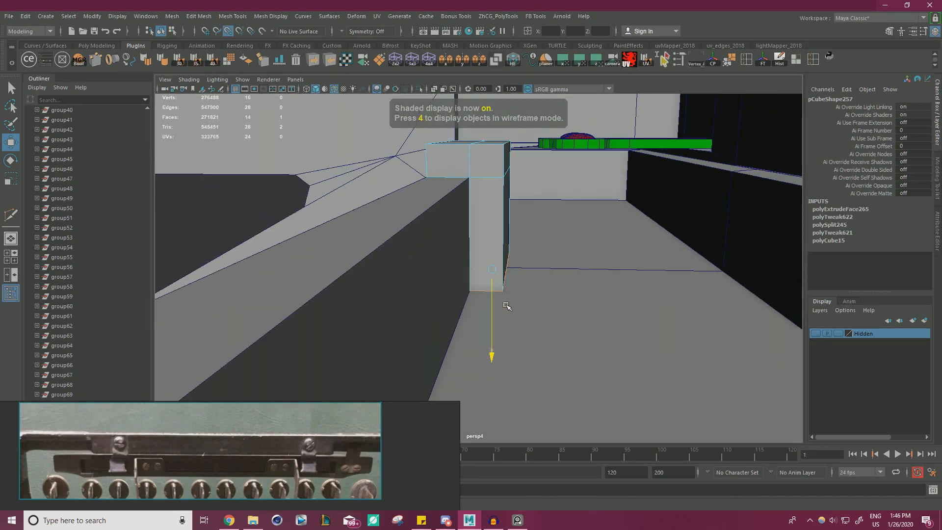
drag(629, 197, 627, 200)
Step: Insert a horizontal edge loop near the foot of the plate and raise it slightly
alt+drag(574, 255, 540, 267)
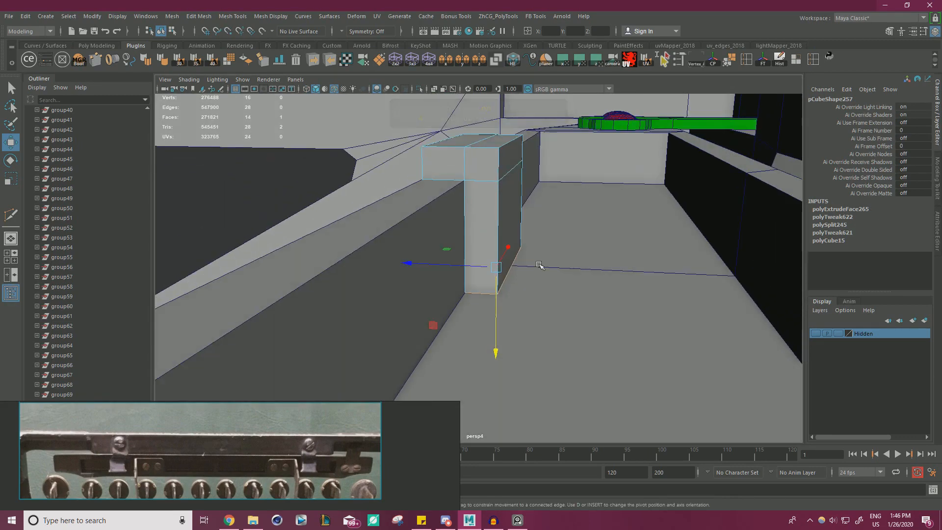
alt+middle_drag(540, 267, 496, 260)
key(ctrl+shift+x)
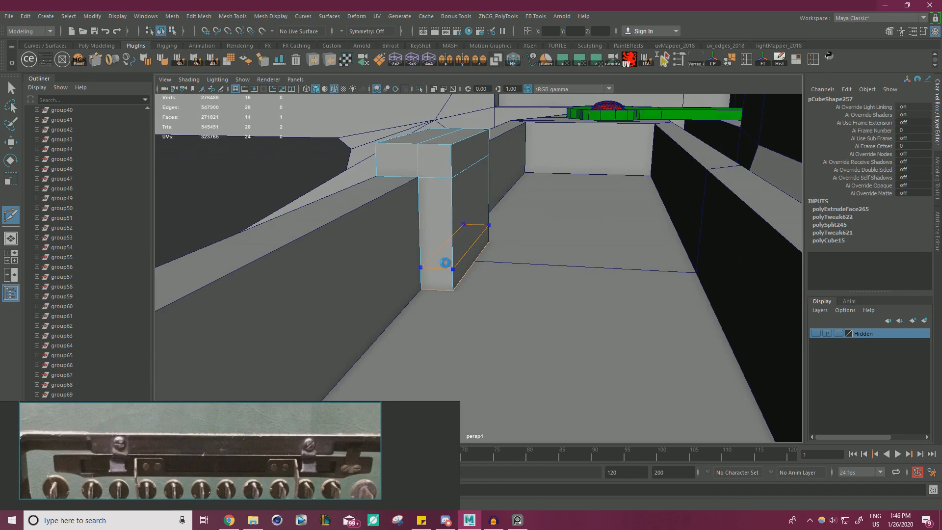
key(w)
right_drag(443, 237, 443, 211)
double_click(438, 269)
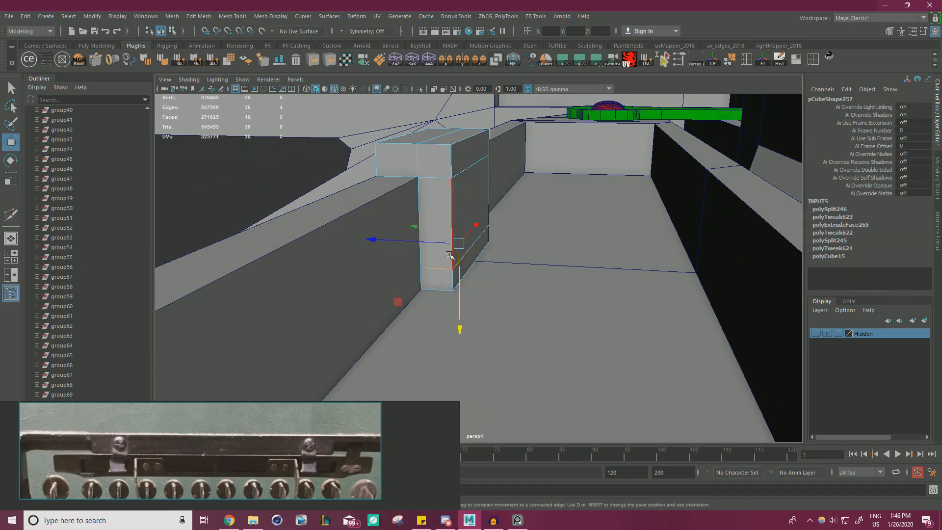
drag(459, 273, 459, 272)
Step: Extrude the plate's lower inner face across the recess floor to the opposite wall
right_drag(440, 208, 443, 235)
click(476, 254)
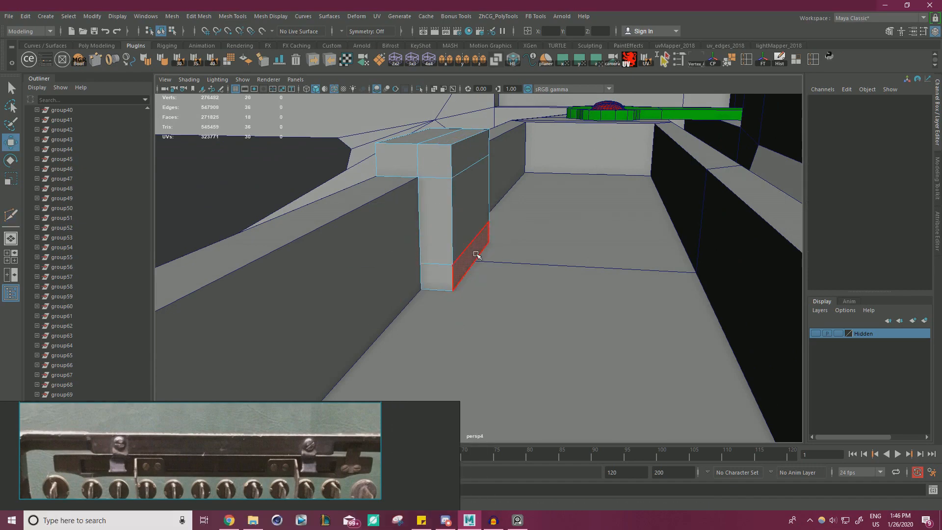
alt+drag(476, 255, 515, 280)
shift+drag(410, 252, 542, 242)
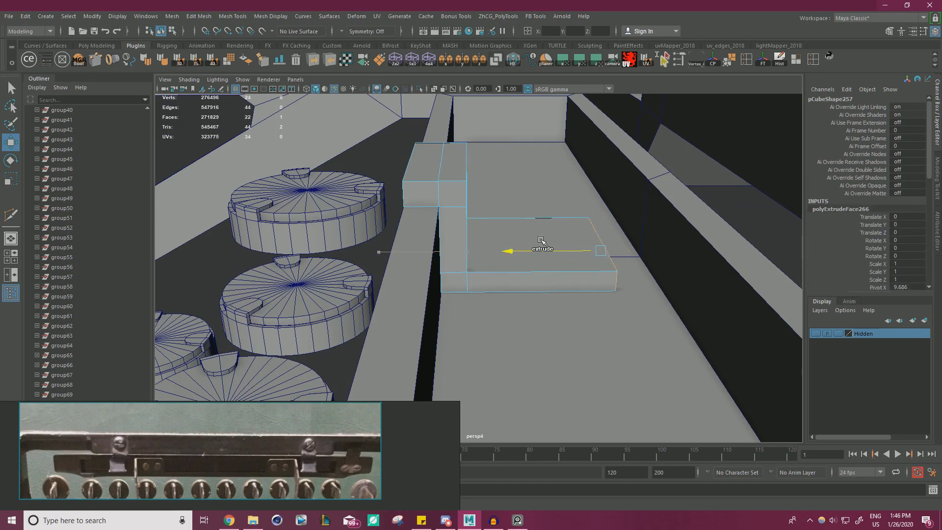
alt+middle_drag(542, 242, 546, 215)
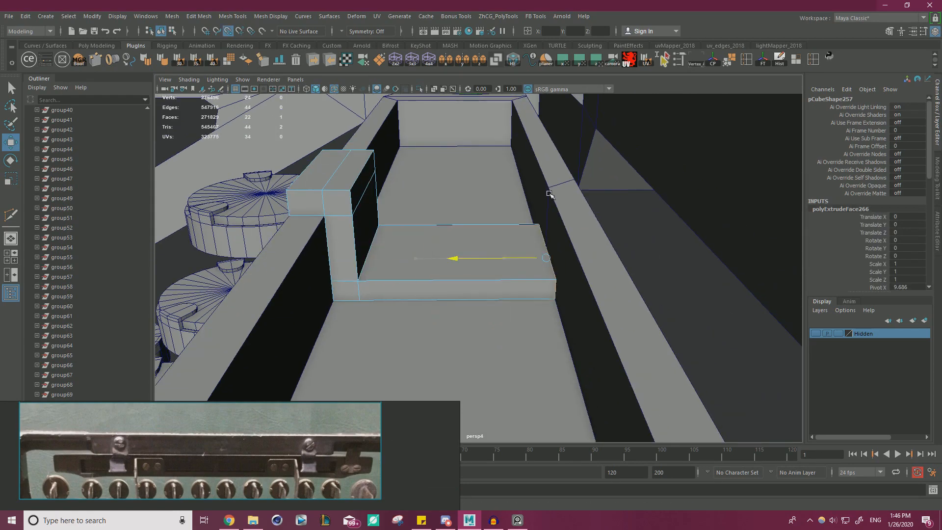
Step: Insert an edge loop near the far end of the floor section and extrude its narrow top face up along the recess wall
key(ctrl+shift+x)
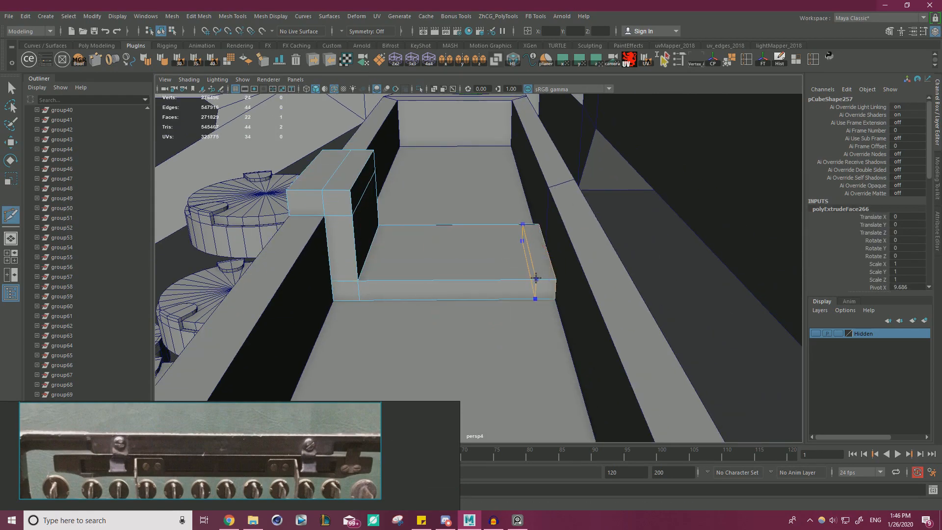
ctrl+click(536, 278)
key(w)
right_drag(511, 229, 511, 257)
click(540, 249)
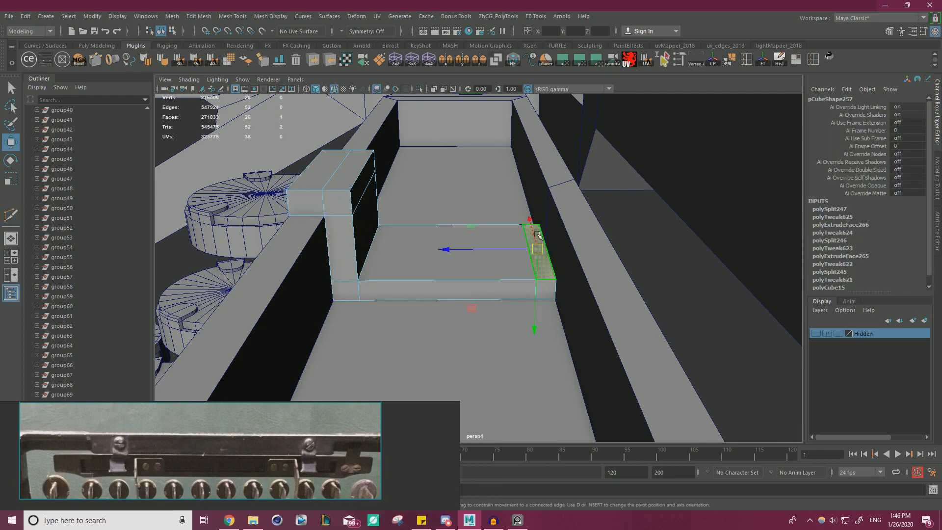
shift+drag(535, 291, 539, 229)
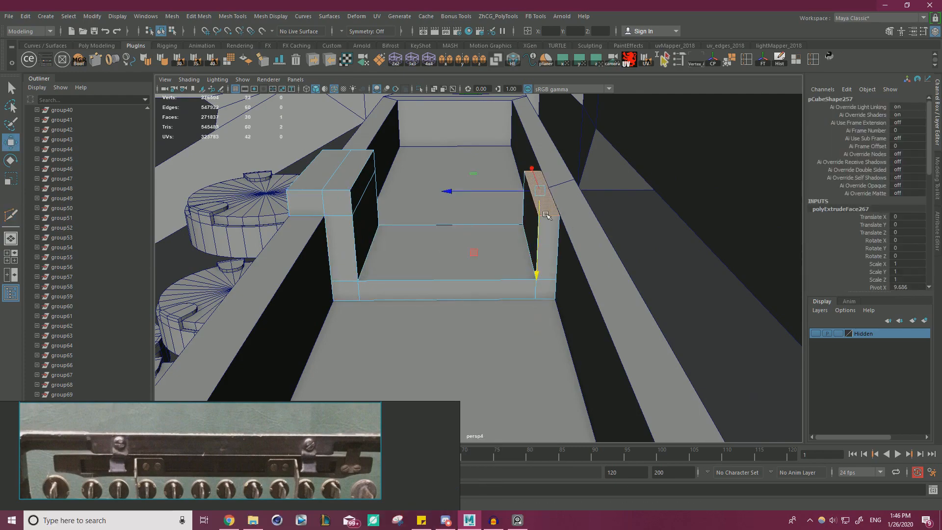
Step: Extrude the top face of the new upright again, starting a sloped section toward the outer frame bar
alt+right_drag(545, 215, 480, 240)
alt+drag(480, 240, 537, 196)
alt+right_drag(442, 216, 392, 226)
alt+drag(393, 226, 369, 242)
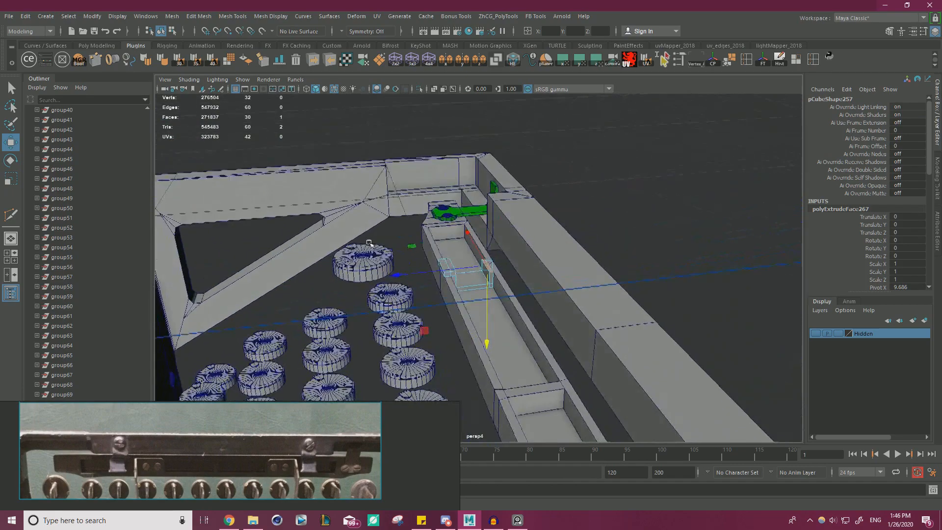
alt+right_drag(369, 243, 574, 278)
alt+drag(574, 277, 544, 251)
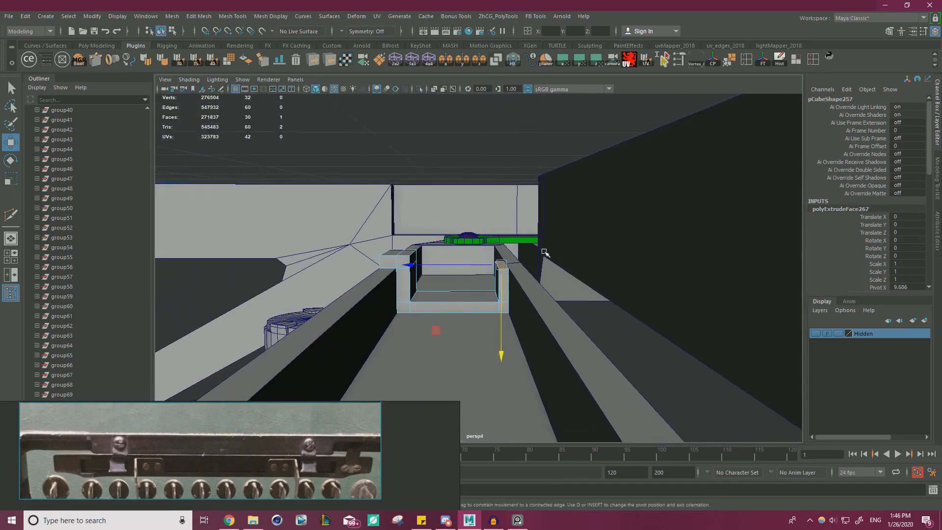
alt+middle_drag(528, 265, 519, 279)
alt+right_drag(502, 266, 461, 248)
alt+middle_drag(474, 267, 456, 289)
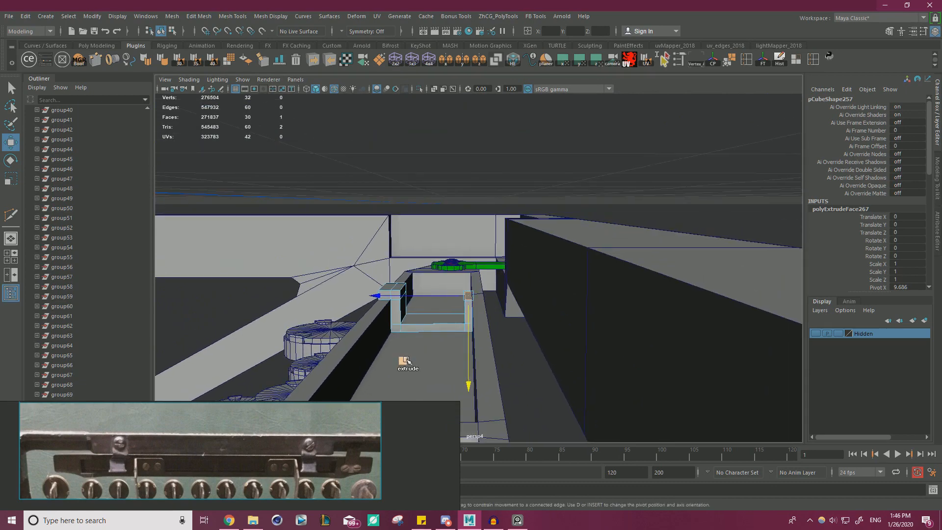
shift+drag(405, 361, 452, 292)
Step: Move the sloped section's end face so it lines up with the upper inner edge of the outer frame bar
alt+middle_drag(466, 283, 425, 306)
alt+right_drag(425, 306, 510, 292)
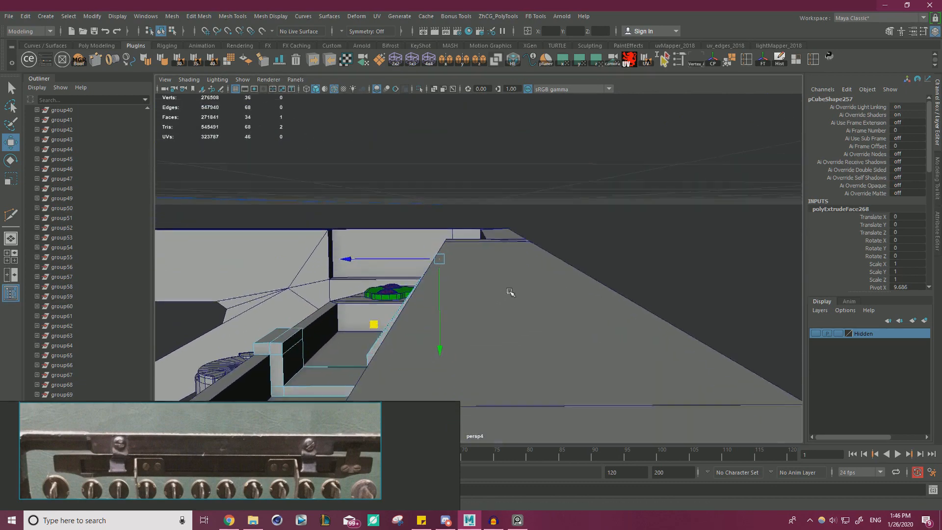
alt+drag(510, 292, 539, 291)
drag(486, 319, 556, 333)
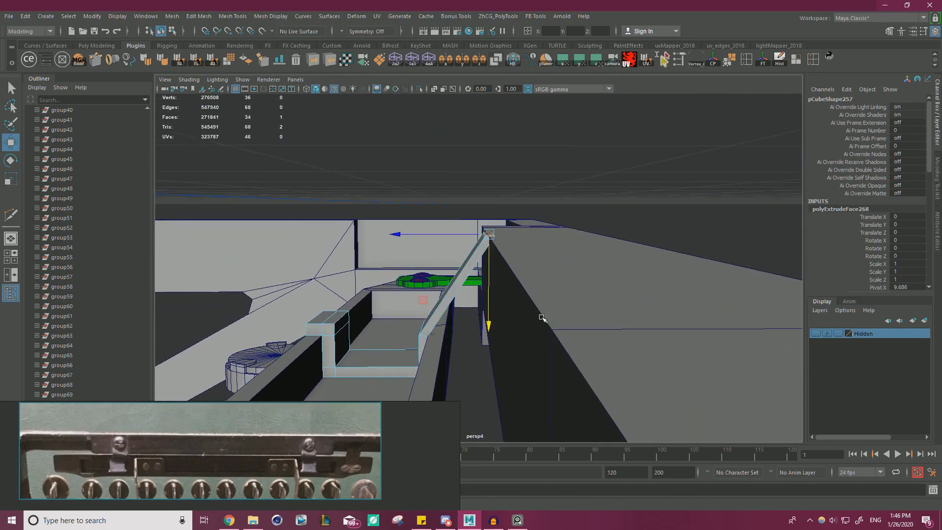
alt+right_drag(497, 273, 545, 257)
alt+middle_drag(544, 257, 535, 267)
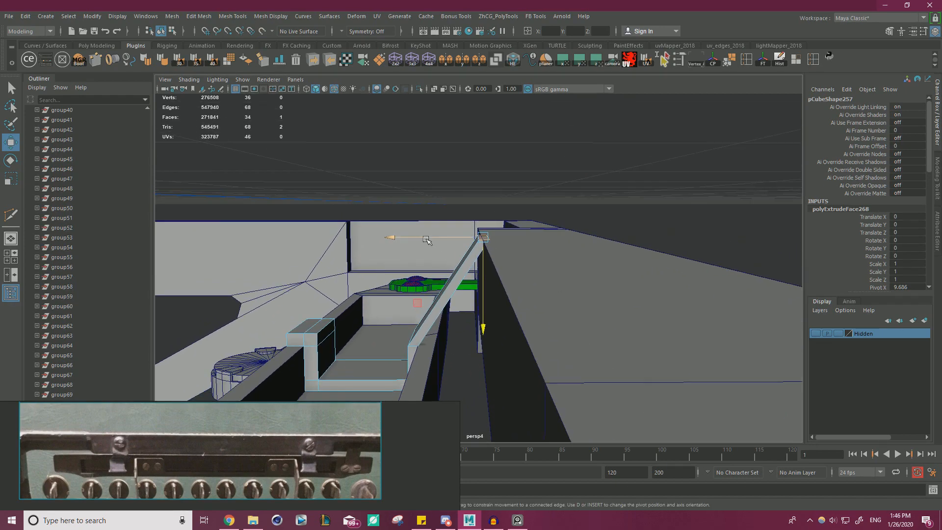
drag(429, 238, 479, 219)
right_drag(654, 160, 654, 185)
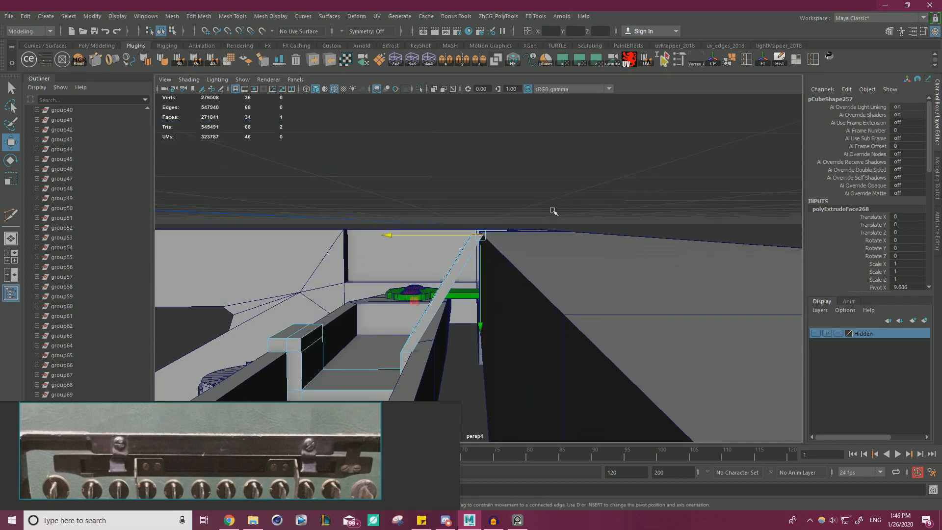
alt+drag(486, 211, 474, 276)
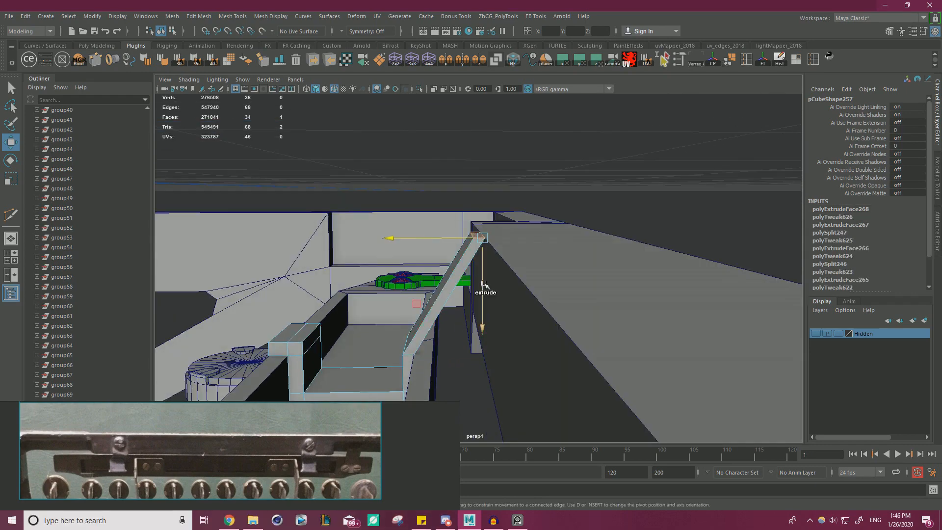
Step: Extrude the end of the sloped section outward to form a flat tab over the top of the outer frame bar
shift+right_drag(483, 284, 487, 272)
alt+drag(481, 270, 444, 255)
alt+right_drag(444, 254, 528, 274)
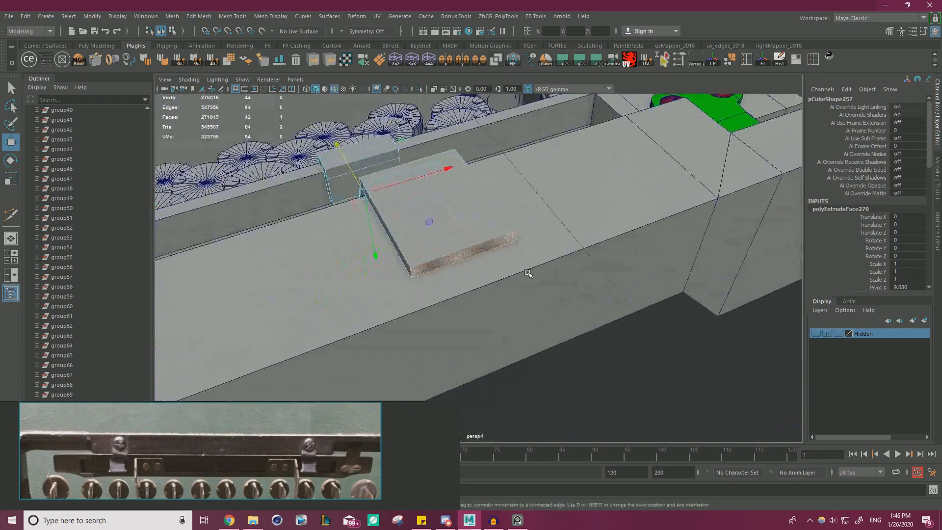
alt+drag(427, 269, 447, 249)
Step: Bevel the flat tab's two outer corner edges with 2 segments and a fraction of 0.3
click(441, 251)
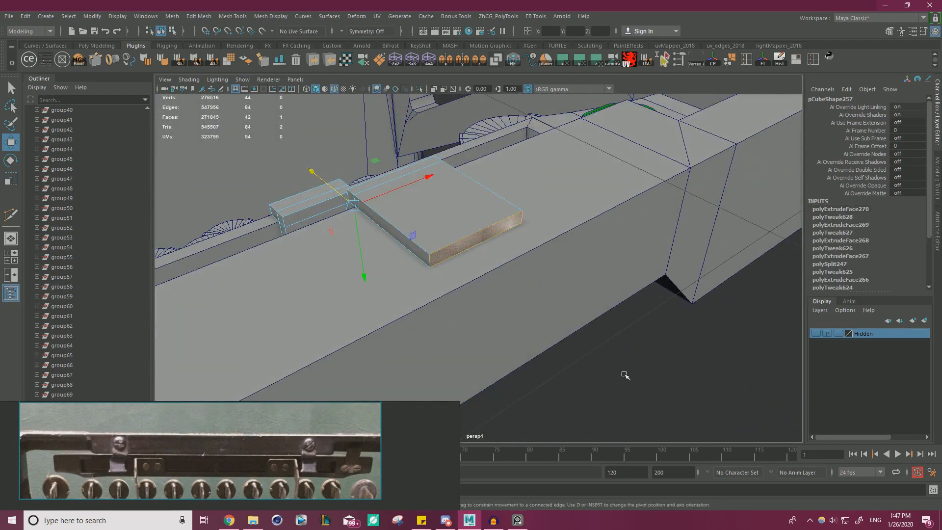
right_click(440, 229)
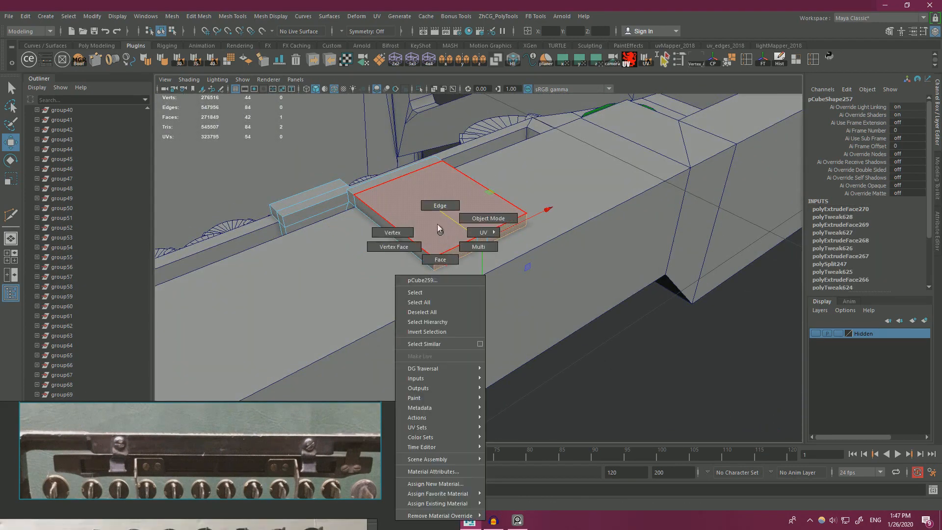
right_drag(437, 225, 440, 205)
click(435, 266)
alt+drag(511, 269, 482, 234)
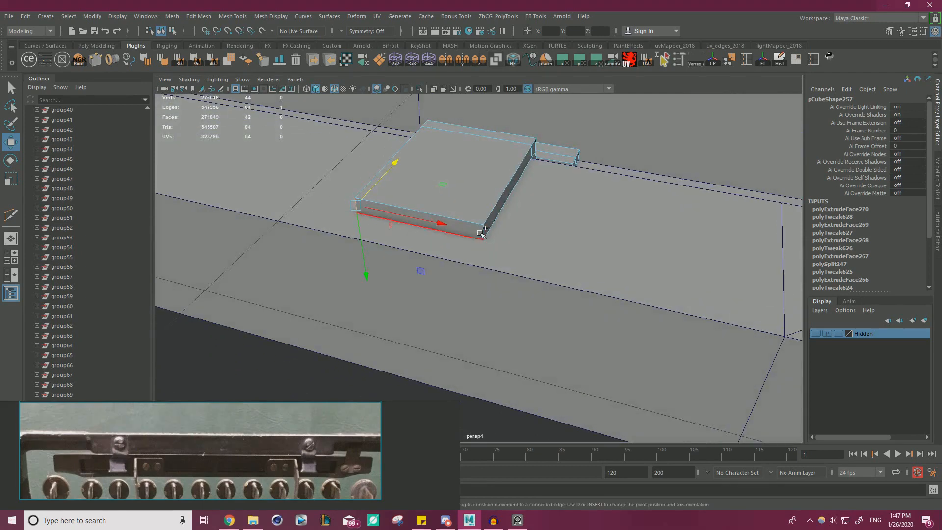
key(ctrl+b)
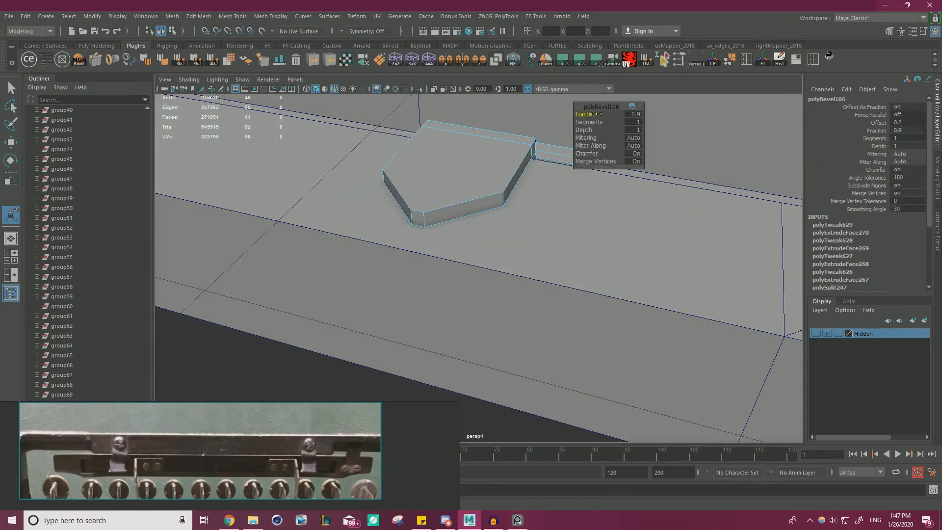
drag(591, 123, 600, 116)
alt+drag(511, 216, 527, 199)
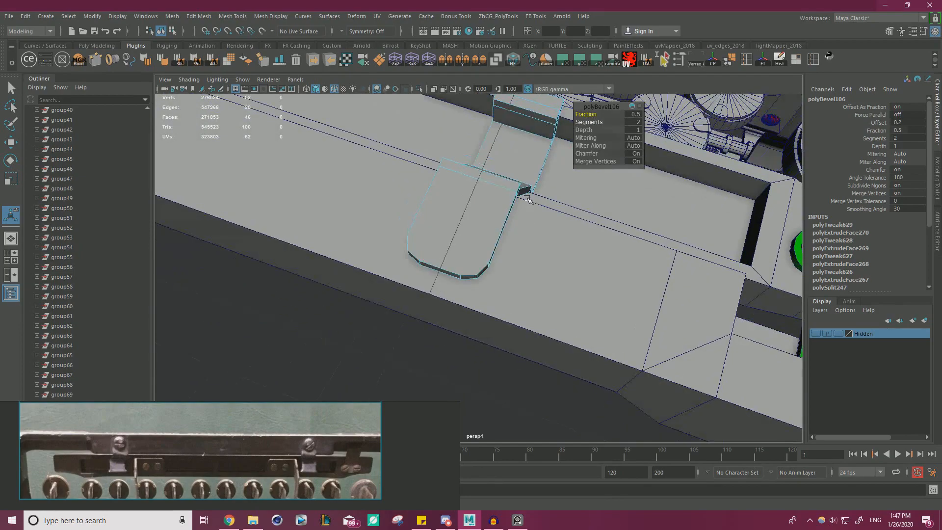
scroll(423, 280, down, 4)
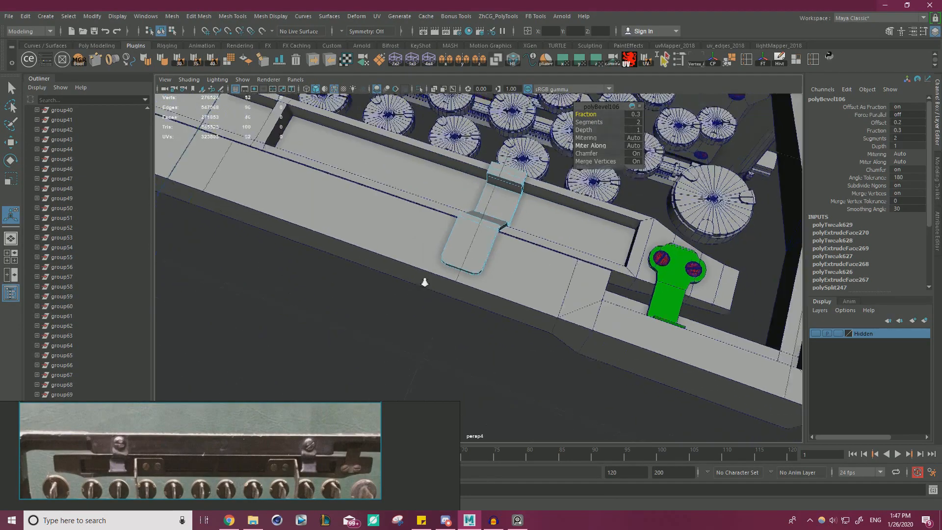
Step: Select the whole bent bracket as an object and widen it along the front bar to an X scale of about 1.641
alt+drag(423, 280, 581, 251)
right_click(439, 189)
click(486, 175)
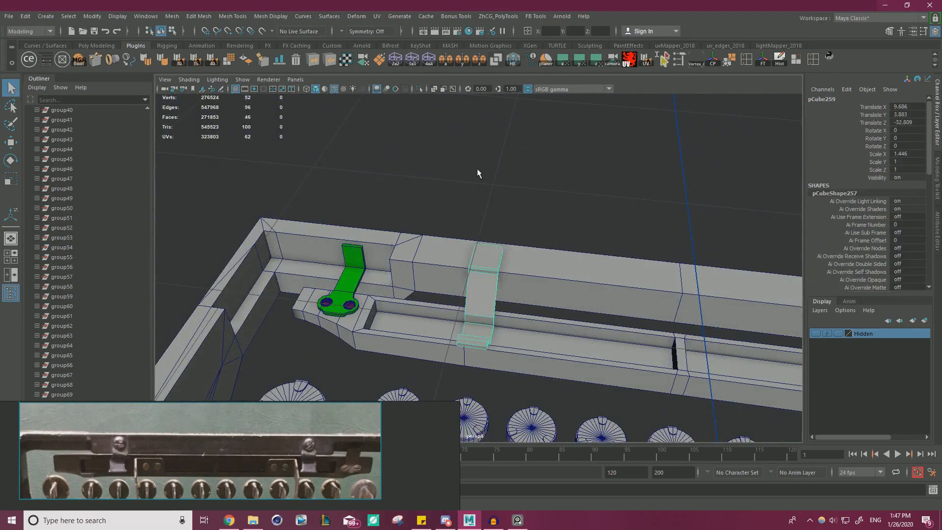
alt+drag(477, 169, 592, 274)
click(491, 311)
key(w)
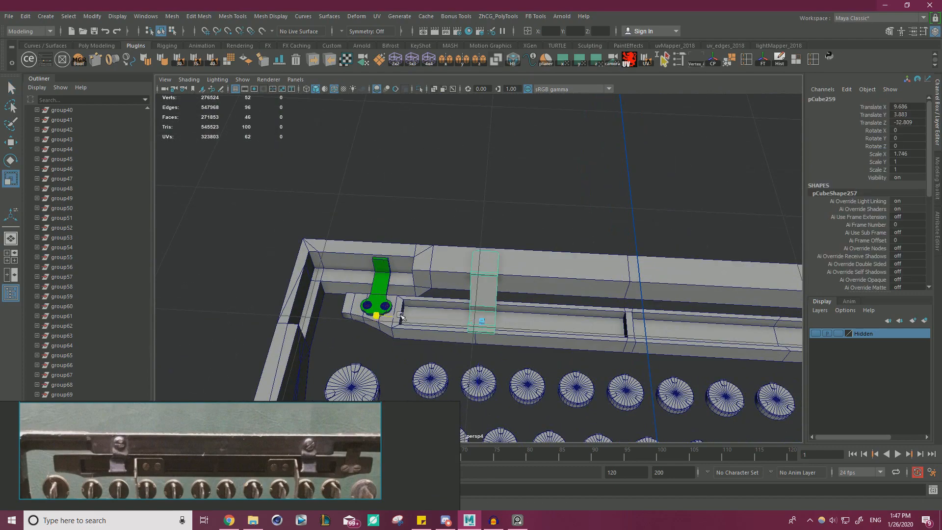
drag(406, 316, 408, 316)
Step: Widen the bent bracket further along the front bar to an X scale of about 2.035
alt+drag(408, 316, 338, 275)
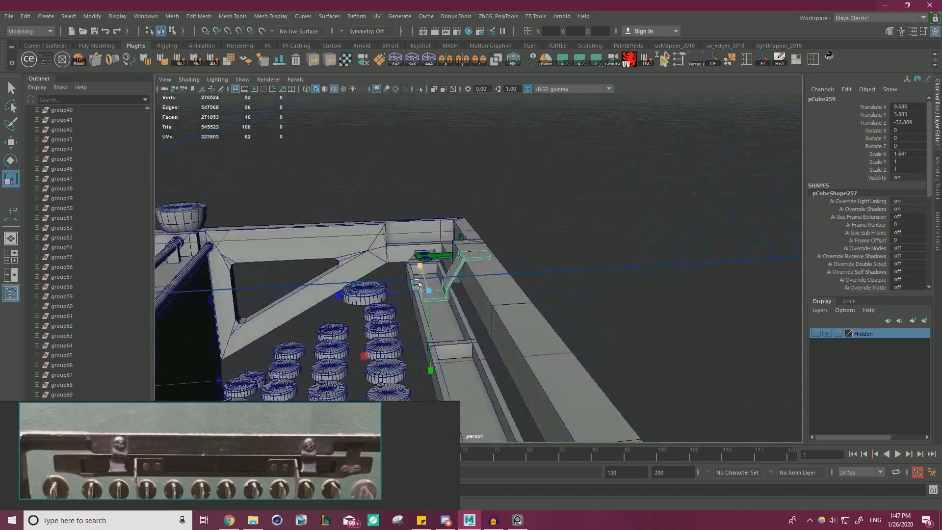
alt+right_drag(338, 274, 463, 294)
alt+drag(462, 294, 547, 267)
alt+right_drag(546, 267, 479, 282)
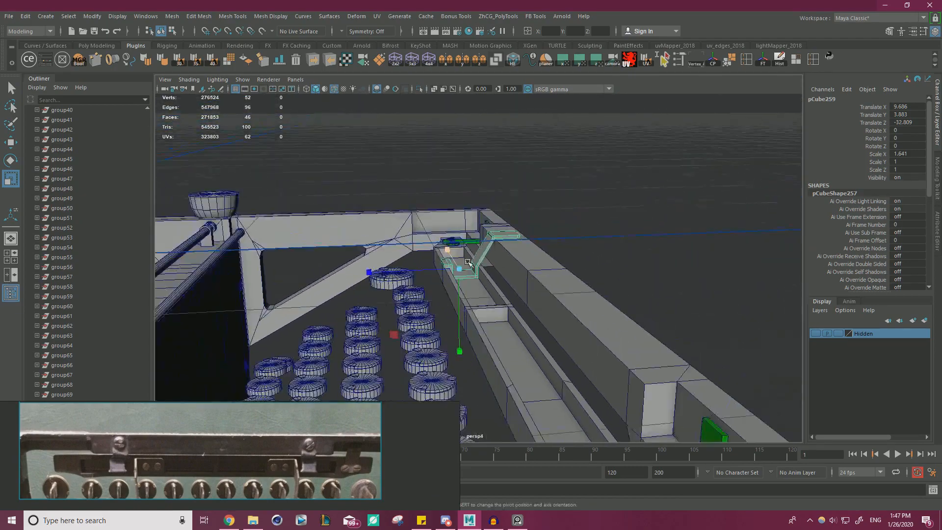
alt+drag(479, 282, 482, 222)
alt+right_drag(451, 291, 603, 252)
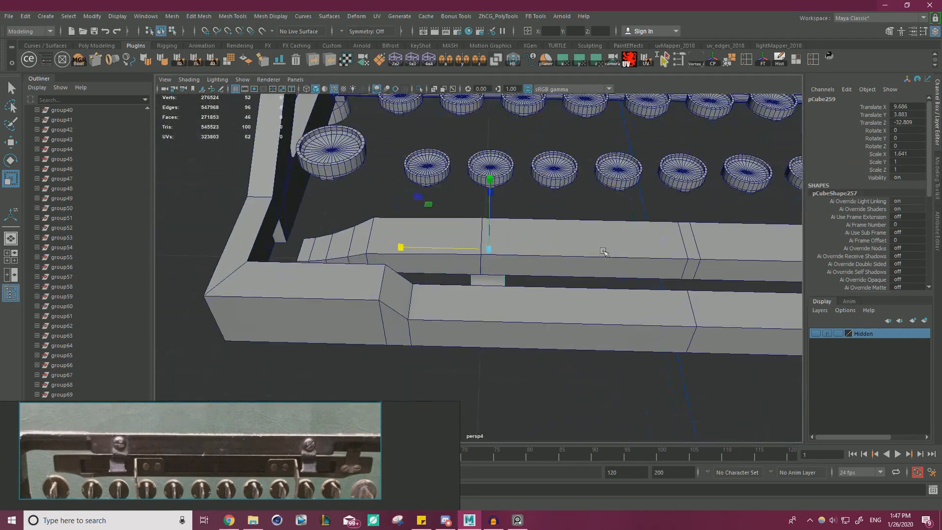
drag(447, 252, 549, 254)
key(w)
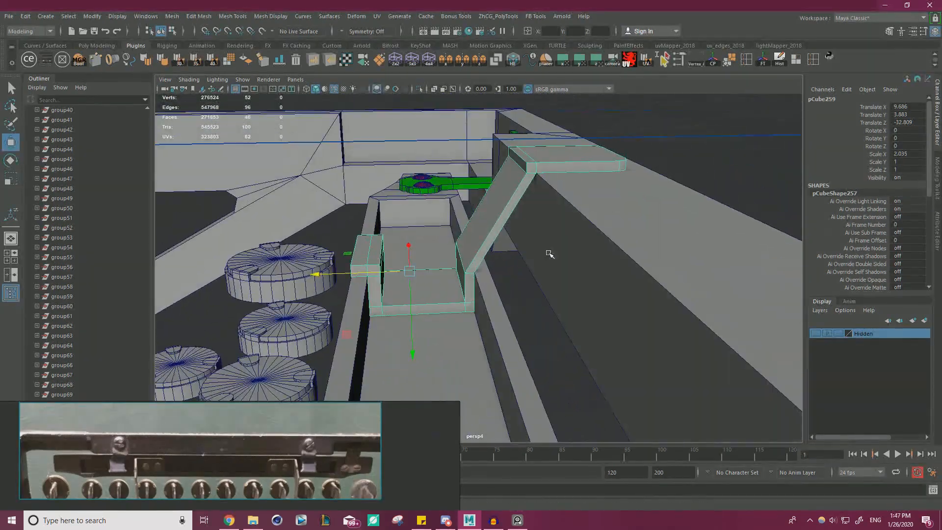
Step: Select the lower inner edge at the bracket's upper bend and snap it up level with the flat tab's top surface
click(715, 149)
alt+right_drag(523, 184, 609, 236)
click(566, 178)
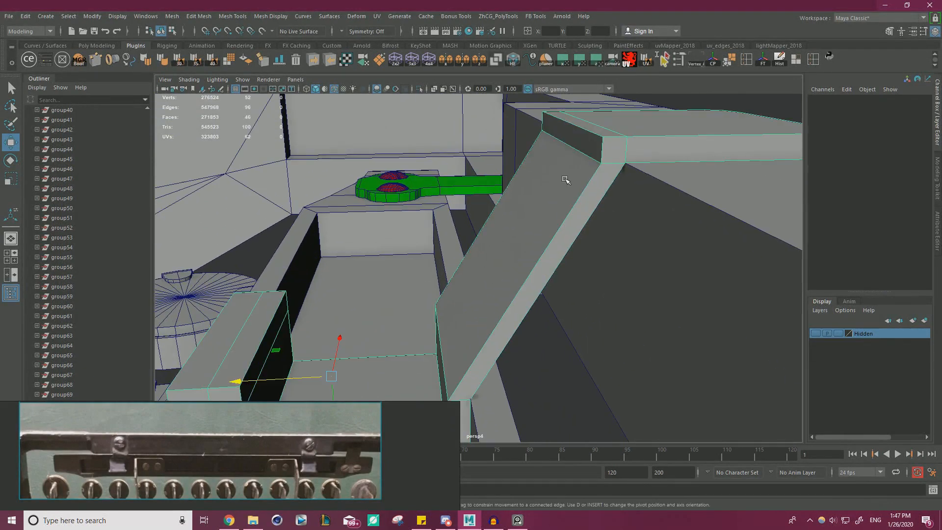
right_drag(580, 164, 572, 125)
click(601, 163)
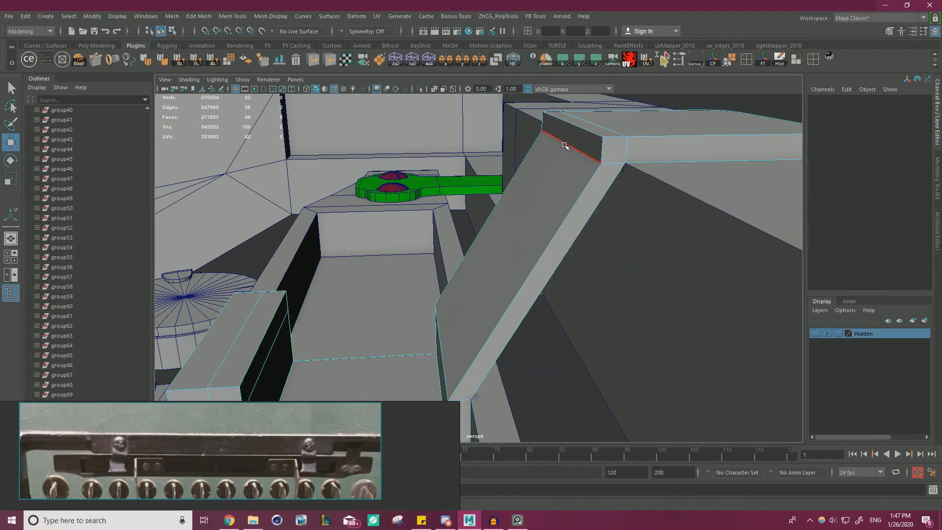
click(564, 145)
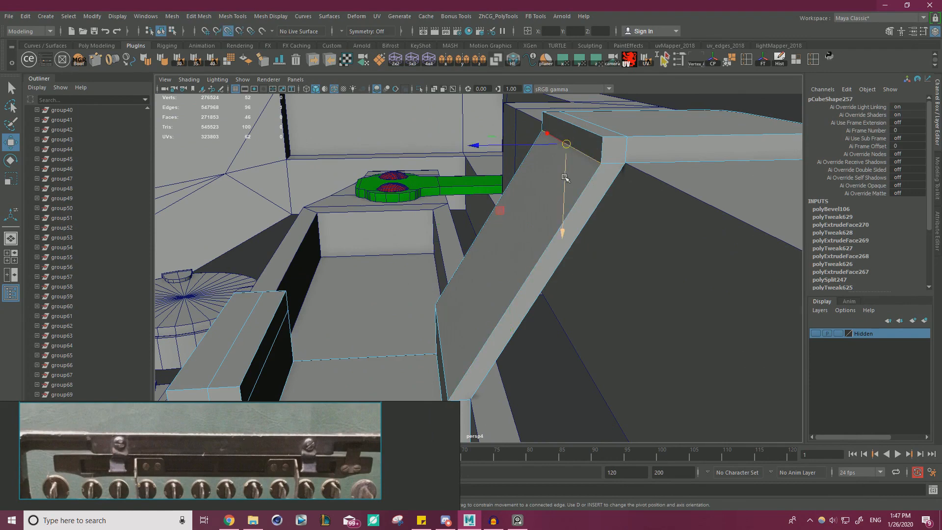
alt+drag(565, 177, 588, 167)
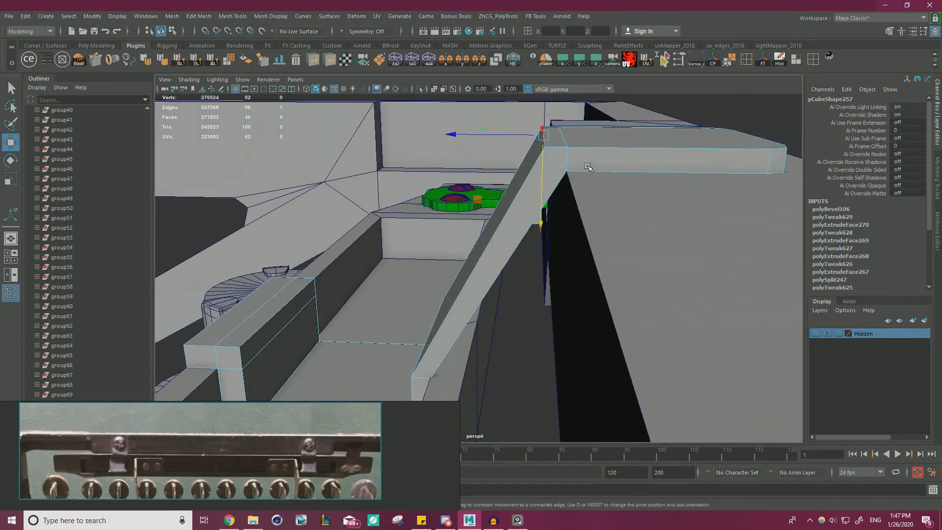
drag(532, 138, 531, 137)
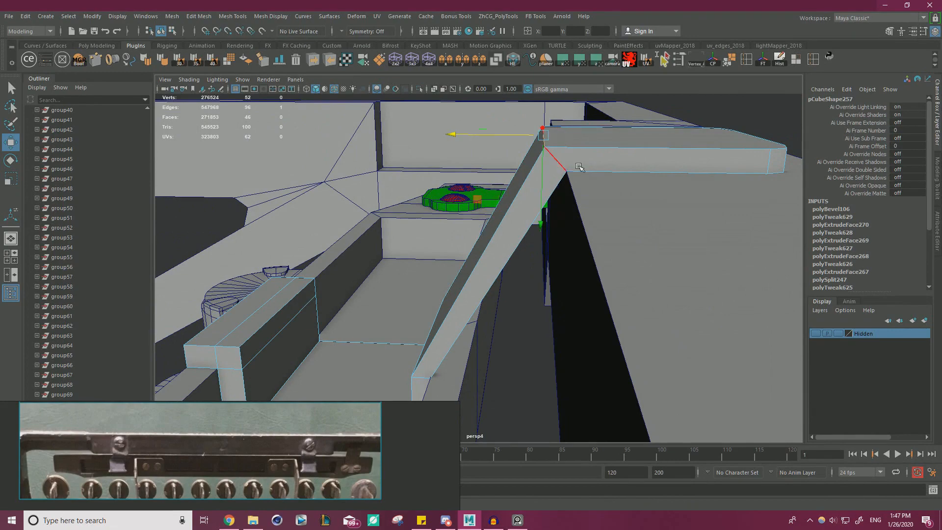
Step: Adjust the thickness of the bracket's outer upright and its recess floor by moving their inner faces
alt+drag(579, 166, 556, 216)
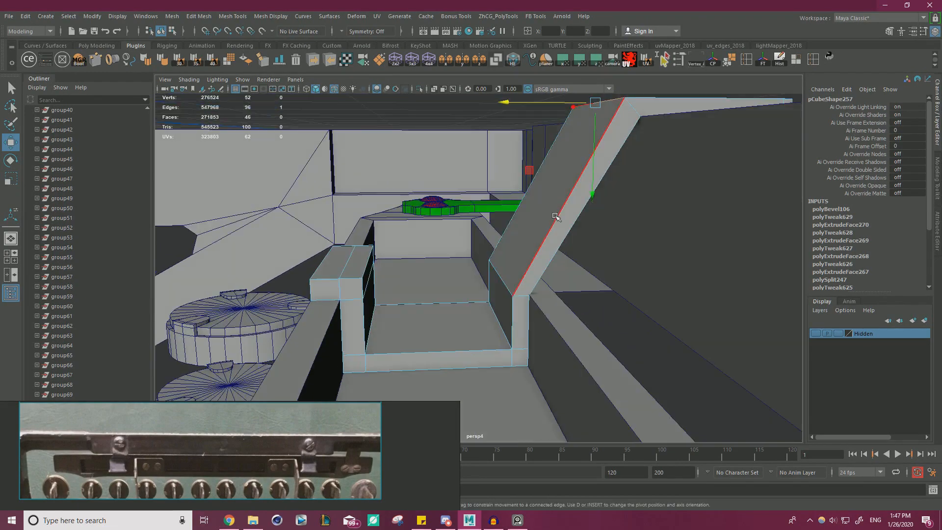
right_drag(555, 217, 553, 238)
click(500, 301)
alt+drag(500, 300, 514, 294)
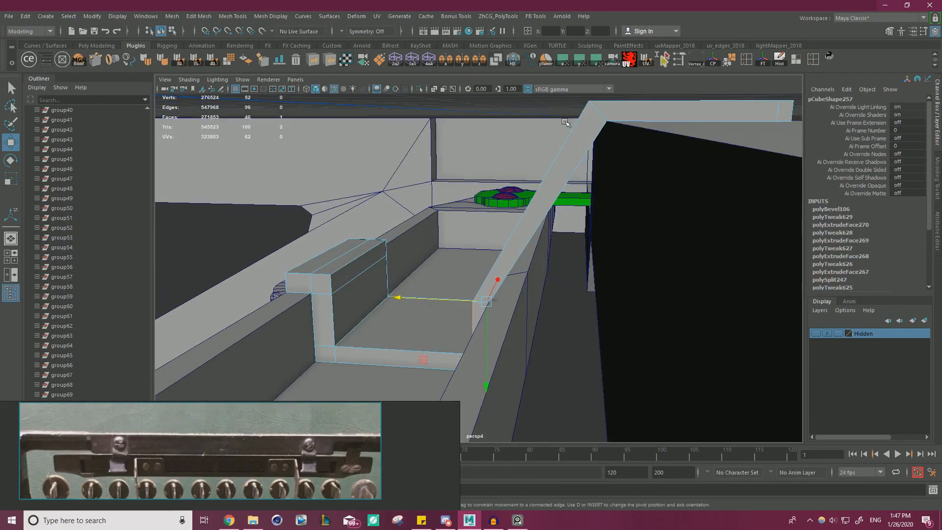
alt+drag(566, 122, 474, 265)
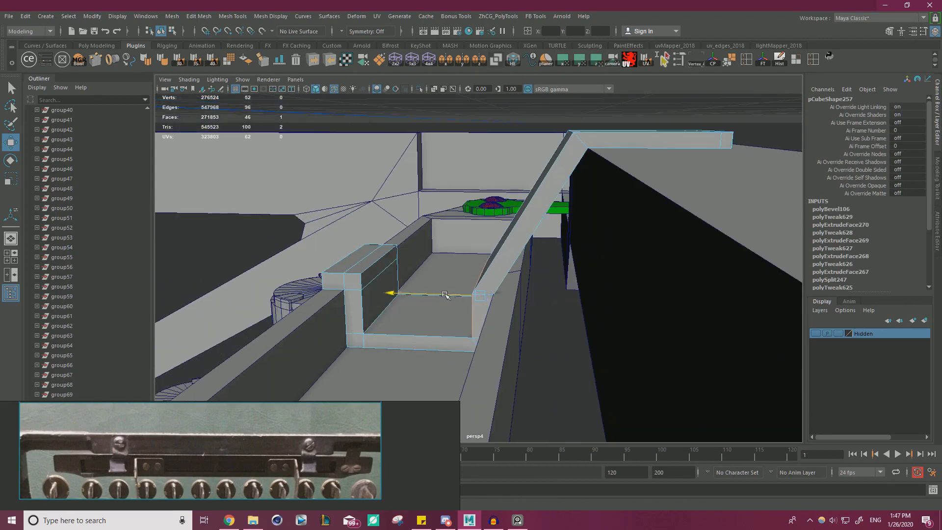
drag(445, 295, 473, 286)
click(469, 309)
drag(469, 324, 470, 317)
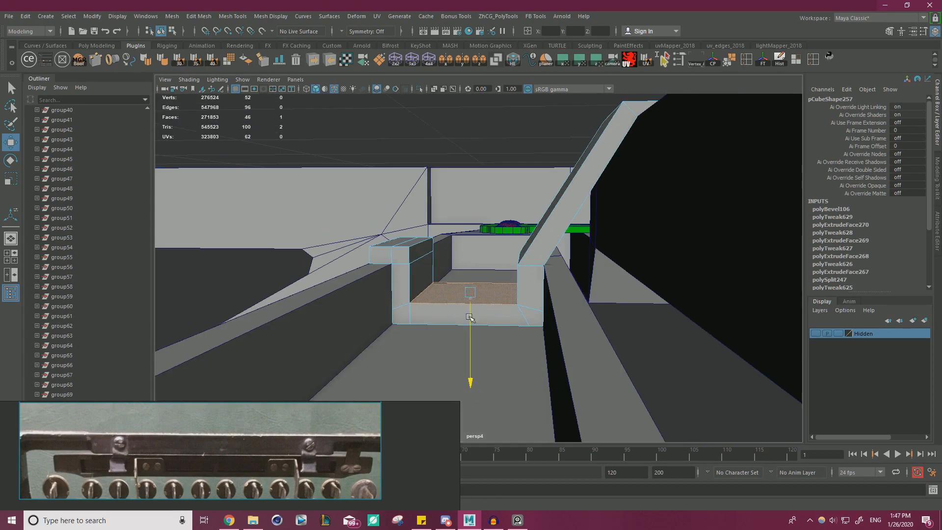
Step: Lower the hooked lip's two top faces and the flat tab's top face to thin those parts of the bracket
click(430, 279)
alt+drag(430, 280, 382, 268)
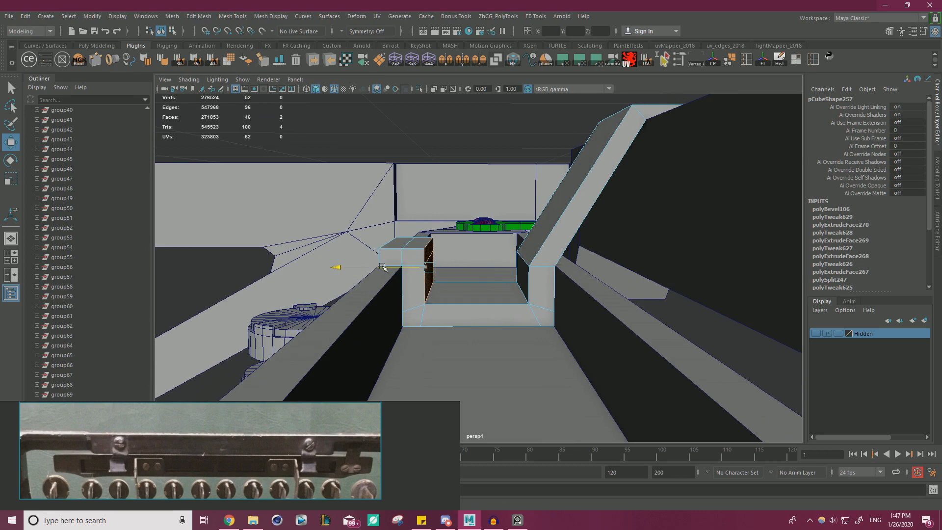
click(406, 242)
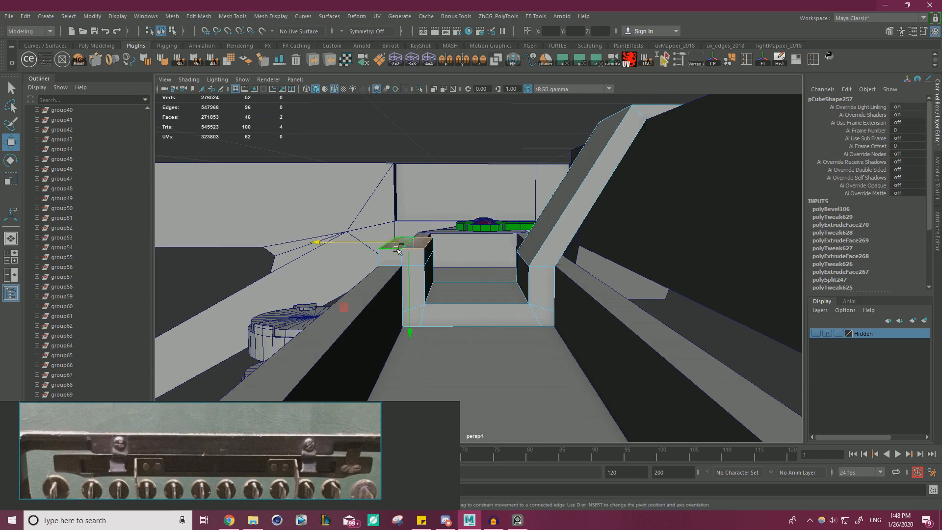
drag(409, 259, 408, 268)
scroll(466, 248, down, 4)
alt+drag(465, 238, 448, 244)
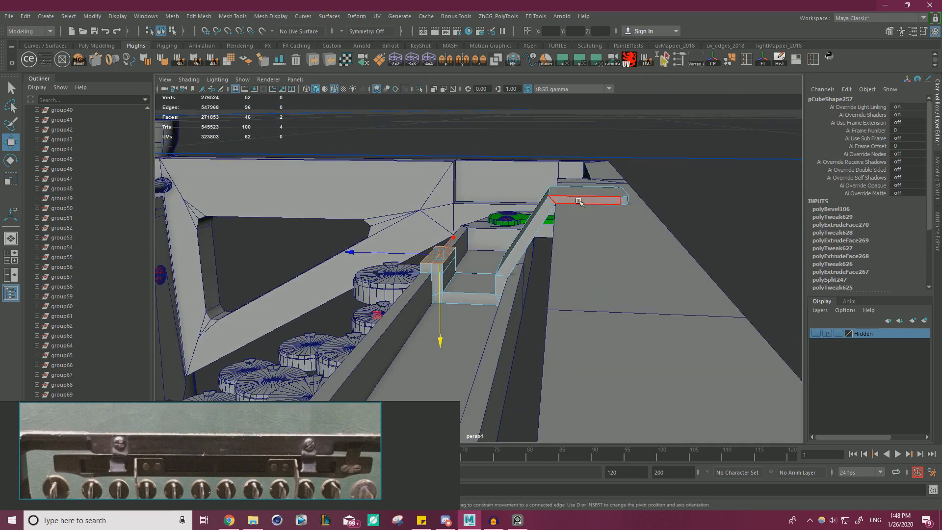
click(585, 189)
drag(586, 217, 632, 296)
Step: Merge the bracket's overlapping vertices and return to object mode with nothing selected
scroll(589, 221, up, 5)
scroll(632, 296, up, 2)
right_drag(564, 213, 515, 213)
scroll(410, 204, down, 7)
shift+right_drag(637, 179, 671, 136)
right_drag(554, 200, 578, 185)
click(578, 184)
key(q)
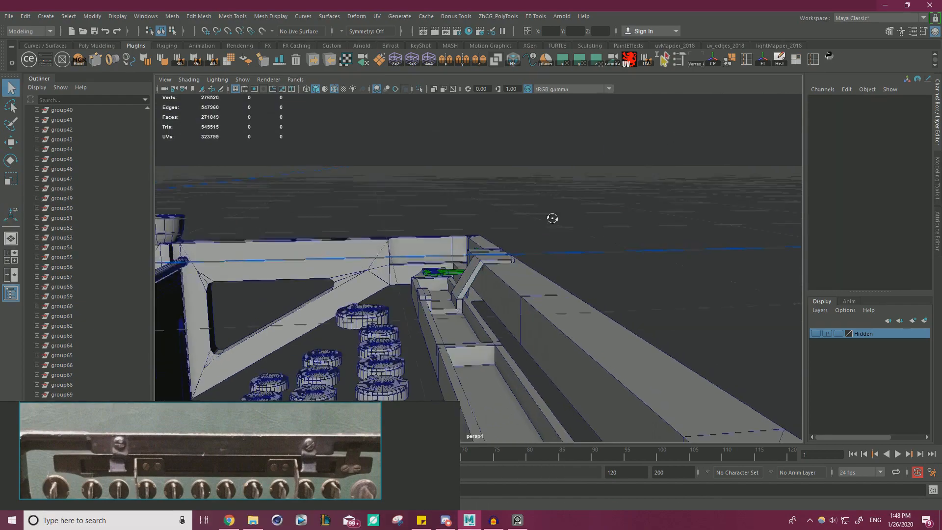
Step: Select the whole bent bracket and isolate it in the viewport
alt+drag(551, 217, 685, 284)
click(493, 273)
key(w)
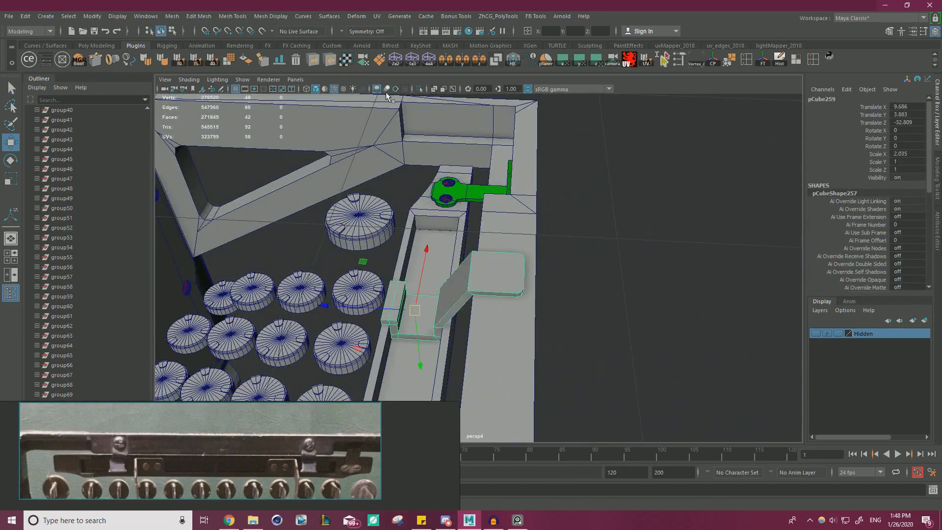
click(419, 89)
alt+drag(545, 265, 605, 257)
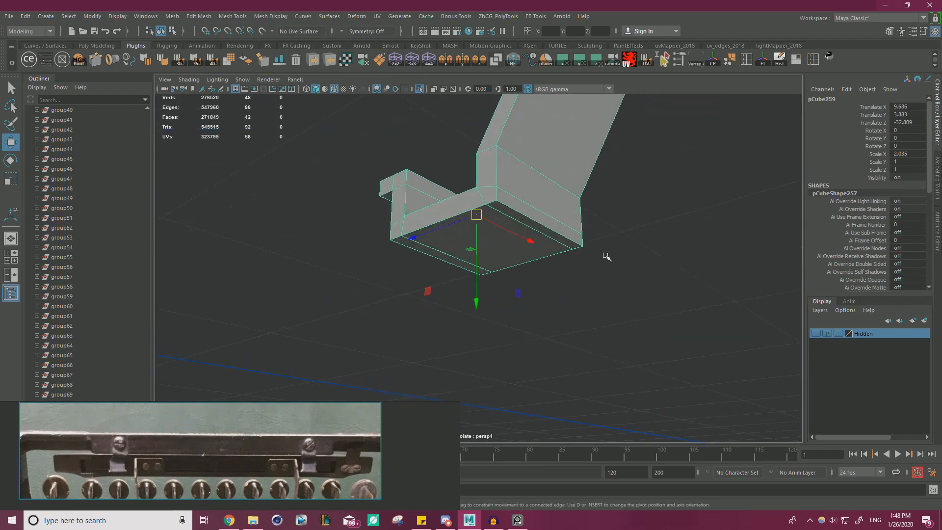
Step: Snap the spare edges beside the bracket's outer bottom corner onto the corner edge
right_drag(517, 205, 516, 172)
click(528, 193)
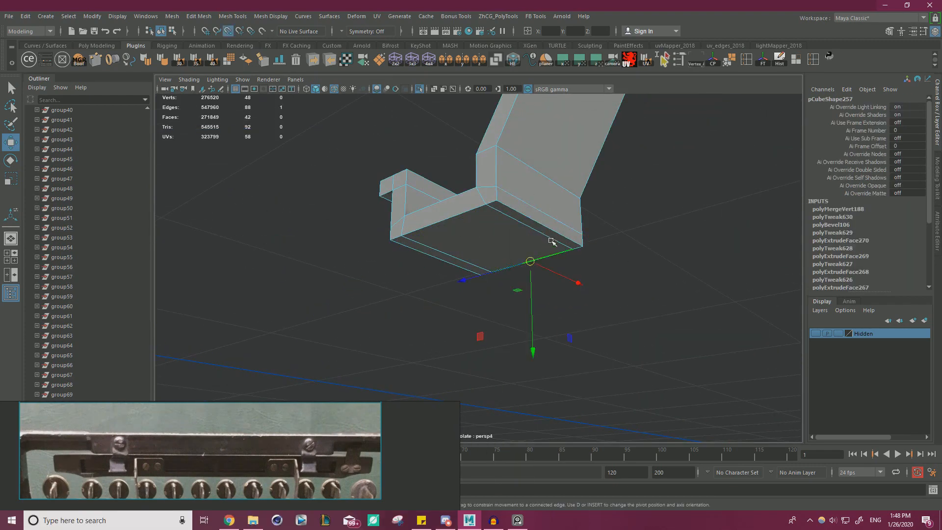
click(546, 214)
drag(546, 246, 573, 253)
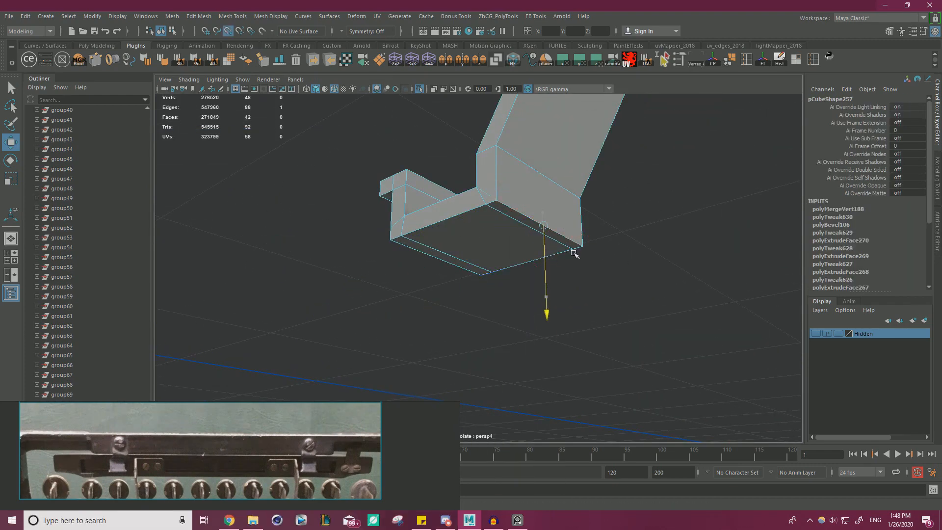
click(498, 216)
key(v)
drag(501, 239, 502, 198)
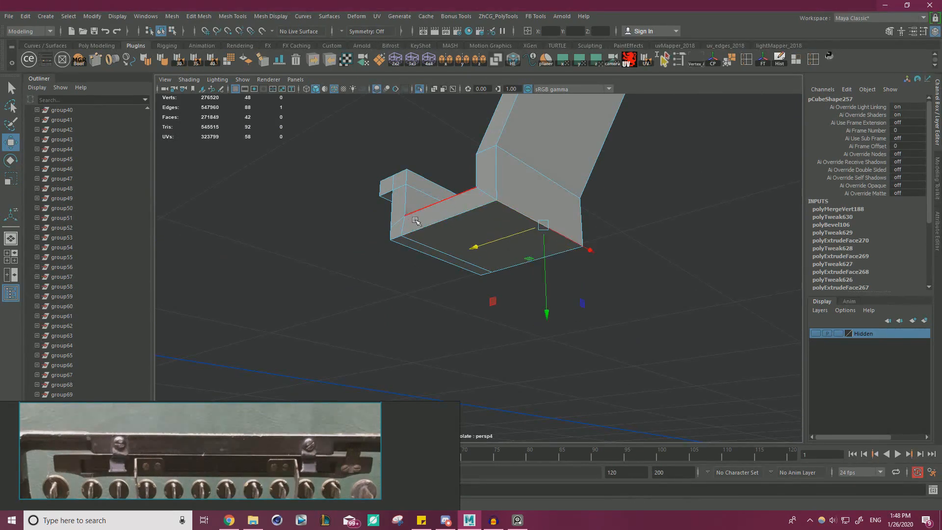
Step: Snap the spare edges at the bracket's inner bottom corner and hooked lip bend onto the adjacent corner edges
alt+drag(422, 223, 580, 243)
drag(487, 271, 505, 235)
key(v)
drag(480, 277, 480, 282)
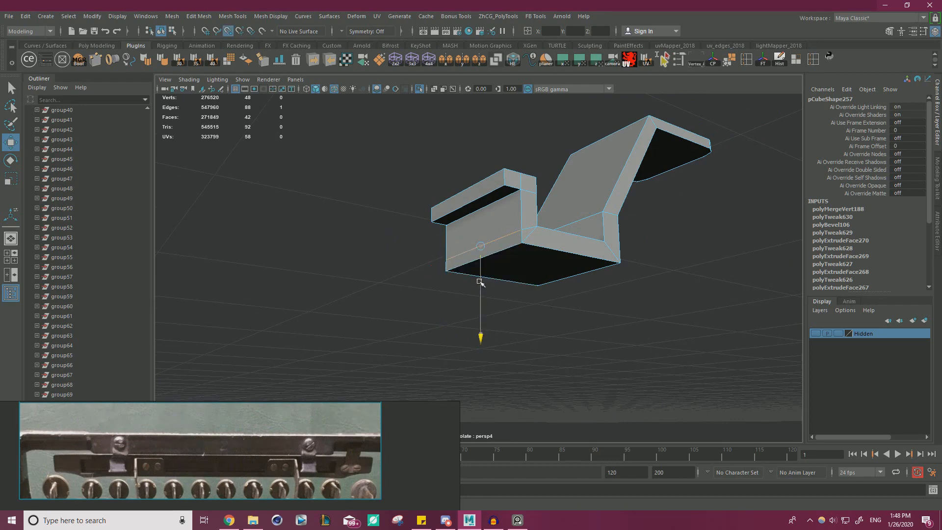
alt+drag(534, 212, 453, 166)
alt+drag(507, 185, 542, 215)
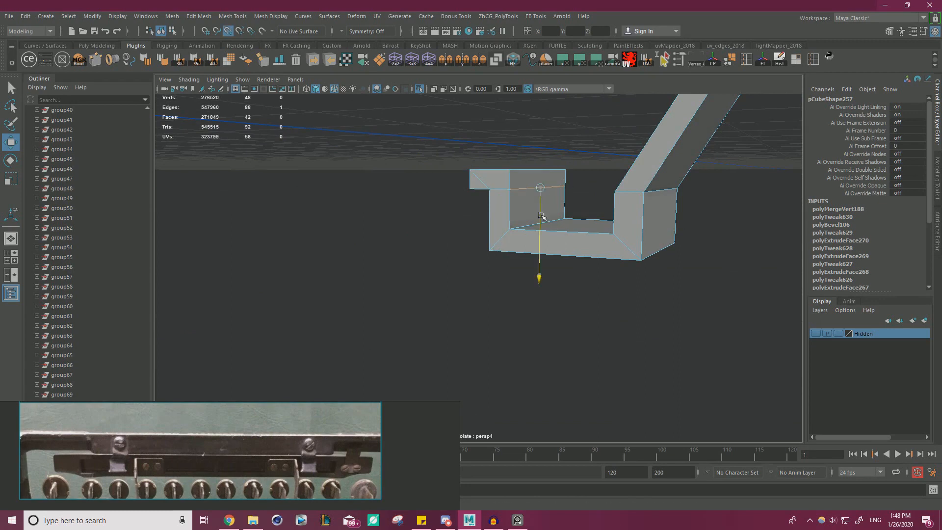
alt+drag(616, 191, 576, 218)
alt+right_drag(576, 219, 523, 215)
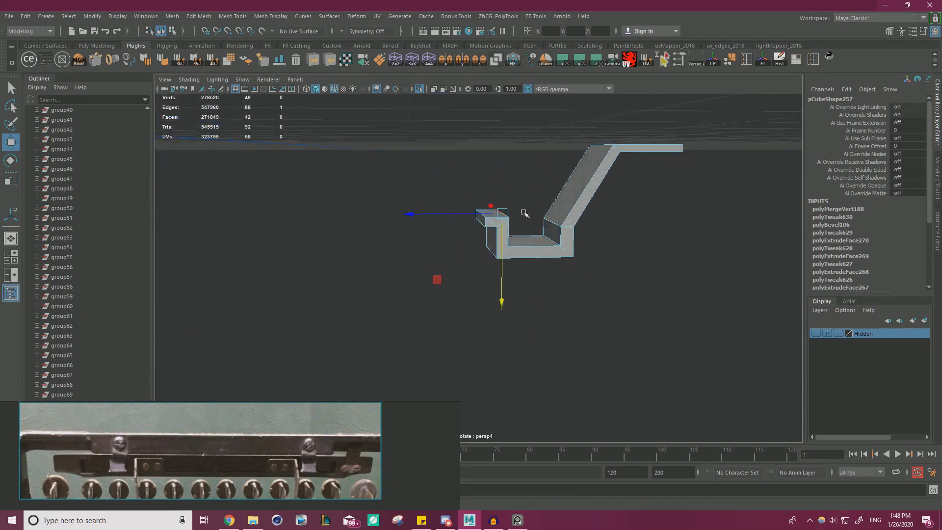
Step: Merge all of the bracket's coincident vertices and bring the rest of the typewriter back into view
right_drag(585, 187, 536, 187)
alt+drag(532, 189, 491, 193)
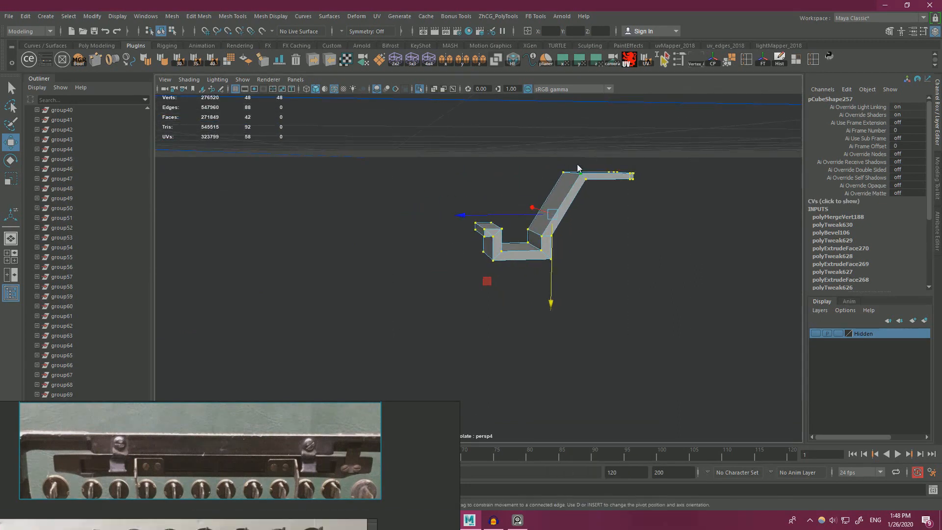
shift+right_drag(578, 168, 625, 160)
click(543, 158)
key(q)
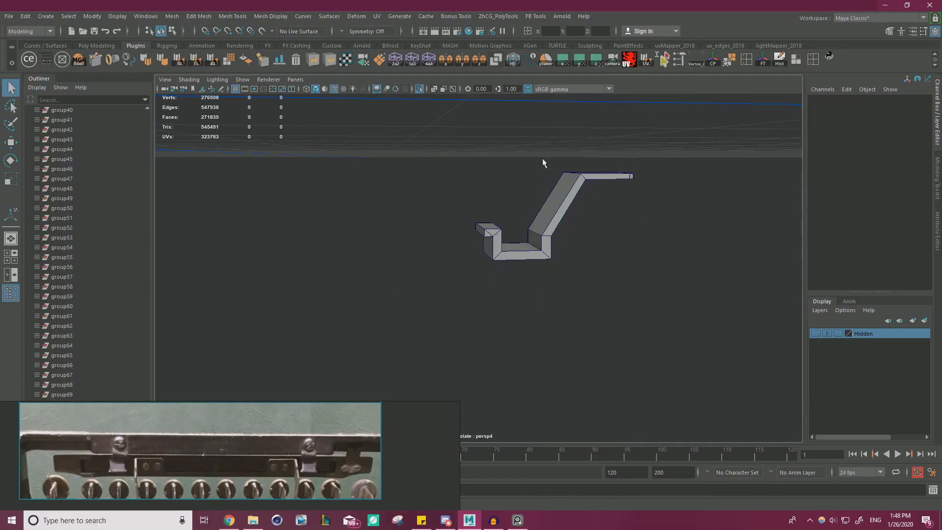
click(419, 89)
alt+drag(491, 151, 269, 142)
click(46, 16)
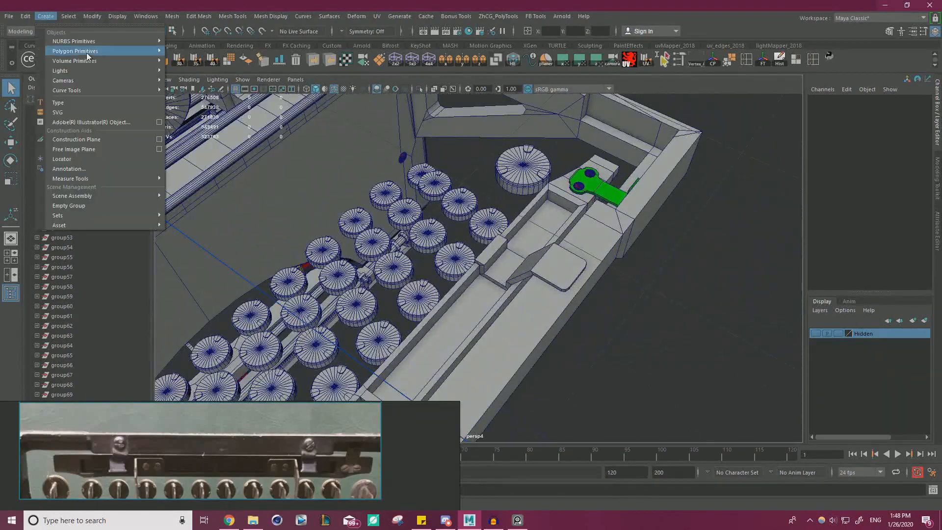
mouse_move(86, 52)
click(669, 281)
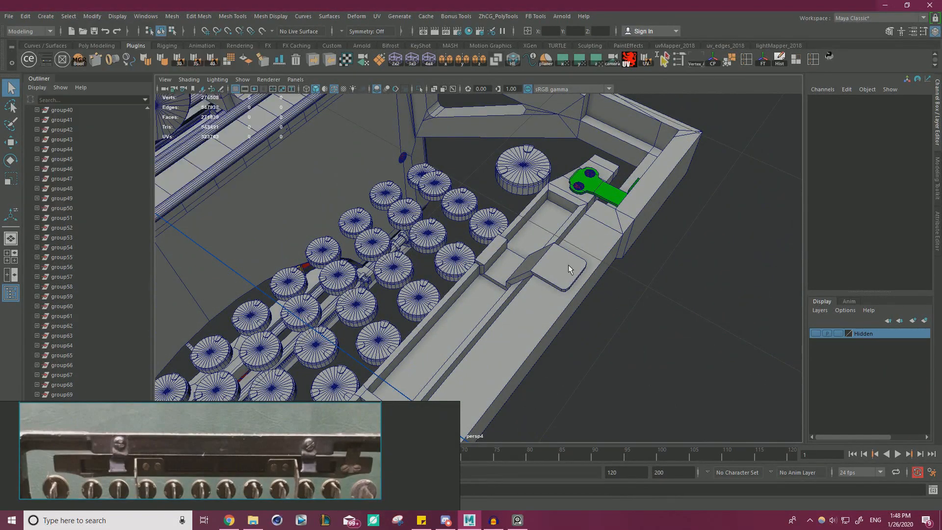
Step: Select the flat tab's top face and place a ModIt cylinder primitive on it
click(571, 266)
right_click(575, 264)
right_drag(573, 265, 576, 265)
click(575, 267)
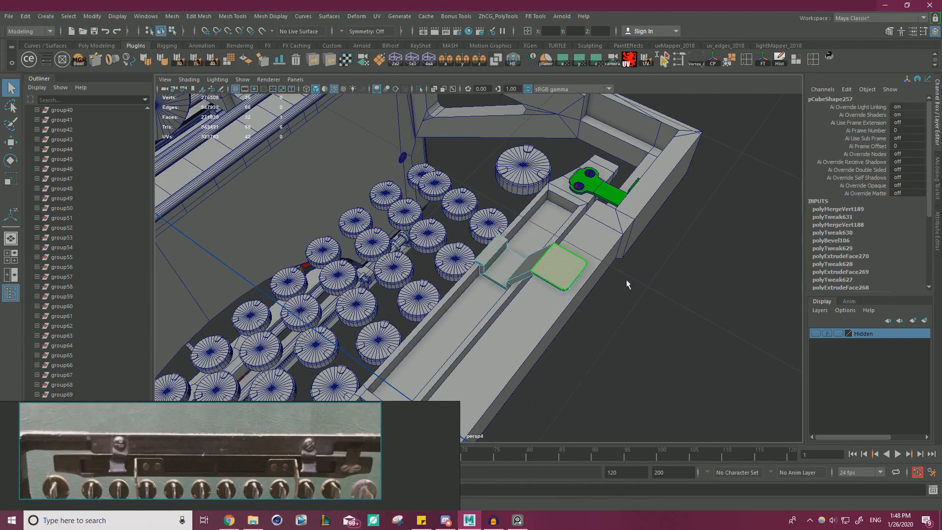
key(w)
click(49, 60)
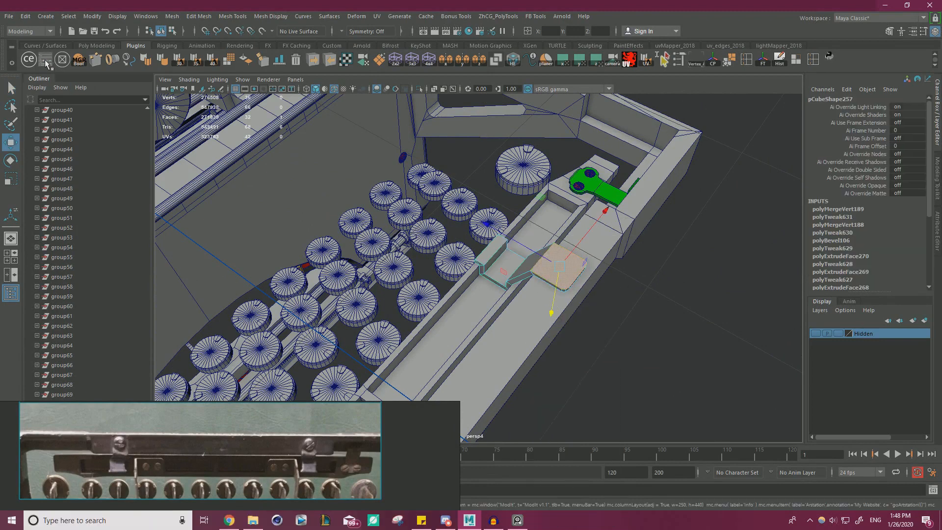
click(723, 213)
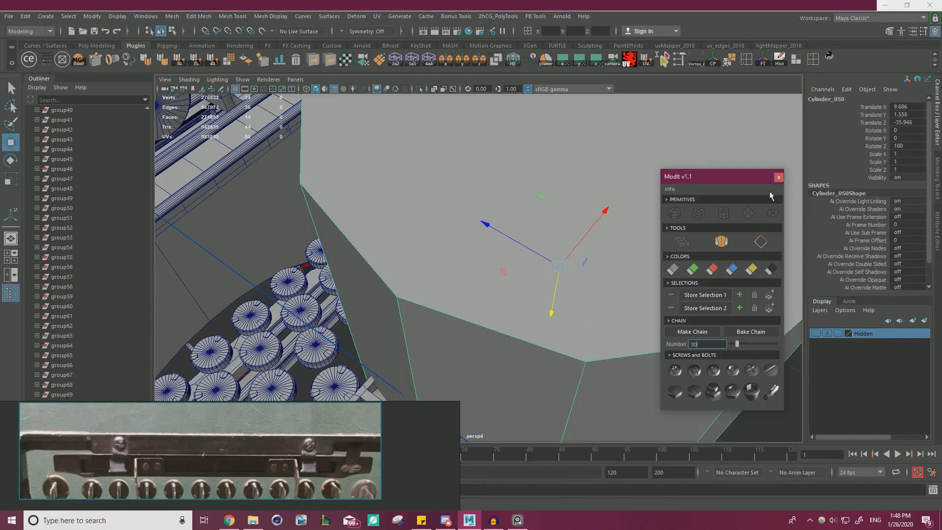
click(779, 177)
Step: Scale the new cylinder down uniformly to about 0.083 so that it fits on the flat tab
key(r)
middle_drag(455, 294, 211, 318)
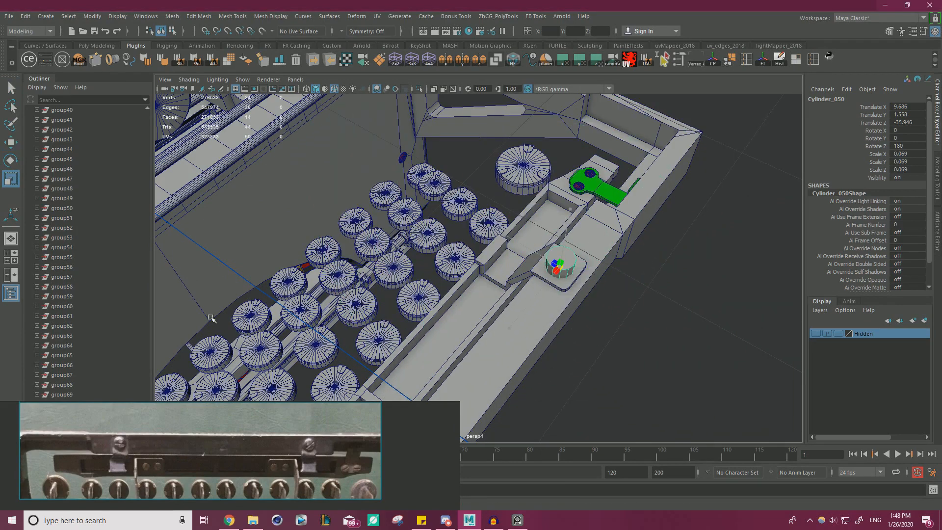
key(f)
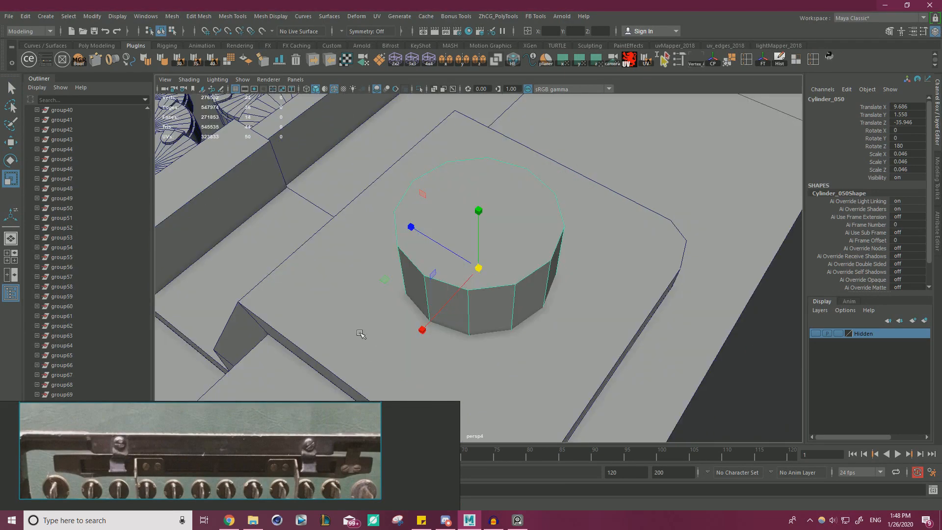
alt+right_drag(530, 285, 467, 280)
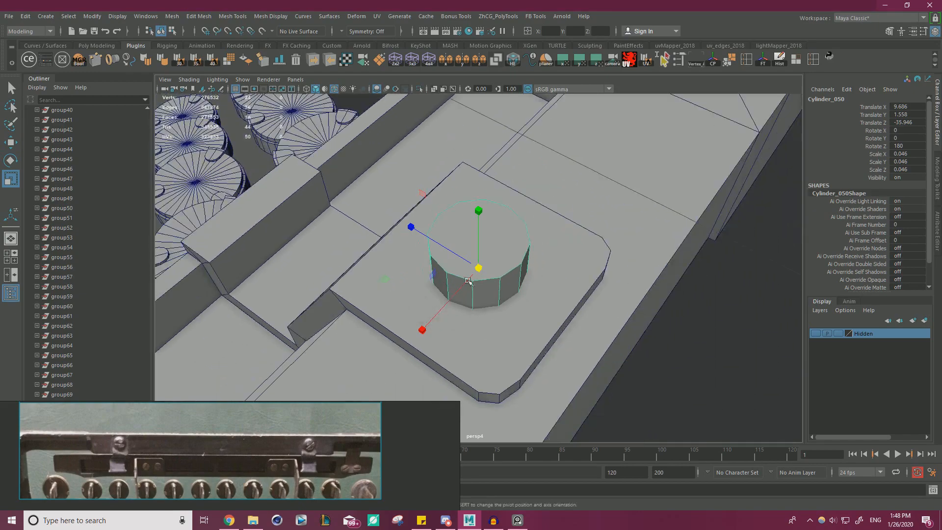
drag(477, 268, 547, 250)
key(w)
alt+right_drag(547, 250, 530, 275)
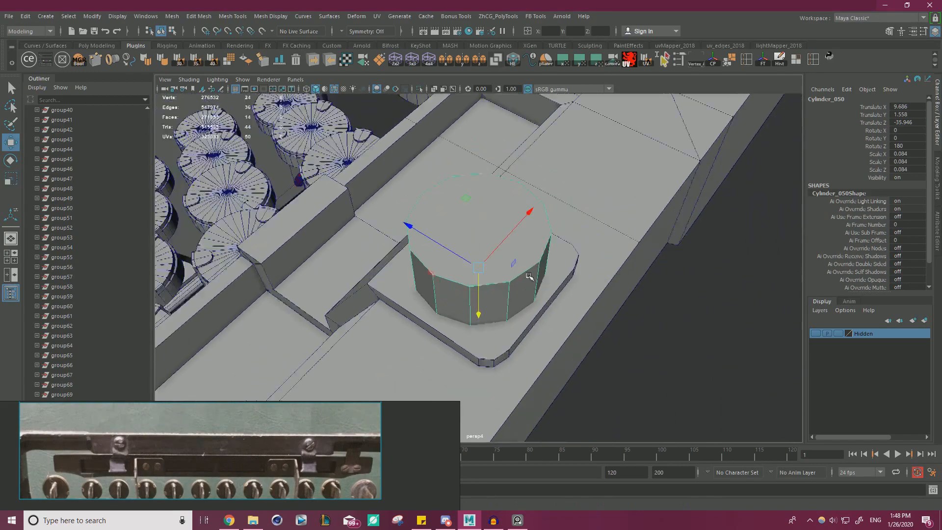
alt+drag(530, 275, 479, 269)
key(r)
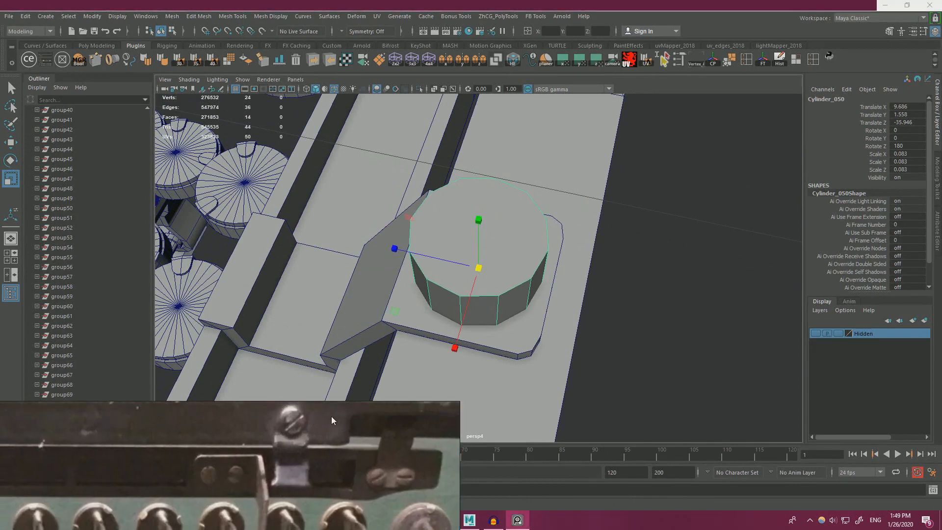
Step: Scale the cylinder uniformly to about 0.073 to suit the reference photo's screw, and adjust its height on the flat tab
scroll(332, 280, down, 2)
alt+middle_drag(332, 279, 366, 262)
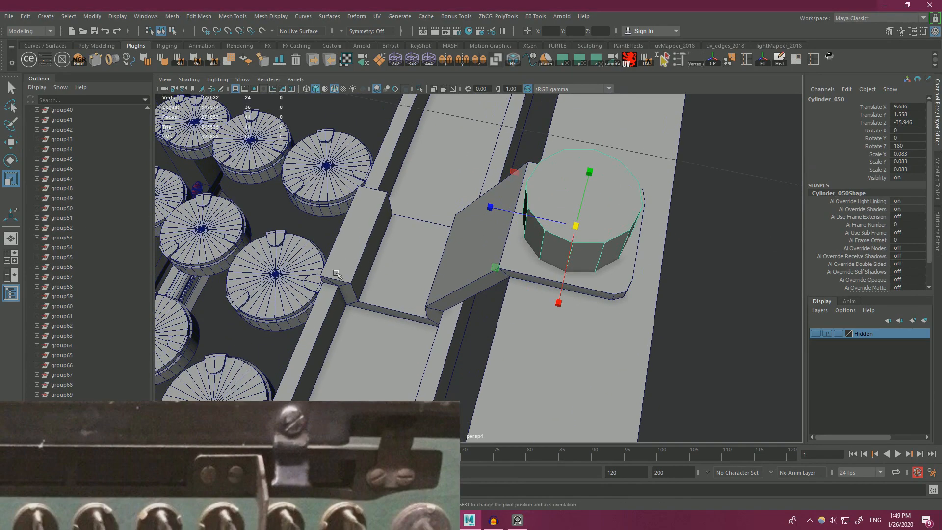
alt+drag(346, 263, 421, 267)
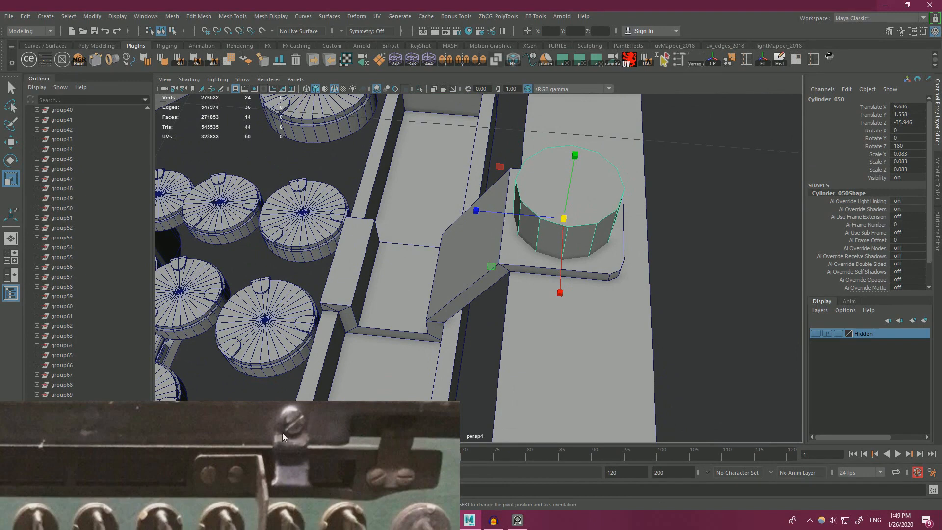
alt+drag(359, 419, 522, 231)
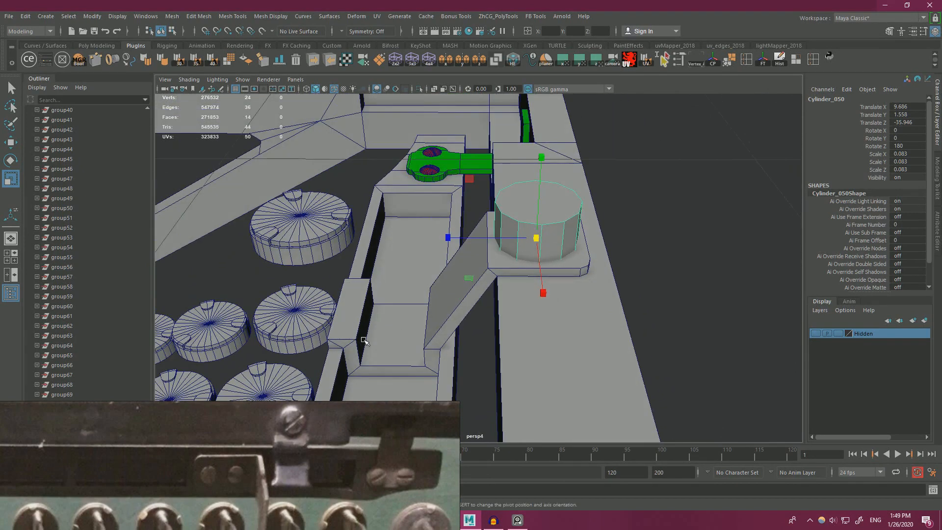
alt+drag(445, 321, 492, 270)
key(w)
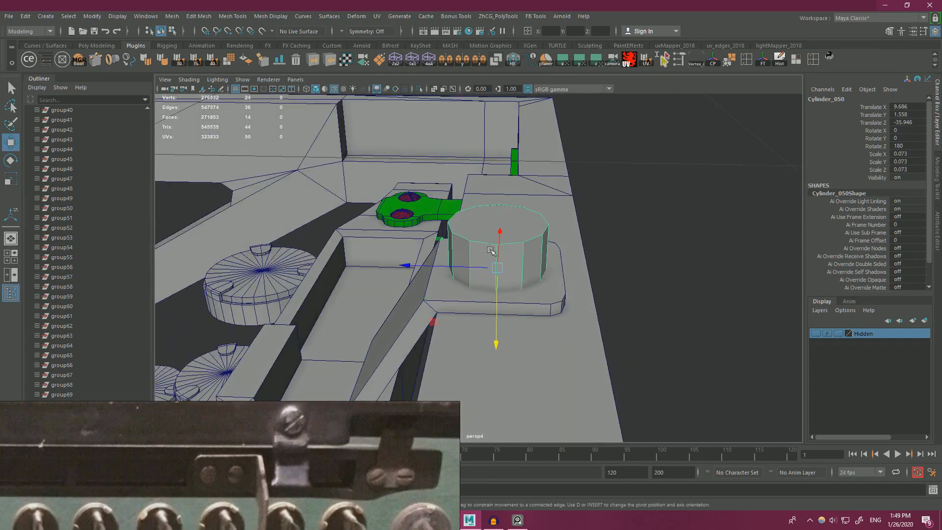
mouse_move(495, 303)
mouse_down()
mouse_move(493, 318)
mouse_move(485, 244)
mouse_move(479, 299)
mouse_up()
alt+drag(585, 289, 551, 321)
Step: Freeze the transformations and delete the construction history of both the cylinder and the bent bracket
click(562, 284)
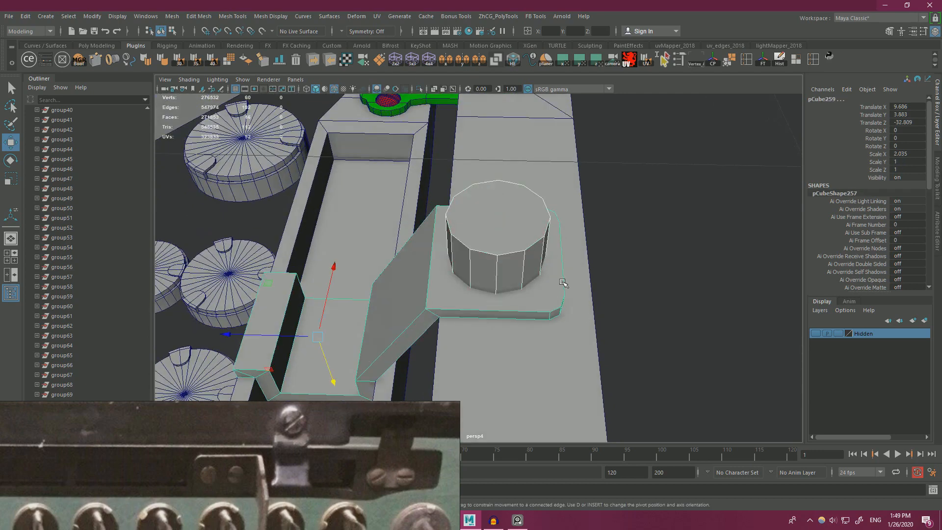
click(762, 64)
click(779, 61)
click(637, 186)
click(513, 248)
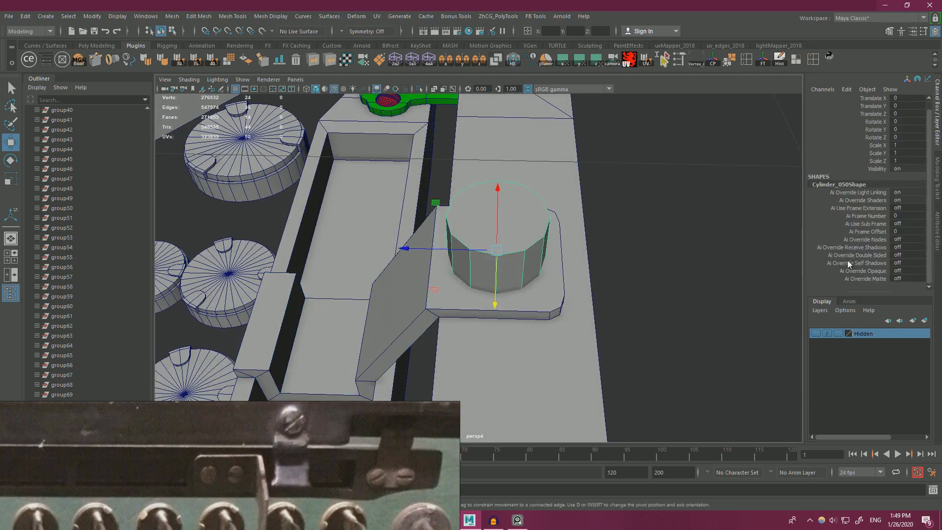
click(675, 267)
click(533, 307)
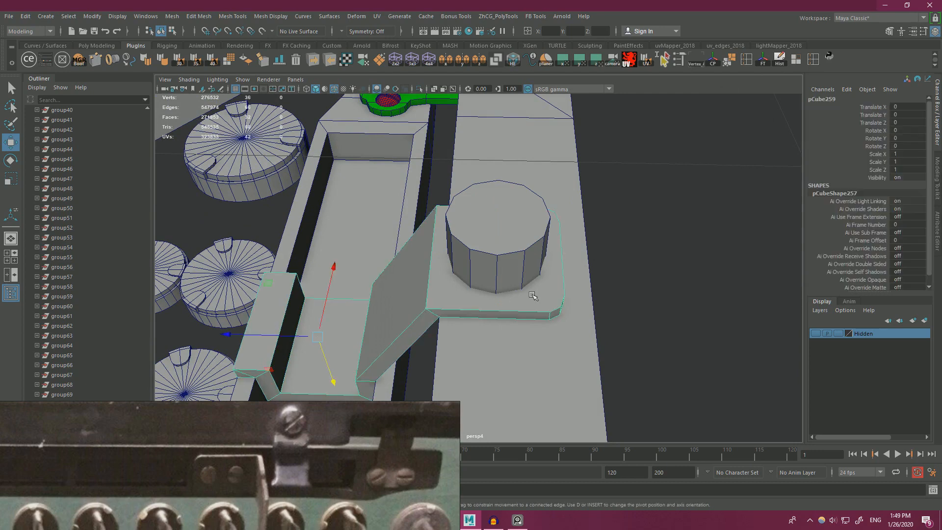
Step: Cut the cylinder out of the bent bracket's flat tab with a DcBoolManager difference operation, and delete the history and base objects
shift+click(537, 256)
click(688, 205)
click(541, 283)
shift+click(510, 253)
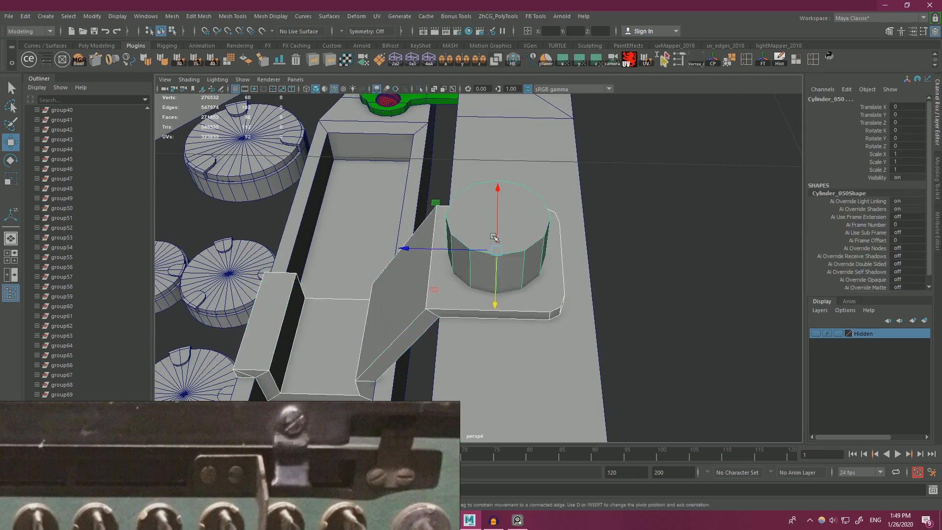
click(78, 60)
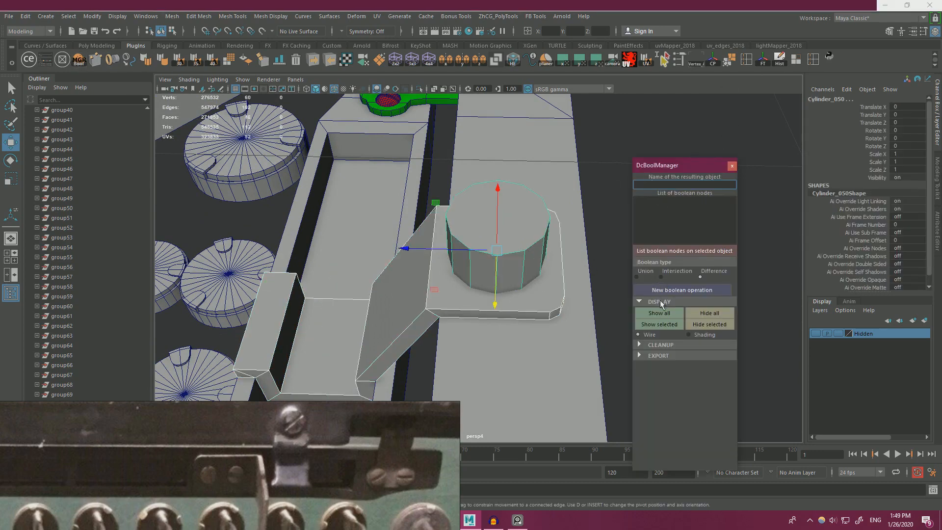
click(665, 290)
click(639, 345)
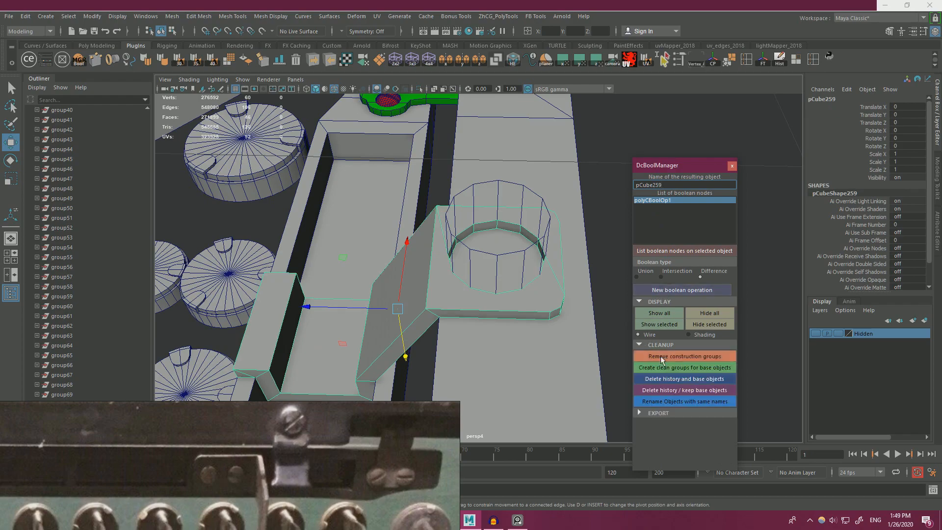
click(677, 379)
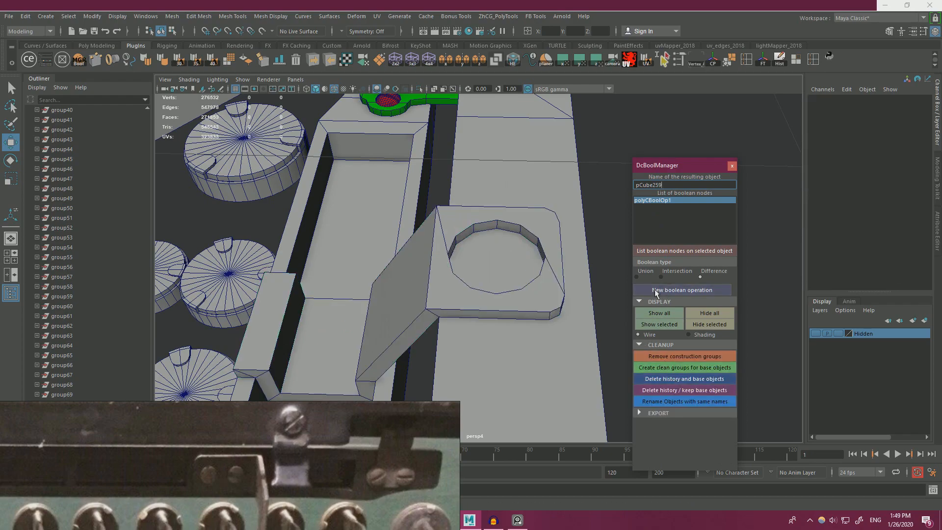
click(732, 166)
Step: Duplicate a screw from the green plate at the front bar's end and place the copy at the bent bracket's hole
alt+drag(736, 206, 669, 237)
click(680, 217)
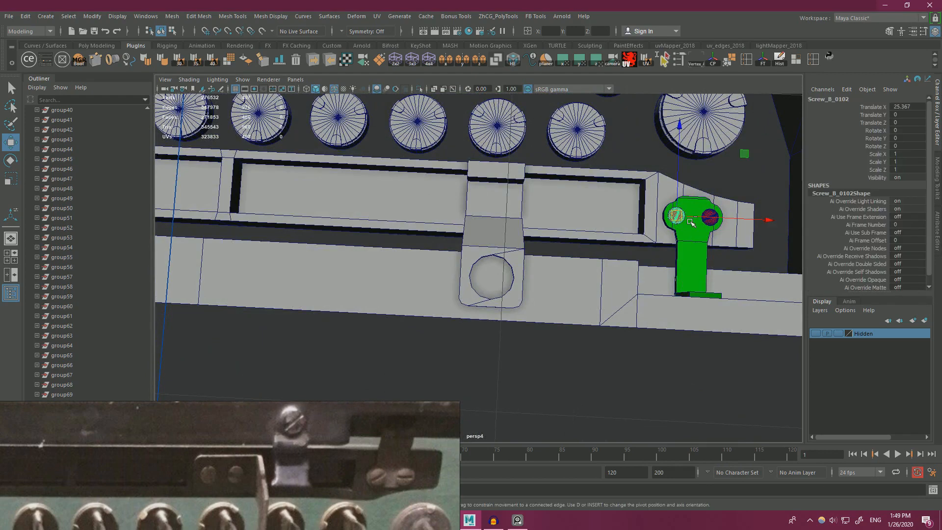
drag(748, 219, 537, 255)
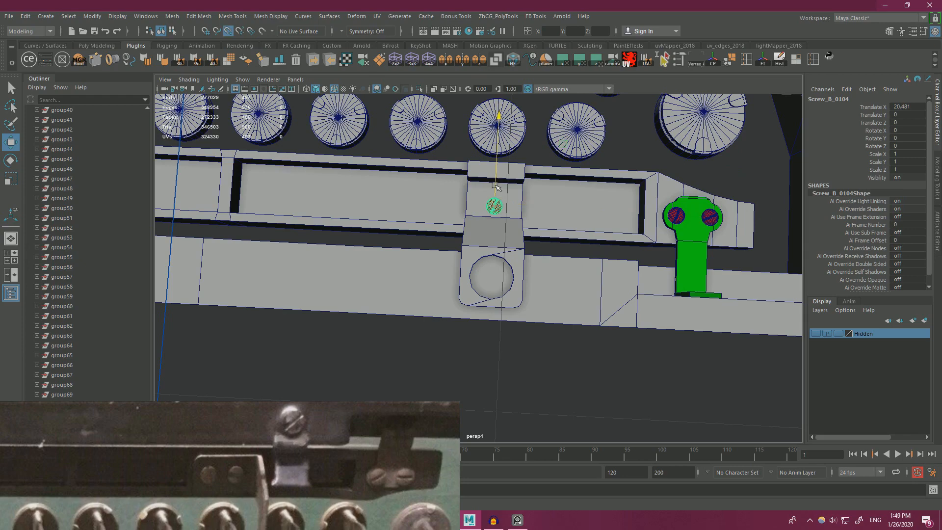
alt+drag(477, 223, 500, 245)
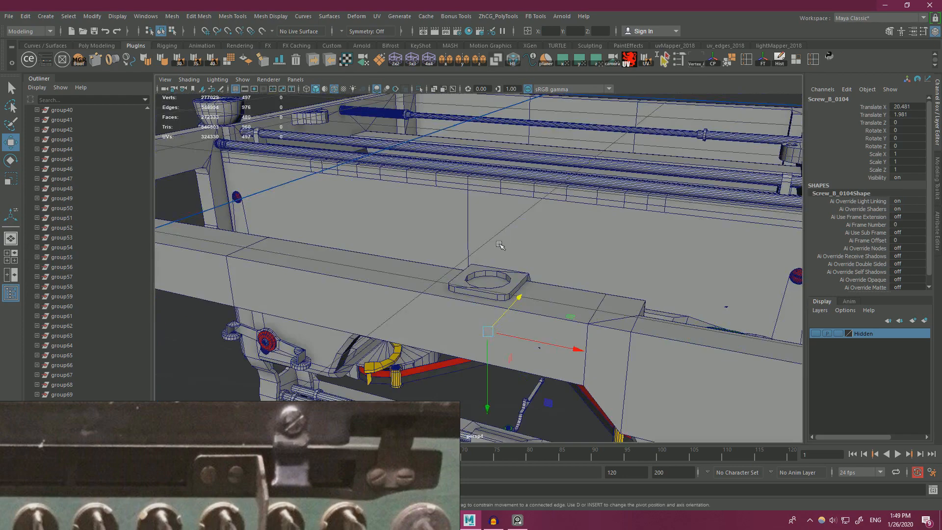
drag(487, 357, 487, 295)
Step: Scale the copied screw up uniformly to about 2.334 and shift it to the hole's centre, at about -1.505 in Z
key(f)
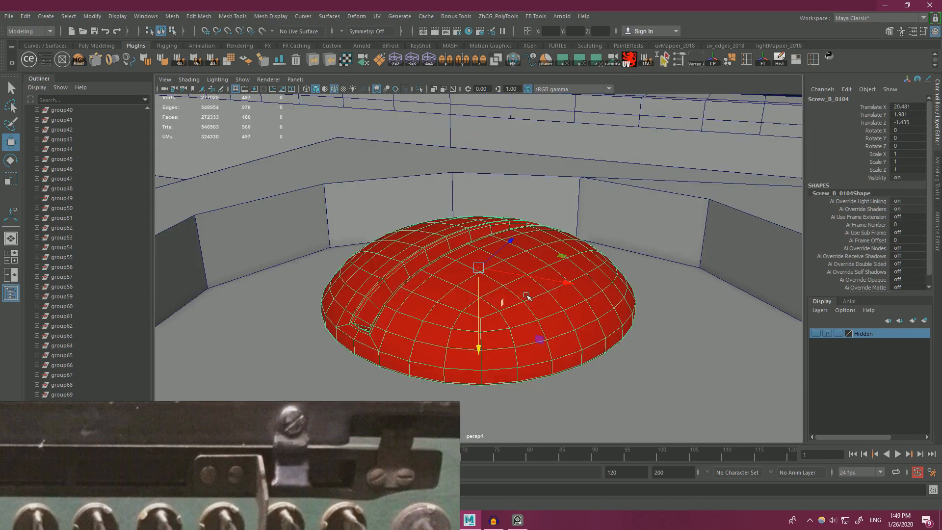
scroll(479, 269, down, 5)
key(r)
drag(479, 269, 573, 270)
key(w)
drag(480, 314, 480, 302)
key(r)
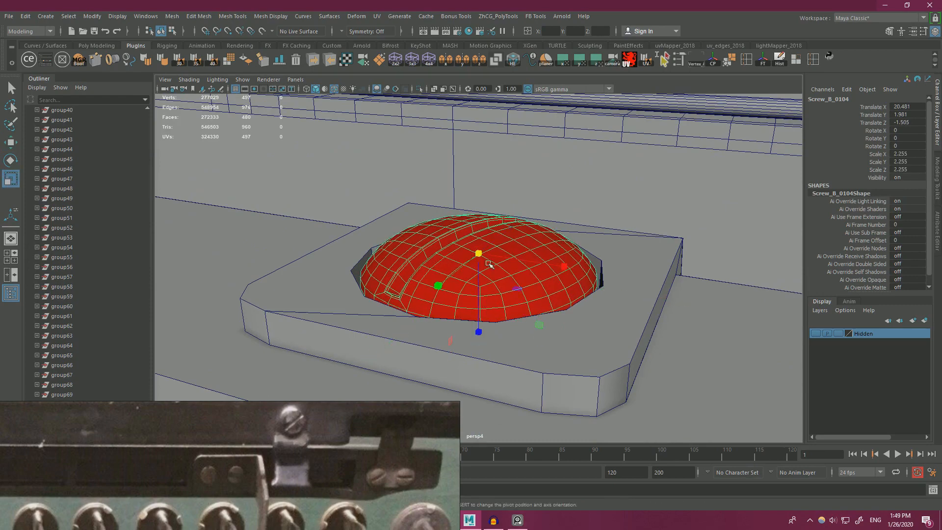
drag(479, 254, 488, 300)
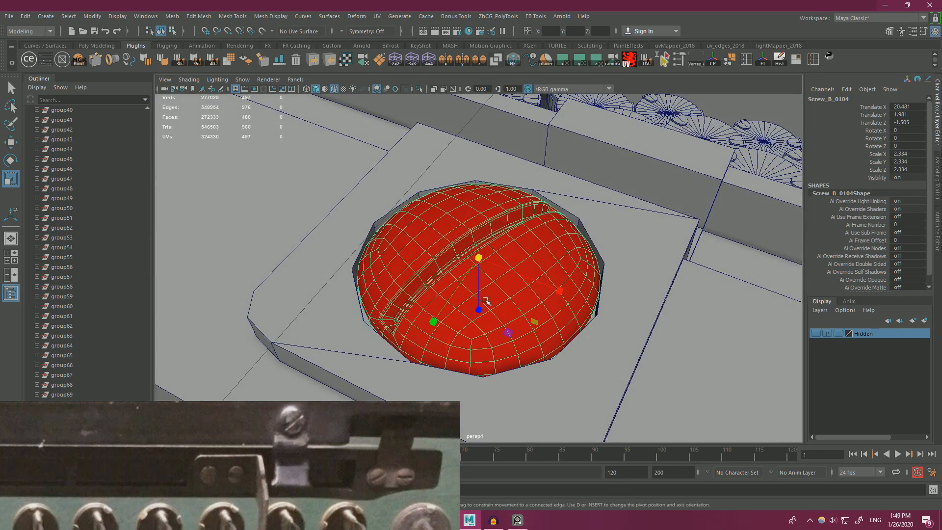
Step: Fine-tune the screw's uniform scale so that its head fills the bracket's hole, and deselect it
key(w)
key(r)
drag(483, 260, 614, 334)
key(w)
scroll(614, 334, down, 3)
click(616, 336)
Step: Select the bent bracket and give it the green ModIt colour
click(369, 275)
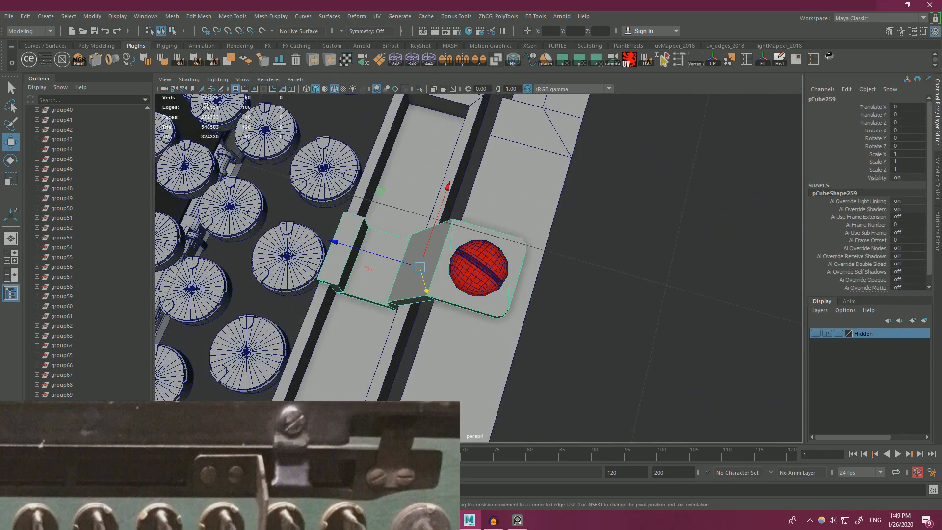
click(82, 68)
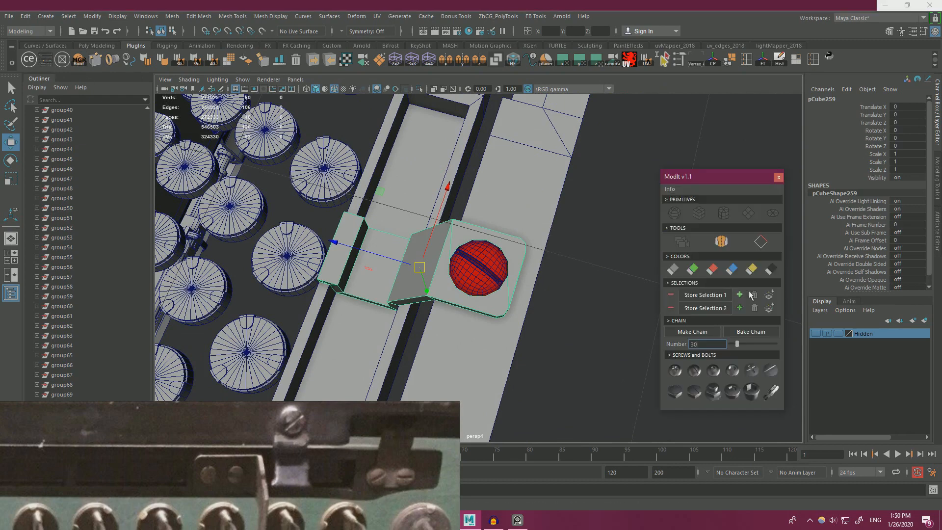
click(696, 267)
click(779, 177)
click(658, 254)
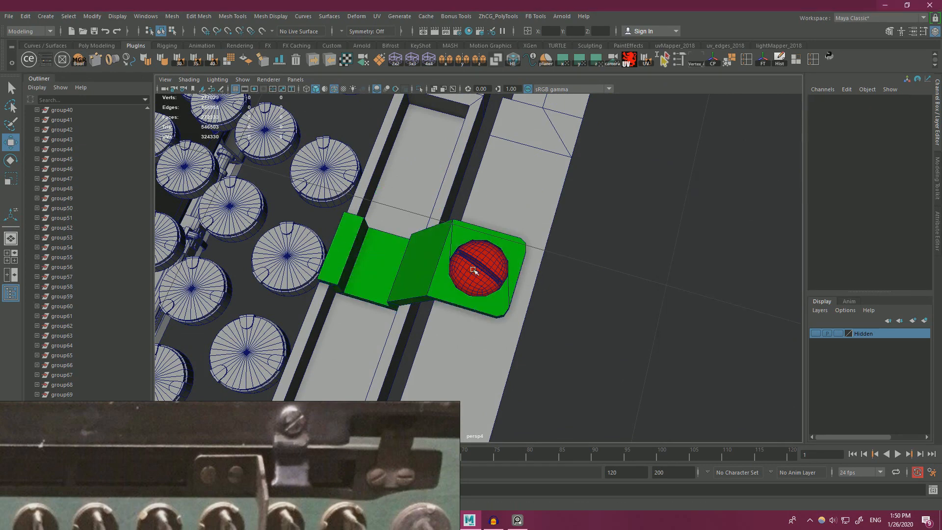
Step: Rotate the bracket's screw so that its slot slants in the opposite diagonal direction
click(475, 271)
key(e)
click(693, 271)
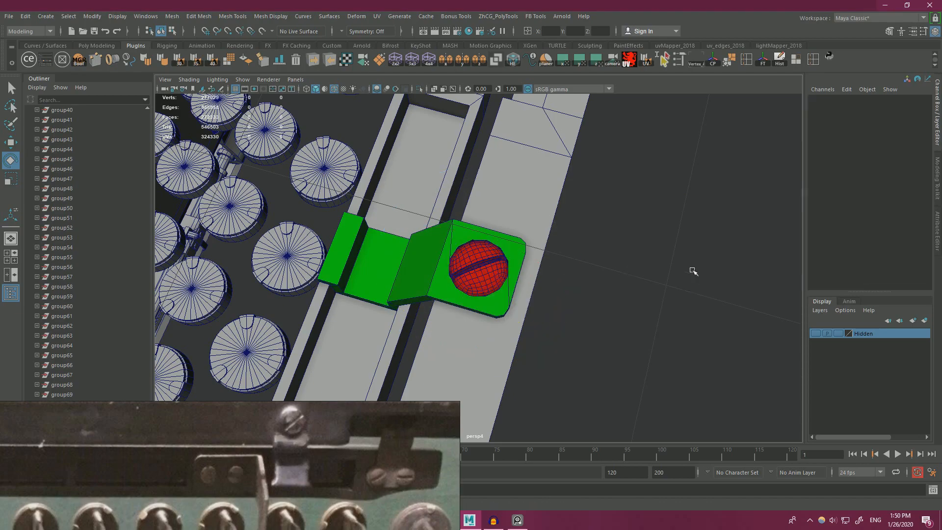
Step: Examine the finished bracket and screw within the whole machine, and where the bracket rests over the front bar's recess
alt+right_drag(694, 272, 578, 269)
alt+drag(579, 269, 517, 267)
alt+right_drag(517, 267, 427, 229)
alt+drag(427, 229, 657, 280)
alt+right_drag(658, 280, 717, 251)
alt+drag(716, 251, 627, 133)
alt+right_drag(626, 133, 487, 202)
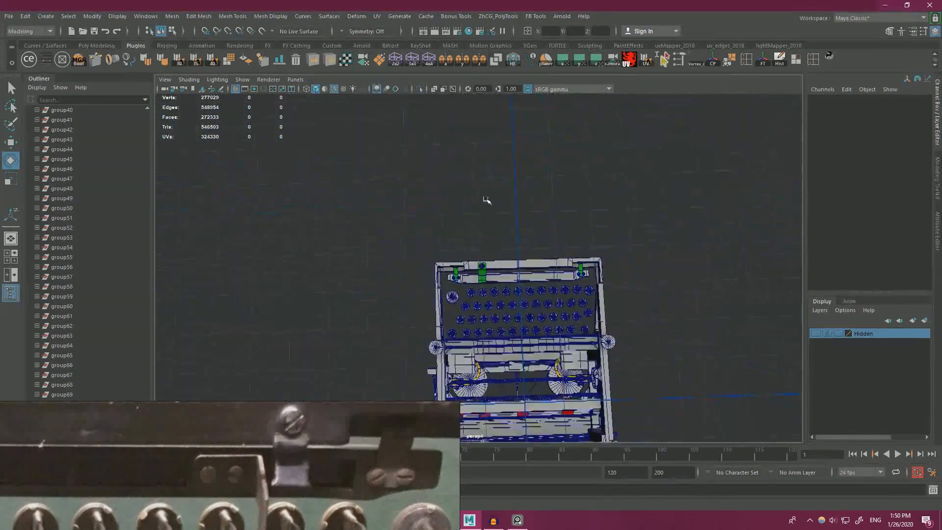
alt+drag(488, 202, 530, 259)
alt+right_drag(530, 259, 601, 275)
alt+drag(601, 275, 515, 231)
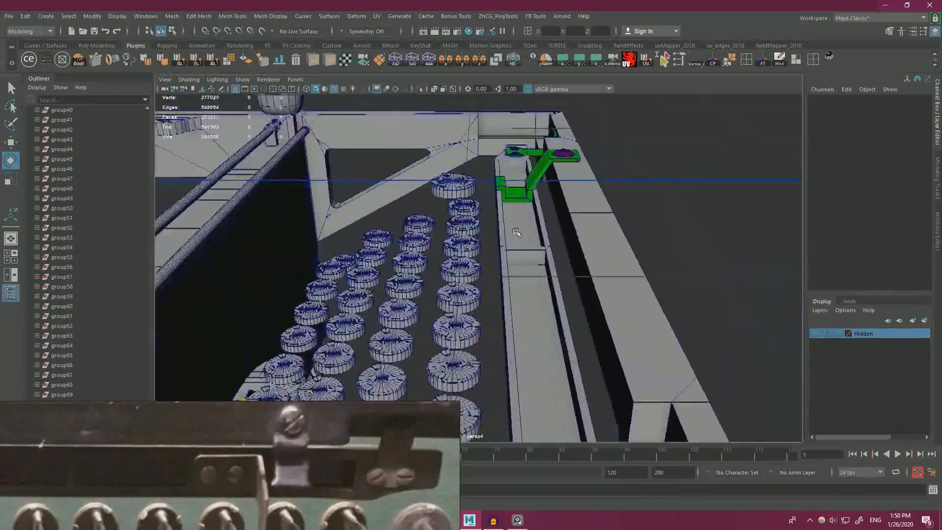
alt+right_drag(515, 231, 620, 311)
alt+middle_drag(620, 311, 463, 307)
alt+right_drag(463, 307, 535, 290)
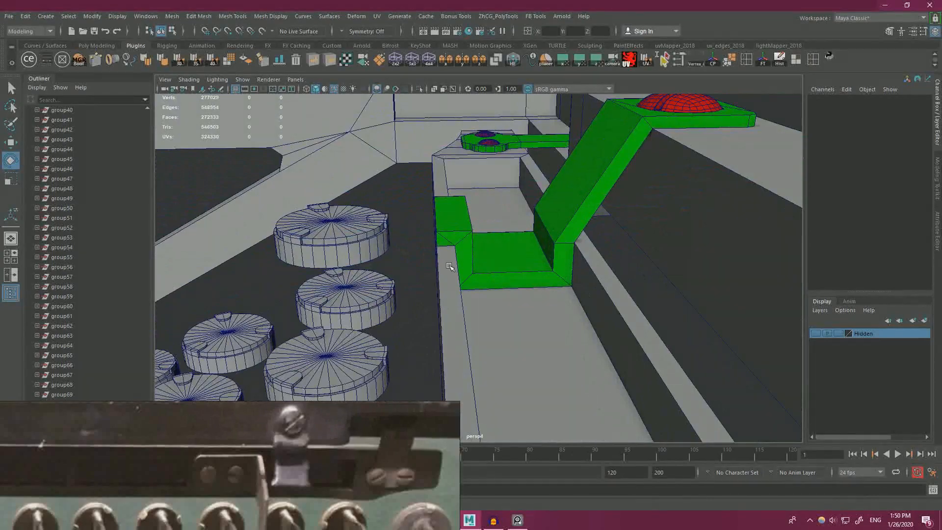
click(453, 281)
alt+drag(460, 285, 482, 295)
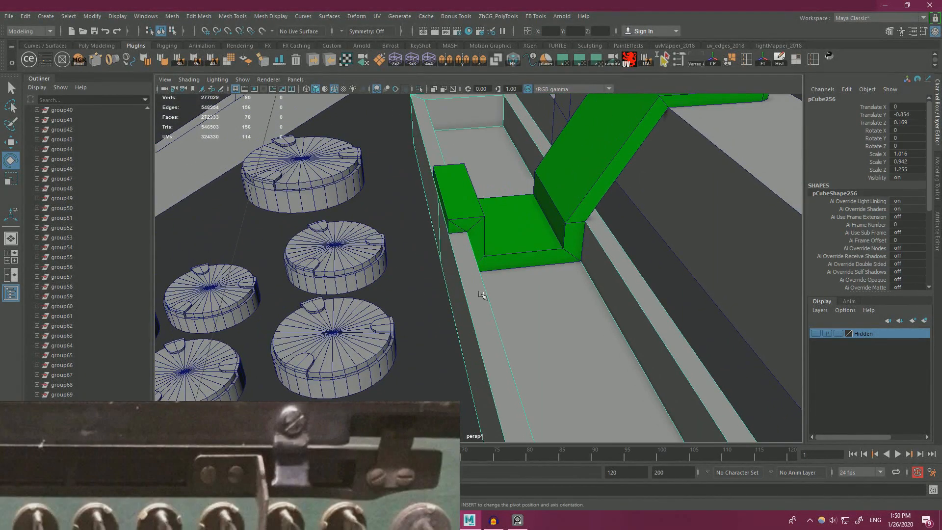
click(464, 230)
key(f)
alt+drag(375, 289, 403, 294)
alt+middle_drag(403, 295, 460, 238)
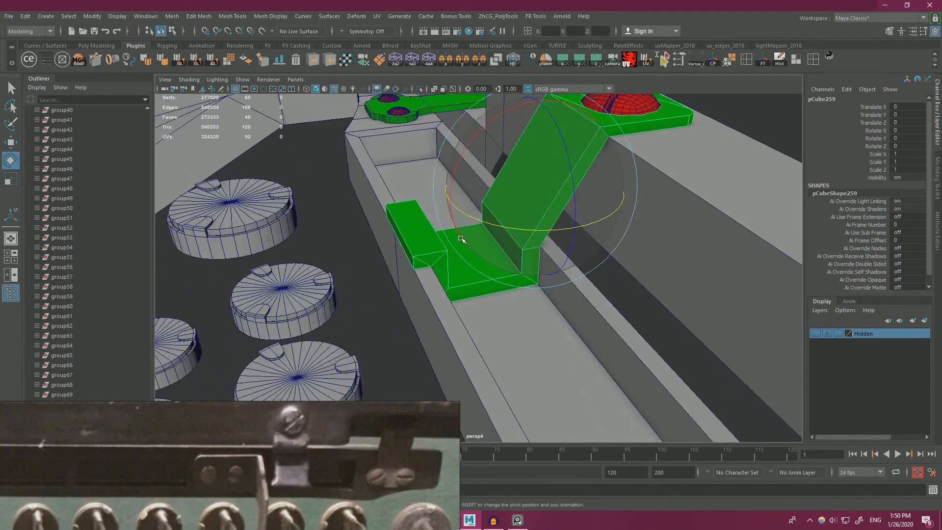
alt+right_drag(460, 237, 500, 243)
key(ctrl+shift+x)
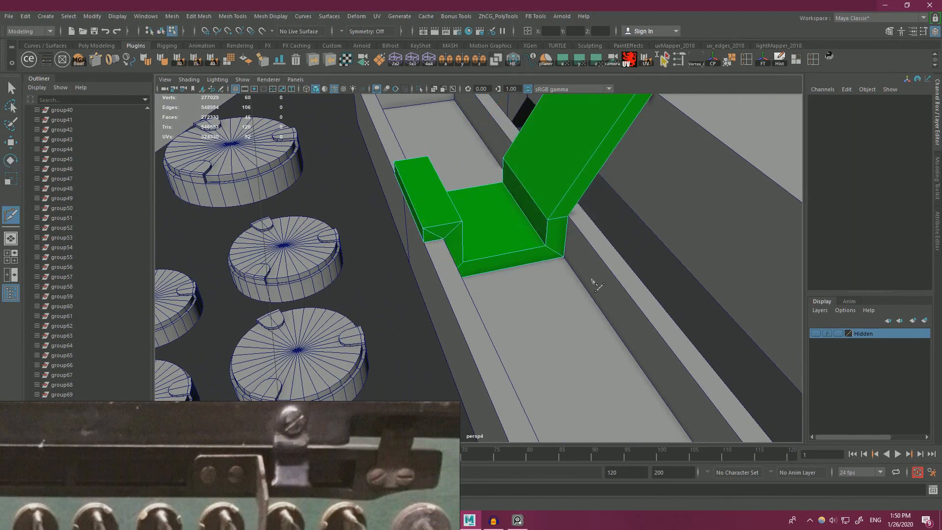
right_drag(593, 282, 633, 250)
key(w)
Step: Slide the front bar's edge loop beneath the bent bracket to the bracket's near side, snapping it there and flattening it along X
click(614, 259)
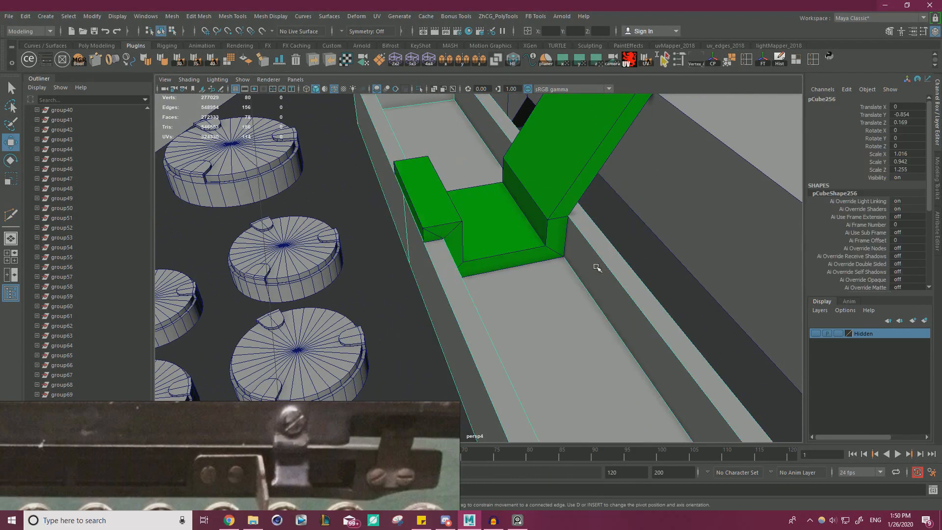
key(ctrl+shift+x)
alt+drag(439, 270, 608, 314)
key(w)
alt+drag(507, 282, 520, 285)
scroll(482, 290, down, 2)
alt+right_drag(483, 290, 381, 271)
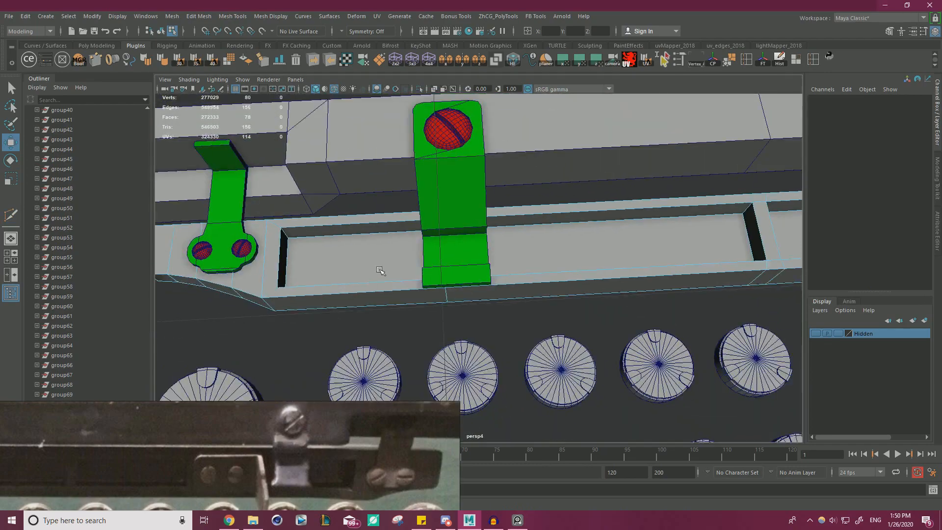
alt+drag(381, 271, 398, 237)
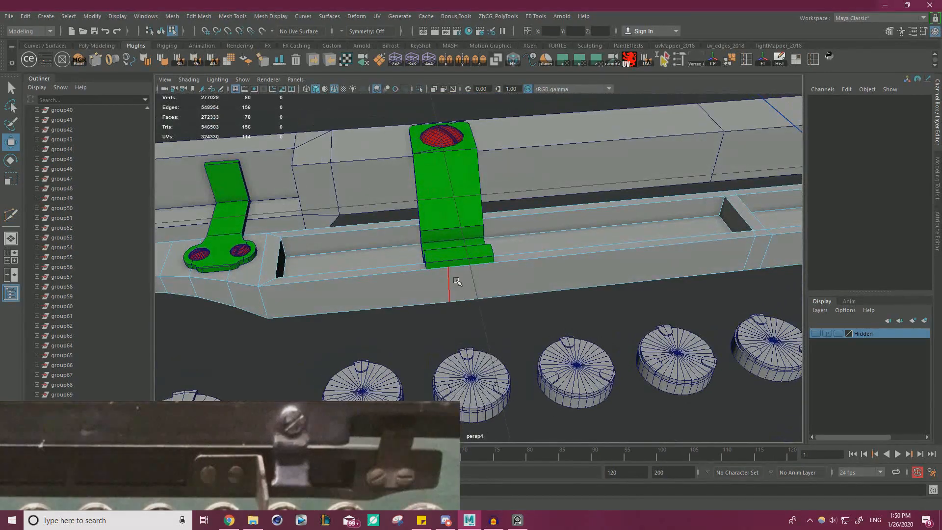
right_drag(456, 285, 456, 210)
key(v)
drag(400, 263, 400, 262)
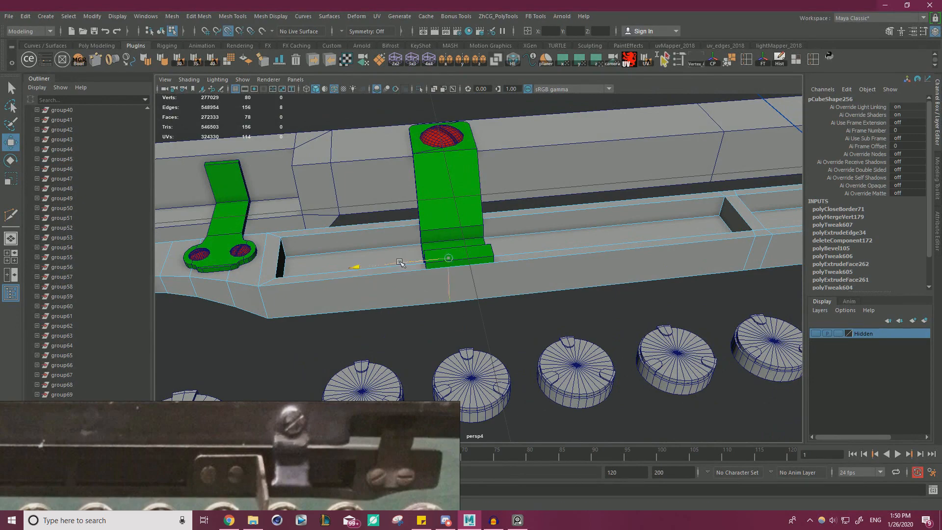
key(r)
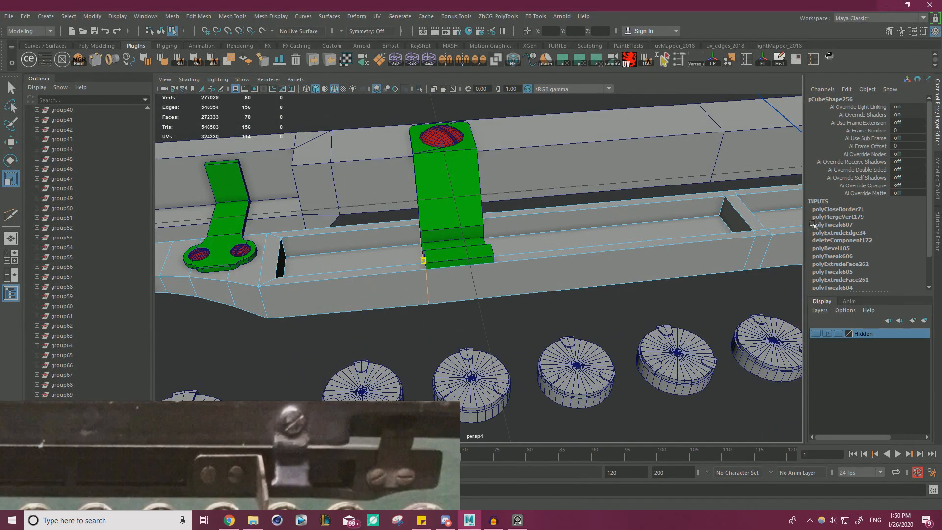
key(w)
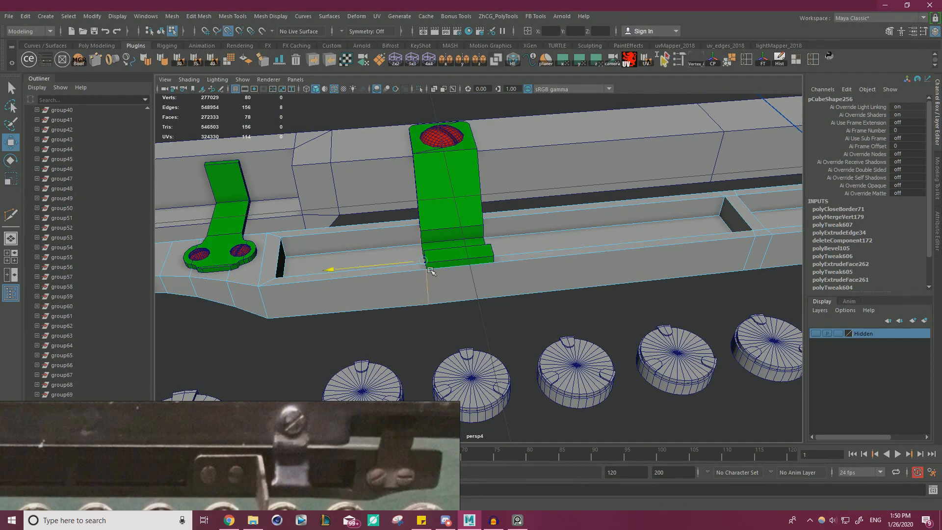
Step: Flatten the matching edge loop across the recess at the front bar's other end along X
alt+drag(524, 284, 483, 245)
alt+middle_drag(687, 319, 463, 278)
alt+middle_drag(520, 293, 563, 270)
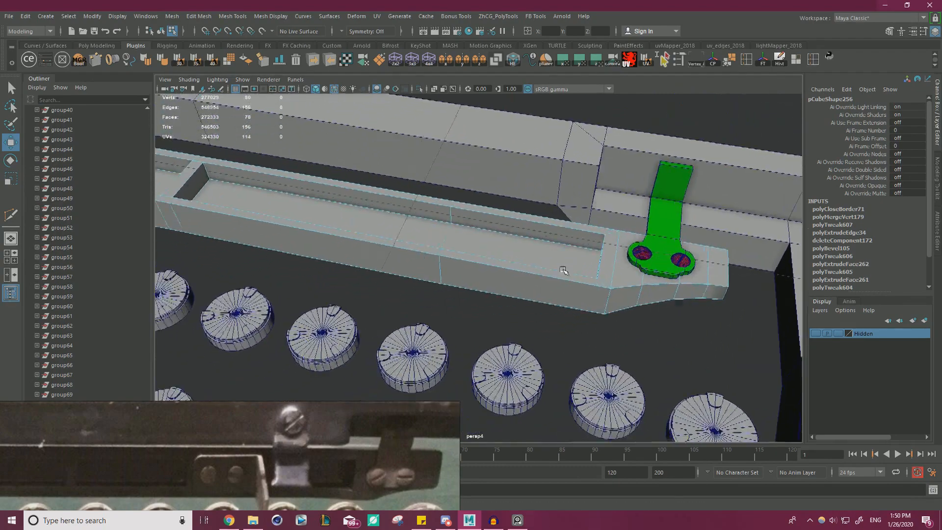
alt+drag(563, 269, 490, 265)
key(r)
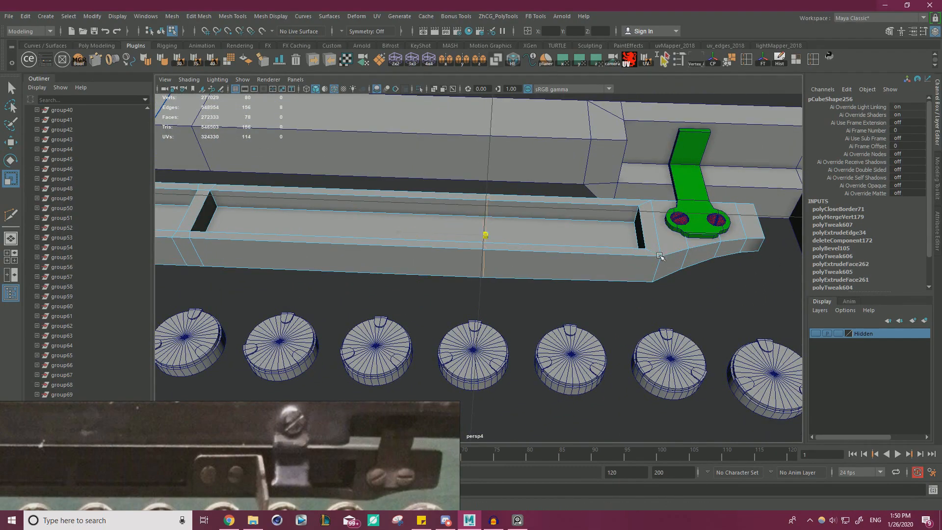
key(w)
Step: Insert a new edge loop around the front bar beside the bent bracket's other side
alt+right_drag(502, 236, 349, 246)
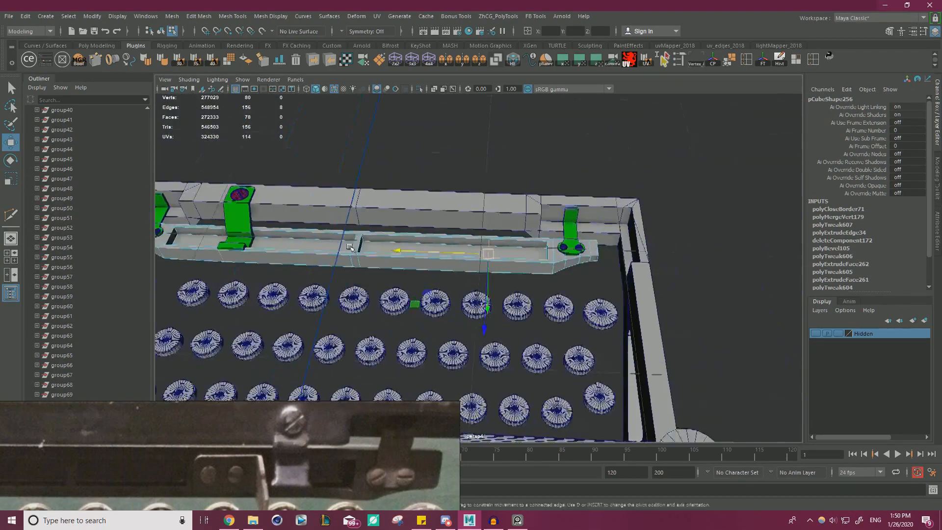
alt+middle_drag(349, 246, 393, 249)
alt+right_drag(393, 248, 495, 245)
alt+drag(495, 245, 454, 242)
alt+middle_drag(454, 243, 552, 260)
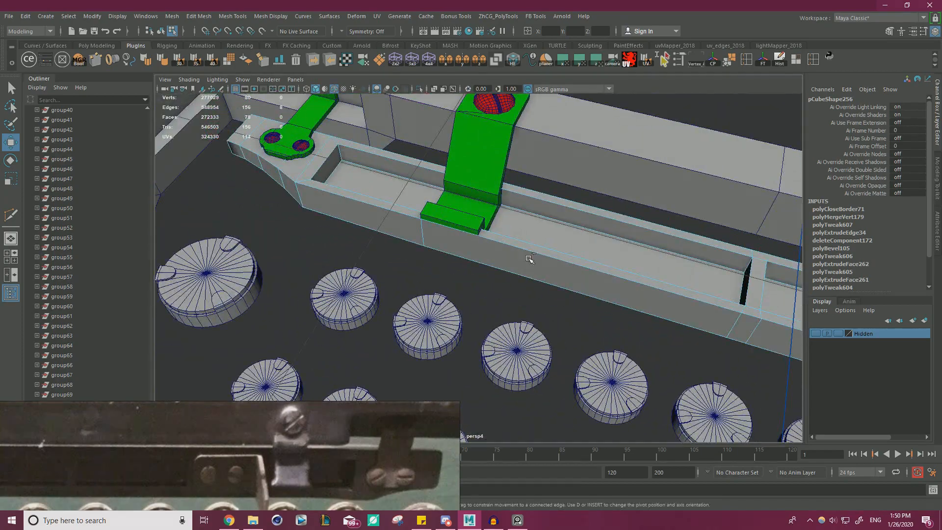
key(y)
ctrl+click(485, 238)
key(w)
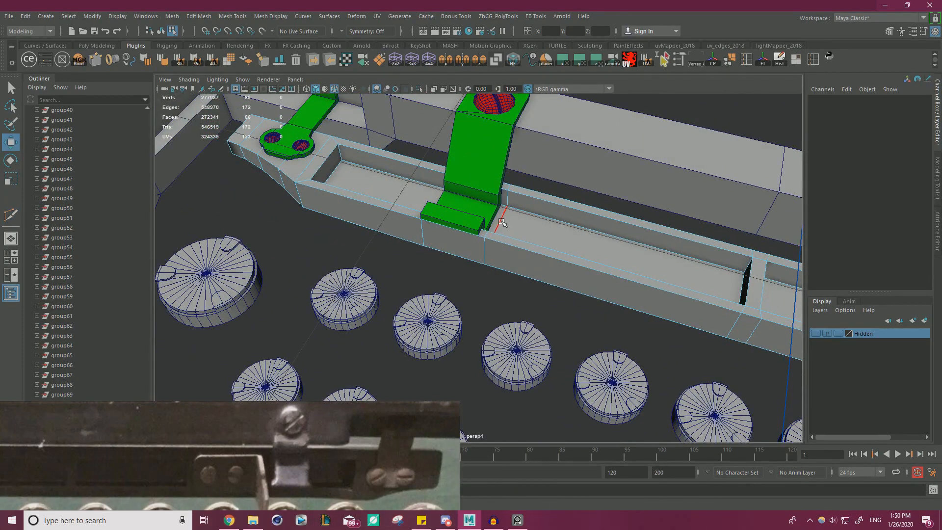
Step: Flatten the new edge loop along X and move it flush with the bent bracket's side
click(464, 232)
key(r)
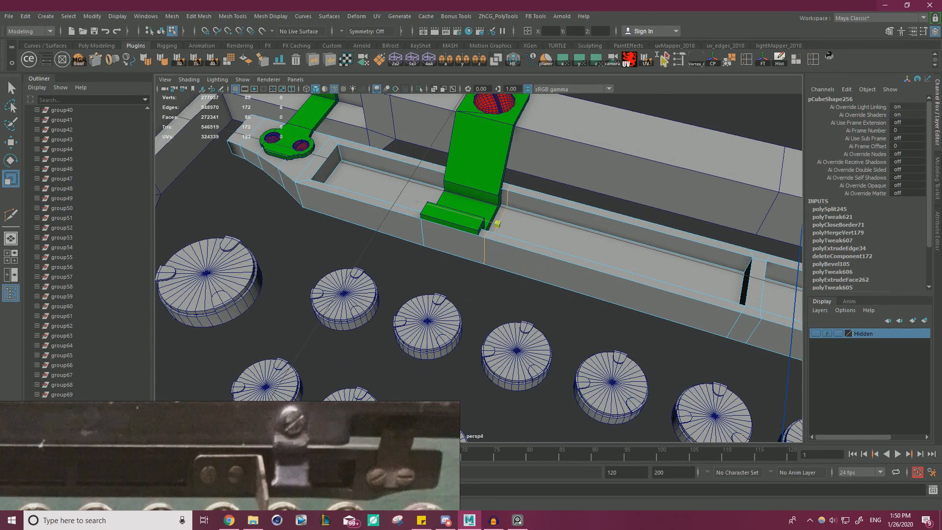
key(w)
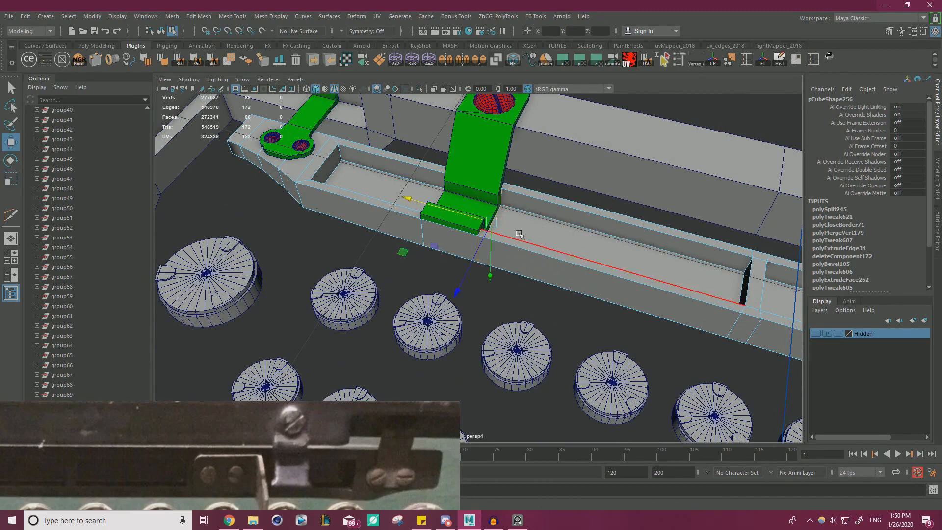
Step: Return to object selection and isolate the bent bracket in the viewport
alt+drag(519, 235, 578, 271)
scroll(578, 271, up, 3)
right_drag(432, 202, 500, 185)
click(500, 185)
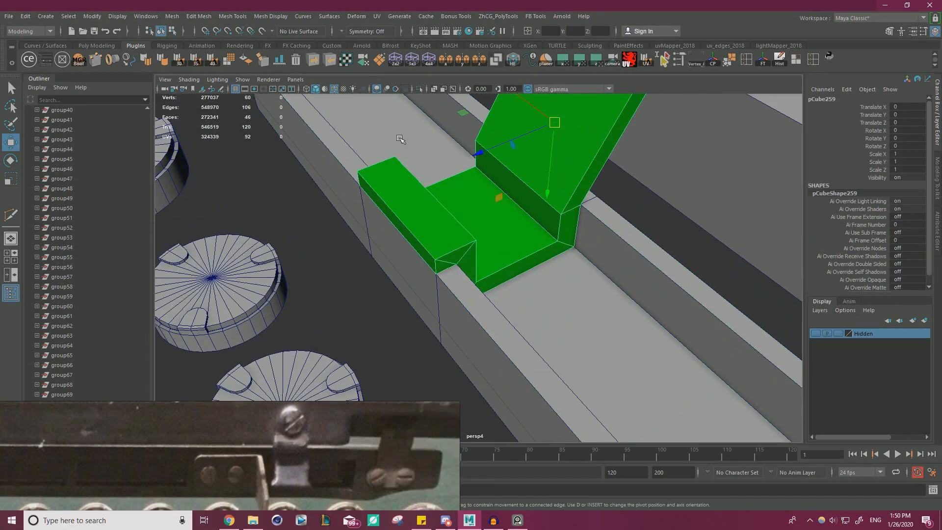
click(418, 89)
alt+drag(485, 189, 419, 126)
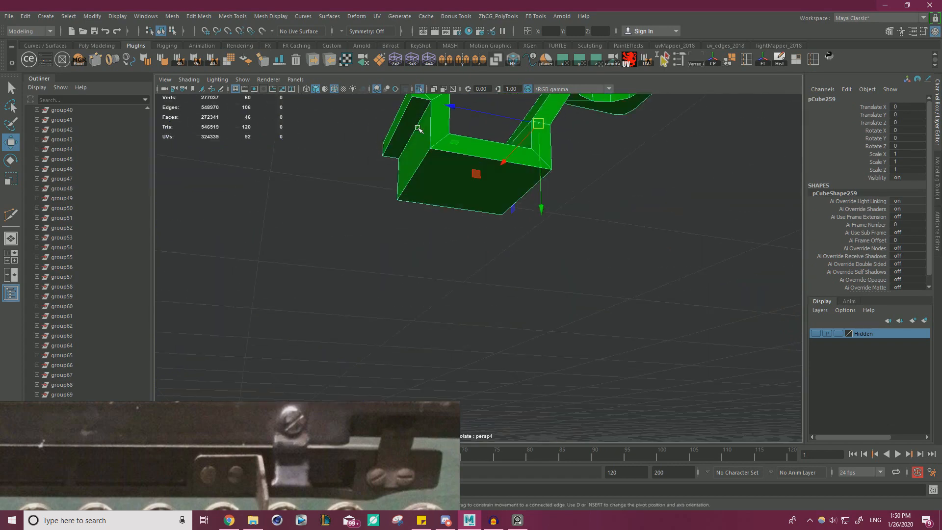
Step: Delete the bent bracket's four outer faces that sit against the front bar's recess and exit isolation
right_drag(417, 127, 418, 162)
click(408, 133)
alt+drag(492, 151, 455, 155)
shift+double_click(511, 154)
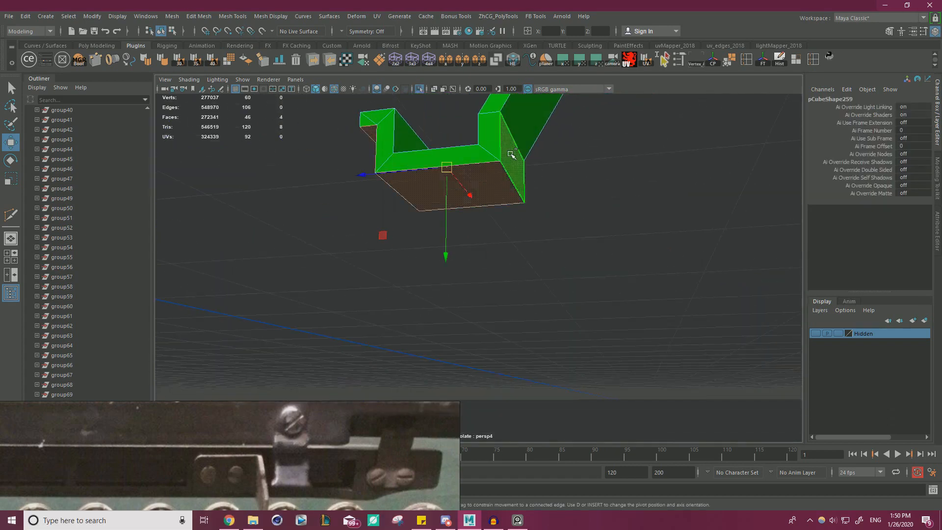
key(Delete)
right_drag(498, 150, 542, 132)
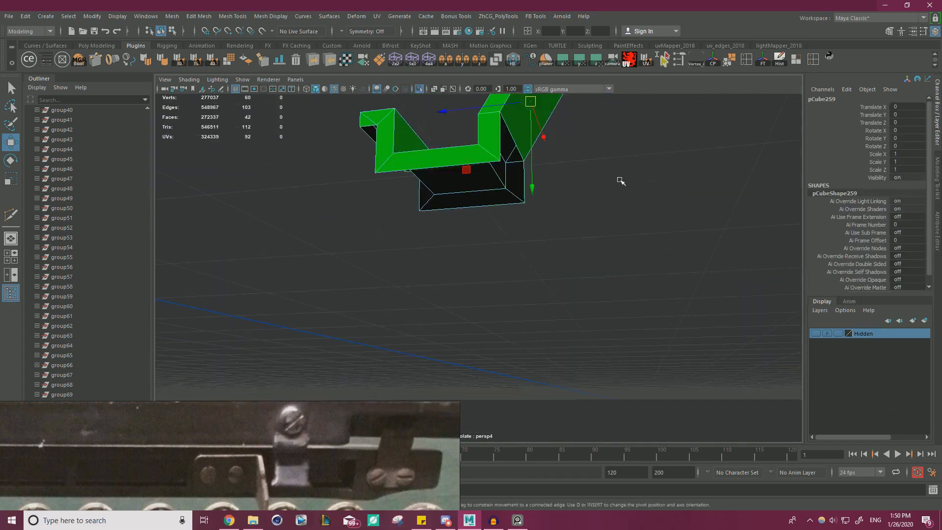
click(620, 180)
click(419, 89)
Step: Isolate the front bar and try deleting its floor, wall and top faces covered by the bent bracket
alt+drag(478, 140, 496, 199)
click(540, 218)
click(419, 89)
right_drag(390, 182, 399, 198)
click(404, 197)
shift+click(435, 204)
shift+click(524, 196)
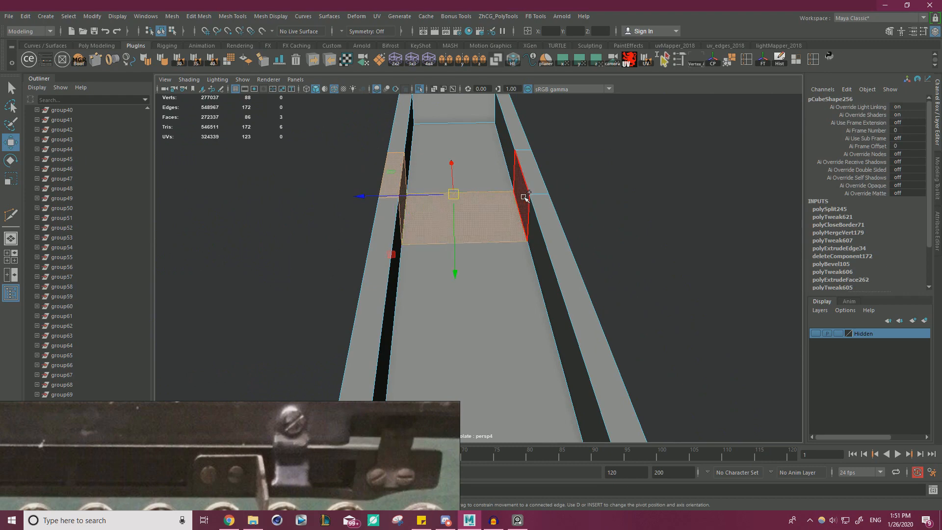
key(Delete)
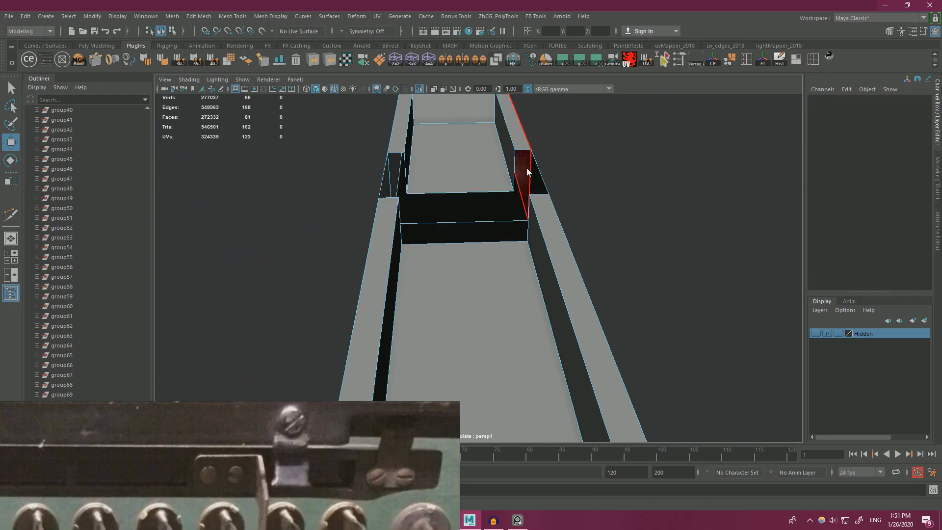
Step: Undo the face deletion and delete the covered faces again, keeping the top face of the rail under the bracket's sloped arm
click(419, 89)
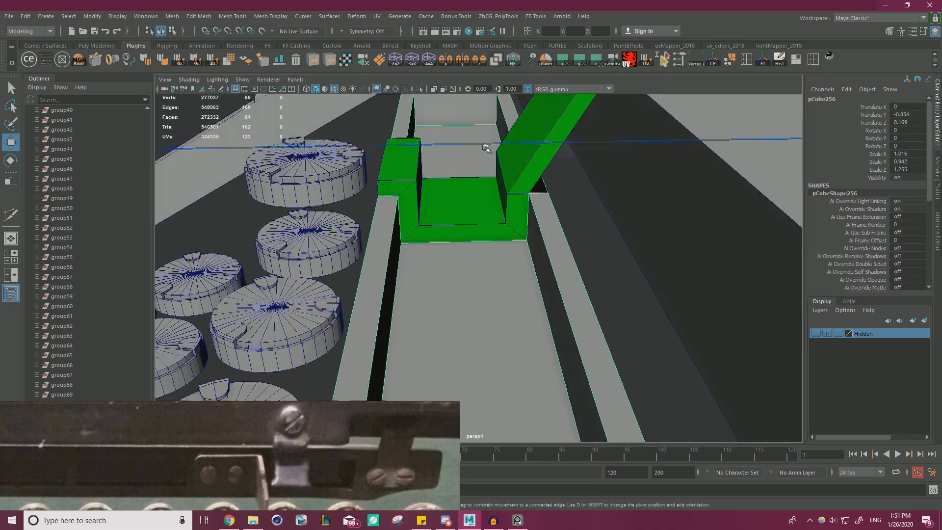
alt+drag(488, 145, 498, 156)
key(ctrl+1)
key(ctrl+z)
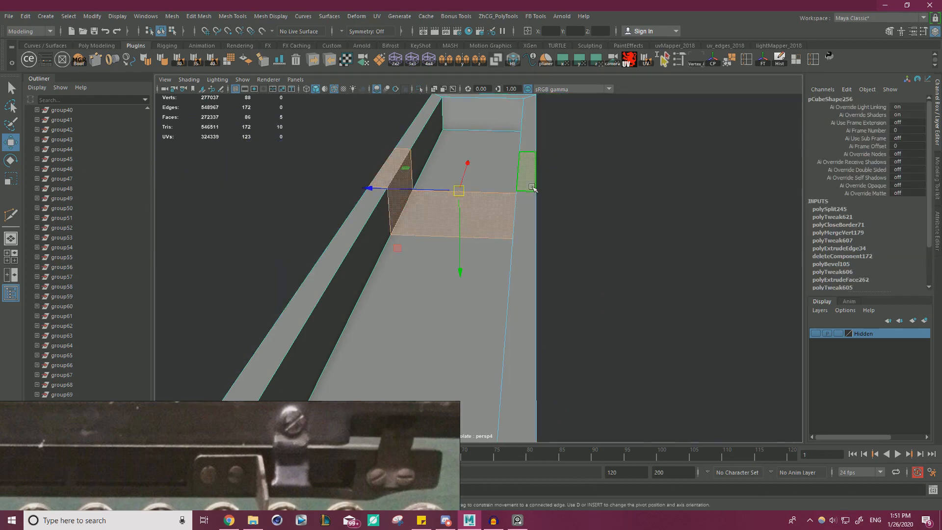
key(Delete)
alt+drag(549, 190, 610, 164)
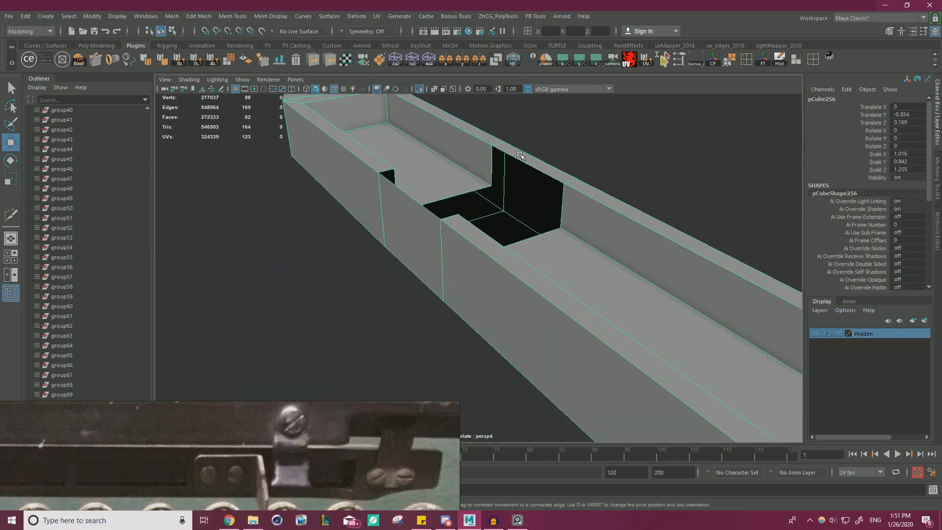
Step: Exit isolation and combine the front bar and the bent bracket into one mesh
click(420, 89)
alt+drag(496, 185, 548, 276)
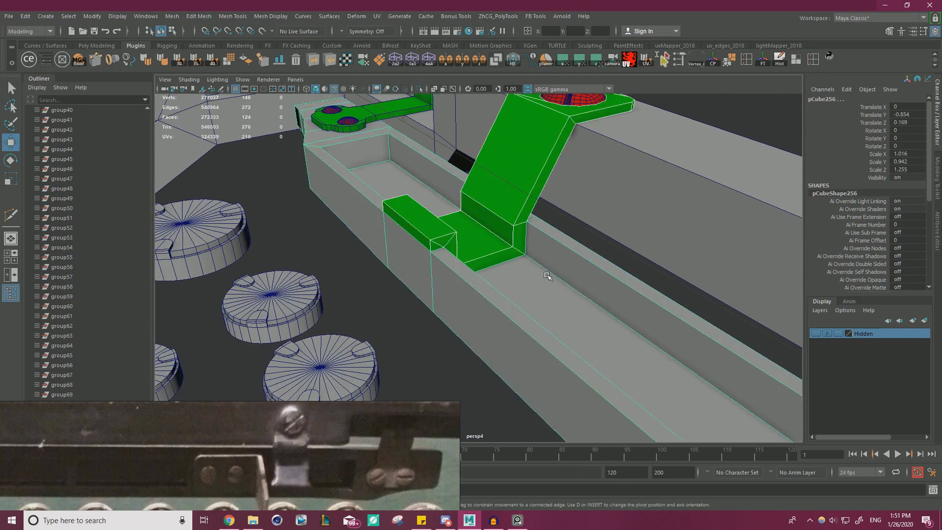
click(174, 17)
click(204, 51)
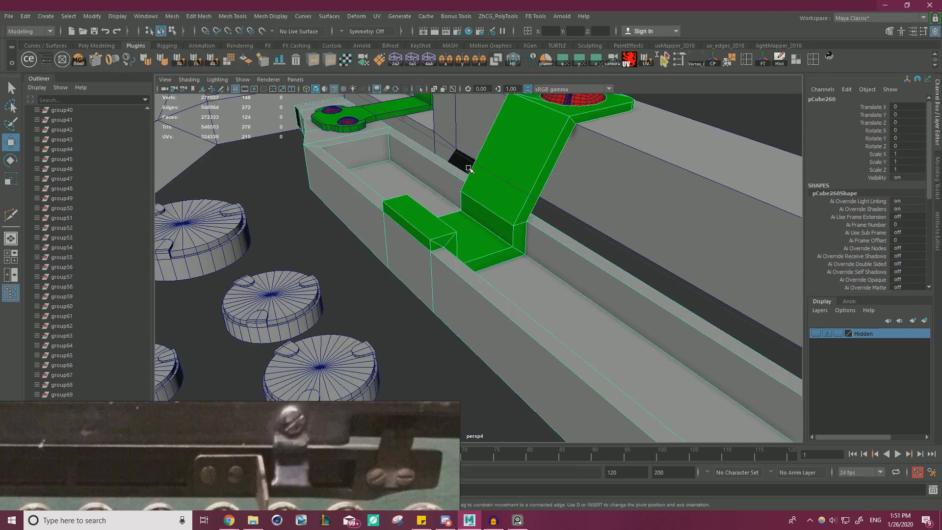
Step: Merge the coincident vertices where the bent bracket meets the front bar
right_click(494, 167)
right_drag(494, 167, 442, 167)
alt+drag(427, 172, 346, 231)
drag(344, 183, 715, 363)
shift+right_click(671, 192)
shift+right_drag(671, 192, 719, 150)
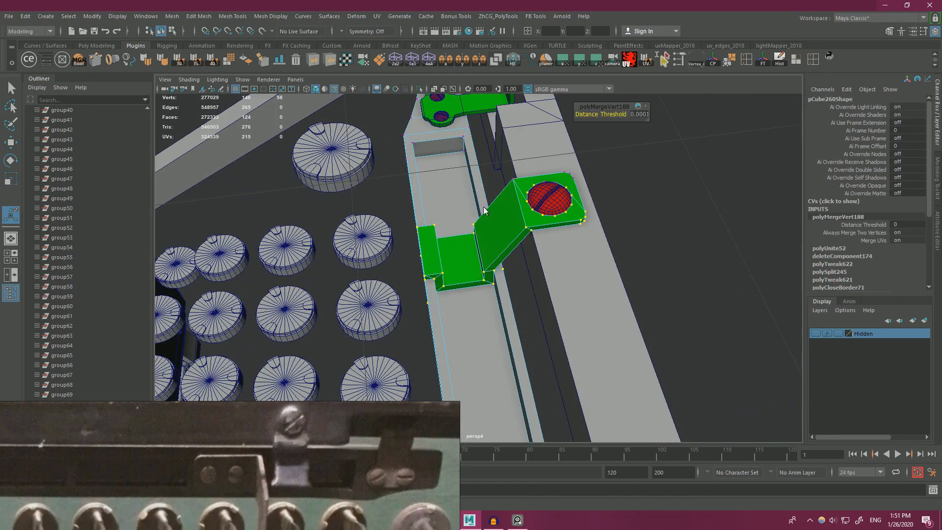
Step: Return to object selection and check the combined front bar in smooth preview, restoring the unsmoothed display
right_drag(484, 206, 520, 192)
key(q)
click(711, 228)
click(472, 240)
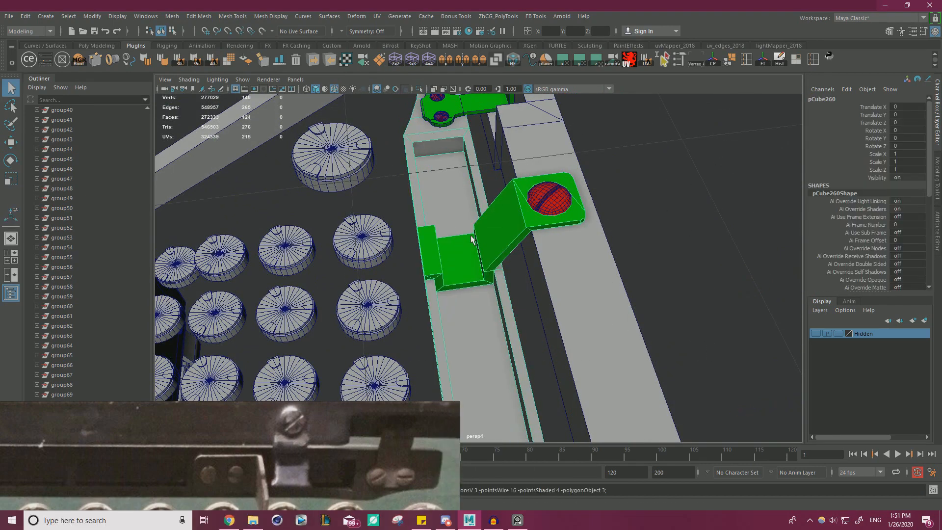
key(3)
key(1)
click(610, 252)
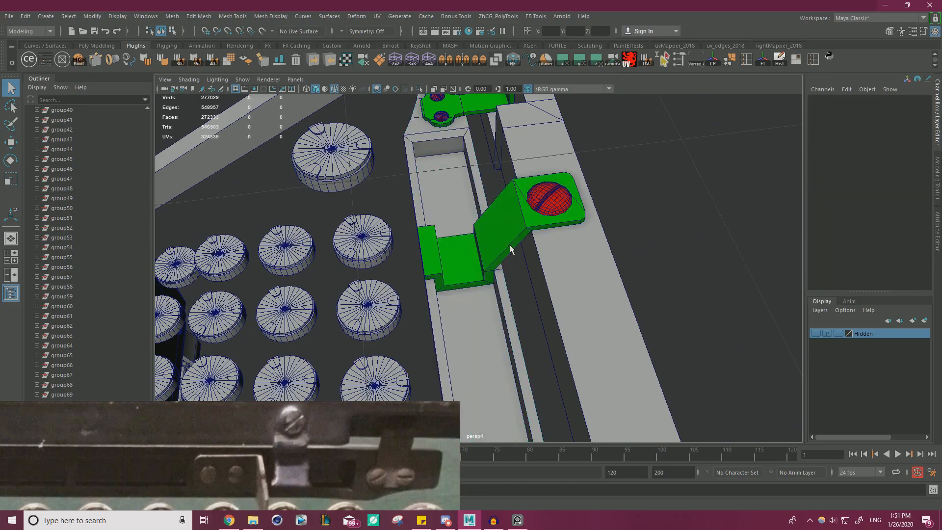
Step: Insert an edge loop around the front bar through the middle of the divider between its two recesses
click(509, 245)
alt+drag(612, 261, 466, 270)
alt+right_drag(466, 270, 392, 271)
alt+middle_drag(478, 268, 406, 200)
alt+drag(406, 200, 466, 246)
alt+right_drag(466, 246, 633, 265)
mouse_move(549, 240)
alt+middle_down()
mouse_move(555, 231)
mouse_move(502, 226)
mouse_move(601, 234)
mouse_move(560, 235)
alt+middle_up()
scroll(600, 235, up, 4)
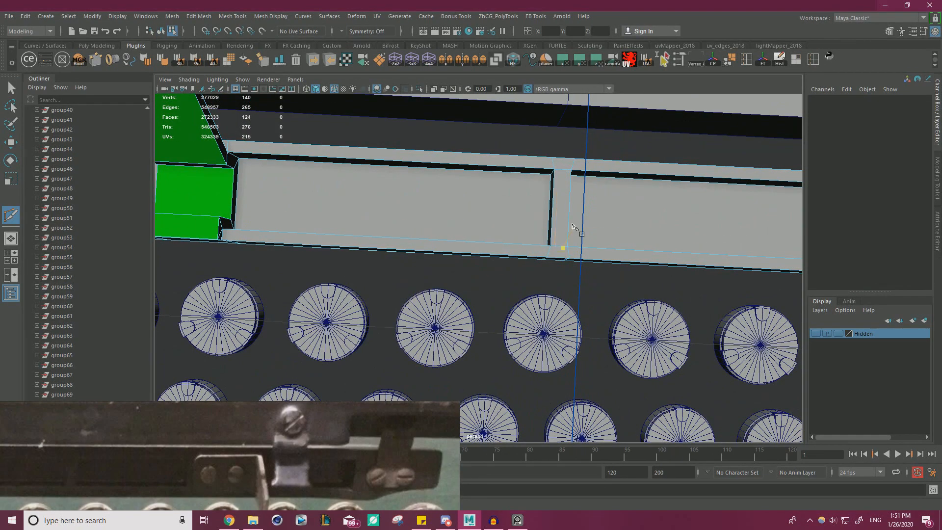
scroll(584, 225, up, 4)
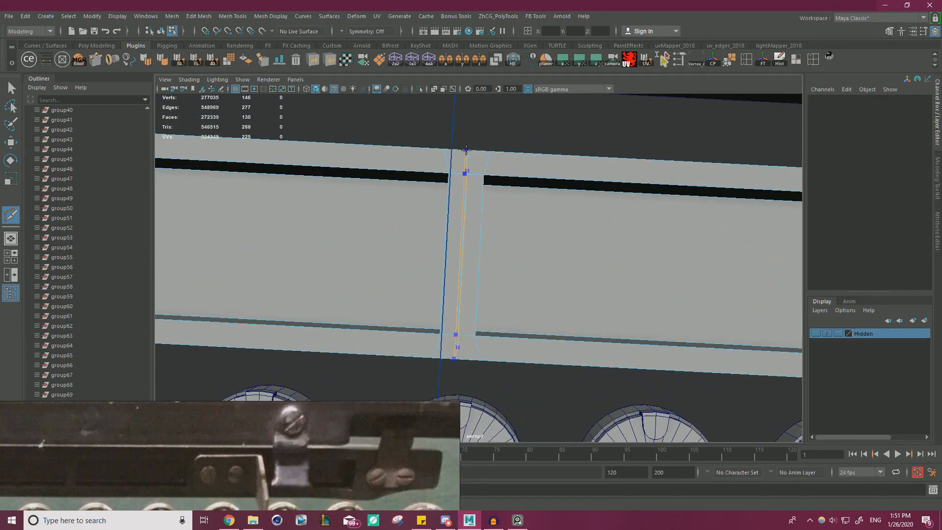
key(w)
Step: Delete the half of the front bar without the bent bracket, including the leftover recess end face, and return to object selection
right_drag(536, 129, 536, 162)
scroll(339, 135, down, 10)
alt+middle_drag(478, 172, 415, 165)
drag(466, 153, 466, 152)
scroll(599, 226, up, 8)
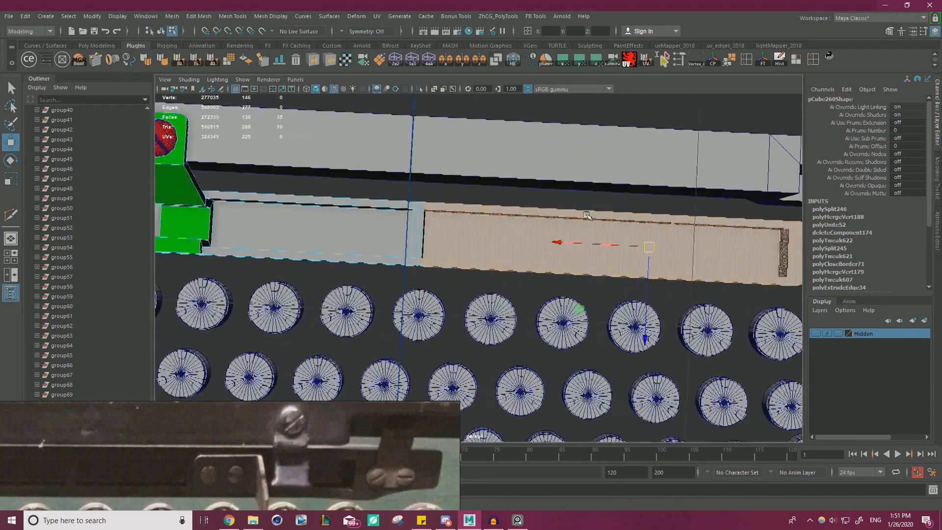
key(ctrl+e)
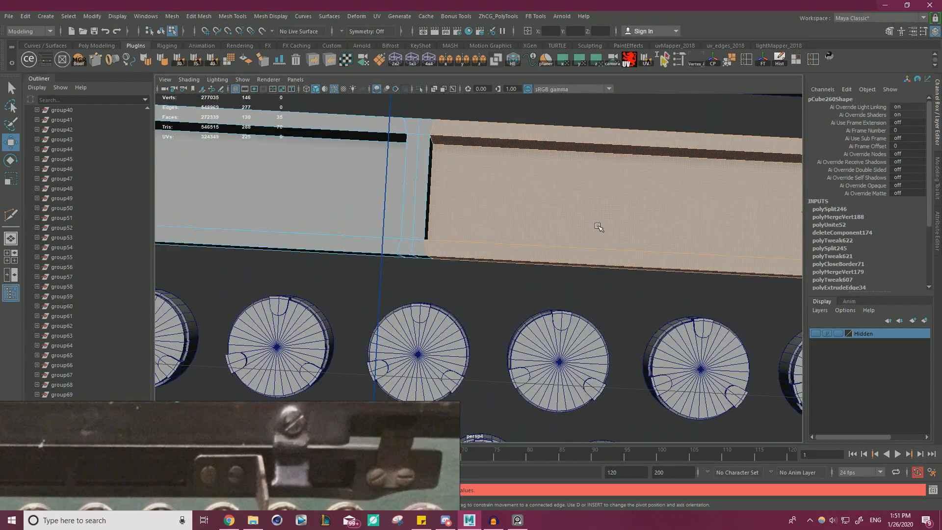
scroll(454, 206, up, 1)
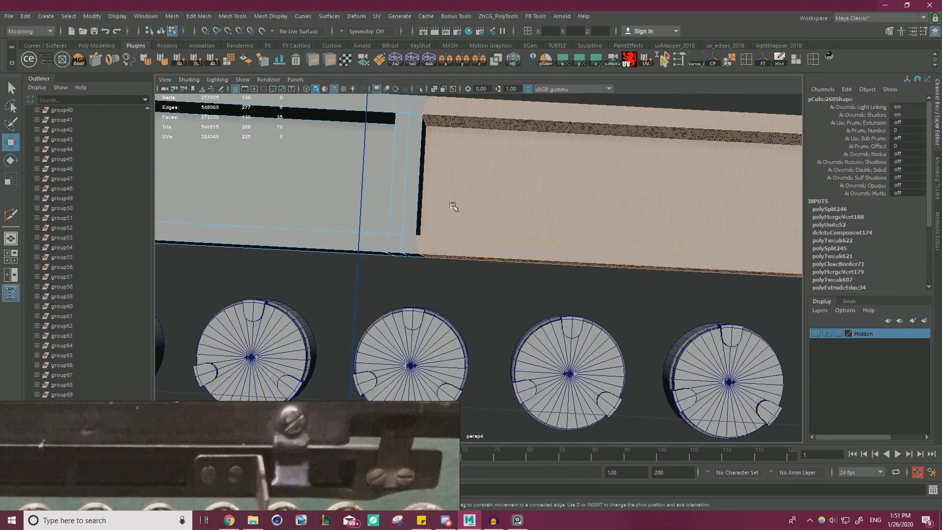
key(Delete)
click(414, 221)
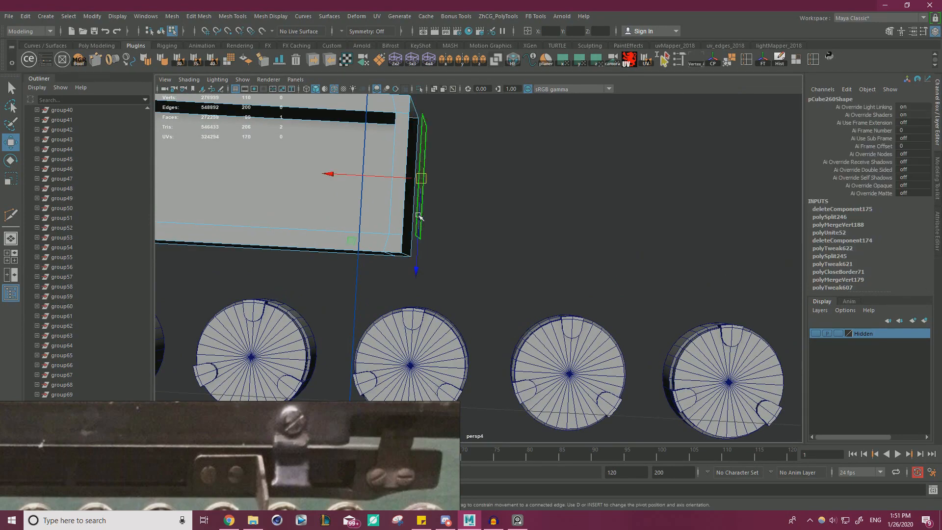
key(Delete)
right_click(357, 179)
right_drag(370, 178, 405, 165)
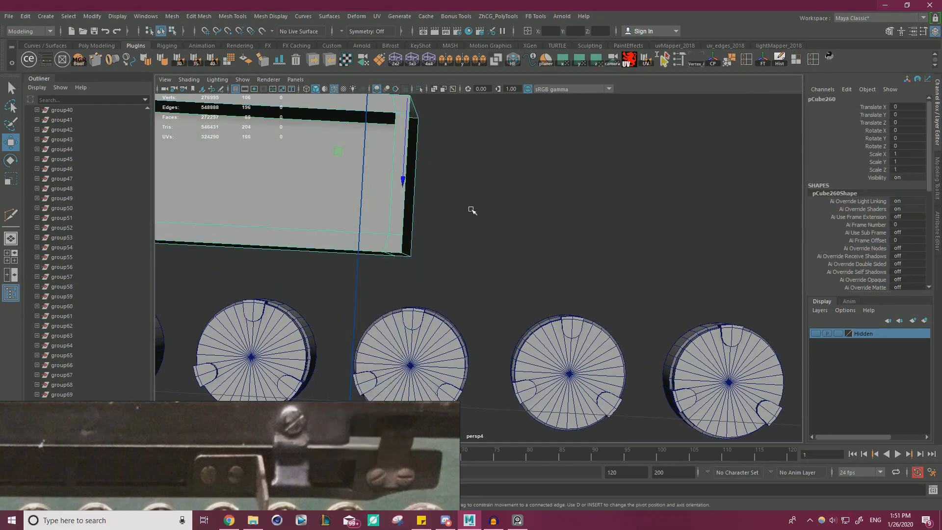
Step: Clear the half bar's history, snap its pivot to a corner of the cut end, and mirror it along X
scroll(473, 211, down, 5)
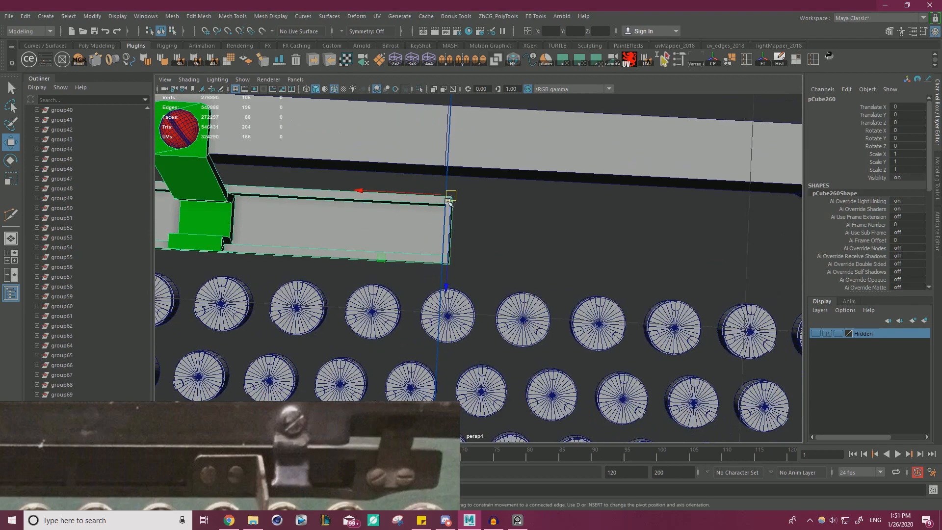
click(778, 60)
scroll(534, 201, up, 3)
key(d)
key(v)
drag(443, 171, 462, 275)
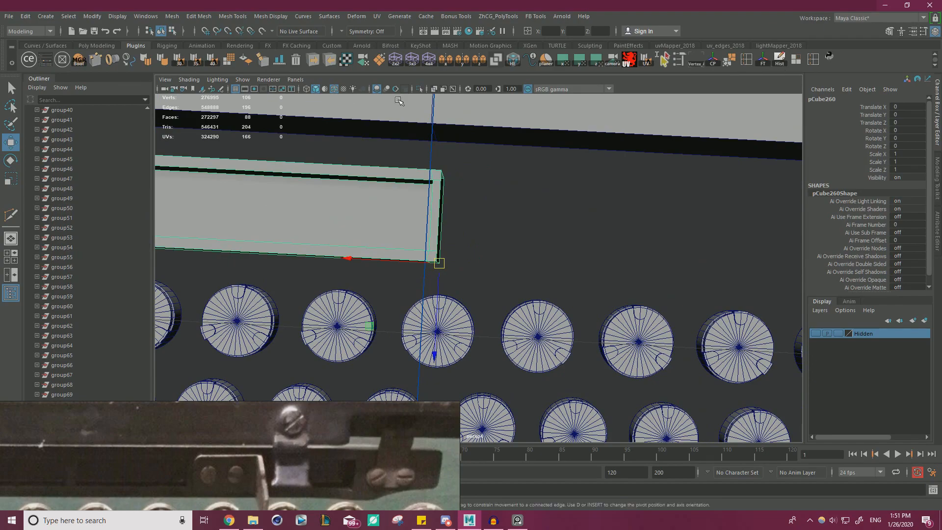
click(447, 62)
Step: Duplicate the bent bracket's screw and centre the copy on the mirrored bracket, at Translate X 5.896
scroll(565, 193, down, 5)
alt+drag(483, 193, 479, 222)
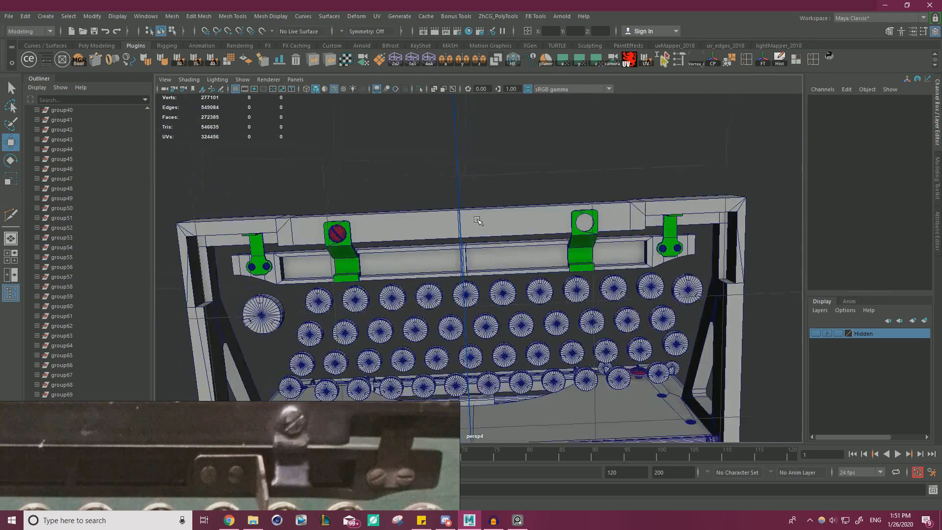
scroll(283, 240, up, 2)
click(292, 221)
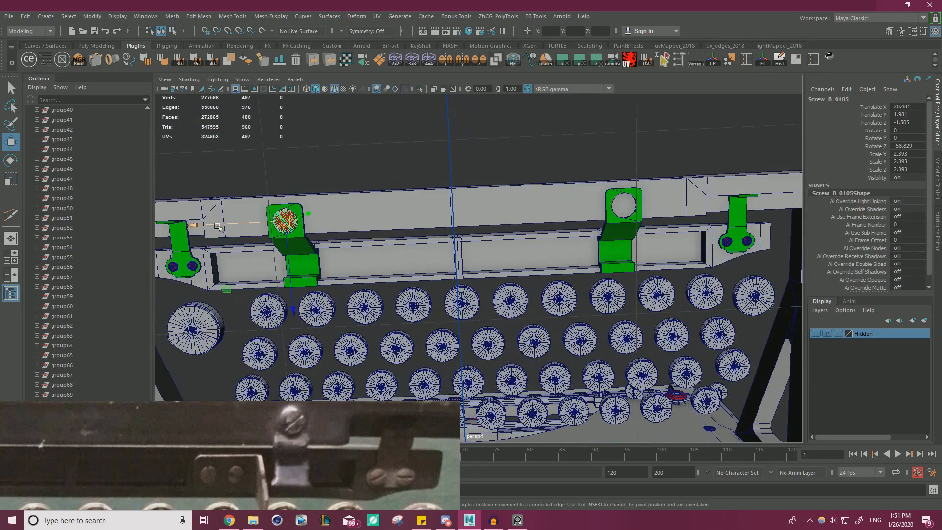
drag(217, 226, 553, 223)
alt+middle_drag(564, 220, 453, 241)
alt+right_drag(453, 241, 589, 245)
alt+middle_drag(589, 245, 496, 310)
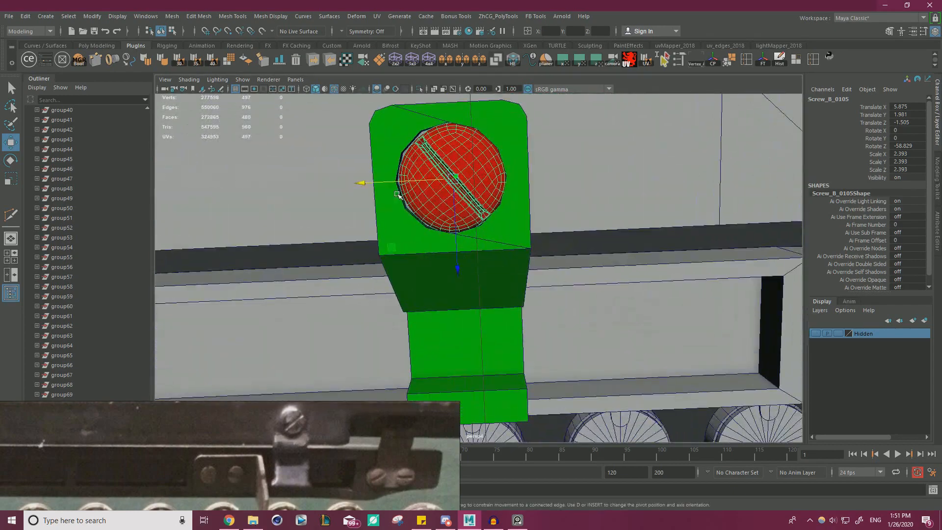
mouse_move(407, 183)
mouse_down()
mouse_move(376, 183)
mouse_move(415, 182)
mouse_up()
Step: Rotate the copied screw about its own axis so its slot points in a different direction from the original
key(e)
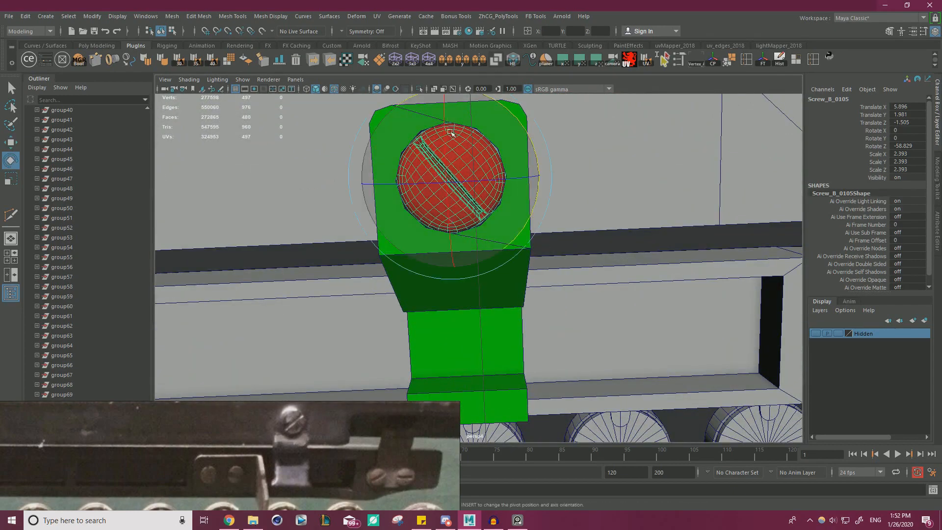
drag(376, 116, 368, 211)
key(w)
scroll(386, 220, down, 5)
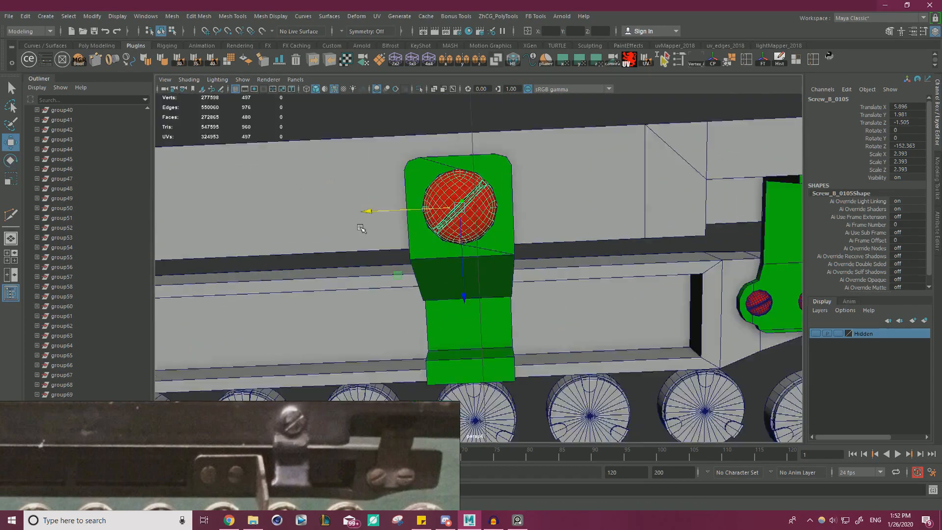
scroll(385, 219, up, 6)
key(e)
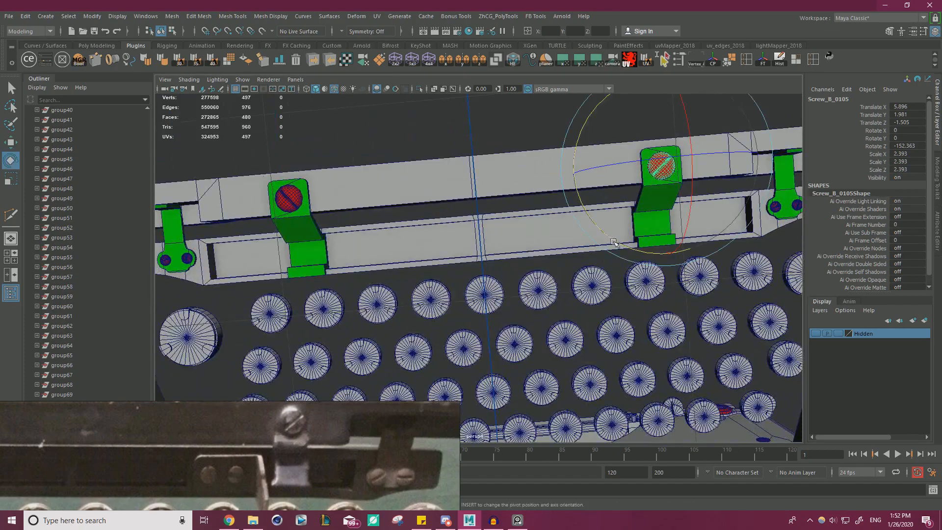
drag(613, 242, 588, 216)
Step: Merge the vertices along the centre seam of the mirrored front bar
key(w)
click(508, 236)
right_drag(494, 238, 252, 164)
drag(252, 164, 634, 284)
shift+right_drag(621, 197, 706, 135)
Step: Remove the centre edge loop from the front bar's divider and return to object selection with nothing selected
alt+right_drag(534, 223, 765, 299)
right_drag(565, 183, 550, 151)
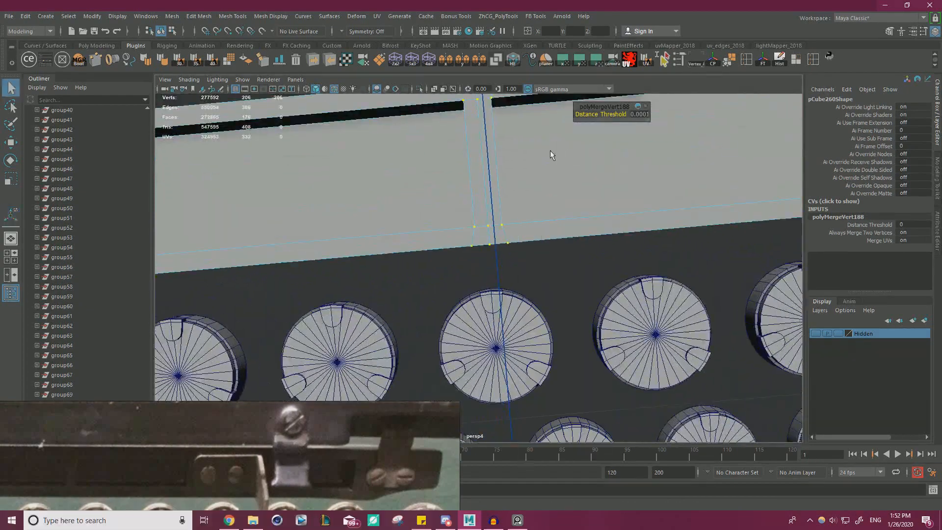
double_click(484, 190)
key(ctrl+Delete)
key(w)
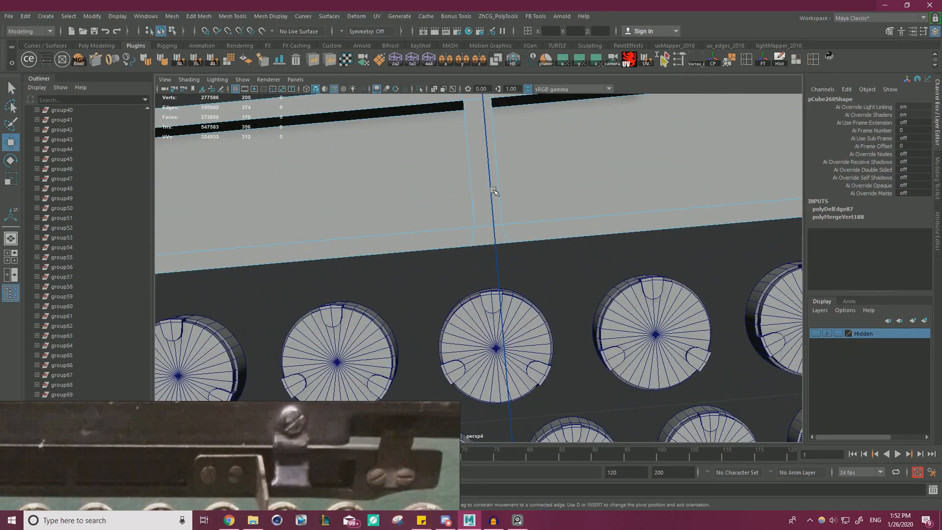
alt+right_drag(488, 191, 373, 201)
alt+drag(402, 171, 413, 275)
alt+right_drag(413, 275, 400, 265)
alt+drag(400, 265, 427, 229)
right_drag(667, 162, 711, 149)
click(709, 154)
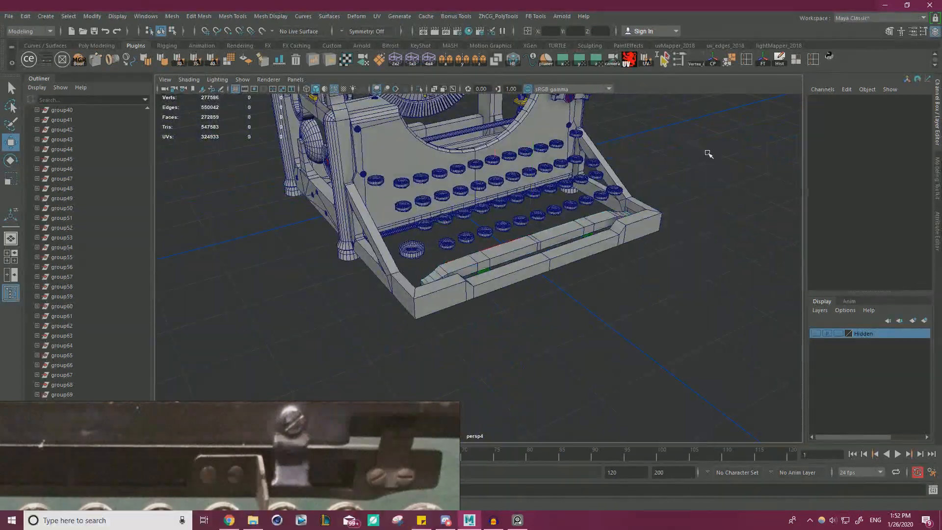
Step: Compare the front bar with the typewriter reference photo and bring up the Sketchfab page of the Old Underwood Standard Typewriter n°5
alt+drag(686, 155, 560, 203)
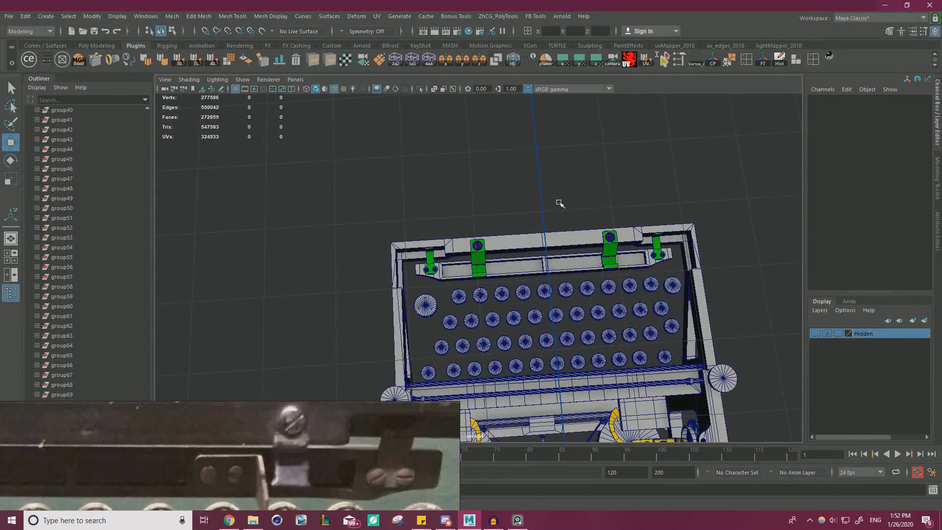
scroll(250, 442, down, 2)
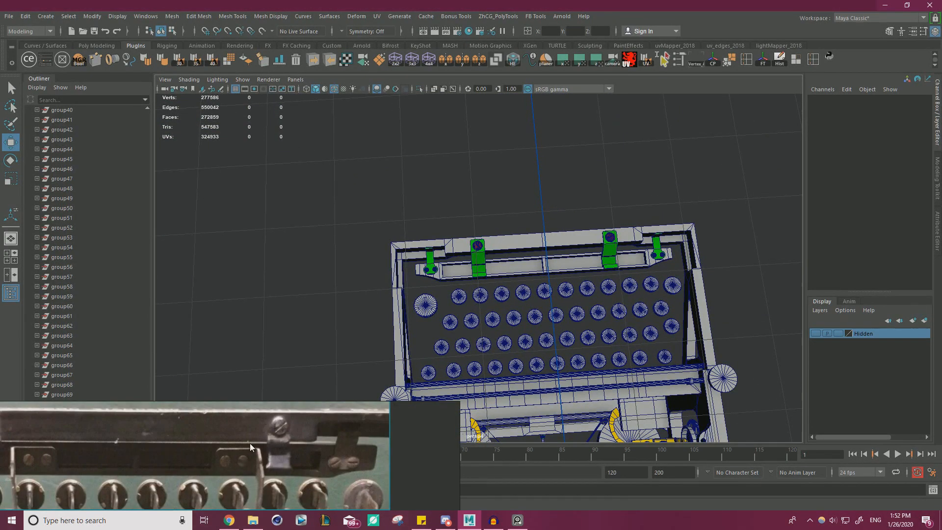
middle_drag(235, 472, 284, 437)
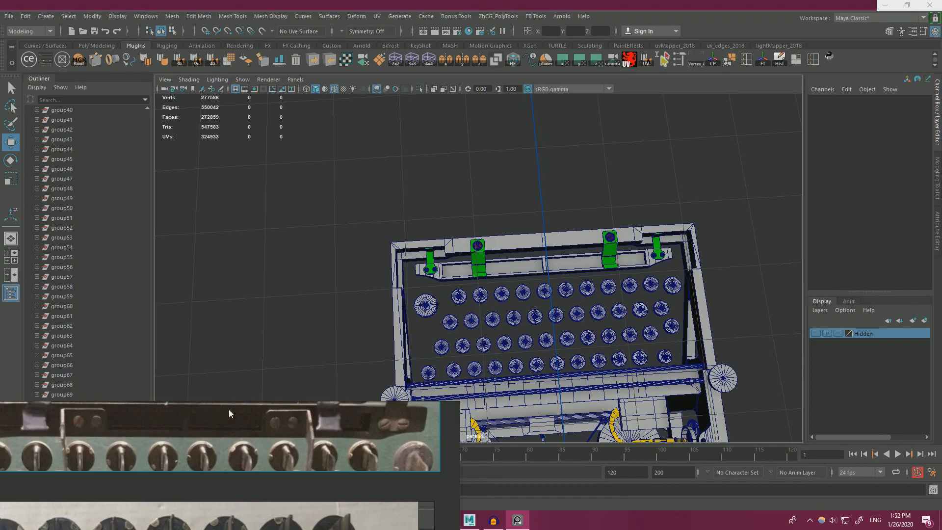
alt+drag(557, 261, 587, 250)
right_drag(227, 446, 0, 246)
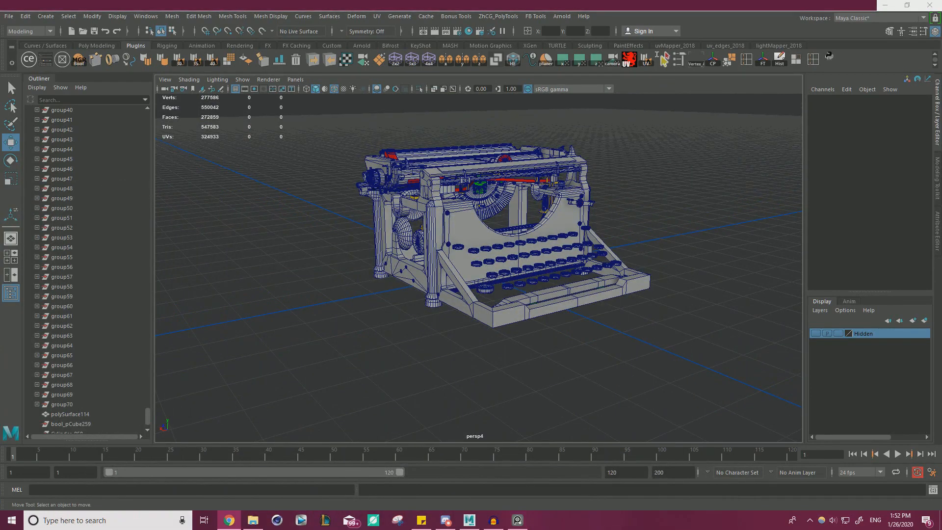
mouse_move(941, 133)
mouse_down()
mouse_move(940, 116)
mouse_move(836, 81)
mouse_up()
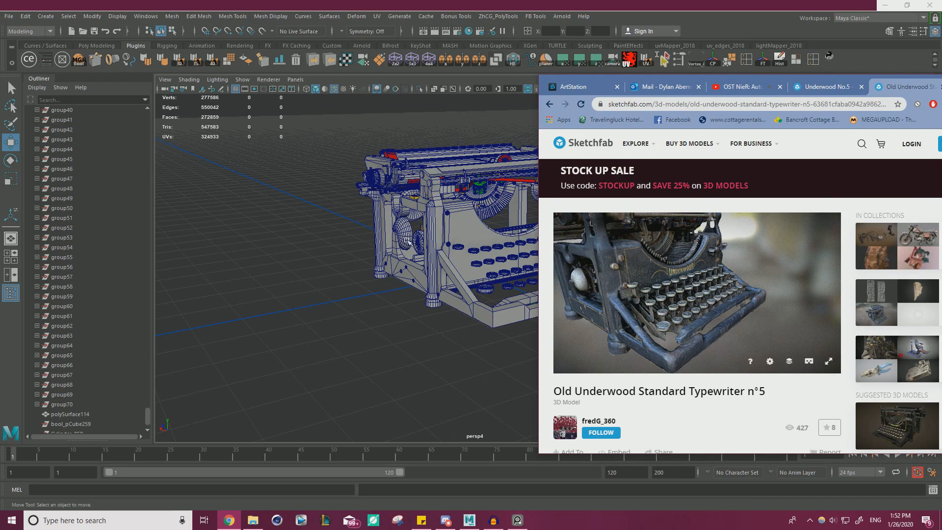
Step: Zoom the Sketchfab typewriter in on its keyboard and compare it with the front of the model in Maya
double_click(678, 278)
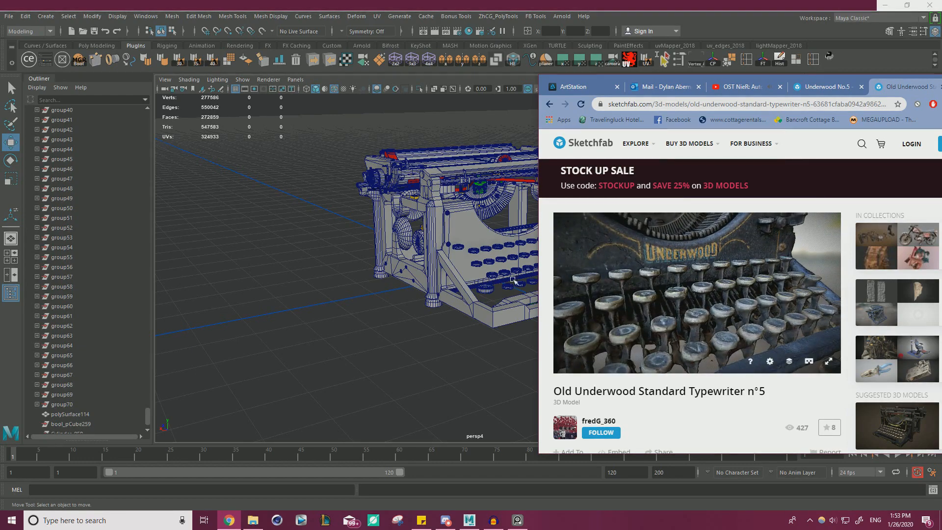
alt+drag(495, 252, 484, 260)
alt+right_drag(483, 260, 561, 241)
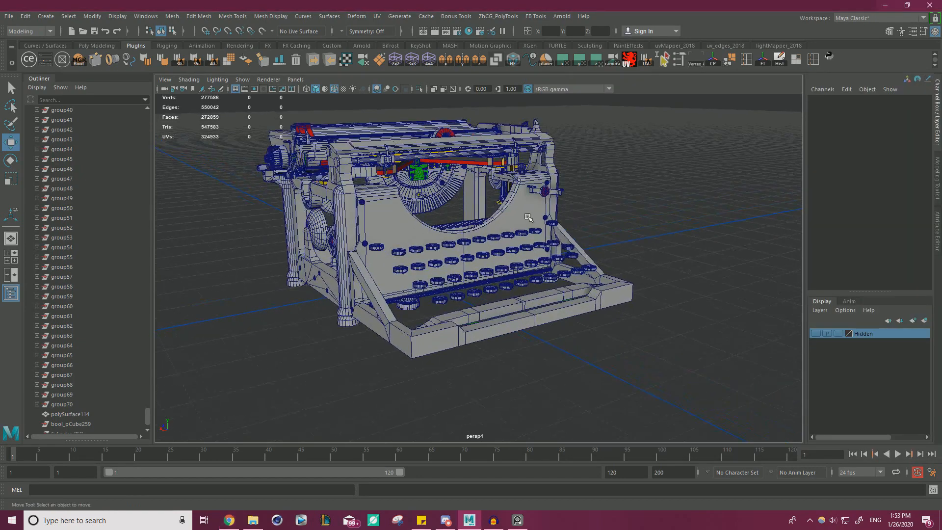
Step: Isolate the typewriter's front panel, inspect its shape, and show the whole model again
click(529, 222)
key(ctrl+shift+x)
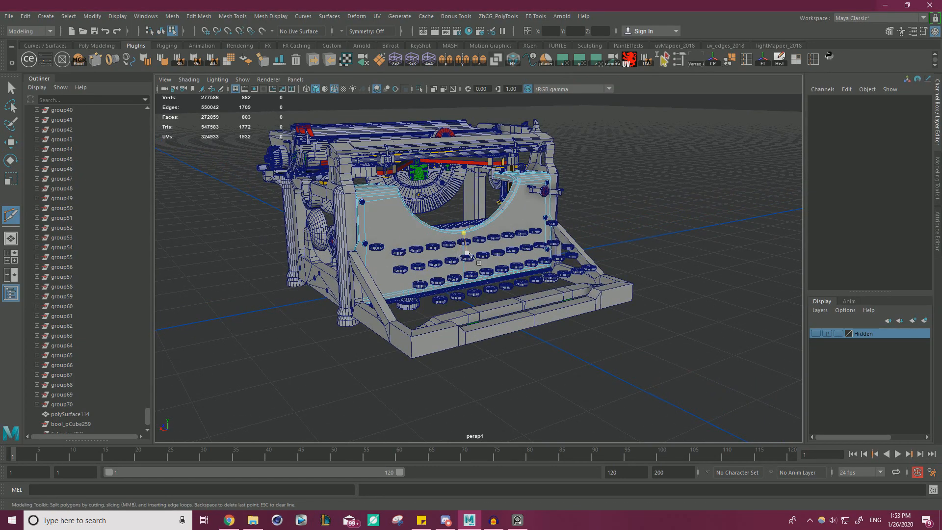
key(w)
right_drag(636, 172, 664, 155)
alt+drag(569, 174, 578, 202)
click(501, 210)
key(ctrl+1)
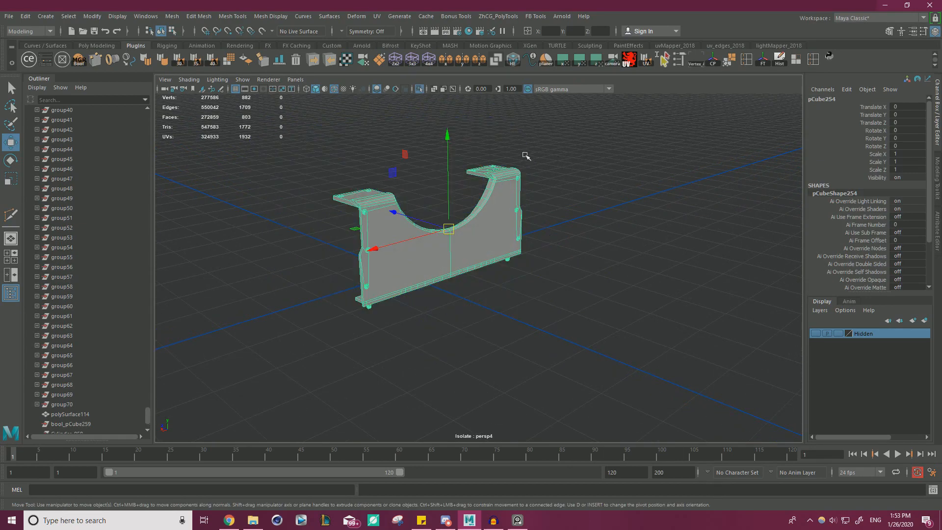
alt+drag(523, 158, 486, 304)
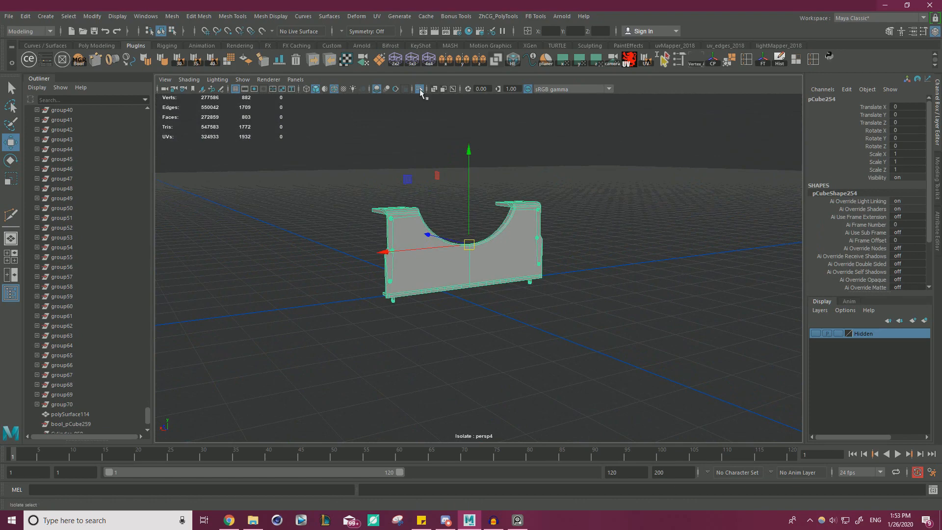
key(ctrl+1)
Step: Compare the front panel and keyboard area on the Sketchfab model with the photos on the reference board
click(229, 520)
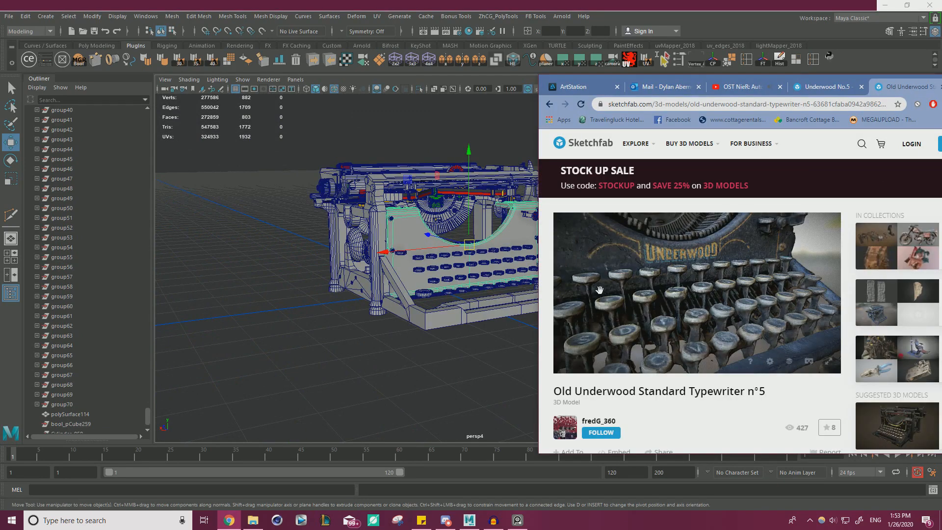
drag(663, 277, 646, 310)
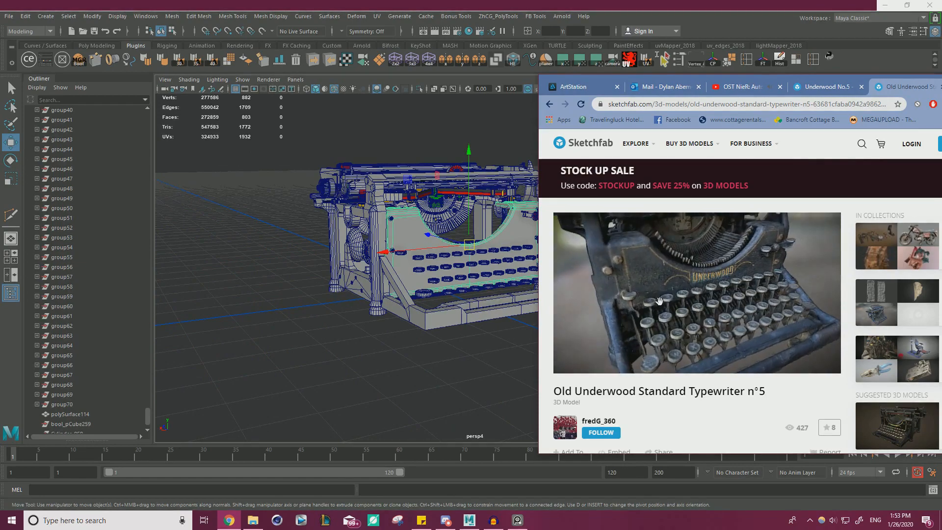
click(469, 520)
click(518, 520)
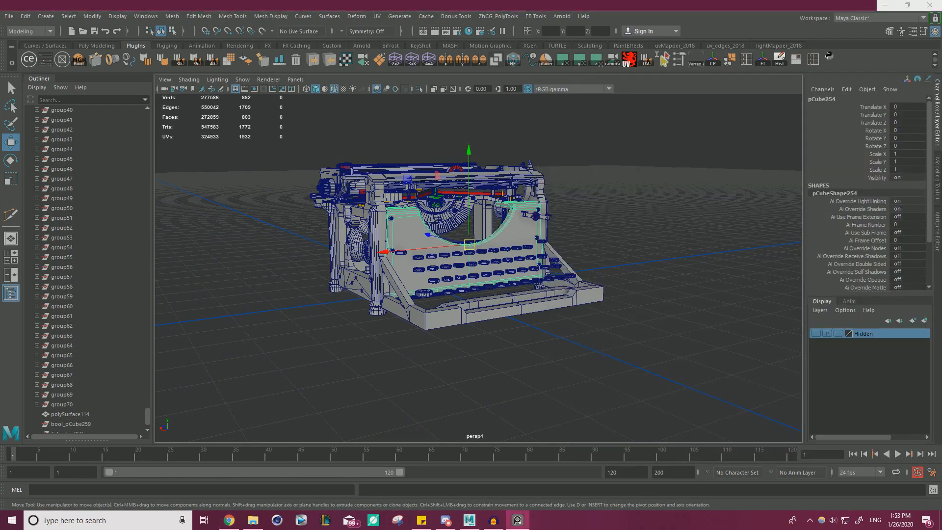
scroll(455, 242, down, 10)
scroll(454, 264, up, 15)
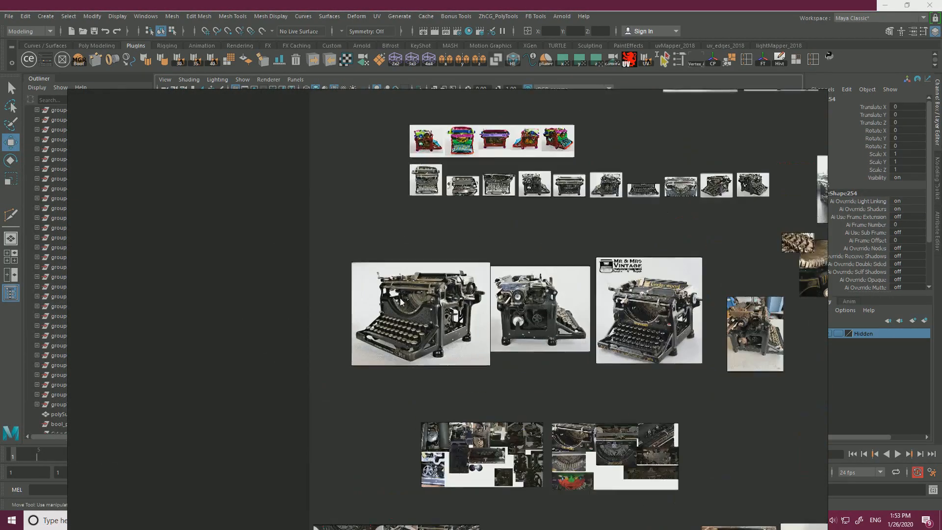
scroll(410, 364, down, 9)
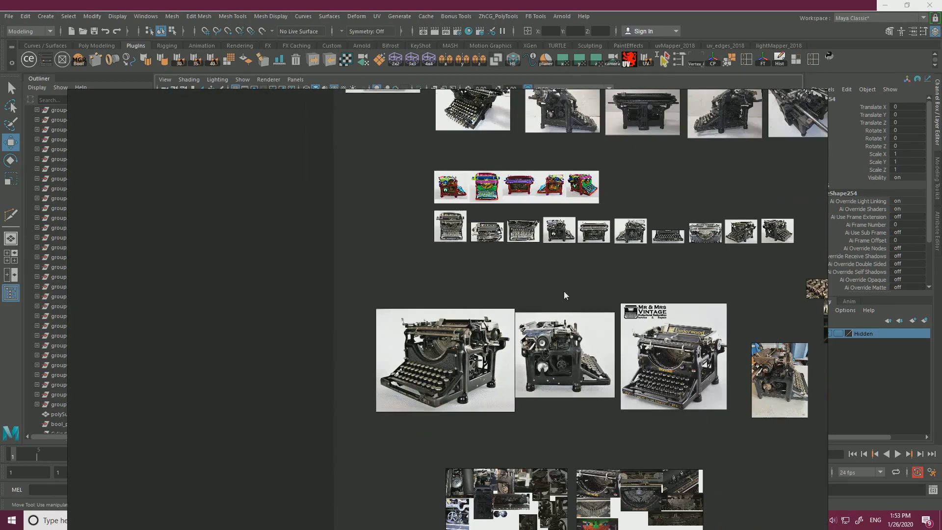
middle_drag(612, 318, 477, 237)
scroll(523, 294, up, 6)
scroll(547, 316, up, 4)
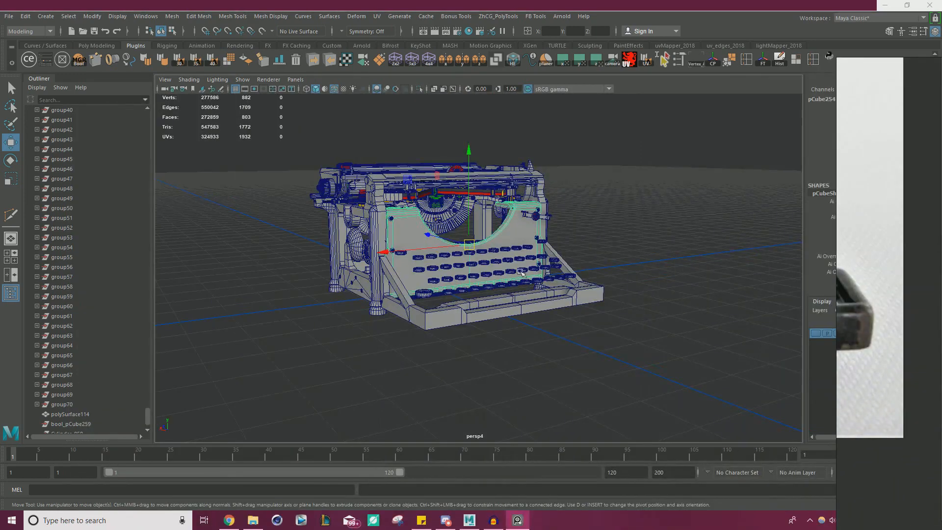
Step: Try raising the front panel's lower vertices by about 4.3 units, undo the move and clear the selection
scroll(478, 255, up, 5)
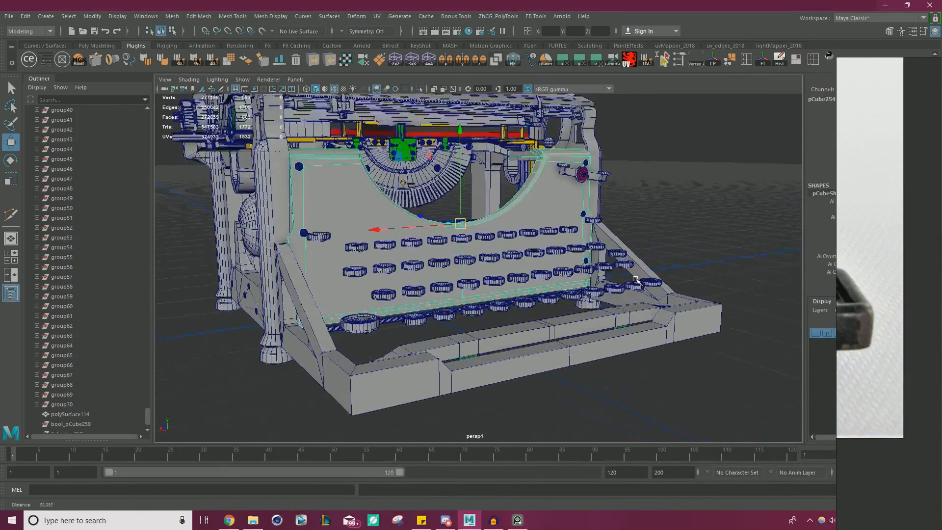
right_drag(705, 203, 659, 202)
alt+drag(535, 282, 473, 275)
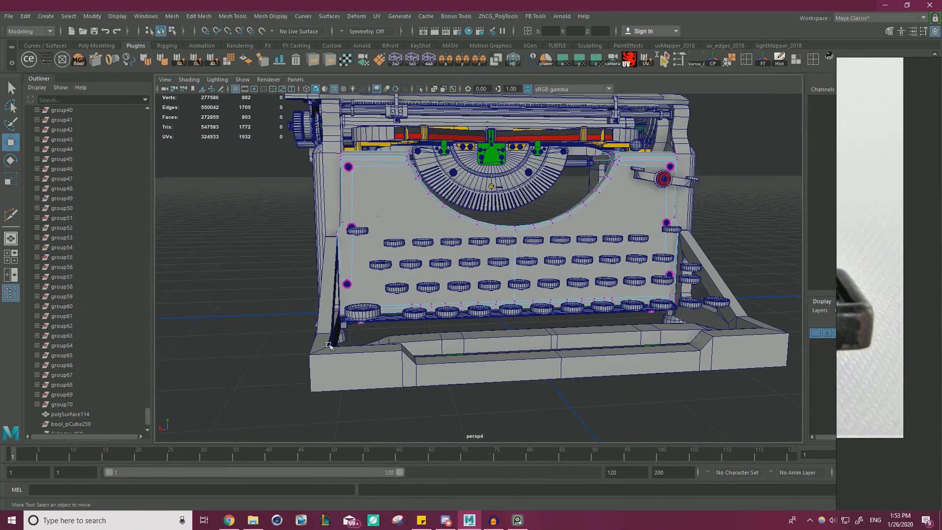
drag(296, 345, 728, 260)
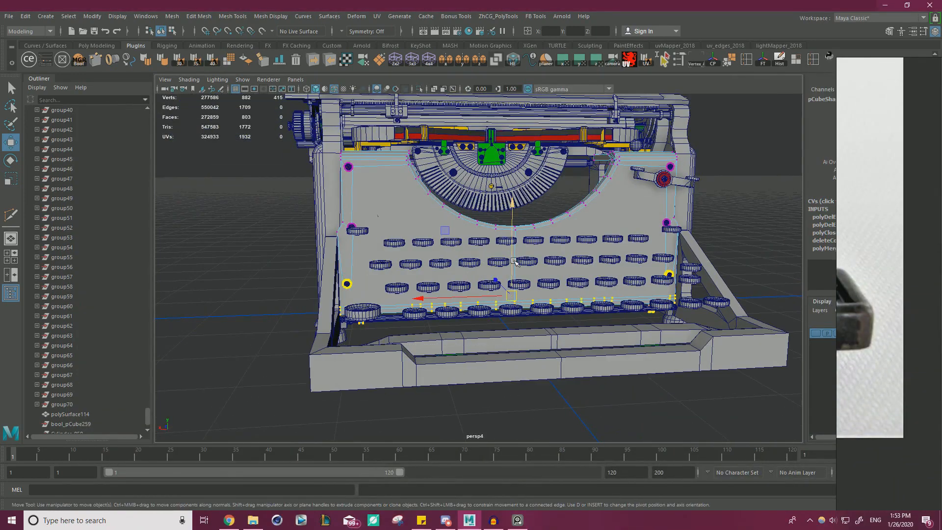
drag(513, 262, 636, 258)
alt+drag(416, 288, 360, 290)
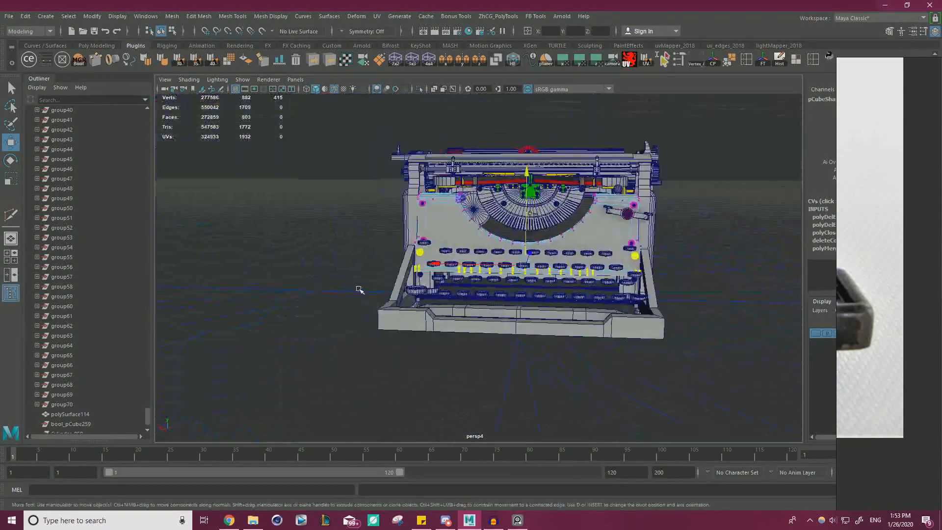
alt+right_drag(359, 290, 332, 299)
alt+drag(332, 299, 427, 297)
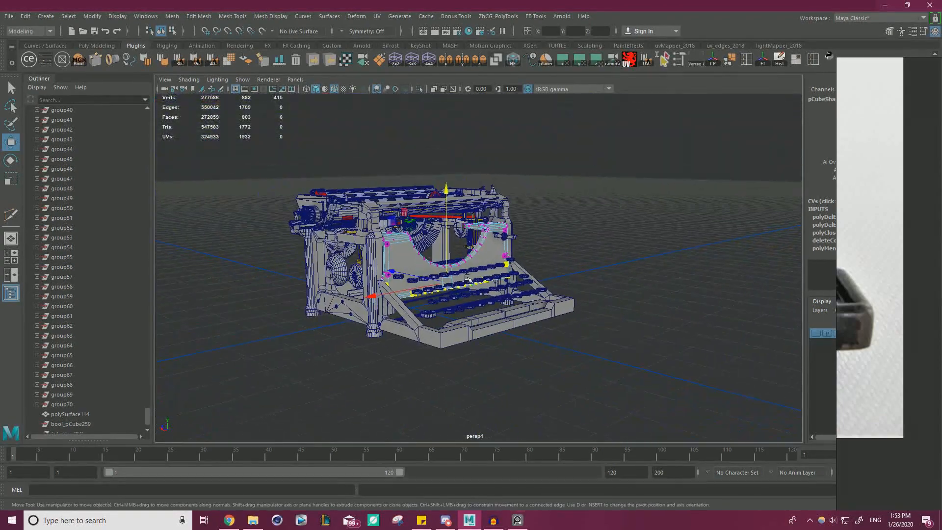
alt+right_drag(467, 278, 545, 295)
alt+middle_drag(545, 295, 570, 307)
key(ctrl+z)
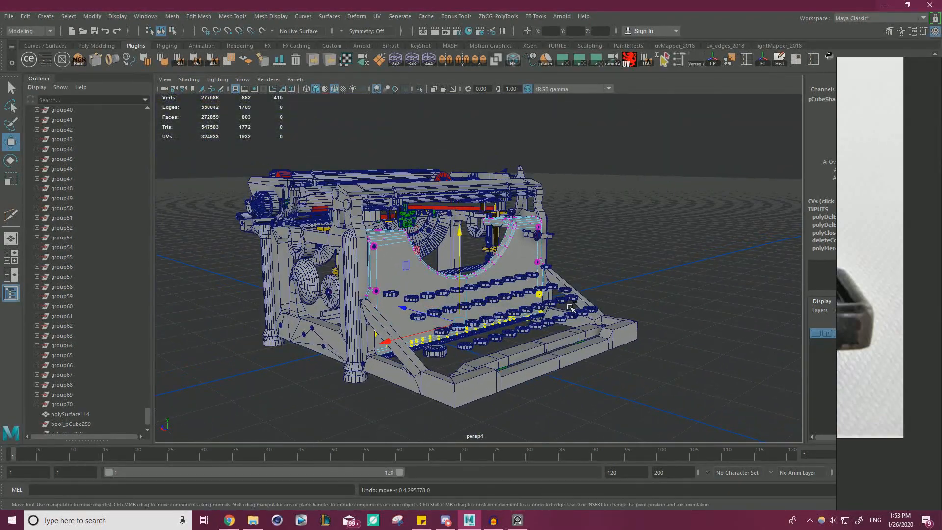
click(646, 223)
alt+drag(647, 224, 553, 243)
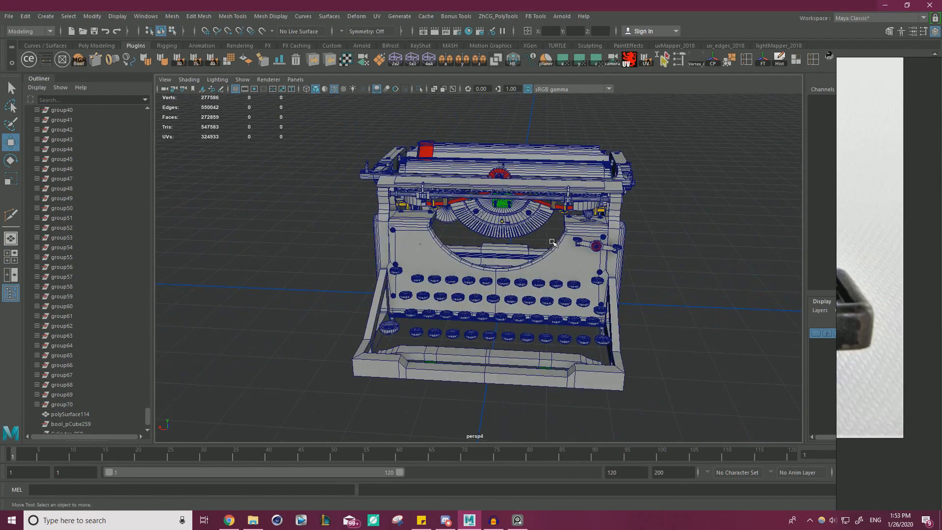
alt+drag(451, 254, 428, 345)
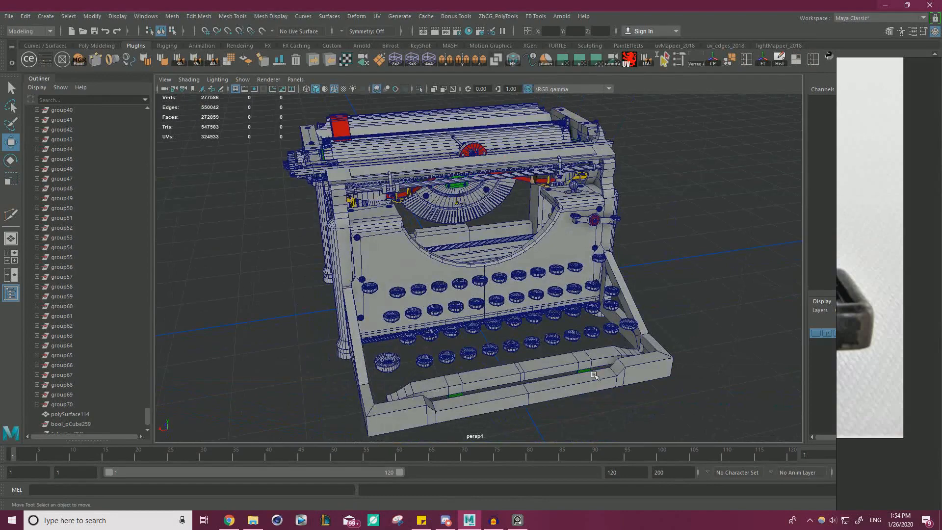
click(494, 520)
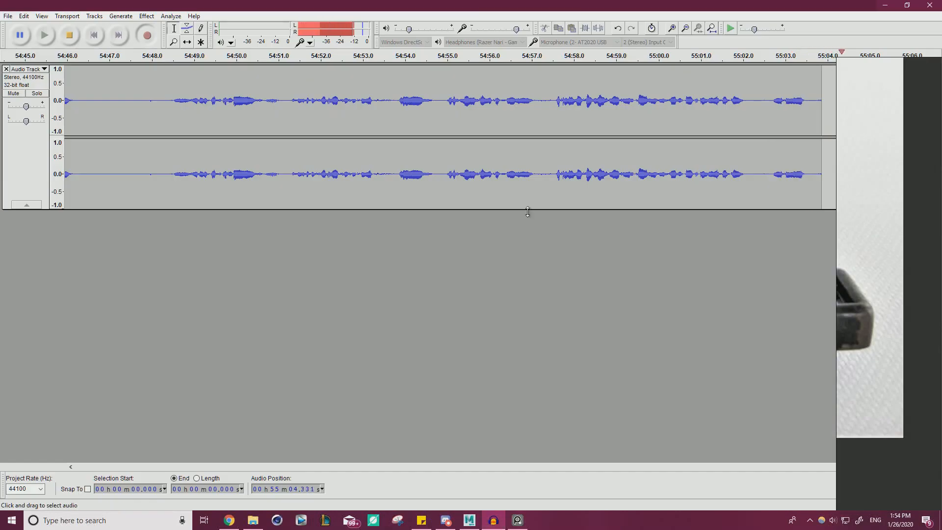
click(470, 520)
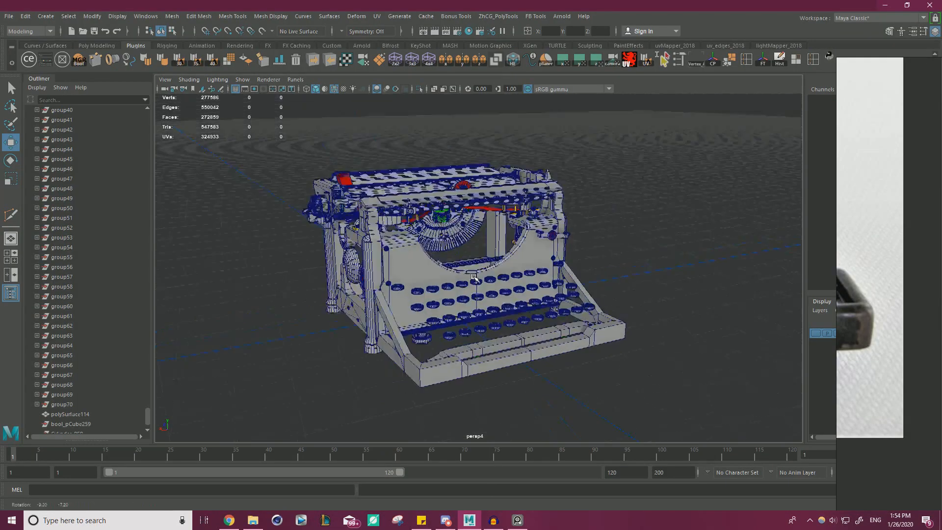
alt+drag(474, 278, 572, 276)
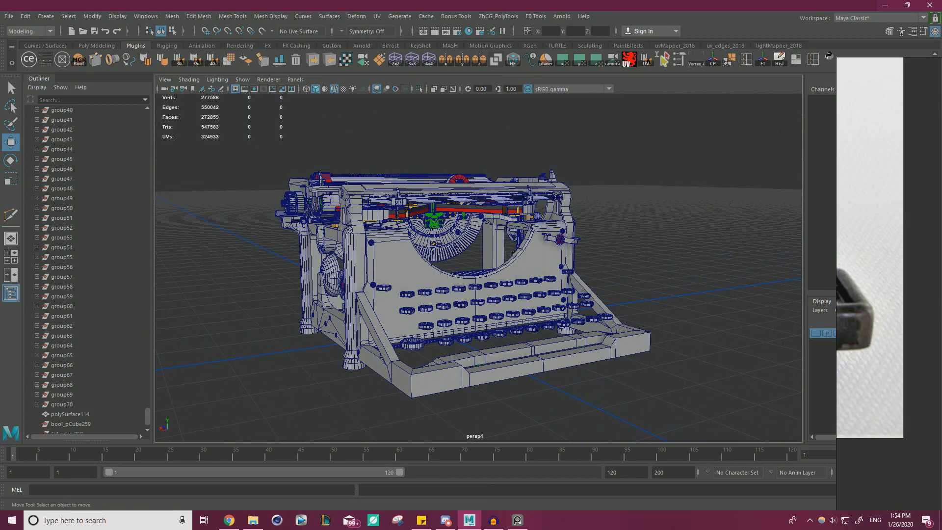
Step: Bring the reference board over the Maya window and search it for a photo showing the typewriter's front frame and keyboard
right_drag(941, 235, 507, 282)
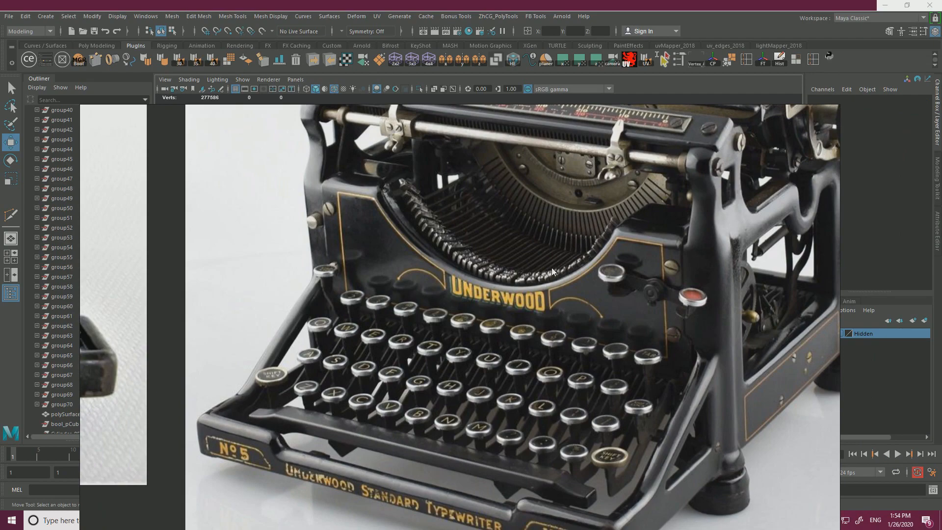
scroll(541, 236, down, 6)
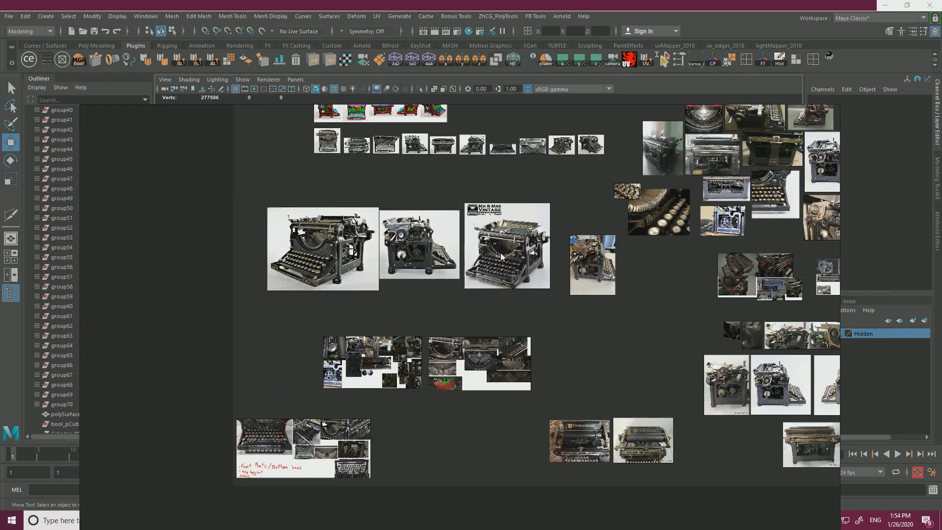
scroll(540, 231, up, 3)
middle_drag(733, 114, 619, 202)
scroll(551, 244, down, 3)
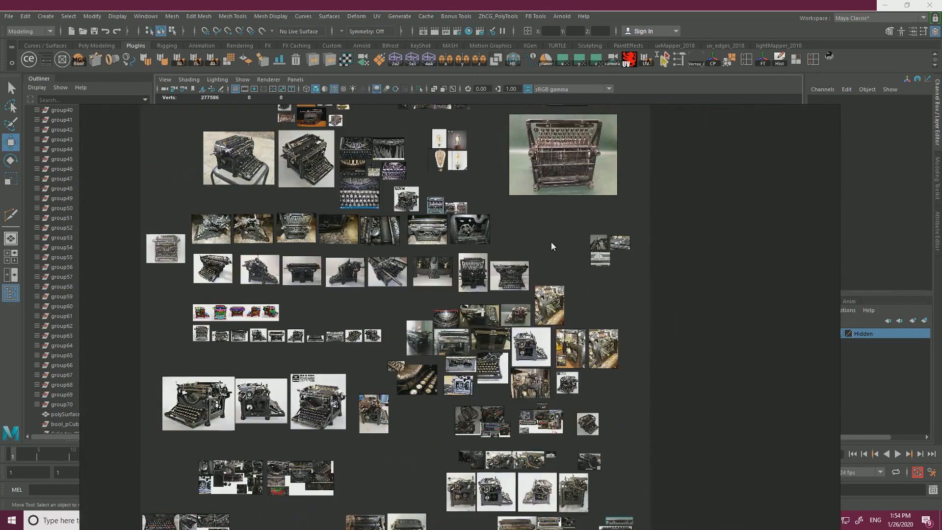
middle_drag(552, 244, 487, 511)
scroll(559, 201, up, 4)
scroll(559, 205, up, 4)
middle_drag(562, 265, 533, 314)
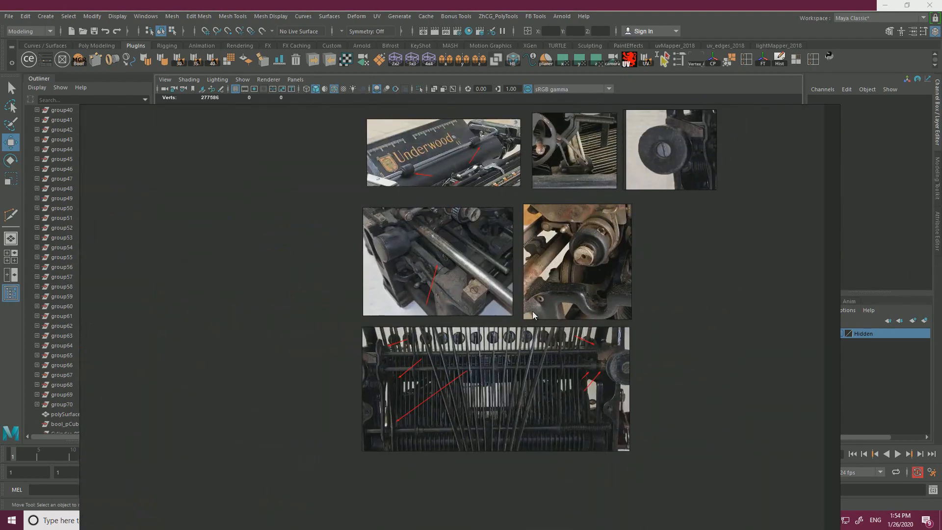
scroll(525, 300, down, 3)
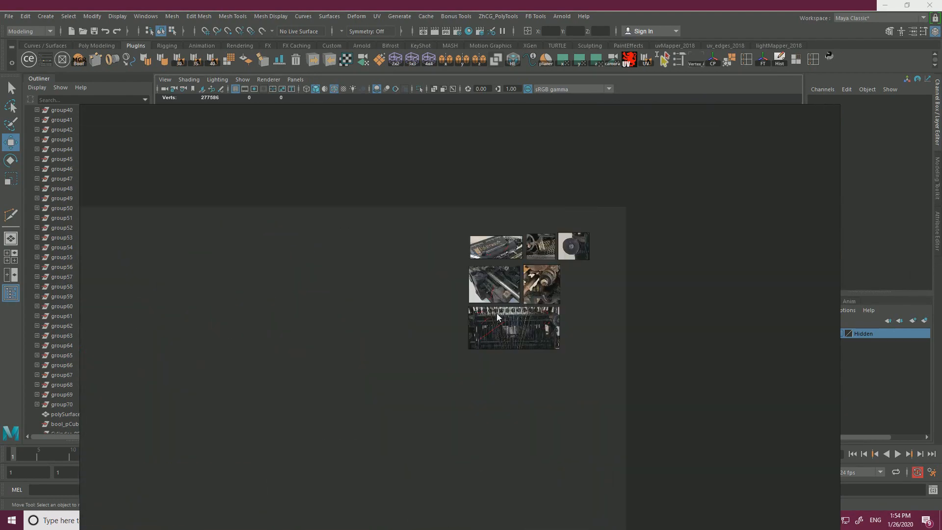
scroll(535, 246, down, 4)
middle_drag(366, 420, 516, 129)
scroll(499, 365, up, 3)
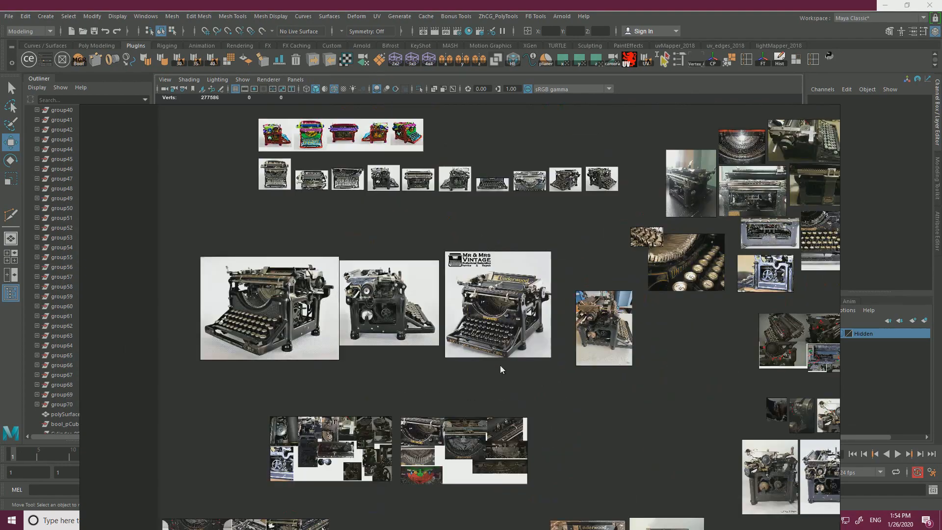
scroll(479, 355, down, 3)
scroll(463, 144, up, 4)
scroll(449, 257, down, 3)
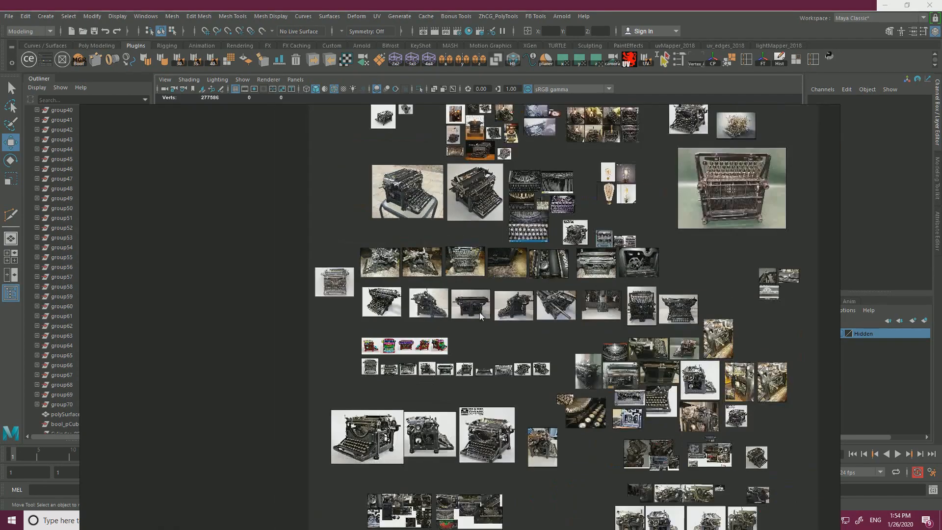
middle_drag(470, 360, 487, 261)
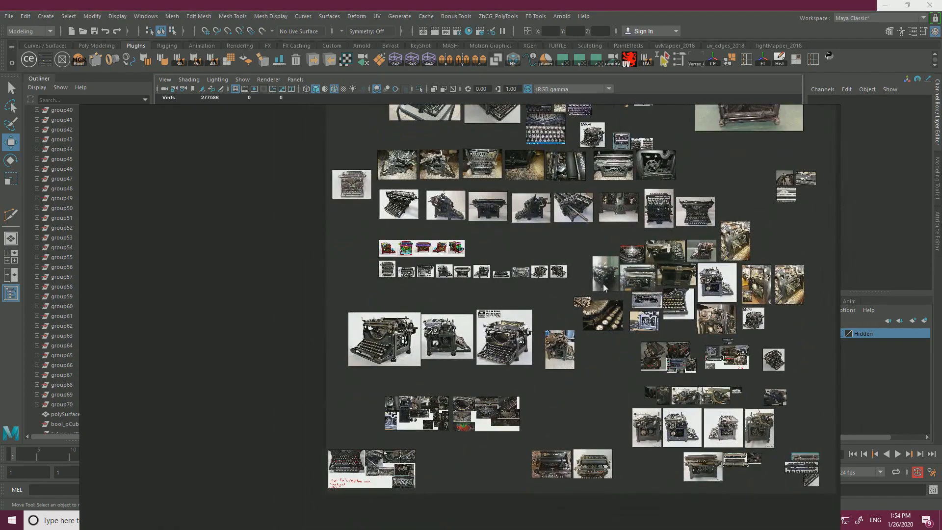
Step: Capture the front bar, space bar and lower row of keys from the angled reference photo and copy the screenshot to the clipboard
scroll(529, 213, up, 4)
middle_drag(459, 222, 537, 278)
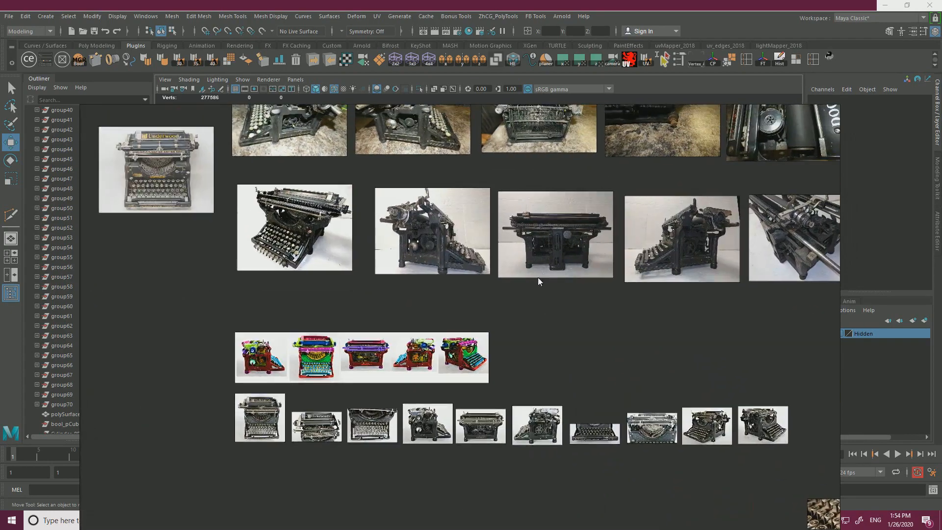
scroll(249, 246, up, 4)
middle_drag(140, 251, 364, 286)
scroll(363, 285, up, 2)
scroll(458, 322, up, 2)
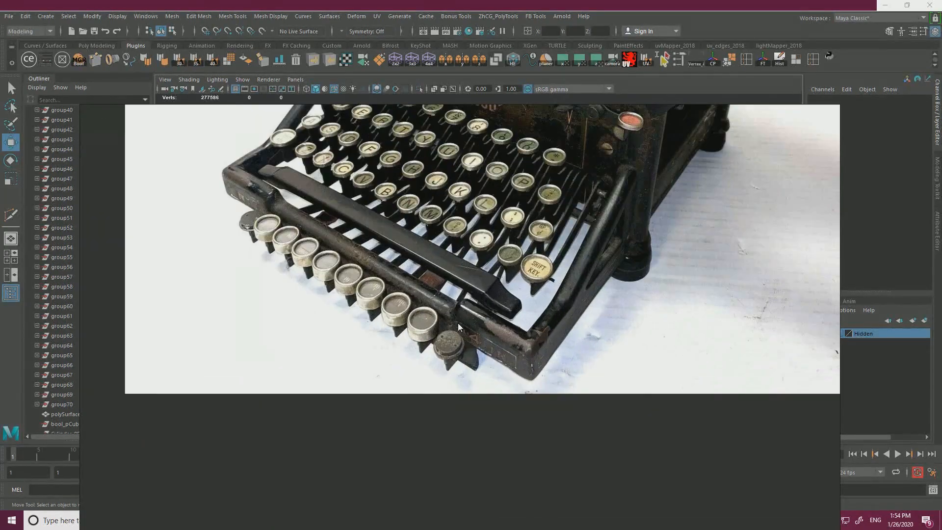
middle_drag(457, 323, 584, 366)
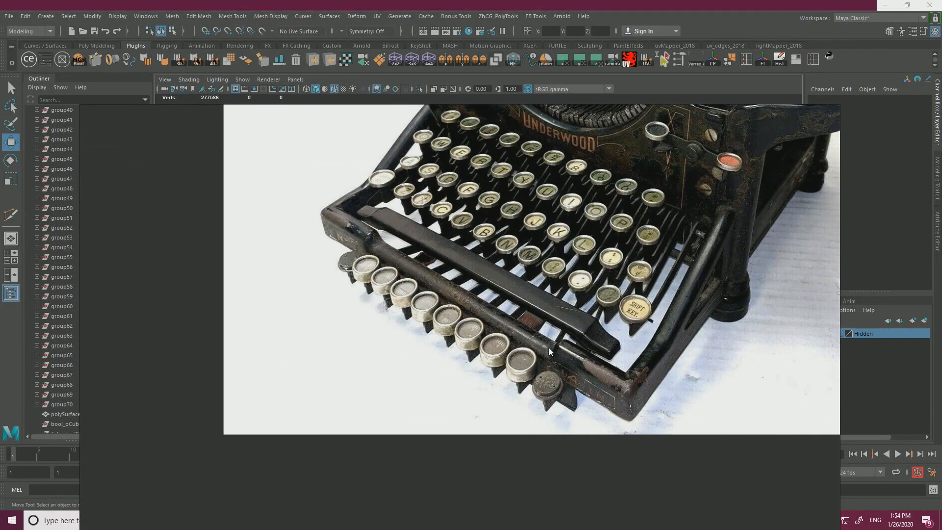
key(Print)
drag(309, 216, 634, 439)
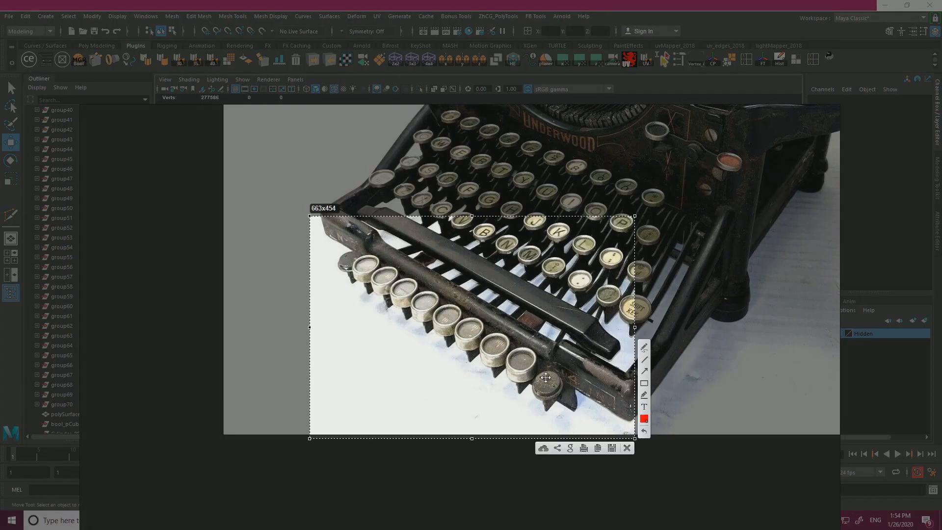
right_click(483, 334)
click(523, 362)
scroll(565, 336, down, 5)
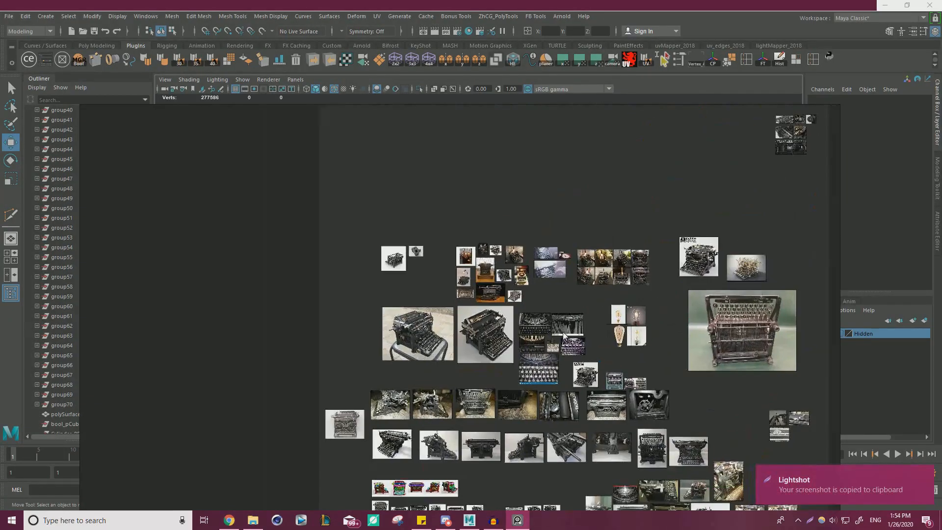
Step: Paste the captured front bar and keys image onto the reference board and place it beside the other detail crops
middle_drag(718, 222, 467, 338)
scroll(552, 273, up, 6)
key(ctrl+v)
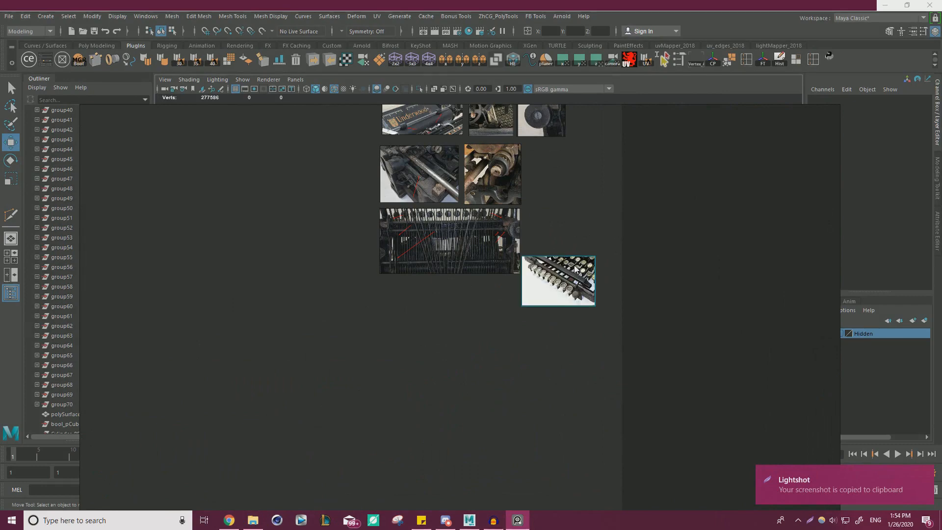
middle_drag(574, 265, 573, 346)
drag(573, 346, 584, 288)
scroll(579, 278, up, 5)
scroll(579, 285, up, 3)
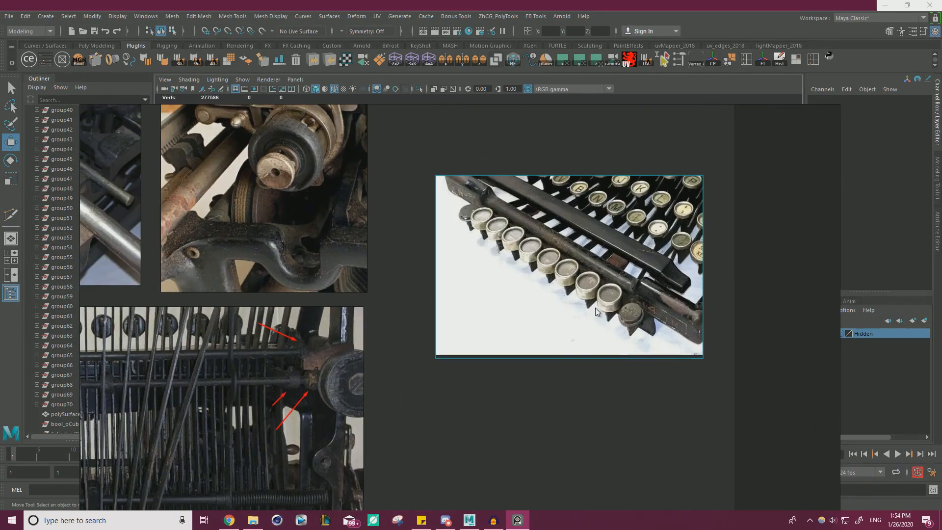
scroll(596, 307, up, 2)
scroll(583, 322, down, 10)
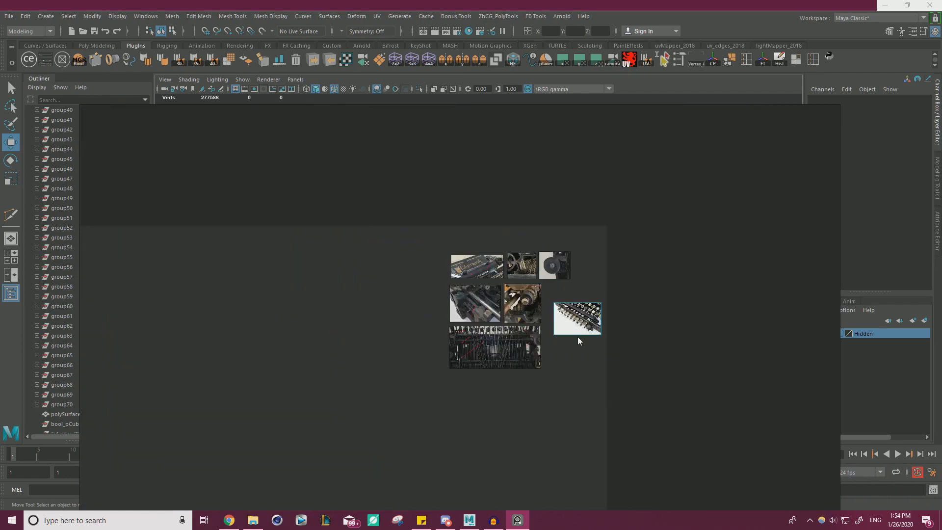
Step: Examine the typewriter photos on the reference board, especially the vented column and screwed base plate, and return to the detail crops
scroll(414, 374, up, 8)
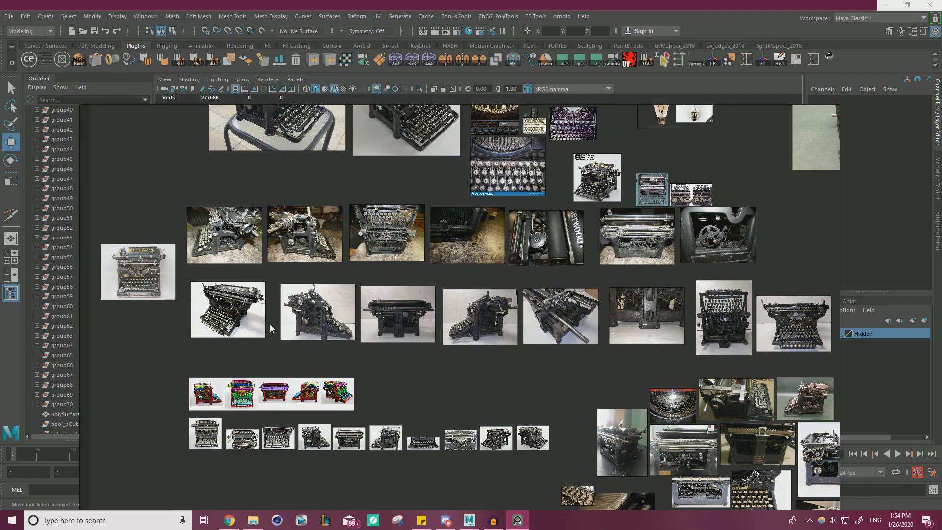
scroll(713, 332, up, 6)
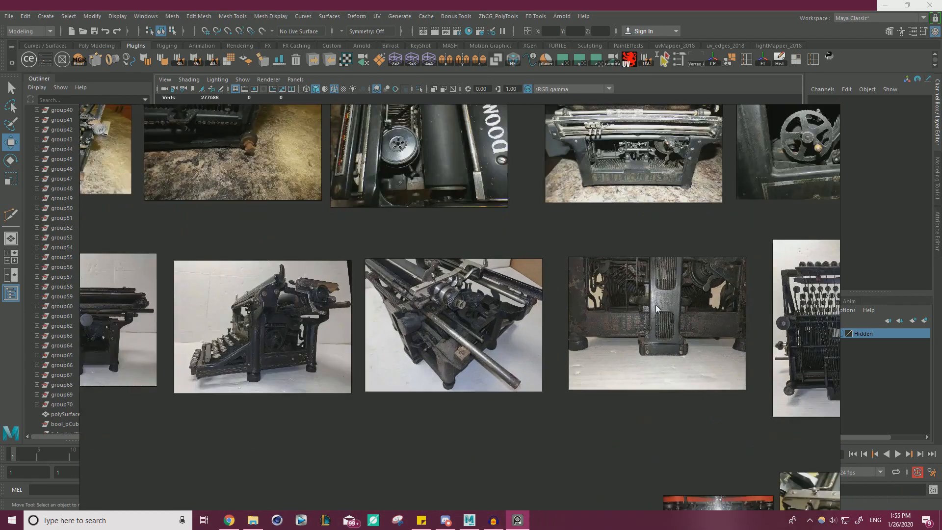
scroll(593, 295, up, 2)
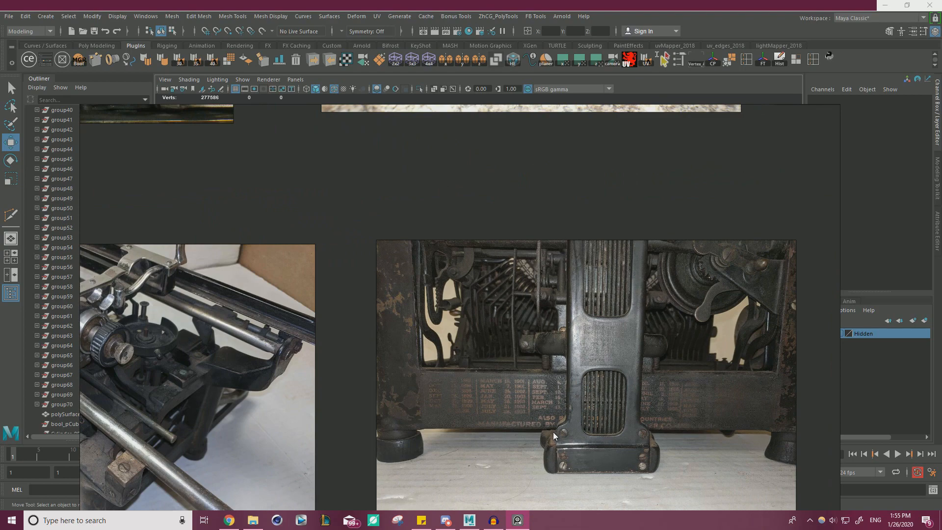
scroll(553, 434, up, 5)
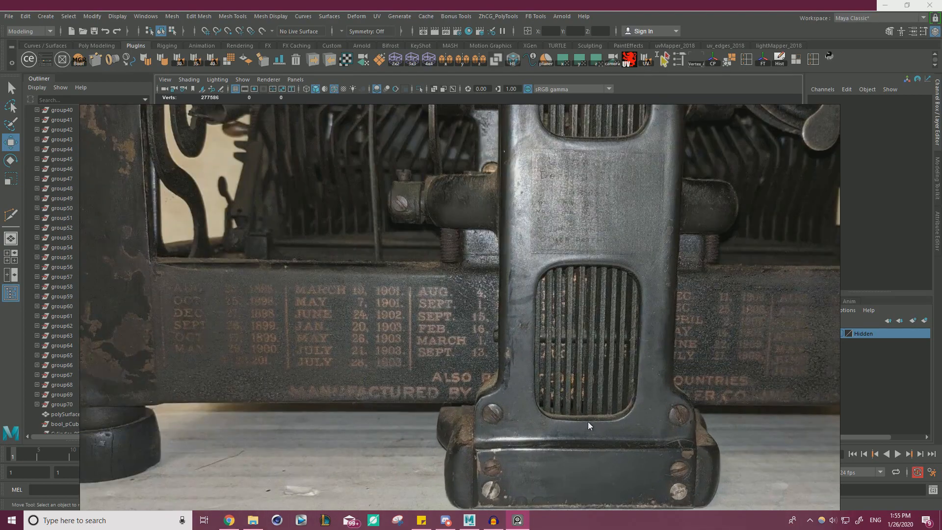
scroll(587, 422, down, 10)
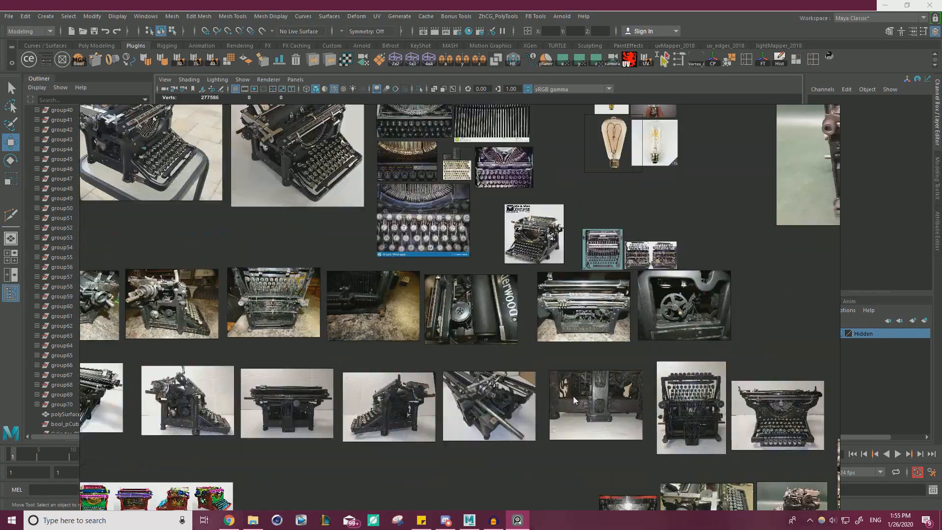
middle_drag(573, 343, 426, 499)
middle_drag(536, 291, 498, 315)
middle_drag(594, 280, 484, 343)
middle_drag(506, 273, 590, 316)
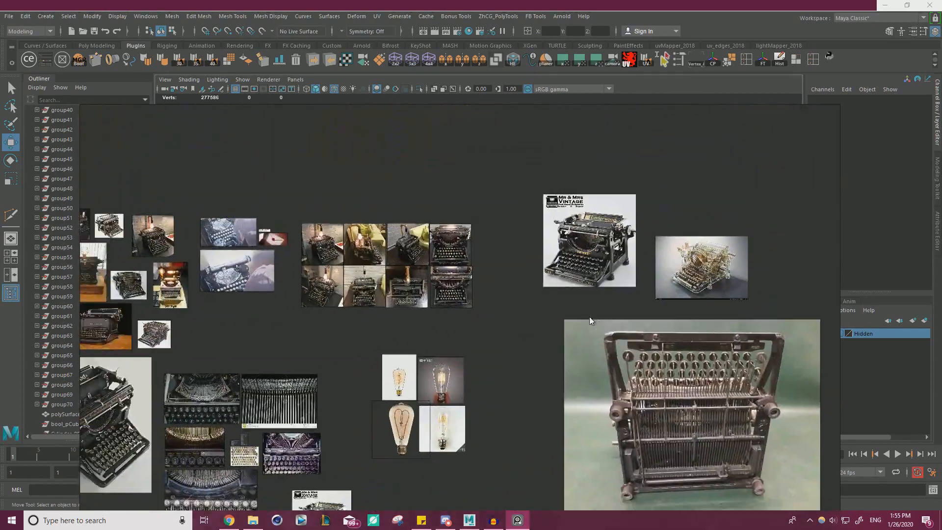
scroll(570, 314, down, 4)
middle_drag(657, 211, 530, 374)
scroll(609, 254, up, 9)
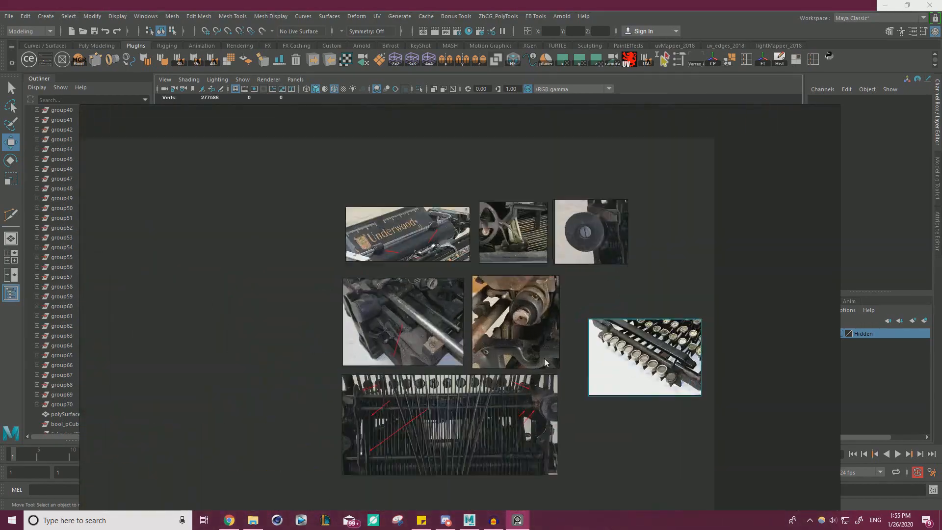
Step: Move the reference board off the Maya window and bring the typewriter model's front frame into view
right_drag(659, 265, 0, 257)
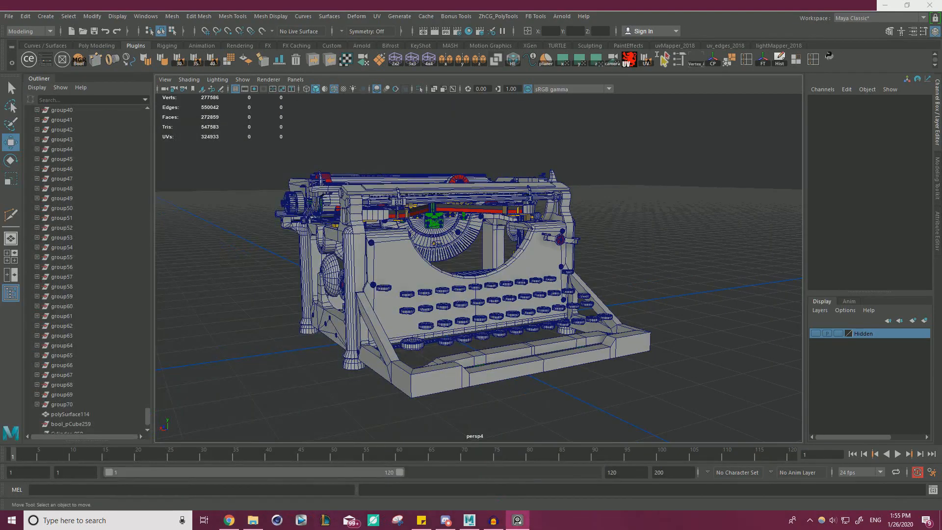
mouse_move(640, 267)
alt+mouse_down()
mouse_move(607, 245)
mouse_move(461, 240)
mouse_move(594, 256)
mouse_move(676, 284)
mouse_move(638, 279)
mouse_move(660, 288)
mouse_move(651, 281)
alt+mouse_up()
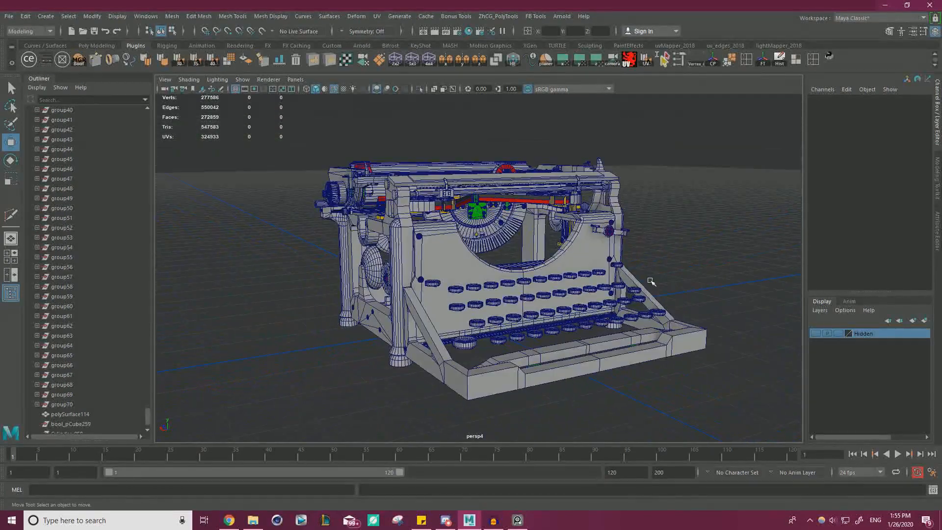